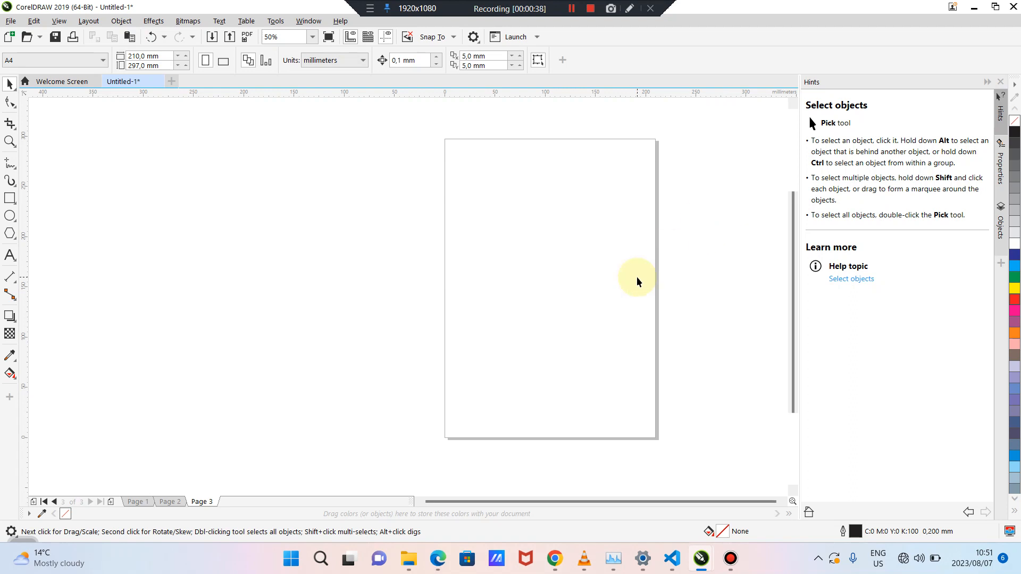
Switch to Page 1 and zoom in on its photo collection
{"action": "scroll", "coordinate": [637, 278], "scroll_direction": "down", "scroll_amount": 3}
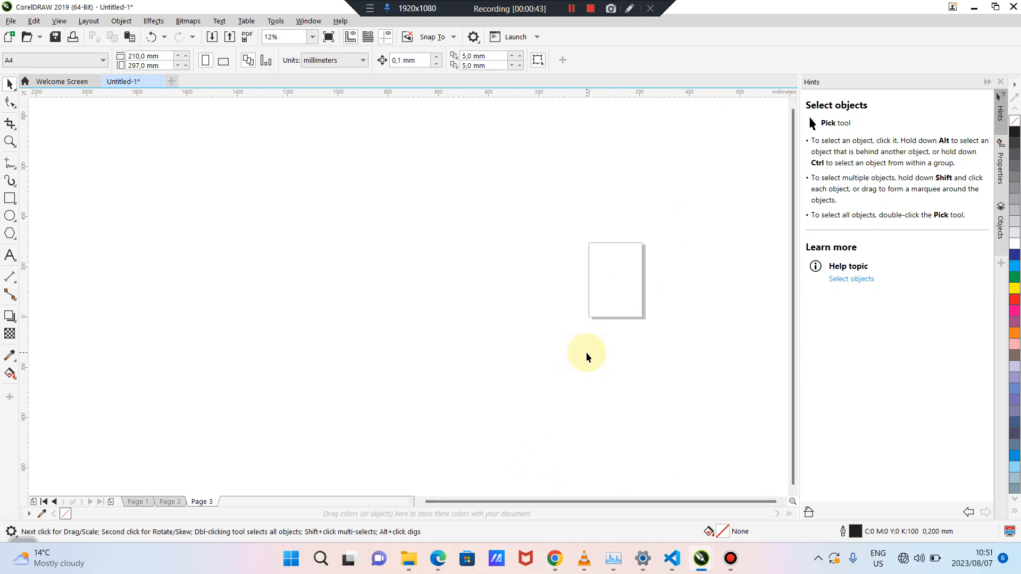
{"action": "scroll", "coordinate": [586, 352], "scroll_direction": "down", "scroll_amount": 4}
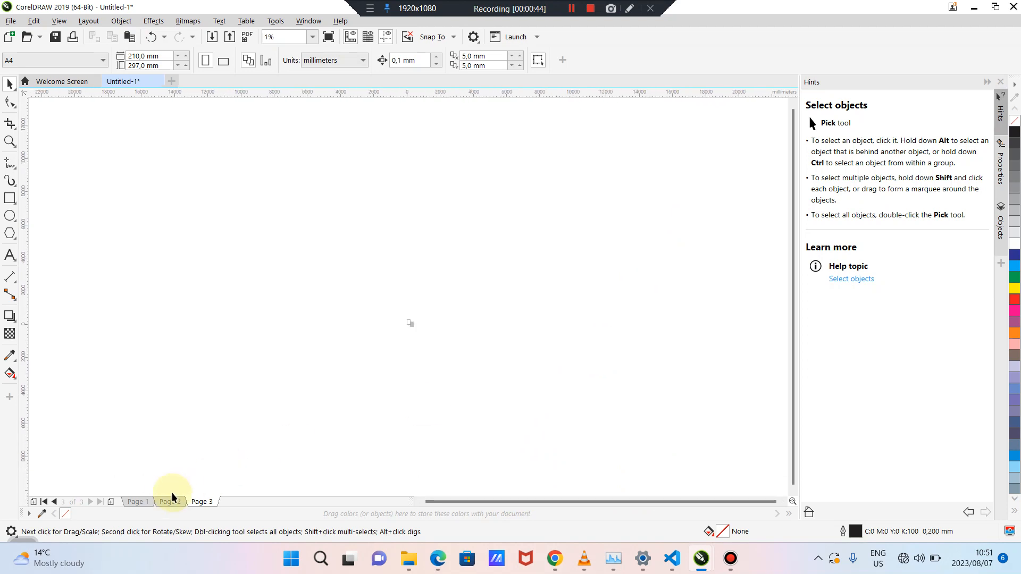
{"action": "left_click", "coordinate": [137, 502]}
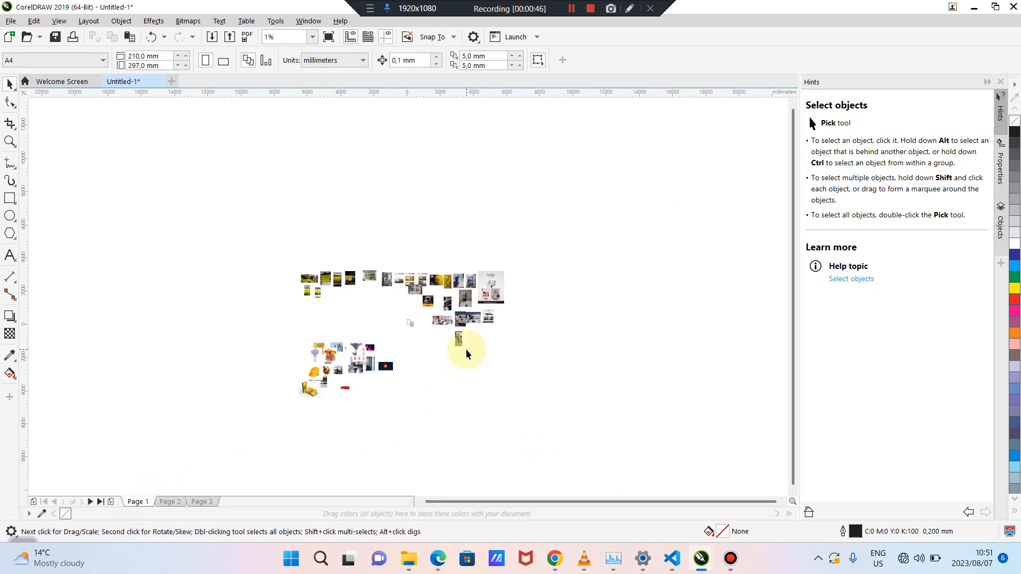
{"action": "scroll", "coordinate": [466, 349], "scroll_direction": "up", "scroll_amount": 4}
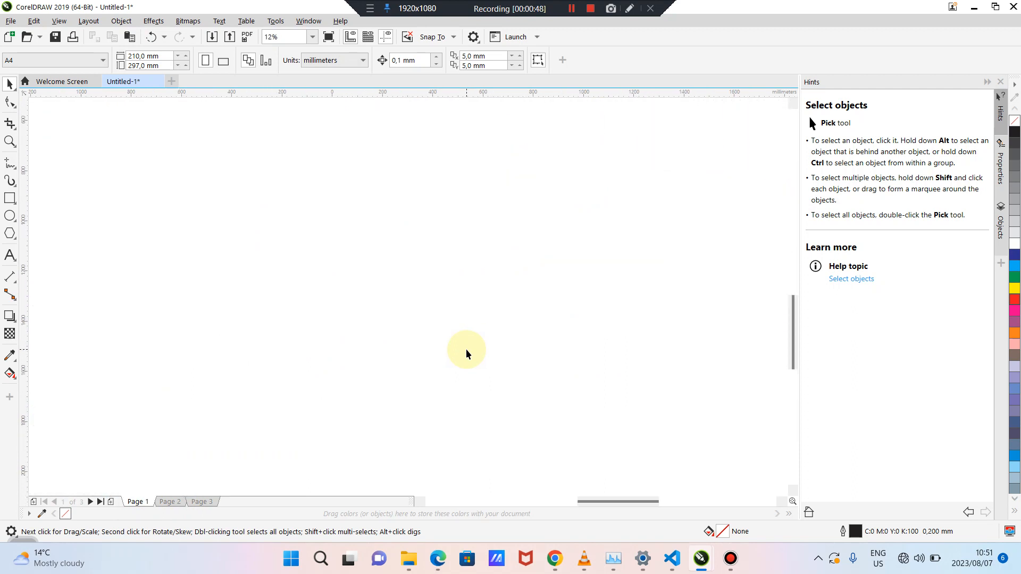
{"action": "left_click_drag", "start_coordinate": [588, 500], "coordinate": [791, 343]}
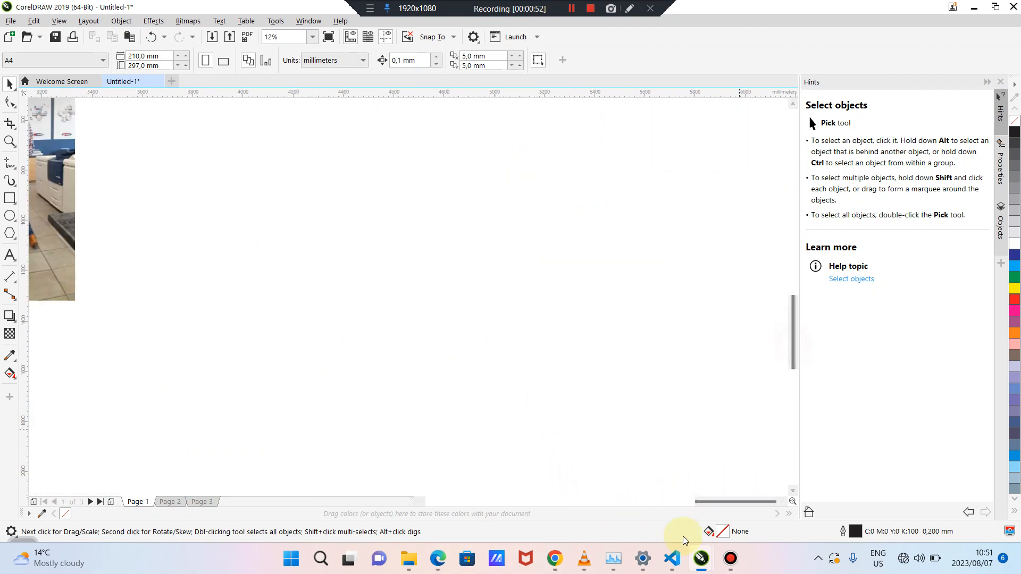
{"action": "left_click_drag", "start_coordinate": [727, 500], "coordinate": [657, 506]}
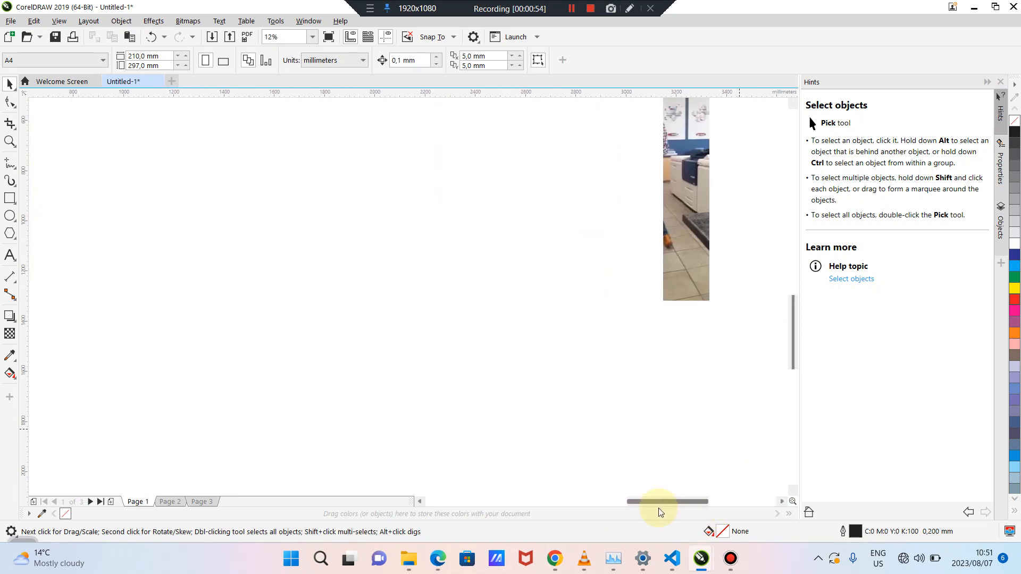
Move the standing-man photo to the right and the van photo down and right
{"action": "scroll", "coordinate": [577, 460], "scroll_direction": "up", "scroll_amount": 2}
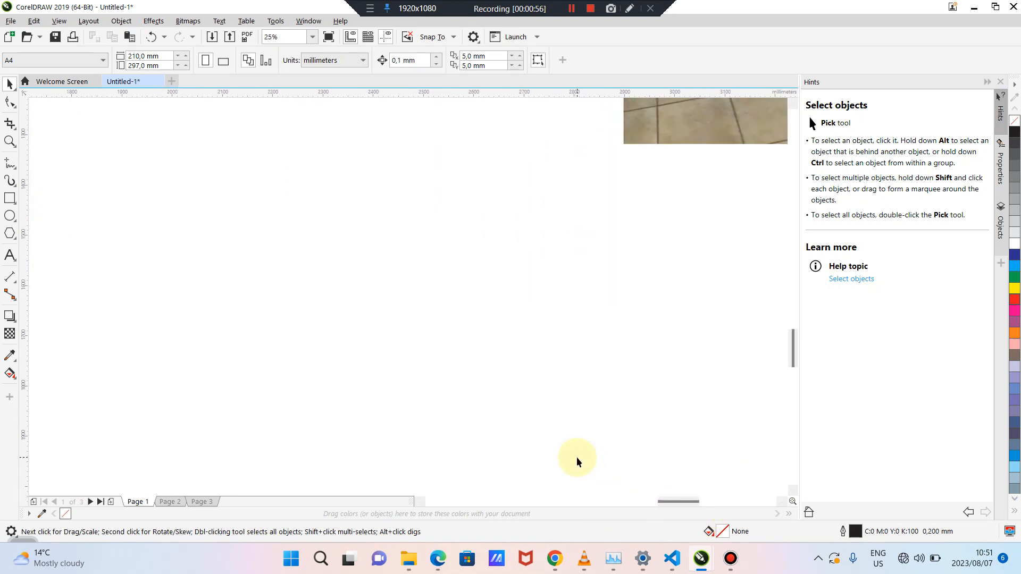
{"action": "scroll", "coordinate": [577, 457], "scroll_direction": "down", "scroll_amount": 2}
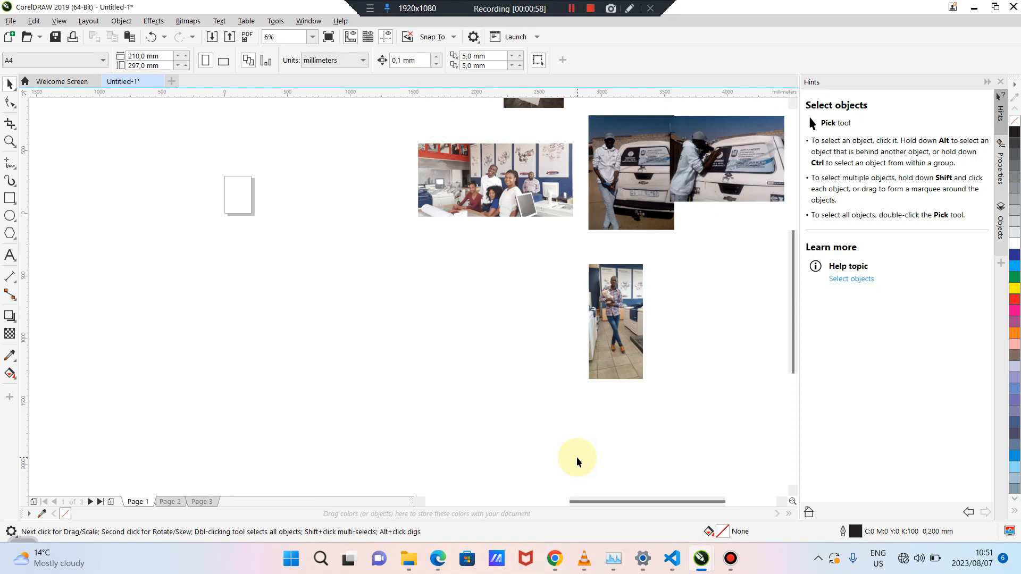
{"action": "scroll", "coordinate": [577, 461], "scroll_direction": "down", "scroll_amount": 1}
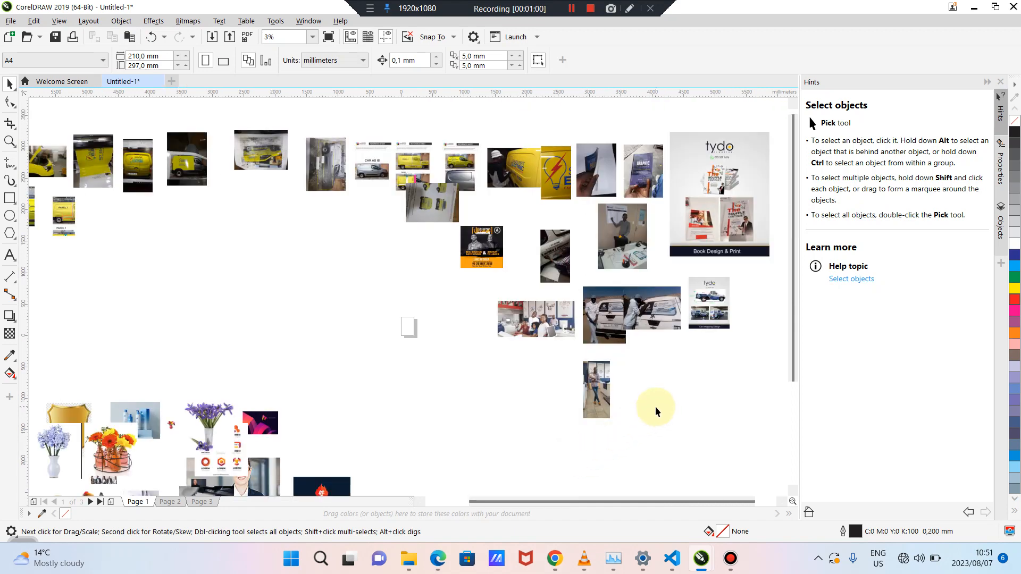
{"action": "scroll", "coordinate": [656, 407], "scroll_direction": "up", "scroll_amount": 2}
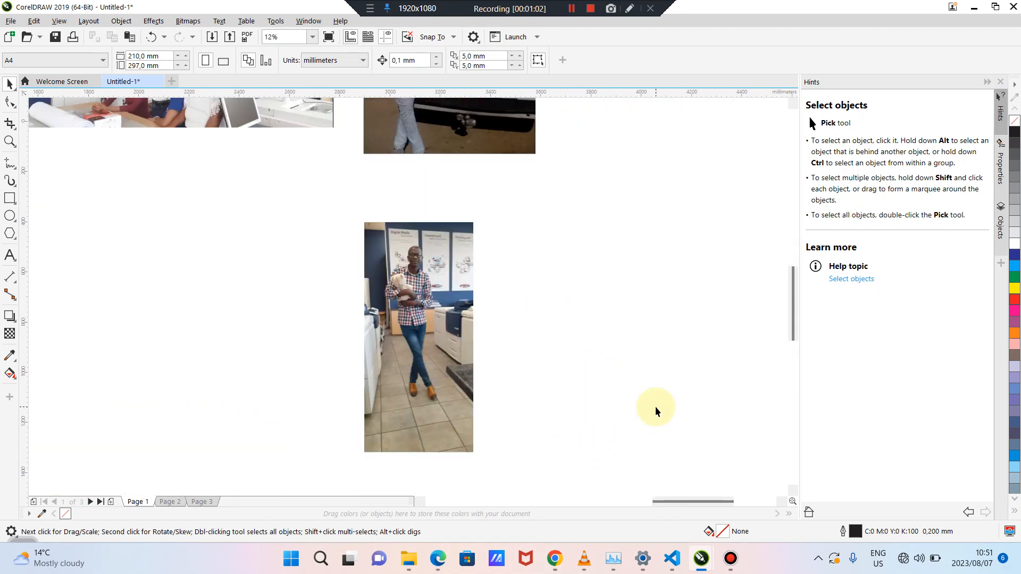
{"action": "scroll", "coordinate": [655, 407], "scroll_direction": "up", "scroll_amount": 1}
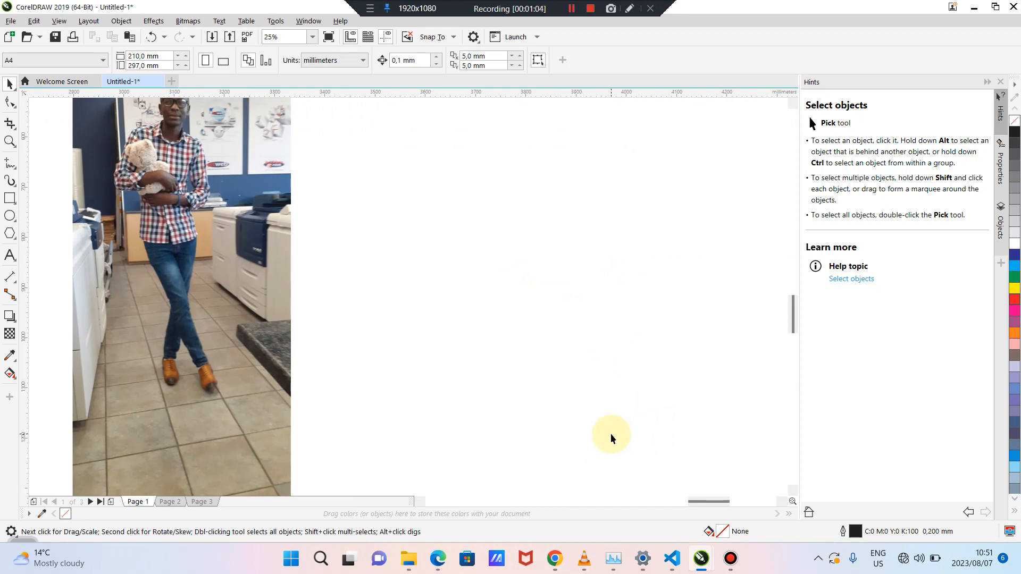
{"action": "scroll", "coordinate": [610, 438], "scroll_direction": "down", "scroll_amount": 1}
{"action": "left_click_drag", "start_coordinate": [450, 362], "coordinate": [542, 367]}
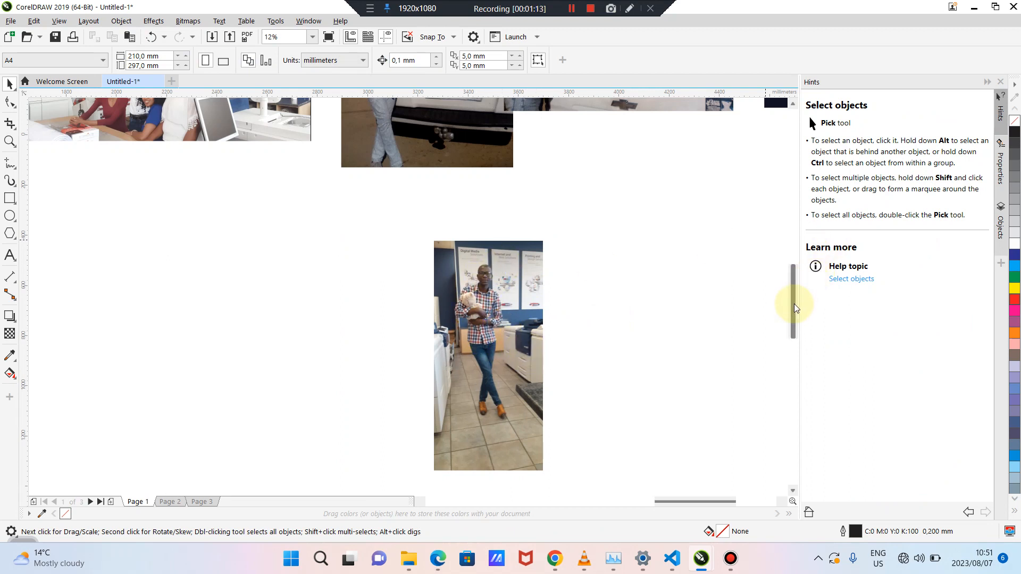
{"action": "left_click_drag", "start_coordinate": [794, 304], "coordinate": [790, 267]}
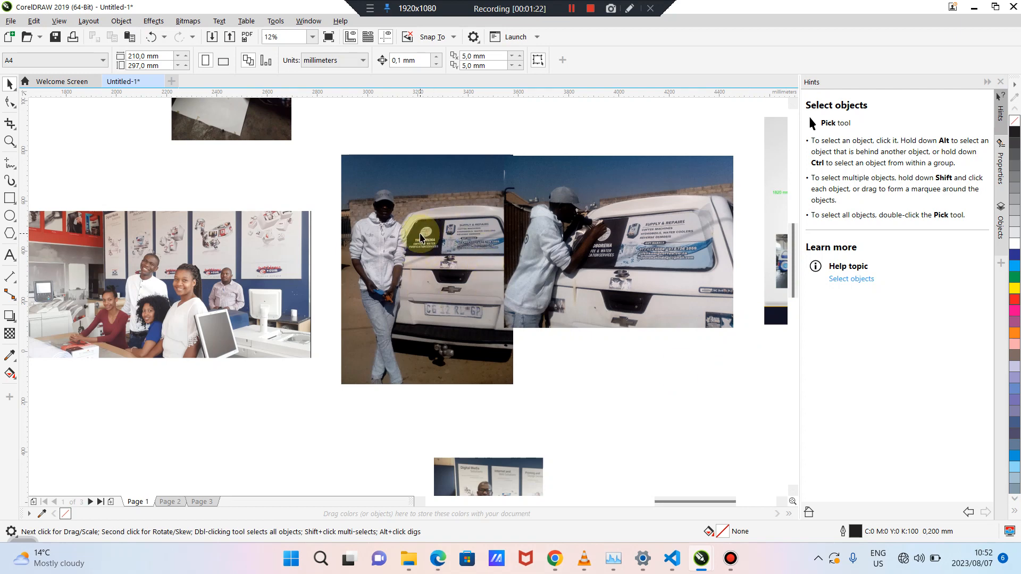
{"action": "left_click_drag", "start_coordinate": [576, 215], "coordinate": [618, 255]}
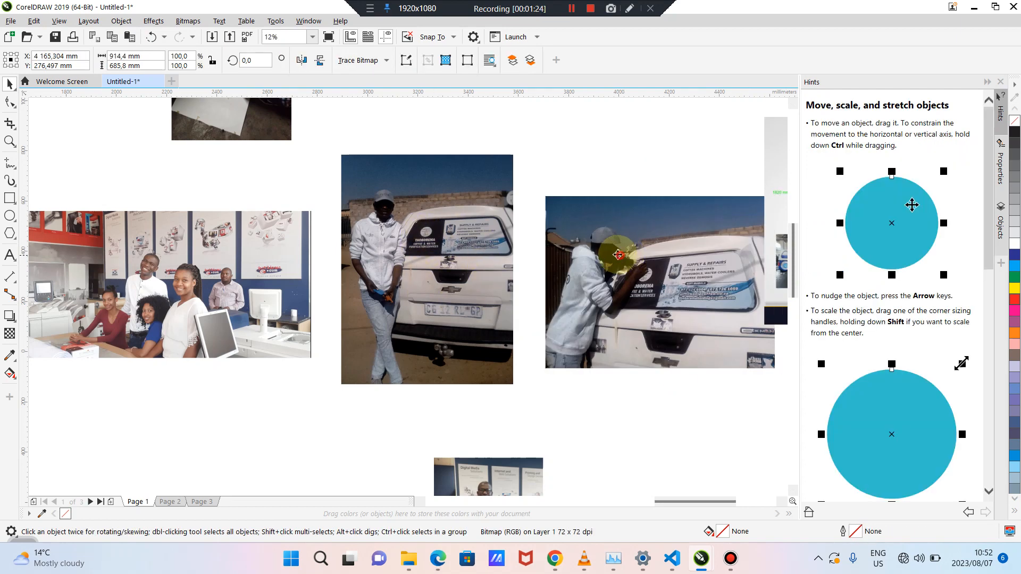
Move the office group photo down and to the left, then deselect it
{"action": "left_click_drag", "start_coordinate": [677, 501], "coordinate": [635, 509]}
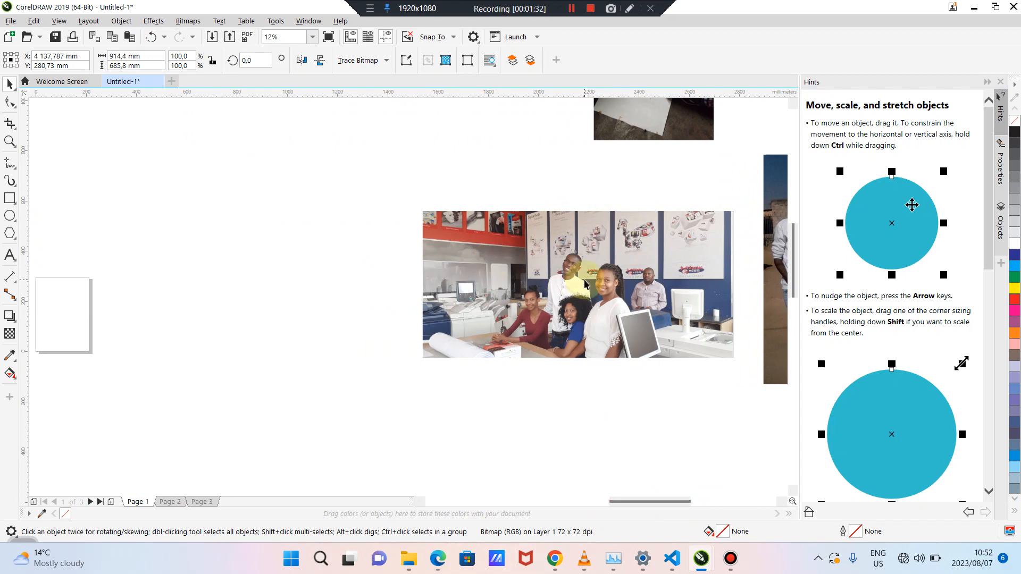
{"action": "left_click_drag", "start_coordinate": [648, 268], "coordinate": [503, 324]}
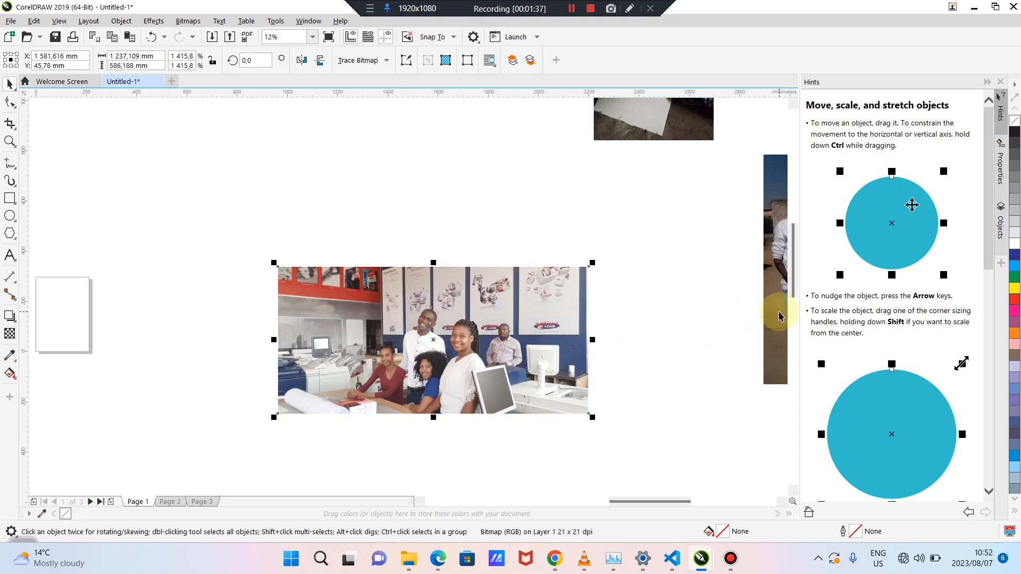
{"action": "left_click_drag", "start_coordinate": [795, 286], "coordinate": [794, 239]}
{"action": "left_click_drag", "start_coordinate": [677, 264], "coordinate": [622, 293]}
{"action": "left_click", "coordinate": [716, 331]}
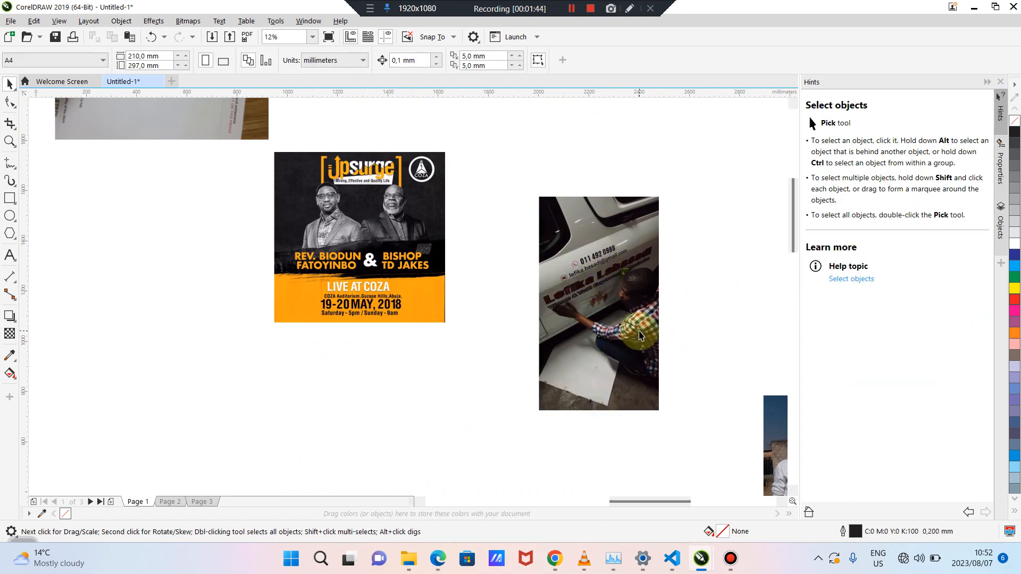
Drag the open-bonnet yellow van photo to the left
{"action": "scroll", "coordinate": [639, 335], "scroll_direction": "down", "scroll_amount": 2}
{"action": "scroll", "coordinate": [639, 335], "scroll_direction": "down", "scroll_amount": 1}
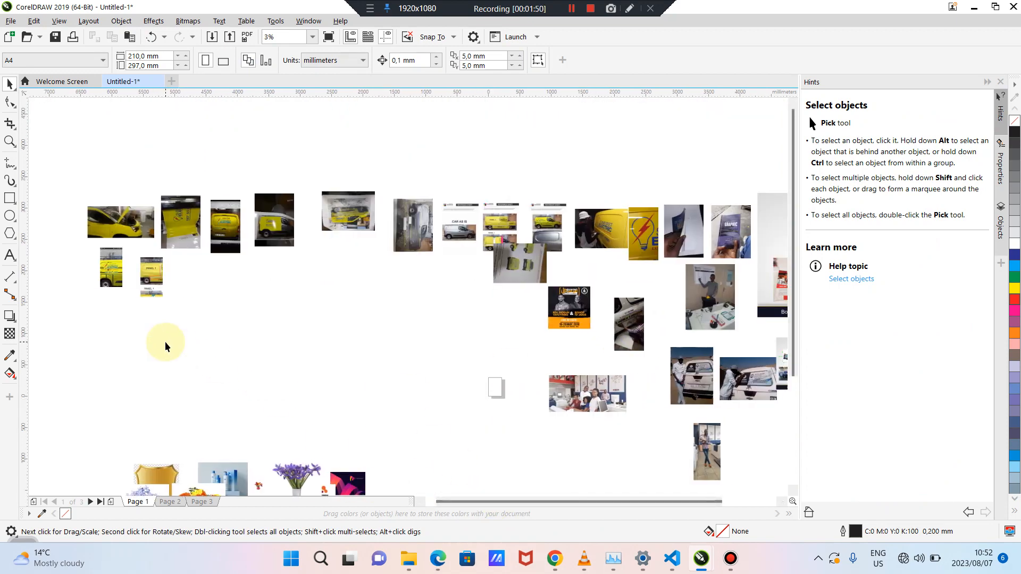
{"action": "scroll", "coordinate": [165, 341], "scroll_direction": "up", "scroll_amount": 2}
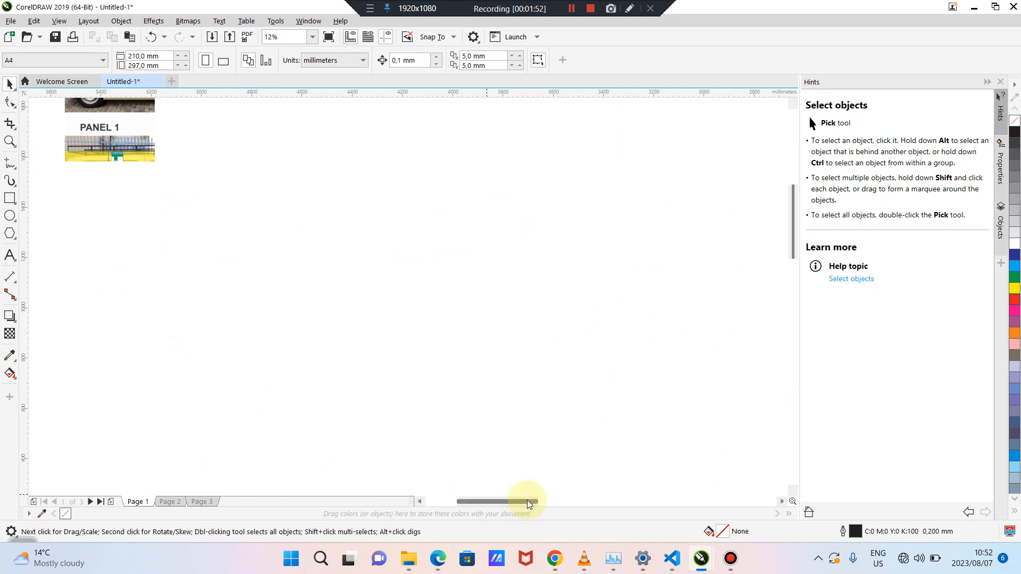
{"action": "left_click_drag", "start_coordinate": [528, 501], "coordinate": [483, 500]}
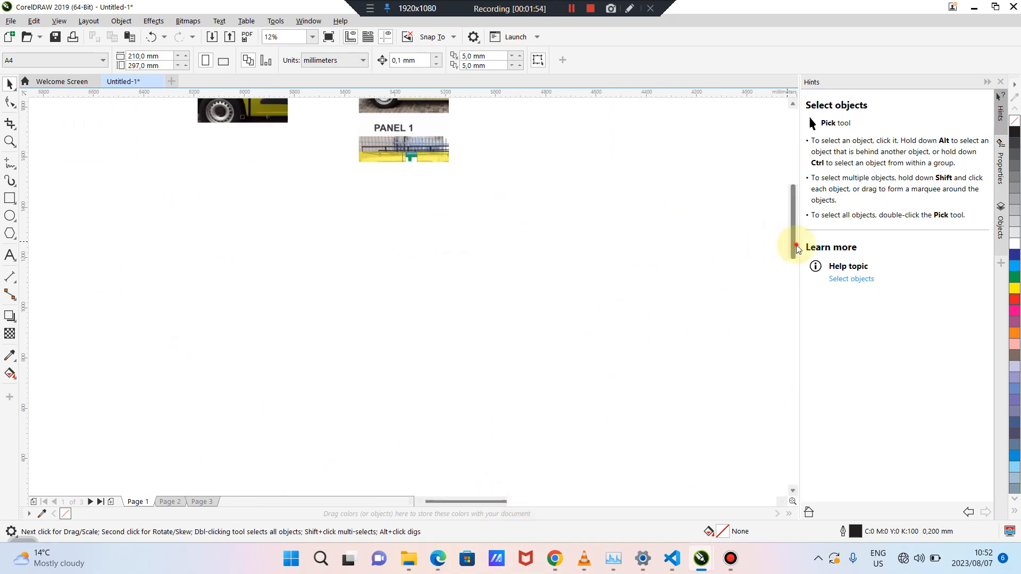
{"action": "left_click_drag", "start_coordinate": [797, 249], "coordinate": [794, 167]}
{"action": "left_click_drag", "start_coordinate": [292, 233], "coordinate": [243, 223]}
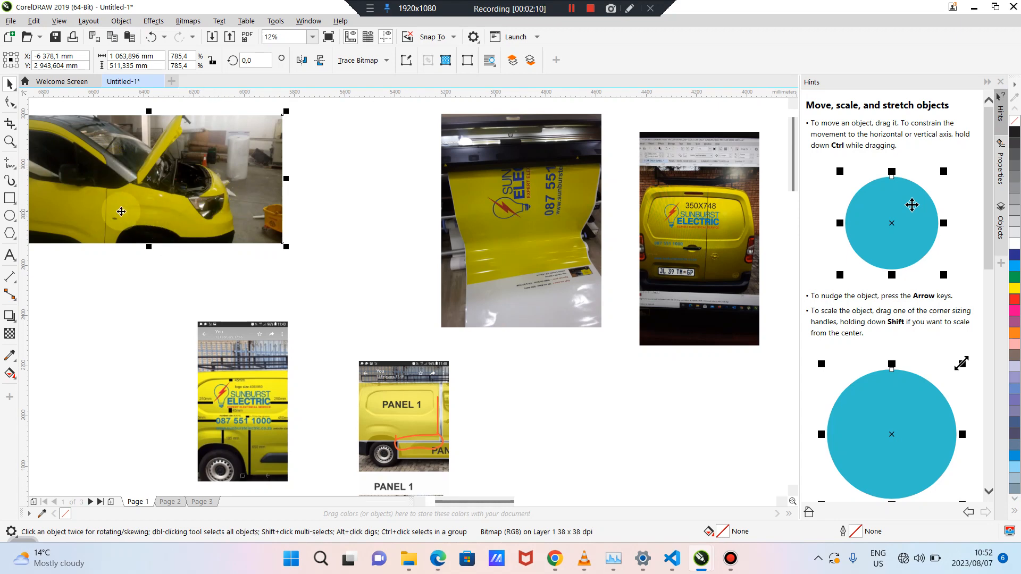
Nudge the open-bonnet van photo up-left and move the phone screenshot up beside it
{"action": "left_click", "coordinate": [263, 352]}
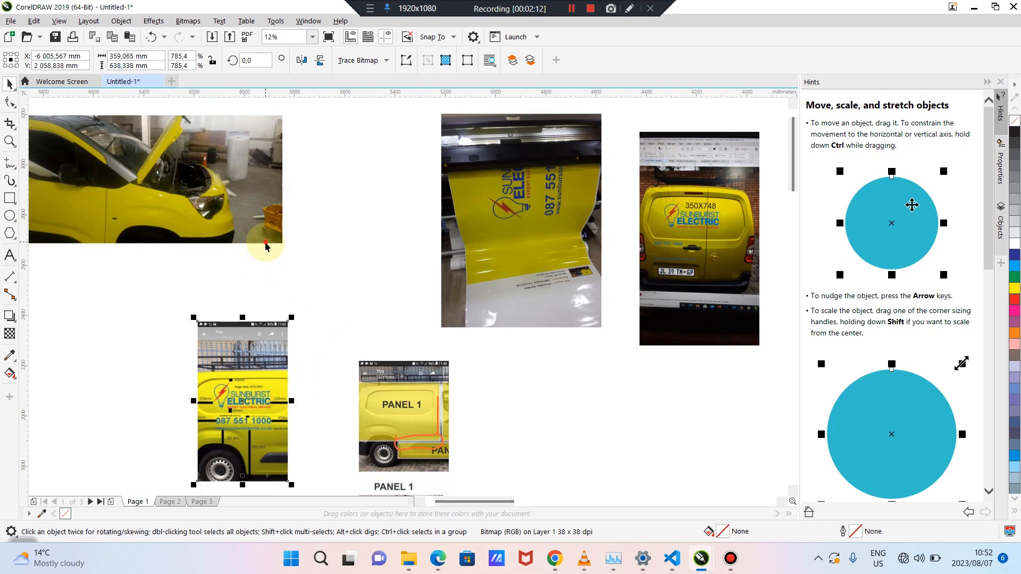
{"action": "left_click_drag", "start_coordinate": [266, 243], "coordinate": [167, 211]}
{"action": "left_click_drag", "start_coordinate": [260, 423], "coordinate": [163, 202]}
{"action": "left_click", "coordinate": [375, 199]}
Move the PANEL 1 image up near the top and the printer photo left
{"action": "left_click_drag", "start_coordinate": [404, 426], "coordinate": [271, 185]}
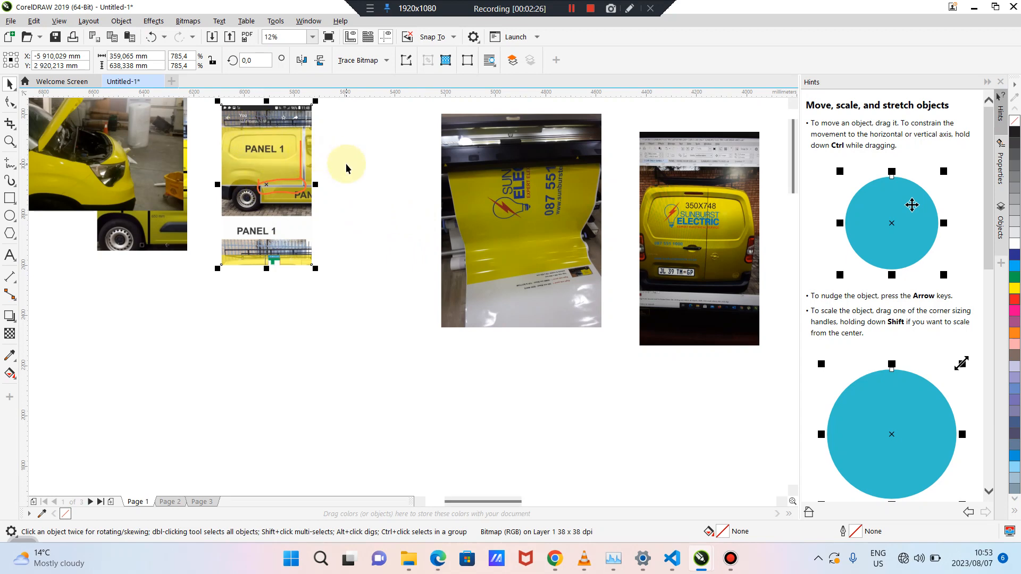
{"action": "left_click_drag", "start_coordinate": [505, 180], "coordinate": [436, 177]}
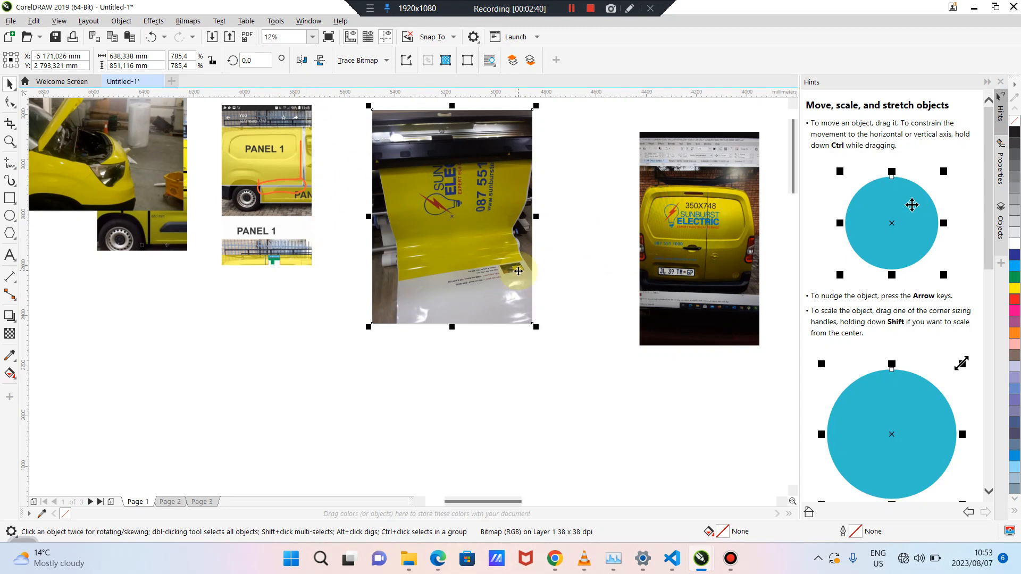
{"action": "left_click_drag", "start_coordinate": [484, 501], "coordinate": [533, 500]}
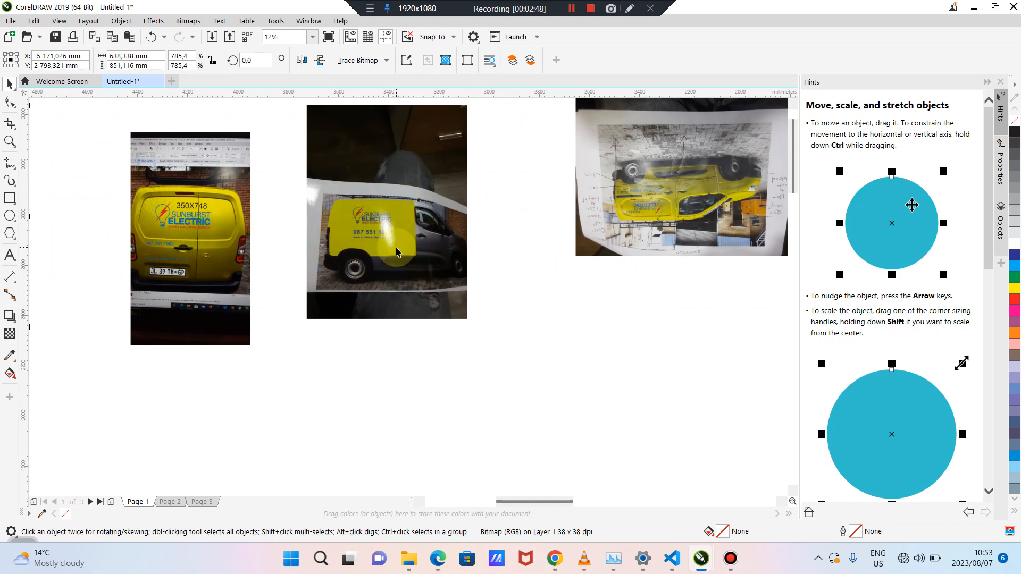
Select the landscape yellow van photo and move it down and left
{"action": "left_click_drag", "start_coordinate": [513, 506], "coordinate": [545, 506]}
{"action": "left_click", "coordinate": [436, 223]}
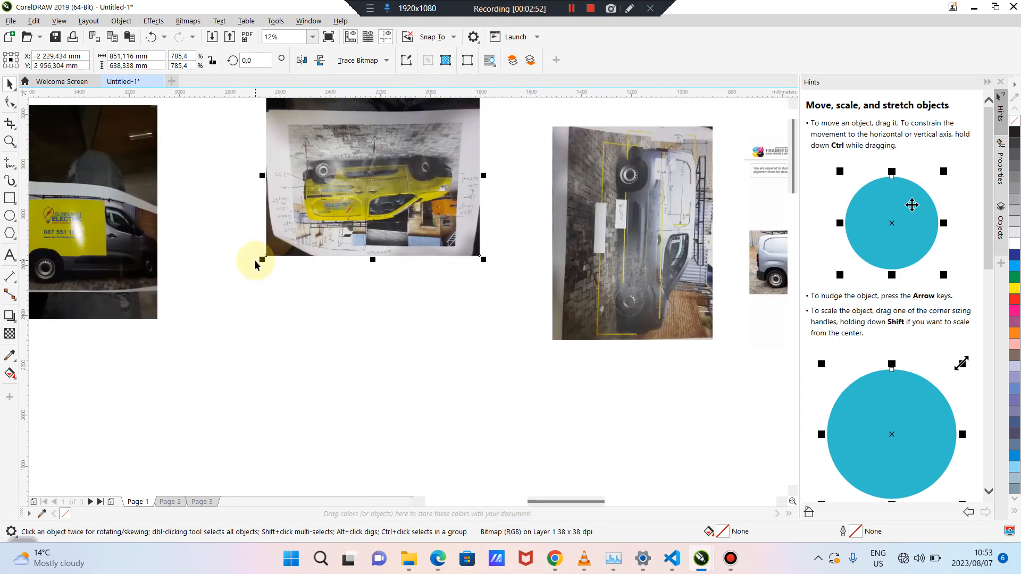
{"action": "left_click_drag", "start_coordinate": [425, 145], "coordinate": [426, 166]}
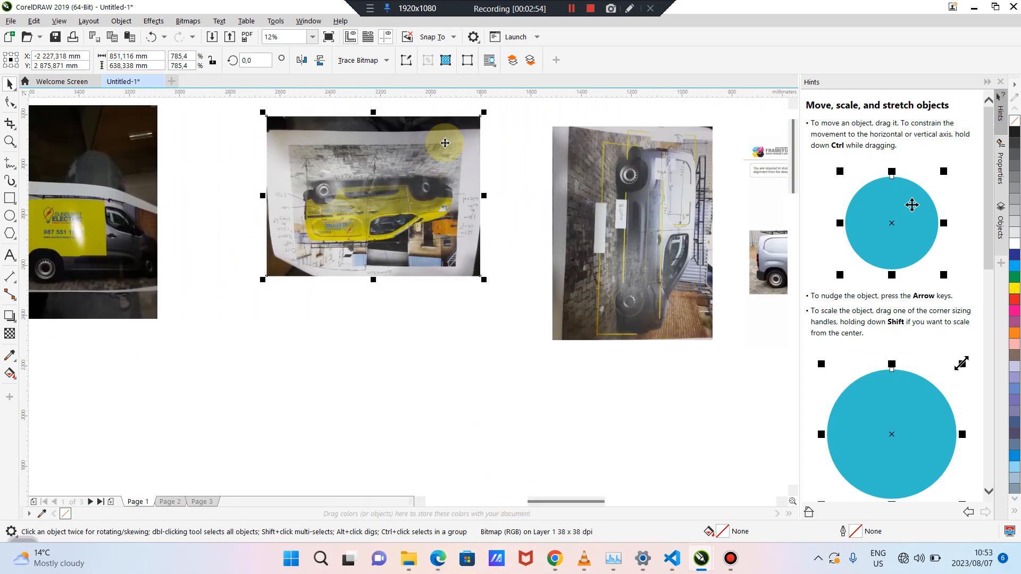
{"action": "left_click_drag", "start_coordinate": [492, 110], "coordinate": [478, 147]}
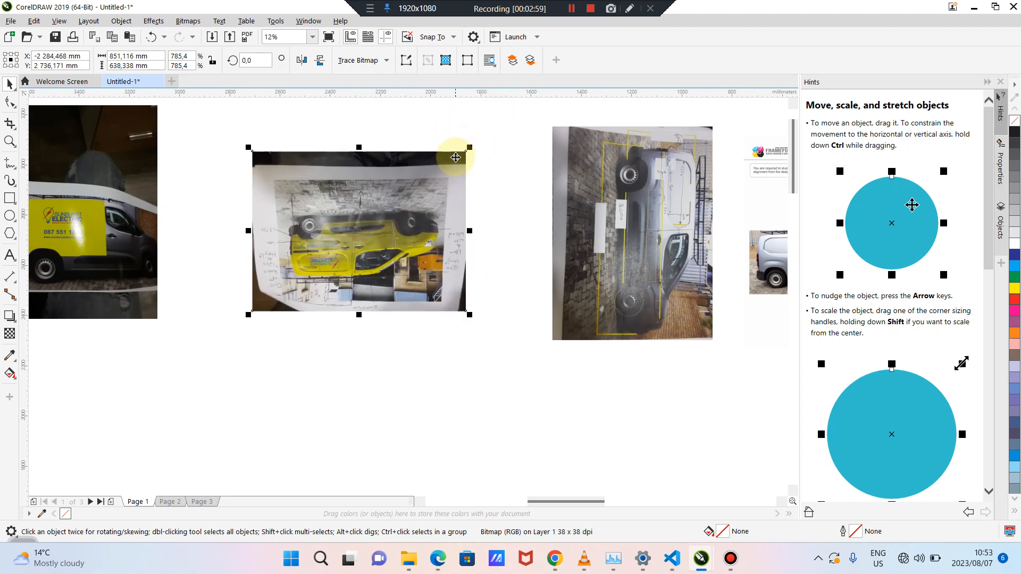
Rotate the upside-down van print photo 177.555° to sit upright, then shift it down-left
{"action": "left_click", "coordinate": [473, 143]}
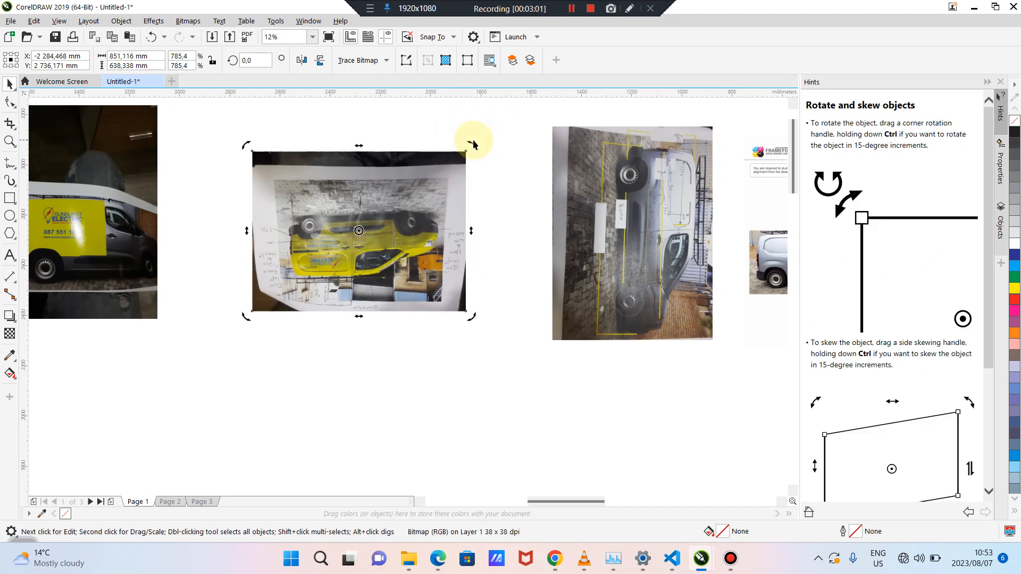
{"action": "left_click_drag", "start_coordinate": [473, 144], "coordinate": [236, 317]}
{"action": "left_click", "coordinate": [320, 363]}
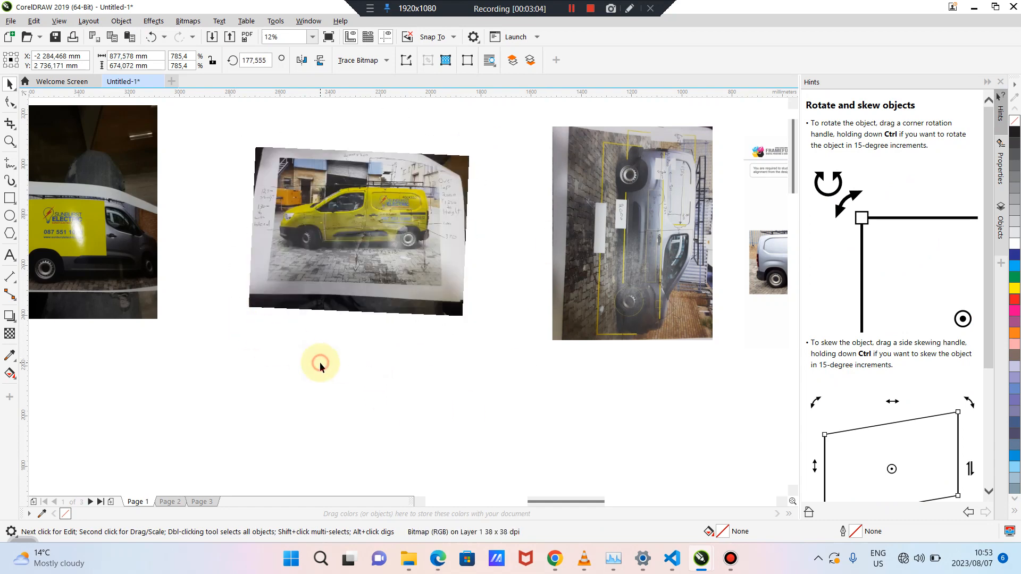
{"action": "scroll", "coordinate": [336, 225], "scroll_direction": "up", "scroll_amount": 1}
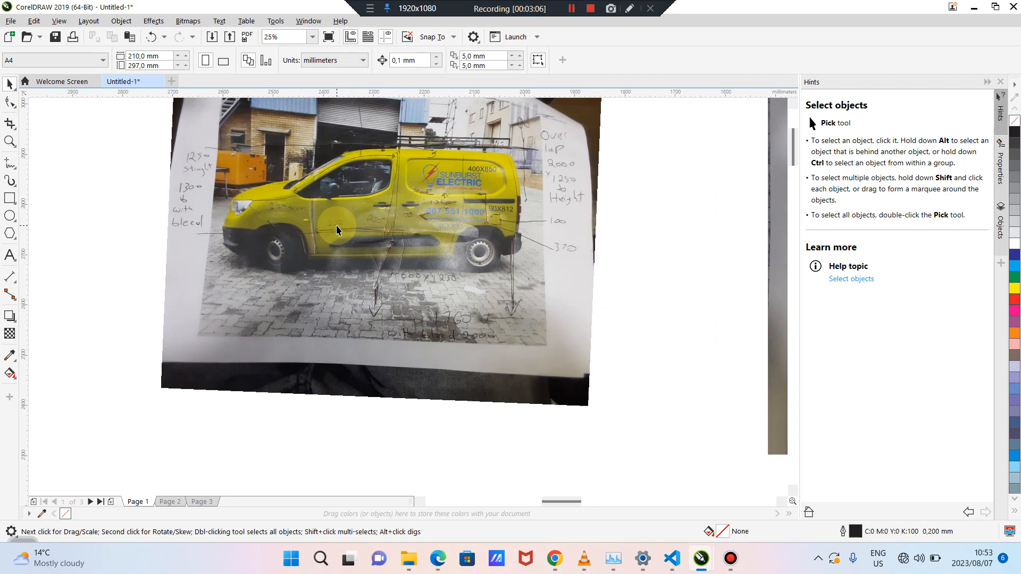
{"action": "left_click_drag", "start_coordinate": [434, 260], "coordinate": [411, 342]}
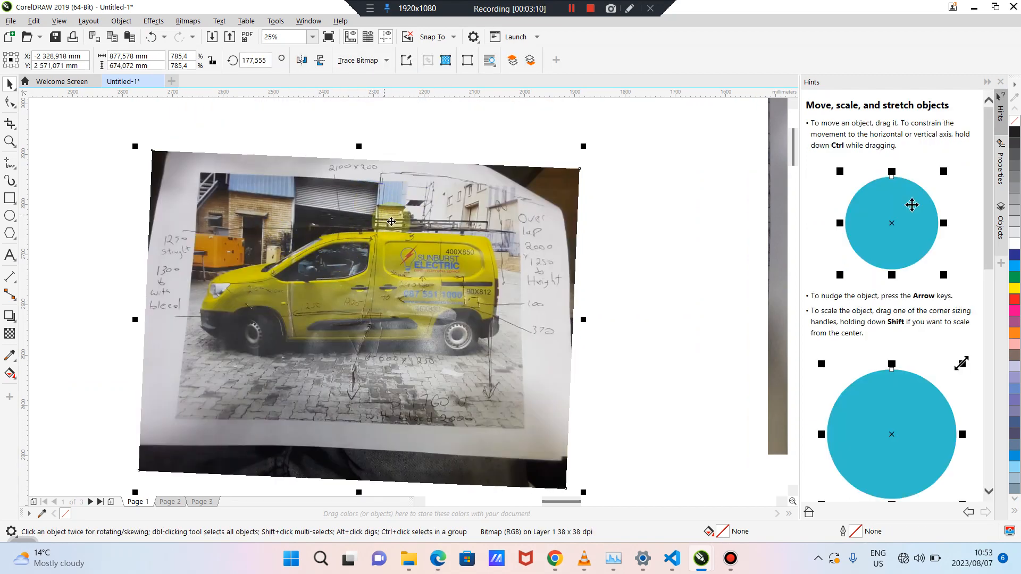
{"action": "scroll", "coordinate": [392, 222], "scroll_direction": "down", "scroll_amount": 2}
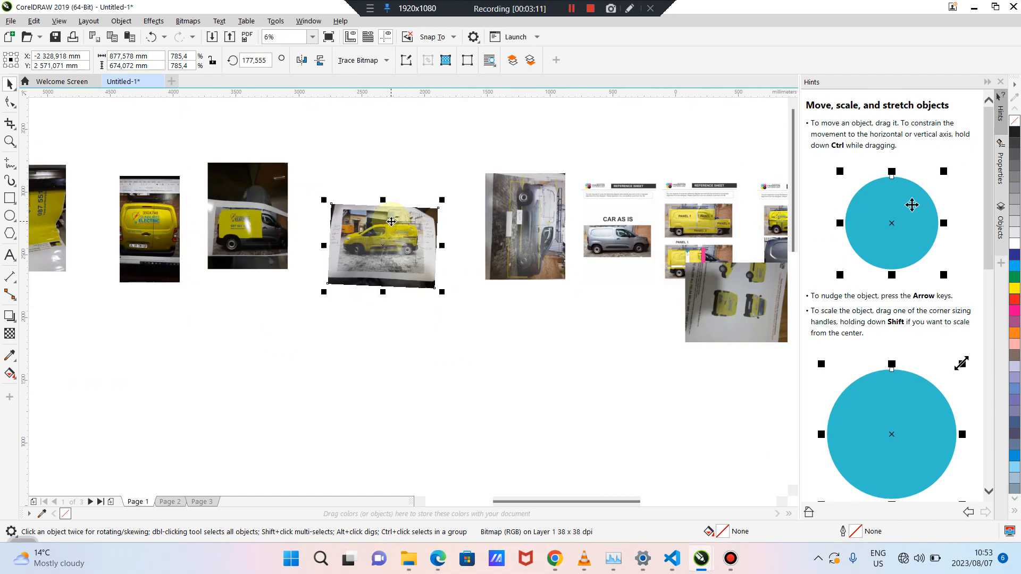
Nudge the grey van photo up and to the left
{"action": "left_click", "coordinate": [427, 166]}
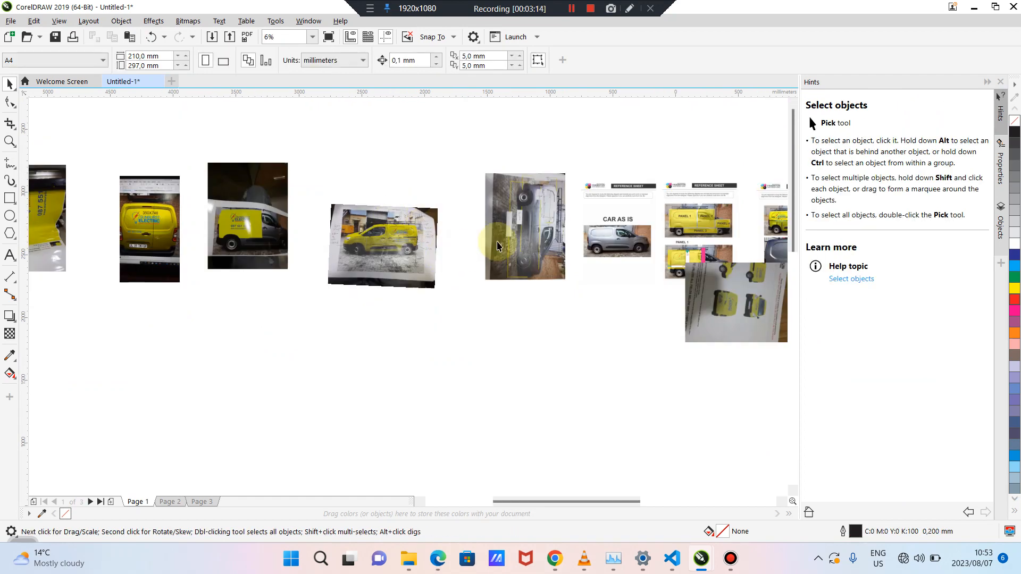
{"action": "left_click_drag", "start_coordinate": [518, 227], "coordinate": [492, 216]}
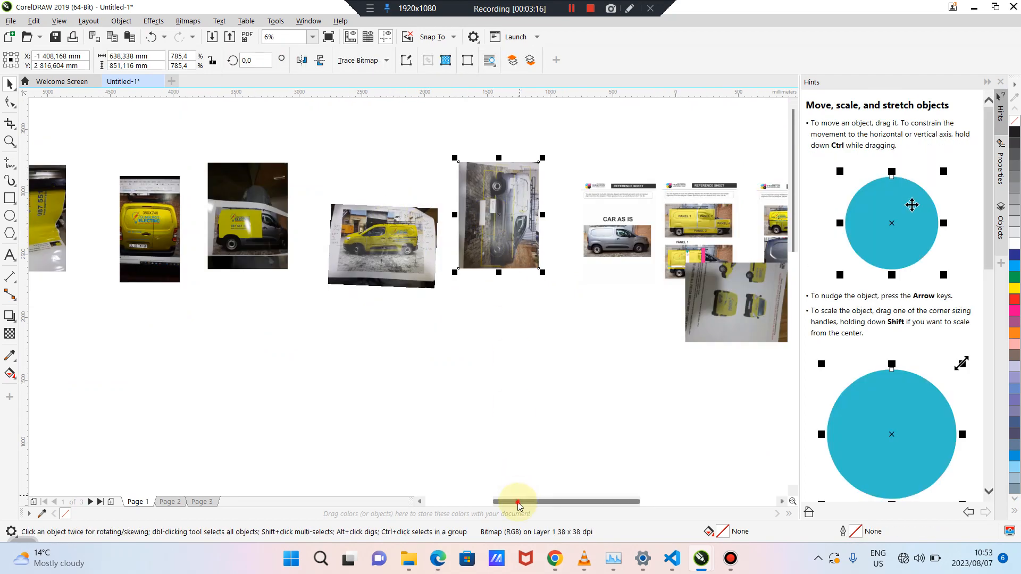
{"action": "left_click_drag", "start_coordinate": [520, 502], "coordinate": [672, 497]}
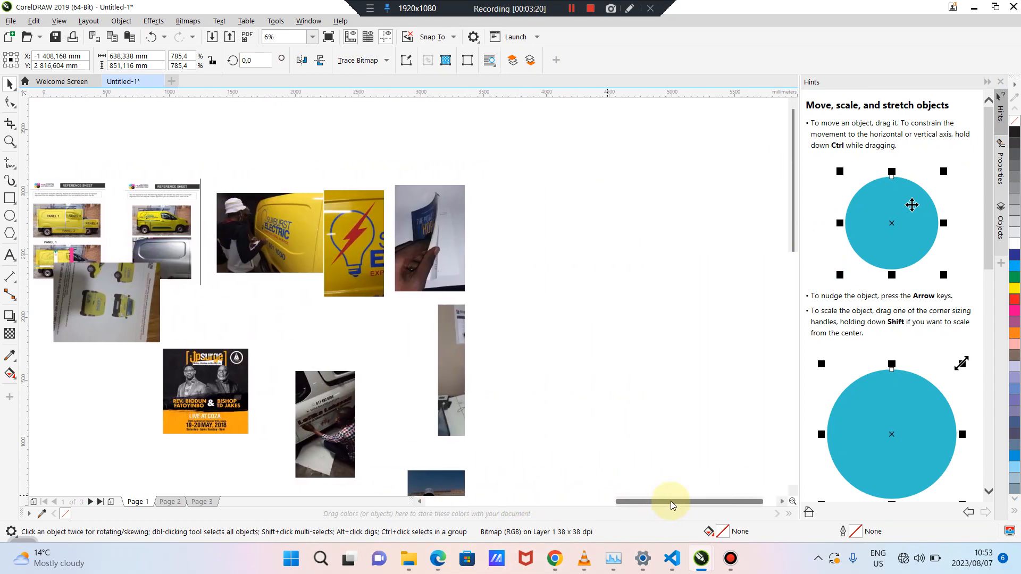
Move the GRAPHIC book photo down and right beside the tydo board, then deselect it
{"action": "left_click", "coordinate": [548, 260]}
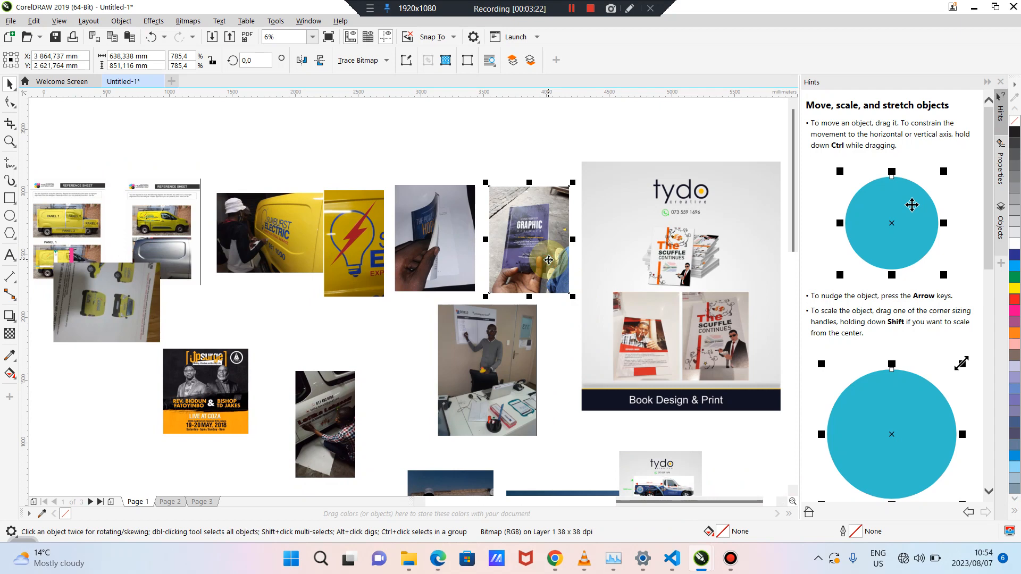
{"action": "scroll", "coordinate": [548, 260], "scroll_direction": "up", "scroll_amount": 4}
{"action": "left_click_drag", "start_coordinate": [508, 164], "coordinate": [525, 234]}
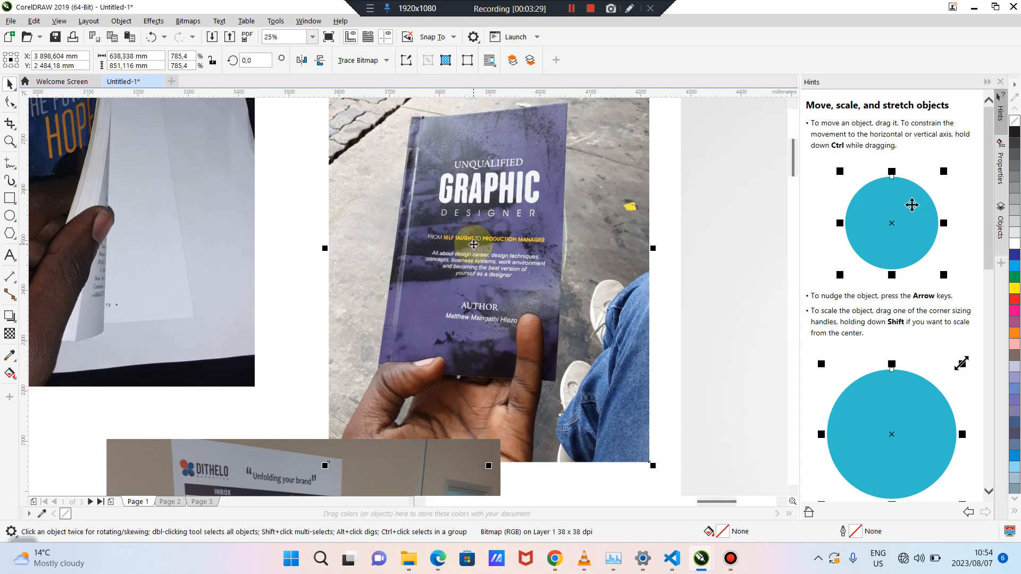
{"action": "scroll", "coordinate": [474, 245], "scroll_direction": "down", "scroll_amount": 2}
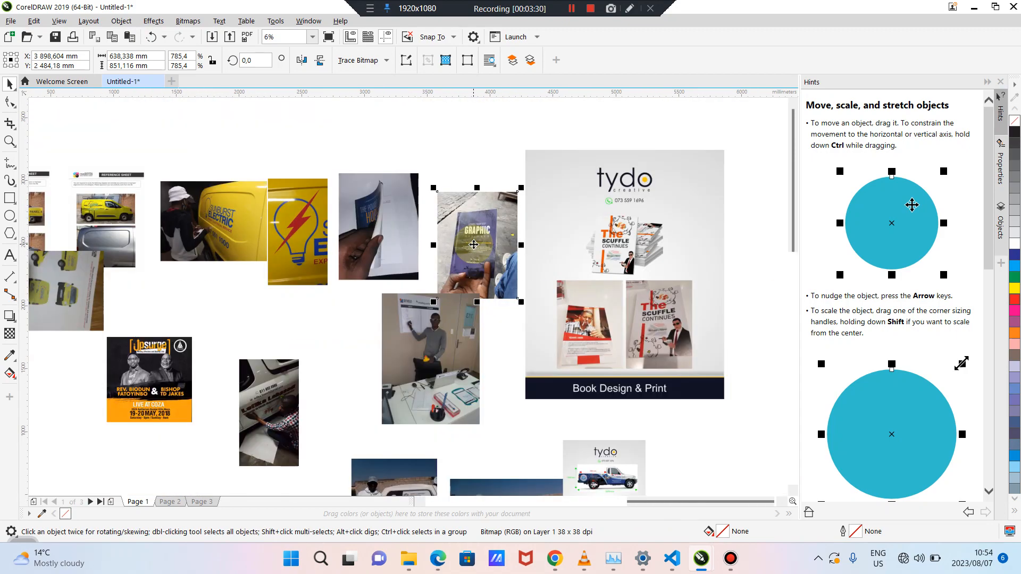
{"action": "left_click", "coordinate": [463, 153]}
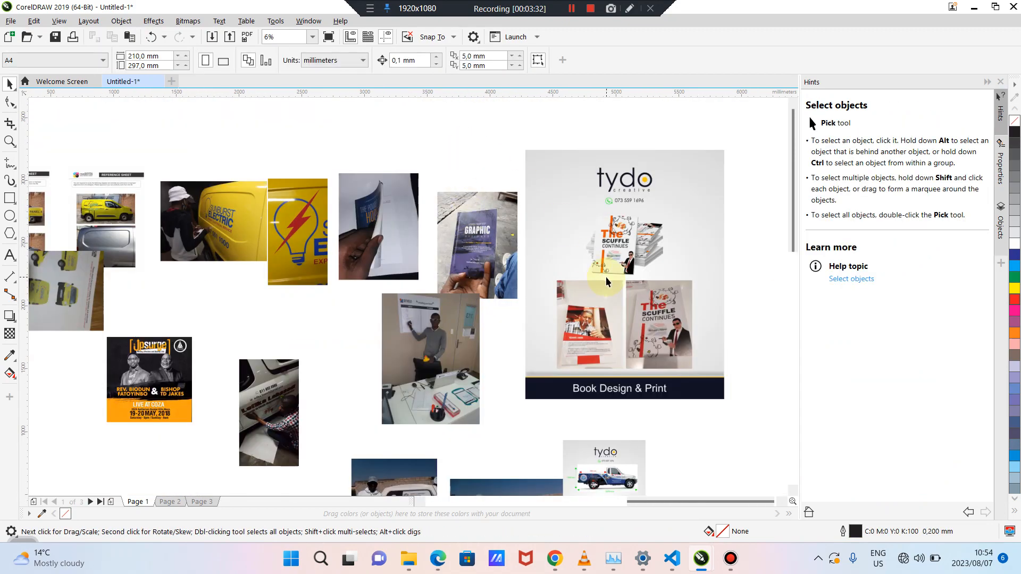
{"action": "scroll", "coordinate": [595, 266], "scroll_direction": "down", "scroll_amount": 3}
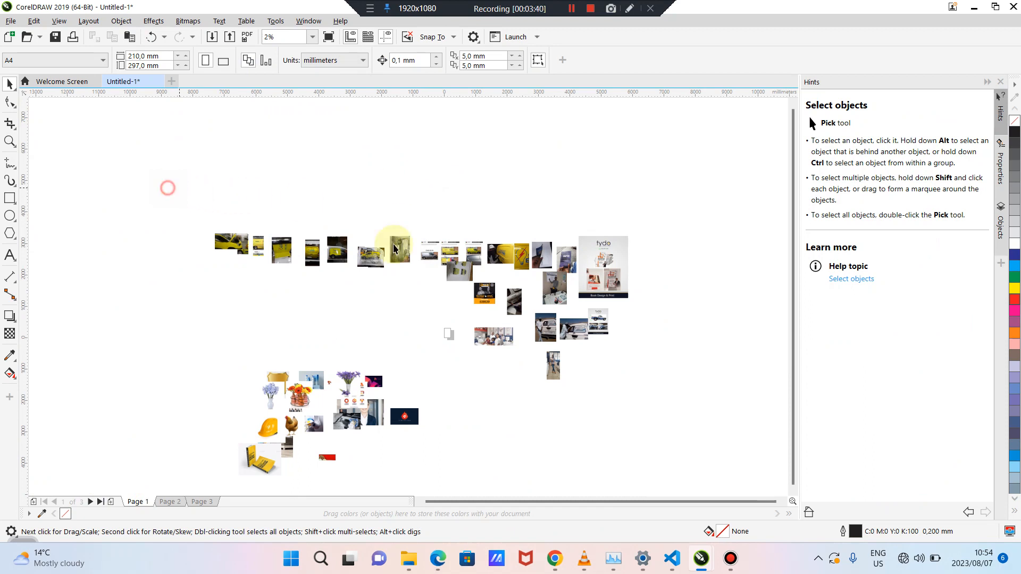
Delete the 24 images in the upper rows plus the leftover bitmap
{"action": "left_click_drag", "start_coordinate": [167, 188], "coordinate": [706, 351]}
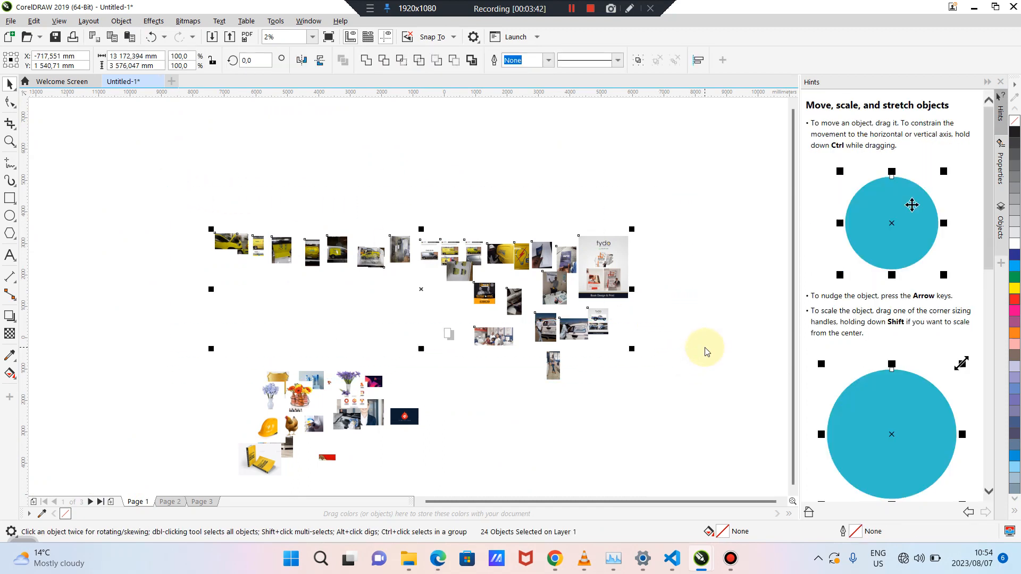
{"action": "key", "text": "Delete"}
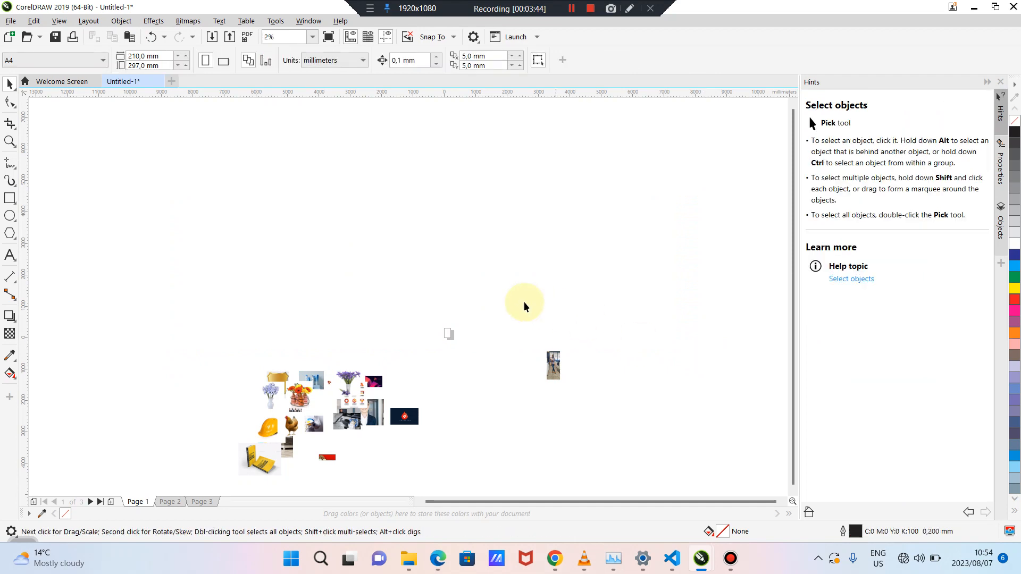
{"action": "left_click_drag", "start_coordinate": [504, 290], "coordinate": [592, 417]}
{"action": "key", "text": "Delete"}
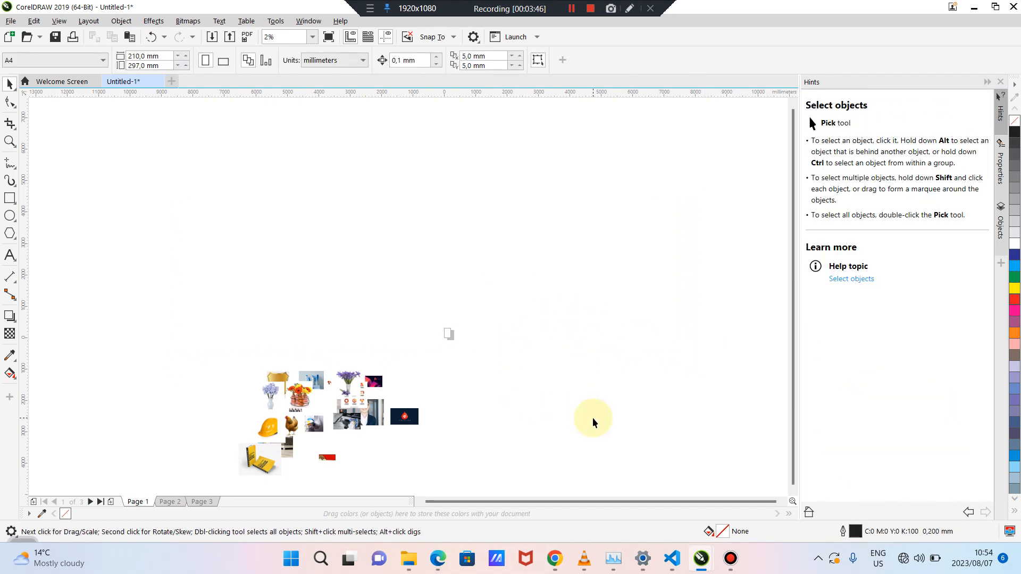
Move the remaining 22-photo cluster up and right toward the canvas centre
{"action": "left_click_drag", "start_coordinate": [187, 335], "coordinate": [435, 484]}
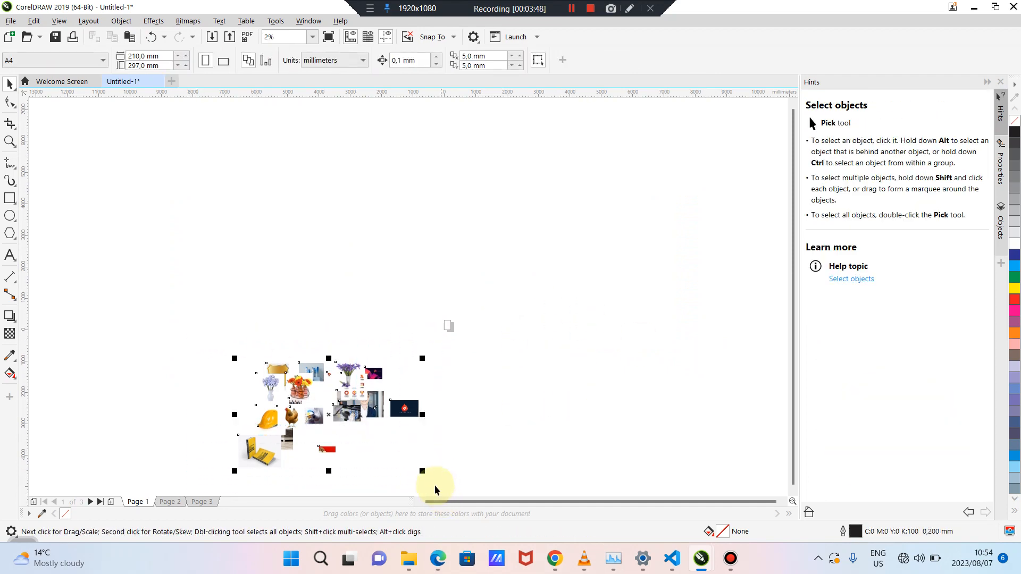
{"action": "left_click_drag", "start_coordinate": [375, 357], "coordinate": [471, 234]}
{"action": "left_click", "coordinate": [502, 354]}
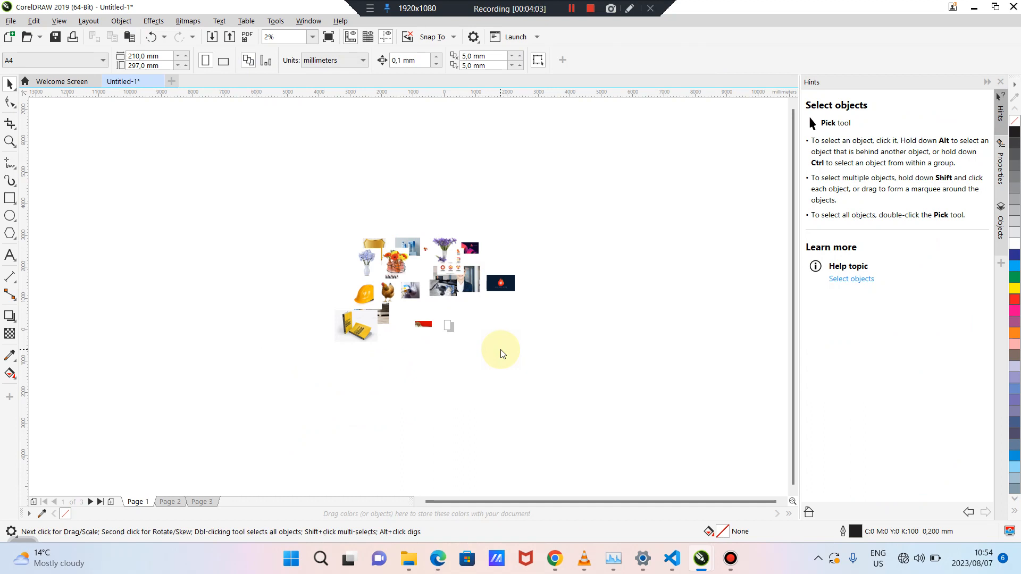
Enter a 90 × 50 mm page size, then undo the change
{"action": "left_click", "coordinate": [351, 206]}
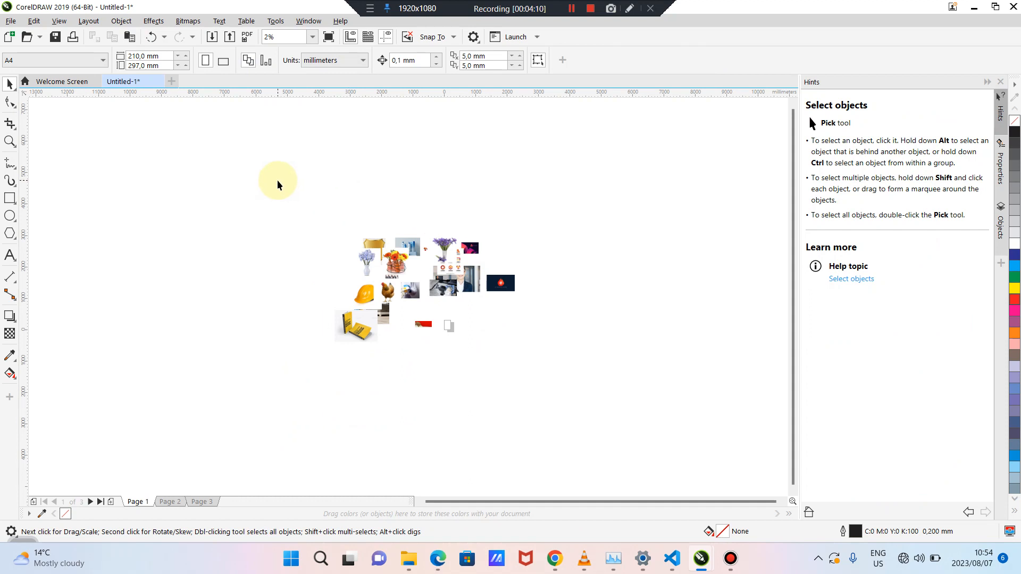
{"action": "left_click", "coordinate": [164, 55]}
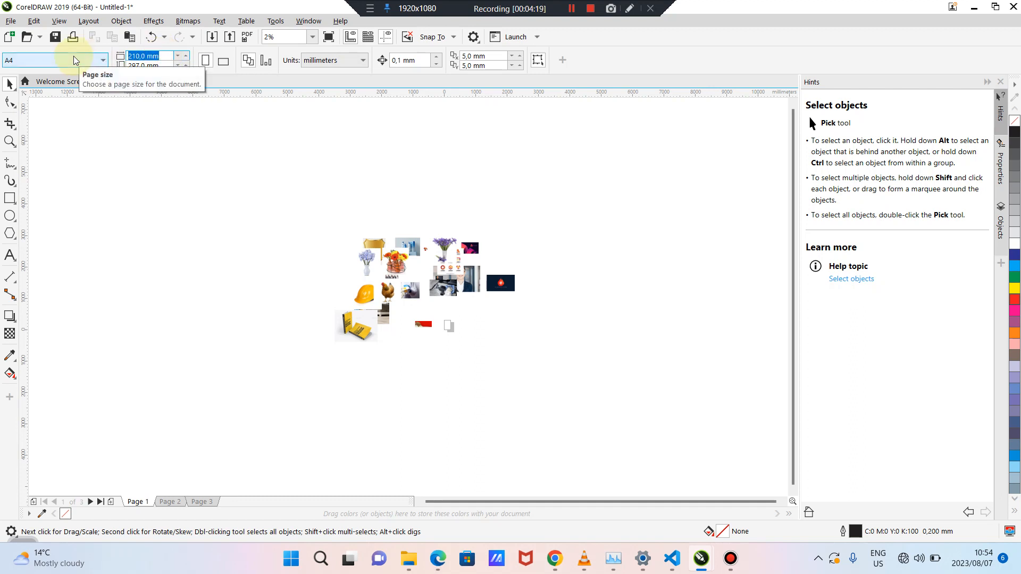
{"action": "type", "text": "90"}
{"action": "left_click", "coordinate": [159, 65]}
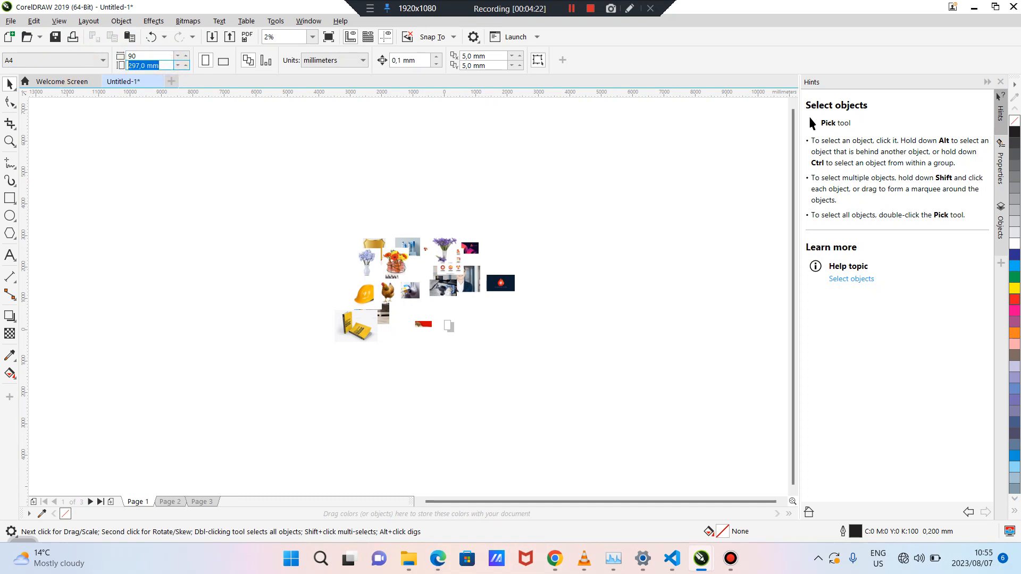
{"action": "type", "text": "50"}
{"action": "left_click", "coordinate": [59, 68]}
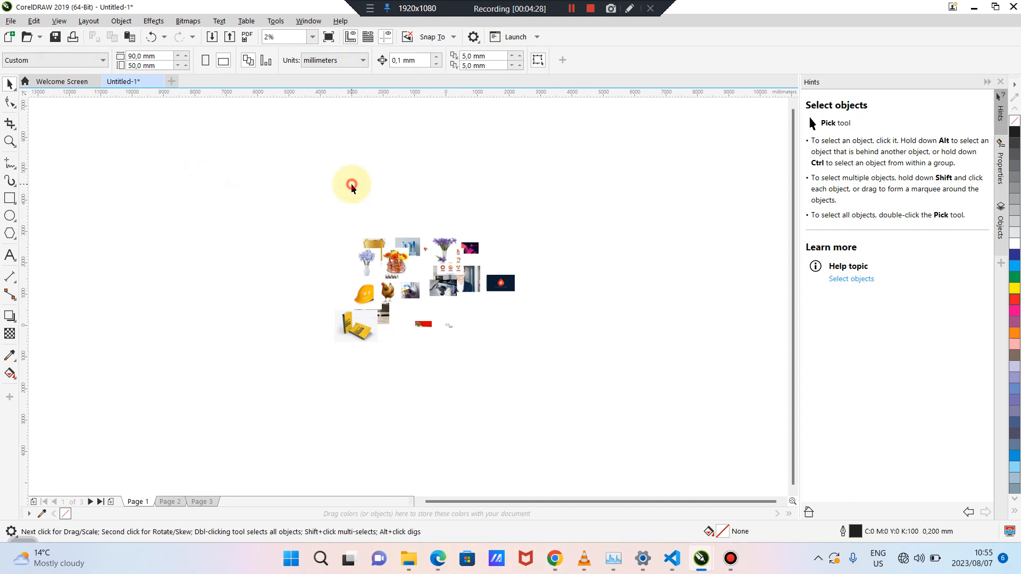
{"action": "scroll", "coordinate": [451, 318], "scroll_direction": "up", "scroll_amount": 6}
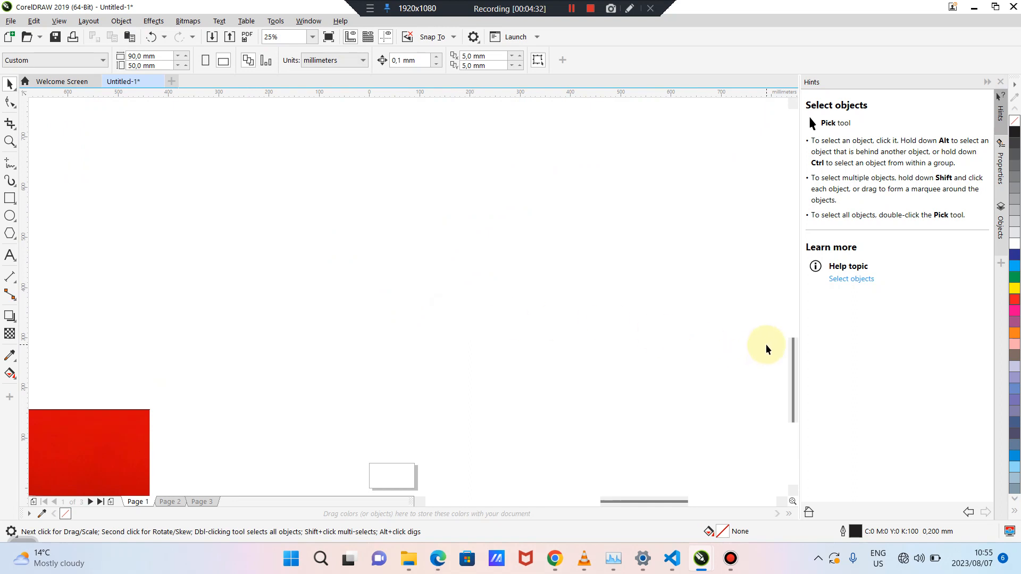
{"action": "left_click_drag", "start_coordinate": [793, 350], "coordinate": [793, 386]}
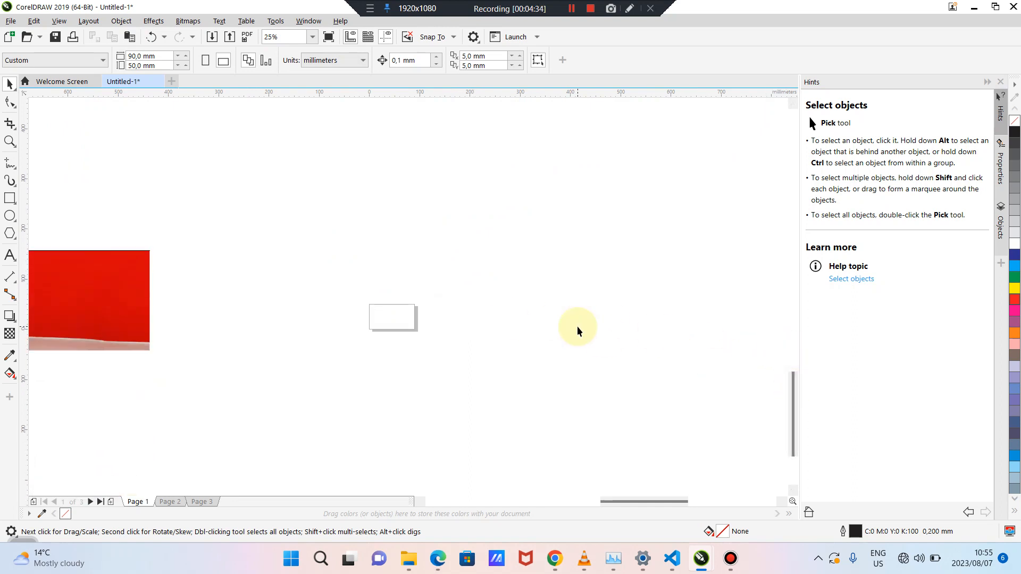
{"action": "key", "text": "ctrl+z"}
{"action": "key", "text": "ctrl+z"}
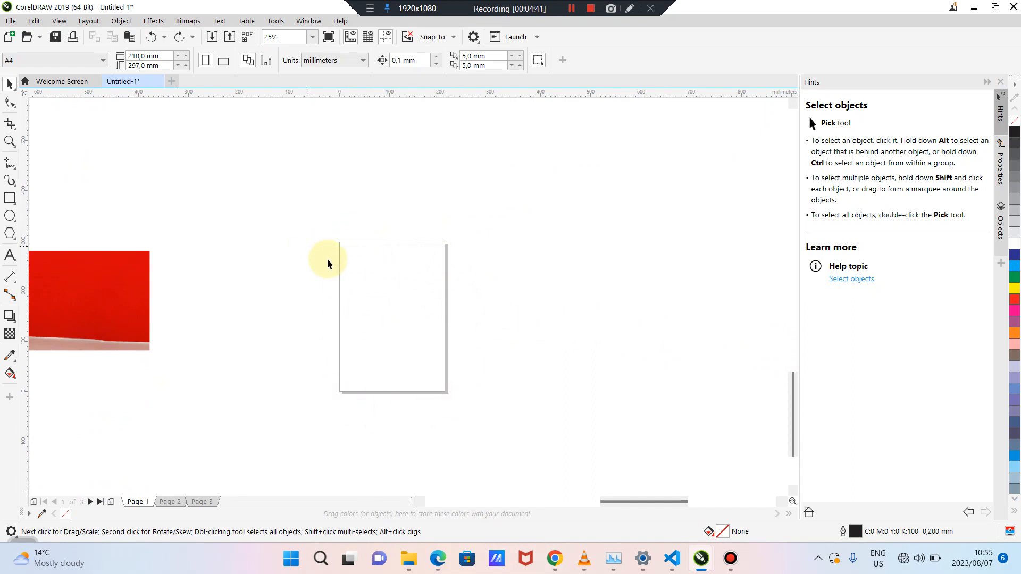
Set the page to 90 mm wide and 50 mm high, keeping millimetres as units
{"action": "left_click", "coordinate": [154, 56]}
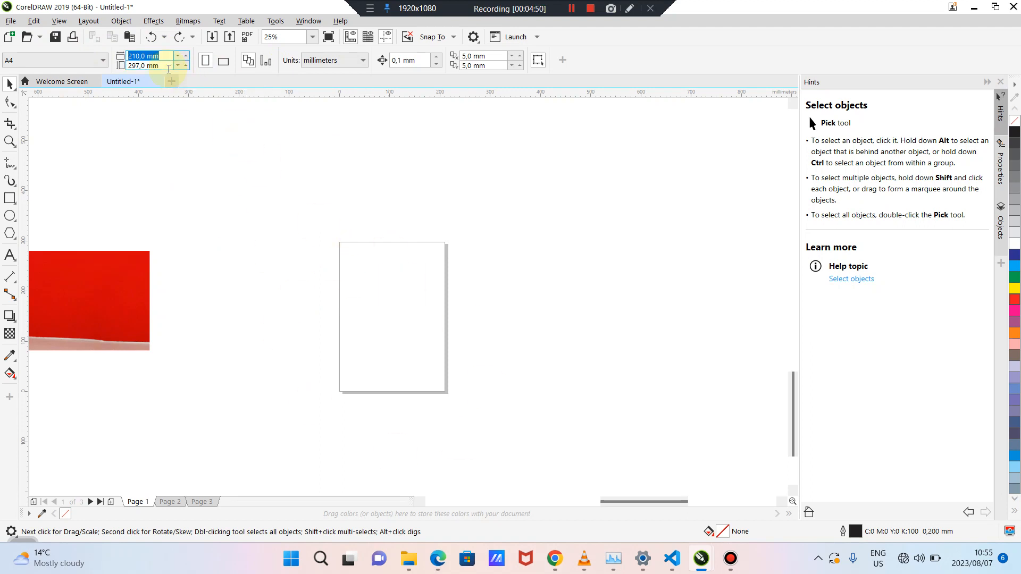
{"action": "type", "text": "90"}
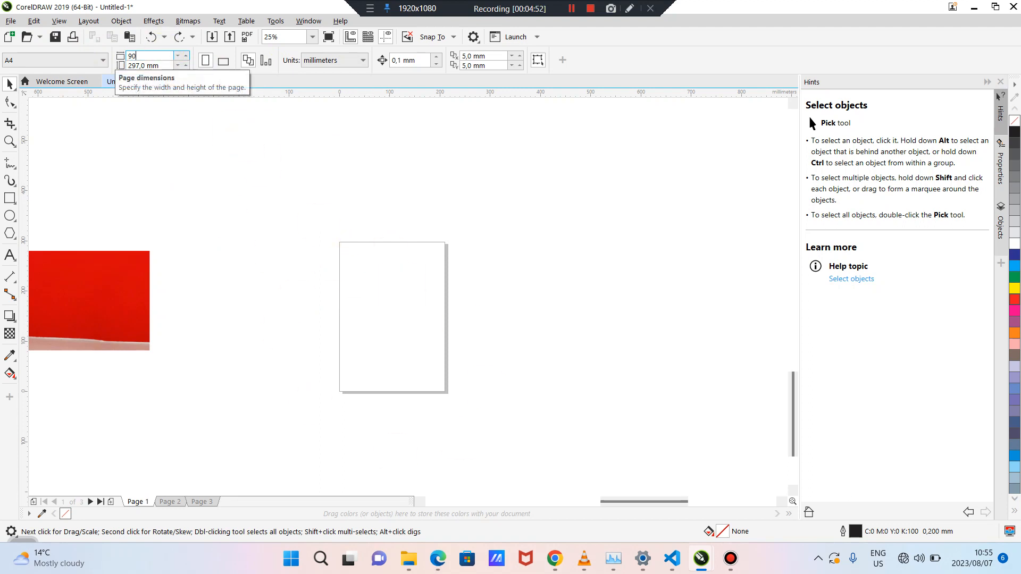
{"action": "key", "text": "Return"}
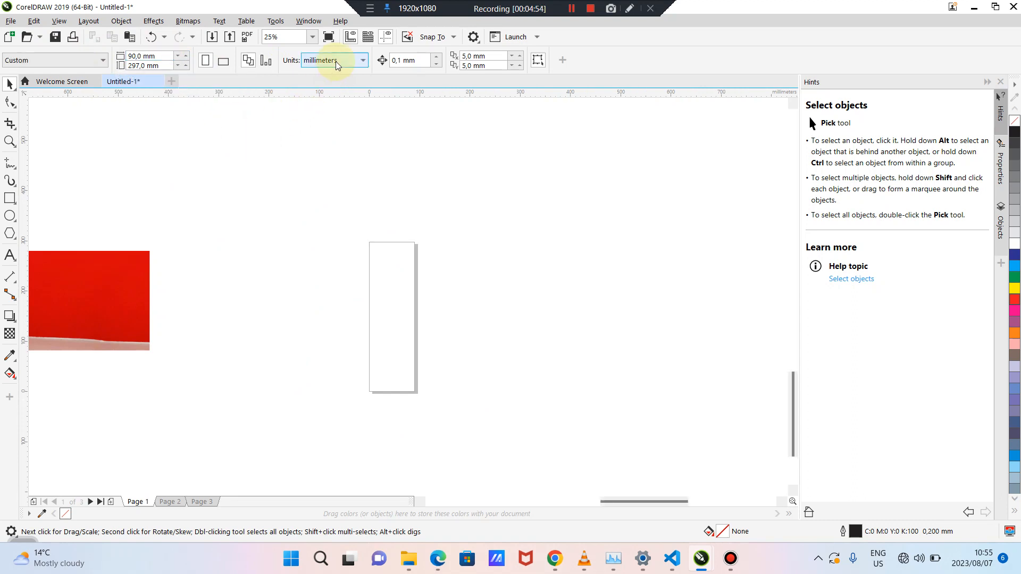
{"action": "left_click", "coordinate": [349, 60]}
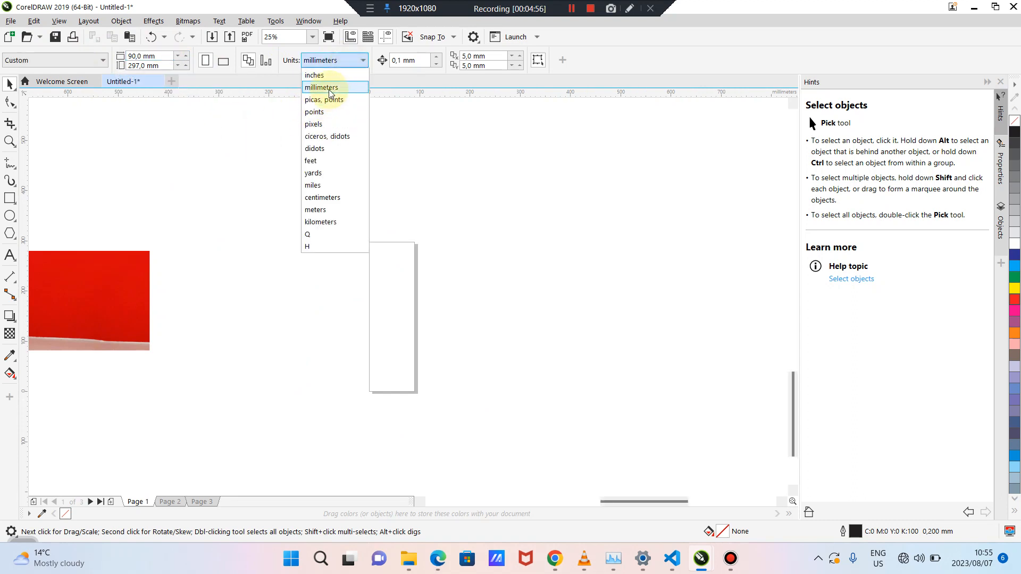
{"action": "left_click", "coordinate": [330, 87]}
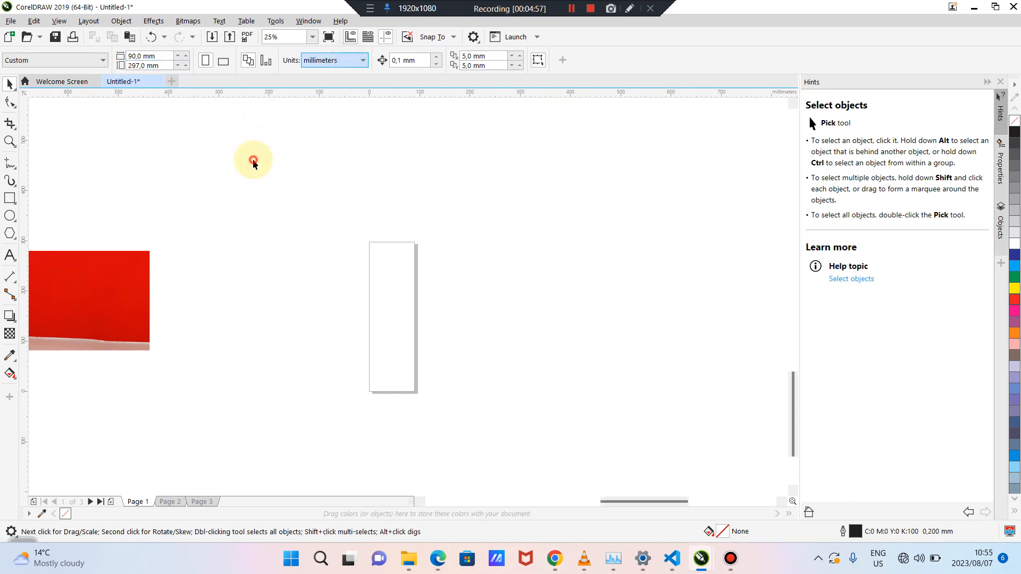
{"action": "left_click", "coordinate": [160, 65]}
{"action": "type", "text": "5"}
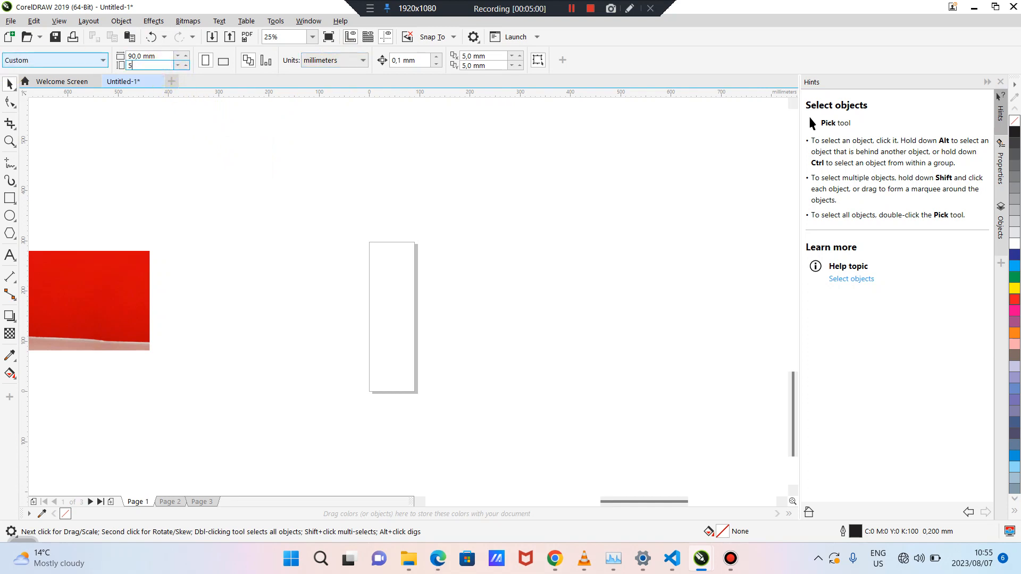
{"action": "type", "text": "0"}
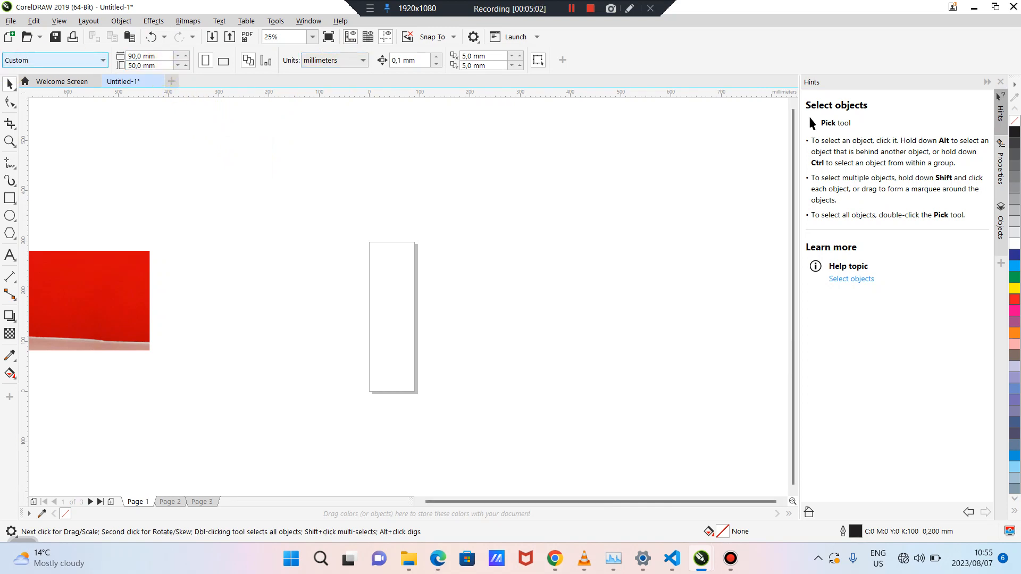
{"action": "key", "text": "Return"}
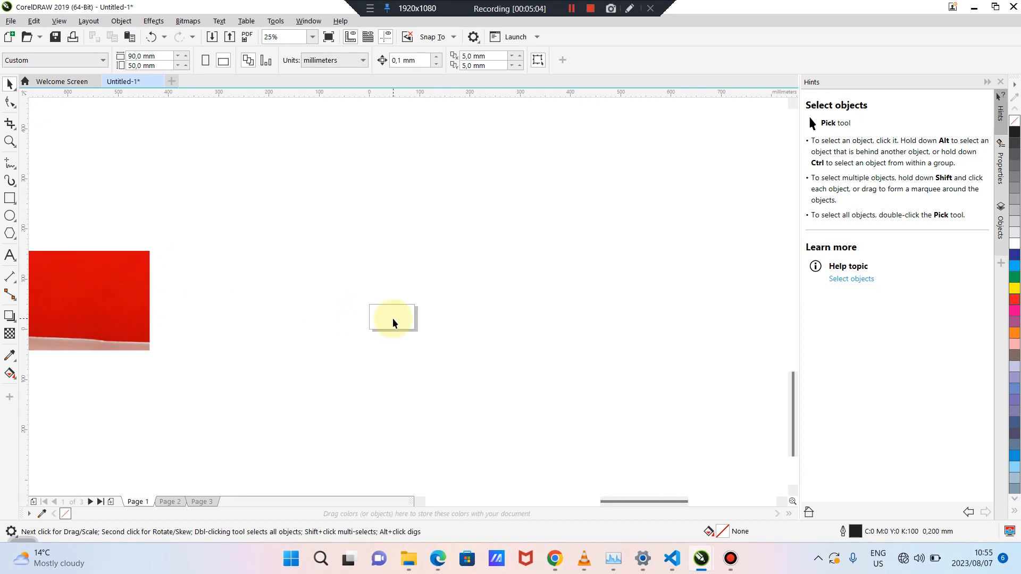
Draw a tall rectangle across the middle of the card
{"action": "scroll", "coordinate": [392, 318], "scroll_direction": "up", "scroll_amount": 3}
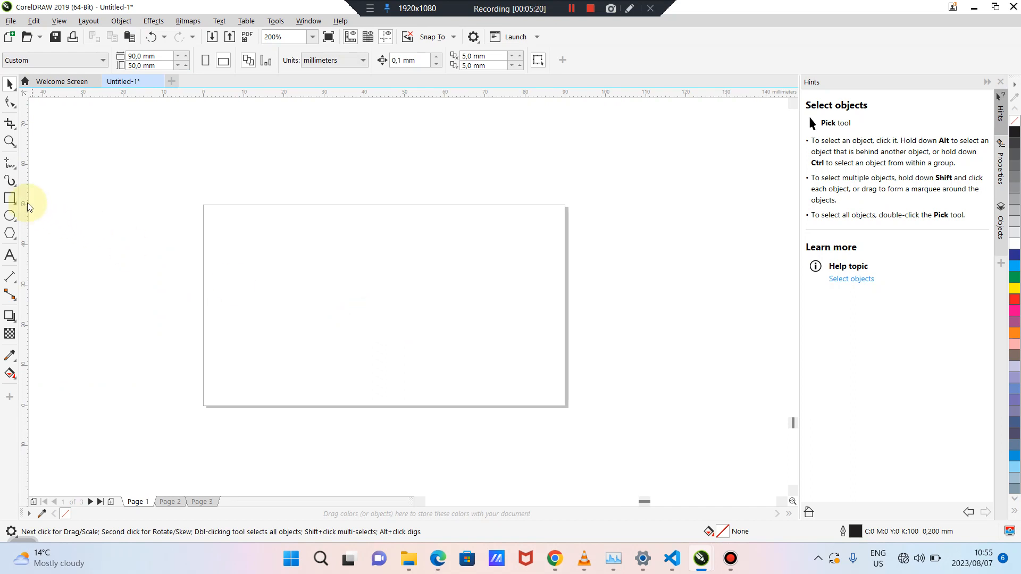
{"action": "left_click", "coordinate": [10, 198]}
{"action": "left_click_drag", "start_coordinate": [325, 156], "coordinate": [457, 378]}
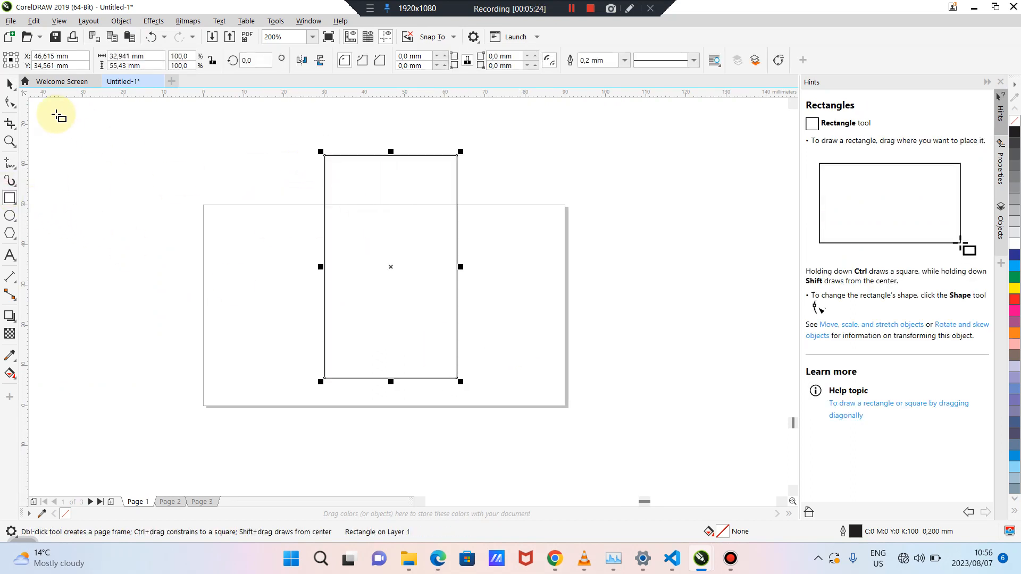
{"action": "left_click", "coordinate": [9, 84]}
Select the tall rectangle and delete it
{"action": "left_click", "coordinate": [126, 132]}
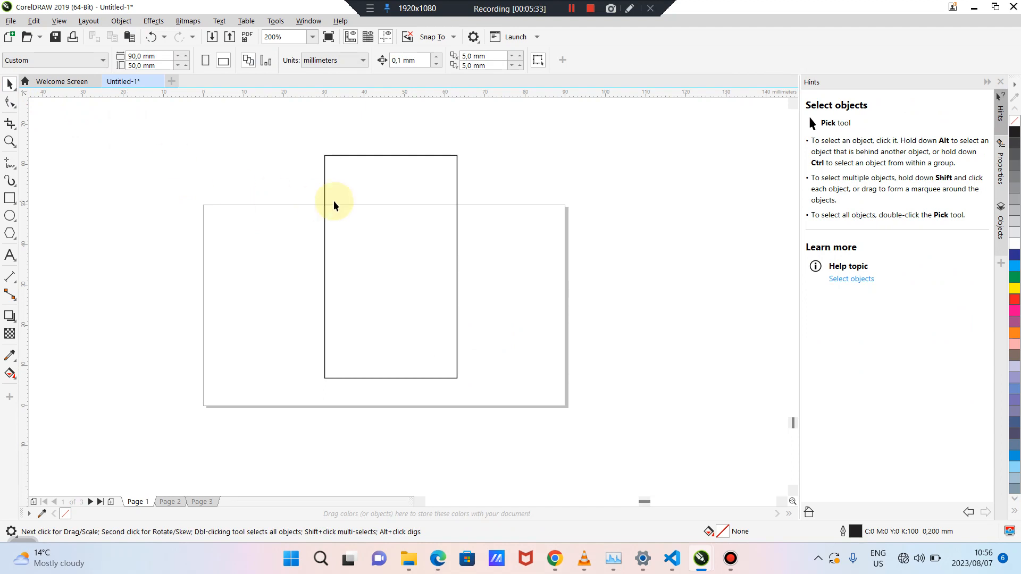
{"action": "left_click", "coordinate": [353, 187]}
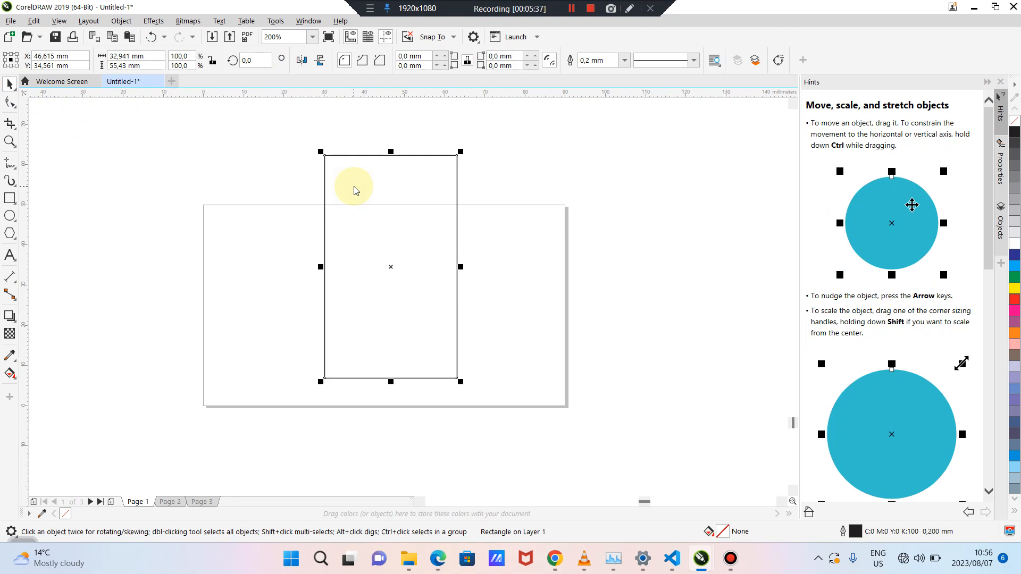
{"action": "key", "text": "Delete"}
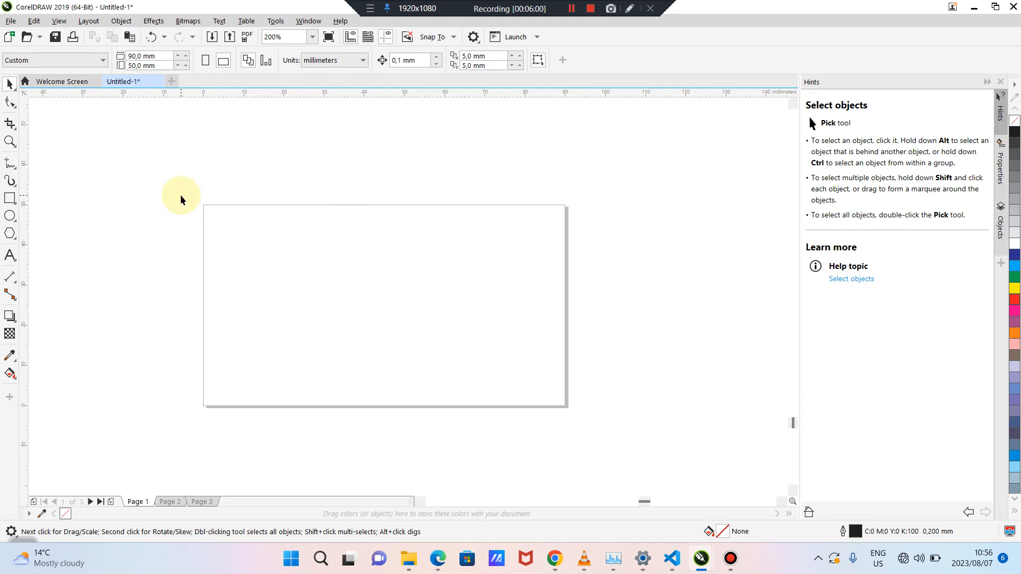
{"action": "left_click_drag", "start_coordinate": [177, 190], "coordinate": [601, 398]}
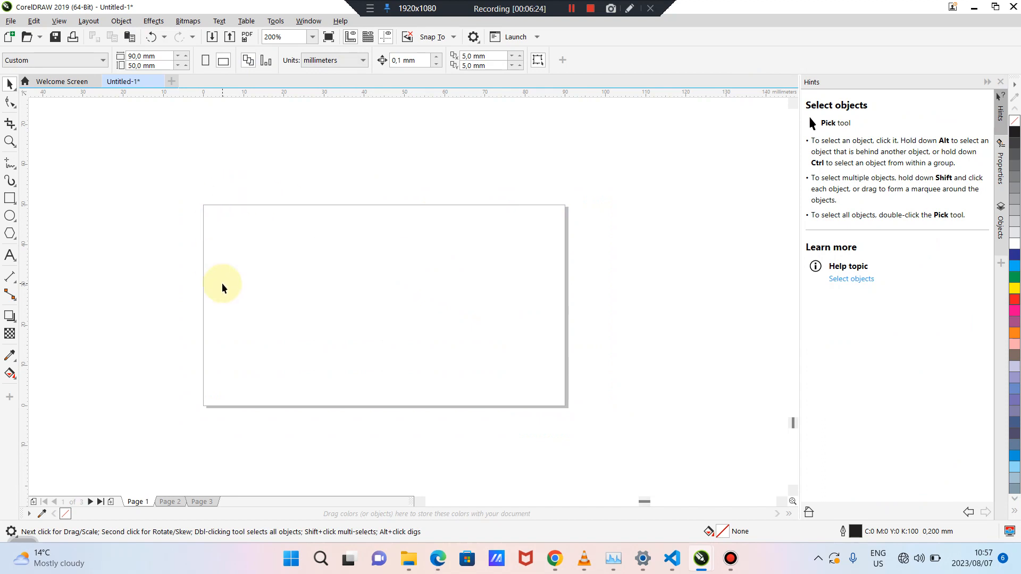
{"action": "left_click_drag", "start_coordinate": [156, 181], "coordinate": [646, 448]}
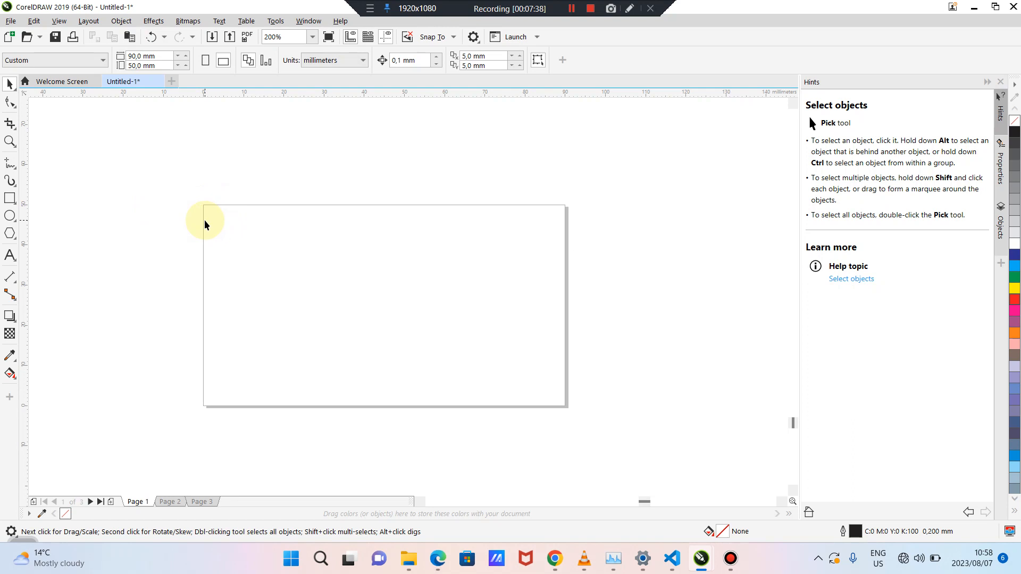
Create a rectangle matching the page frame
{"action": "double_click", "coordinate": [9, 199]}
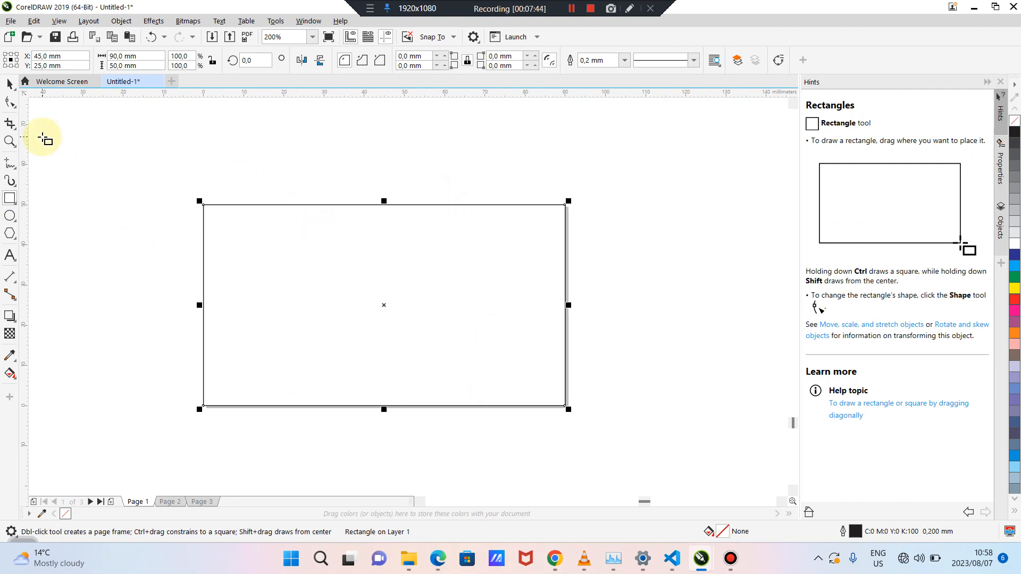
{"action": "left_click", "coordinate": [9, 85]}
{"action": "left_click", "coordinate": [163, 188]}
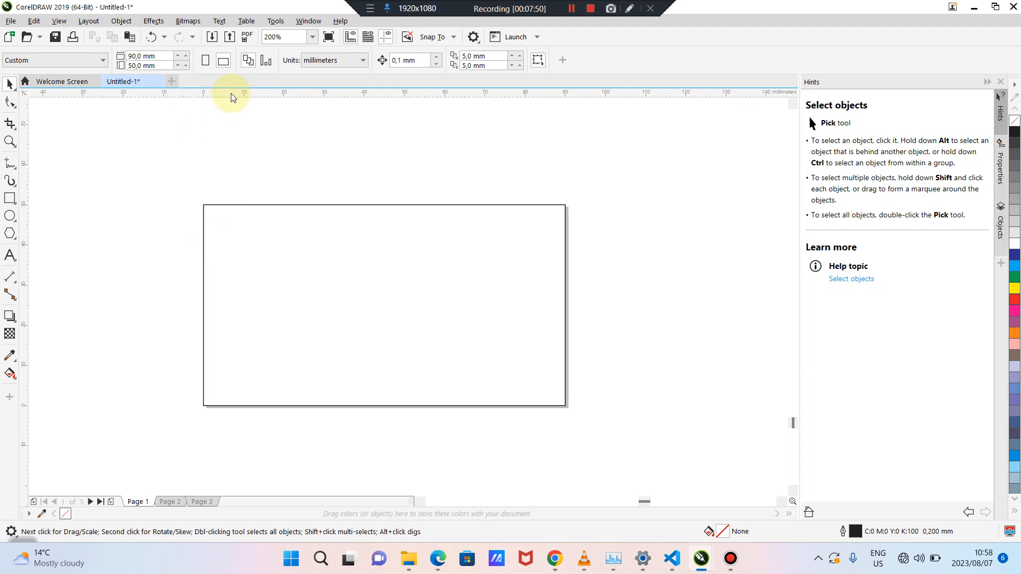
Place guidelines on the page's top, left, right (90 mm) and bottom edges
{"action": "left_click_drag", "start_coordinate": [231, 94], "coordinate": [231, 140]}
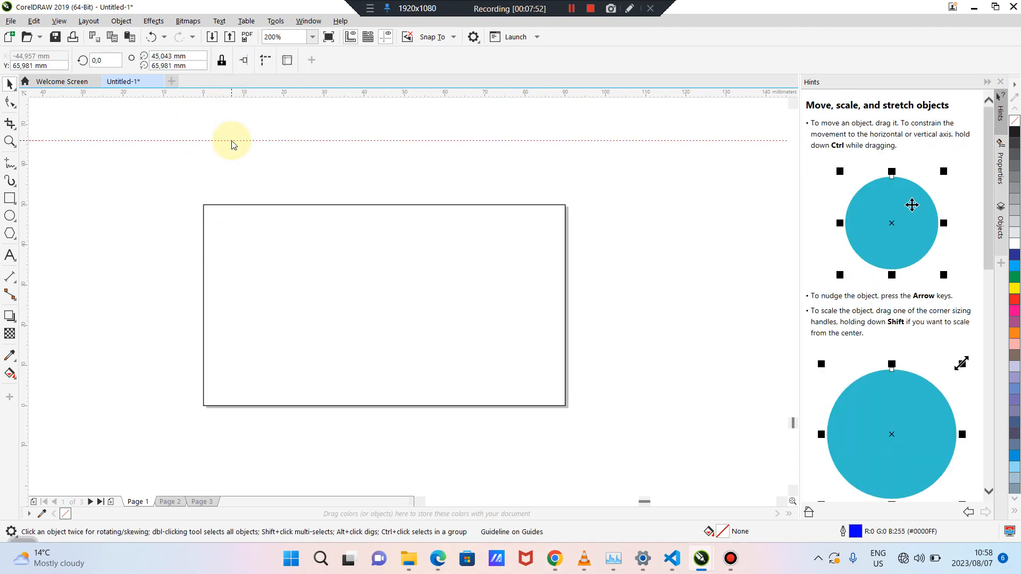
{"action": "key", "text": "ctrl+z"}
{"action": "left_click_drag", "start_coordinate": [24, 138], "coordinate": [52, 147]}
{"action": "key", "text": "ctrl+z"}
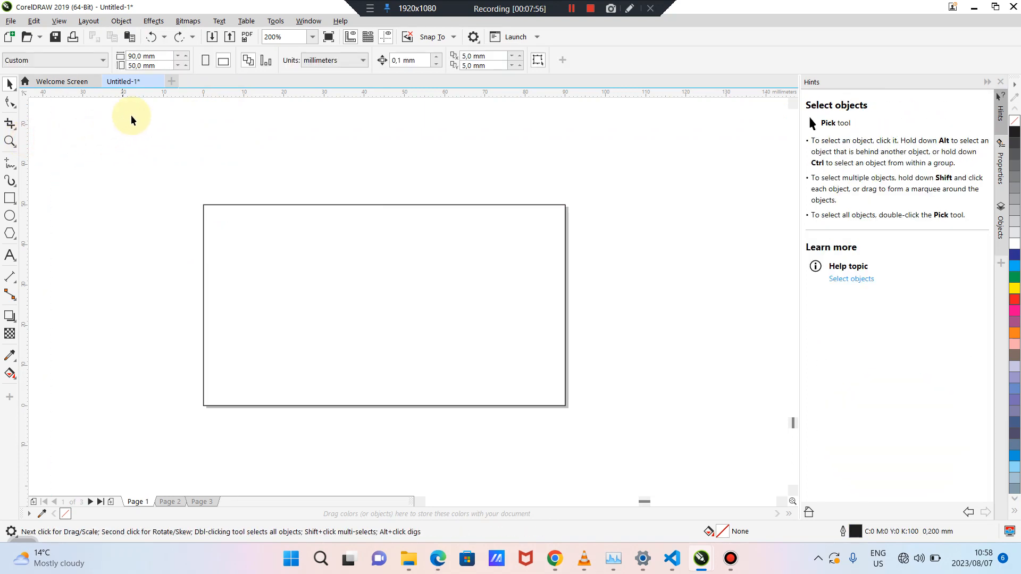
{"action": "left_click_drag", "start_coordinate": [165, 99], "coordinate": [169, 153]}
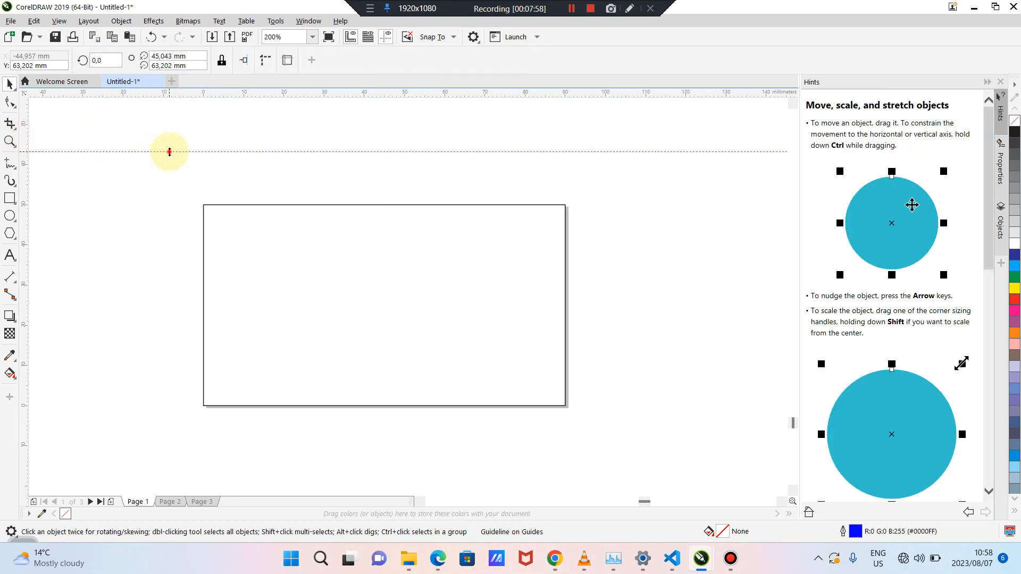
{"action": "key", "text": "Delete"}
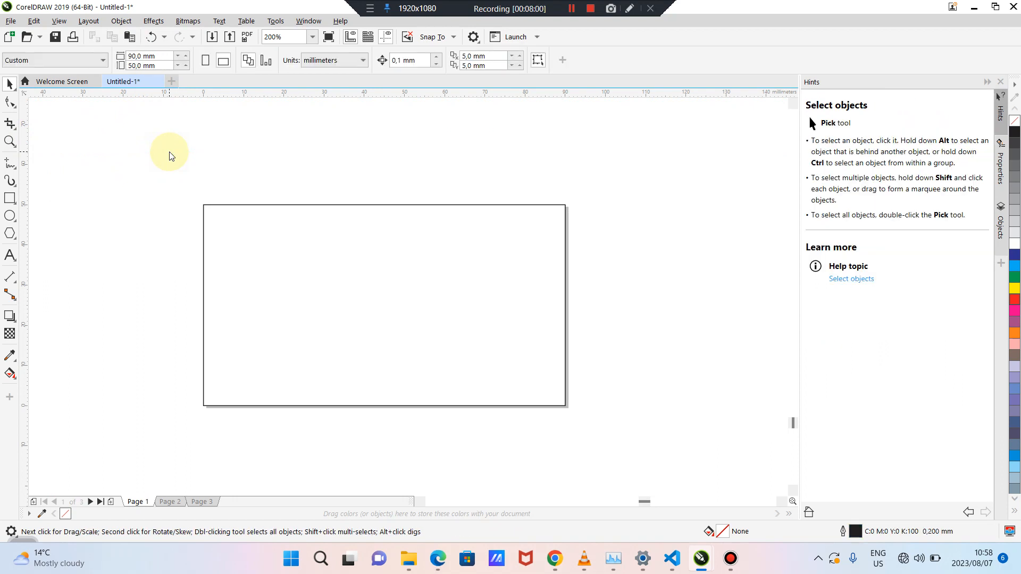
{"action": "left_click_drag", "start_coordinate": [228, 100], "coordinate": [229, 204]}
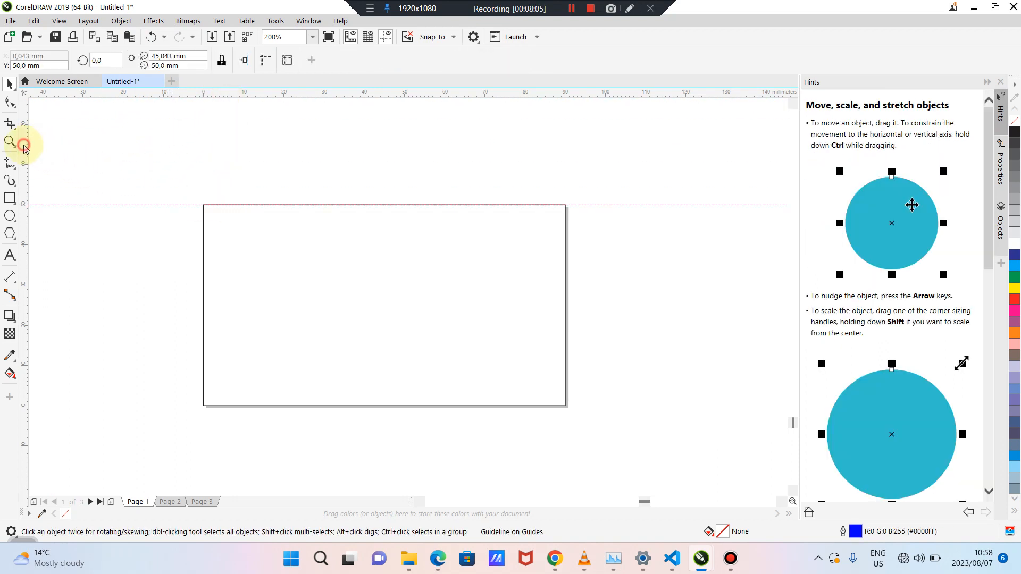
{"action": "left_click_drag", "start_coordinate": [24, 143], "coordinate": [203, 212]}
{"action": "left_click_drag", "start_coordinate": [26, 159], "coordinate": [565, 222]}
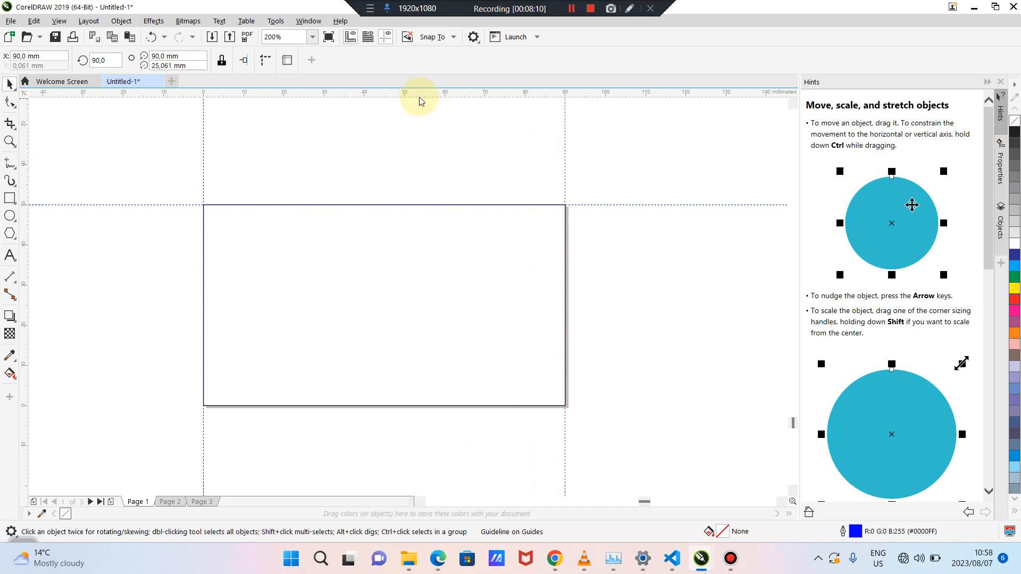
{"action": "left_click_drag", "start_coordinate": [417, 95], "coordinate": [413, 408]}
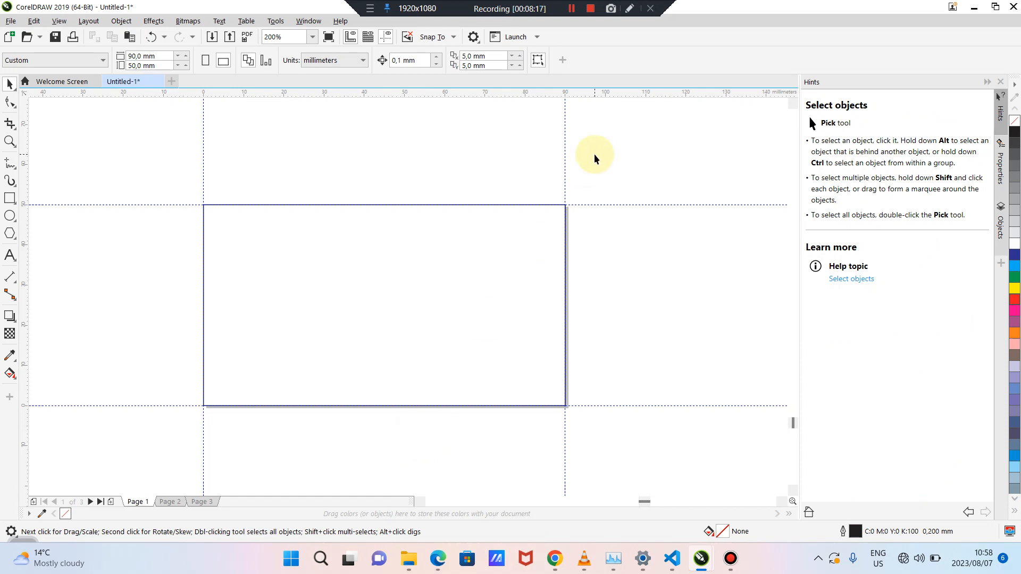
Select the page-sized frame rectangle and delete it, leaving the four edge guidelines
{"action": "left_click", "coordinate": [571, 9]}
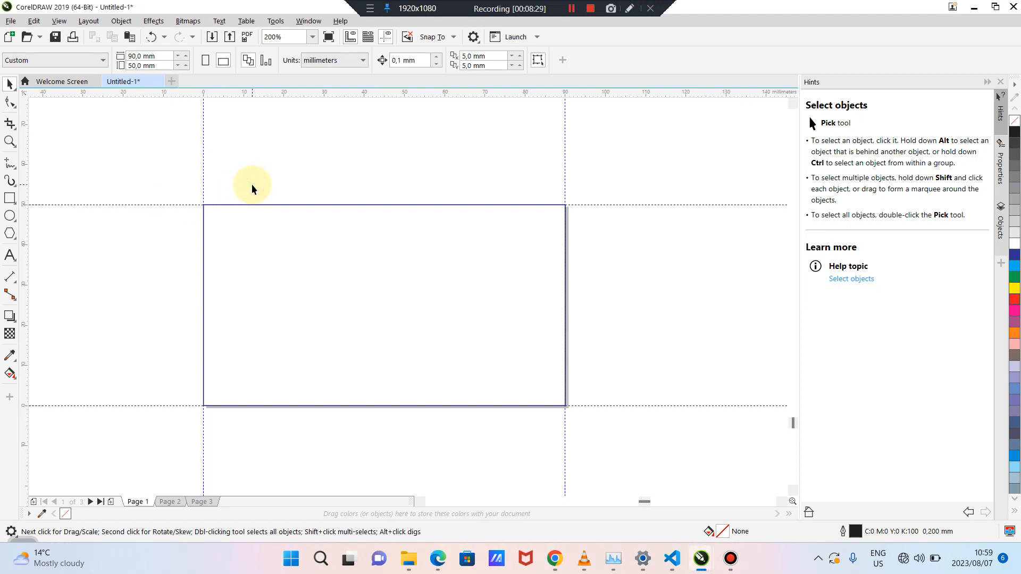
{"action": "scroll", "coordinate": [252, 187], "scroll_direction": "up", "scroll_amount": 1}
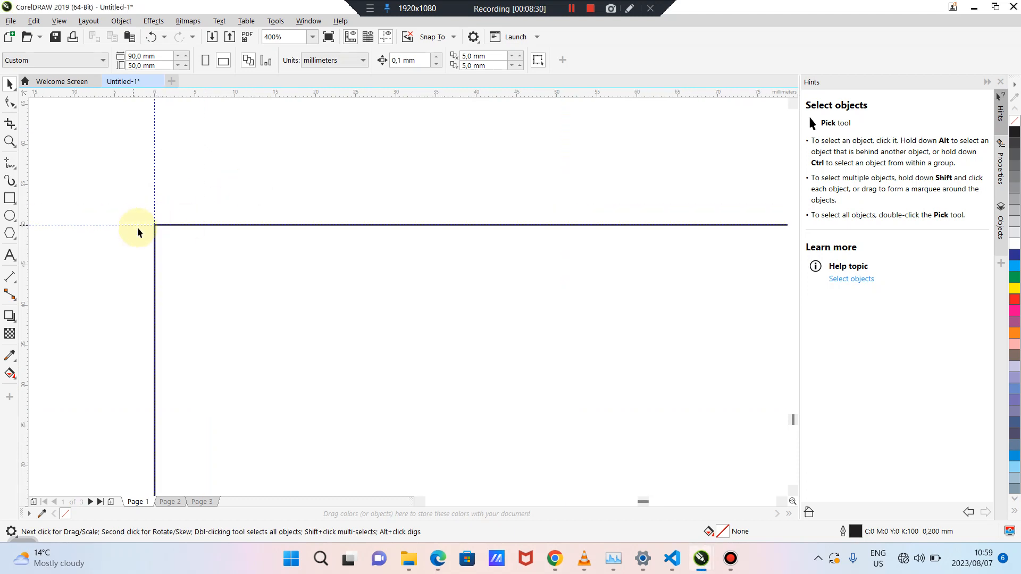
{"action": "left_click", "coordinate": [168, 226]}
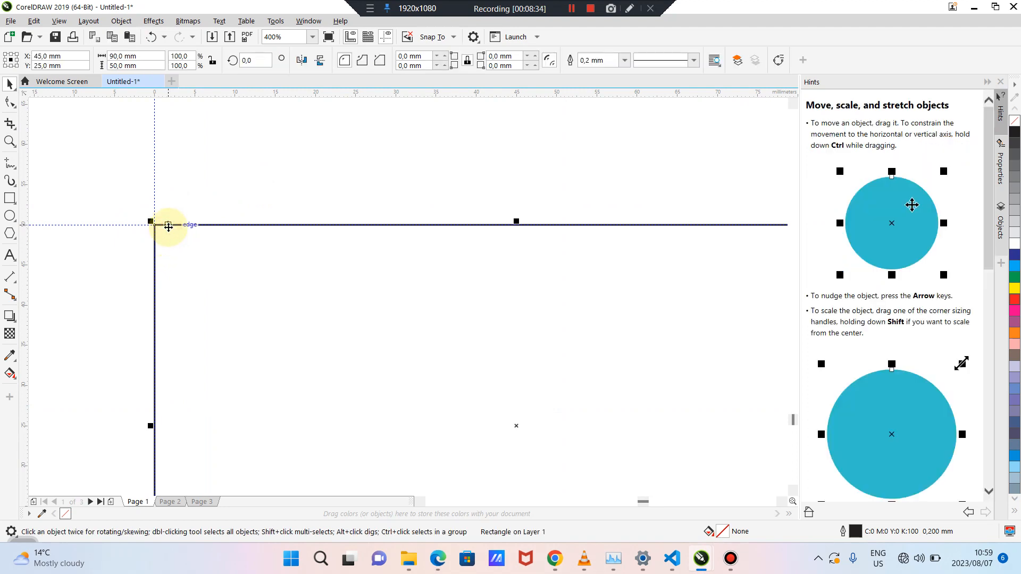
{"action": "key", "text": "Delete"}
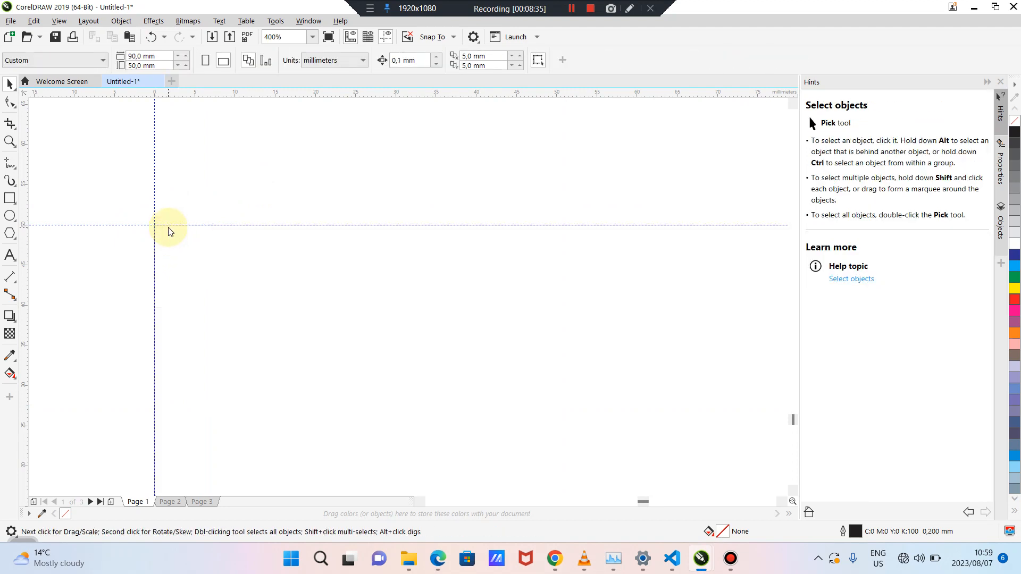
{"action": "scroll", "coordinate": [168, 229], "scroll_direction": "down", "scroll_amount": 2}
{"action": "scroll", "coordinate": [169, 230], "scroll_direction": "up", "scroll_amount": 1}
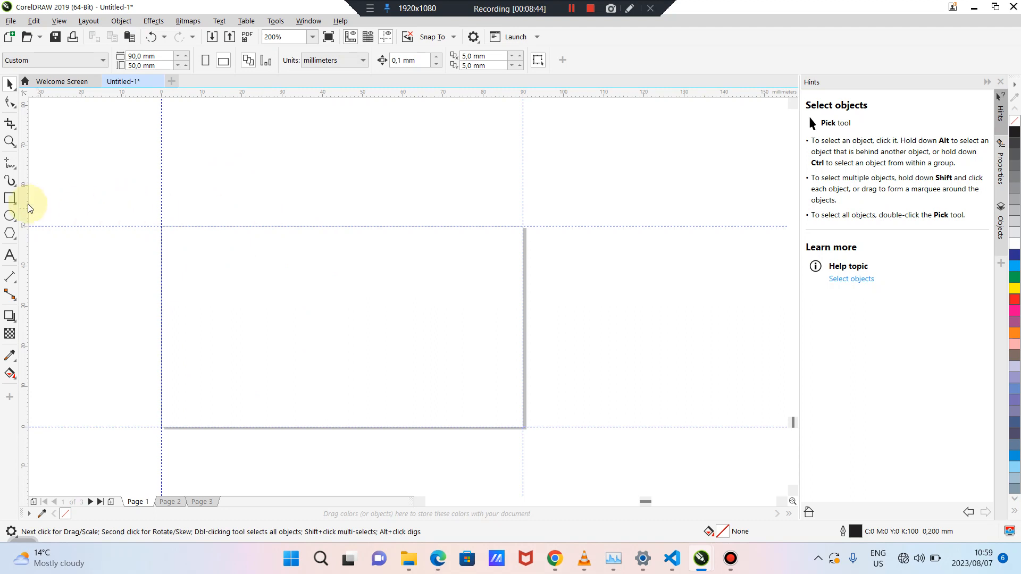
Draw a rectangle larger than the page, fill it 40% Black and remove its outline
{"action": "left_click", "coordinate": [11, 199]}
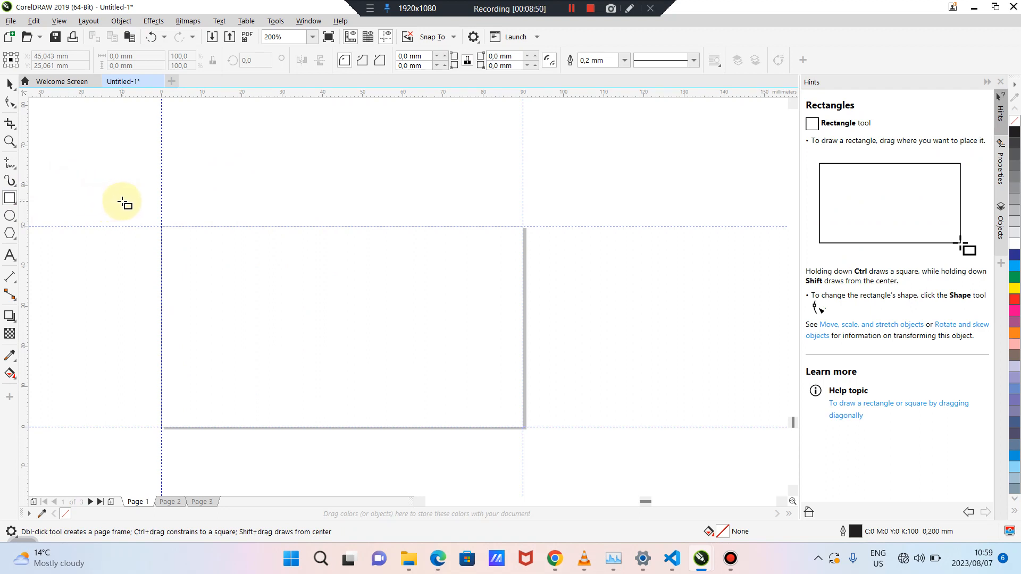
{"action": "left_click_drag", "start_coordinate": [122, 201], "coordinate": [563, 456]}
{"action": "left_click", "coordinate": [1016, 205]}
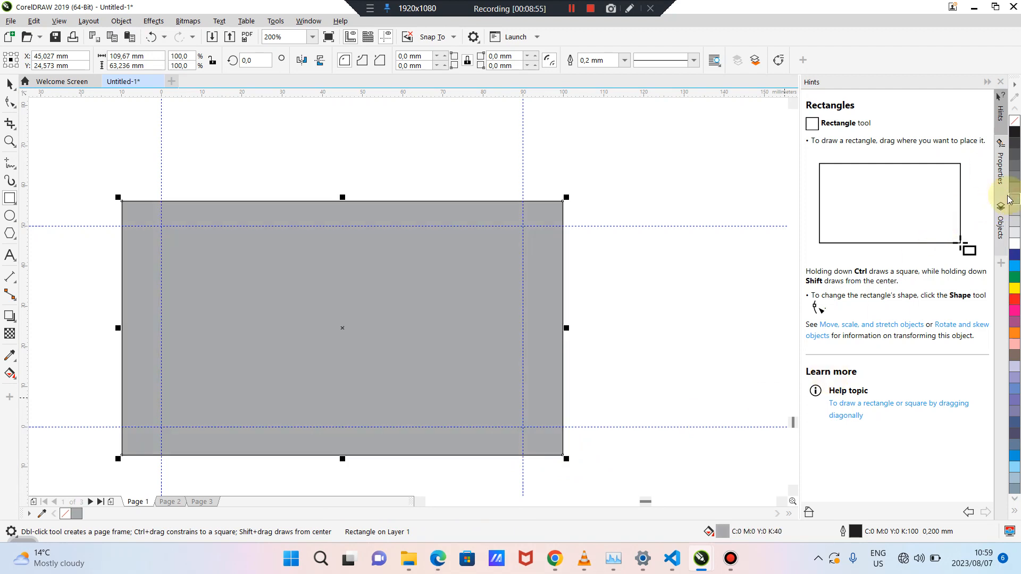
{"action": "right_click", "coordinate": [1016, 127]}
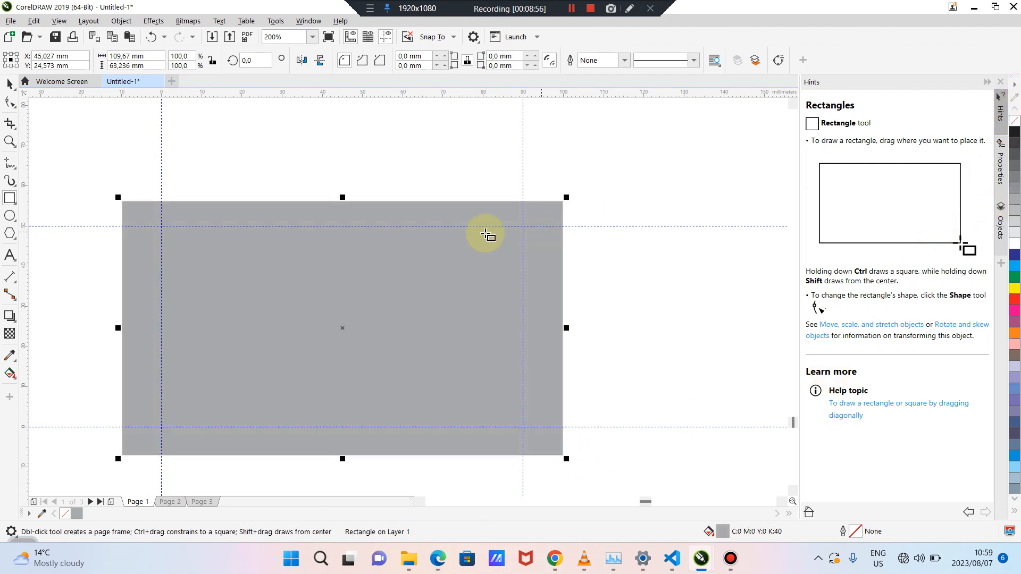
{"action": "left_click", "coordinate": [10, 83]}
{"action": "left_click", "coordinate": [69, 120]}
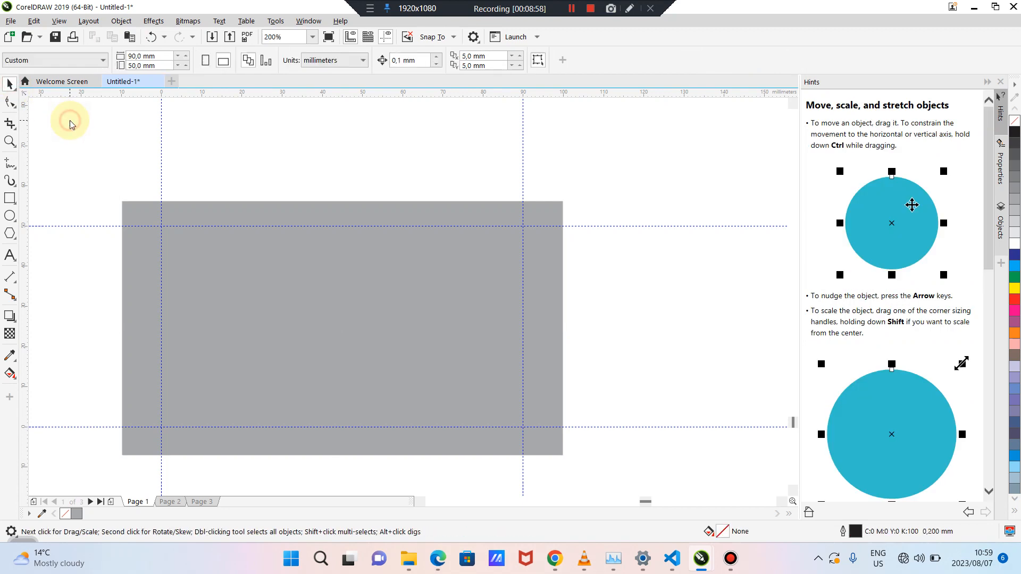
Try an outline-free white bar across the card's top, then delete it
{"action": "left_click", "coordinate": [10, 199]}
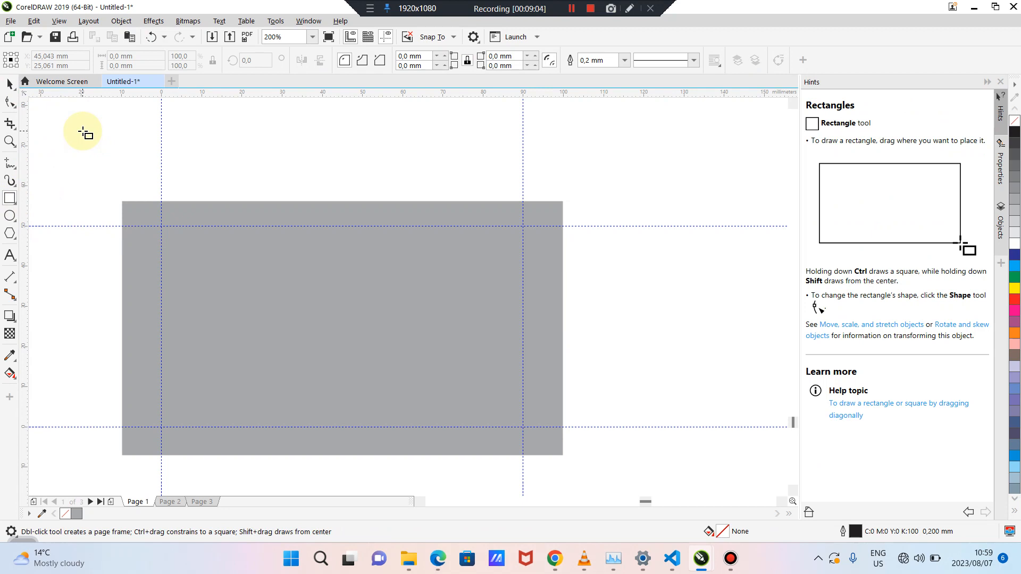
{"action": "left_click_drag", "start_coordinate": [82, 131], "coordinate": [629, 224]}
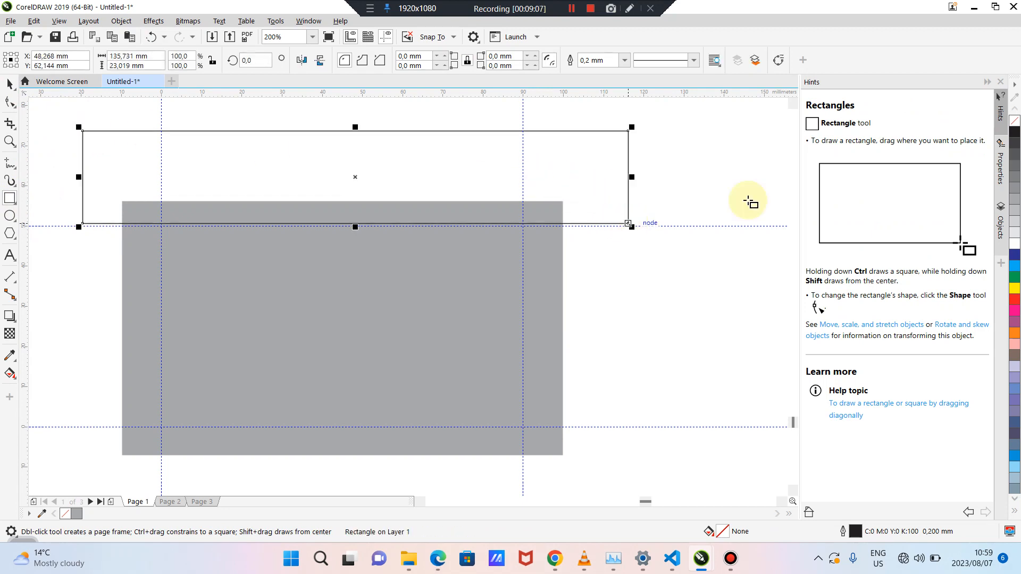
{"action": "left_click", "coordinate": [1015, 246]}
{"action": "right_click", "coordinate": [1015, 121]}
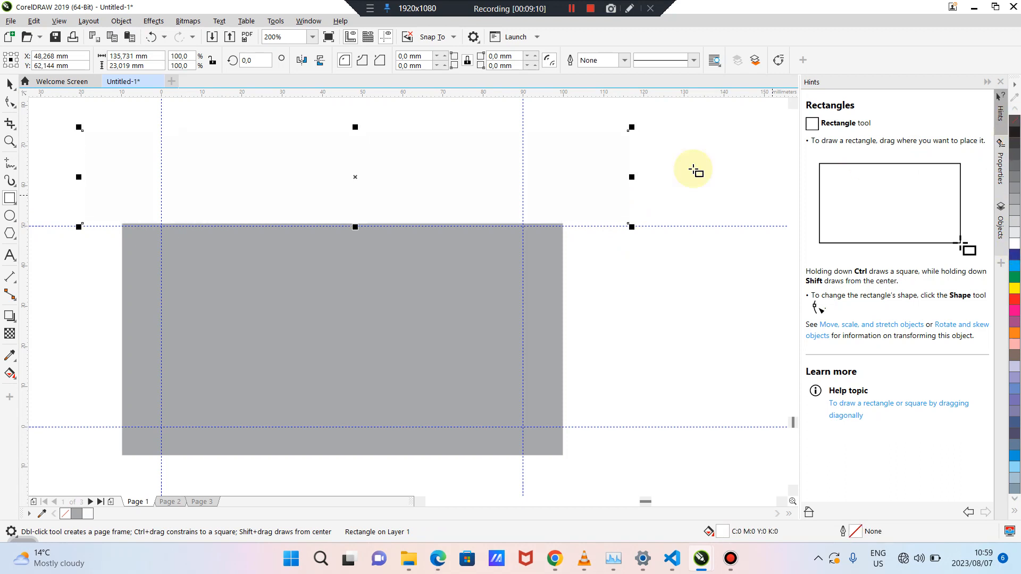
{"action": "left_click", "coordinate": [9, 83]}
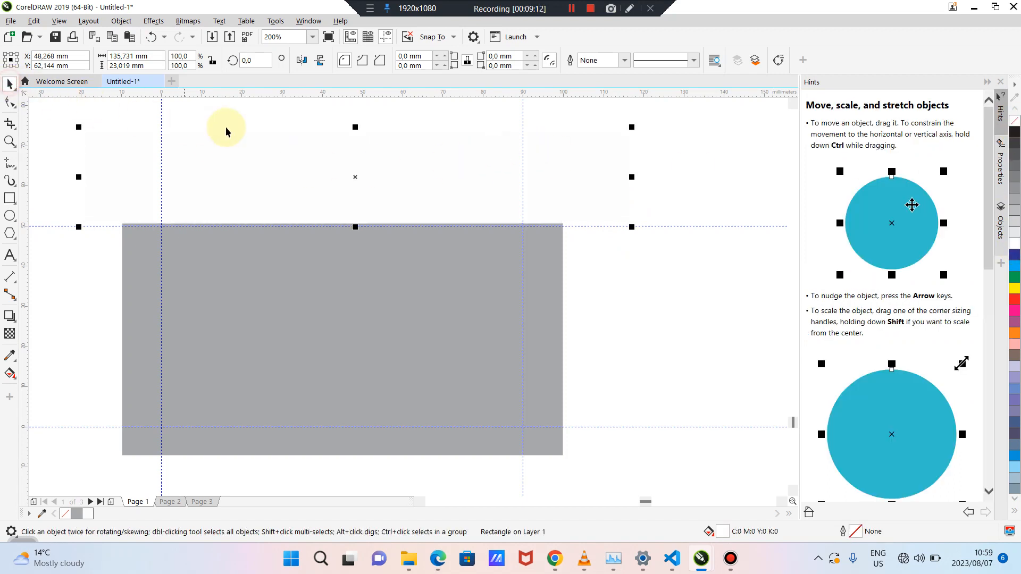
{"action": "left_click_drag", "start_coordinate": [251, 129], "coordinate": [318, 132]}
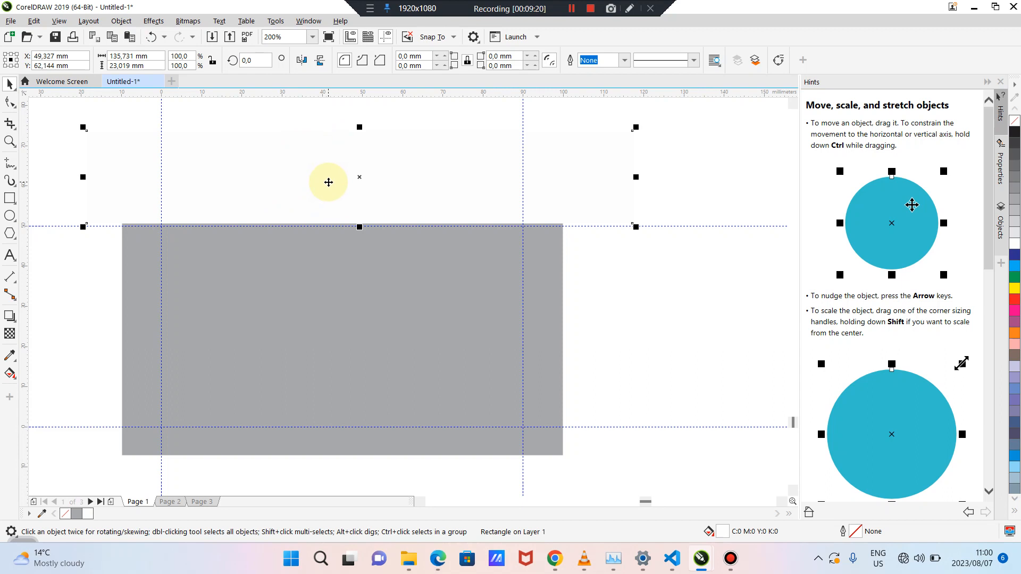
{"action": "left_click_drag", "start_coordinate": [329, 182], "coordinate": [329, 158]}
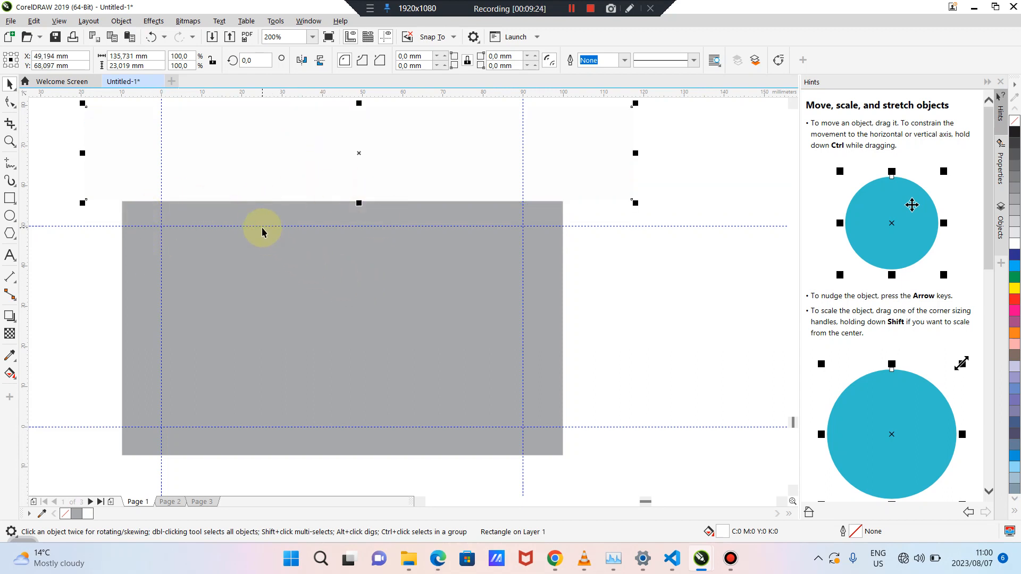
{"action": "left_click_drag", "start_coordinate": [312, 154], "coordinate": [314, 187]}
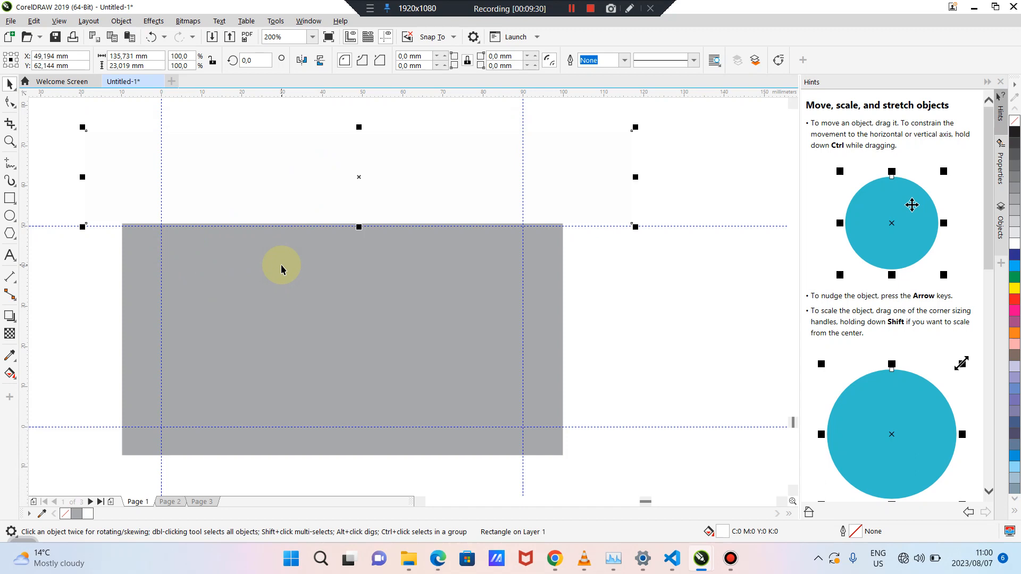
{"action": "left_click", "coordinate": [313, 196]}
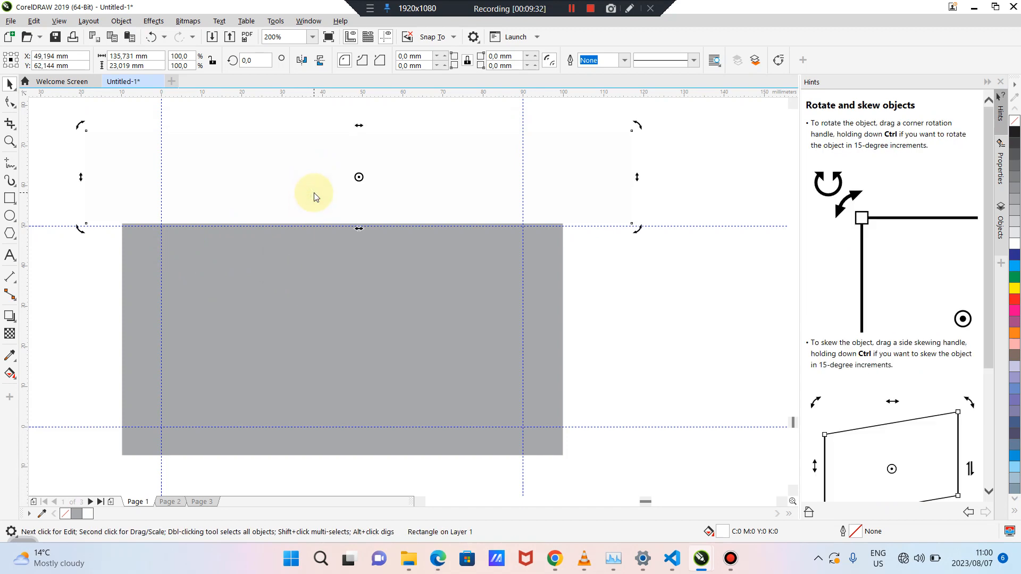
{"action": "key", "text": "Delete"}
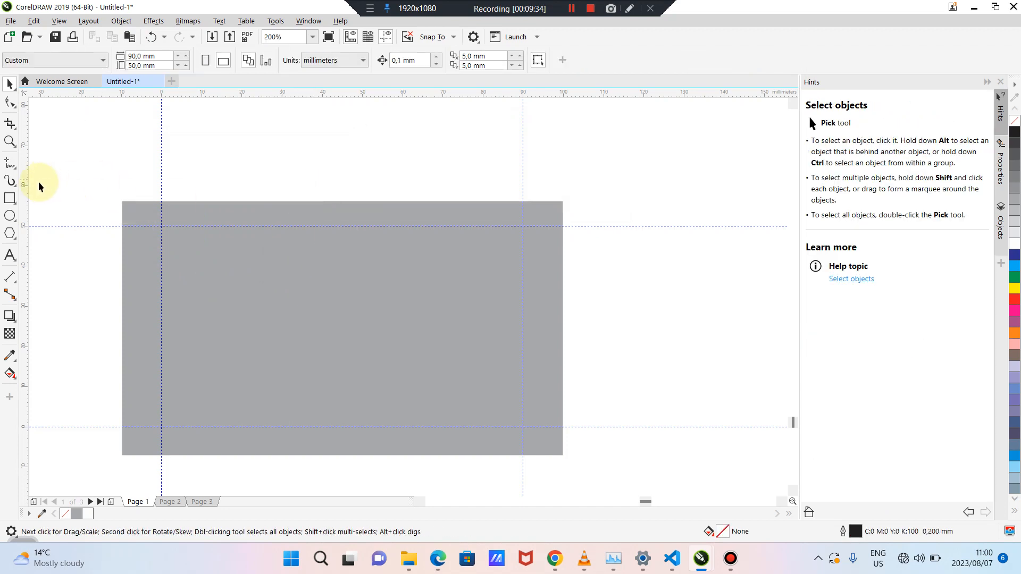
{"action": "left_click", "coordinate": [10, 198]}
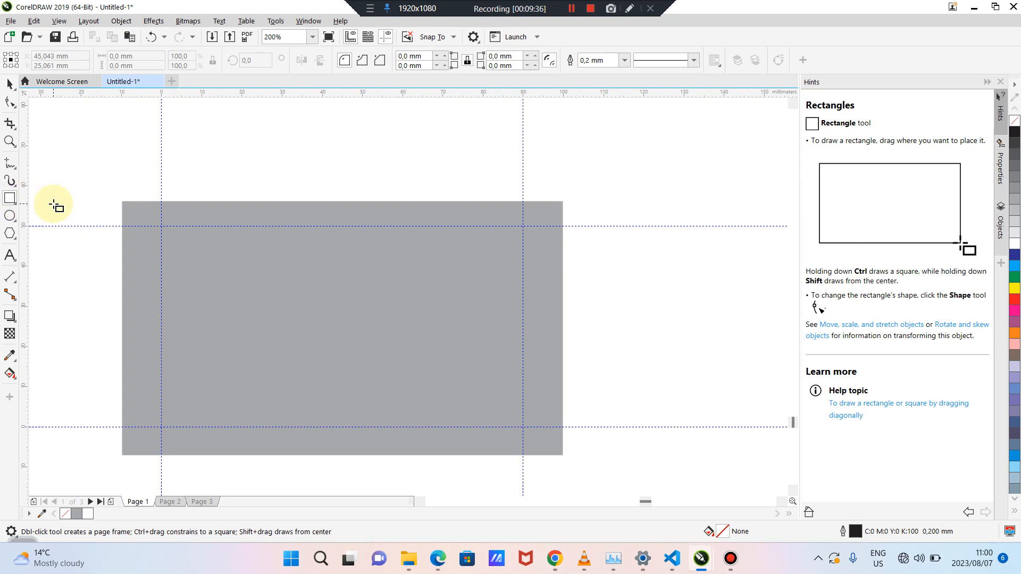
Draw a small rectangle at the grey card's top-left corner, undoing an accidental card move
{"action": "scroll", "coordinate": [55, 206], "scroll_direction": "up", "scroll_amount": 1}
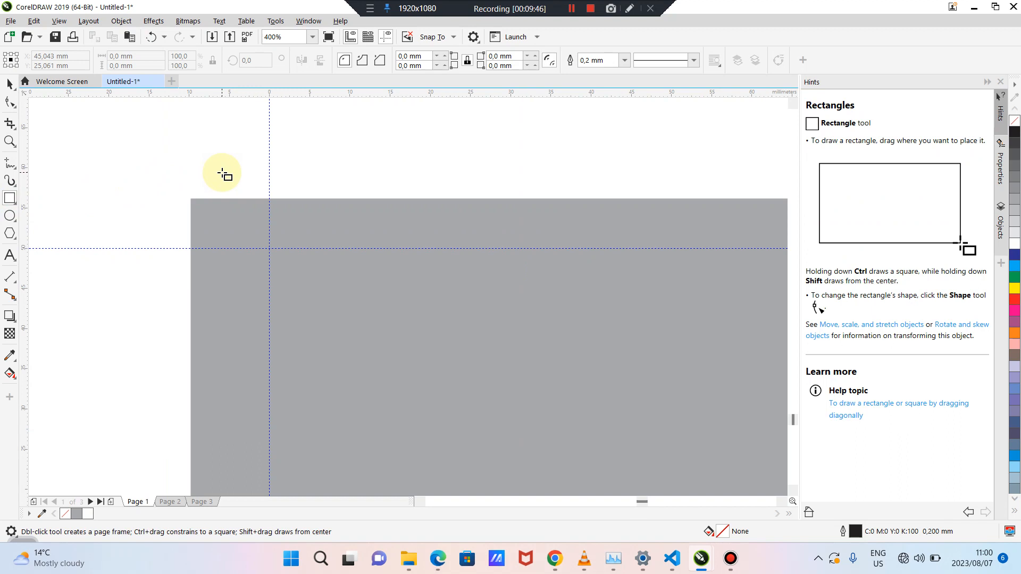
{"action": "left_click_drag", "start_coordinate": [236, 159], "coordinate": [243, 203]}
{"action": "left_click", "coordinate": [10, 84]}
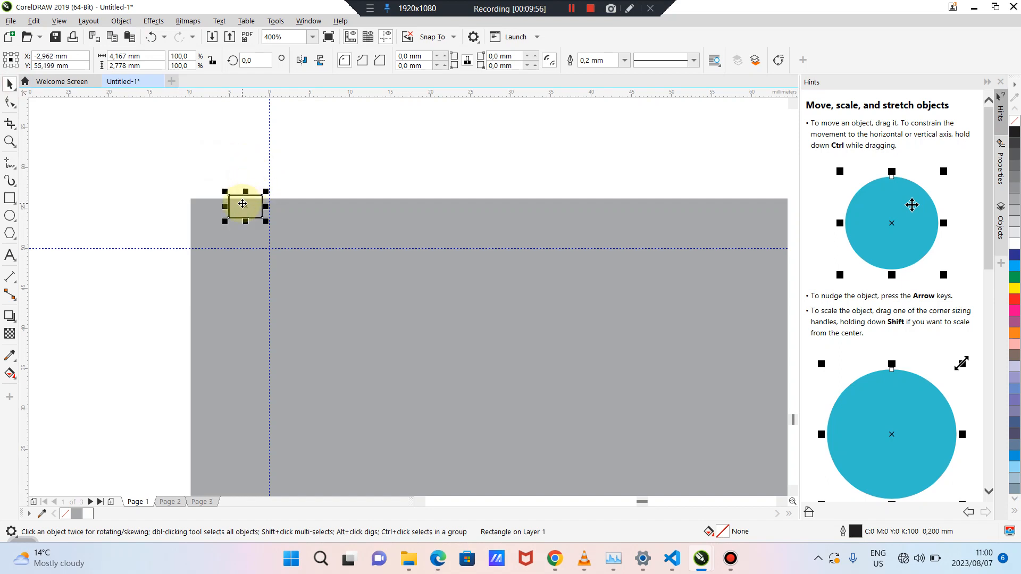
{"action": "left_click", "coordinate": [355, 205]}
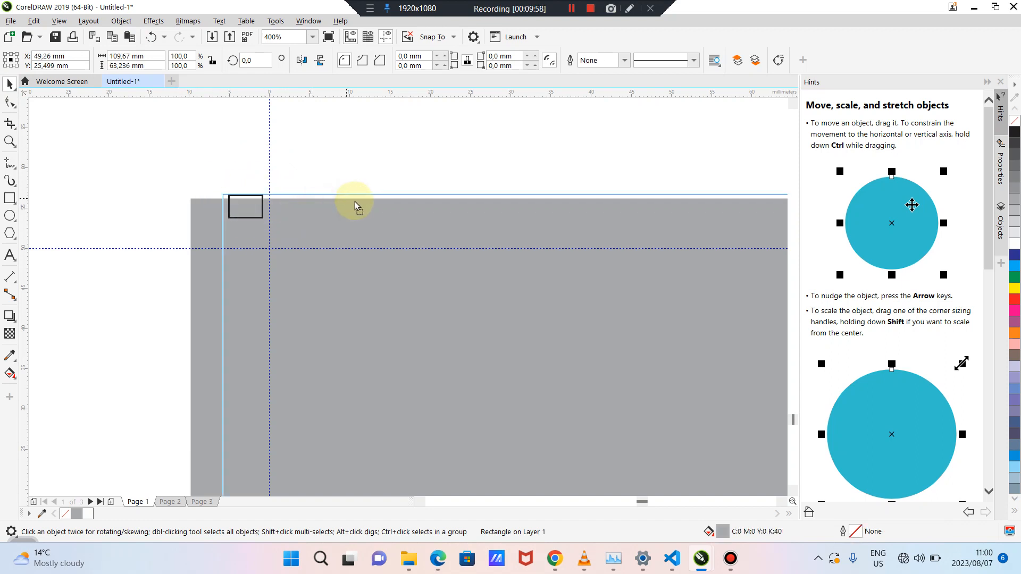
{"action": "left_click_drag", "start_coordinate": [355, 201], "coordinate": [386, 200]}
{"action": "key", "text": "ctrl+z"}
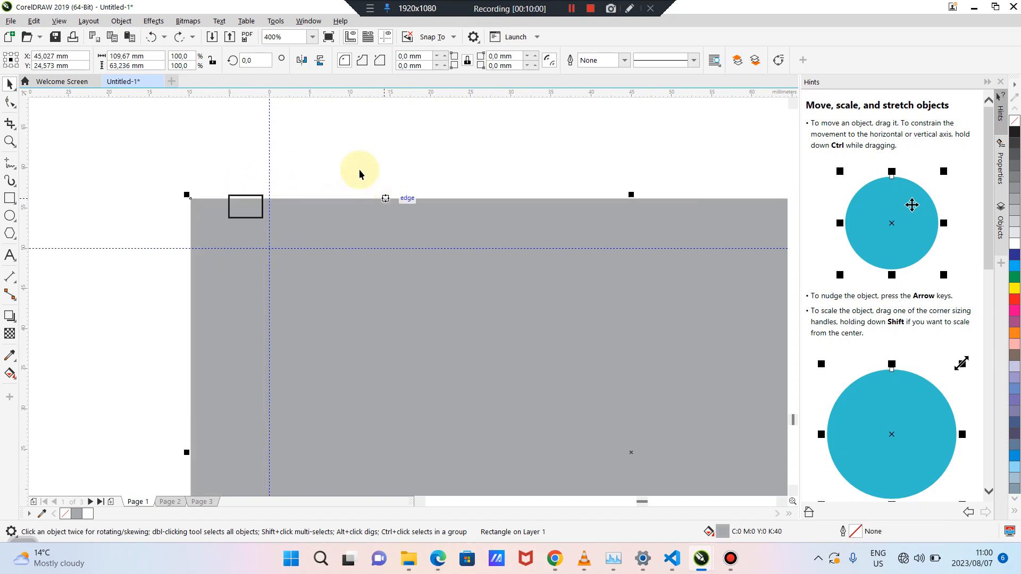
{"action": "left_click", "coordinate": [252, 205]}
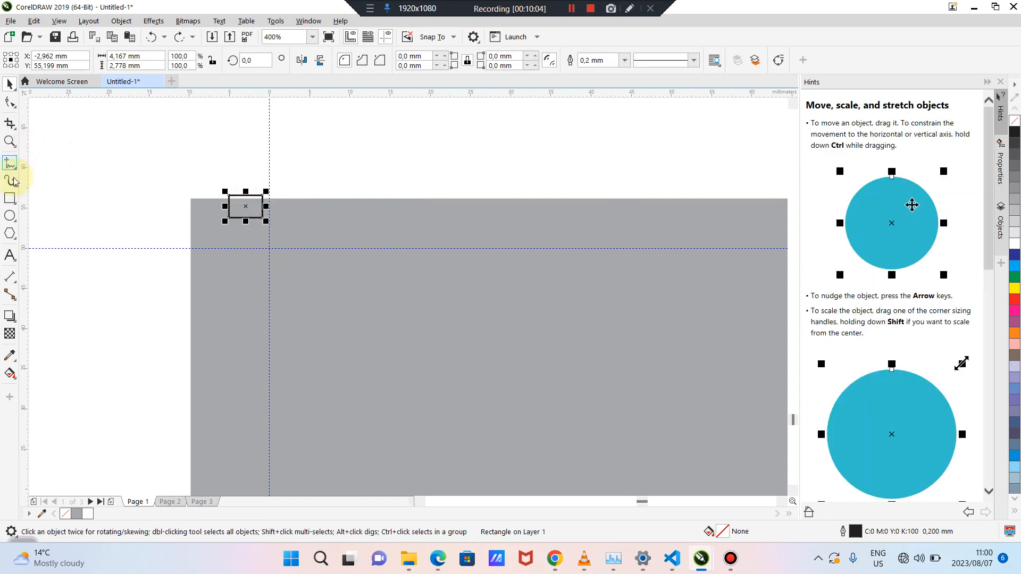
Draw an ellipse and position it just below the small rectangle
{"action": "left_click", "coordinate": [10, 219]}
{"action": "mouse_move", "coordinate": [226, 239]}
{"action": "left_mouse_down"}
{"action": "mouse_move", "coordinate": [256, 255]}
{"action": "mouse_move", "coordinate": [272, 299]}
{"action": "left_mouse_up"}
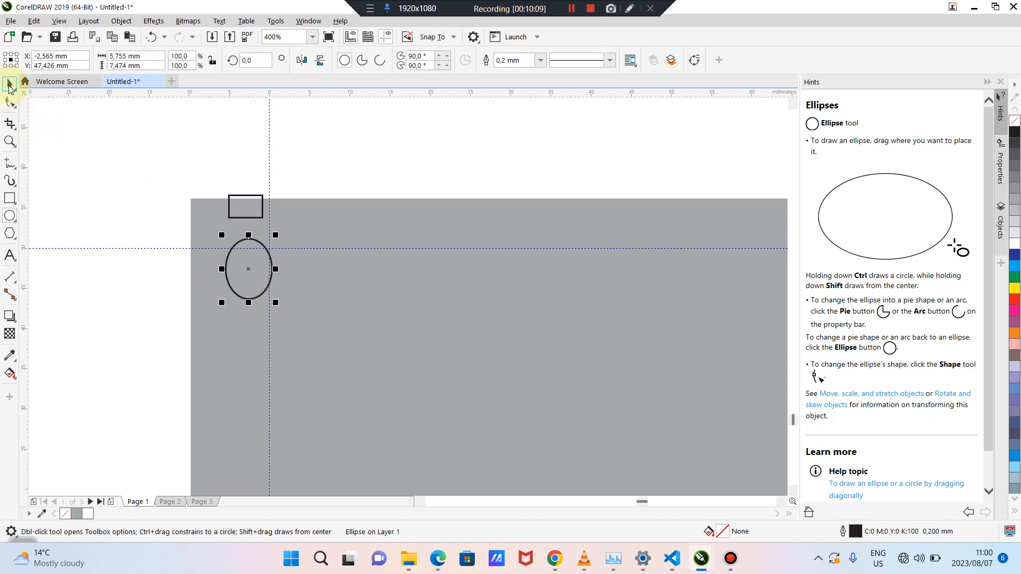
{"action": "left_click", "coordinate": [9, 85]}
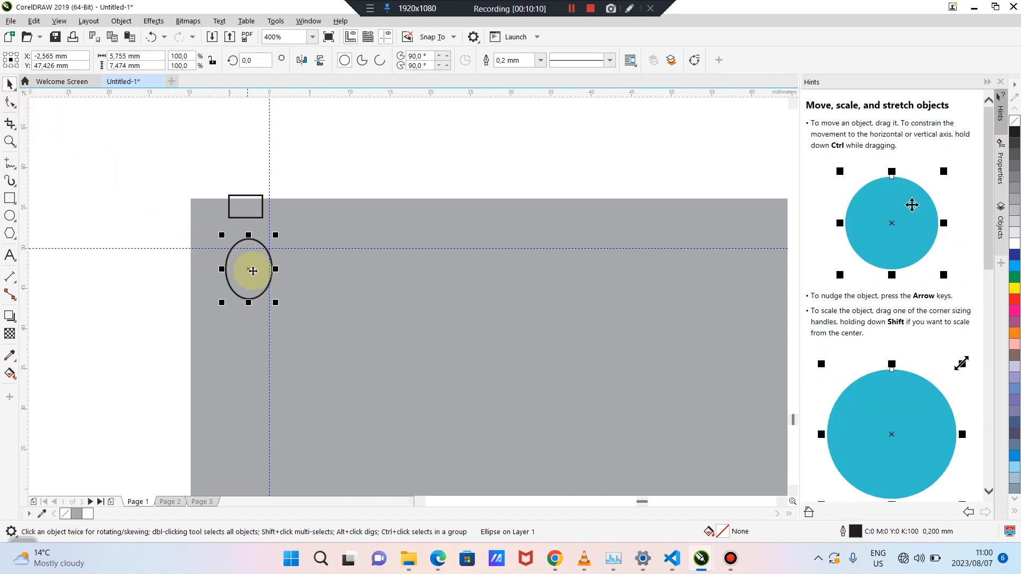
{"action": "left_click", "coordinate": [260, 372]}
{"action": "mouse_move", "coordinate": [248, 277]}
{"action": "left_mouse_down"}
{"action": "mouse_move", "coordinate": [252, 348]}
{"action": "mouse_move", "coordinate": [253, 264]}
{"action": "mouse_move", "coordinate": [255, 293]}
{"action": "left_mouse_up"}
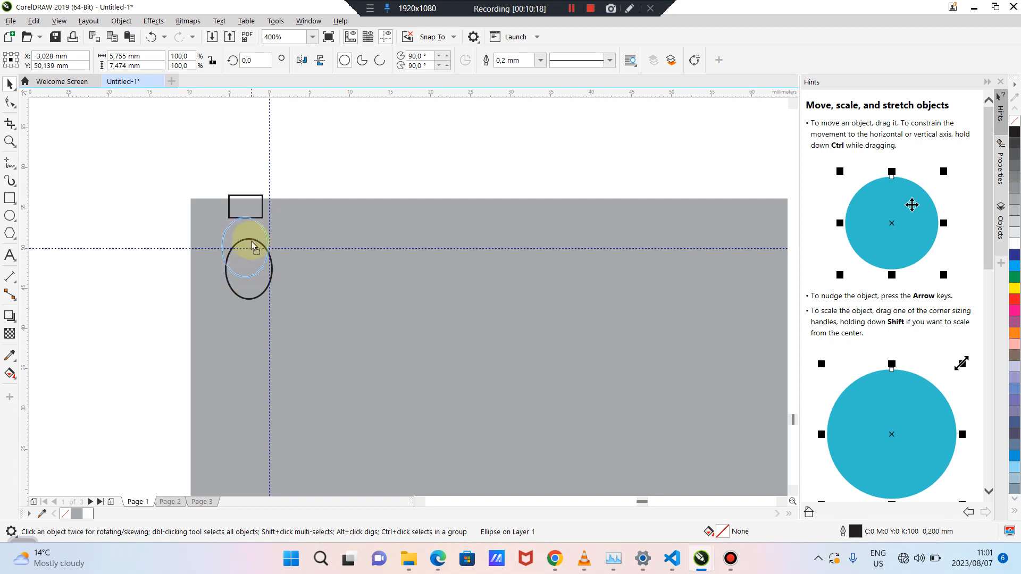
{"action": "left_click_drag", "start_coordinate": [253, 246], "coordinate": [250, 280]}
{"action": "left_click", "coordinate": [201, 205]}
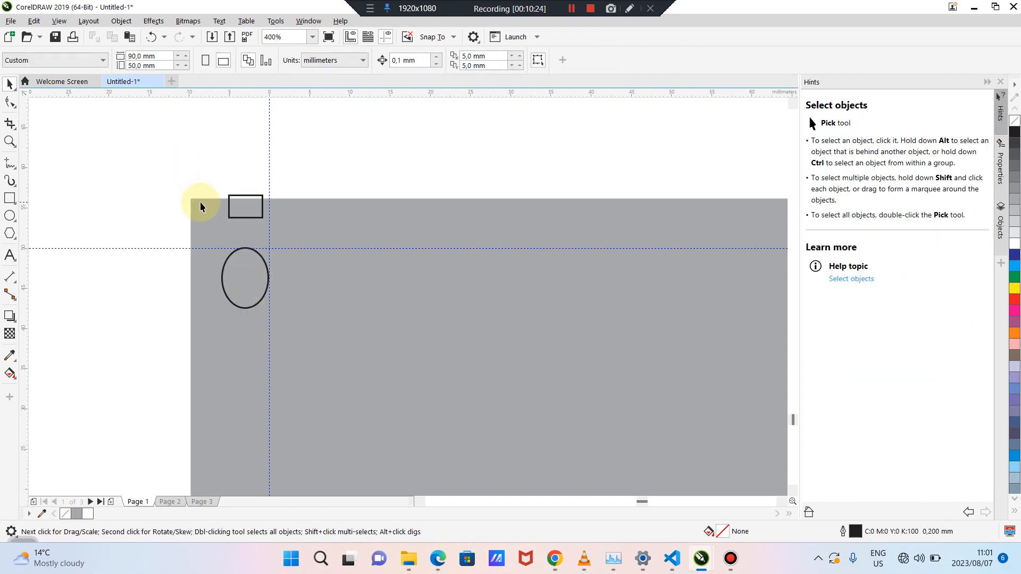
Nudge the grey card up slightly and move the ellipse closer under the small rectangle
{"action": "left_click_drag", "start_coordinate": [201, 205], "coordinate": [201, 201]}
{"action": "left_click", "coordinate": [136, 222]}
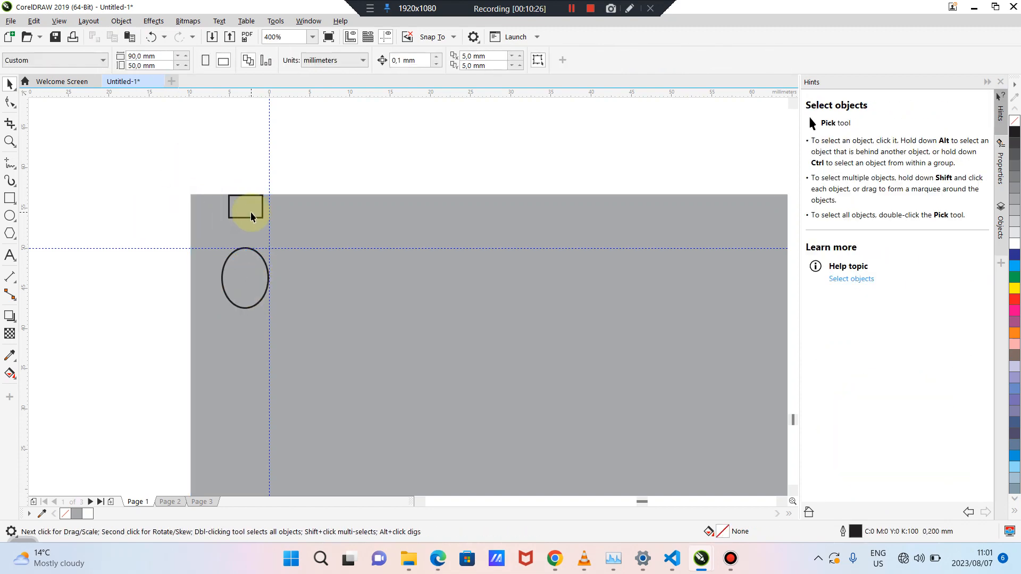
{"action": "left_click_drag", "start_coordinate": [244, 282], "coordinate": [252, 261]}
Copy the small rectangle into a wide white top bar, then delete that bar
{"action": "left_click", "coordinate": [243, 209]}
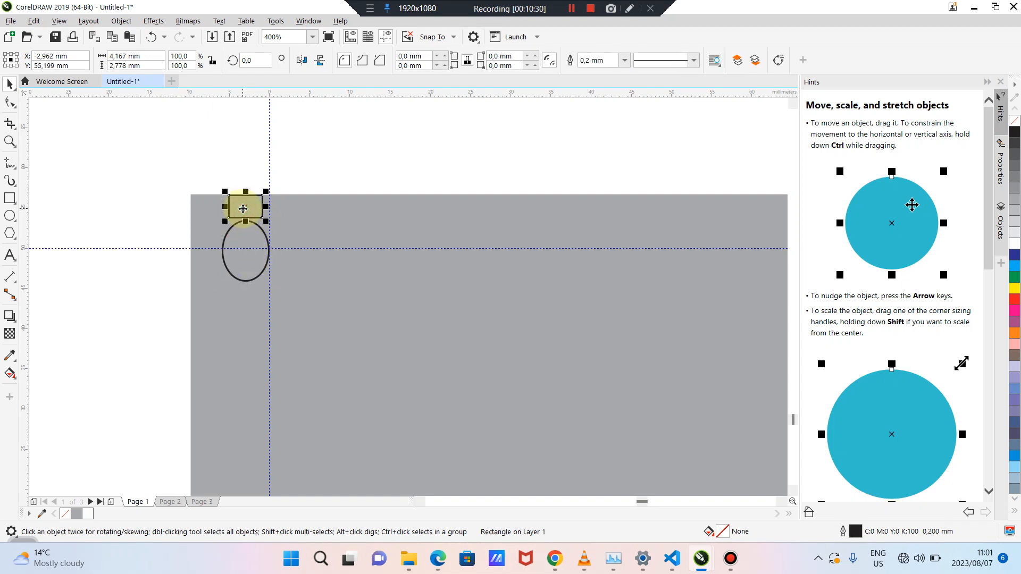
{"action": "left_click_drag", "start_coordinate": [243, 208], "coordinate": [582, 133]}
{"action": "left_click_drag", "start_coordinate": [477, 167], "coordinate": [474, 210]}
{"action": "left_click", "coordinate": [88, 515]}
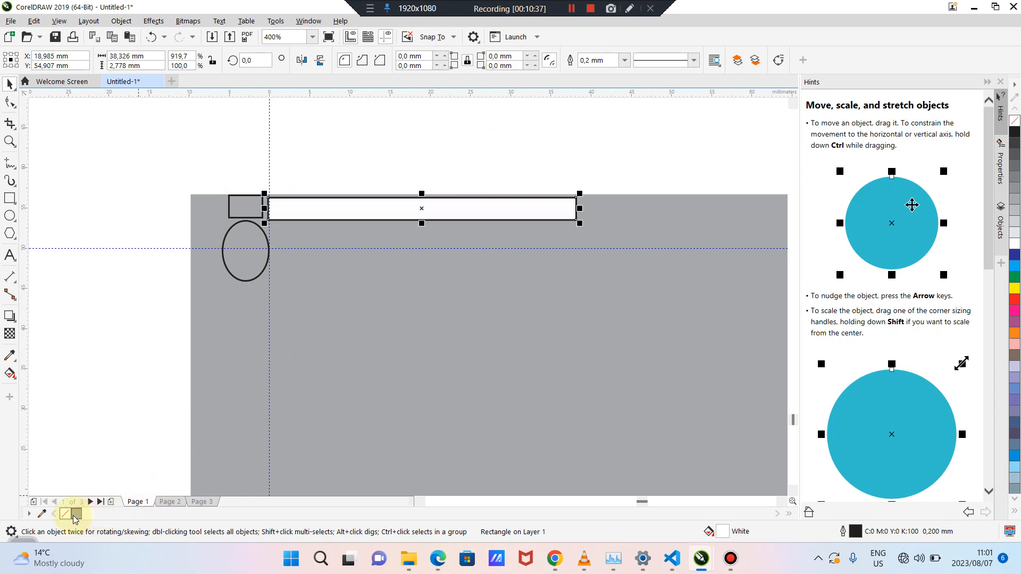
{"action": "left_click", "coordinate": [267, 240]}
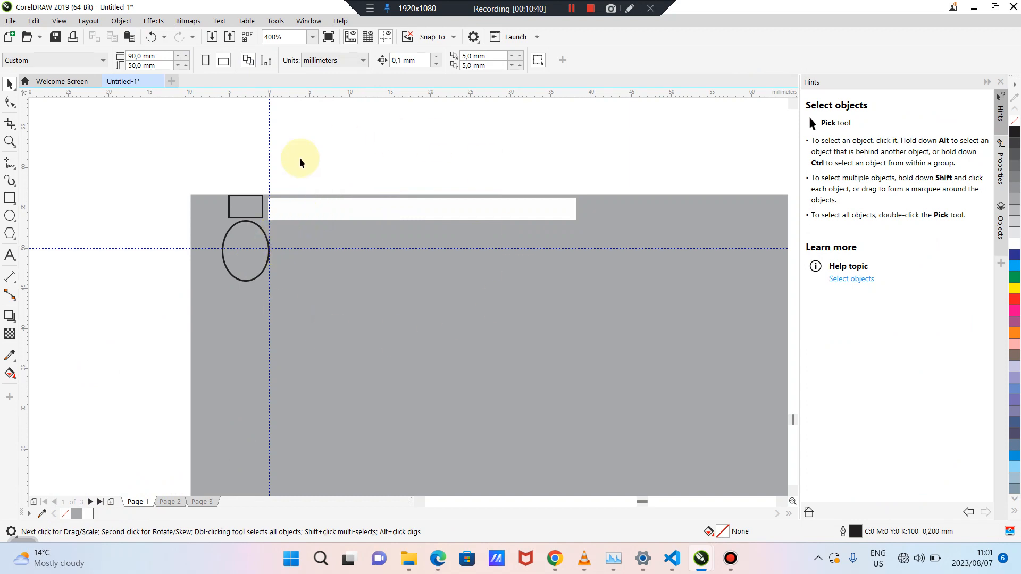
{"action": "left_click", "coordinate": [205, 208]}
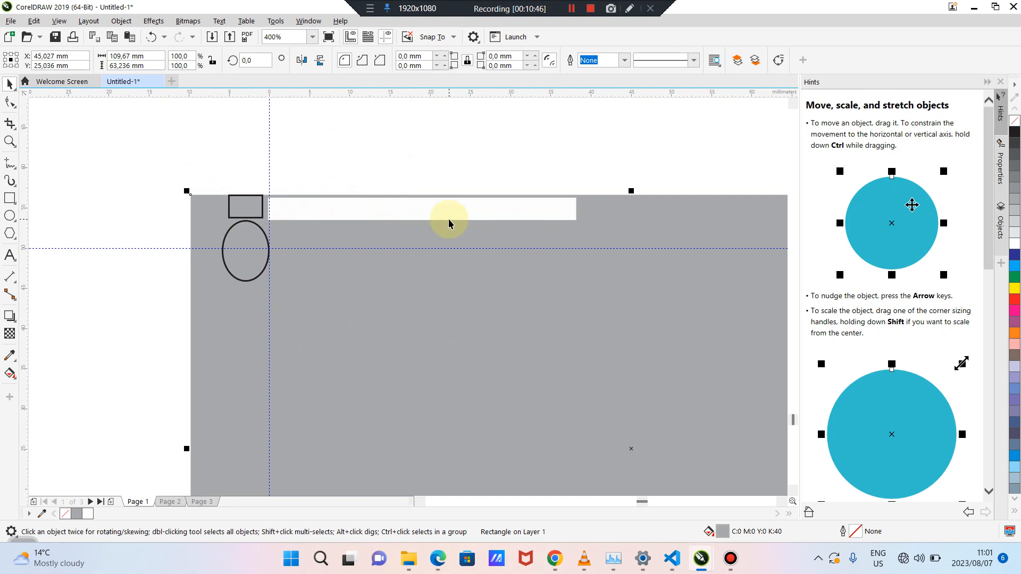
{"action": "left_click", "coordinate": [424, 209]}
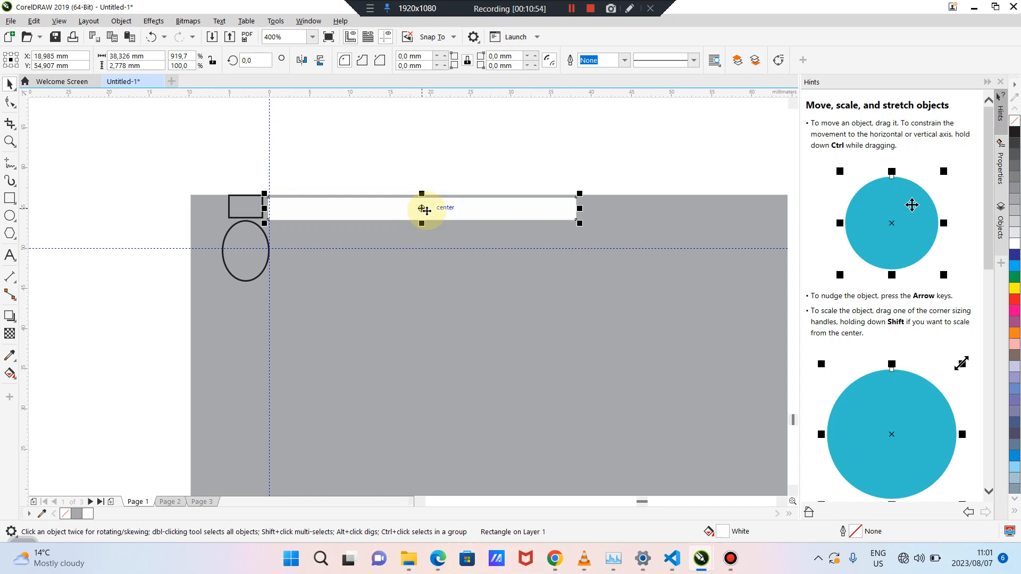
{"action": "key", "text": "Delete"}
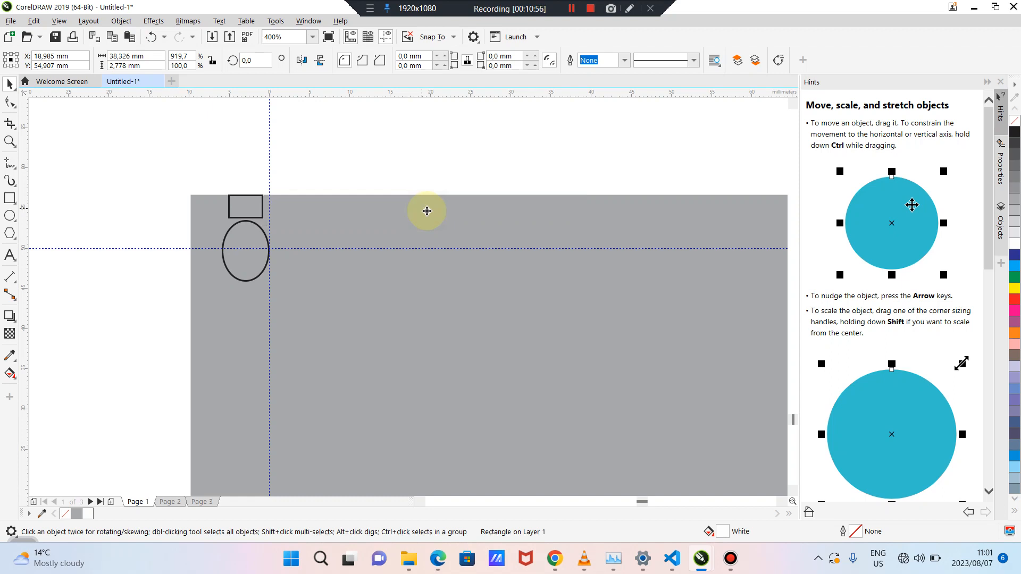
{"action": "left_click", "coordinate": [347, 223]}
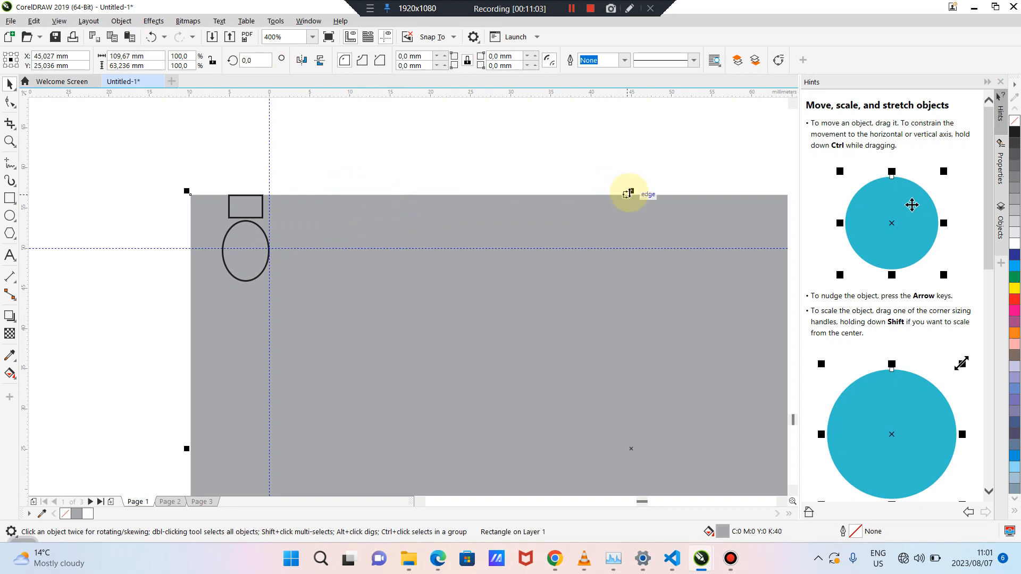
Stretch the grey card taller at the top and move the small rectangle and ellipse
{"action": "left_click_drag", "start_coordinate": [630, 193], "coordinate": [635, 158]}
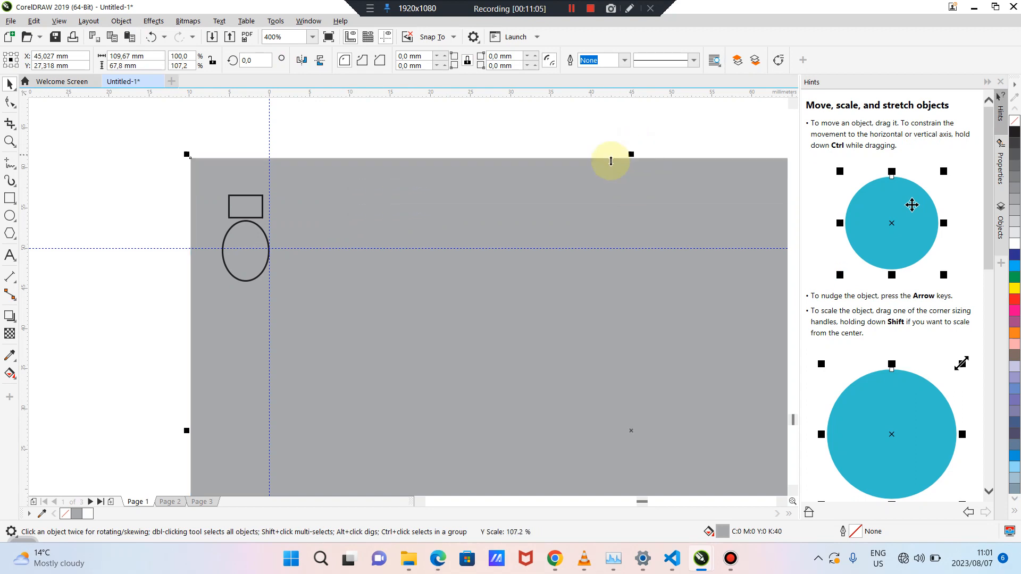
{"action": "left_click", "coordinate": [249, 201]}
{"action": "left_click_drag", "start_coordinate": [248, 201], "coordinate": [247, 170]}
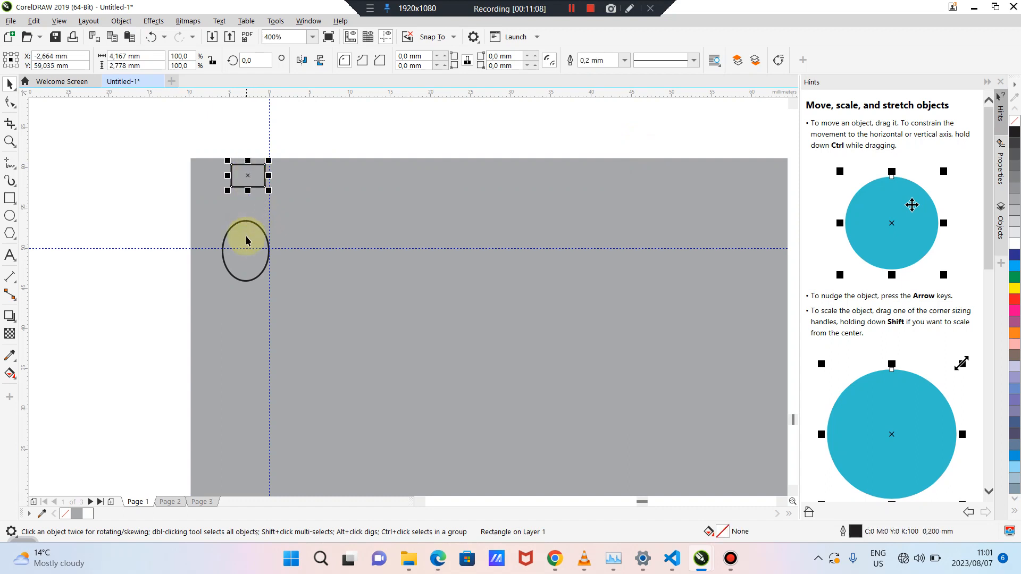
{"action": "left_click", "coordinate": [247, 236]}
{"action": "mouse_move", "coordinate": [247, 235]}
{"action": "left_mouse_down"}
{"action": "mouse_move", "coordinate": [244, 354]}
{"action": "mouse_move", "coordinate": [242, 224]}
{"action": "mouse_move", "coordinate": [242, 407]}
{"action": "mouse_move", "coordinate": [247, 243]}
{"action": "left_mouse_up"}
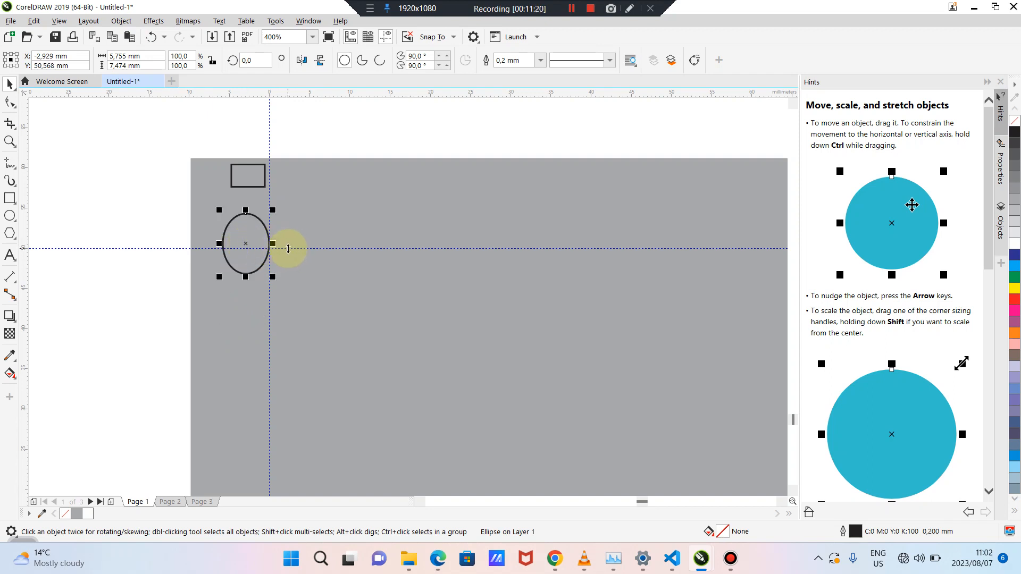
{"action": "left_click_drag", "start_coordinate": [256, 237], "coordinate": [207, 226]}
Enlarge the small rectangle into a large box, move it lower and fill it green
{"action": "left_click", "coordinate": [245, 166]}
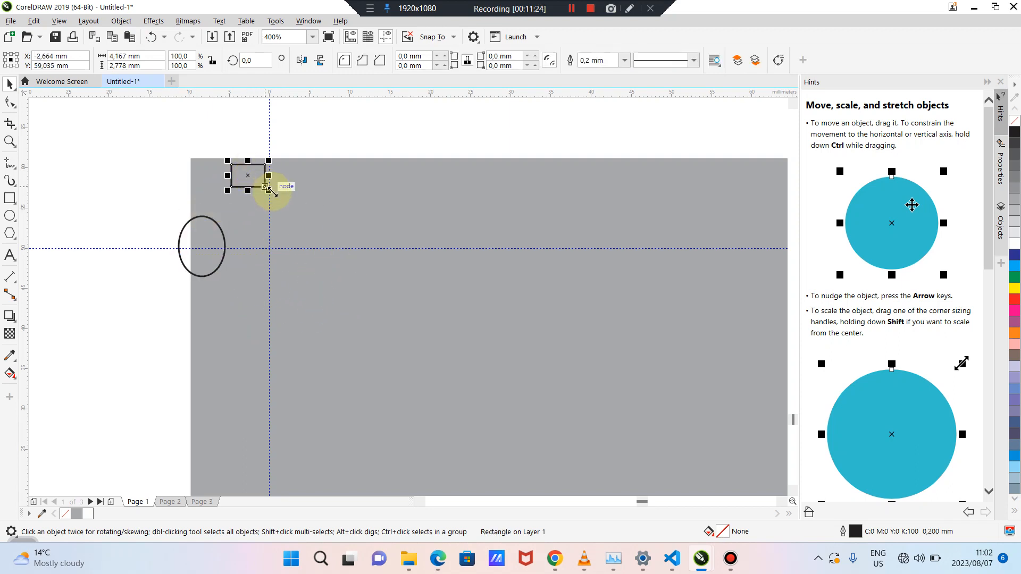
{"action": "left_click_drag", "start_coordinate": [268, 187], "coordinate": [441, 305]}
{"action": "left_click", "coordinate": [365, 203]}
{"action": "left_click_drag", "start_coordinate": [365, 203], "coordinate": [382, 269]}
{"action": "left_click", "coordinate": [1014, 277]}
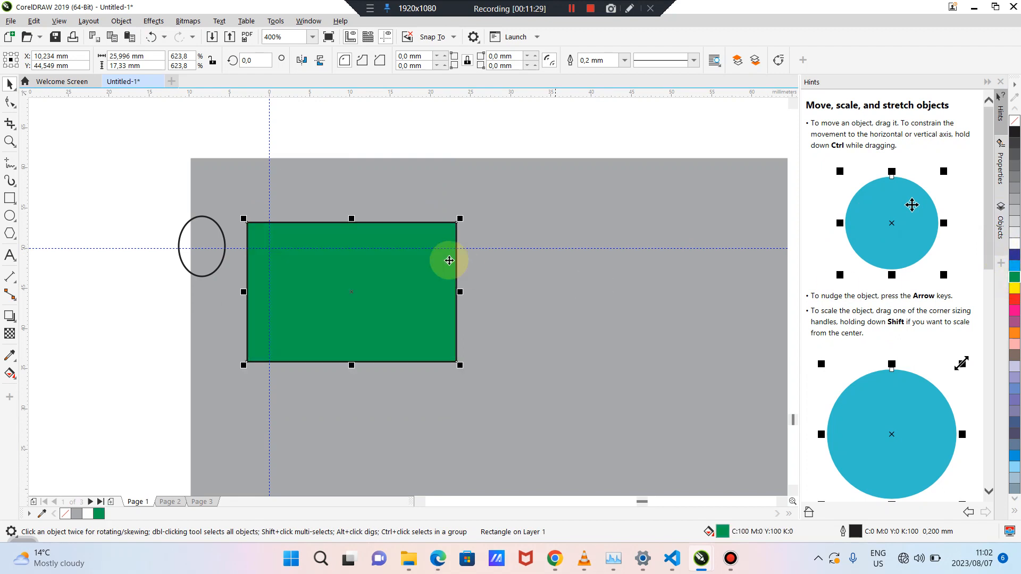
{"action": "left_click", "coordinate": [437, 121]}
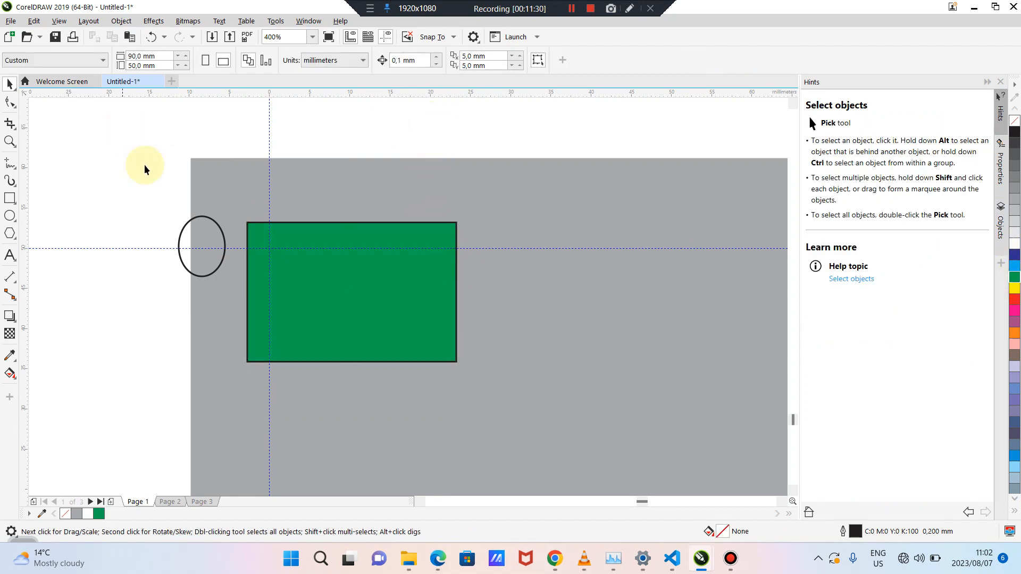
Duplicate the green rectangle onto the horizontal guide and make it white with no outline
{"action": "left_click", "coordinate": [305, 269]}
{"action": "key", "text": "ctrl+d"}
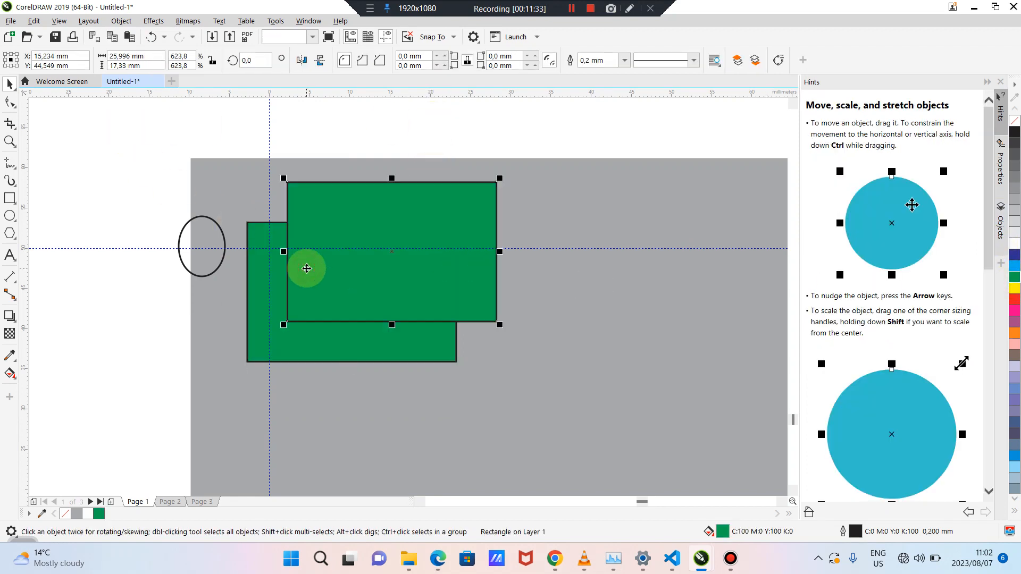
{"action": "left_click_drag", "start_coordinate": [307, 269], "coordinate": [277, 229]}
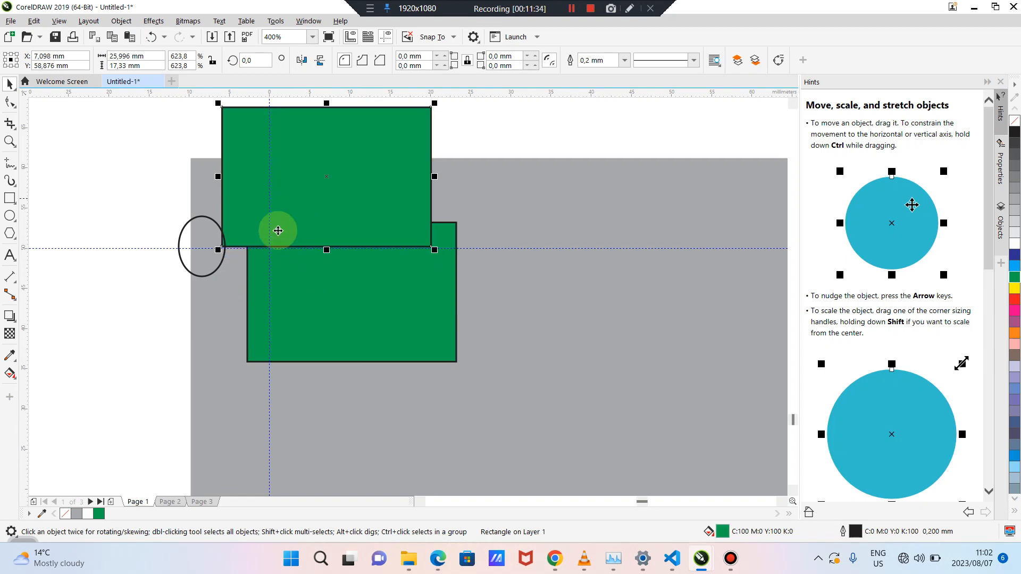
{"action": "left_click", "coordinate": [75, 514]}
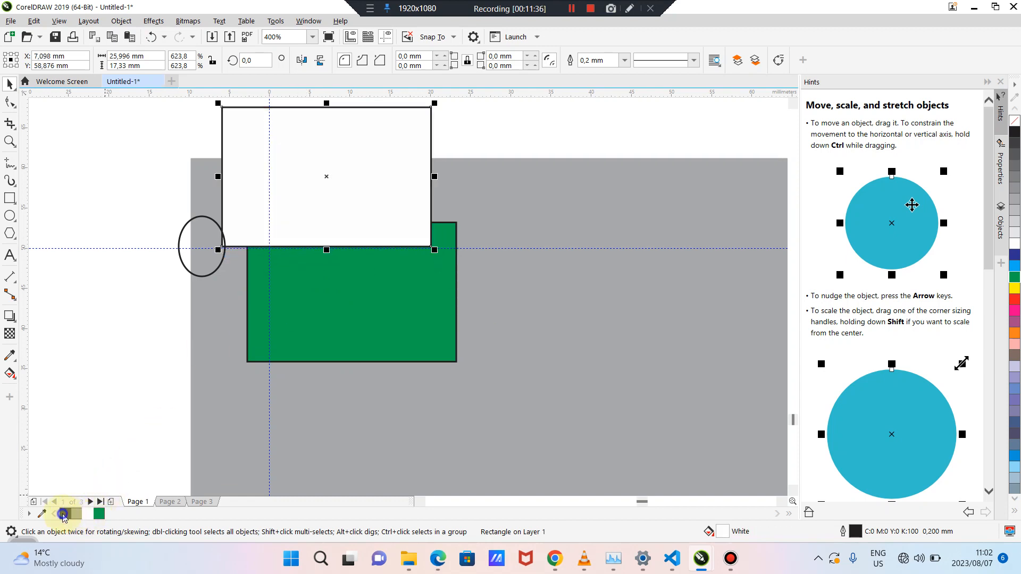
{"action": "right_click", "coordinate": [63, 515]}
{"action": "left_click_drag", "start_coordinate": [327, 177], "coordinate": [377, 147]}
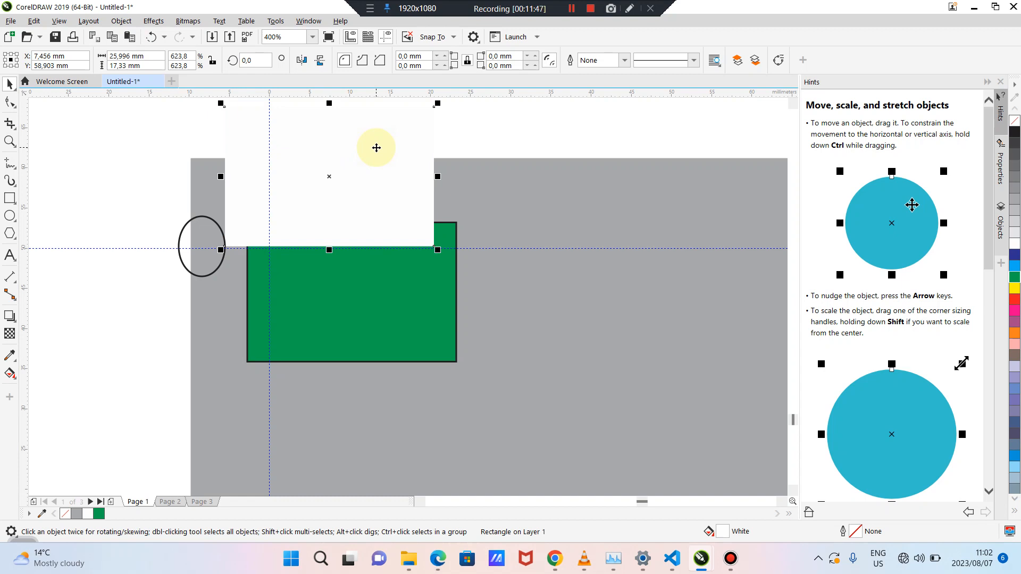
Delete the white rectangle, the ellipse and the green rectangle
{"action": "key", "text": "Delete"}
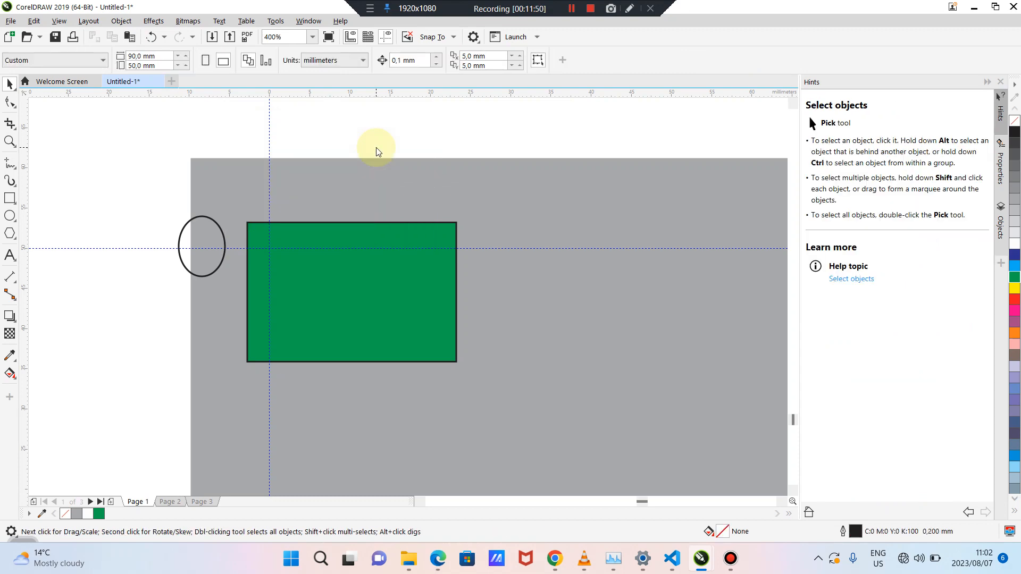
{"action": "left_click", "coordinate": [208, 238]}
{"action": "key", "text": "Delete"}
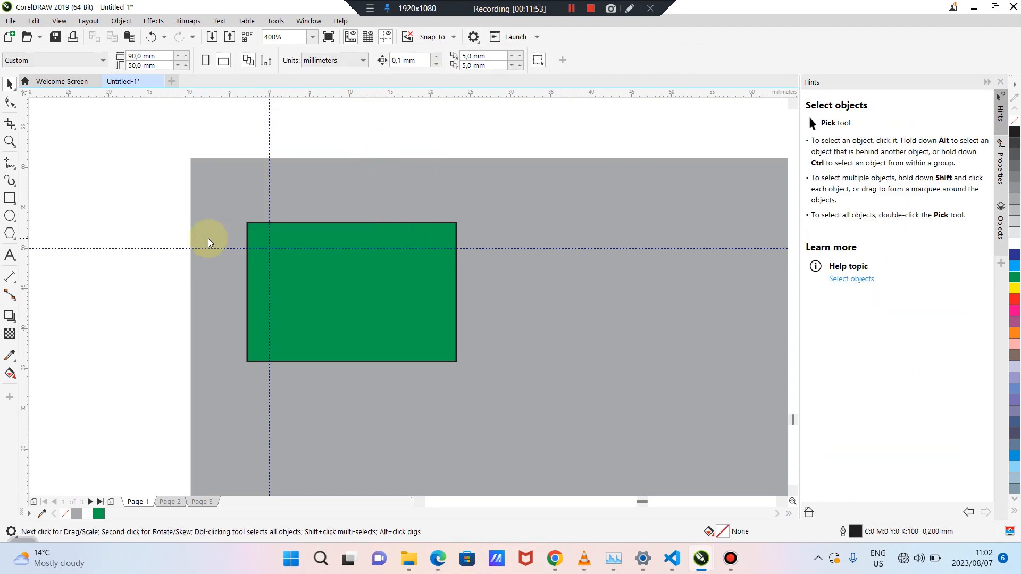
{"action": "left_click", "coordinate": [342, 292]}
{"action": "key", "text": "Delete"}
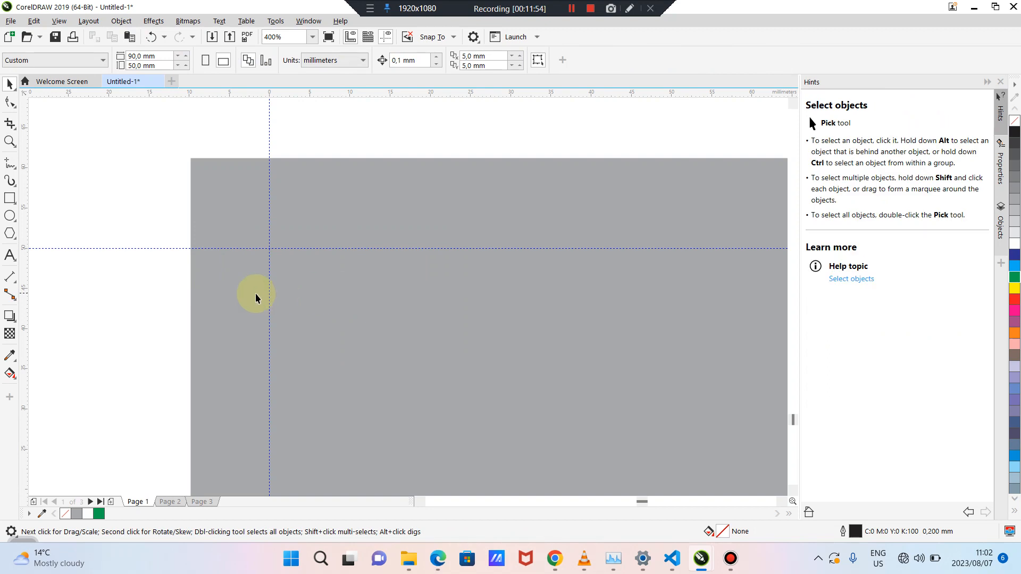
{"action": "scroll", "coordinate": [255, 297], "scroll_direction": "up", "scroll_amount": 1}
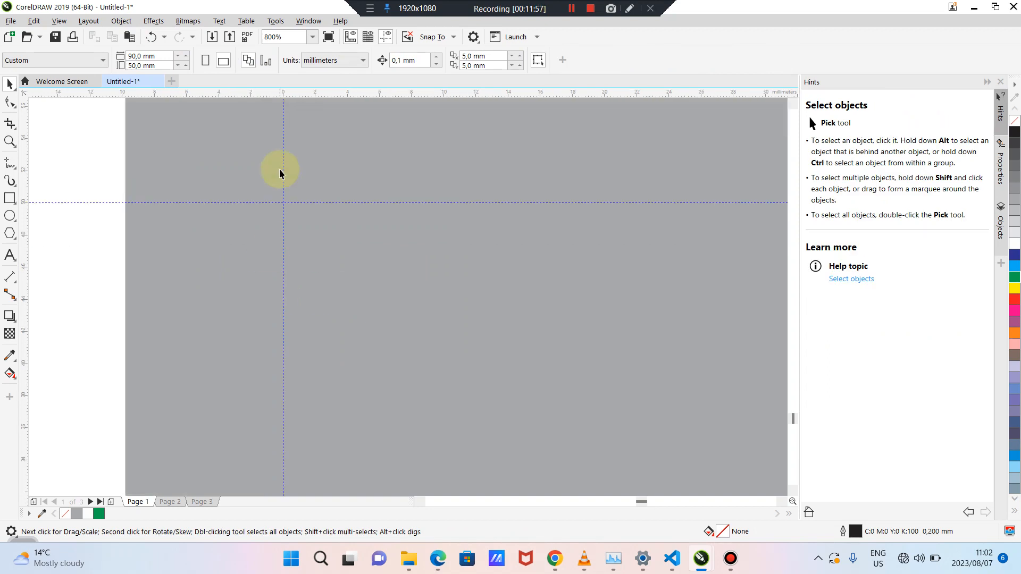
Draw a rectangle on the card and size it to a 3 × 3 mm square
{"action": "left_click", "coordinate": [9, 198]}
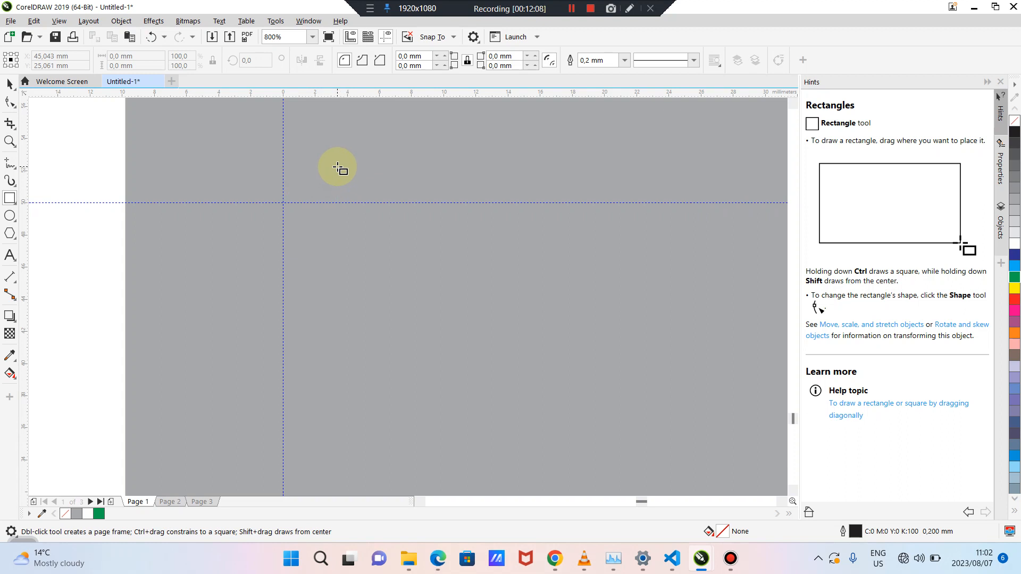
{"action": "left_click_drag", "start_coordinate": [337, 167], "coordinate": [394, 221]}
{"action": "left_click", "coordinate": [10, 84]}
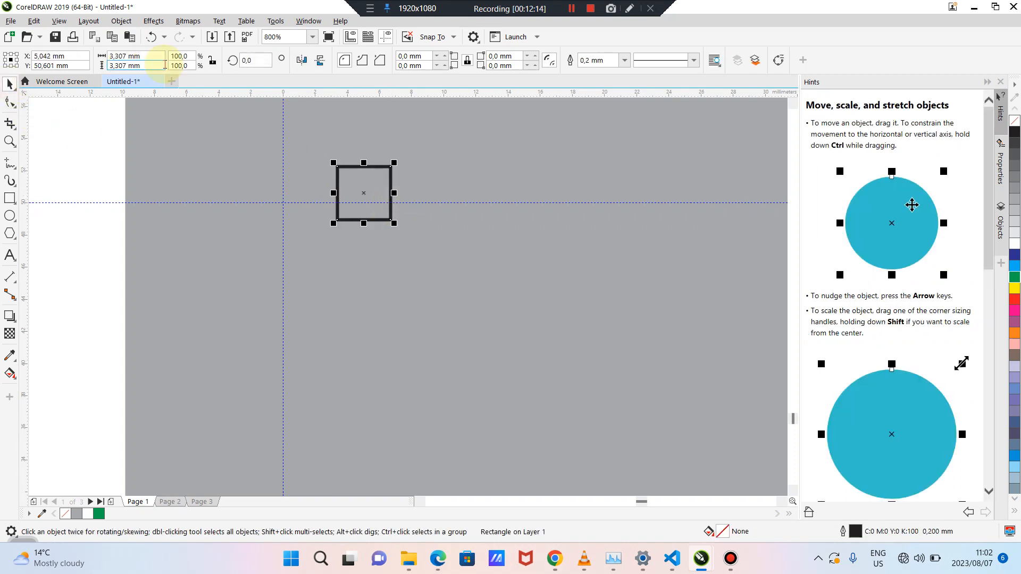
{"action": "left_click", "coordinate": [153, 65]}
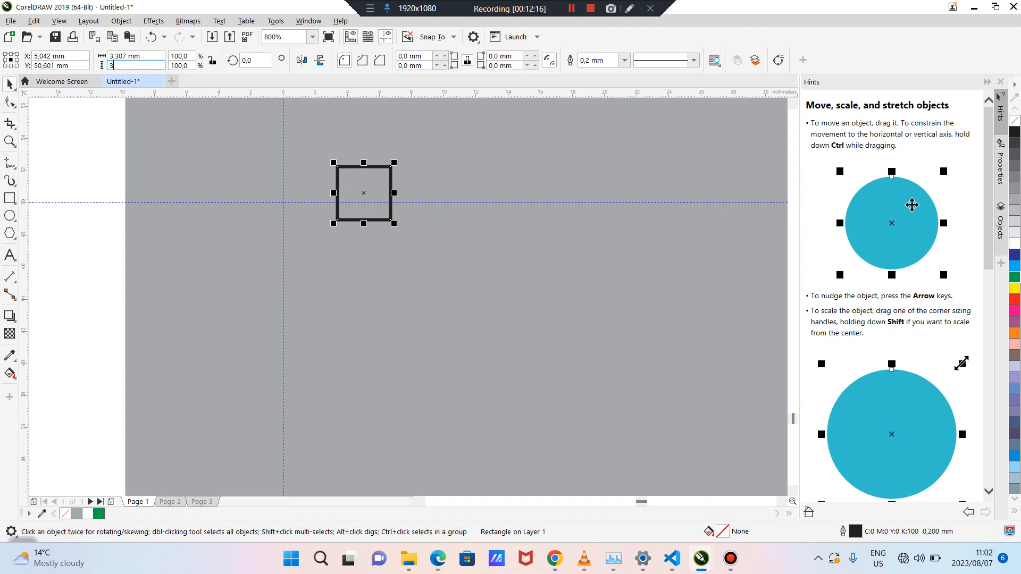
{"action": "key", "text": "Return"}
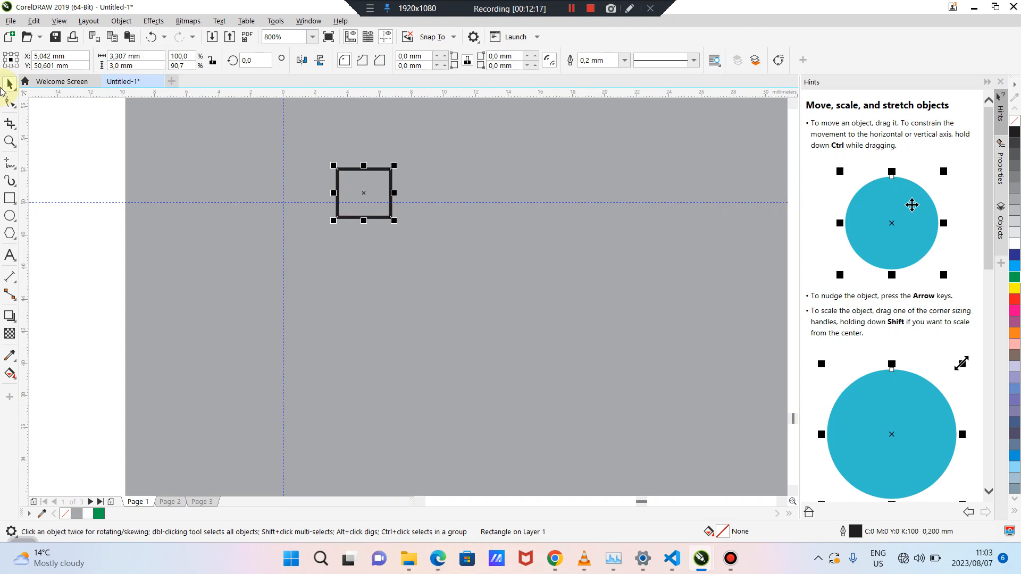
{"action": "left_click", "coordinate": [155, 55]}
{"action": "type", "text": "3"}
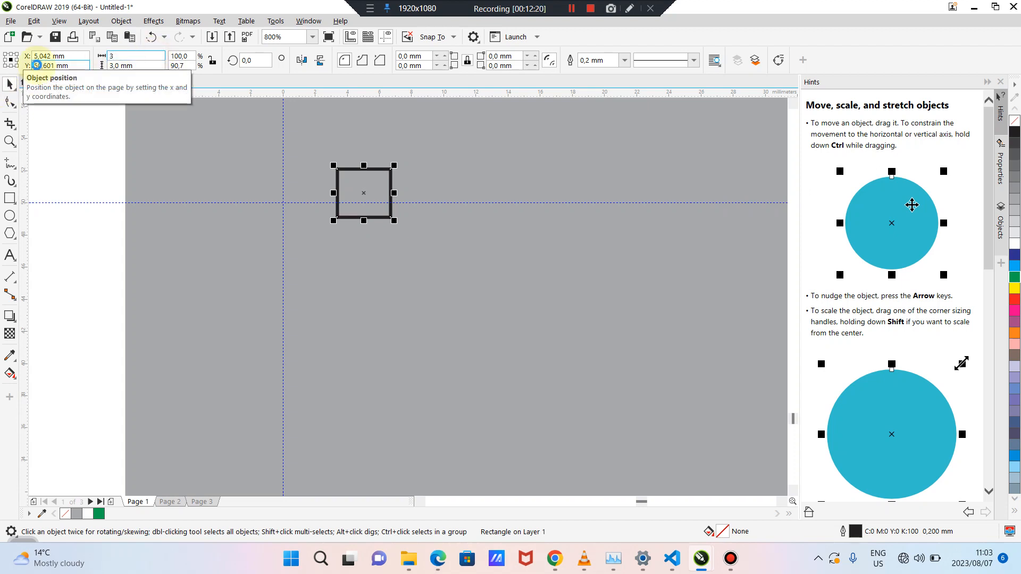
{"action": "key", "text": "Return"}
Snap the square to the top-left guide crossing and add guidelines at its left and top edges
{"action": "left_click", "coordinate": [92, 151]}
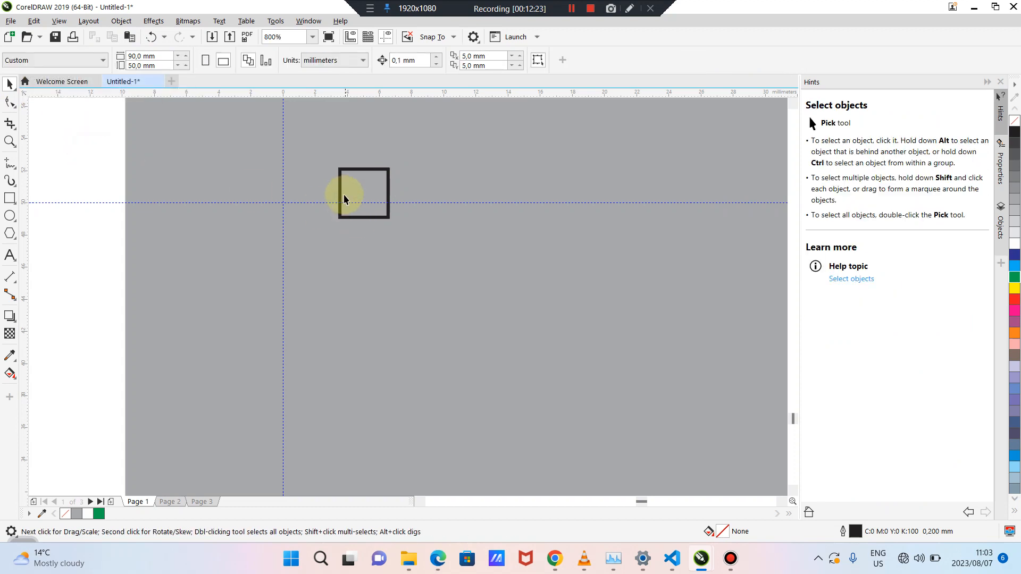
{"action": "left_click", "coordinate": [344, 199]}
{"action": "left_click_drag", "start_coordinate": [351, 193], "coordinate": [258, 178]}
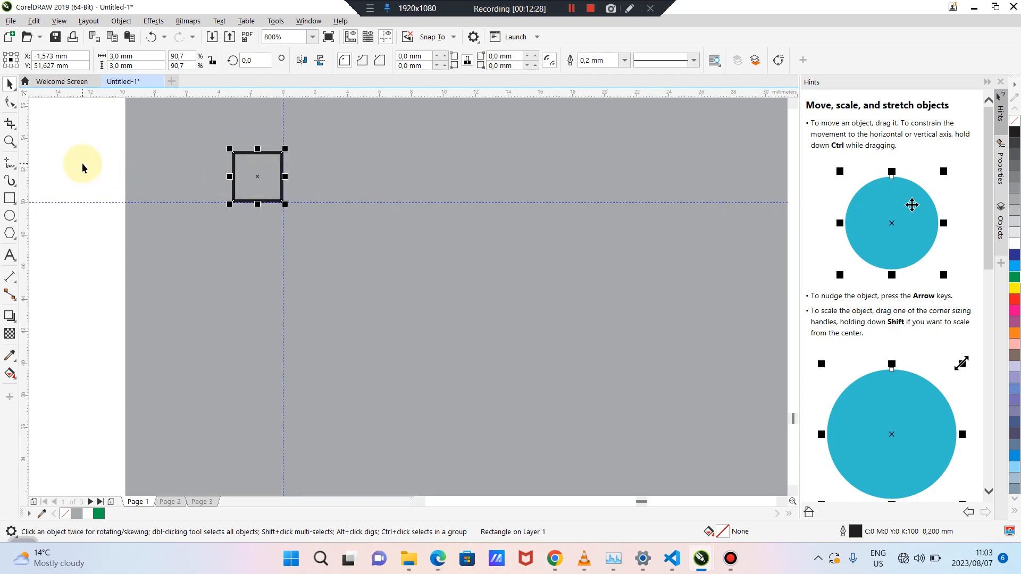
{"action": "left_click_drag", "start_coordinate": [23, 144], "coordinate": [234, 183]}
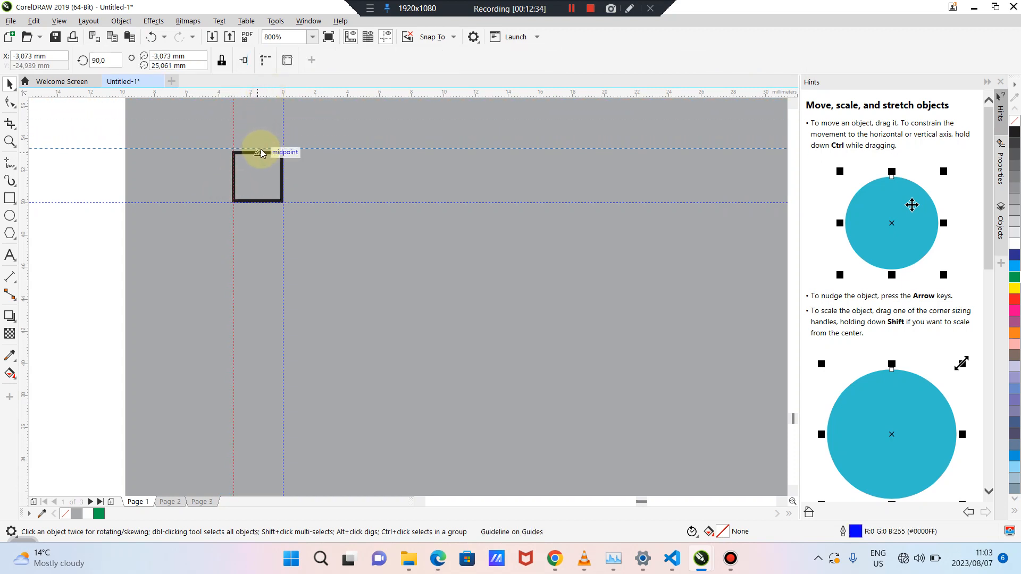
{"action": "left_click_drag", "start_coordinate": [260, 155], "coordinate": [711, 443]}
{"action": "left_click", "coordinate": [258, 174]}
Move the square to another guide corner and add guidelines at its bottom and right edges
{"action": "scroll", "coordinate": [437, 312], "scroll_direction": "down", "scroll_amount": 4}
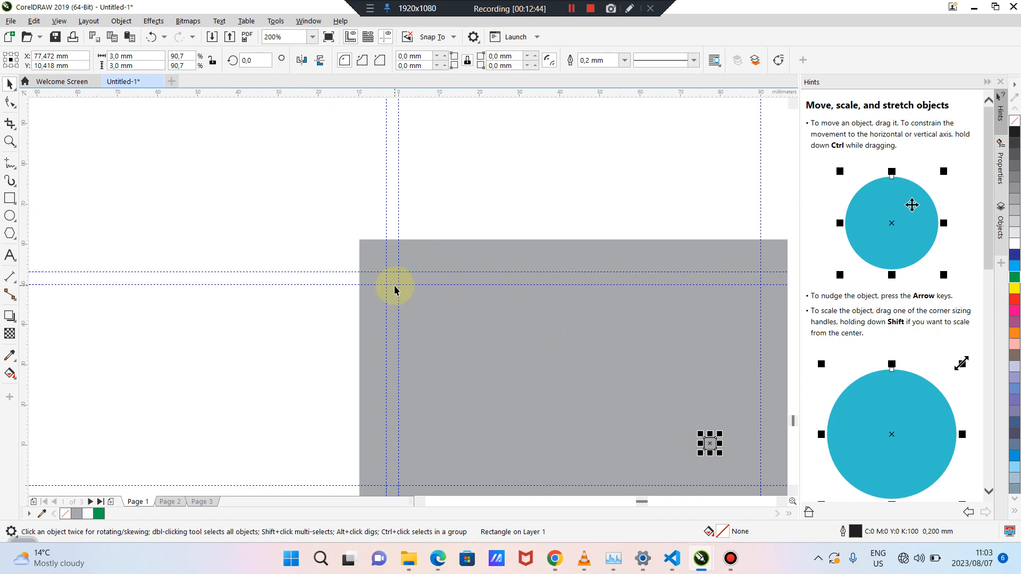
{"action": "left_click_drag", "start_coordinate": [642, 502], "coordinate": [645, 501]}
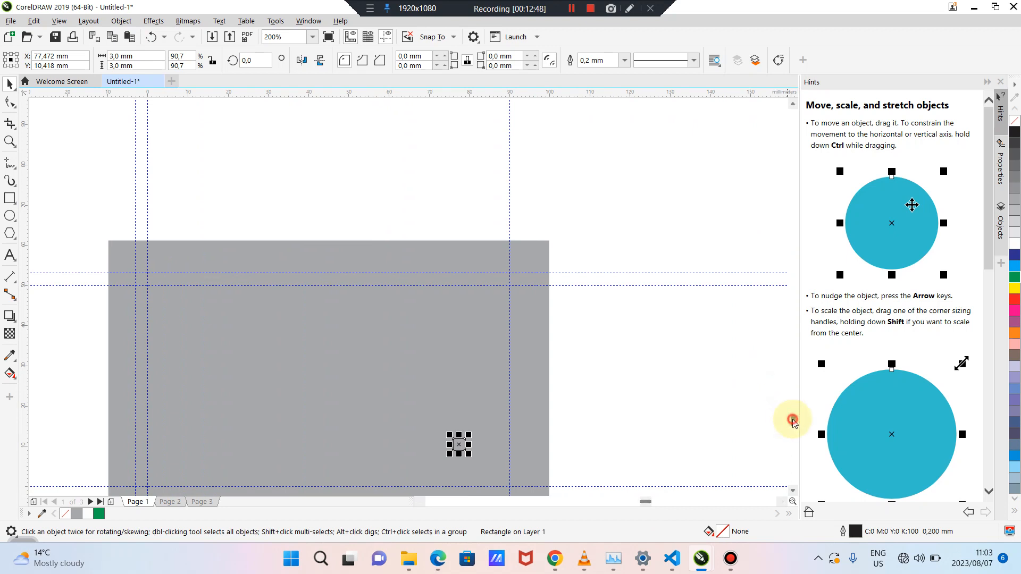
{"action": "left_click_drag", "start_coordinate": [794, 420], "coordinate": [793, 424]}
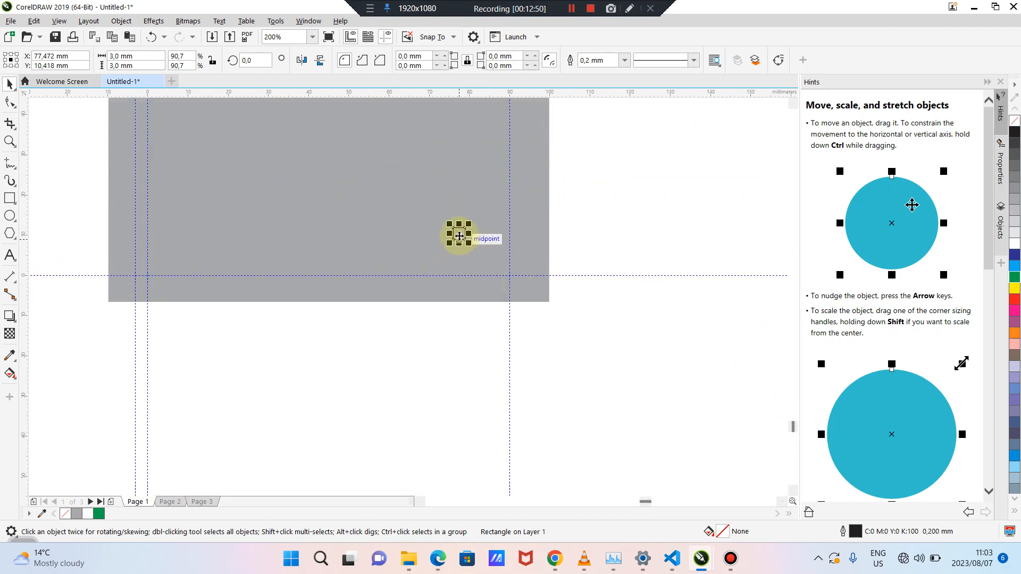
{"action": "left_click_drag", "start_coordinate": [460, 234], "coordinate": [518, 289]}
{"action": "scroll", "coordinate": [516, 280], "scroll_direction": "up", "scroll_amount": 3}
{"action": "left_click_drag", "start_coordinate": [492, 92], "coordinate": [490, 337]}
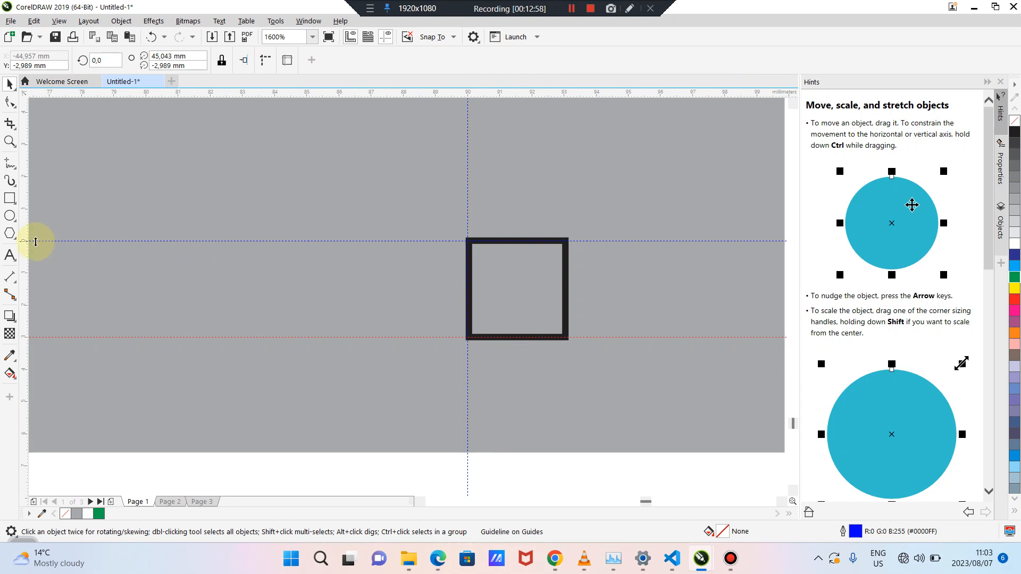
{"action": "left_click_drag", "start_coordinate": [21, 243], "coordinate": [423, 184]}
{"action": "left_click", "coordinate": [540, 297]}
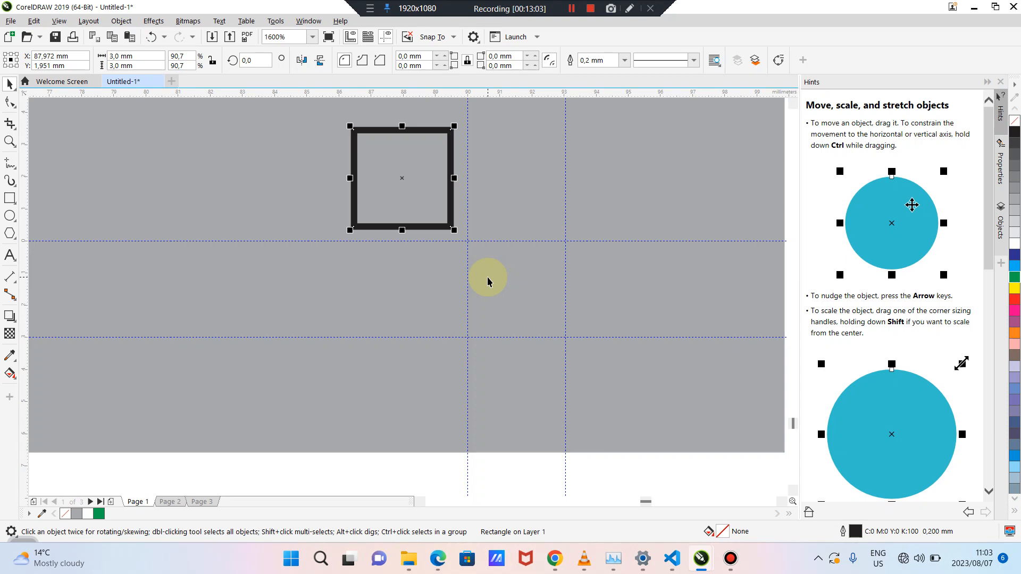
{"action": "scroll", "coordinate": [488, 281], "scroll_direction": "down", "scroll_amount": 4}
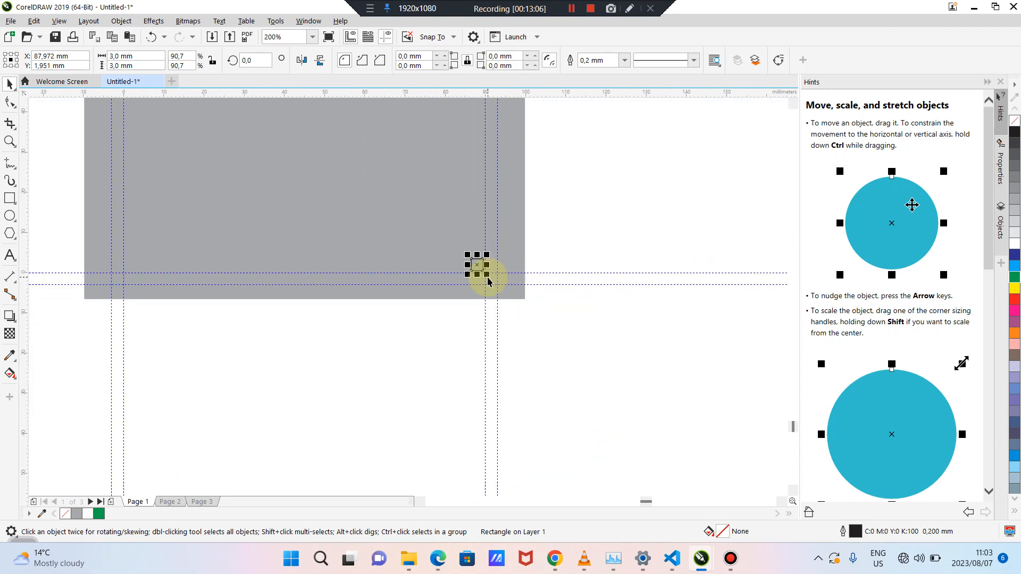
{"action": "scroll", "coordinate": [488, 281], "scroll_direction": "down", "scroll_amount": 1}
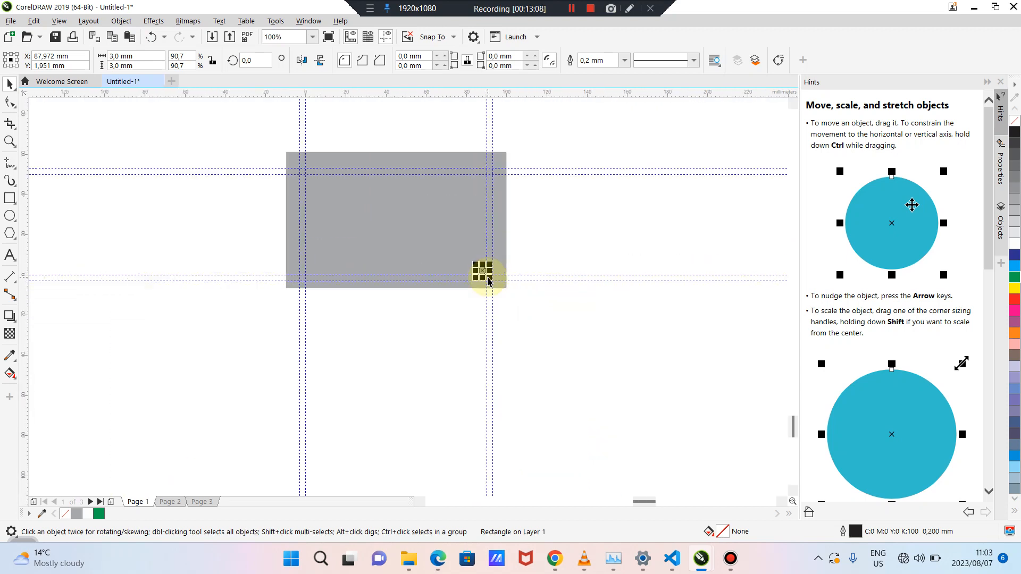
{"action": "left_click", "coordinate": [520, 311]}
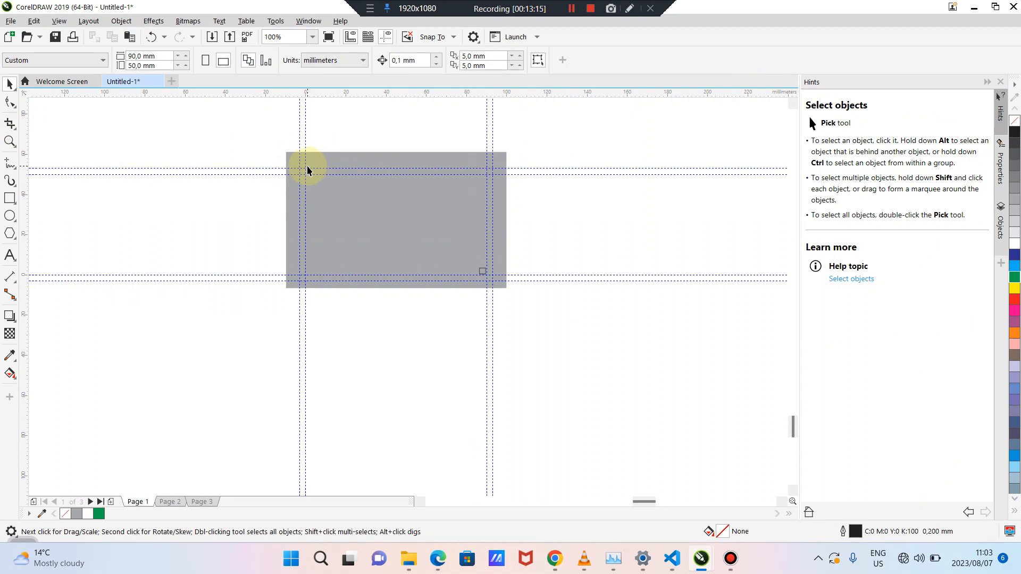
Place the square inside the top-left guides and add guidelines at its right and bottom edges
{"action": "scroll", "coordinate": [308, 171], "scroll_direction": "up", "scroll_amount": 2}
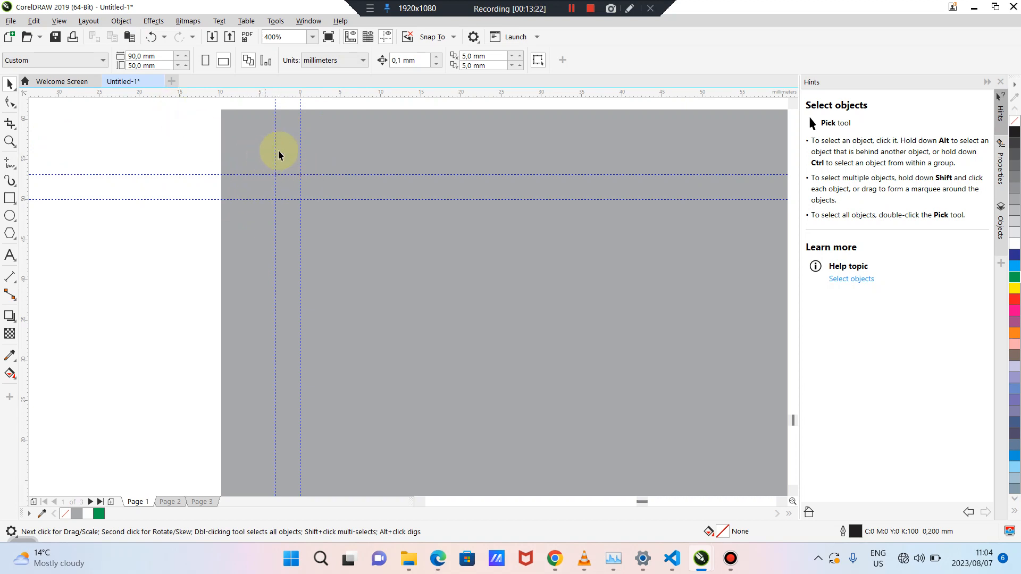
{"action": "scroll", "coordinate": [382, 240], "scroll_direction": "down", "scroll_amount": 2}
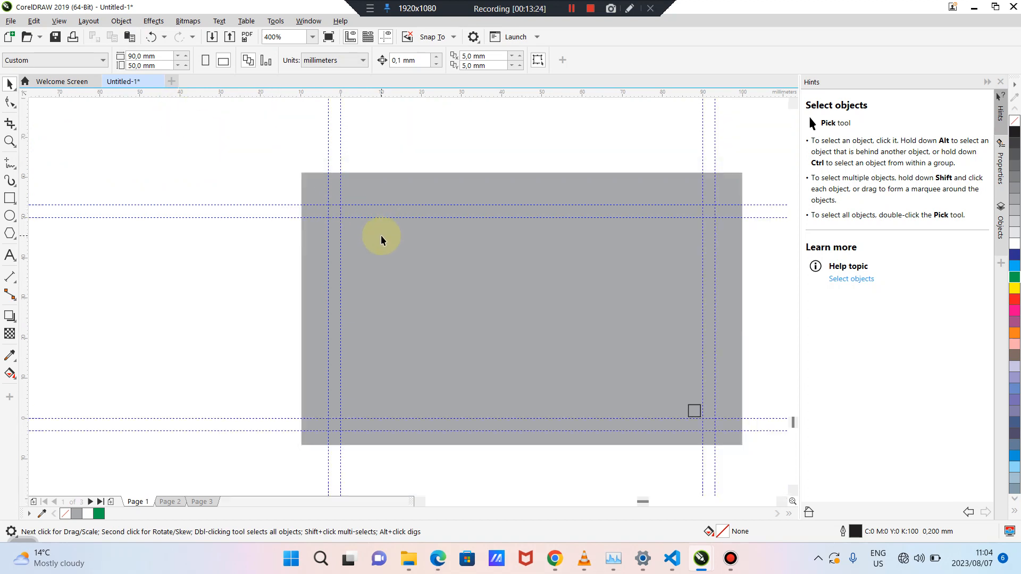
{"action": "scroll", "coordinate": [382, 240], "scroll_direction": "down", "scroll_amount": 3}
{"action": "scroll", "coordinate": [381, 239], "scroll_direction": "up", "scroll_amount": 3}
{"action": "scroll", "coordinate": [381, 239], "scroll_direction": "down", "scroll_amount": 1}
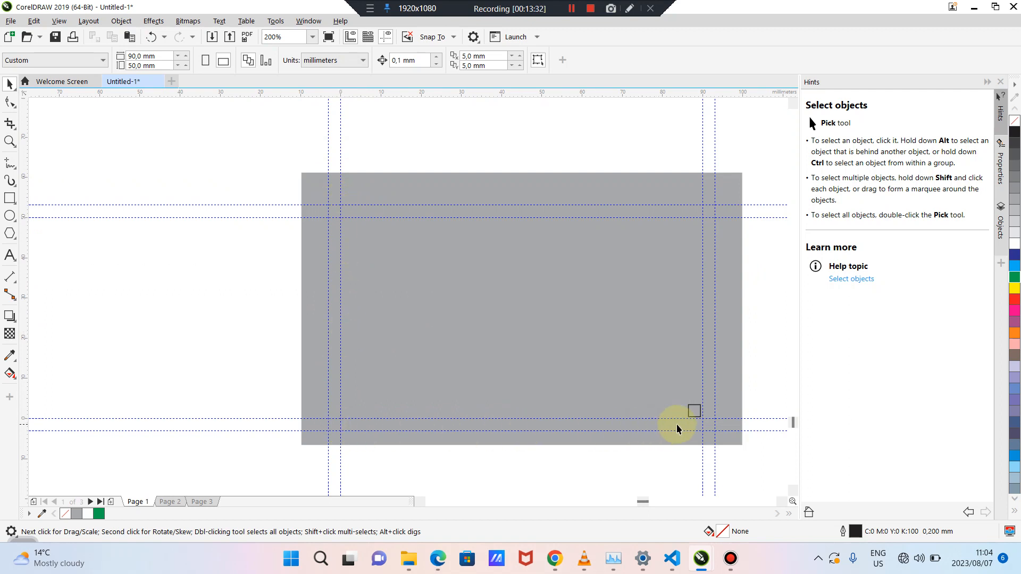
{"action": "left_click_drag", "start_coordinate": [689, 405], "coordinate": [349, 219]}
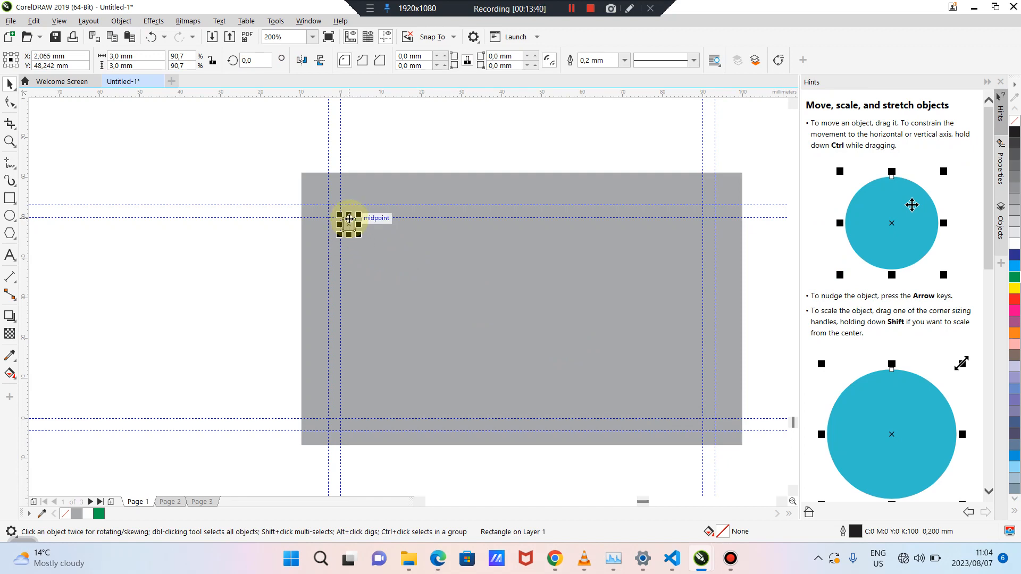
{"action": "scroll", "coordinate": [349, 219], "scroll_direction": "up", "scroll_amount": 2}
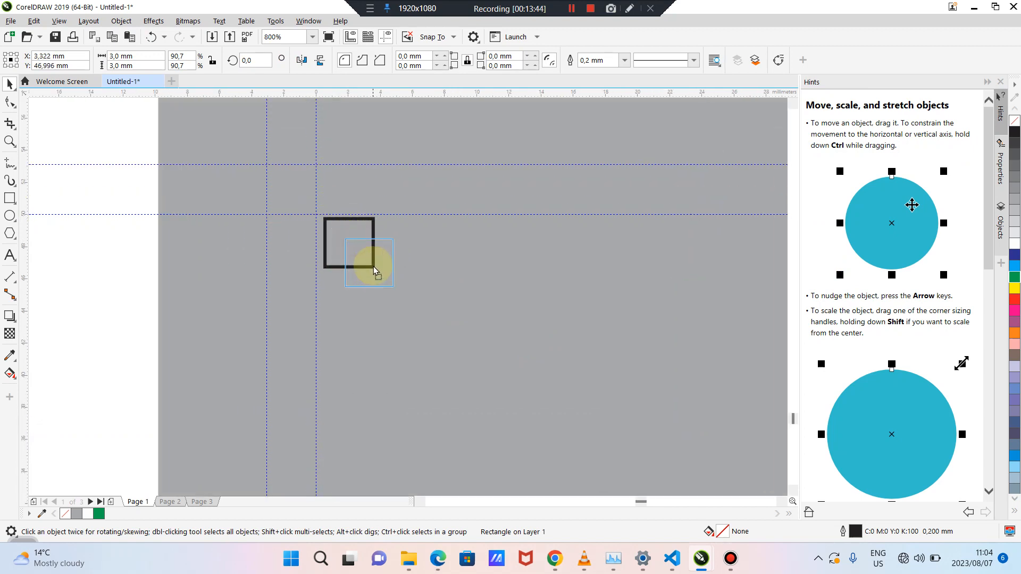
{"action": "left_click_drag", "start_coordinate": [351, 251], "coordinate": [339, 244]}
{"action": "left_click_drag", "start_coordinate": [23, 159], "coordinate": [364, 237]}
{"action": "left_click_drag", "start_coordinate": [334, 96], "coordinate": [627, 434]}
Add guidelines at the square's top and left edges, then delete the helper square
{"action": "left_click", "coordinate": [338, 239]}
{"action": "scroll", "coordinate": [454, 325], "scroll_direction": "down", "scroll_amount": 3}
{"action": "scroll", "coordinate": [612, 405], "scroll_direction": "up", "scroll_amount": 3}
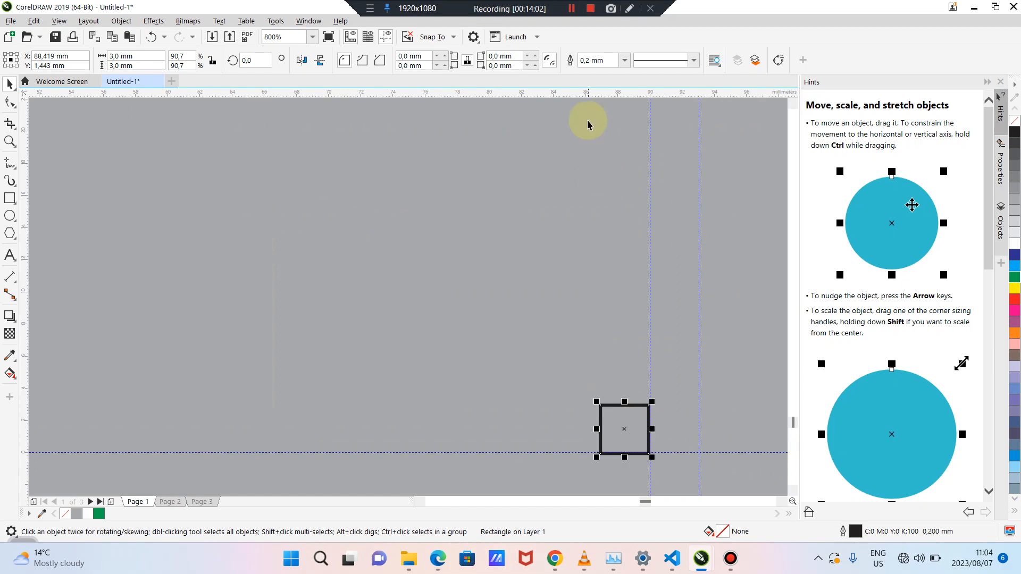
{"action": "left_click_drag", "start_coordinate": [579, 97], "coordinate": [586, 404]}
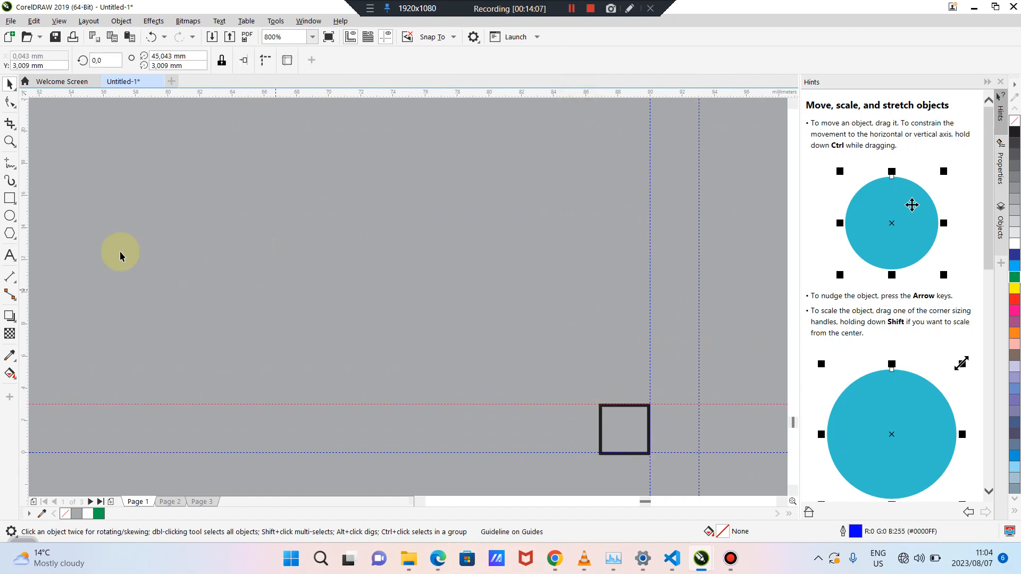
{"action": "left_click_drag", "start_coordinate": [25, 230], "coordinate": [612, 420]}
{"action": "left_click", "coordinate": [612, 418]}
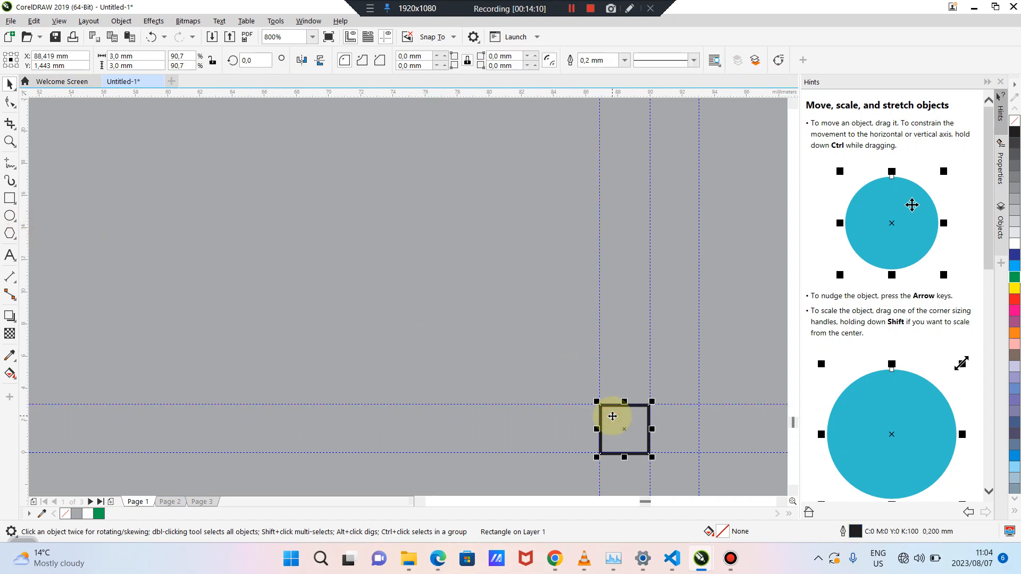
{"action": "key", "text": "Delete"}
{"action": "scroll", "coordinate": [612, 415], "scroll_direction": "down", "scroll_amount": 5}
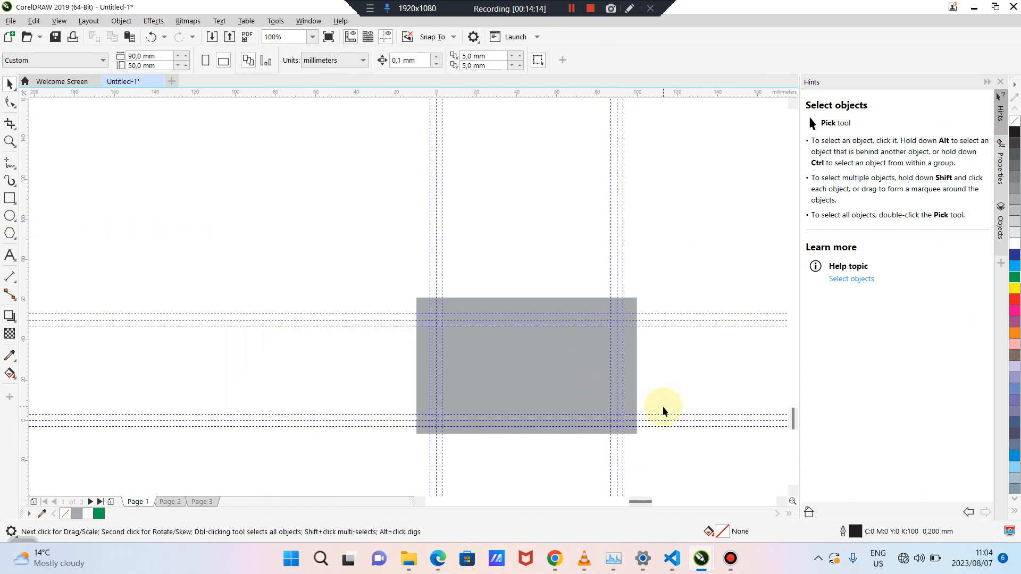
{"action": "scroll", "coordinate": [663, 406], "scroll_direction": "up", "scroll_amount": 3}
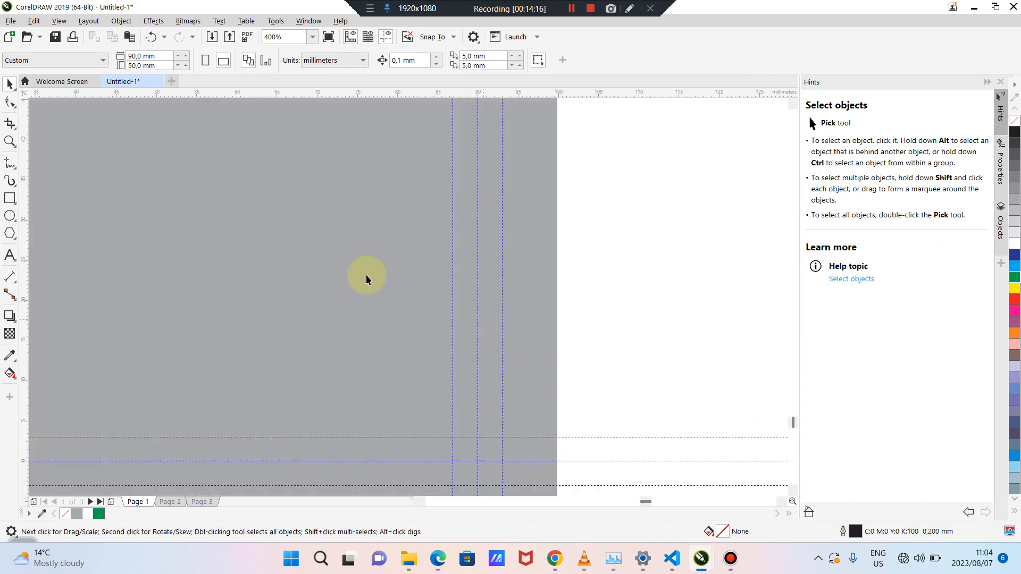
{"action": "left_click", "coordinate": [17, 199]}
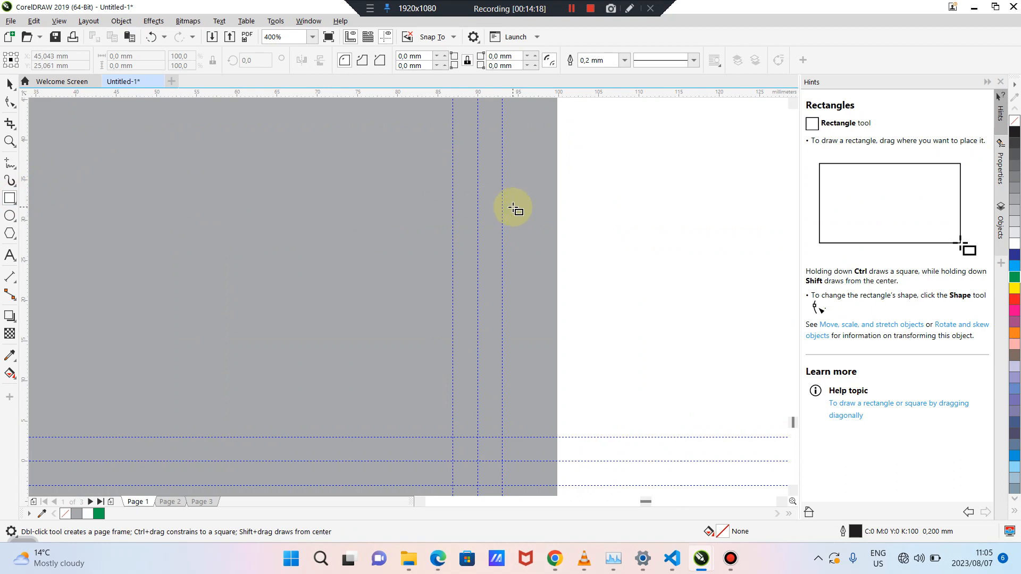
{"action": "mouse_move", "coordinate": [478, 183]}
{"action": "left_mouse_down"}
{"action": "mouse_move", "coordinate": [503, 213]}
{"action": "mouse_move", "coordinate": [502, 263]}
{"action": "left_mouse_up"}
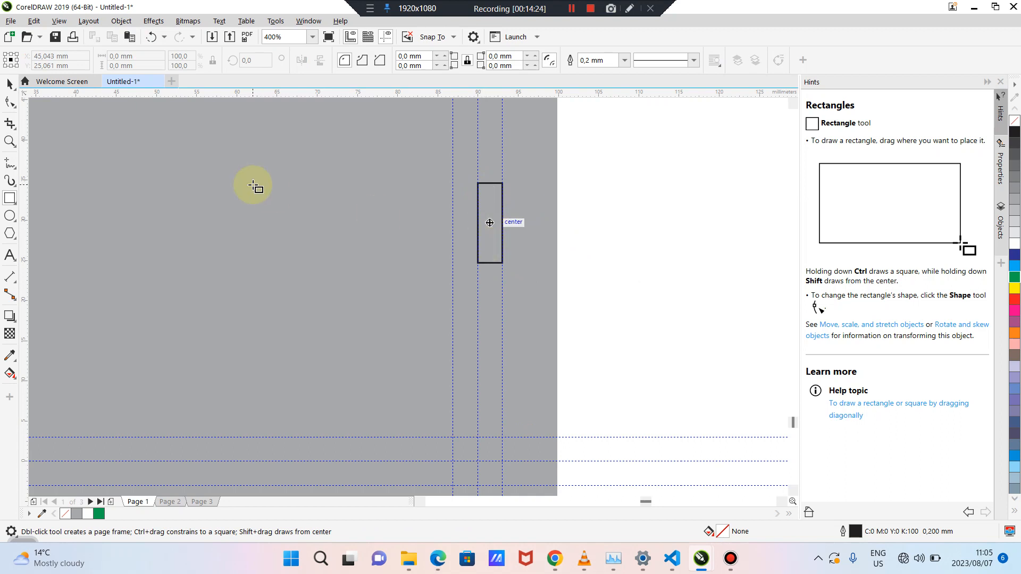
{"action": "left_click", "coordinate": [10, 85]}
{"action": "left_click", "coordinate": [279, 214]}
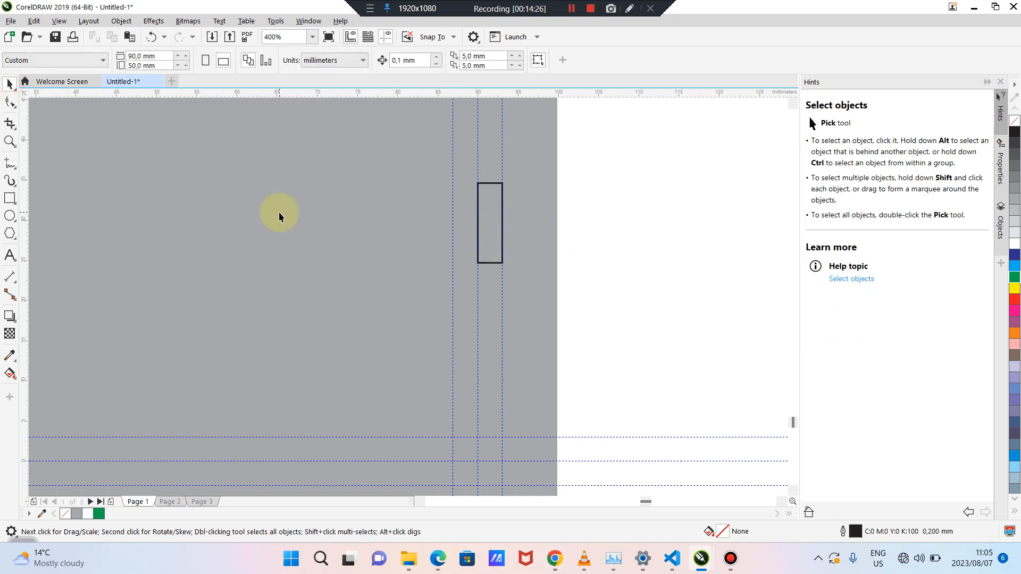
{"action": "left_click", "coordinate": [491, 226]}
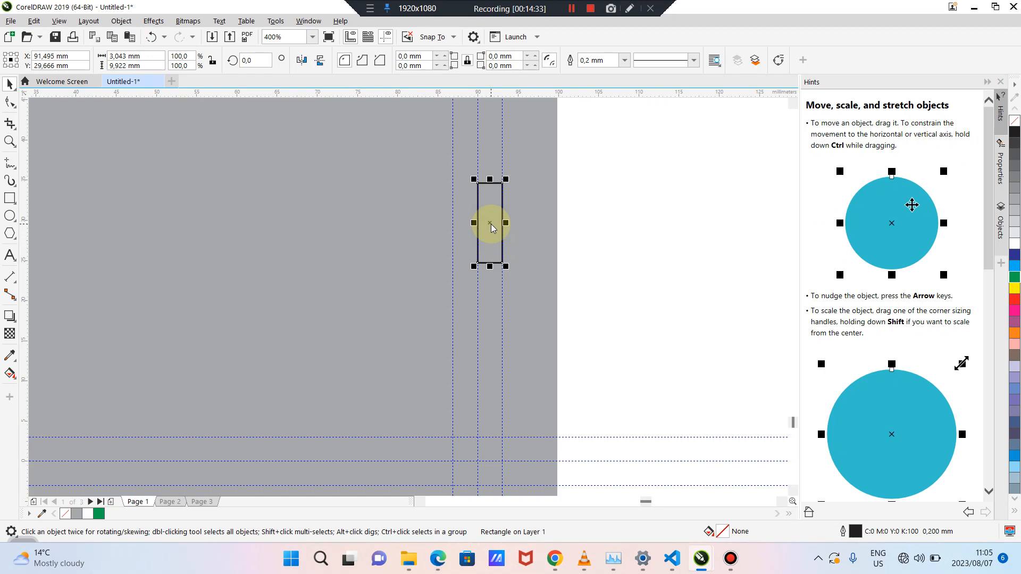
{"action": "left_click_drag", "start_coordinate": [492, 223], "coordinate": [290, 227]}
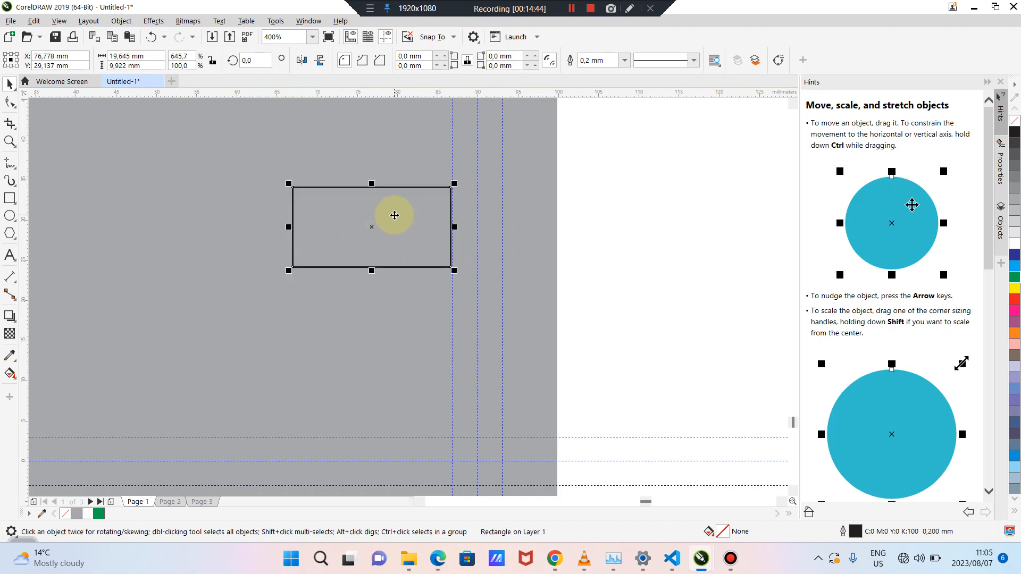
{"action": "left_click_drag", "start_coordinate": [394, 216], "coordinate": [581, 207]}
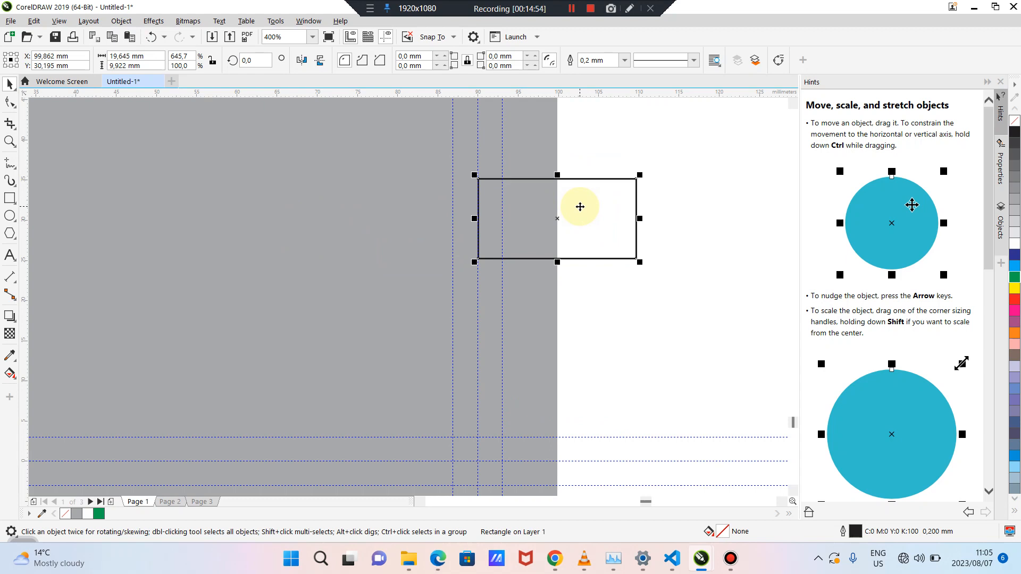
{"action": "key", "text": "Delete"}
{"action": "scroll", "coordinate": [579, 210], "scroll_direction": "down", "scroll_amount": 2}
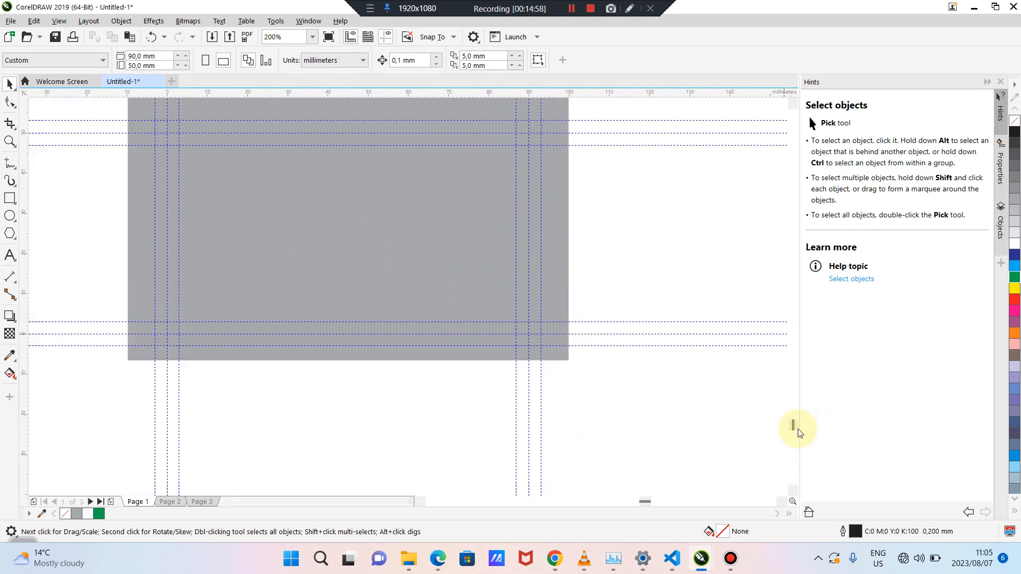
{"action": "left_click_drag", "start_coordinate": [793, 425], "coordinate": [793, 428]}
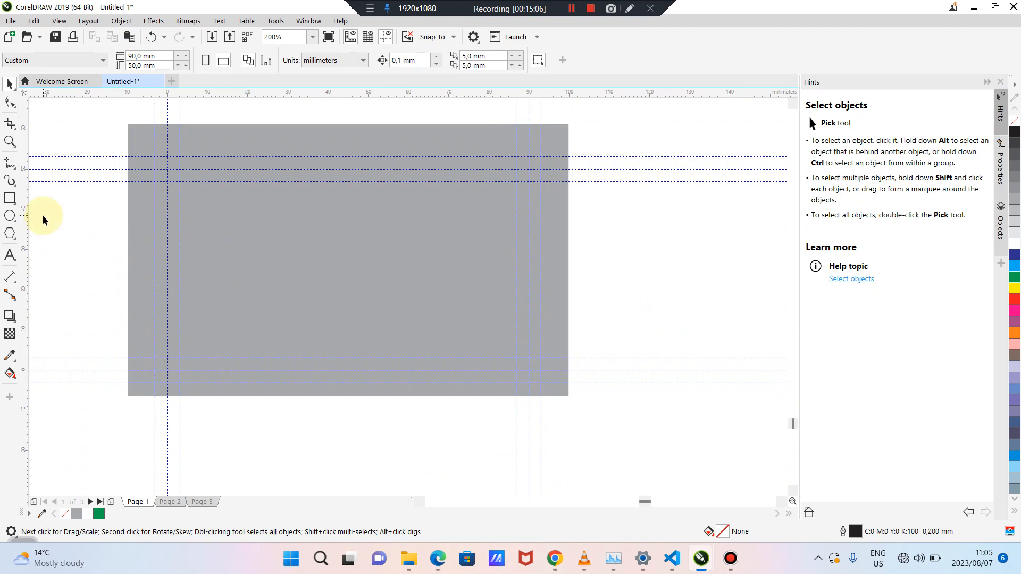
{"action": "left_click", "coordinate": [11, 199]}
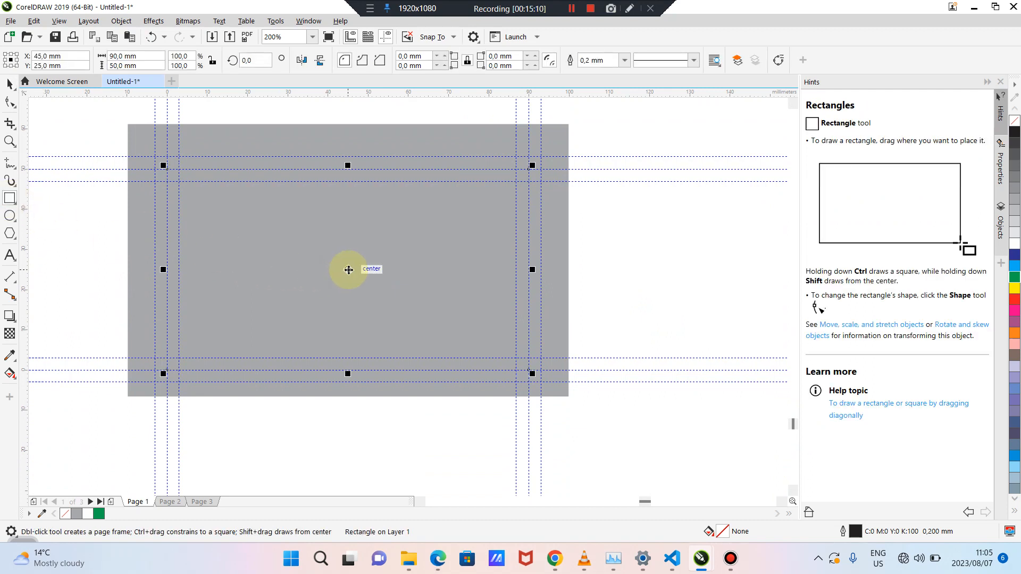
{"action": "right_click", "coordinate": [348, 270]}
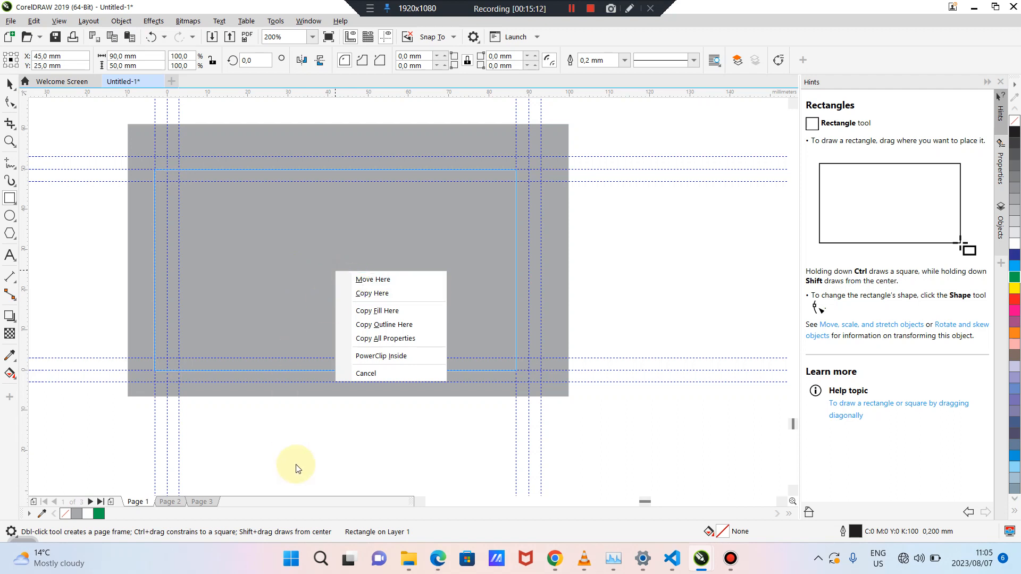
{"action": "left_click", "coordinate": [295, 465]}
{"action": "right_click", "coordinate": [348, 270]}
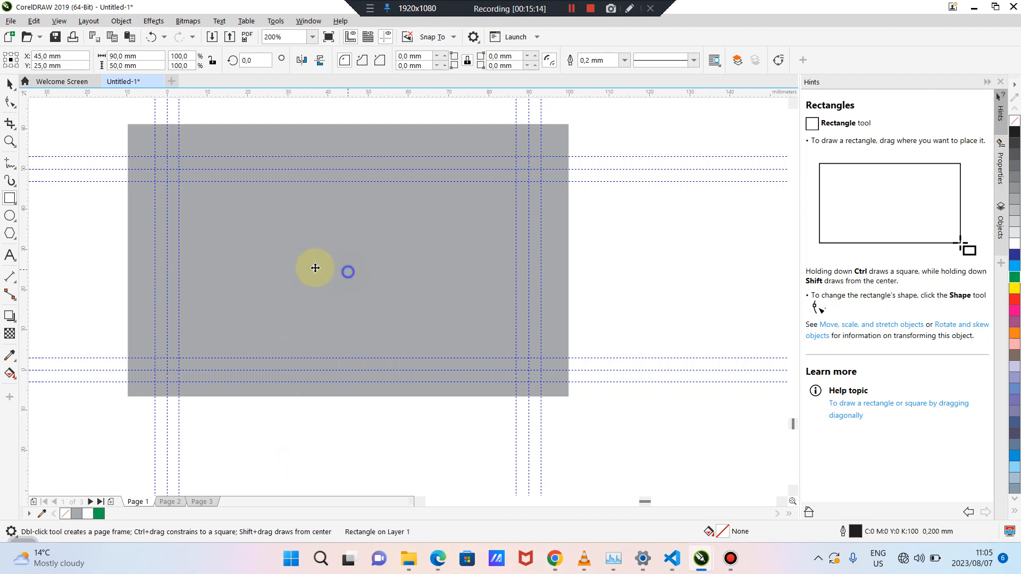
{"action": "left_click", "coordinate": [306, 415]}
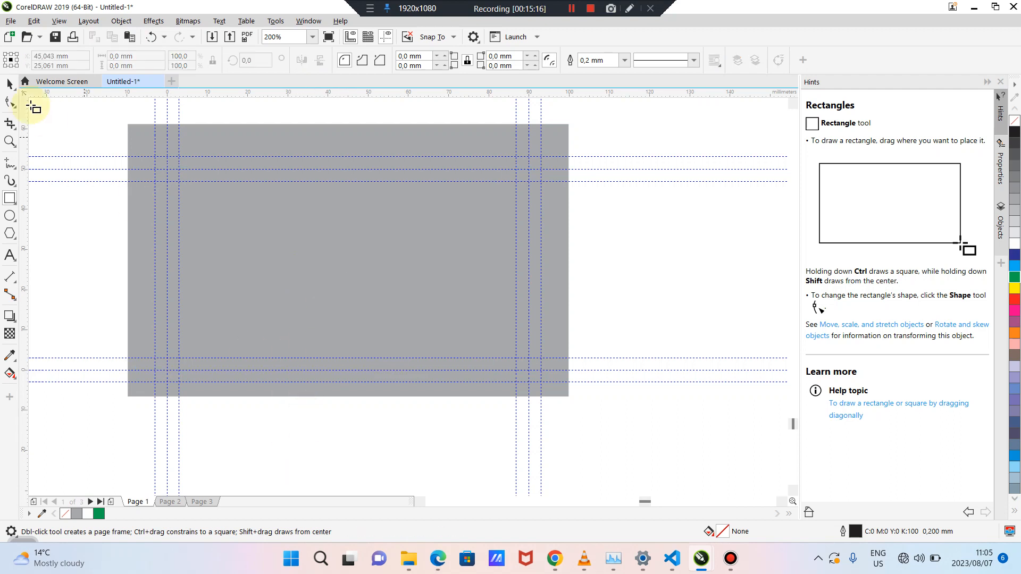
{"action": "left_click", "coordinate": [10, 83]}
{"action": "key", "text": "ctrl+z"}
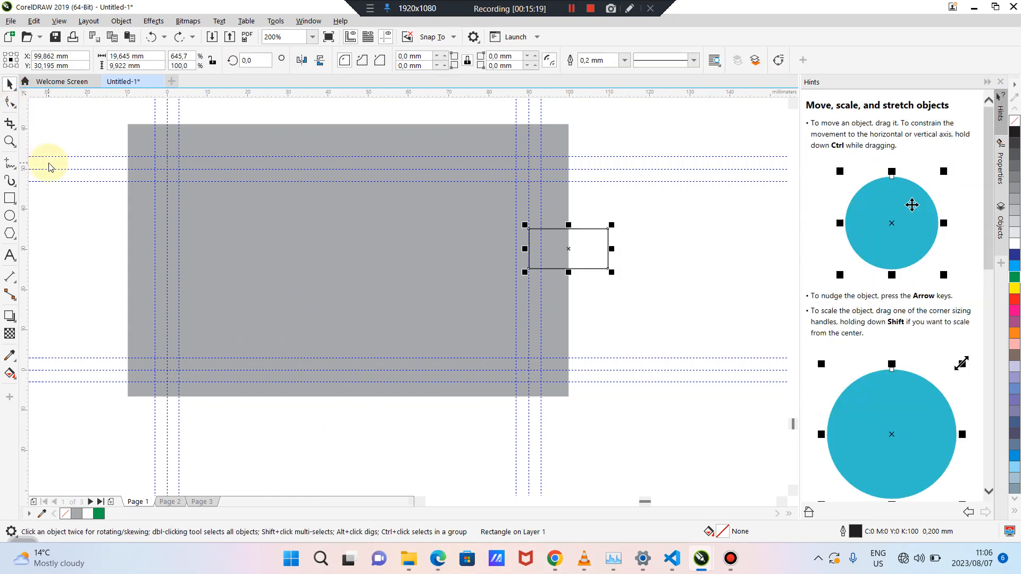
{"action": "key", "text": "Delete"}
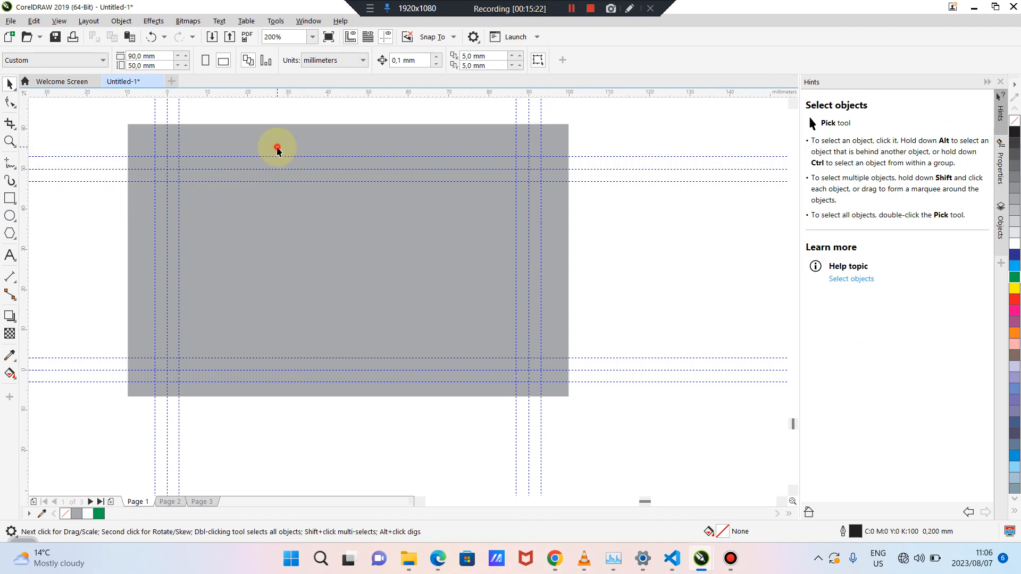
Create a 90×50 mm page-sized rectangle and bring it to the front of the page
{"action": "left_click_drag", "start_coordinate": [268, 145], "coordinate": [464, 176]}
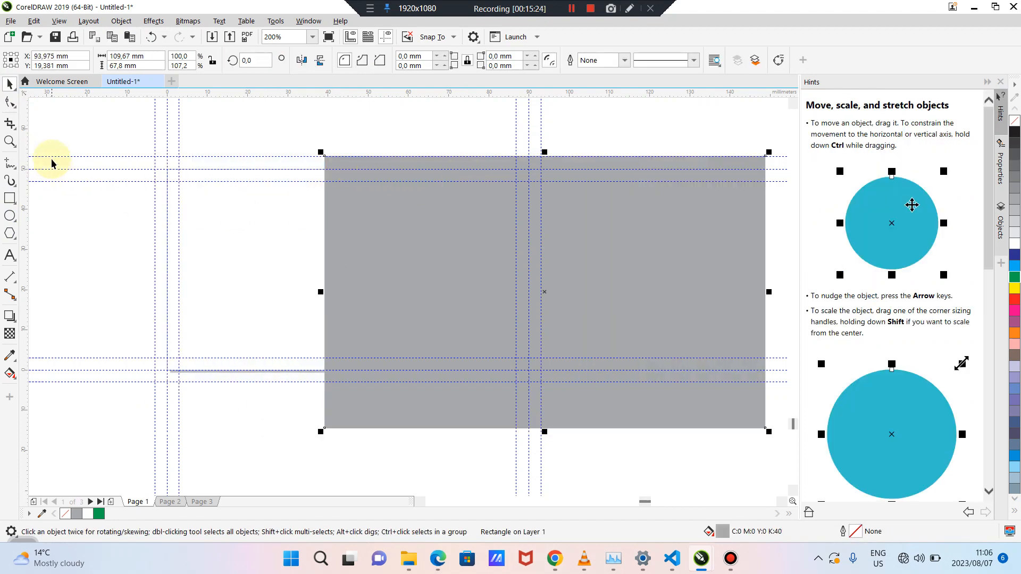
{"action": "left_click", "coordinate": [78, 272]}
{"action": "double_click", "coordinate": [9, 199]}
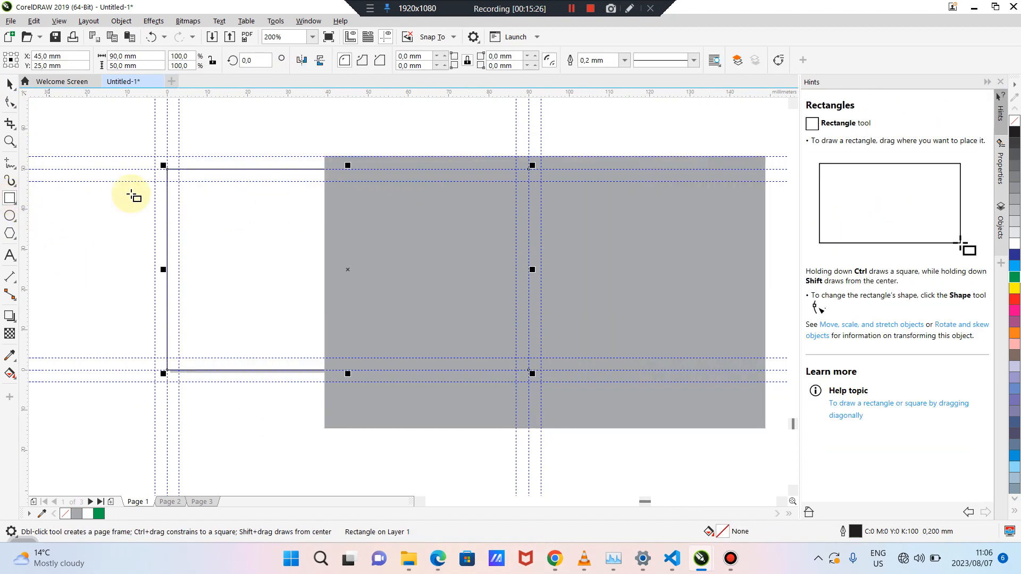
{"action": "left_click", "coordinate": [8, 81]}
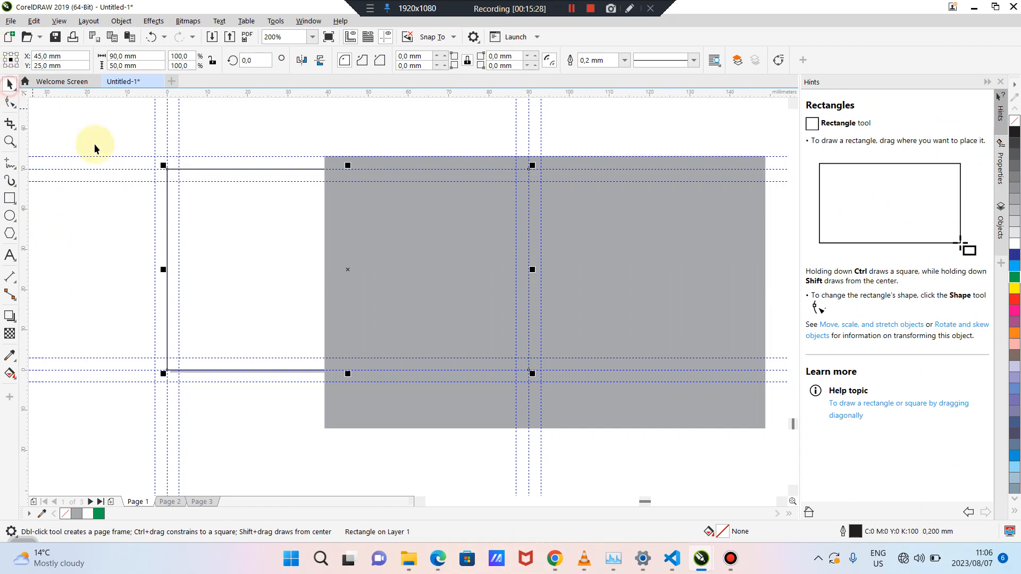
{"action": "right_click", "coordinate": [234, 222]}
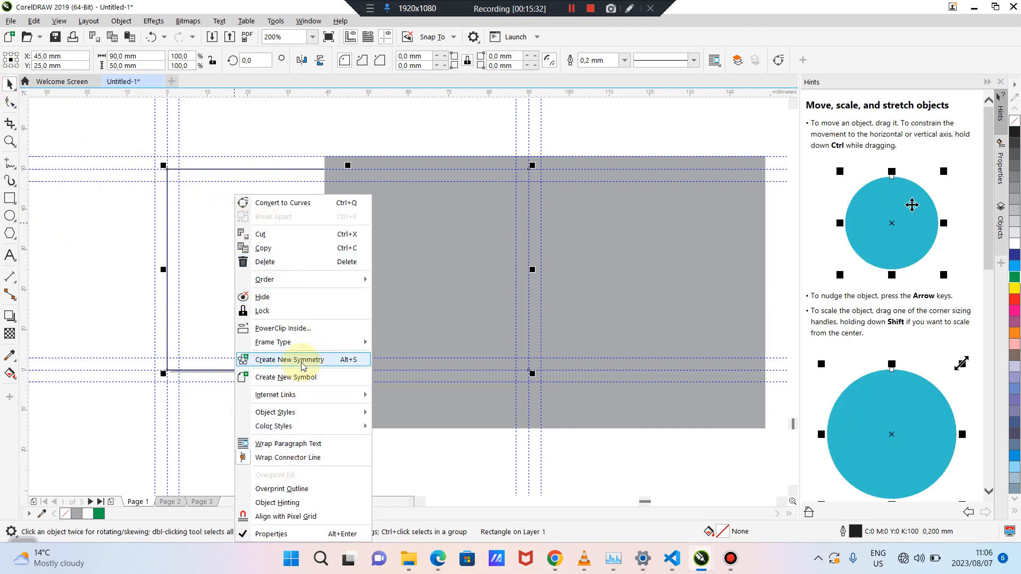
{"action": "mouse_move", "coordinate": [337, 277]}
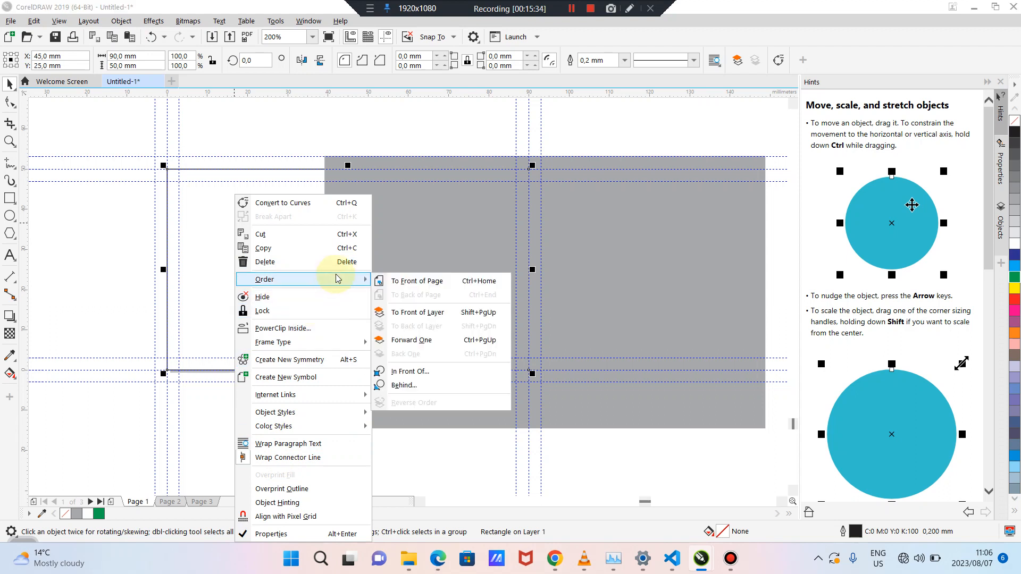
{"action": "left_click", "coordinate": [400, 278]}
Centre the grey card on the page and give the page-sized rectangle a red outline
{"action": "left_click", "coordinate": [637, 261]}
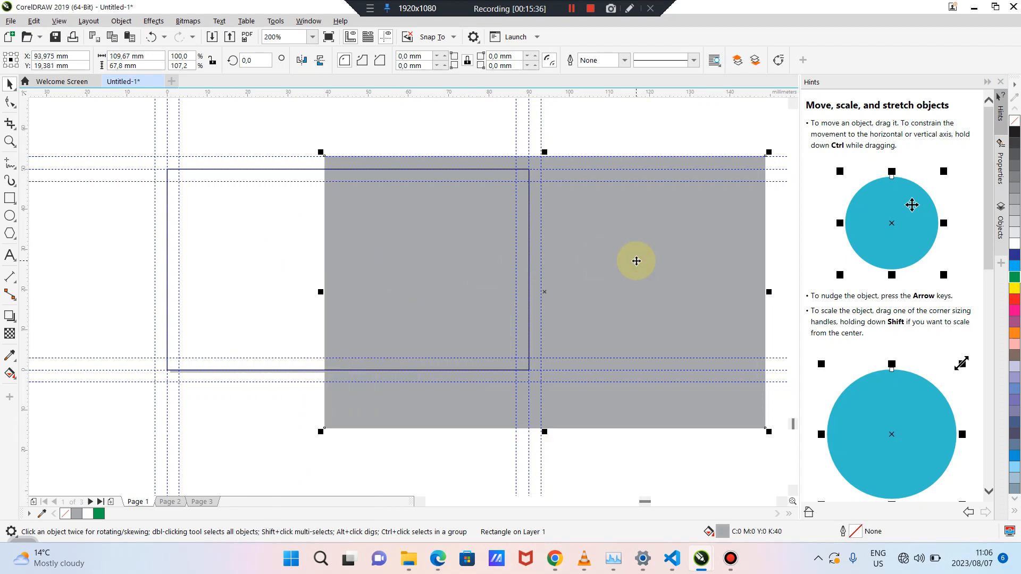
{"action": "key", "text": "p"}
{"action": "left_click", "coordinate": [658, 266]}
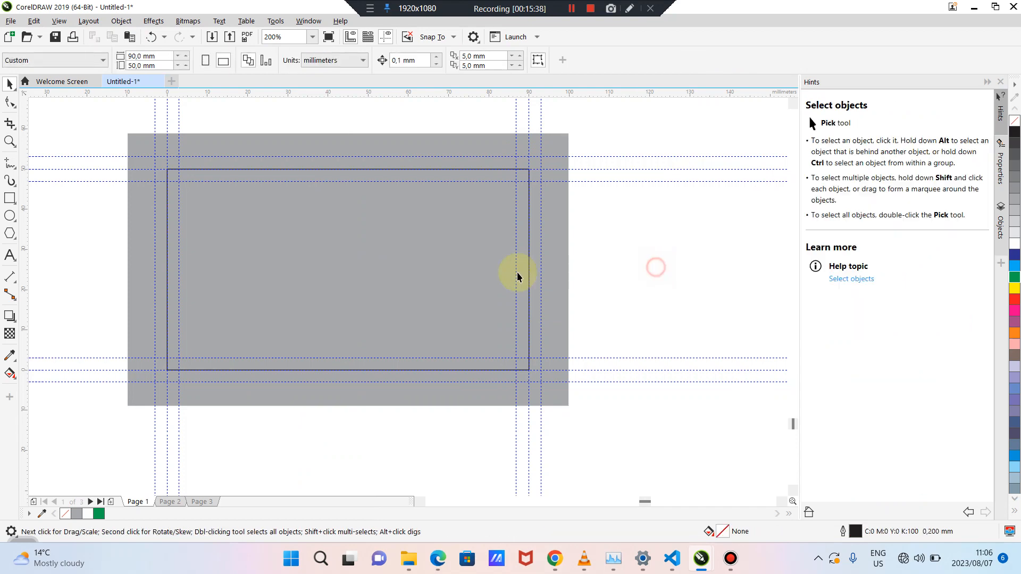
{"action": "left_click", "coordinate": [482, 265]}
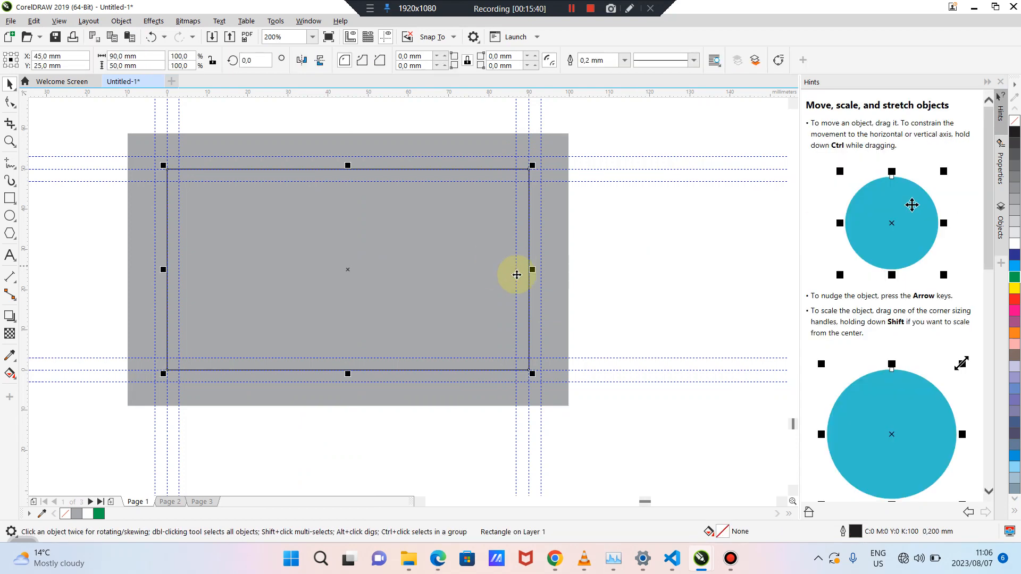
{"action": "left_click", "coordinate": [629, 296]}
{"action": "left_click", "coordinate": [472, 272]}
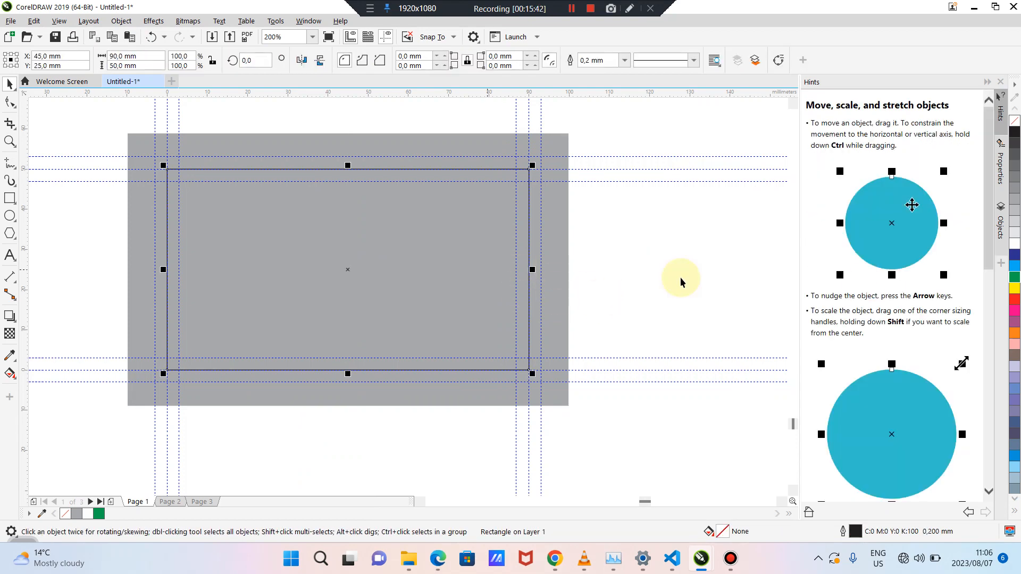
{"action": "right_click", "coordinate": [1016, 301]}
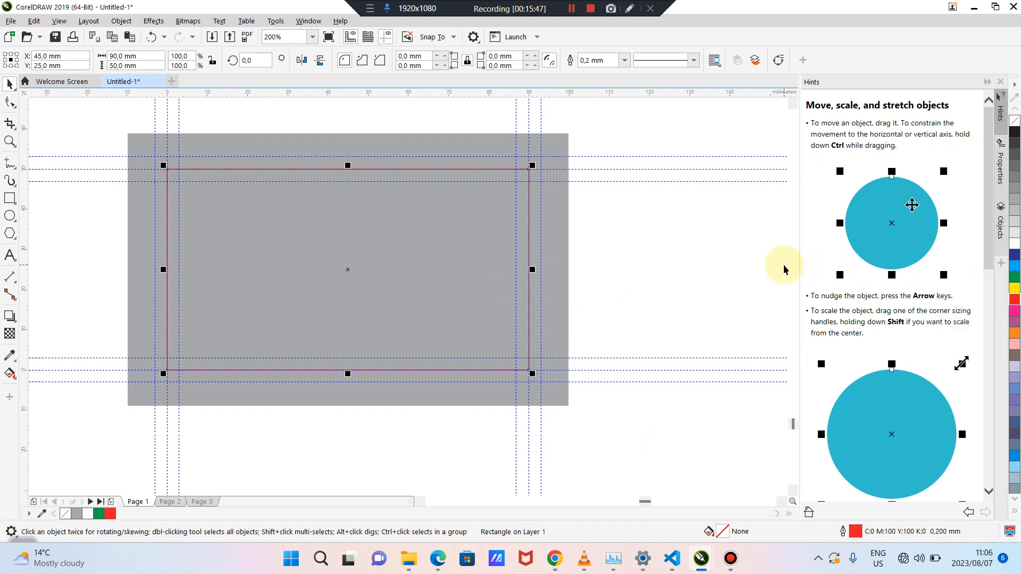
{"action": "left_click", "coordinate": [665, 270]}
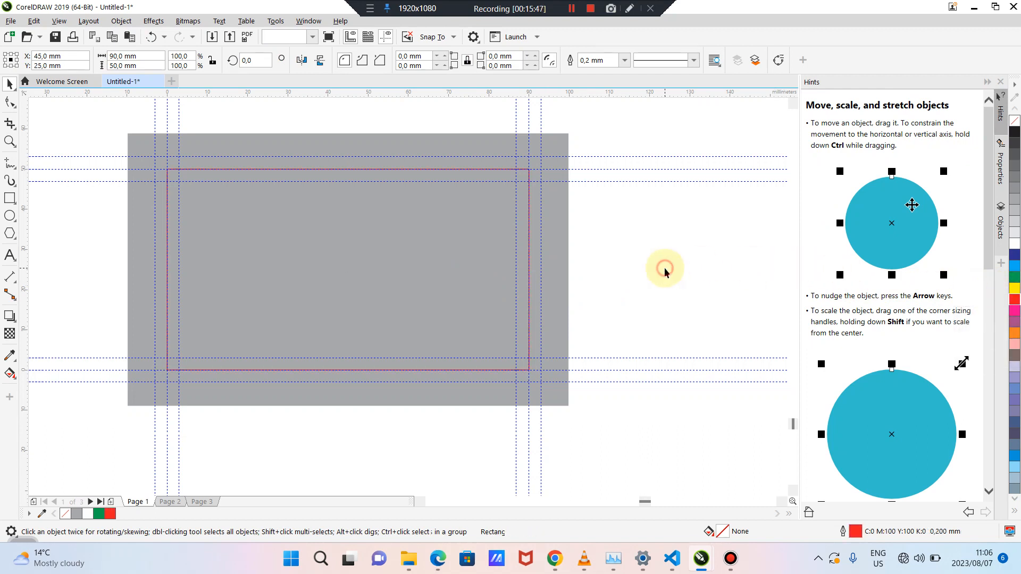
Lock the red frame in place
{"action": "left_click", "coordinate": [192, 221]}
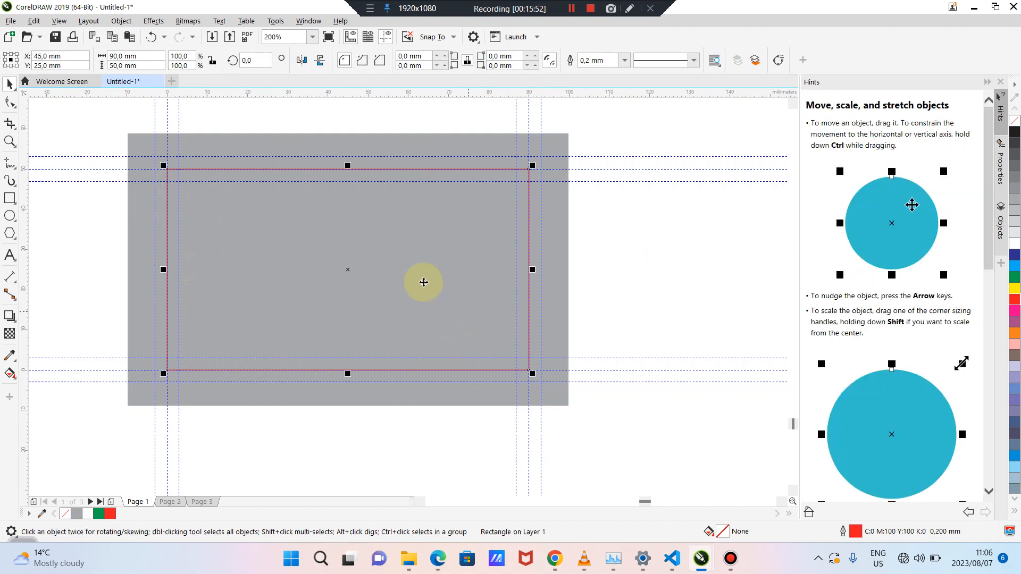
{"action": "right_click", "coordinate": [360, 251]}
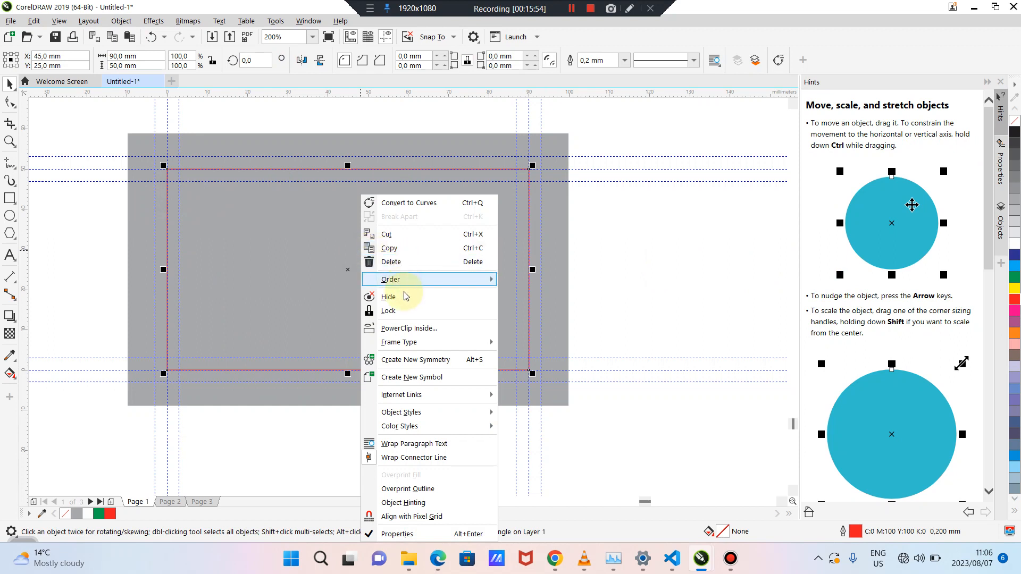
{"action": "left_click", "coordinate": [392, 311]}
{"action": "left_click", "coordinate": [672, 232]}
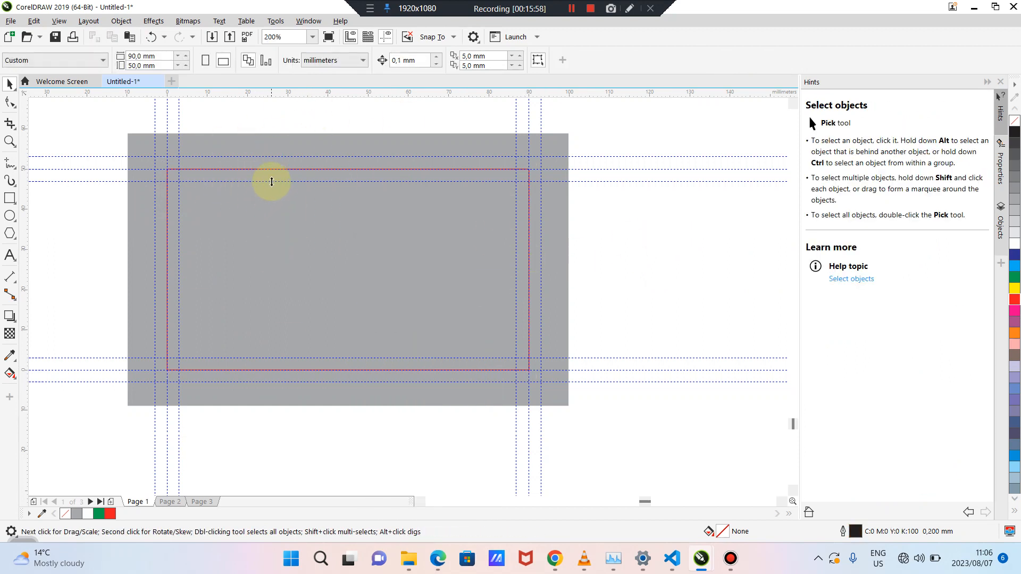
{"action": "left_click", "coordinate": [360, 146]}
{"action": "left_click_drag", "start_coordinate": [360, 145], "coordinate": [340, 166]}
{"action": "key", "text": "ctrl+z"}
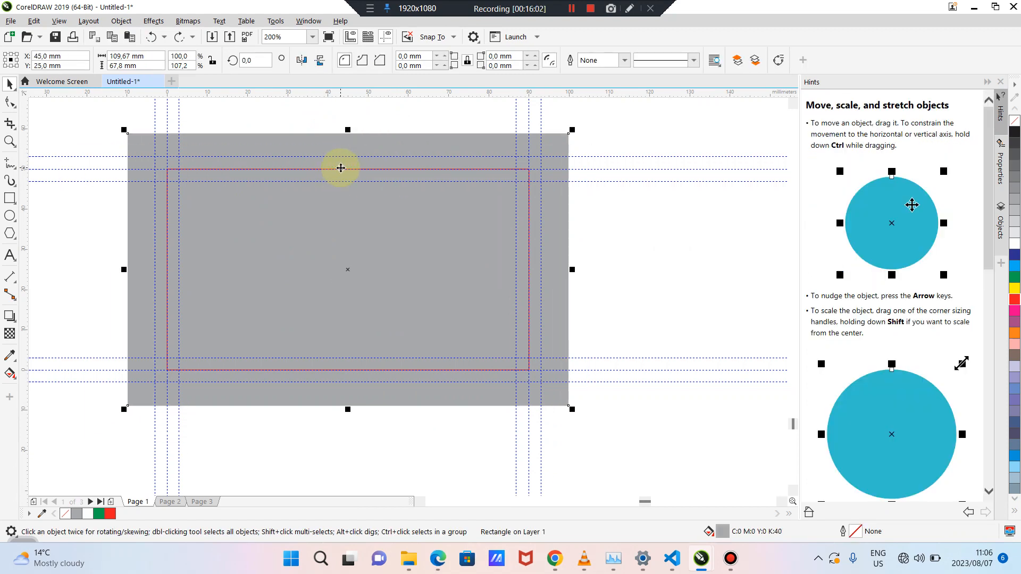
{"action": "left_click", "coordinate": [124, 174]}
{"action": "scroll", "coordinate": [124, 172], "scroll_direction": "up", "scroll_amount": 2}
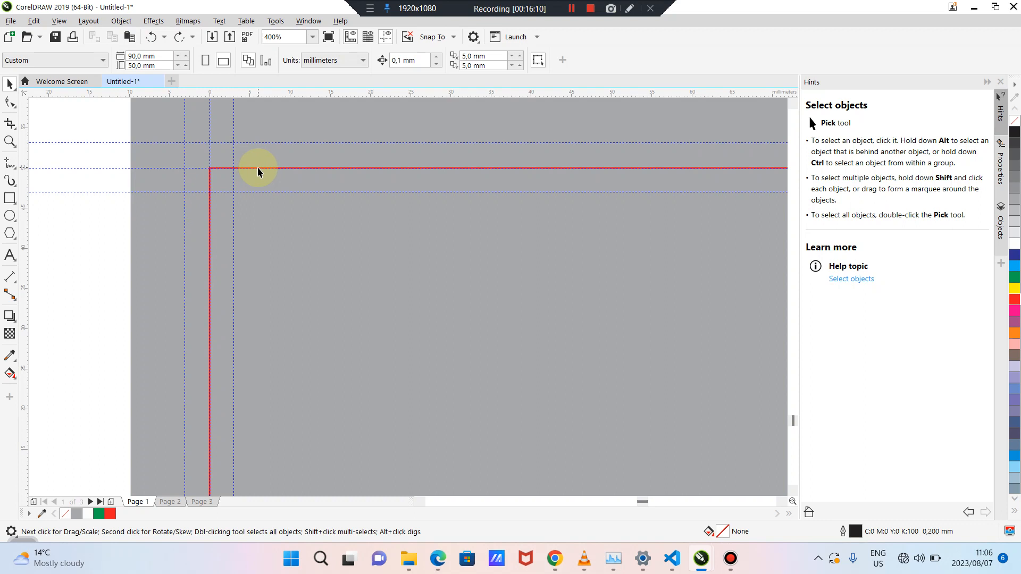
{"action": "scroll", "coordinate": [258, 167], "scroll_direction": "down", "scroll_amount": 2}
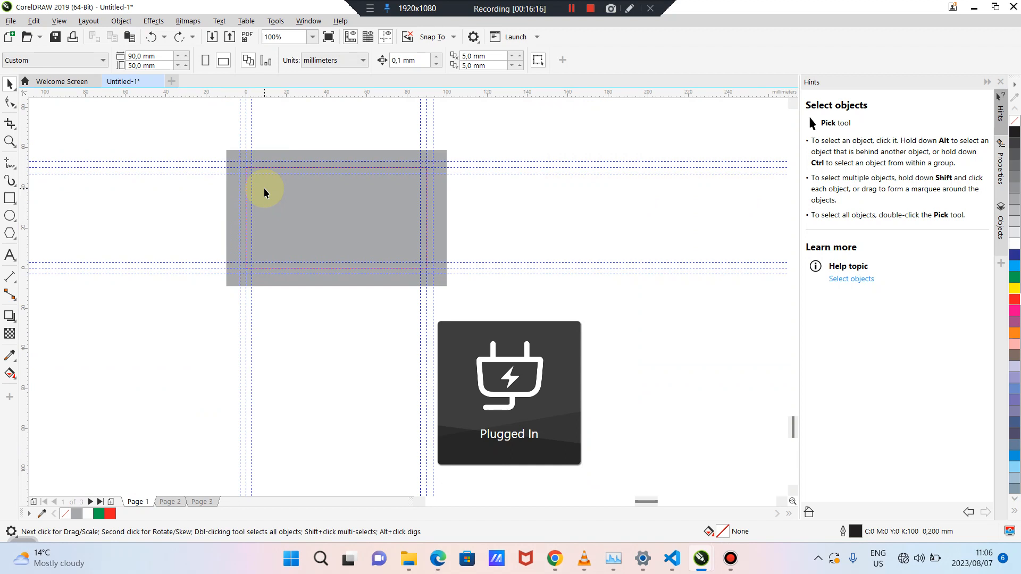
{"action": "scroll", "coordinate": [221, 195], "scroll_direction": "up", "scroll_amount": 1}
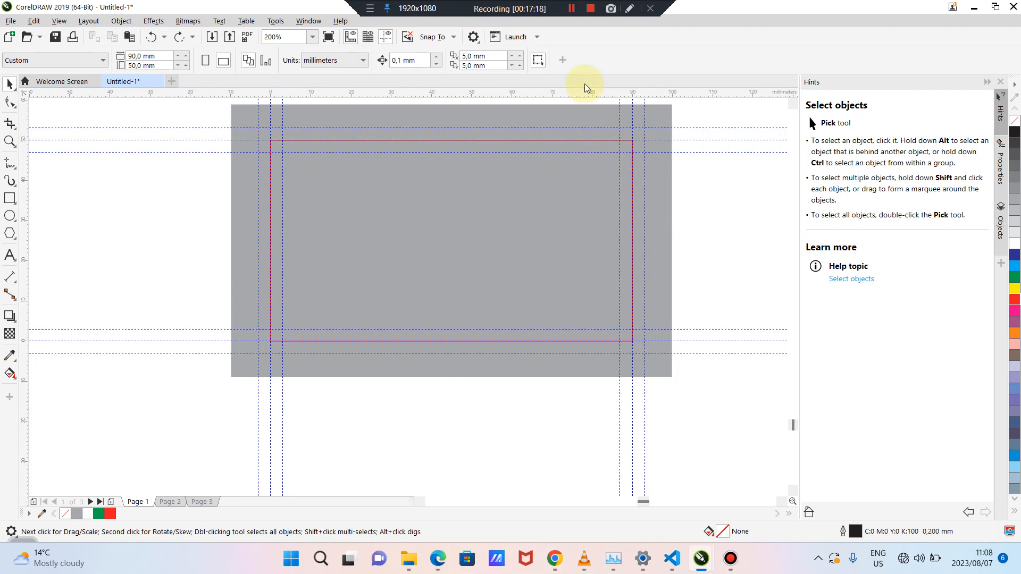
{"action": "left_click", "coordinate": [572, 9]}
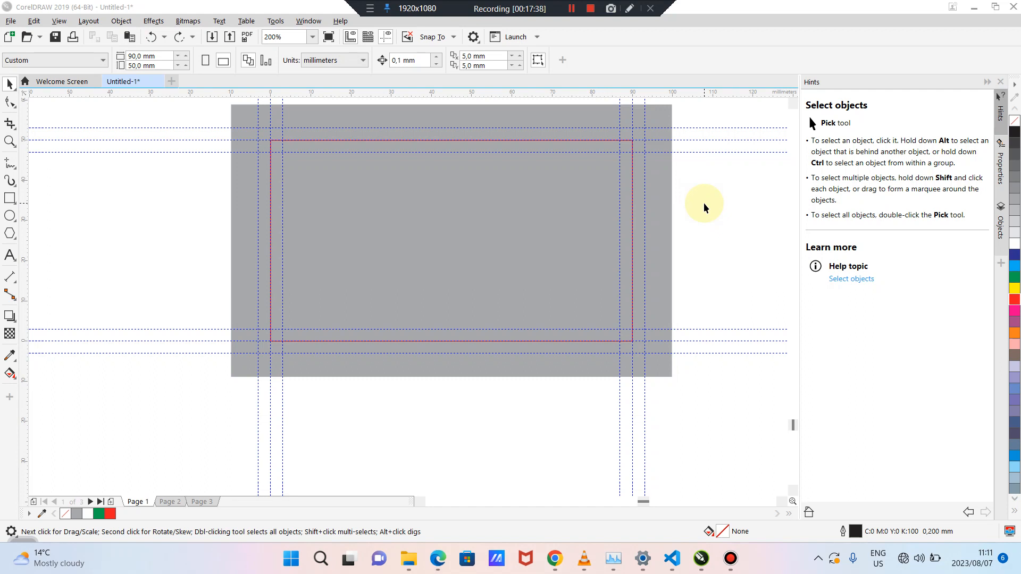
Draw a thin bar, fill it 60% Black without outline, and move it lower inside the frame
{"action": "left_click", "coordinate": [10, 198]}
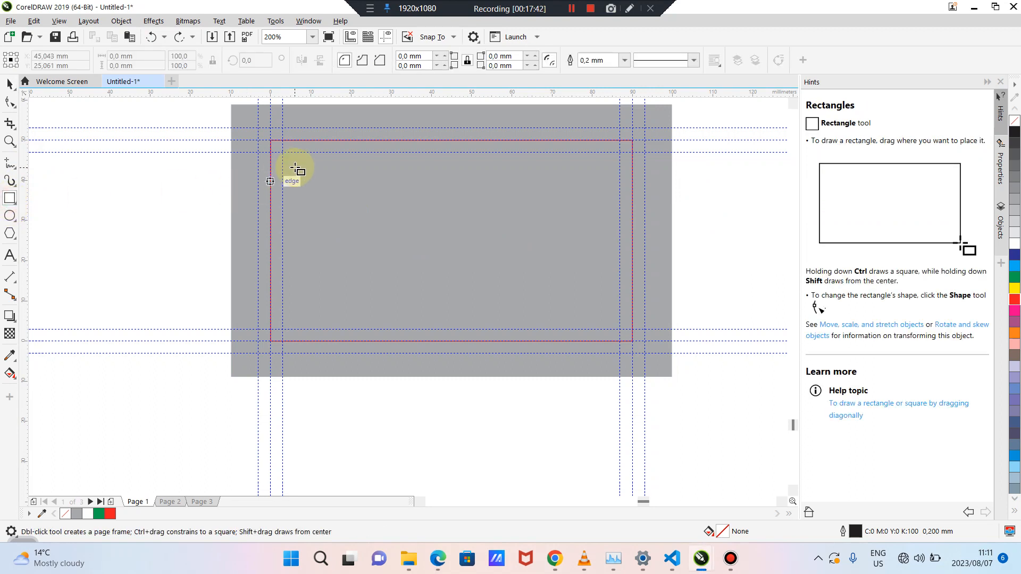
{"action": "left_click_drag", "start_coordinate": [291, 158], "coordinate": [445, 181]}
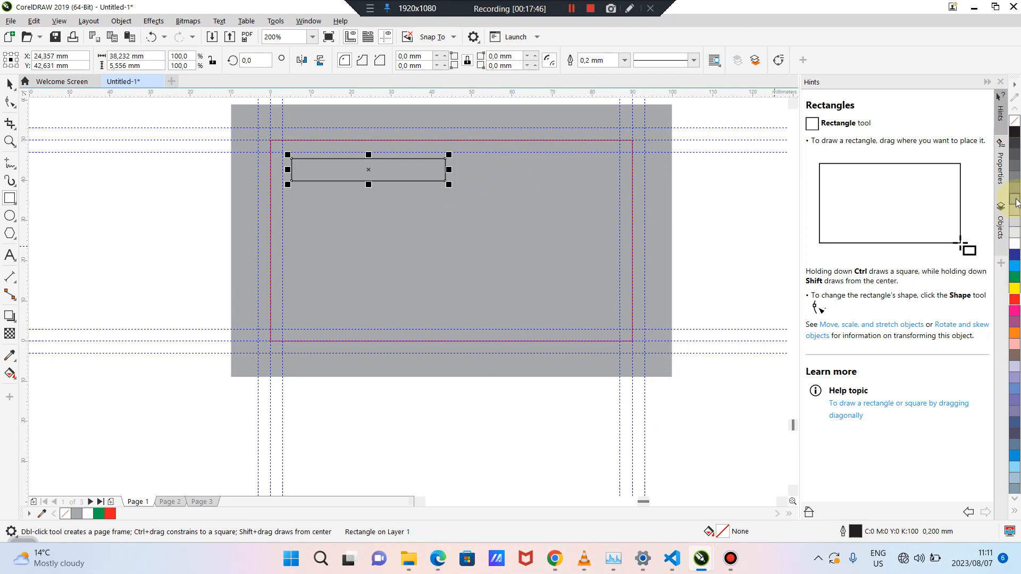
{"action": "left_click", "coordinate": [1017, 177]}
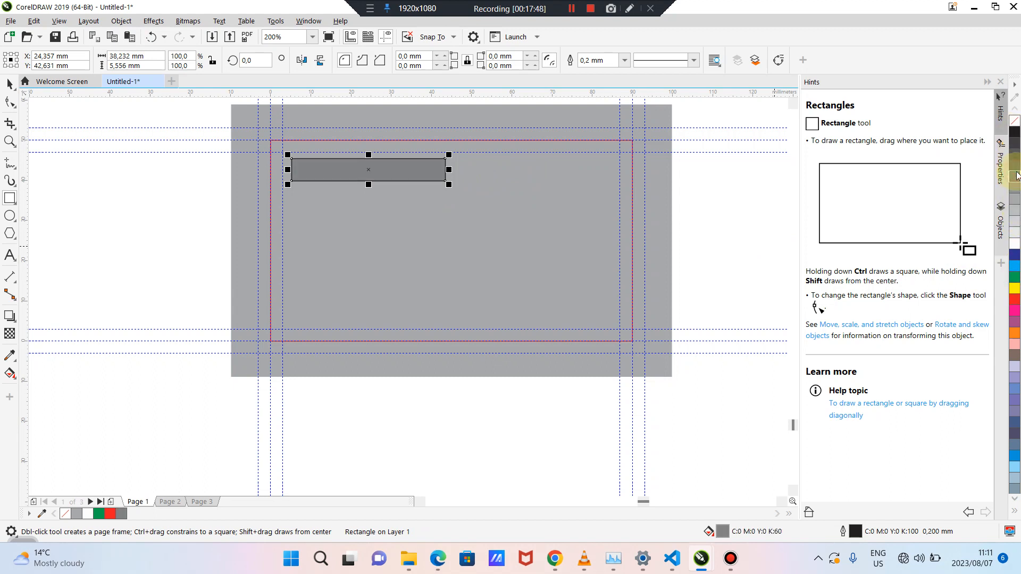
{"action": "left_click", "coordinate": [1017, 169]}
{"action": "right_click", "coordinate": [1016, 127]}
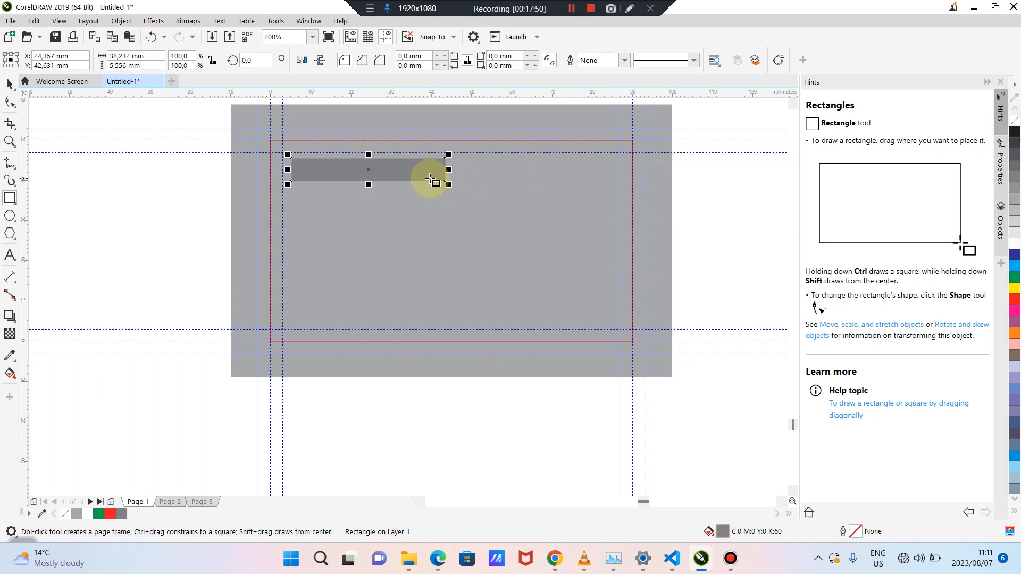
{"action": "left_click", "coordinate": [366, 171]}
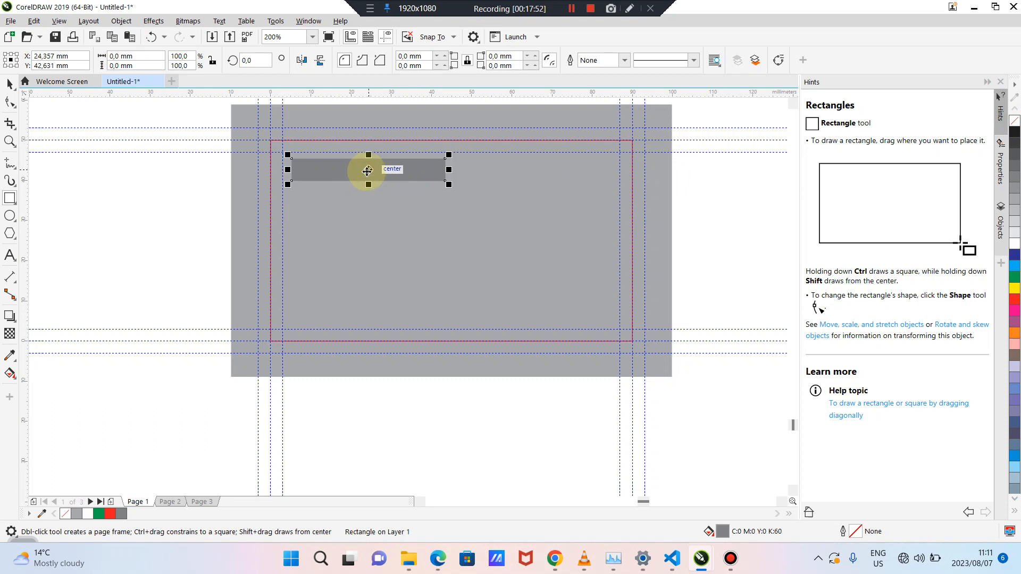
{"action": "left_click_drag", "start_coordinate": [366, 171], "coordinate": [363, 215]}
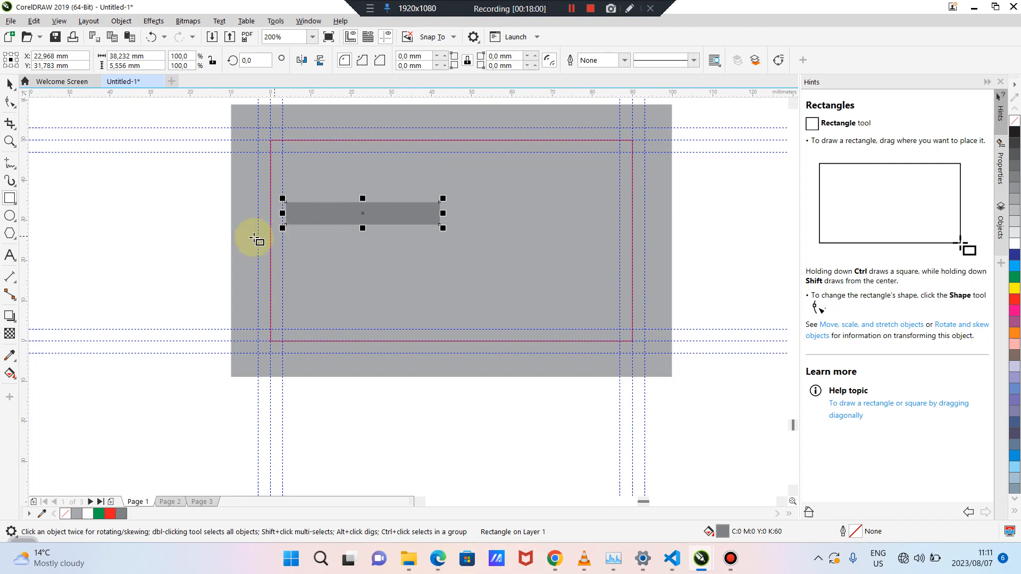
Undo the dark bar's last move and drag a copy of the grey bar lower on the card
{"action": "left_click", "coordinate": [187, 239]}
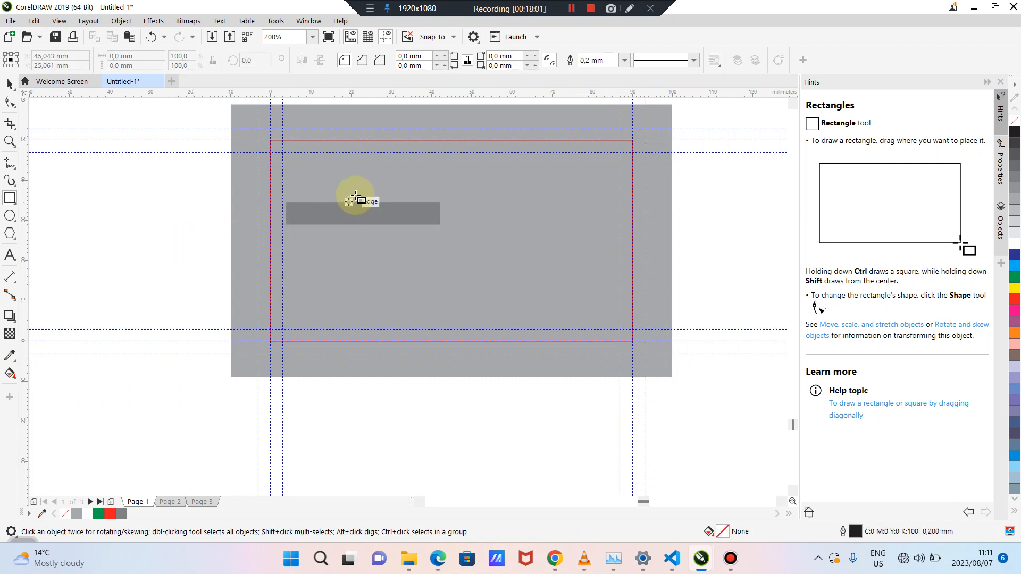
{"action": "left_click", "coordinate": [10, 83]}
{"action": "key", "text": "ctrl+z"}
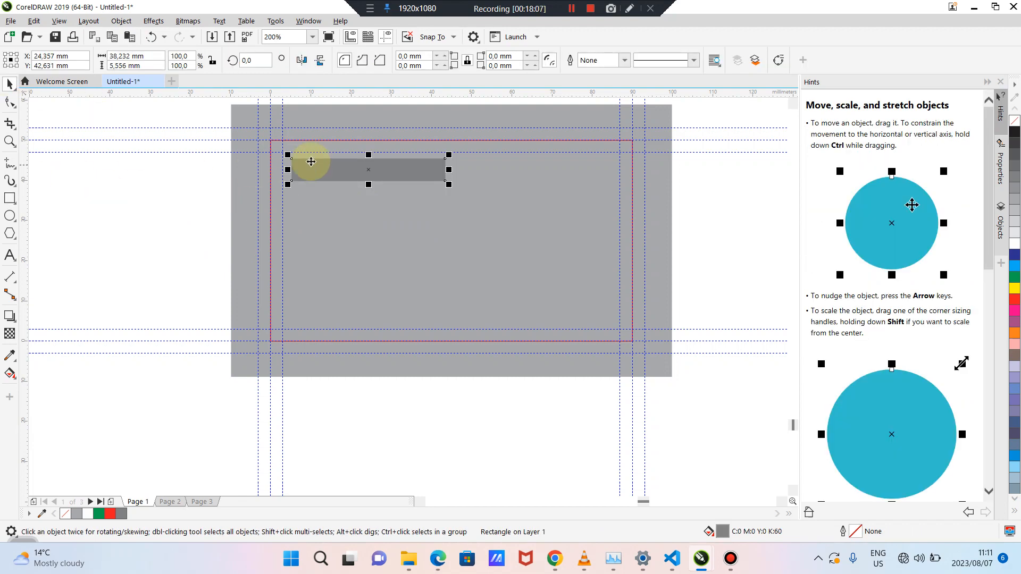
{"action": "left_click_drag", "start_coordinate": [311, 161], "coordinate": [372, 275]}
Duplicate the top grey bar with Ctrl+D and place the copy just below the large grey block
{"action": "left_click", "coordinate": [384, 171]}
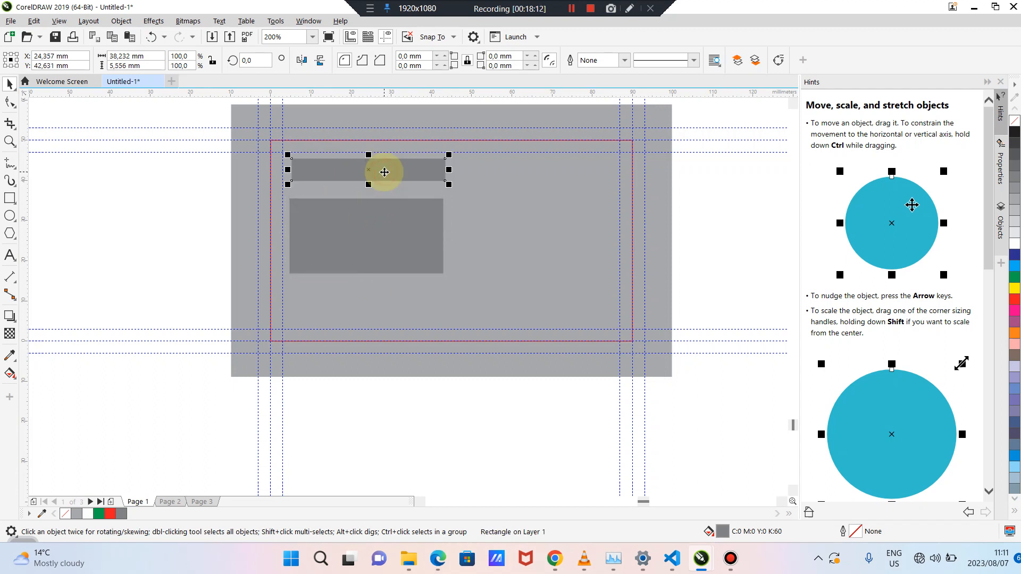
{"action": "key", "text": "ctrl+d"}
{"action": "left_click_drag", "start_coordinate": [407, 144], "coordinate": [353, 280]}
{"action": "scroll", "coordinate": [383, 292], "scroll_direction": "up", "scroll_amount": 2}
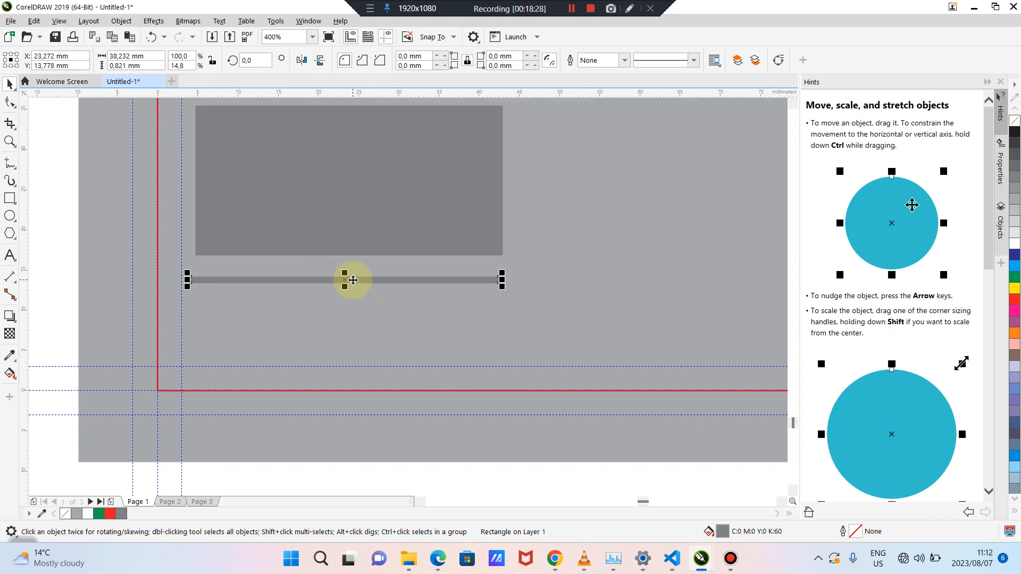
Put a second copy of the thin strip directly beneath the first one, under the large block
{"action": "key", "text": "ctrl+d"}
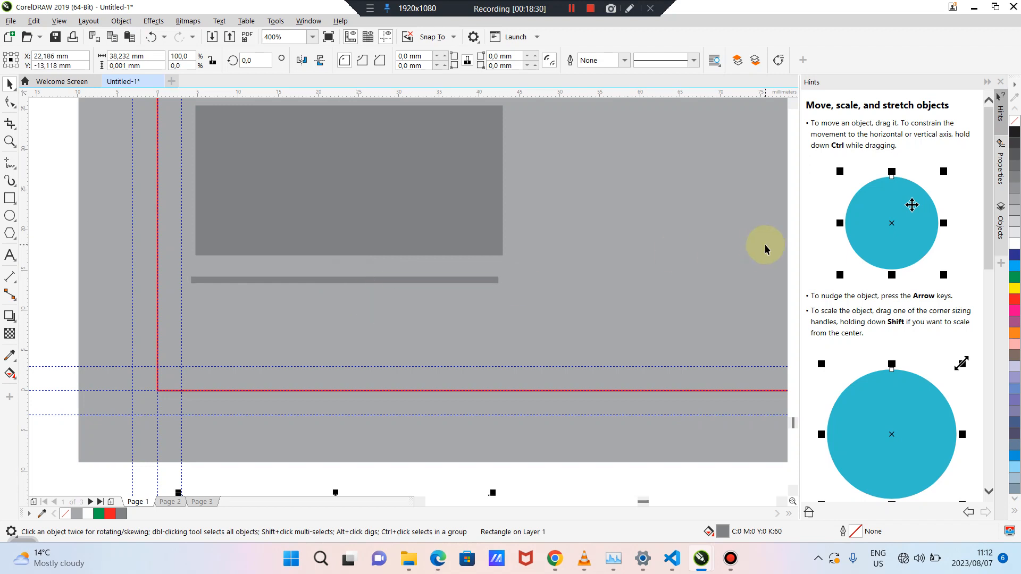
{"action": "scroll", "coordinate": [697, 262], "scroll_direction": "down", "scroll_amount": 1}
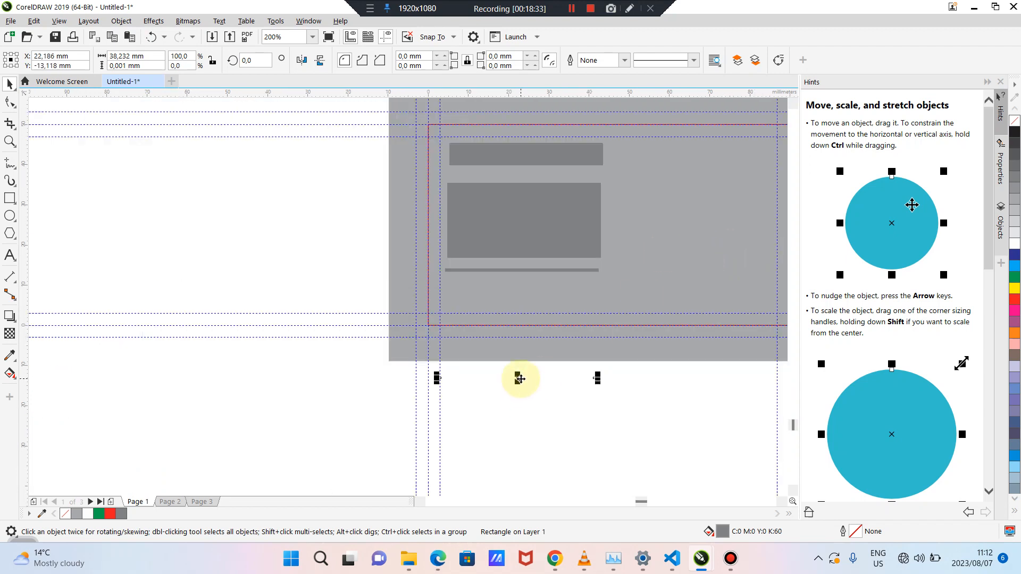
{"action": "left_click_drag", "start_coordinate": [518, 377], "coordinate": [524, 291]}
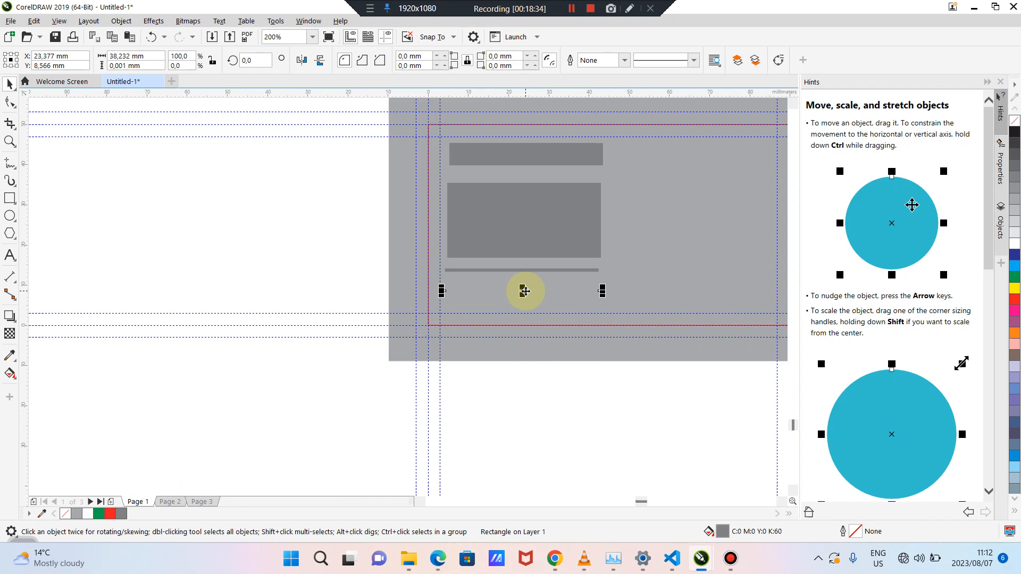
{"action": "left_click", "coordinate": [526, 291]}
{"action": "left_click", "coordinate": [522, 274]}
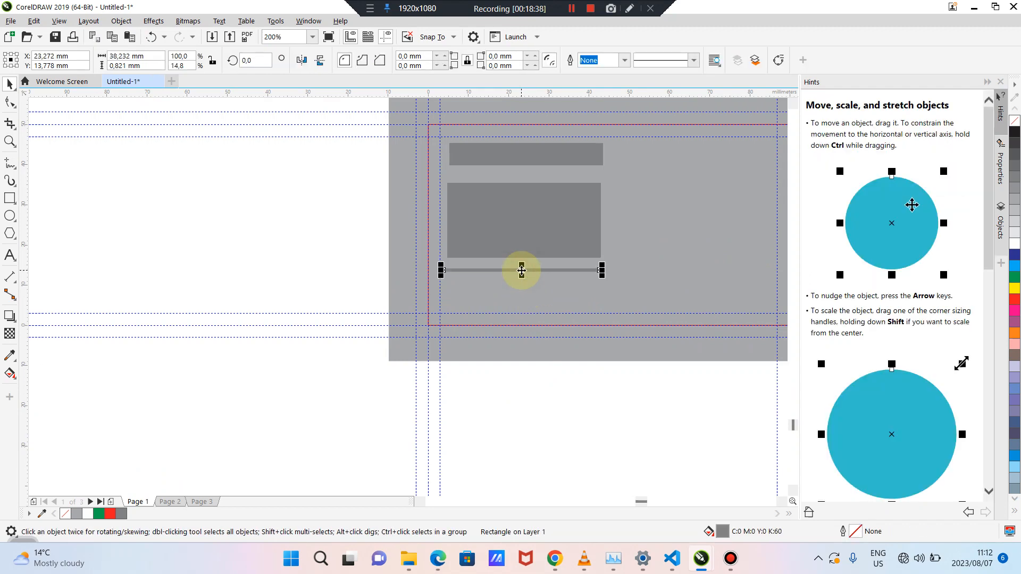
{"action": "scroll", "coordinate": [522, 271], "scroll_direction": "up", "scroll_amount": 2}
{"action": "left_click_drag", "start_coordinate": [522, 270], "coordinate": [521, 285]}
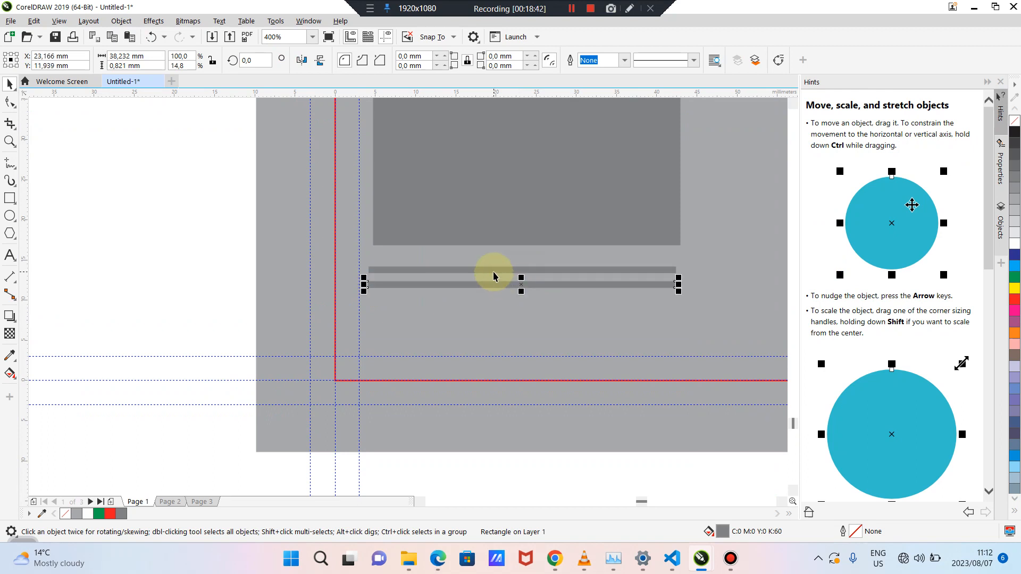
Select both thin strips and the large block, then align the strips flush with the block's edges
{"action": "left_click", "coordinate": [494, 270], "text": "shift"}
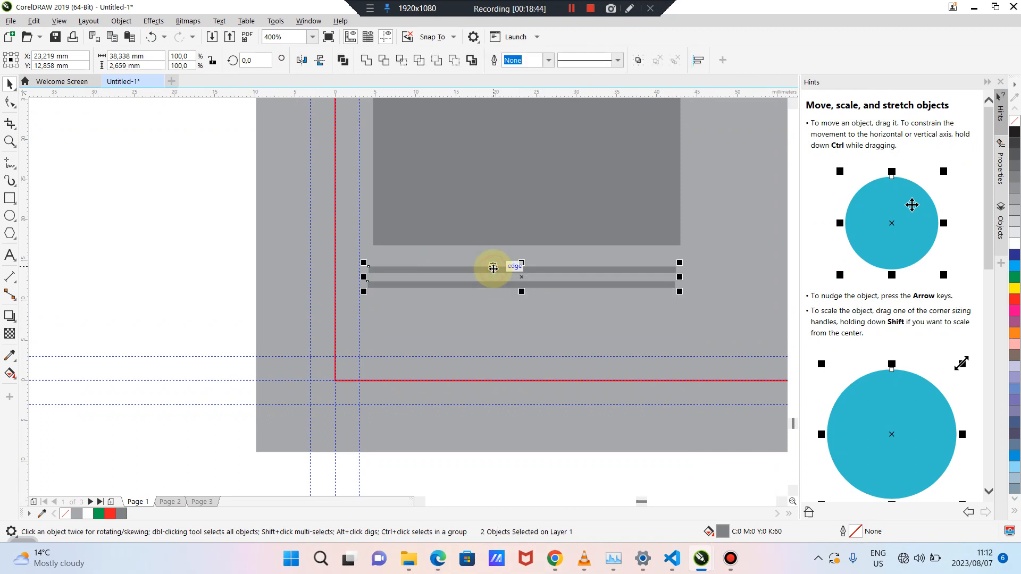
{"action": "left_click", "coordinate": [235, 234]}
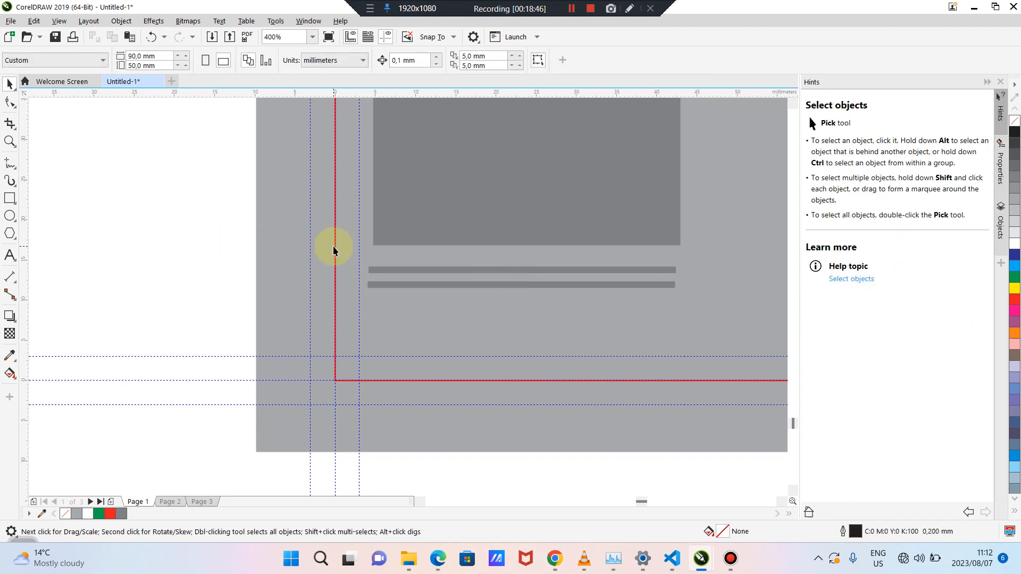
{"action": "left_click", "coordinate": [381, 269]}
{"action": "left_click", "coordinate": [406, 285], "text": "shift"}
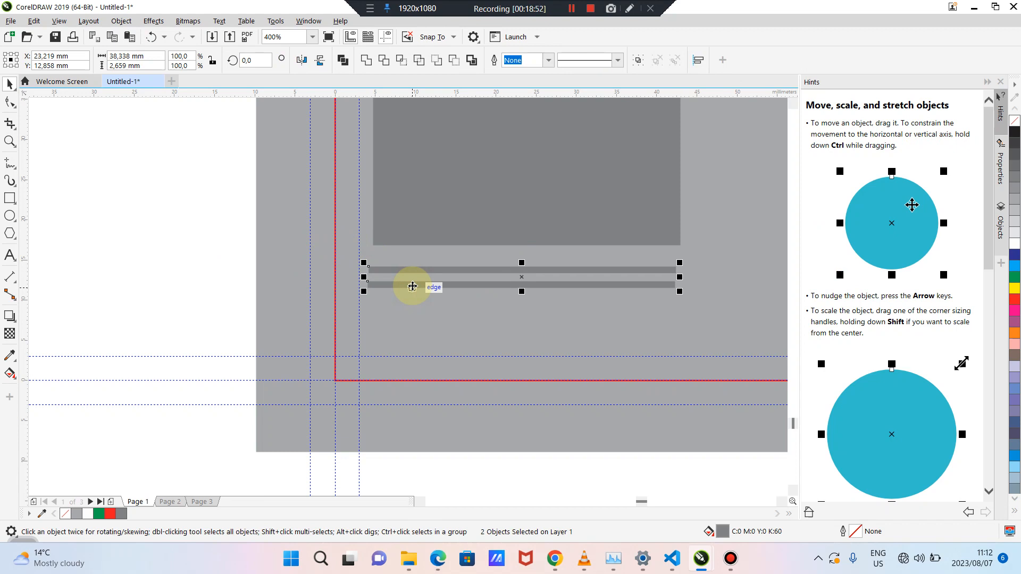
{"action": "left_click", "coordinate": [457, 230], "text": "shift"}
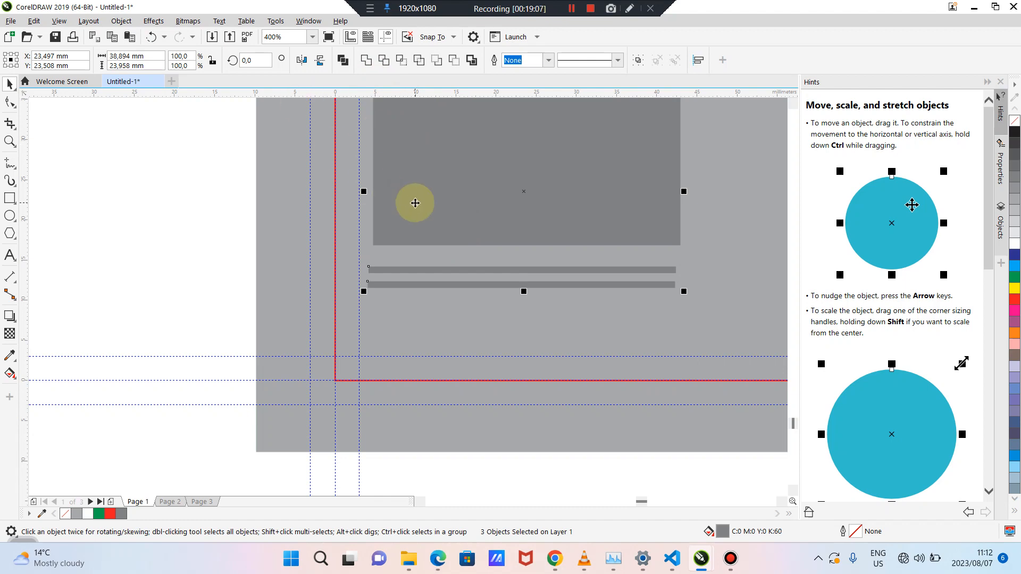
{"action": "key", "text": "e"}
{"action": "left_click", "coordinate": [202, 230]}
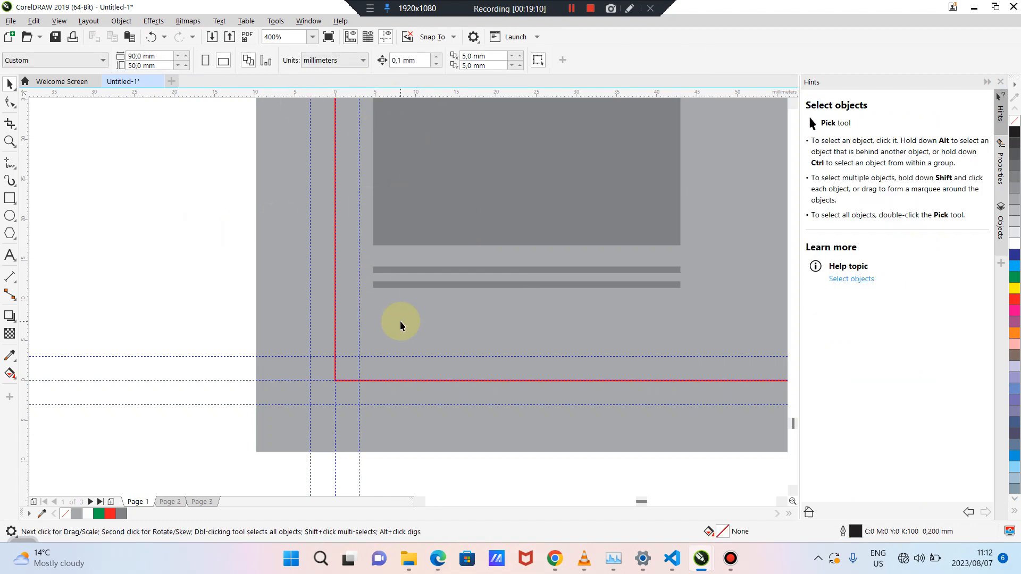
Place a copy of the large grey block in the card's right half
{"action": "scroll", "coordinate": [400, 321], "scroll_direction": "down", "scroll_amount": 2}
{"action": "left_click", "coordinate": [448, 404]}
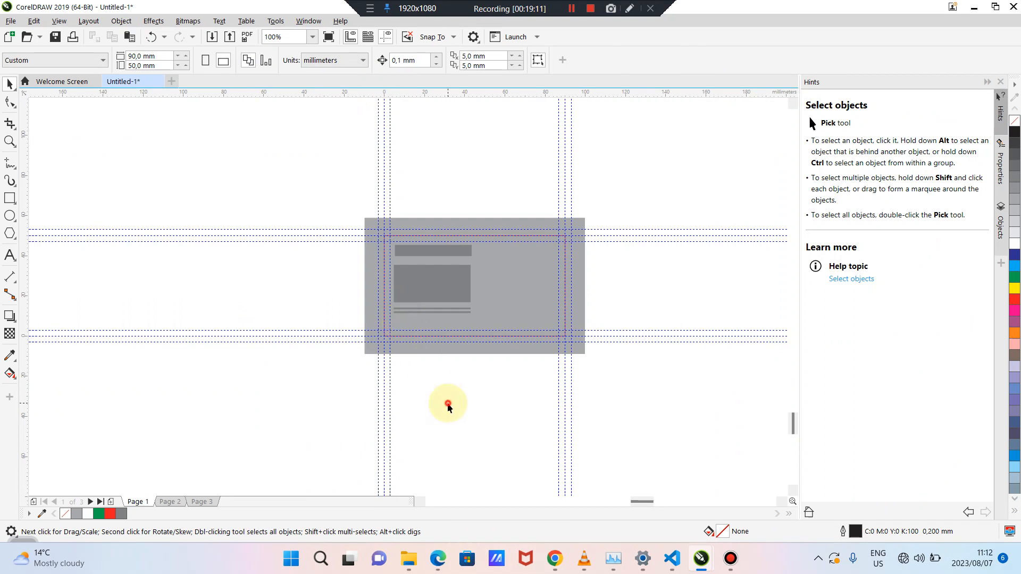
{"action": "scroll", "coordinate": [448, 403], "scroll_direction": "up", "scroll_amount": 1}
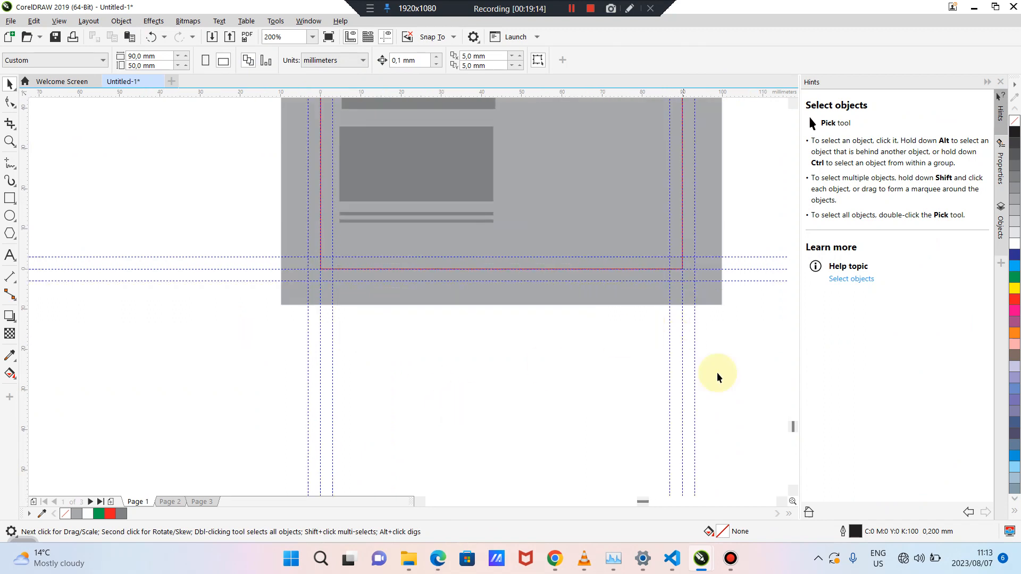
{"action": "left_click_drag", "start_coordinate": [792, 429], "coordinate": [793, 424]}
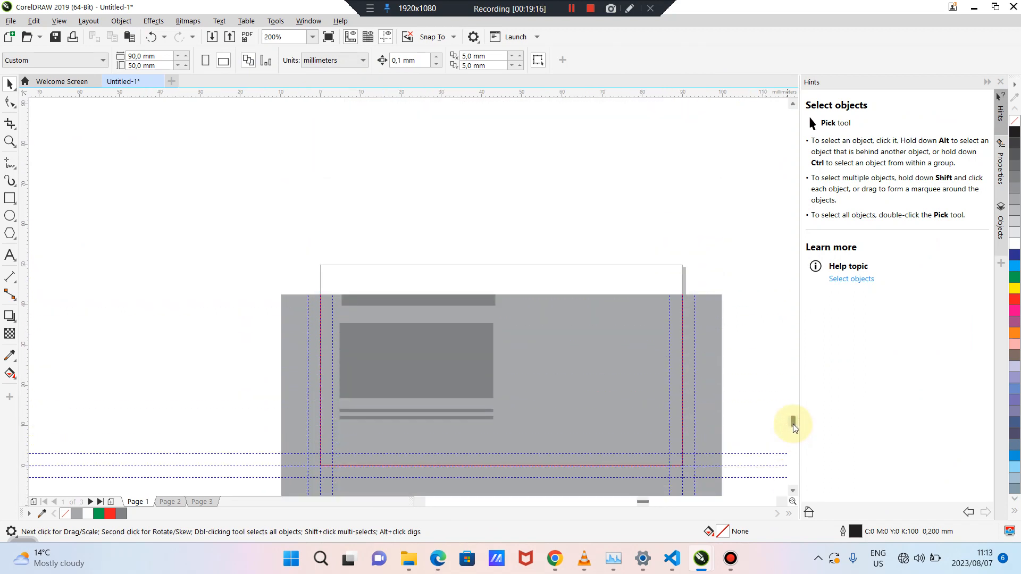
{"action": "left_click", "coordinate": [476, 214]}
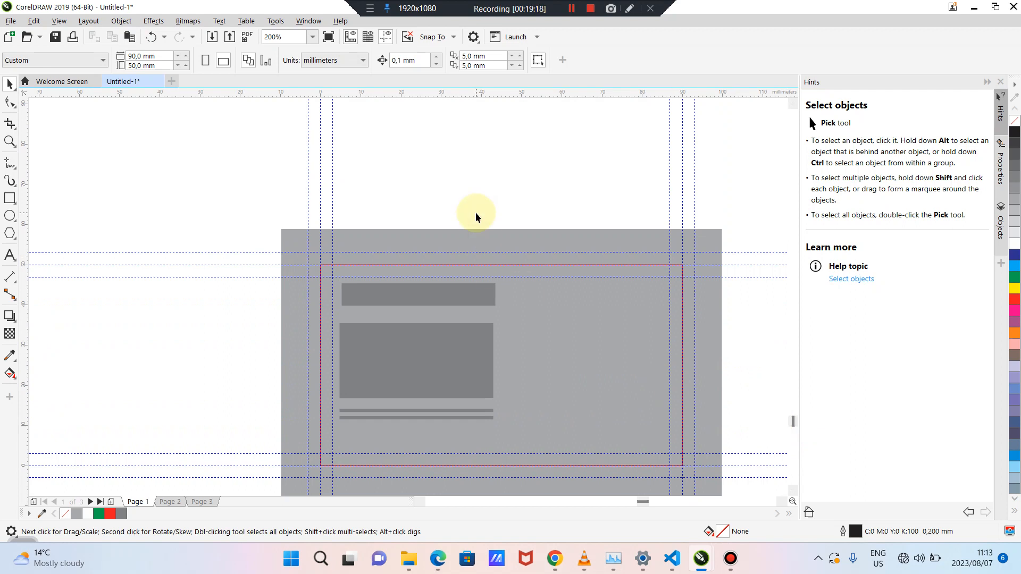
{"action": "left_click", "coordinate": [412, 367]}
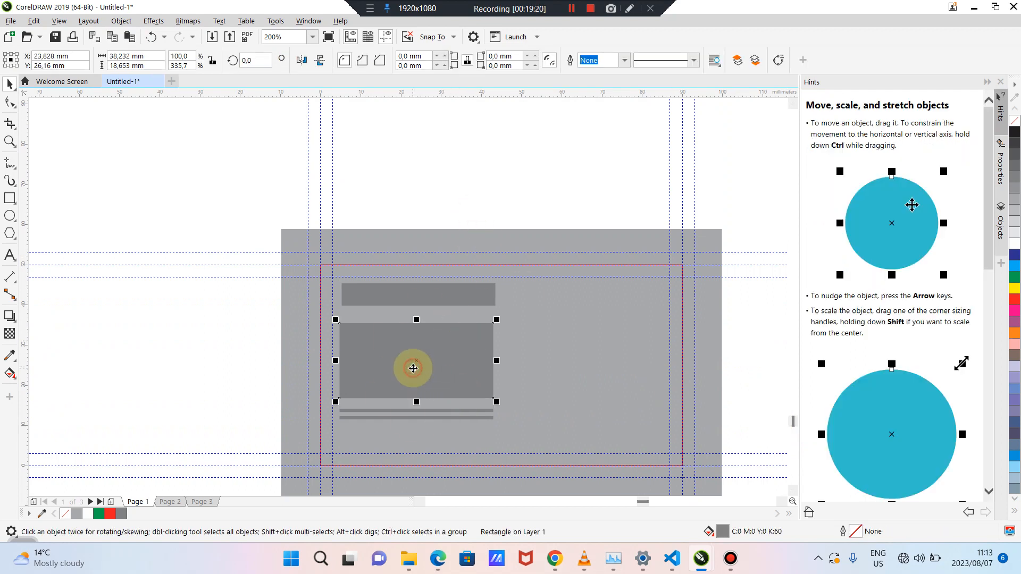
{"action": "left_click_drag", "start_coordinate": [399, 362], "coordinate": [560, 366]}
{"action": "key", "text": "ctrl+z"}
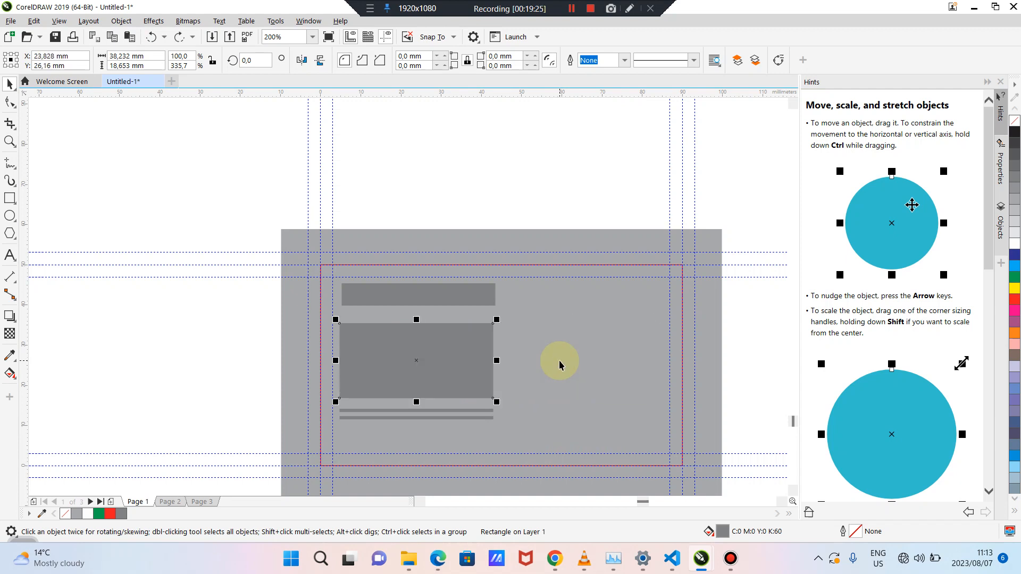
{"action": "left_click_drag", "start_coordinate": [447, 360], "coordinate": [609, 360]}
Stretch the right block up to the top bar's level and down past the thin lines
{"action": "left_click_drag", "start_coordinate": [579, 322], "coordinate": [576, 283]}
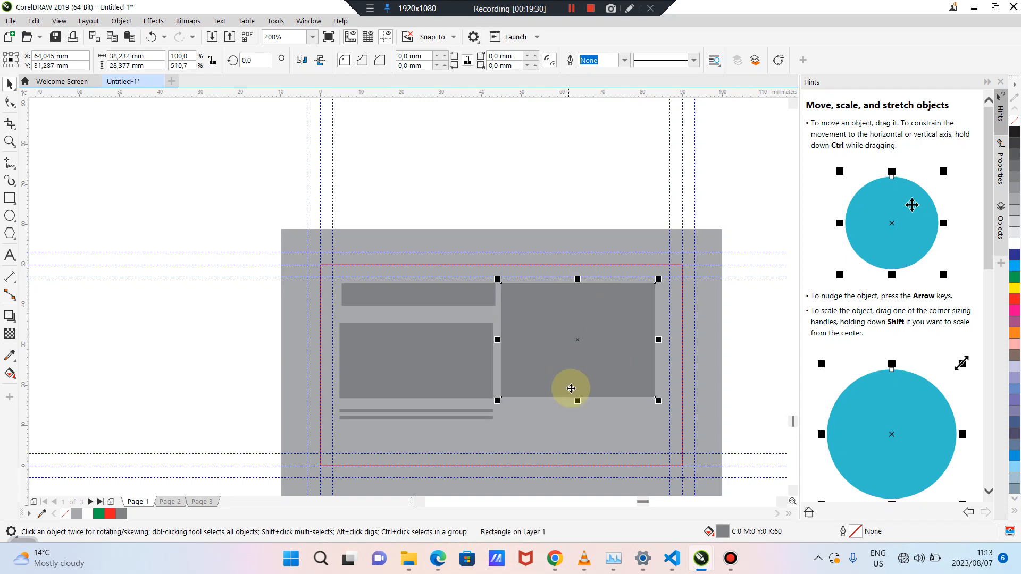
{"action": "left_click_drag", "start_coordinate": [579, 400], "coordinate": [579, 420]}
{"action": "left_click", "coordinate": [514, 198]}
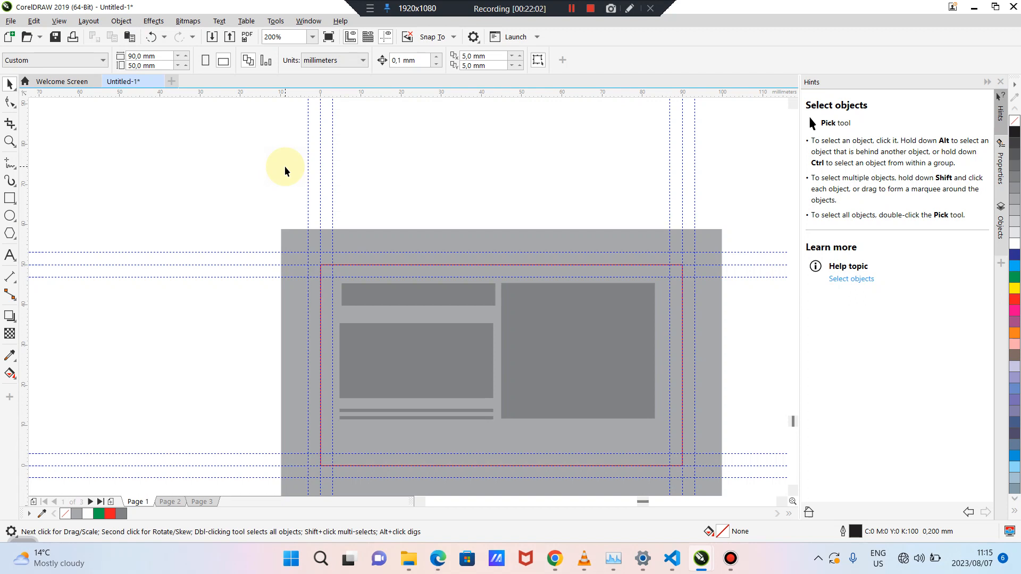
Marquee-select all five wireframe shapes and shift them down to centre them in the red frame
{"action": "left_click_drag", "start_coordinate": [257, 165], "coordinate": [632, 408]}
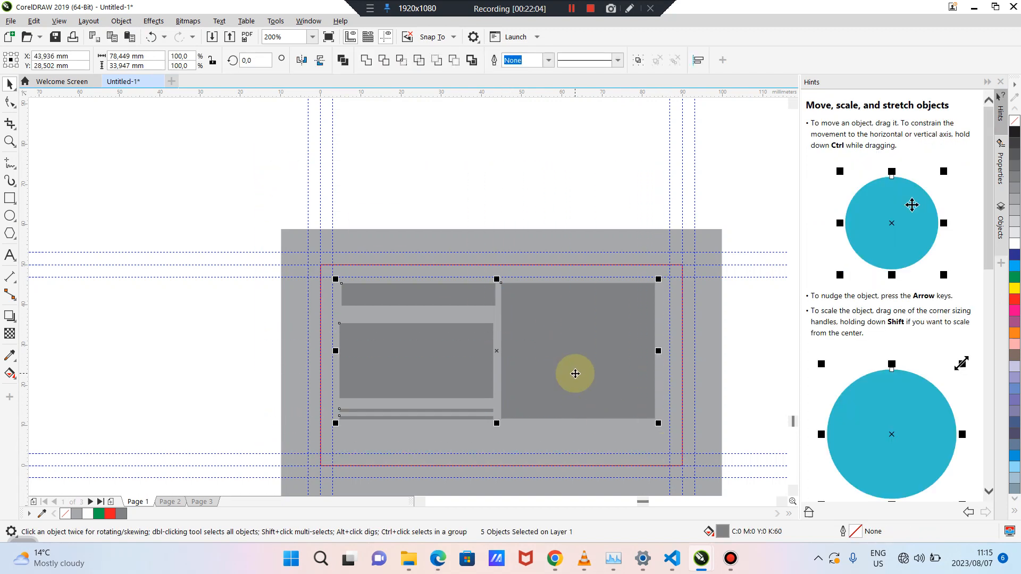
{"action": "left_click_drag", "start_coordinate": [559, 346], "coordinate": [562, 360]}
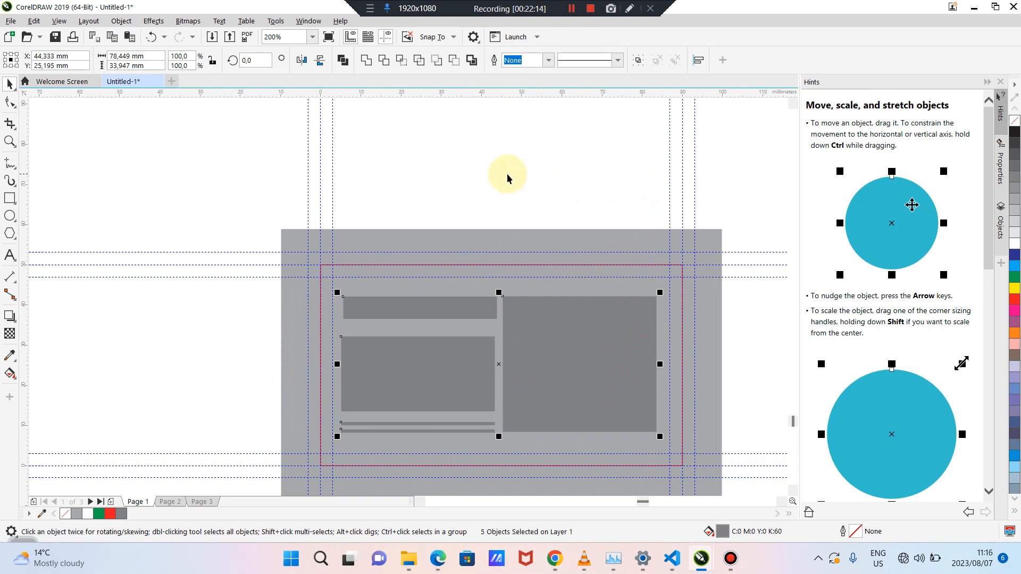
{"action": "left_click", "coordinate": [508, 176]}
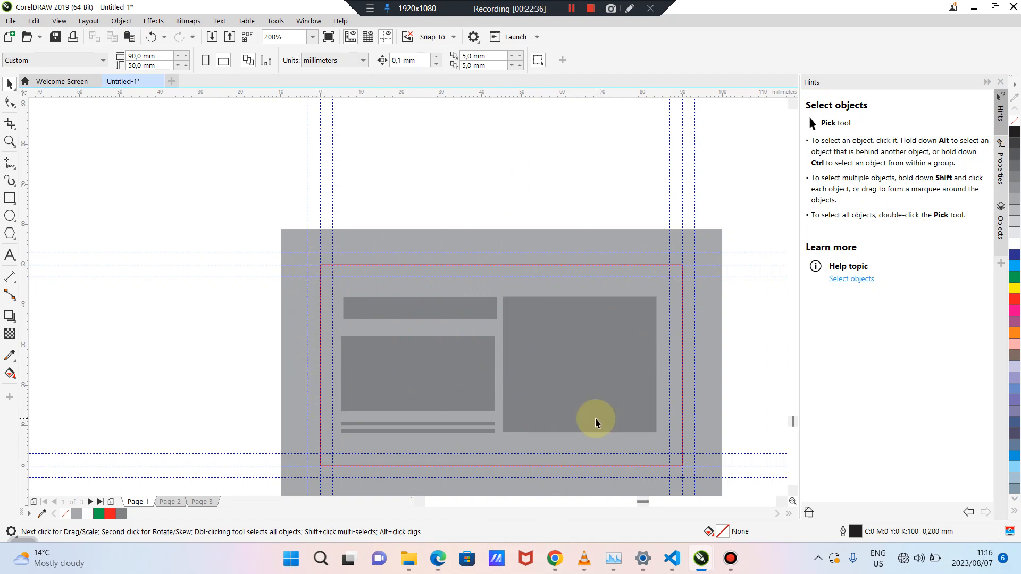
Add a vertical guide at the card's midpoint, then delete it again
{"action": "left_click_drag", "start_coordinate": [21, 268], "coordinate": [501, 372]}
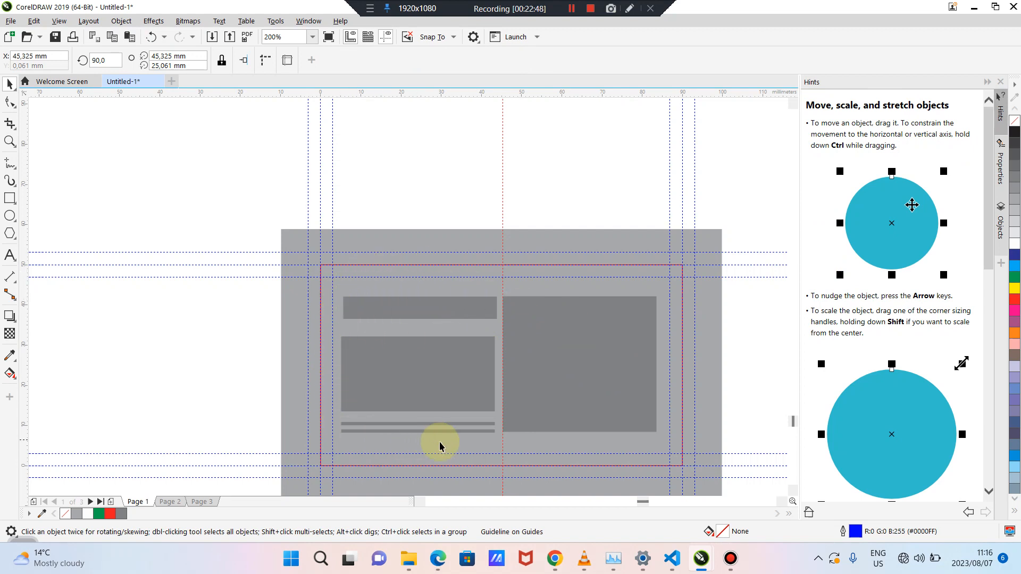
{"action": "left_click", "coordinate": [503, 237]}
{"action": "key", "text": "Delete"}
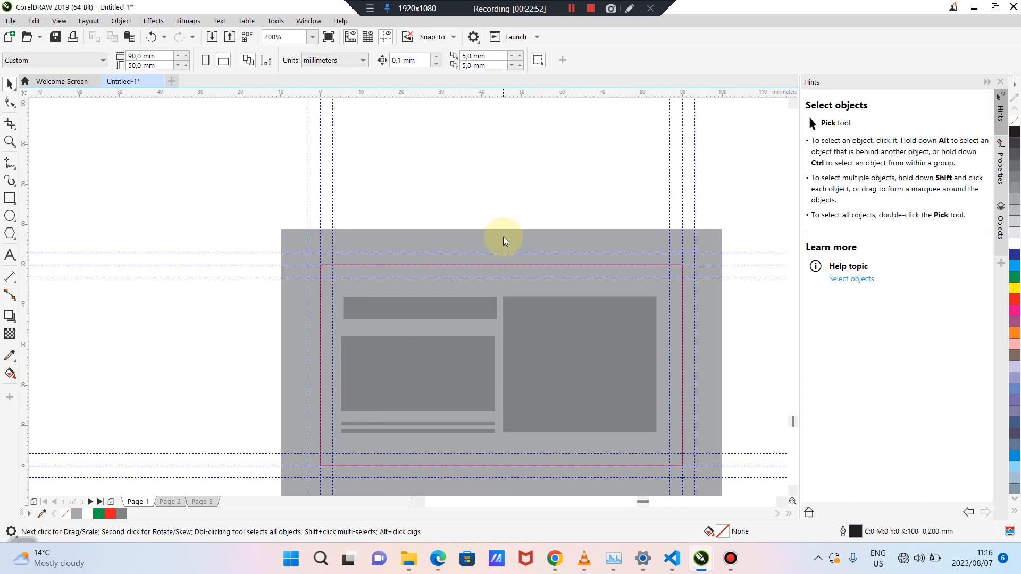
Lower the right grey block's top edge to match the left block's top
{"action": "left_click", "coordinate": [523, 331]}
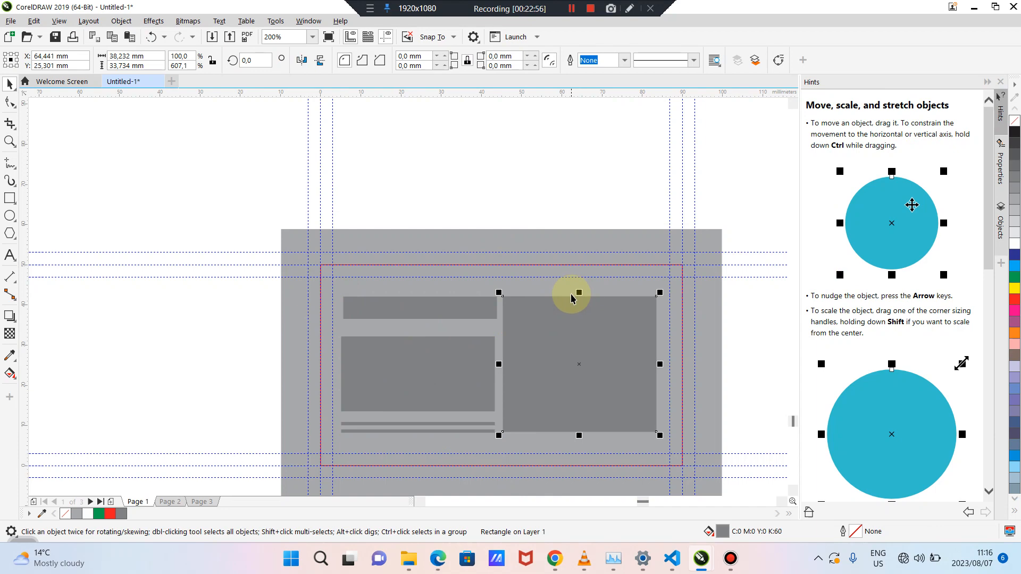
{"action": "left_click", "coordinate": [561, 189]}
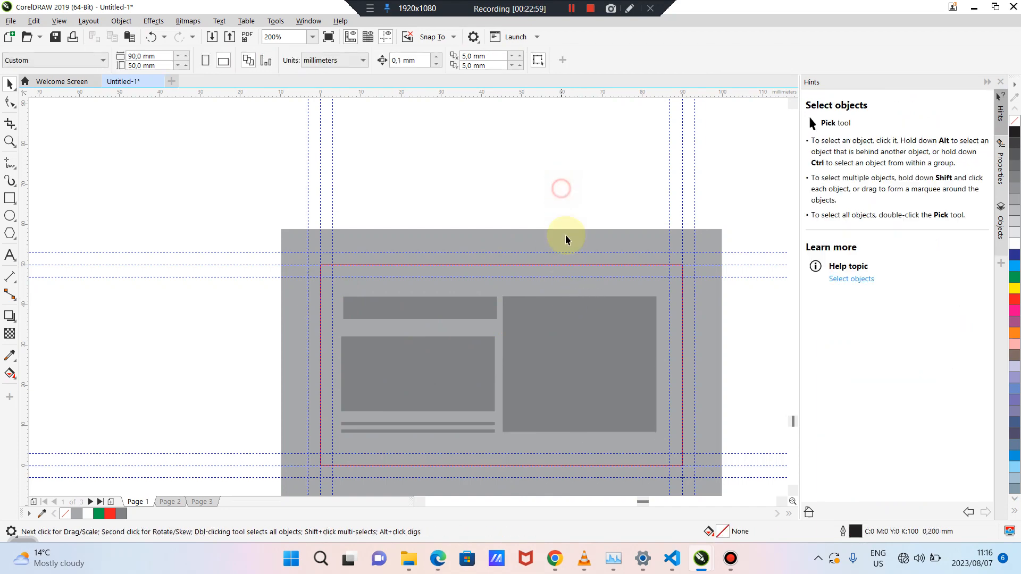
{"action": "left_click", "coordinate": [559, 314]}
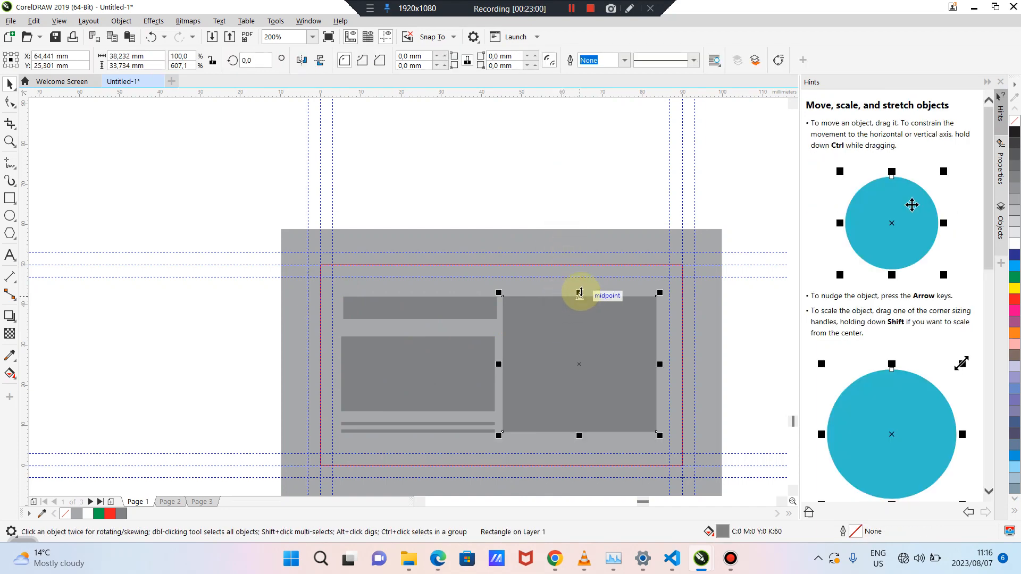
{"action": "left_click_drag", "start_coordinate": [579, 292], "coordinate": [579, 334]}
Stretch the top grey bar so it spans the full width above both columns
{"action": "left_click", "coordinate": [490, 307]}
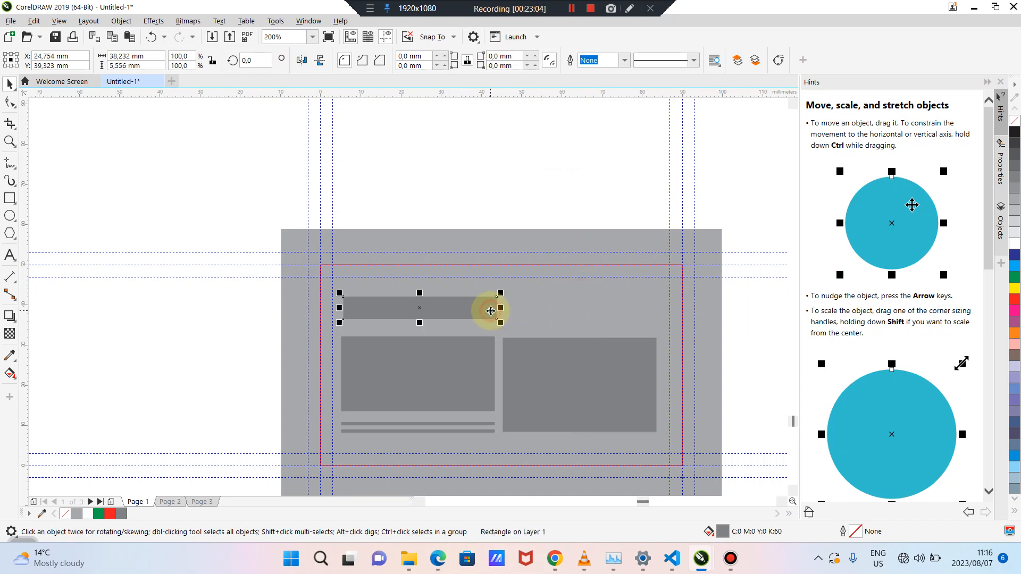
{"action": "left_click_drag", "start_coordinate": [498, 307], "coordinate": [656, 305]}
{"action": "left_click", "coordinate": [581, 170]}
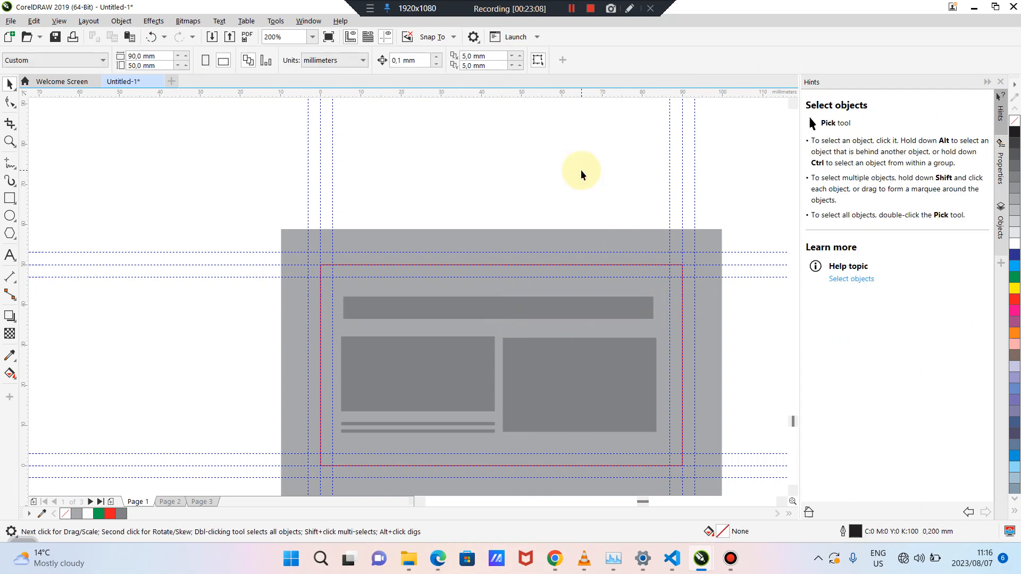
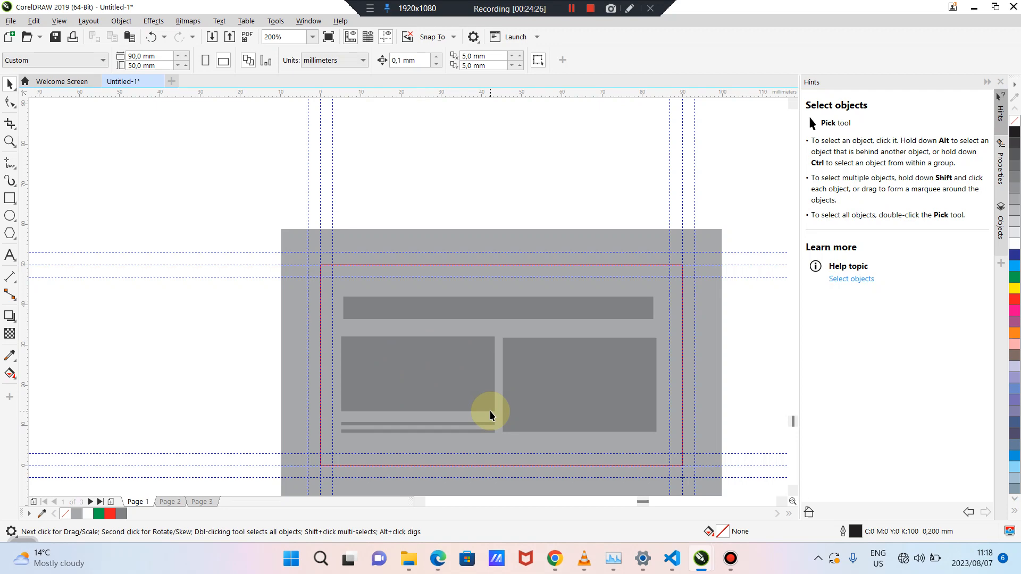
Delete the five placeholder rectangles inside the card, keeping only the grey background
{"action": "left_click", "coordinate": [422, 351]}
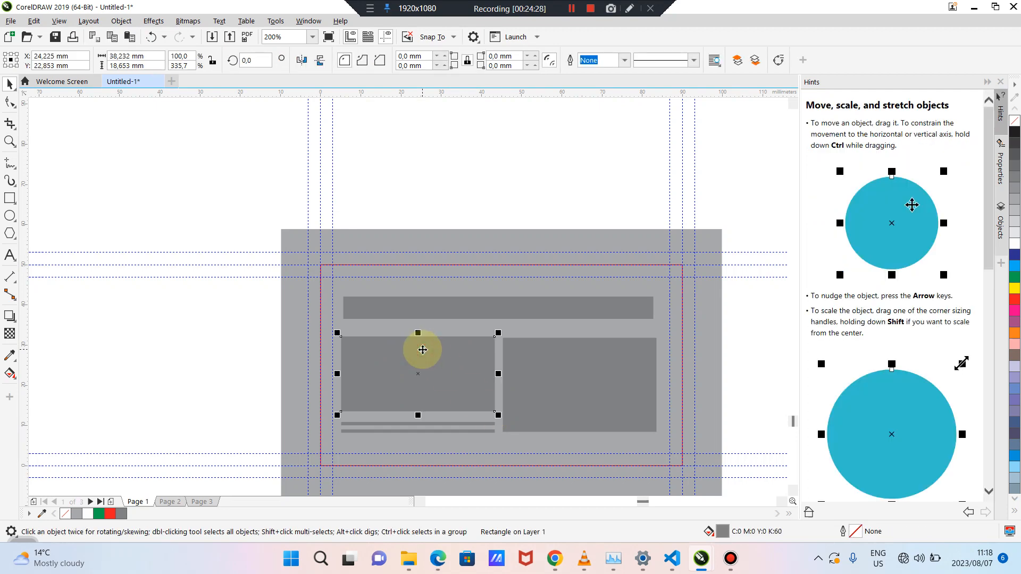
{"action": "left_click", "coordinate": [255, 342]}
{"action": "scroll", "coordinate": [413, 350], "scroll_direction": "down", "scroll_amount": 1}
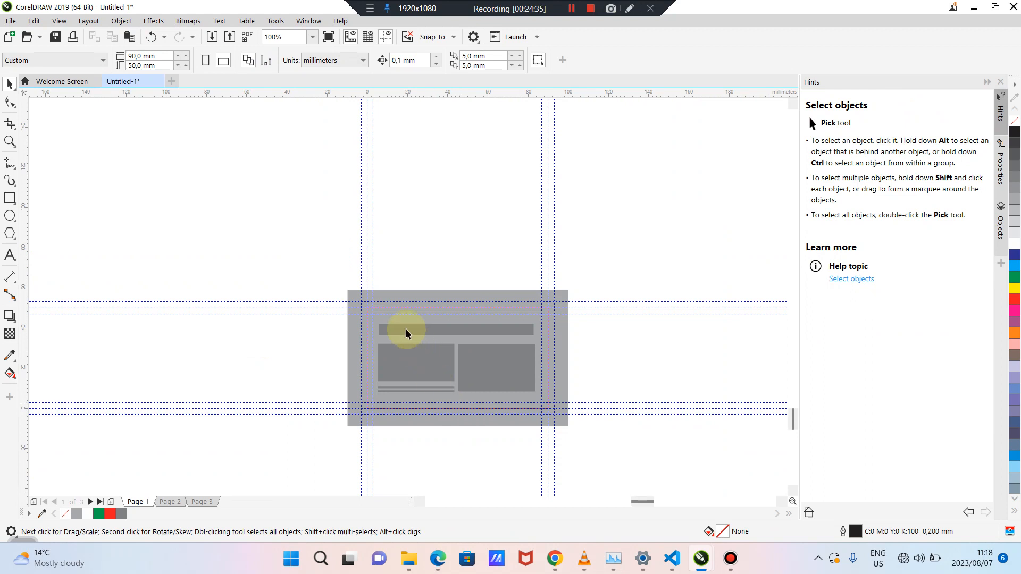
{"action": "left_click_drag", "start_coordinate": [340, 262], "coordinate": [542, 414]}
{"action": "key", "text": "Delete"}
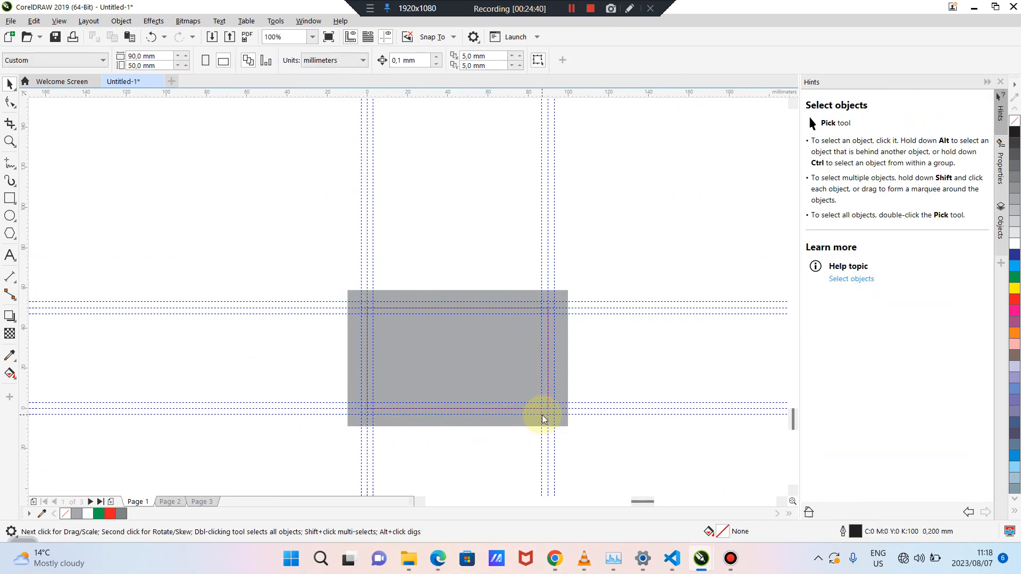
{"action": "scroll", "coordinate": [544, 418], "scroll_direction": "up", "scroll_amount": 2}
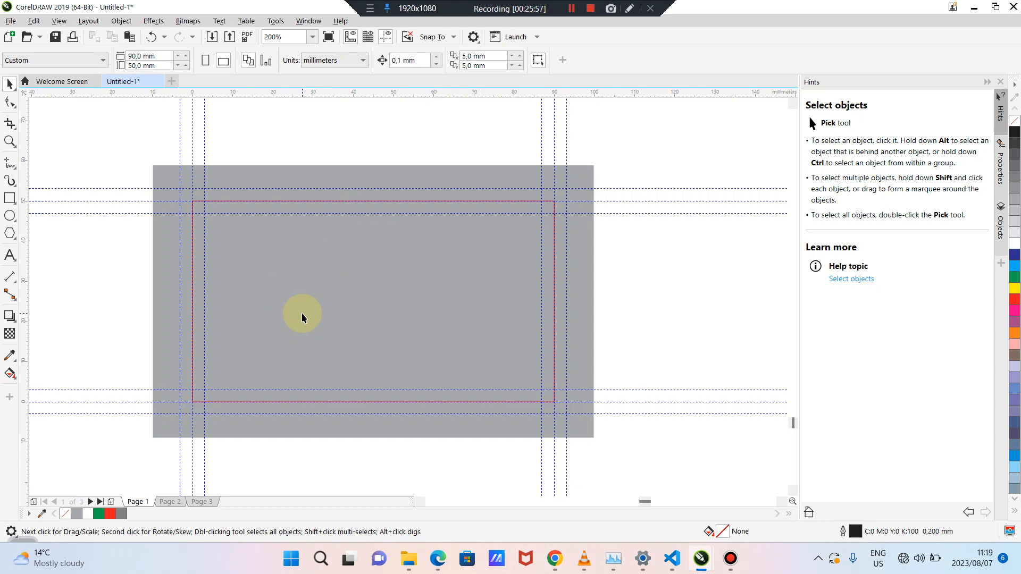
{"action": "scroll", "coordinate": [302, 313], "scroll_direction": "down", "scroll_amount": 5}
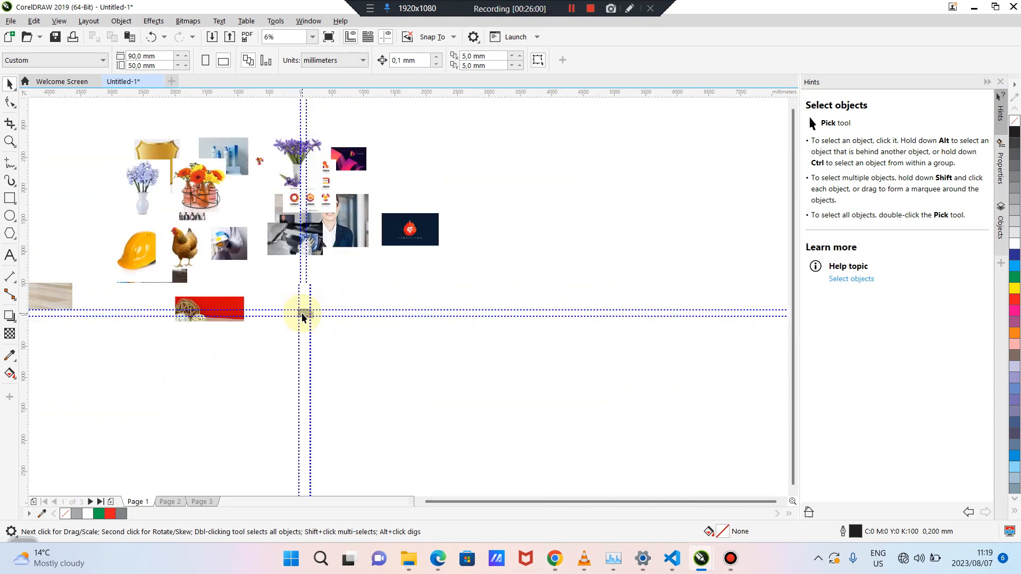
{"action": "scroll", "coordinate": [302, 315], "scroll_direction": "down", "scroll_amount": 1}
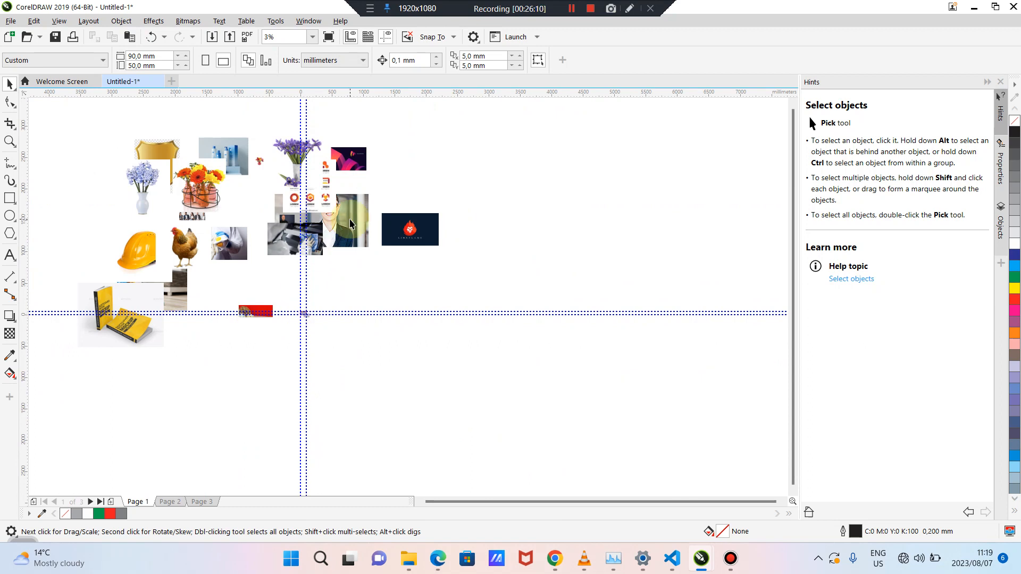
{"action": "scroll", "coordinate": [286, 315], "scroll_direction": "up", "scroll_amount": 8}
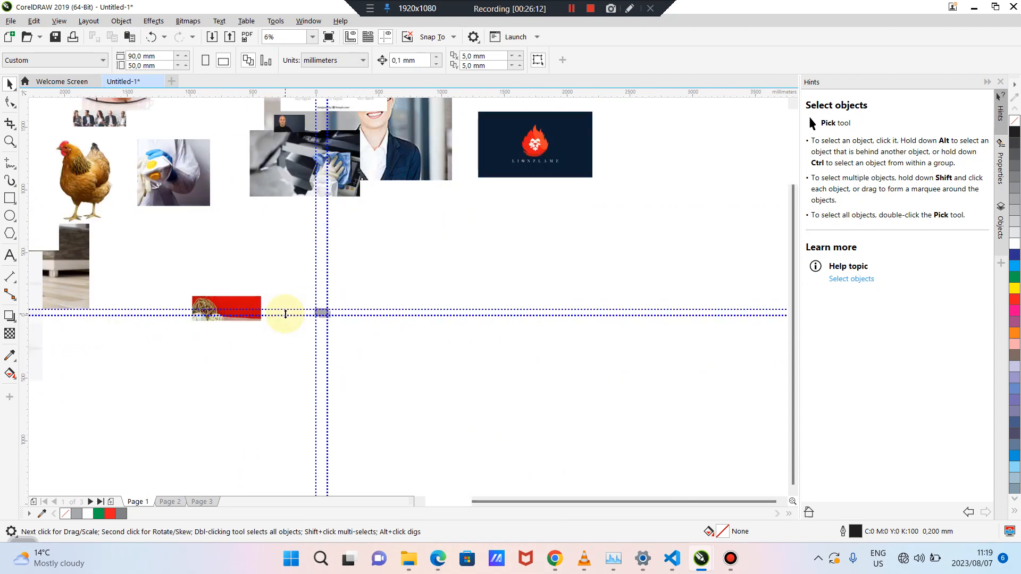
{"action": "scroll", "coordinate": [286, 315], "scroll_direction": "up", "scroll_amount": 2}
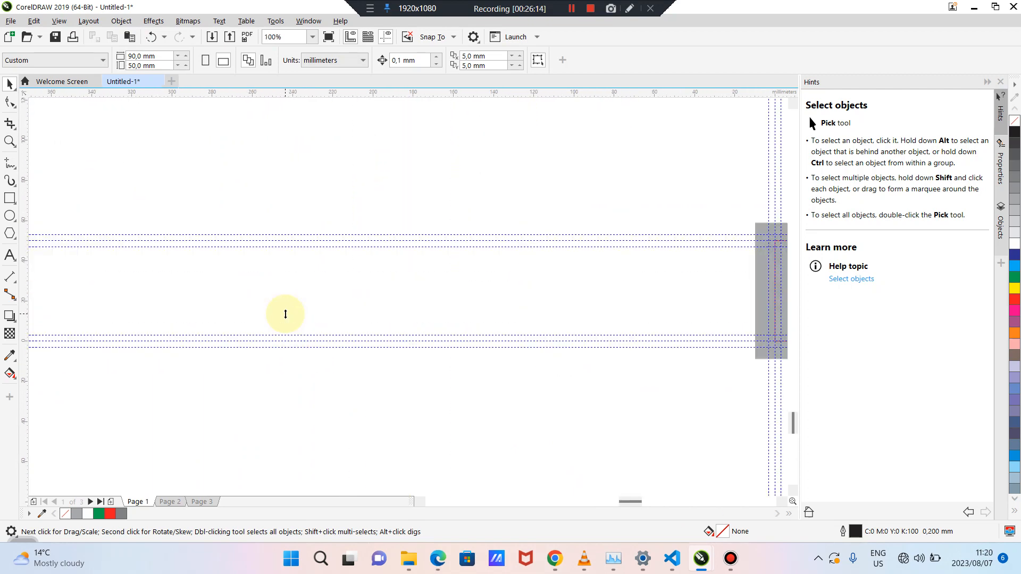
{"action": "left_click_drag", "start_coordinate": [628, 500], "coordinate": [637, 501]}
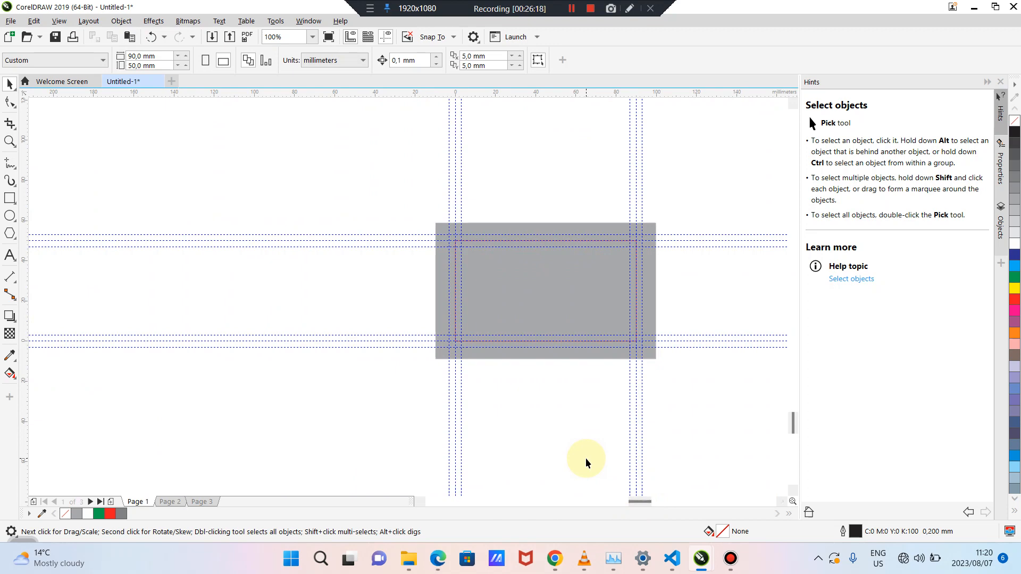
{"action": "scroll", "coordinate": [585, 461], "scroll_direction": "down", "scroll_amount": 6}
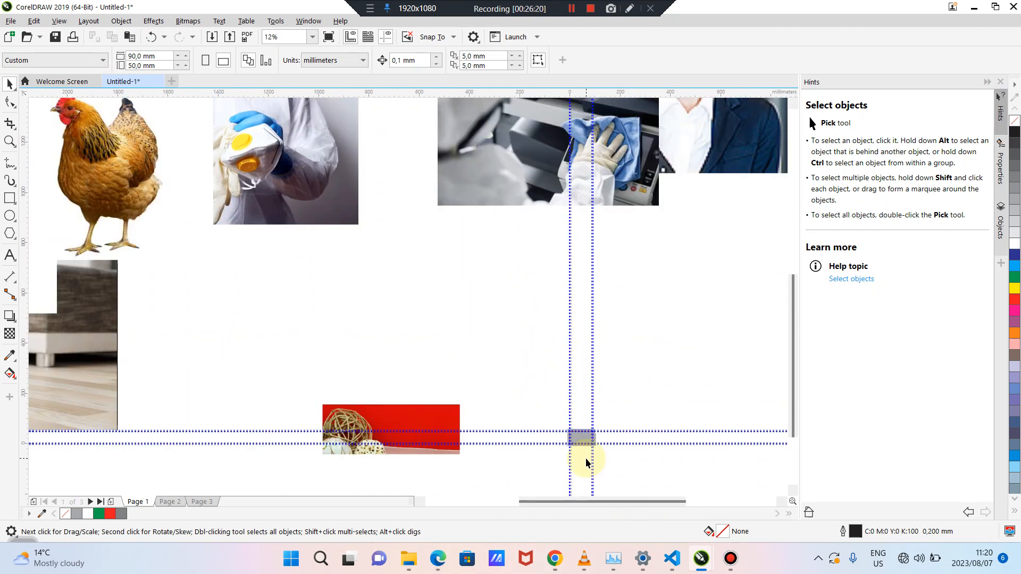
{"action": "left_click_drag", "start_coordinate": [567, 500], "coordinate": [589, 500]}
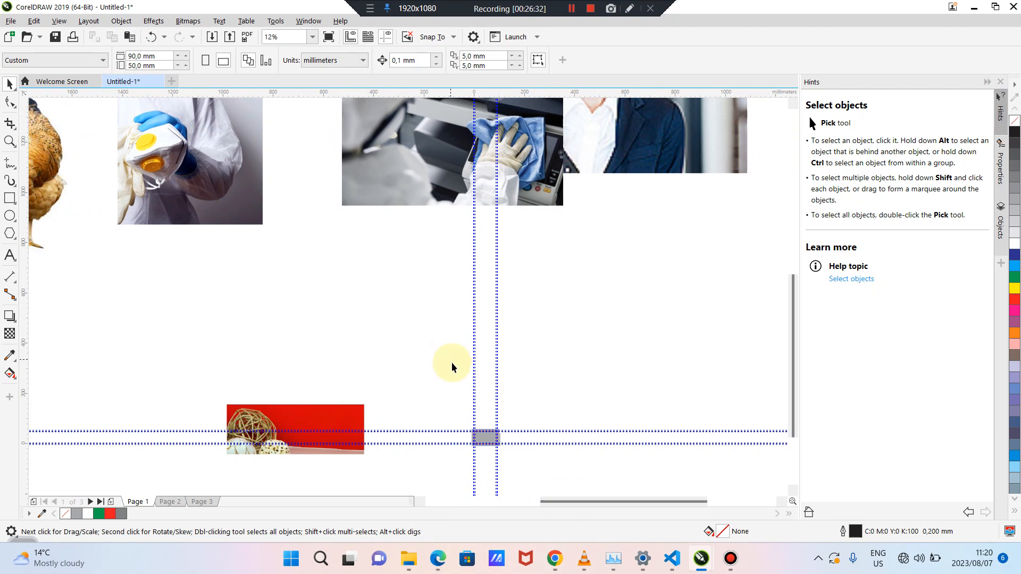
{"action": "scroll", "coordinate": [483, 440], "scroll_direction": "up", "scroll_amount": 3}
{"action": "scroll", "coordinate": [483, 440], "scroll_direction": "up", "scroll_amount": 1}
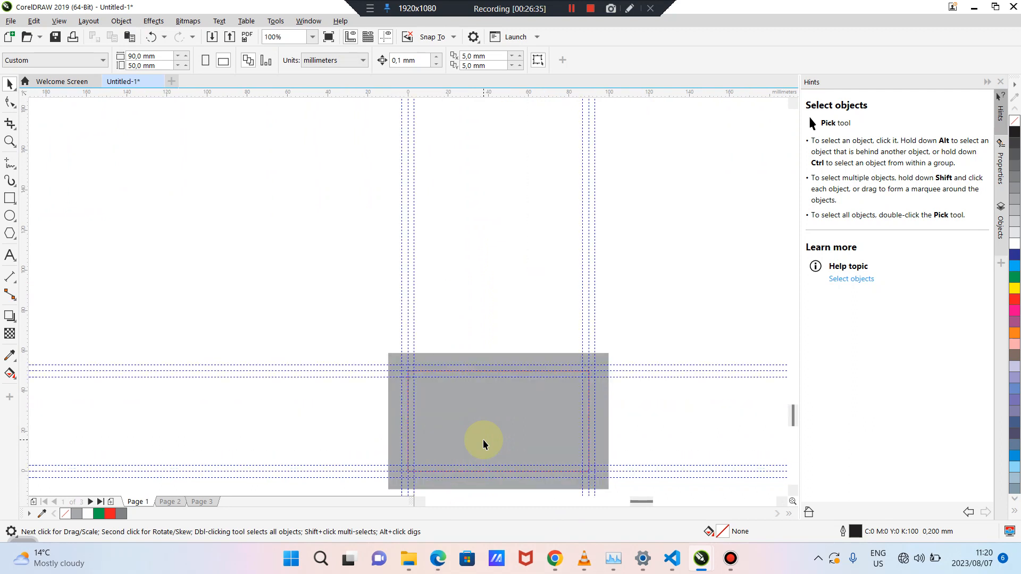
Delete the grey background rectangle
{"action": "left_click_drag", "start_coordinate": [793, 411], "coordinate": [794, 422]}
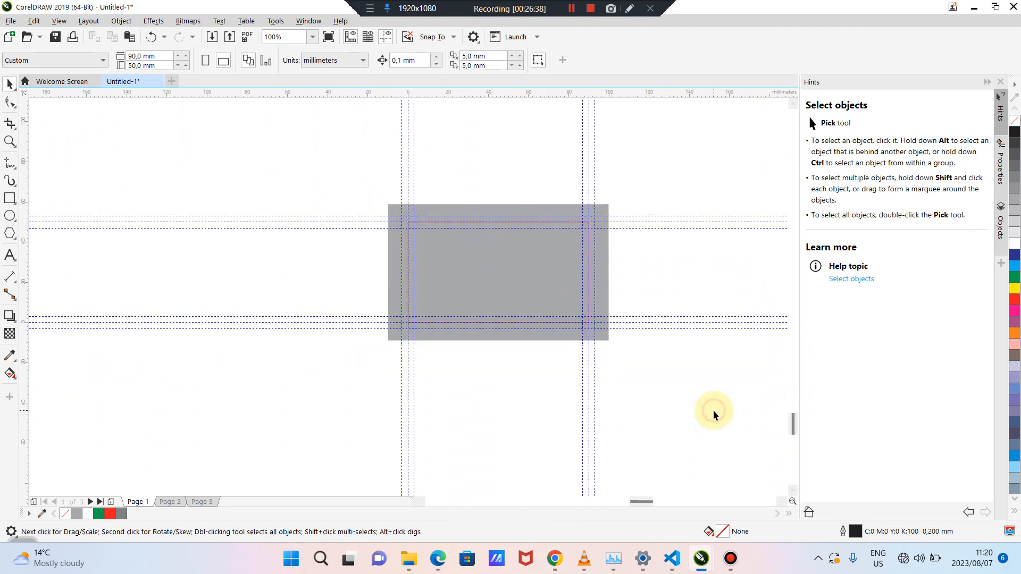
{"action": "left_click", "coordinate": [390, 248]}
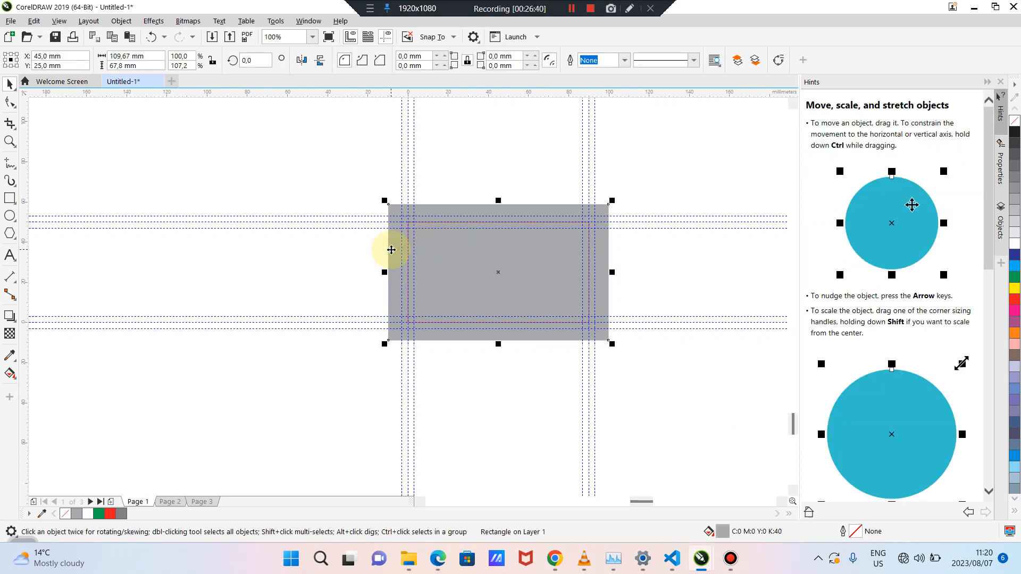
{"action": "key", "text": "Delete"}
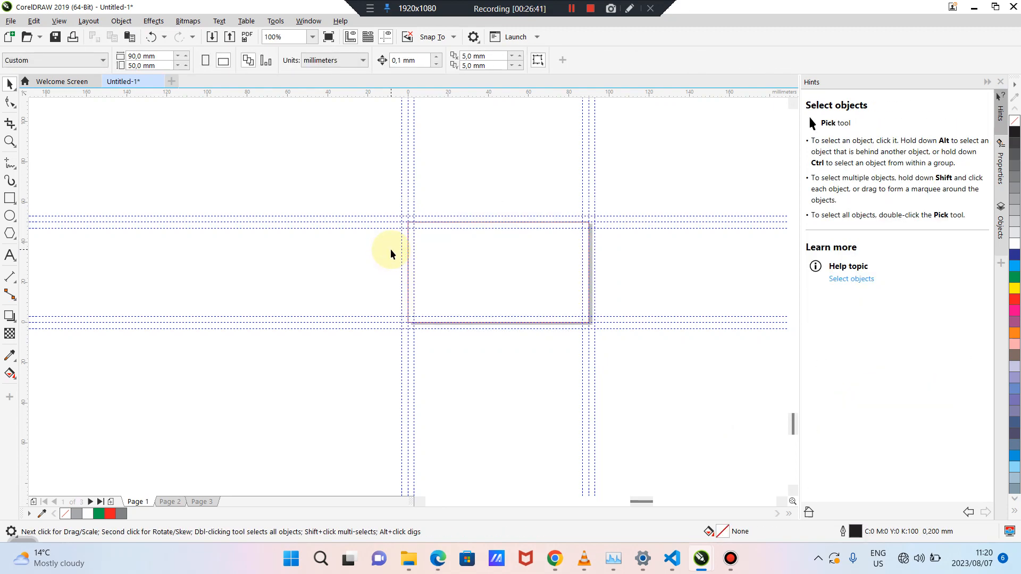
Unlock the 90×50 mm card frame rectangle underneath
{"action": "left_click", "coordinate": [427, 223]}
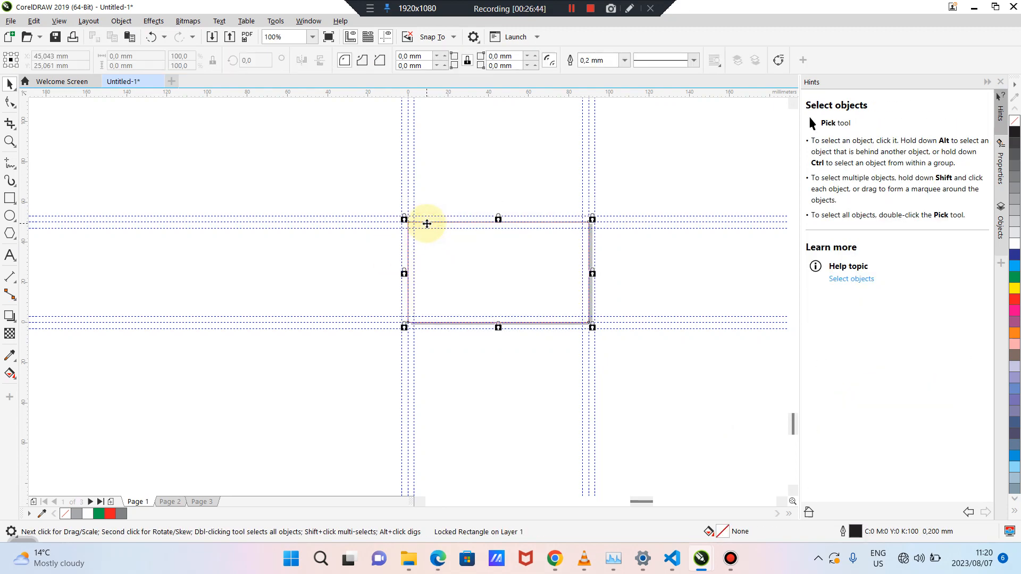
{"action": "right_click", "coordinate": [427, 224]}
{"action": "left_click", "coordinate": [442, 248]}
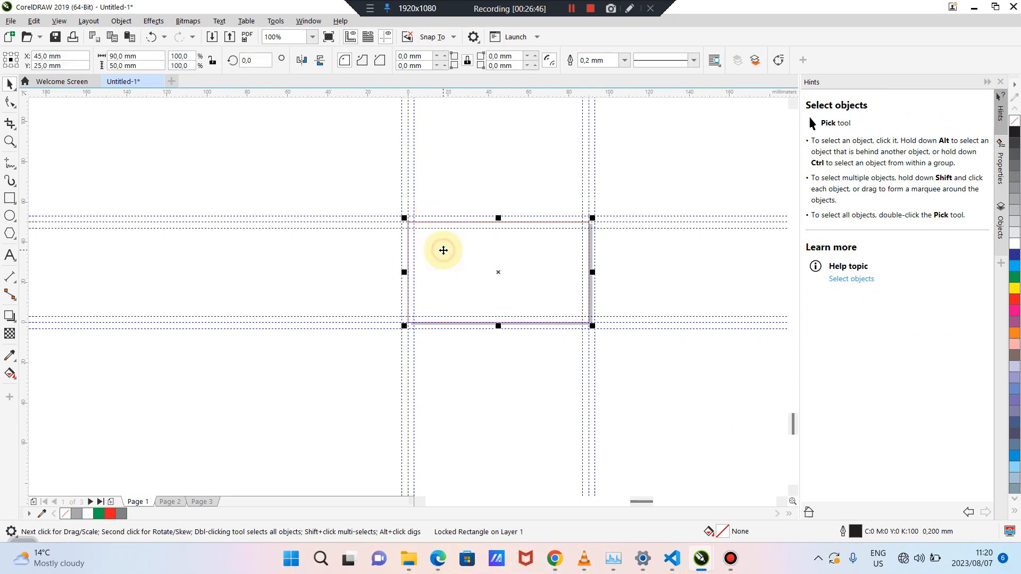
{"action": "left_click", "coordinate": [447, 246]}
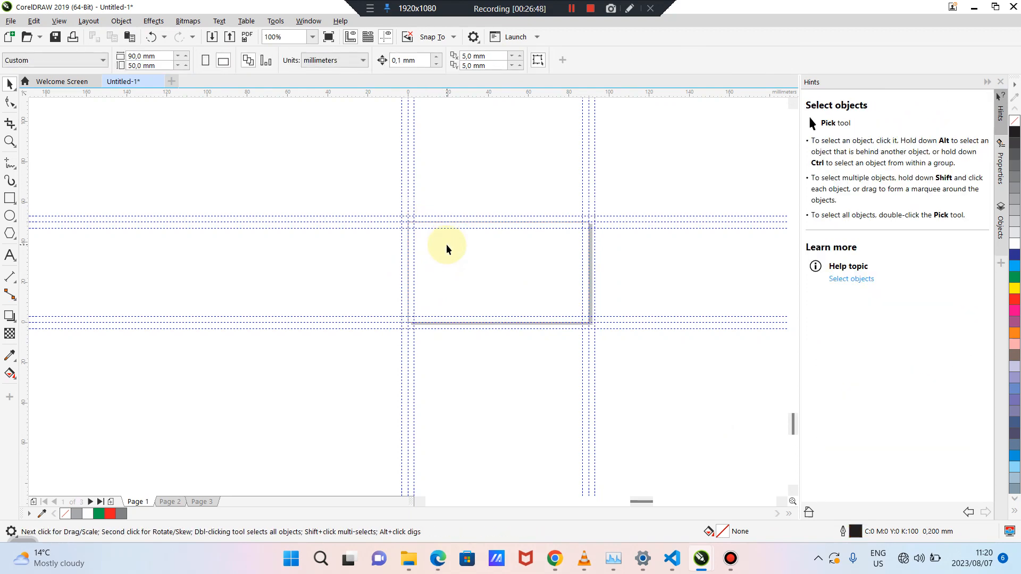
{"action": "scroll", "coordinate": [445, 244], "scroll_direction": "down", "scroll_amount": 3}
{"action": "scroll", "coordinate": [446, 249], "scroll_direction": "down", "scroll_amount": 4}
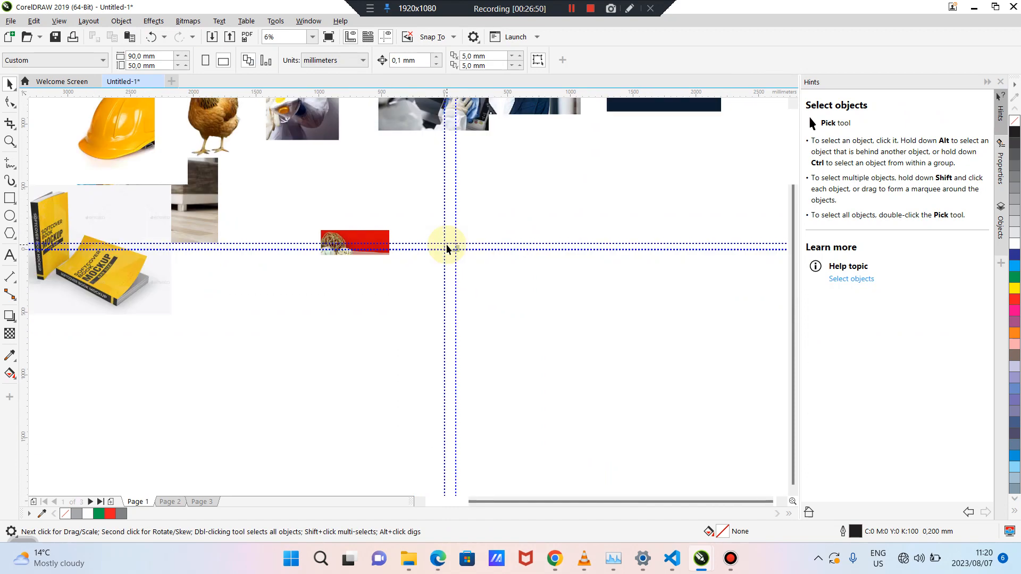
{"action": "left_click_drag", "start_coordinate": [793, 334], "coordinate": [793, 279]}
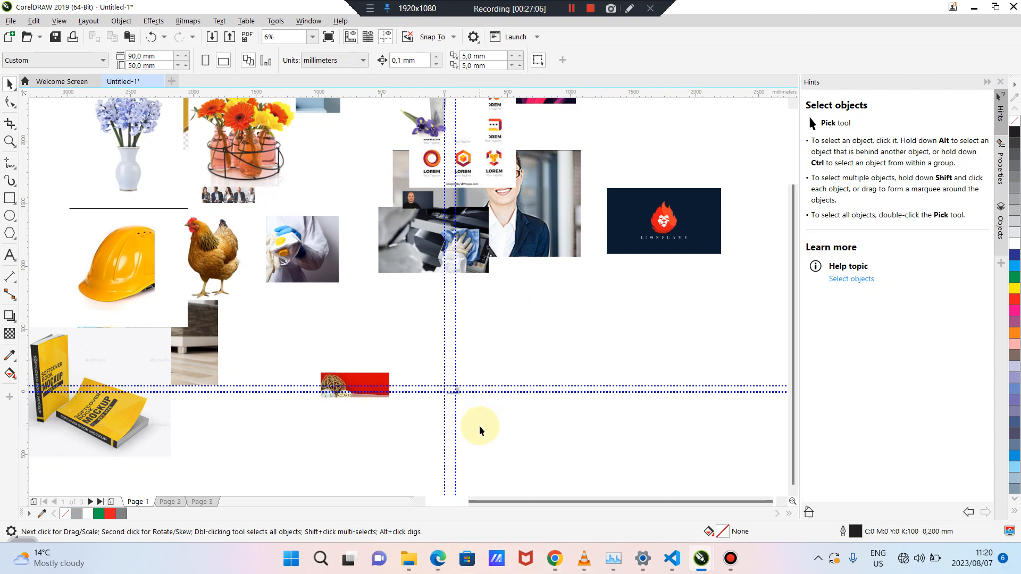
{"action": "scroll", "coordinate": [480, 425], "scroll_direction": "up", "scroll_amount": 3}
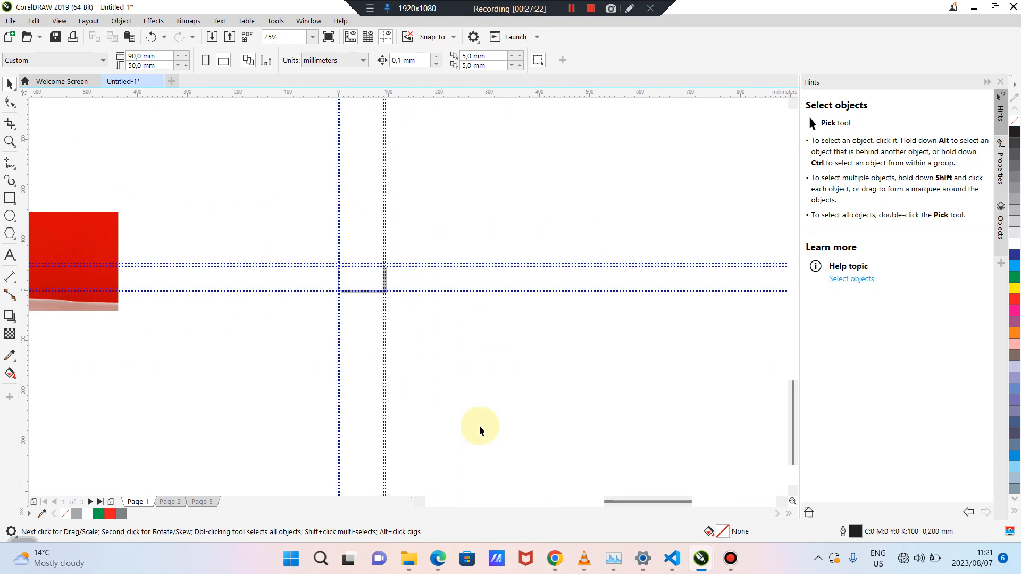
{"action": "scroll", "coordinate": [480, 425], "scroll_direction": "down", "scroll_amount": 4}
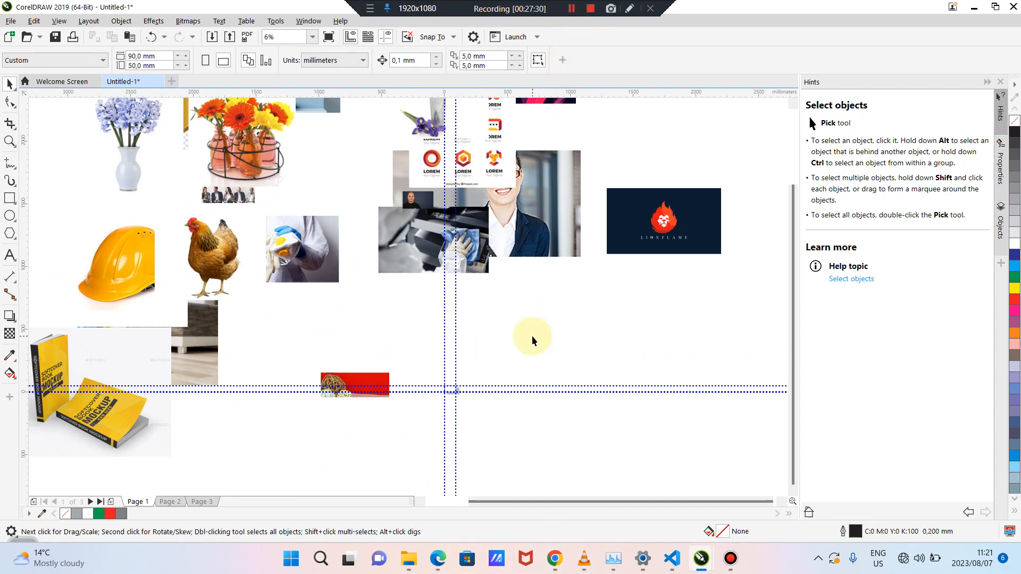
{"action": "scroll", "coordinate": [500, 392], "scroll_direction": "up", "scroll_amount": 6}
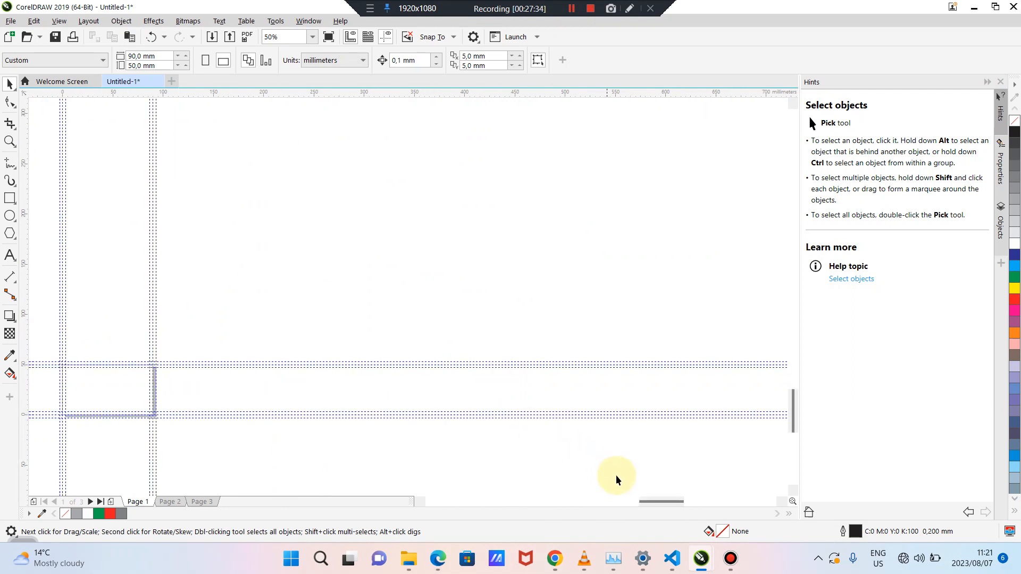
{"action": "left_click_drag", "start_coordinate": [652, 500], "coordinate": [633, 503]}
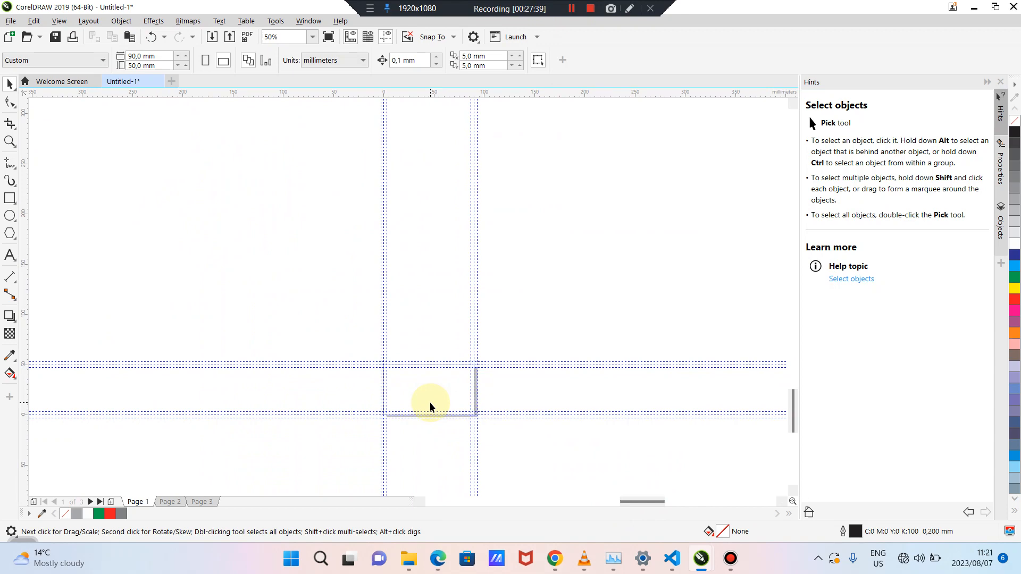
{"action": "scroll", "coordinate": [430, 402], "scroll_direction": "down", "scroll_amount": 5}
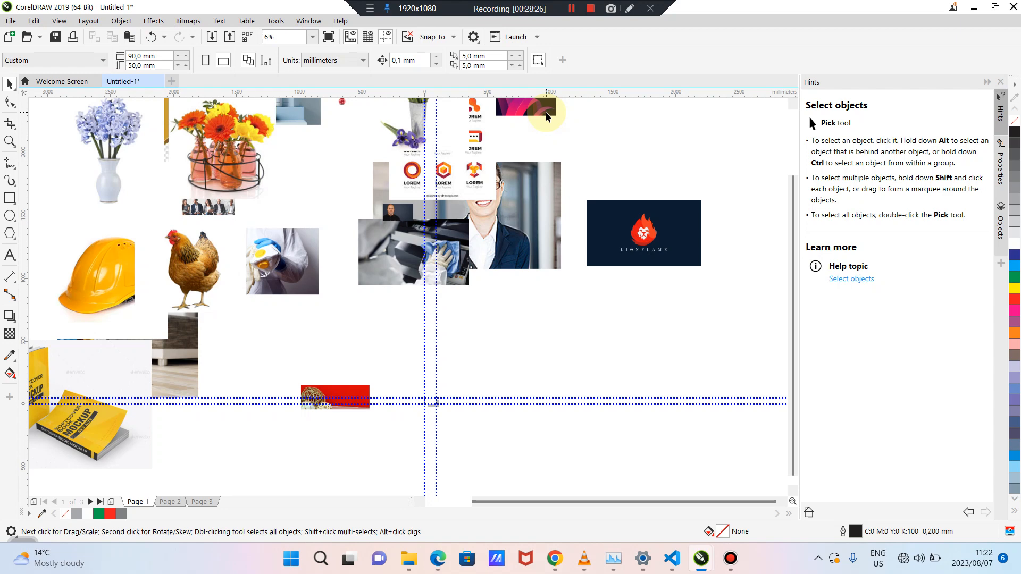
Move the SpearMedia image onto the pasteboard left of the empty card page
{"action": "left_click_drag", "start_coordinate": [547, 117], "coordinate": [491, 424]}
{"action": "scroll", "coordinate": [434, 431], "scroll_direction": "up", "scroll_amount": 2}
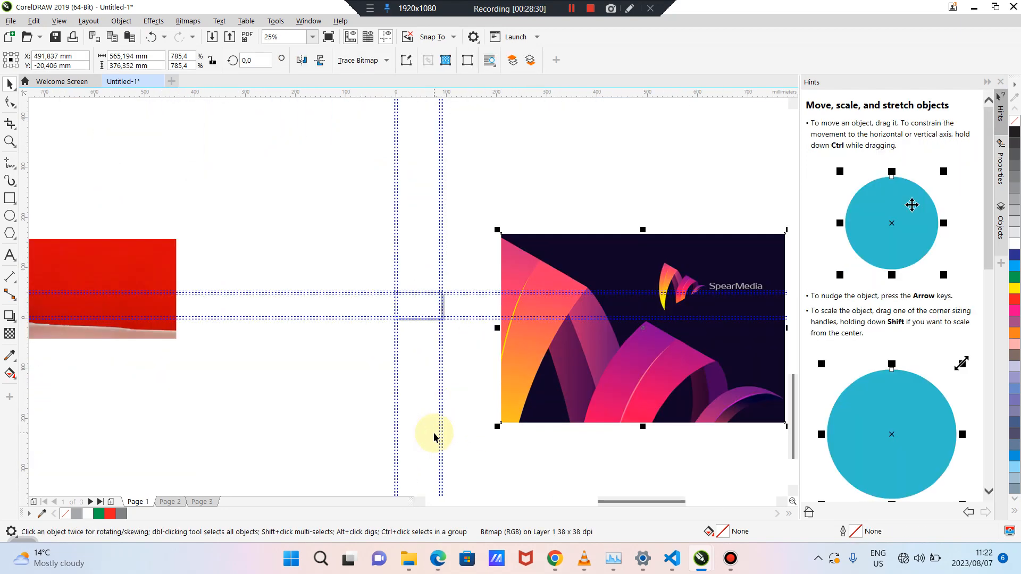
{"action": "scroll", "coordinate": [433, 437], "scroll_direction": "up", "scroll_amount": 1}
{"action": "scroll", "coordinate": [434, 437], "scroll_direction": "down", "scroll_amount": 1}
{"action": "left_click_drag", "start_coordinate": [577, 270], "coordinate": [540, 193]}
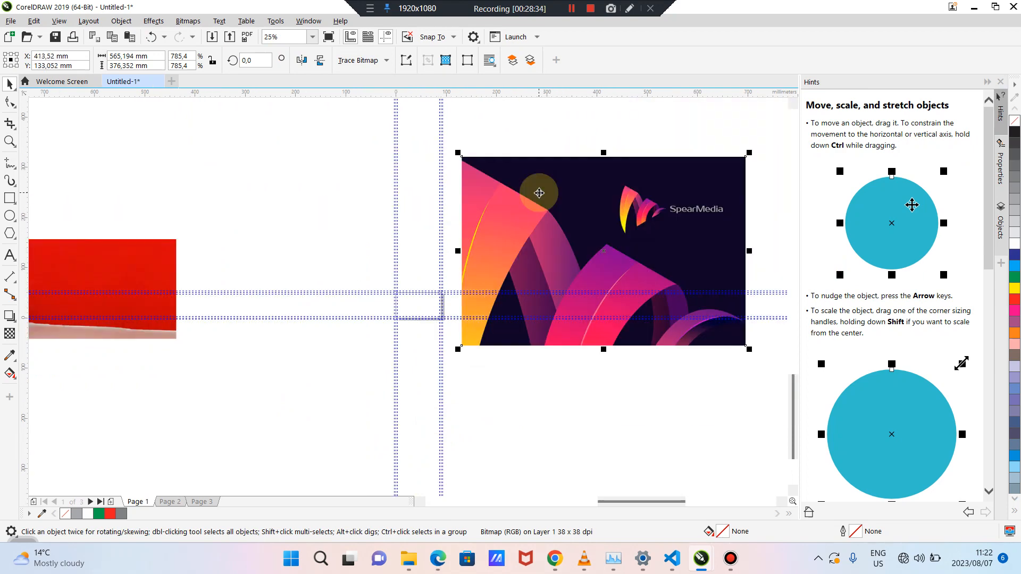
{"action": "left_click", "coordinate": [514, 151]}
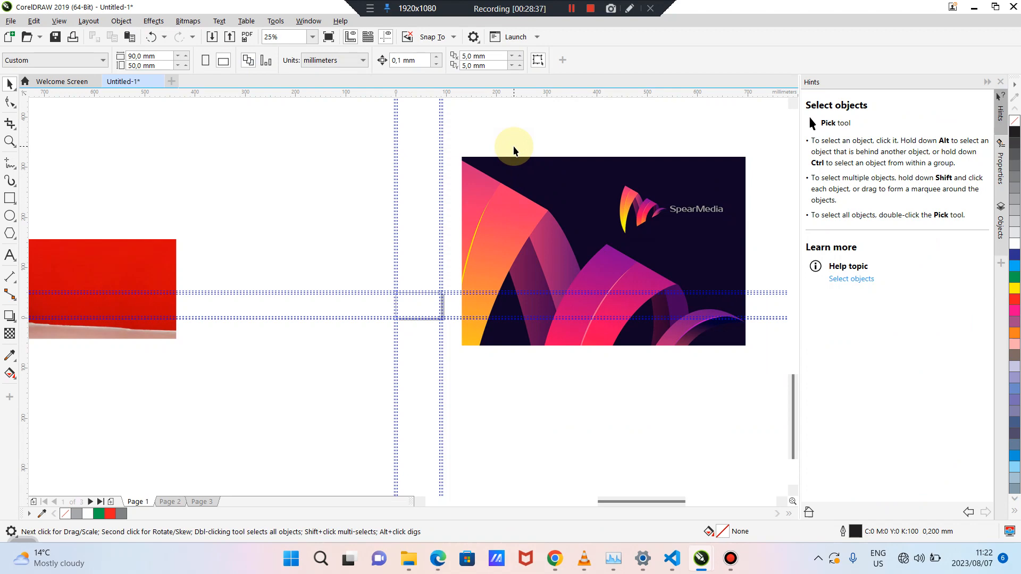
{"action": "left_click_drag", "start_coordinate": [538, 199], "coordinate": [137, 146]}
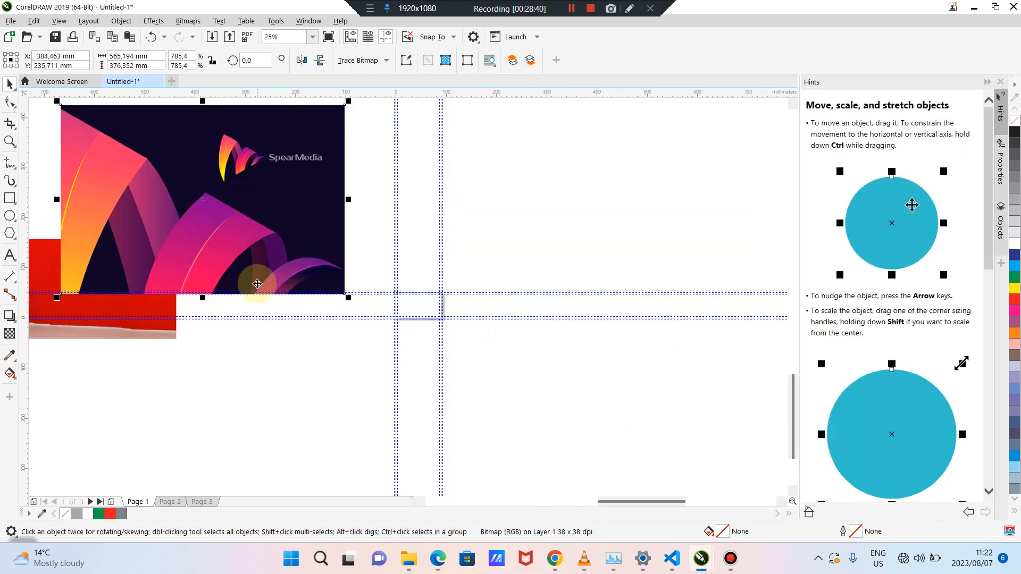
{"action": "scroll", "coordinate": [257, 283], "scroll_direction": "up", "scroll_amount": 4}
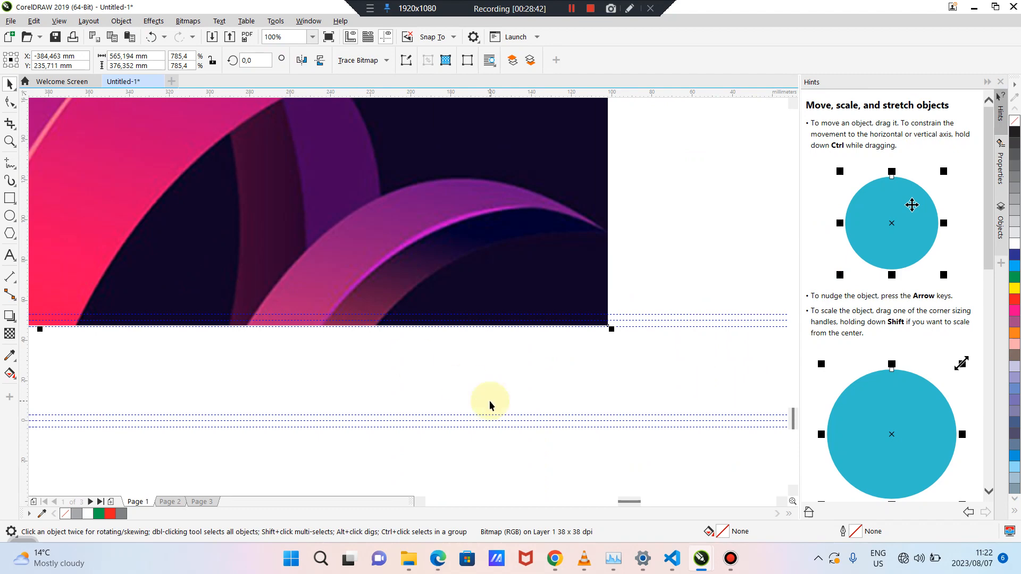
{"action": "left_click_drag", "start_coordinate": [625, 500], "coordinate": [637, 516]}
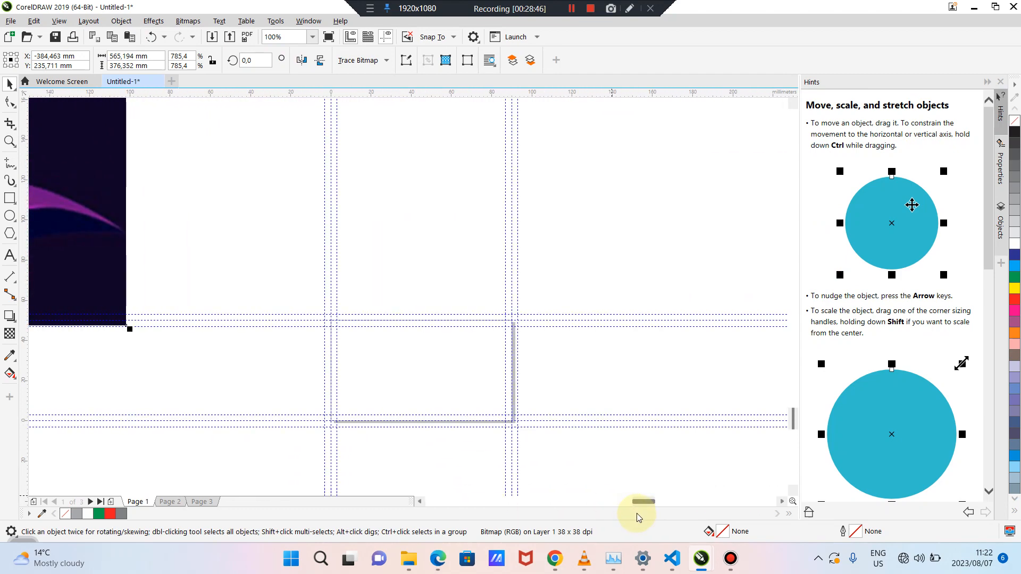
{"action": "left_click", "coordinate": [434, 251]}
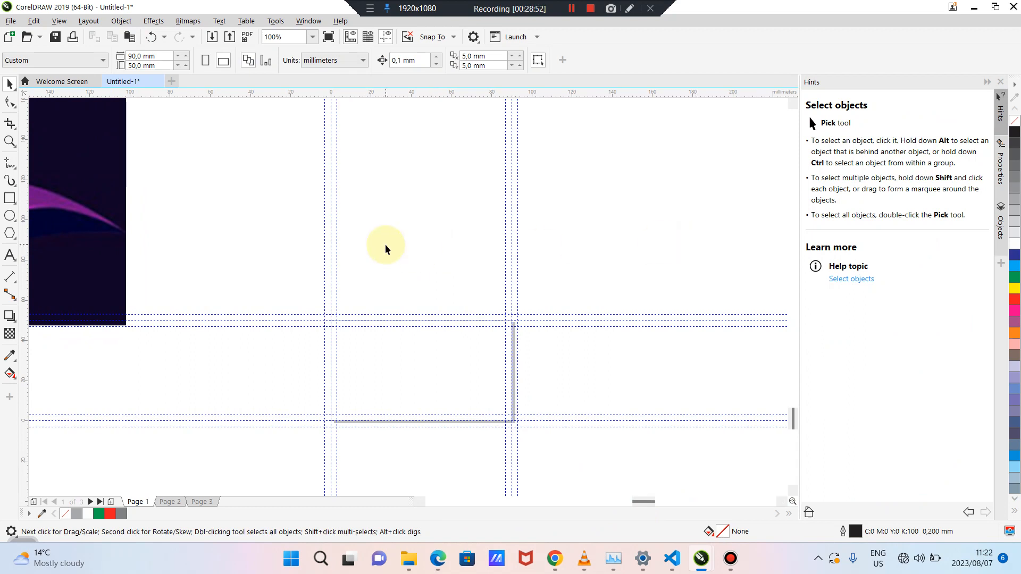
Draw a magenta rectangle over the page area with no outline
{"action": "left_click", "coordinate": [10, 198]}
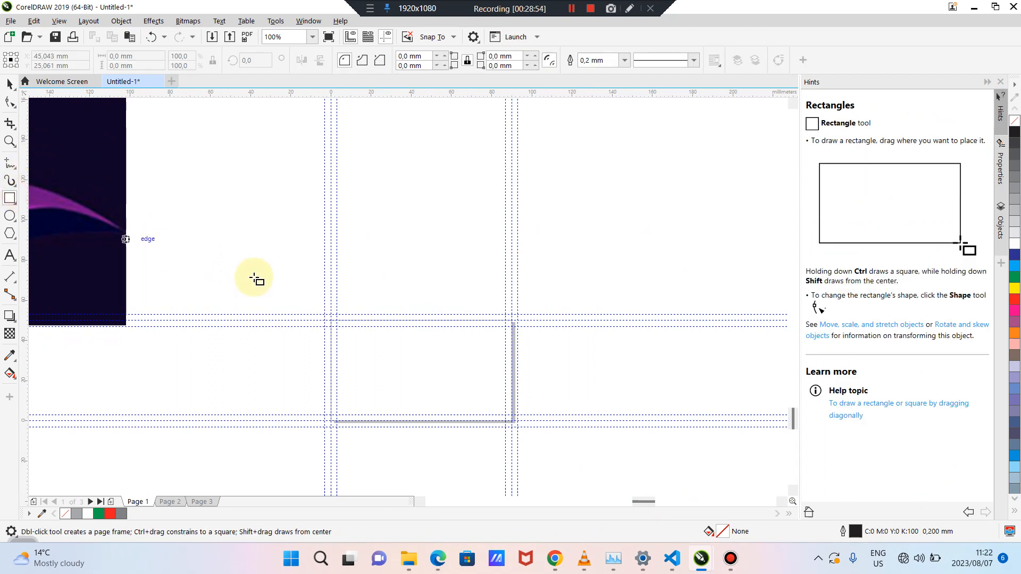
{"action": "left_click_drag", "start_coordinate": [287, 284], "coordinate": [536, 443]}
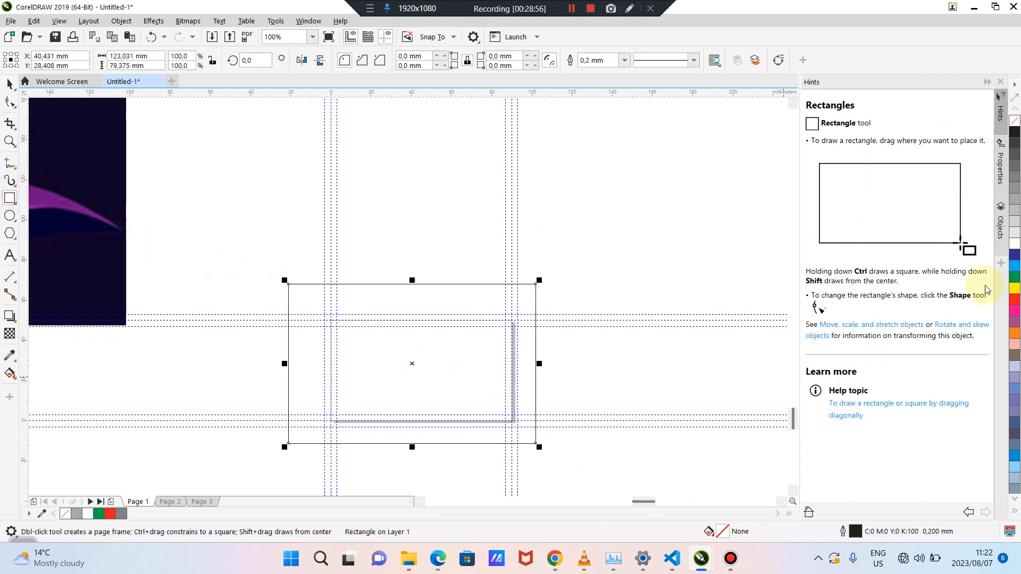
{"action": "left_click", "coordinate": [1015, 323]}
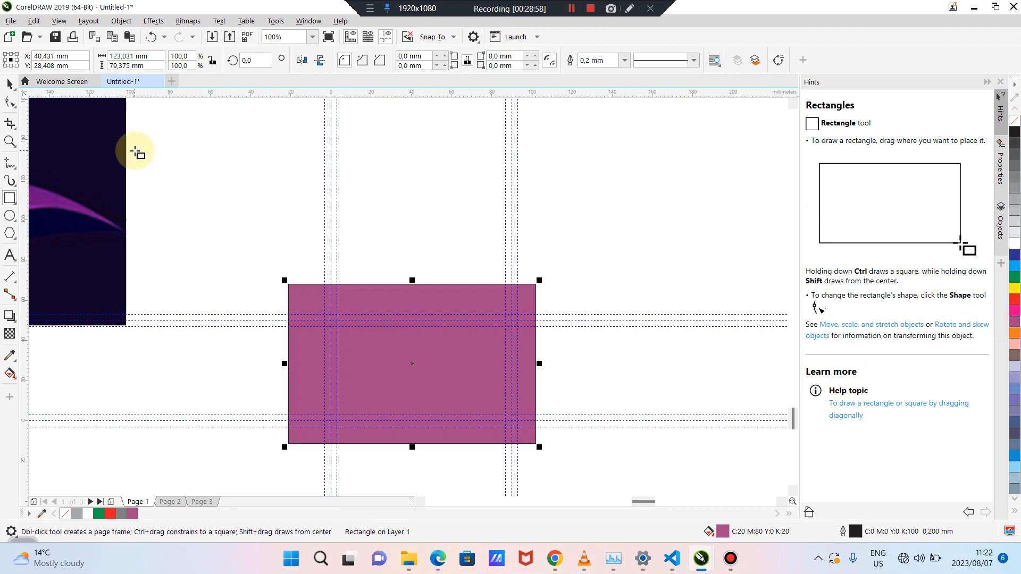
{"action": "left_click", "coordinate": [10, 83]}
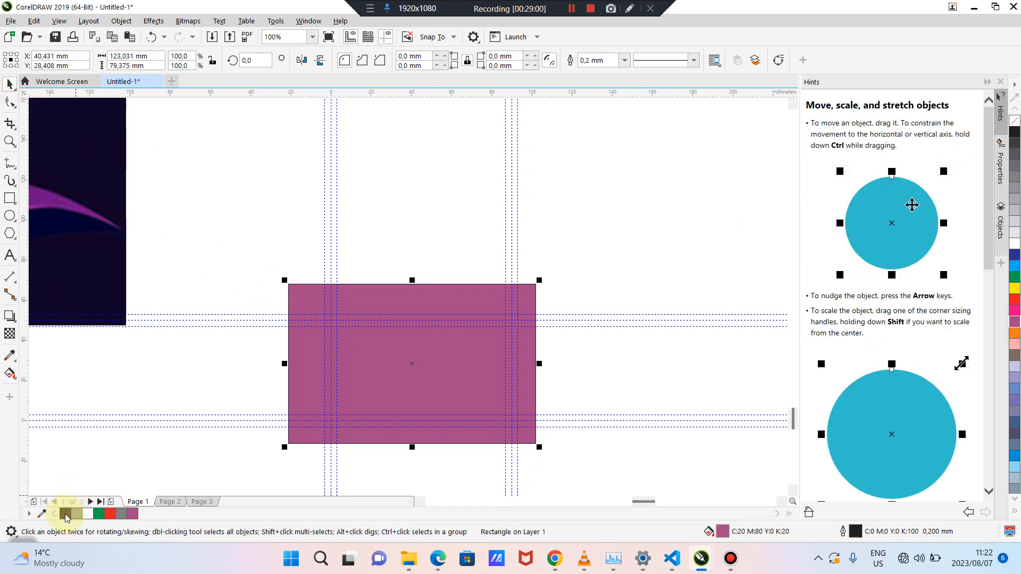
{"action": "right_click", "coordinate": [66, 514]}
{"action": "left_click", "coordinate": [467, 212]}
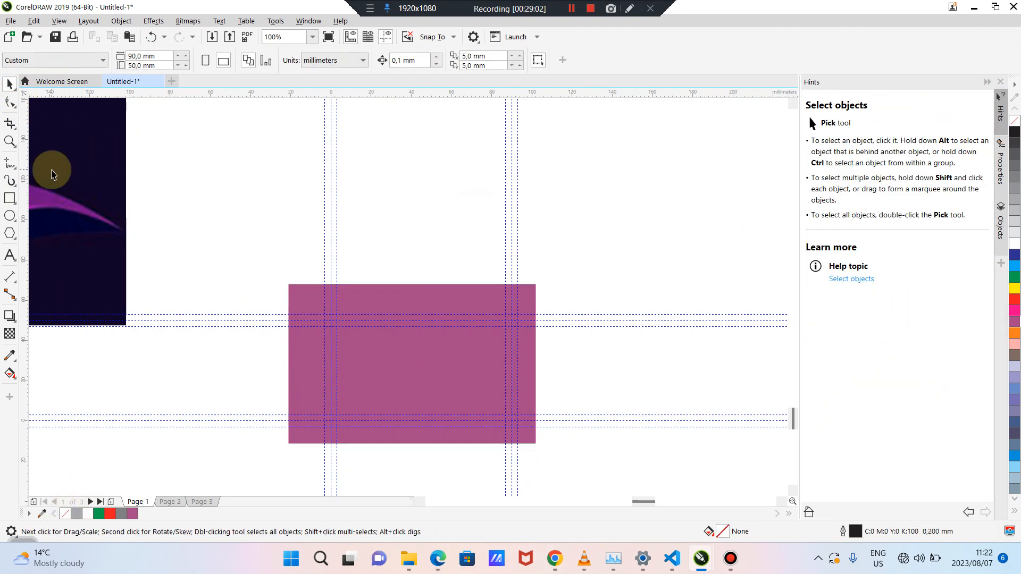
Duplicate it into a wider, taller blue strip, then duplicate that strip
{"action": "left_click", "coordinate": [399, 344]}
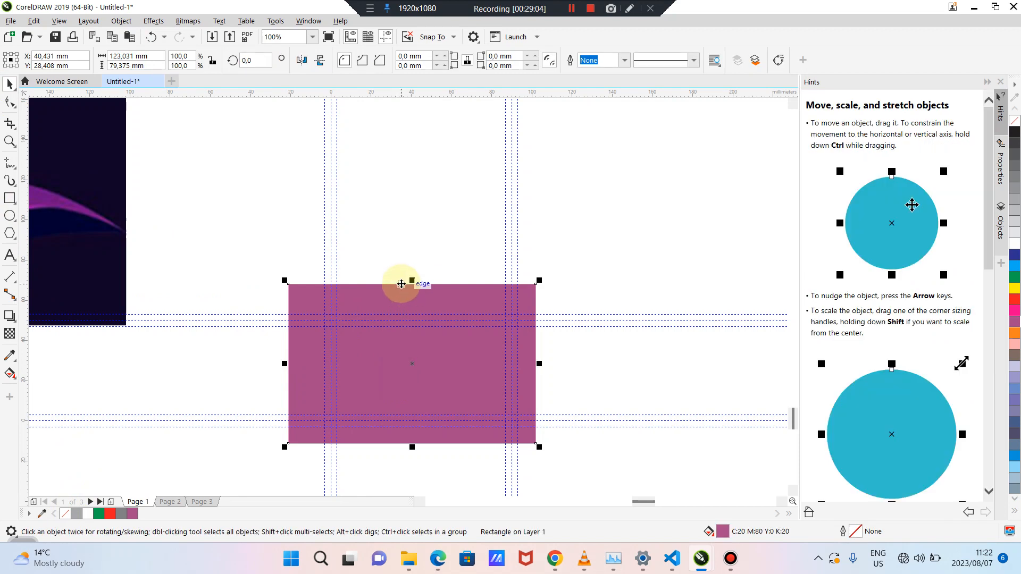
{"action": "key", "text": "ctrl+d"}
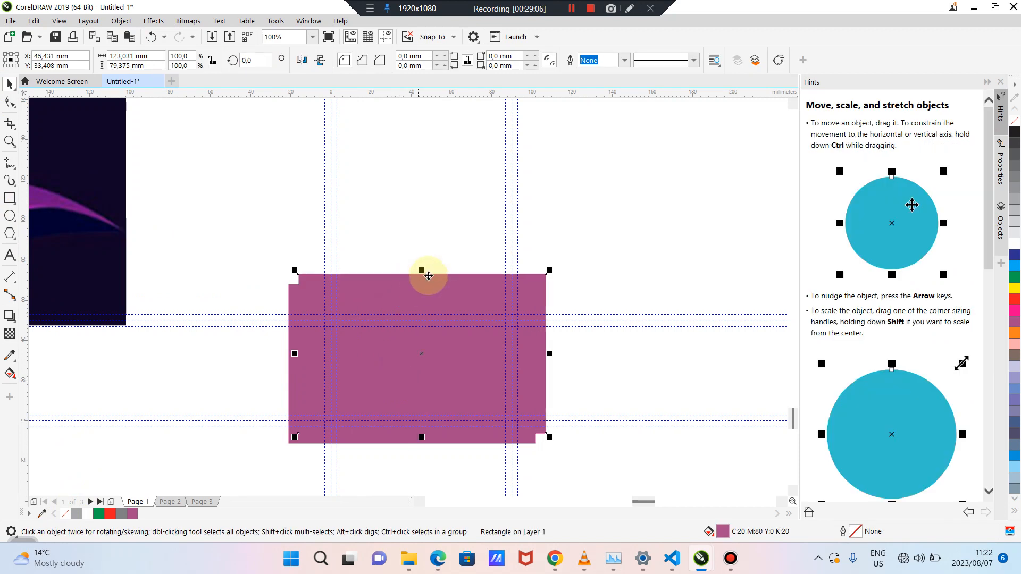
{"action": "left_click_drag", "start_coordinate": [424, 271], "coordinate": [422, 398]}
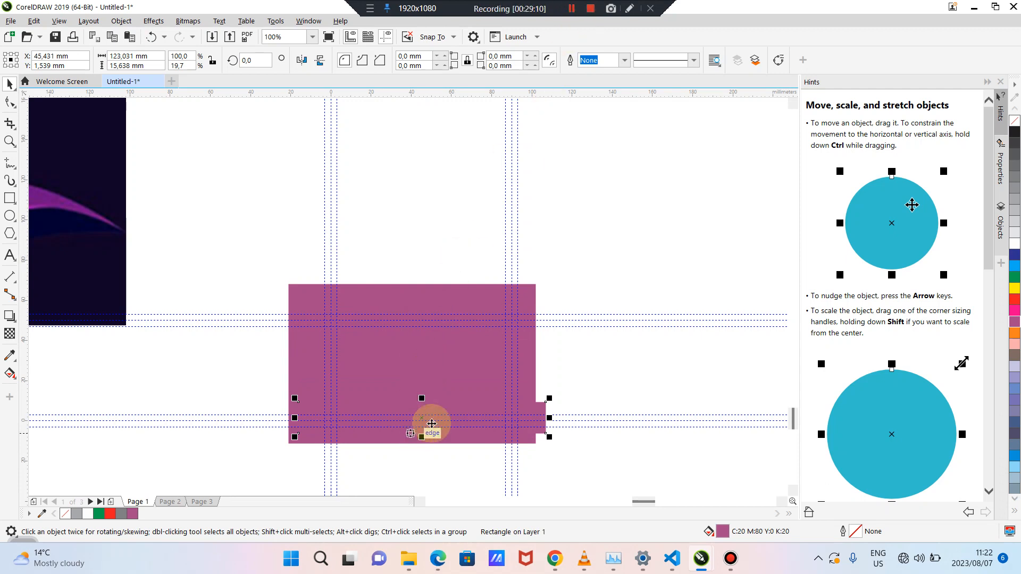
{"action": "left_click", "coordinate": [1014, 389]}
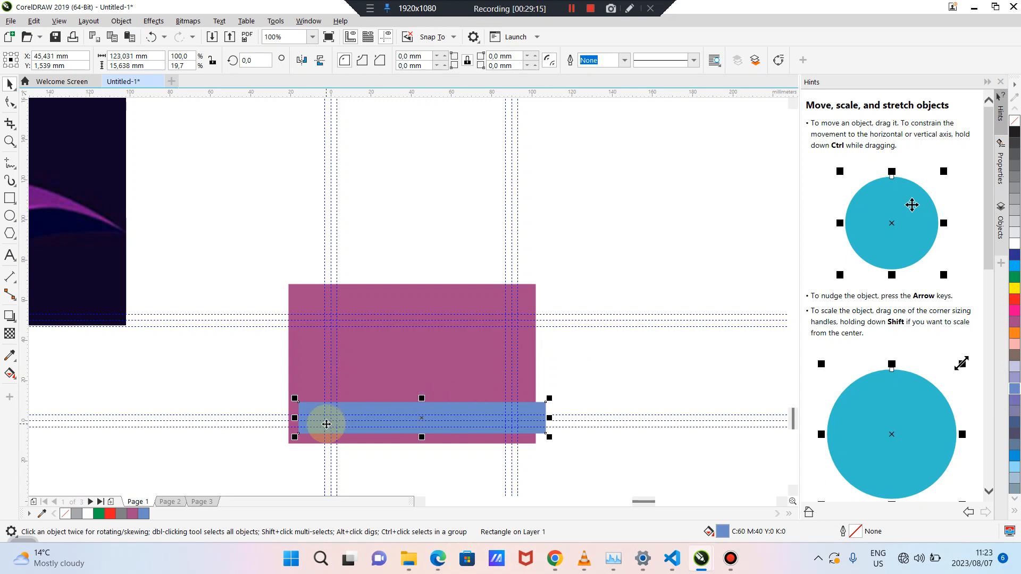
{"action": "left_click_drag", "start_coordinate": [293, 418], "coordinate": [277, 418]}
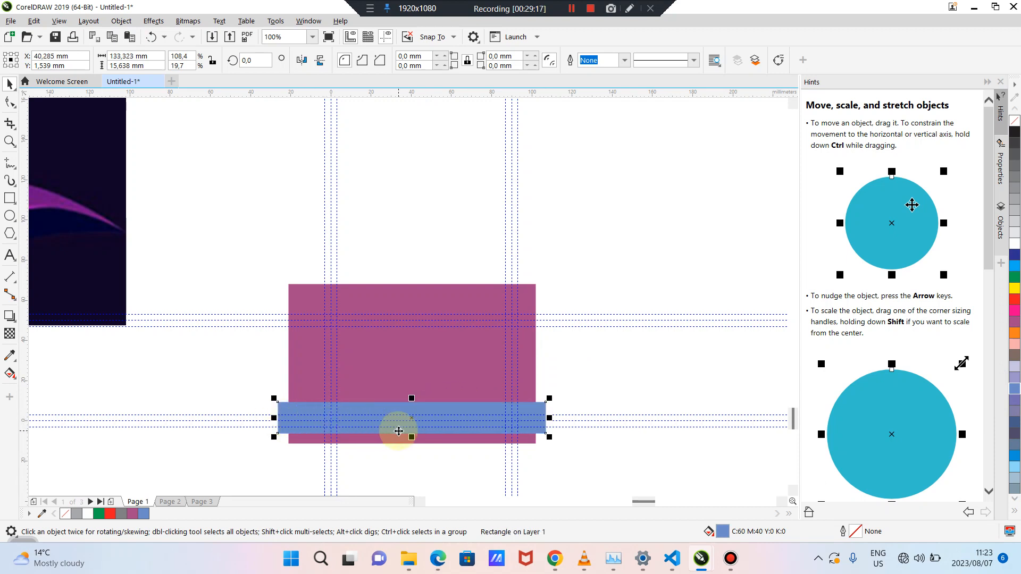
{"action": "left_click_drag", "start_coordinate": [412, 437], "coordinate": [448, 412]}
{"action": "key", "text": "ctrl+d"}
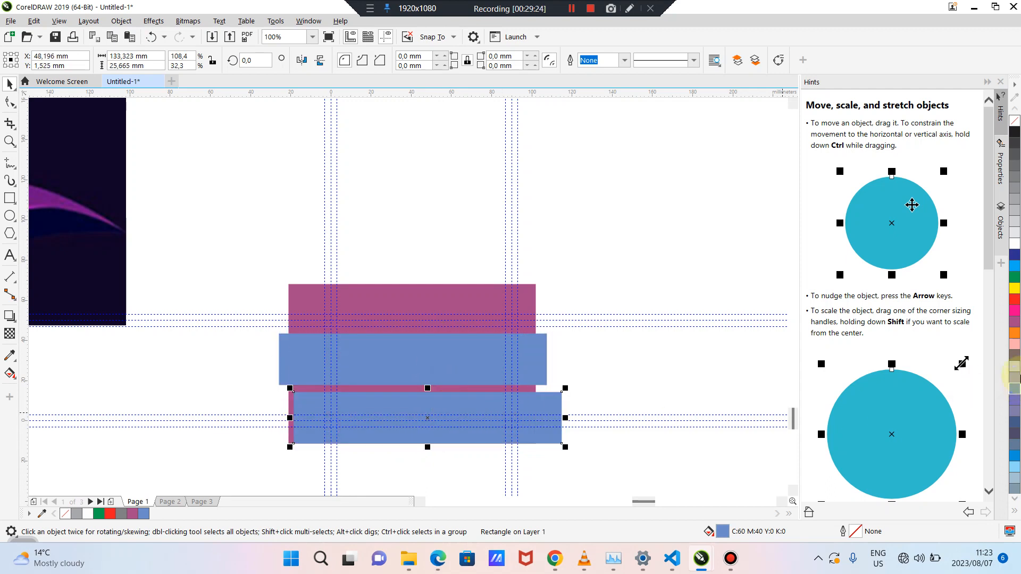
Fill the lower duplicated strip yellow and shift it slightly left
{"action": "left_click", "coordinate": [1015, 288]}
{"action": "left_click", "coordinate": [661, 258]}
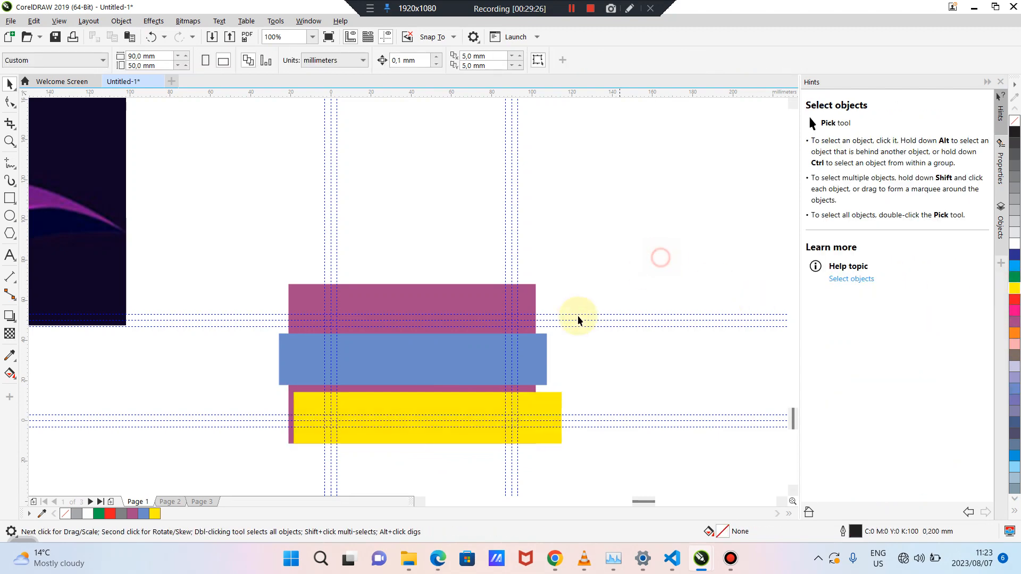
{"action": "left_click", "coordinate": [484, 399]}
{"action": "left_click_drag", "start_coordinate": [485, 401], "coordinate": [475, 402]}
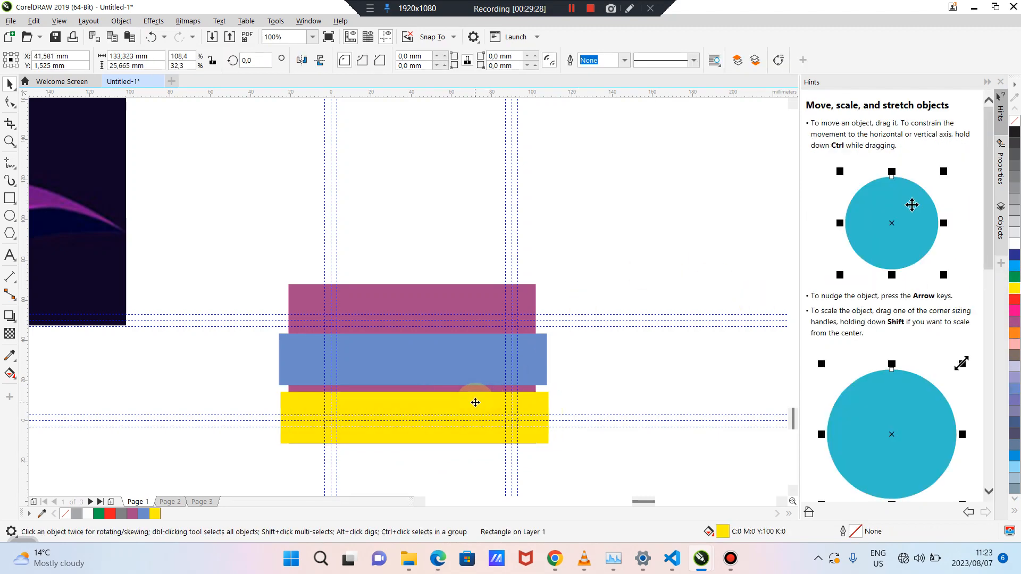
Delete all four practice rectangles, leaving the card page empty
{"action": "left_click", "coordinate": [622, 398]}
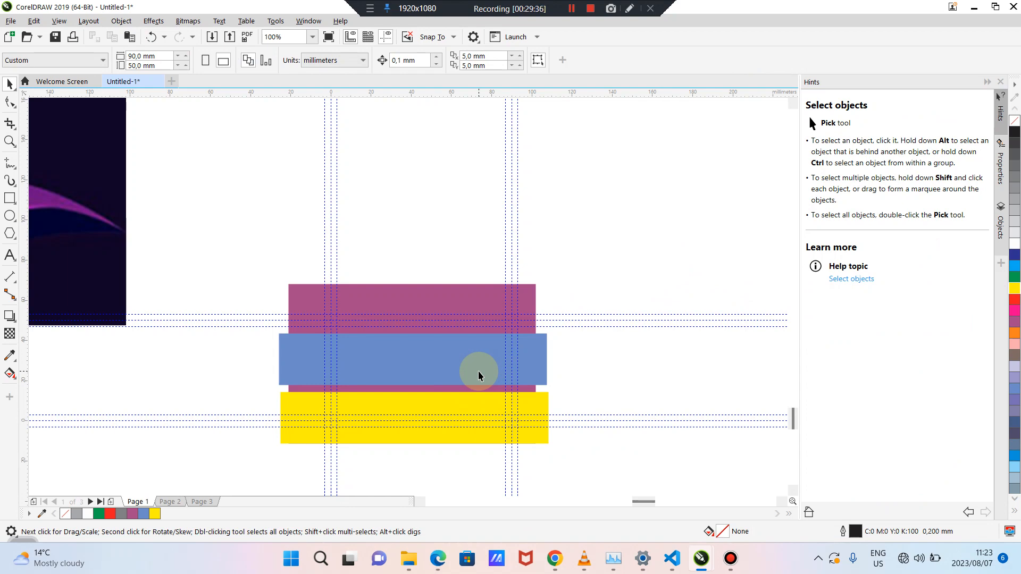
{"action": "left_click_drag", "start_coordinate": [252, 231], "coordinate": [596, 568]}
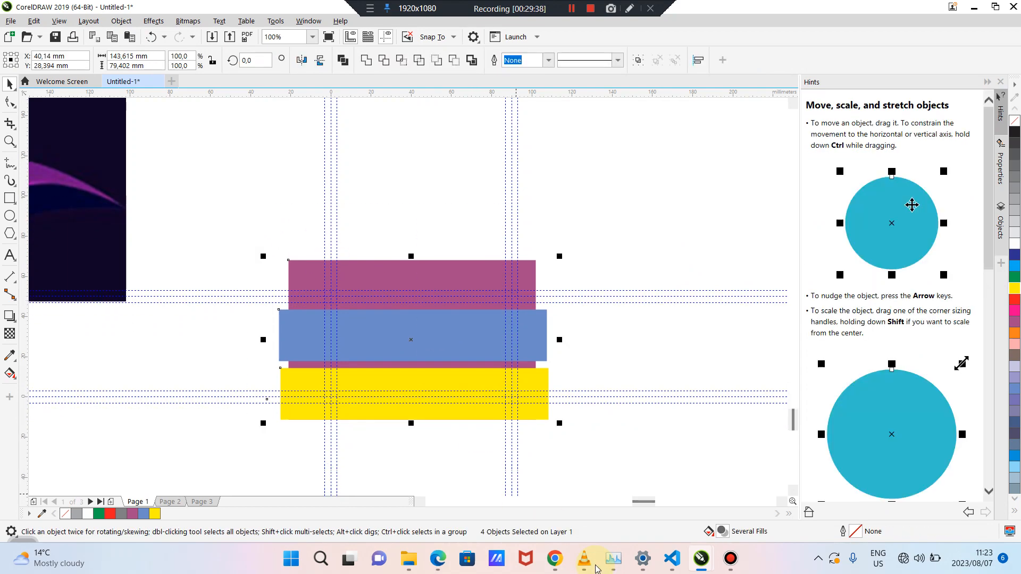
{"action": "key", "text": "Delete"}
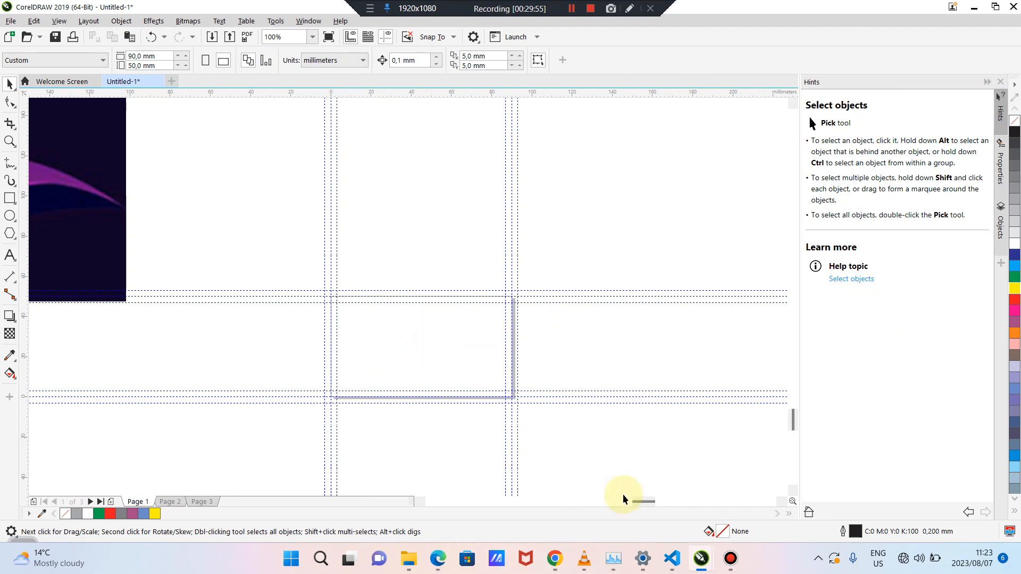
Scale the SpearMedia bitmap down to about 193% and place it just above the card
{"action": "scroll", "coordinate": [497, 372], "scroll_direction": "down", "scroll_amount": 1}
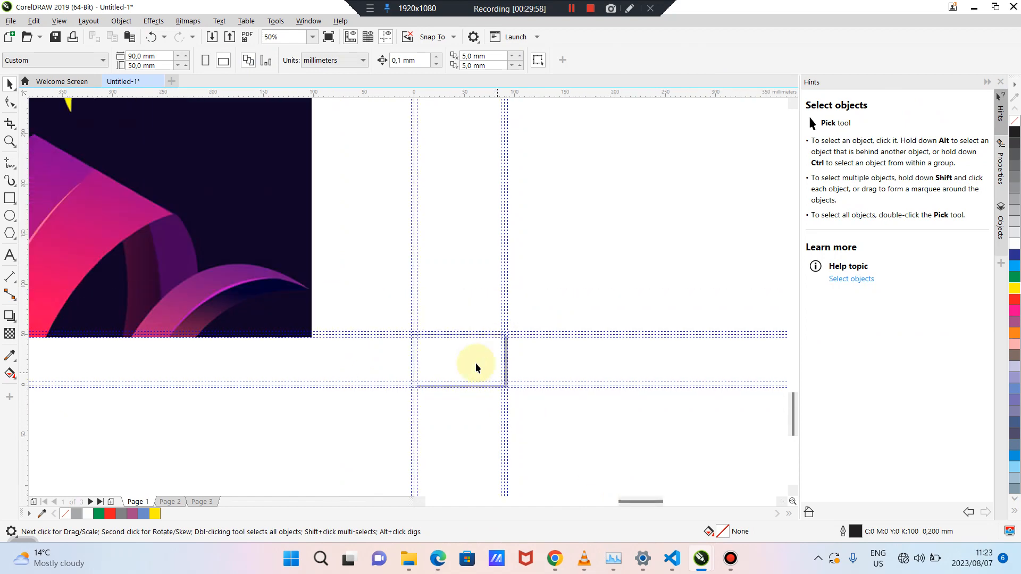
{"action": "left_click_drag", "start_coordinate": [223, 197], "coordinate": [517, 288]}
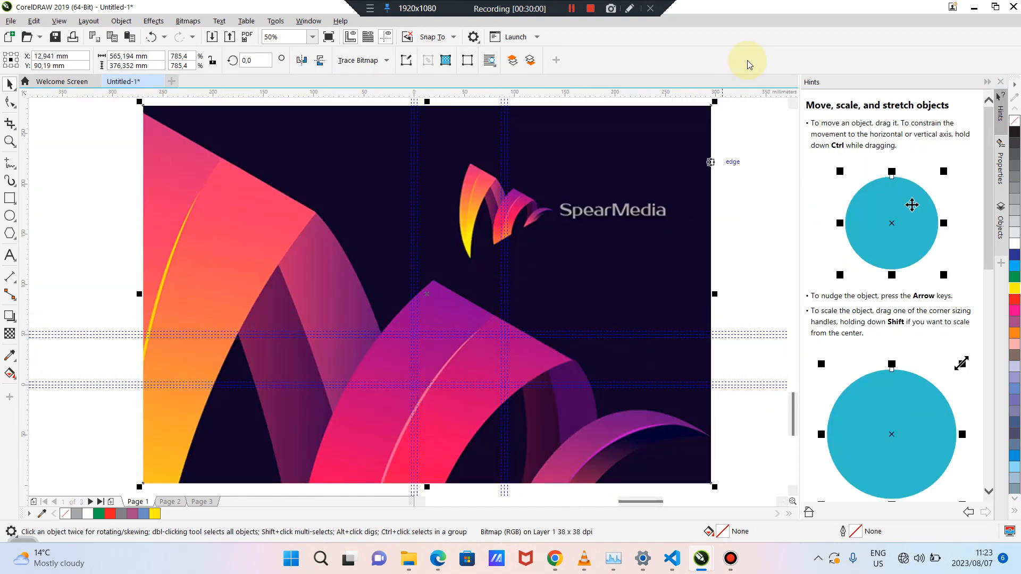
{"action": "left_click_drag", "start_coordinate": [716, 101], "coordinate": [553, 244]}
{"action": "left_click", "coordinate": [537, 345]}
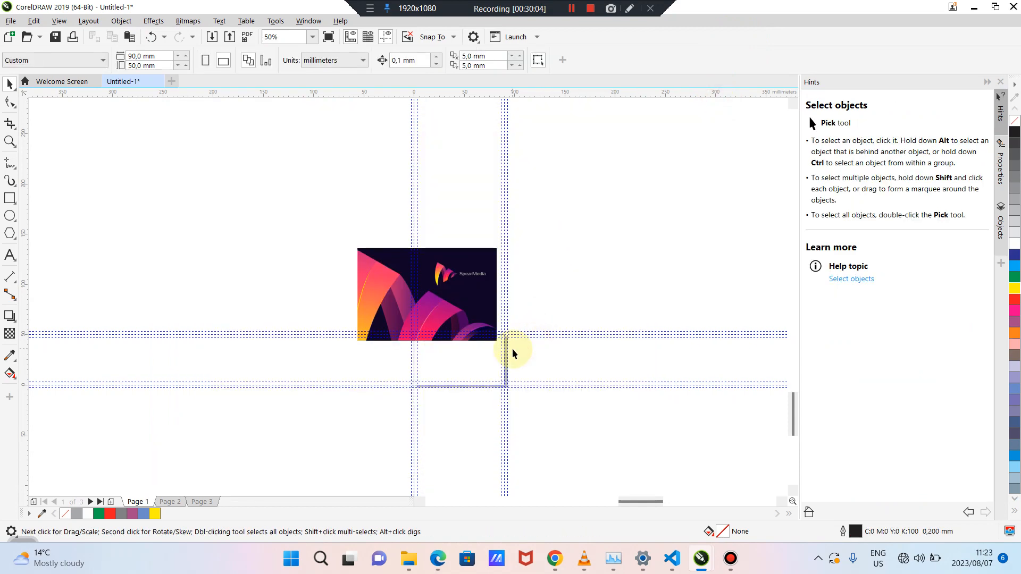
{"action": "scroll", "coordinate": [512, 349], "scroll_direction": "up", "scroll_amount": 2}
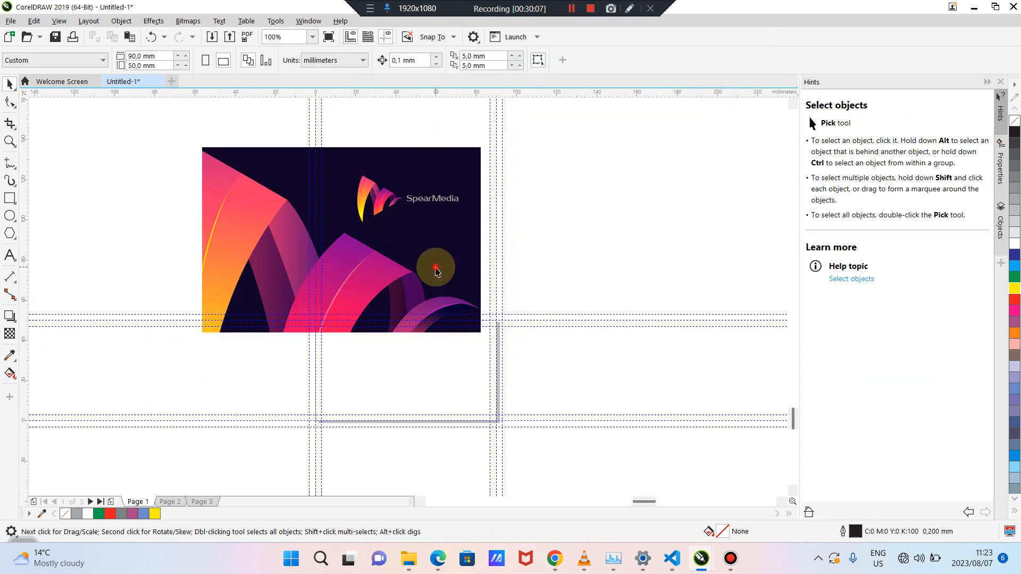
{"action": "left_click_drag", "start_coordinate": [436, 267], "coordinate": [457, 246]}
{"action": "left_click", "coordinate": [580, 252]}
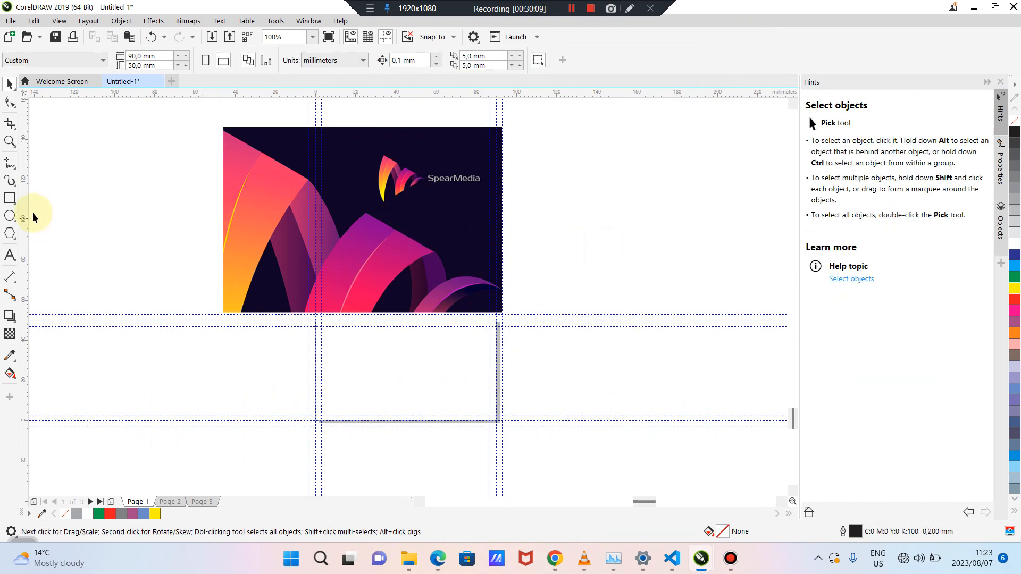
{"action": "left_click", "coordinate": [10, 198]}
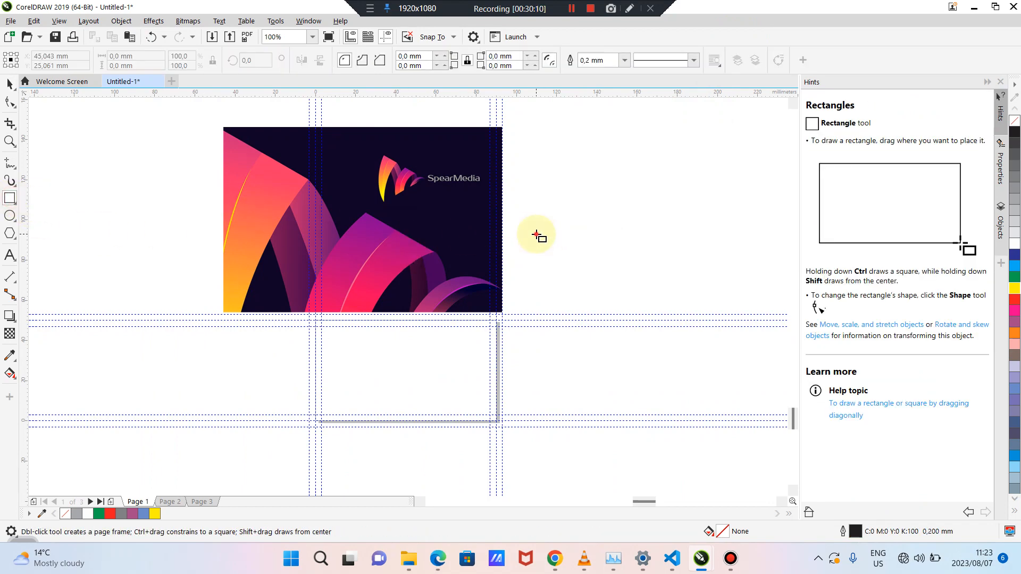
Draw a 15.3 mm square right of the bitmap and place a duplicate beside it
{"action": "left_click_drag", "start_coordinate": [536, 235], "coordinate": [567, 257]}
{"action": "left_click", "coordinate": [9, 83]}
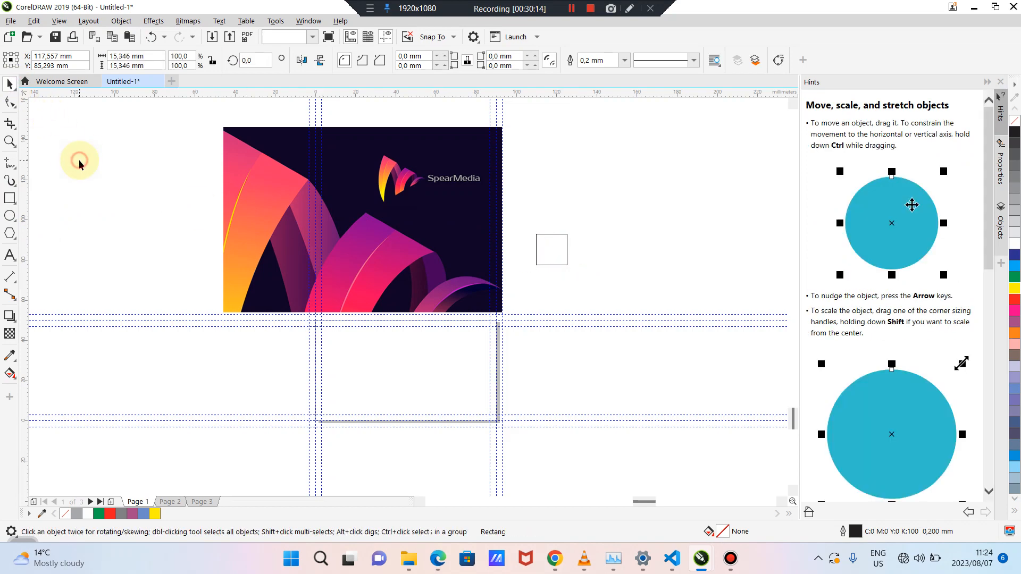
{"action": "left_click", "coordinate": [550, 245]}
{"action": "key", "text": "ctrl+d"}
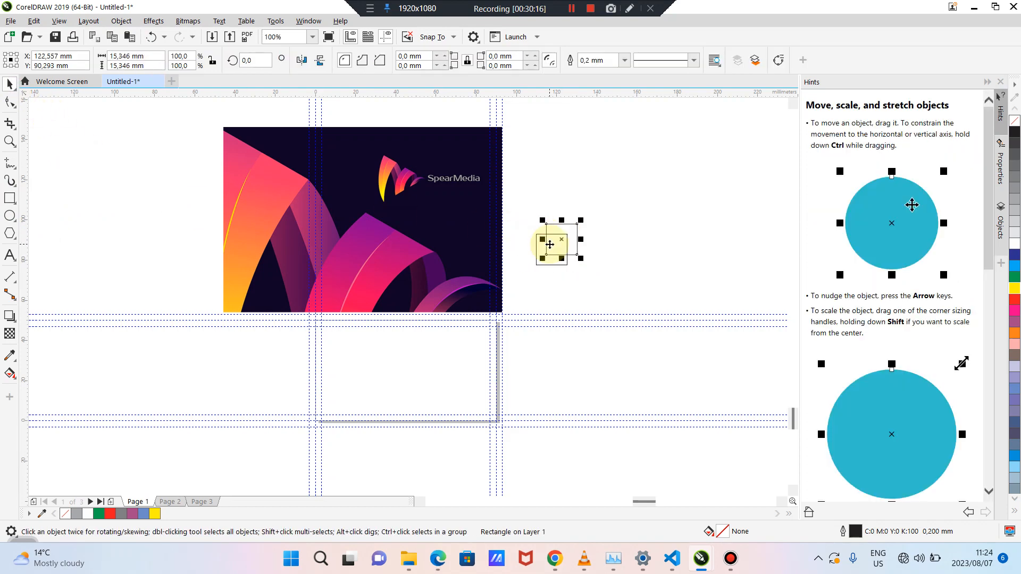
{"action": "left_click_drag", "start_coordinate": [550, 245], "coordinate": [592, 251]}
{"action": "left_click", "coordinate": [619, 250]}
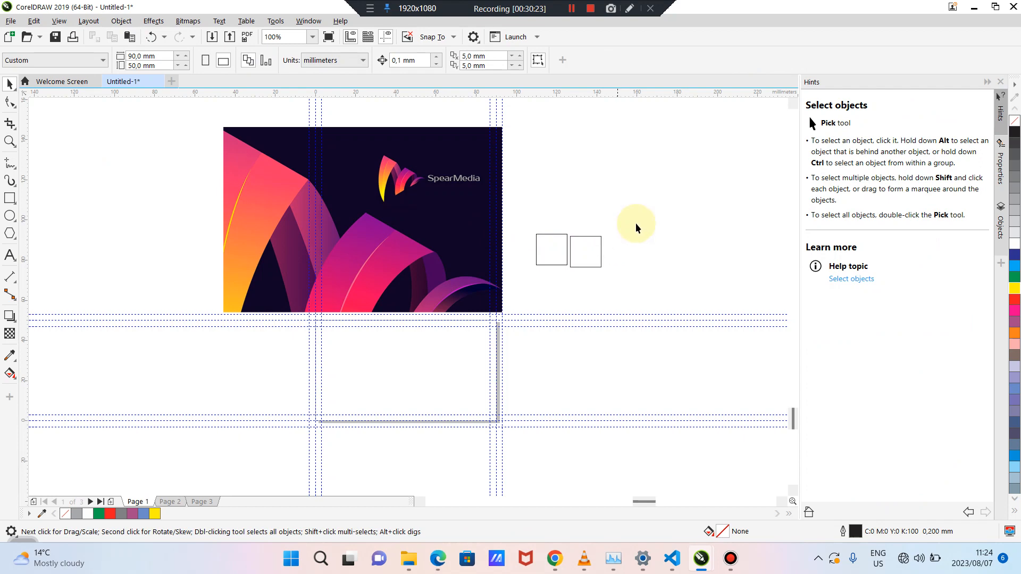
{"action": "left_click_drag", "start_coordinate": [666, 207], "coordinate": [535, 279]}
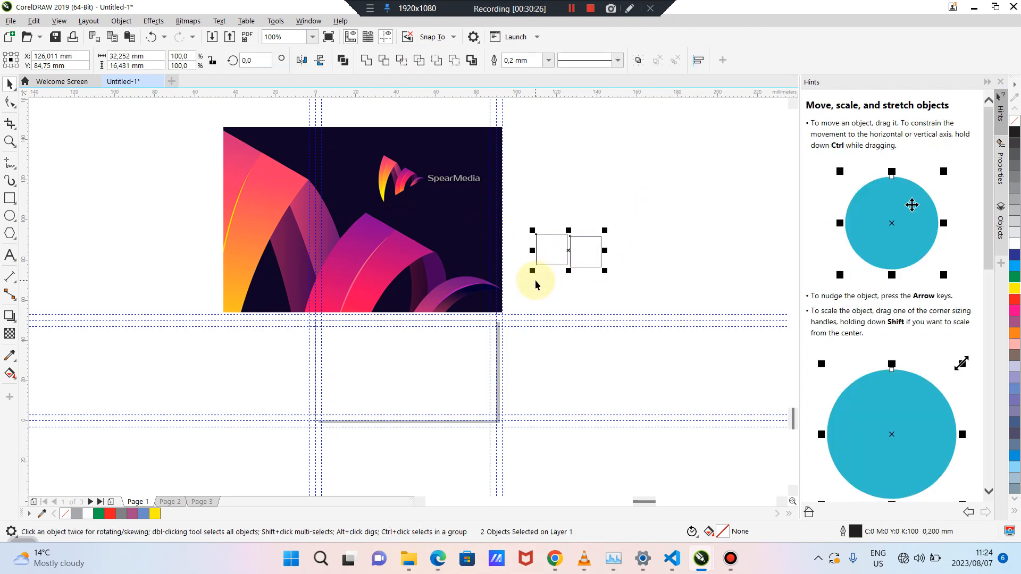
{"action": "left_click", "coordinate": [582, 288]}
{"action": "scroll", "coordinate": [582, 289], "scroll_direction": "down", "scroll_amount": 2}
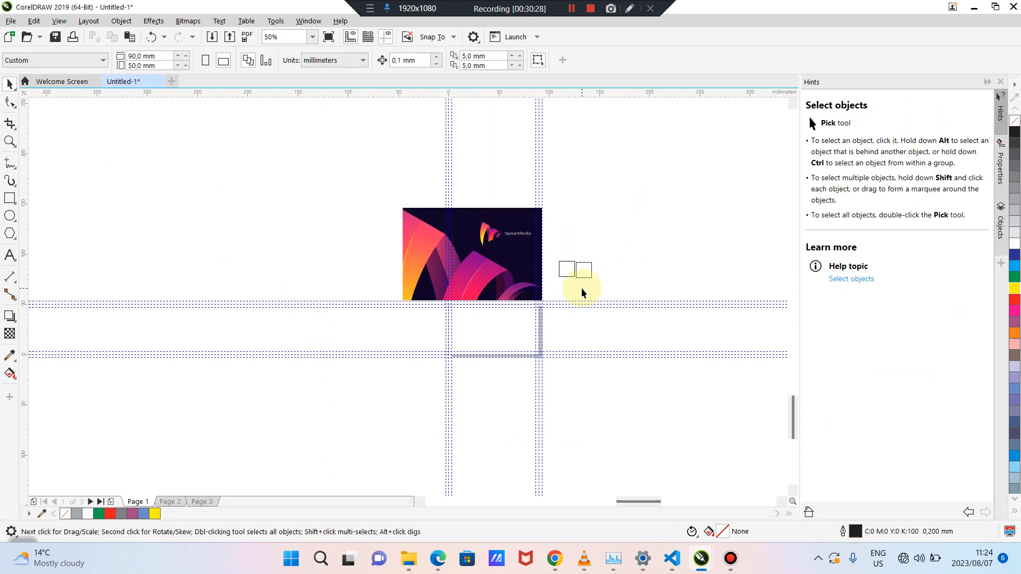
Move the LIONFLAME logo image lower and further left, away from the other images
{"action": "scroll", "coordinate": [582, 292], "scroll_direction": "down", "scroll_amount": 2}
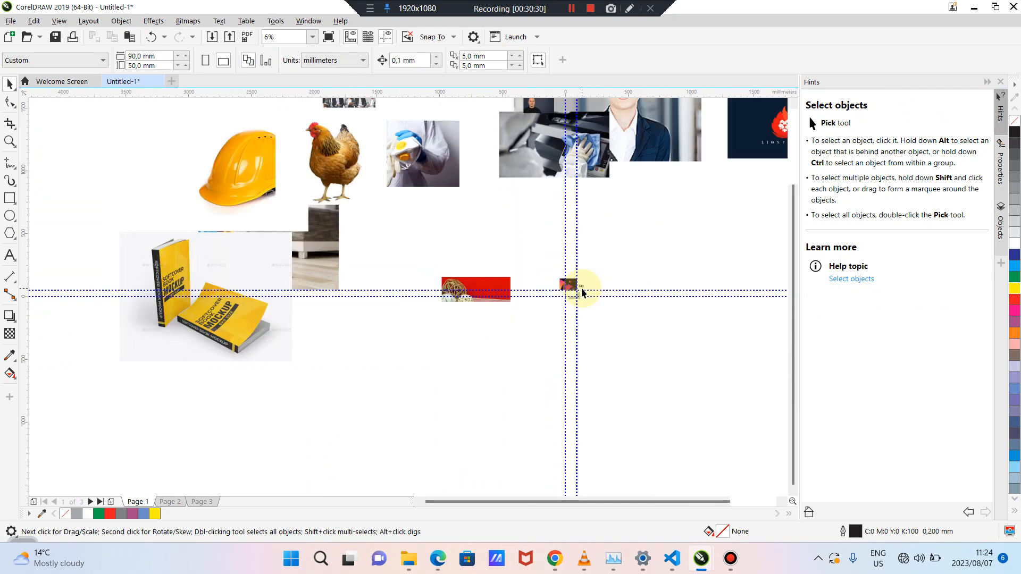
{"action": "left_click_drag", "start_coordinate": [559, 503], "coordinate": [637, 500]}
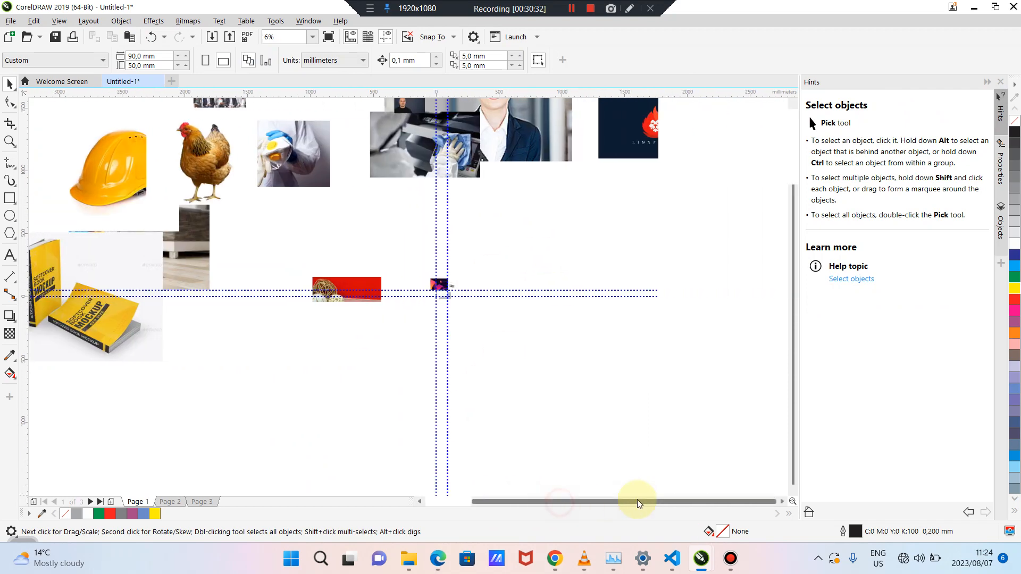
{"action": "left_click_drag", "start_coordinate": [680, 130], "coordinate": [658, 217]}
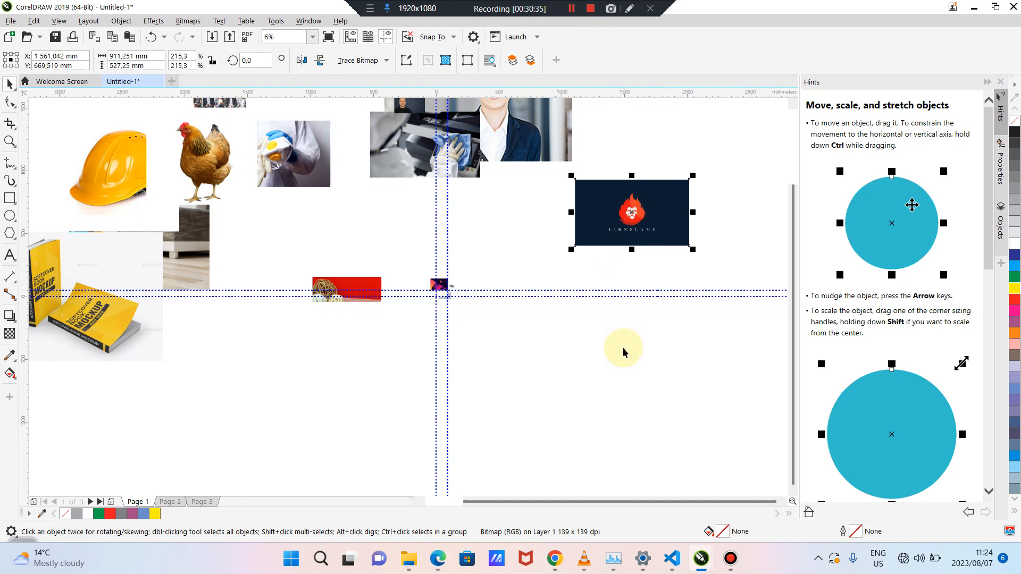
{"action": "left_click", "coordinate": [624, 317]}
{"action": "scroll", "coordinate": [624, 317], "scroll_direction": "up", "scroll_amount": 4}
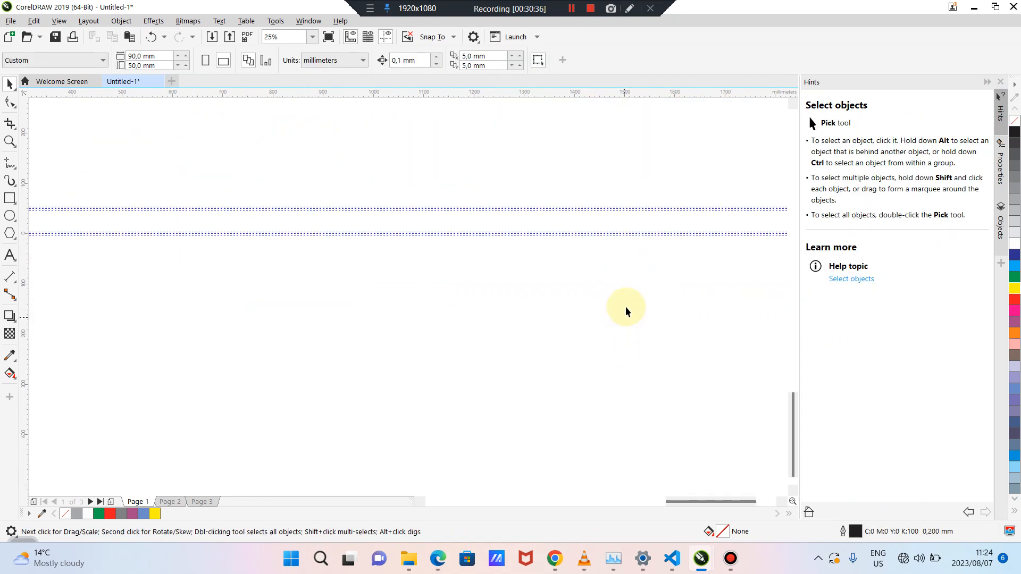
{"action": "left_click_drag", "start_coordinate": [787, 415], "coordinate": [791, 334]}
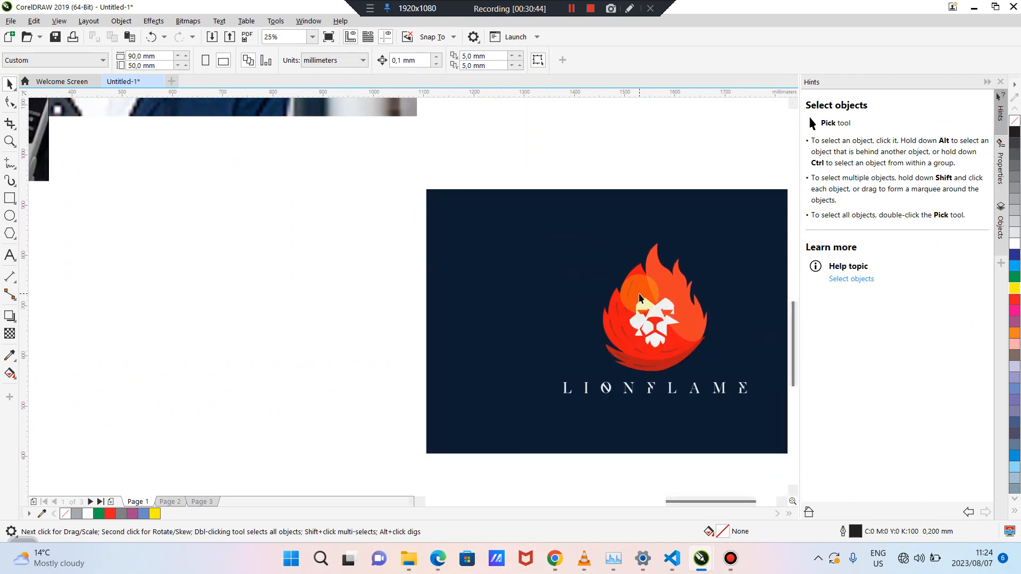
{"action": "scroll", "coordinate": [566, 326], "scroll_direction": "down", "scroll_amount": 5}
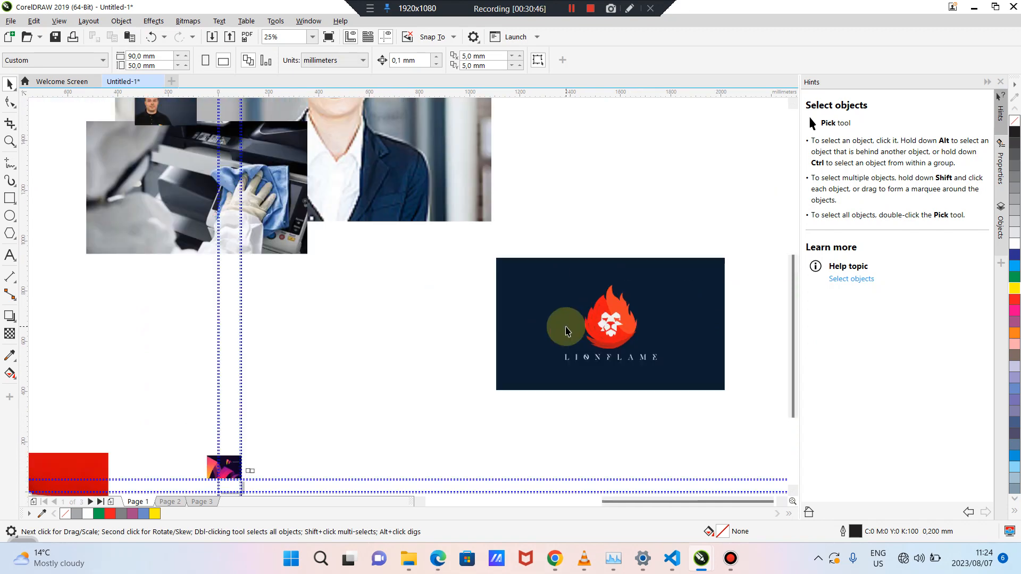
{"action": "scroll", "coordinate": [498, 361], "scroll_direction": "up", "scroll_amount": 5}
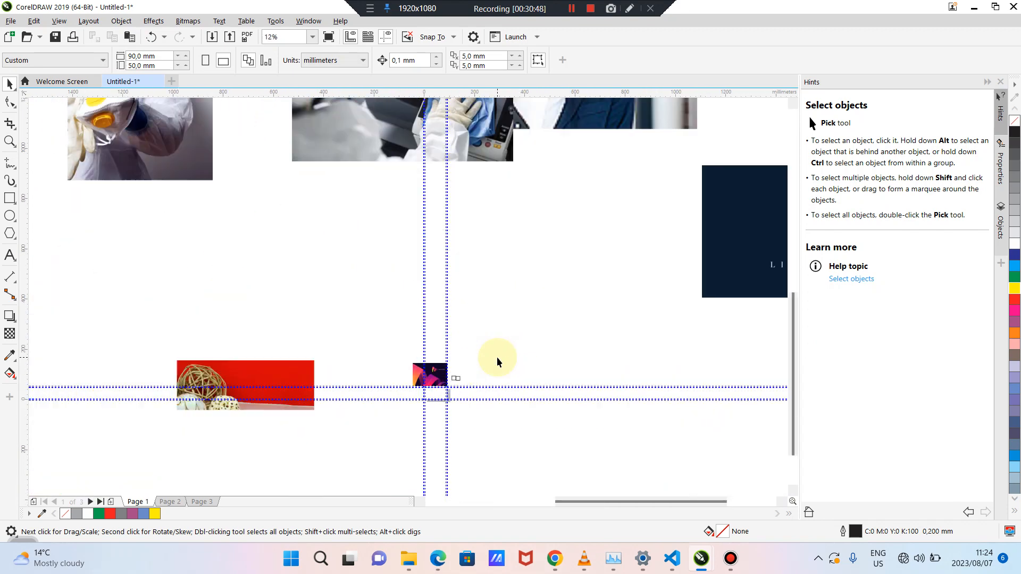
{"action": "scroll", "coordinate": [498, 361], "scroll_direction": "up", "scroll_amount": 1}
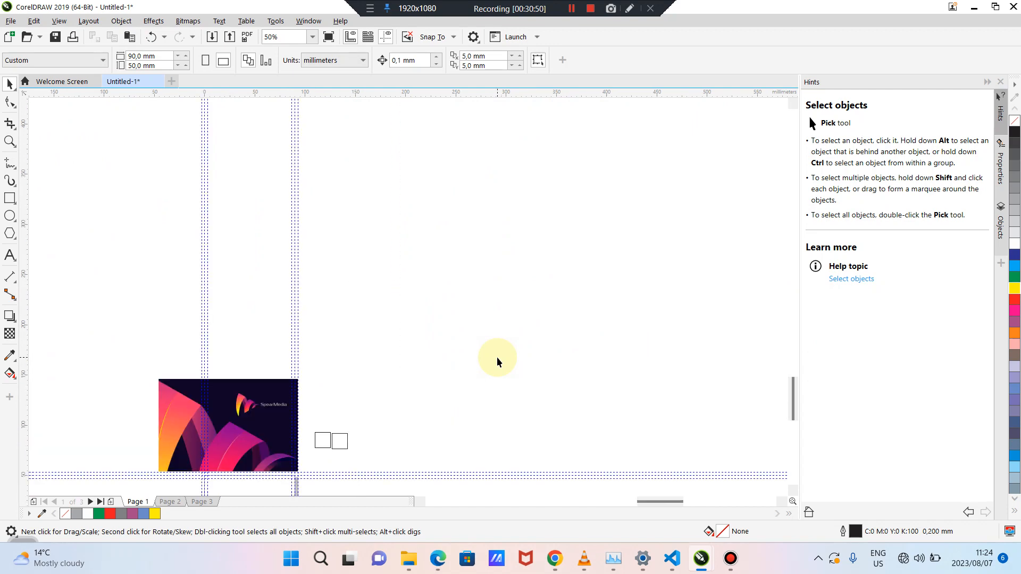
{"action": "left_click_drag", "start_coordinate": [793, 388], "coordinate": [795, 417]}
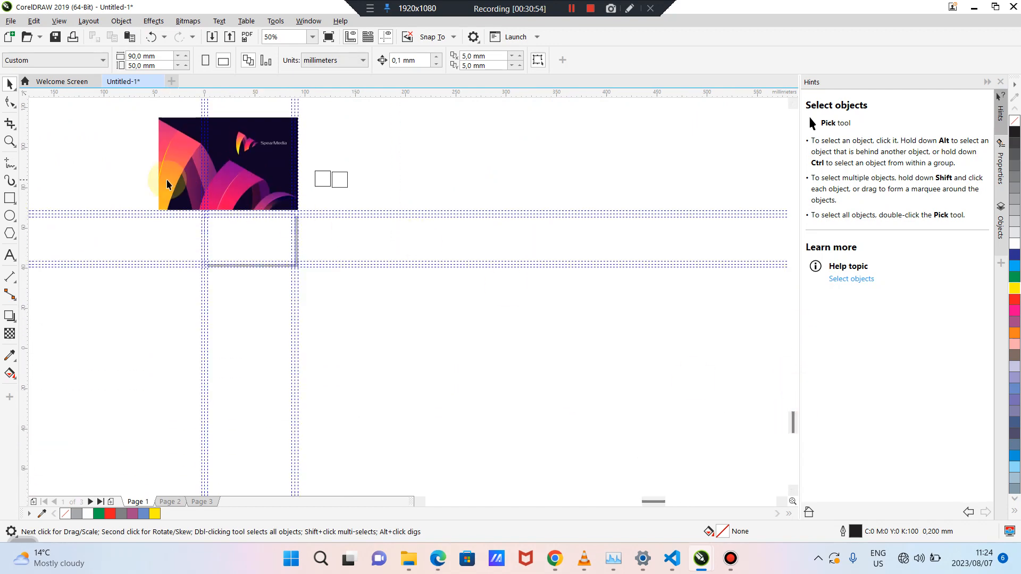
{"action": "scroll", "coordinate": [167, 180], "scroll_direction": "up", "scroll_amount": 1}
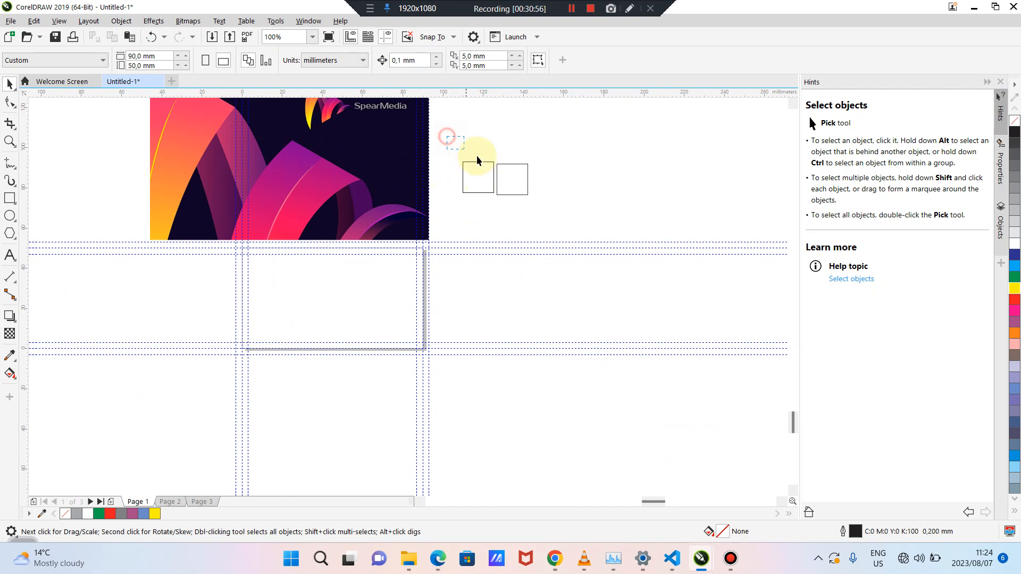
Drag-copy the right square to make a third empty square
{"action": "left_click", "coordinate": [501, 165]}
{"action": "left_click_drag", "start_coordinate": [501, 165], "coordinate": [549, 174]}
{"action": "left_click", "coordinate": [612, 176]}
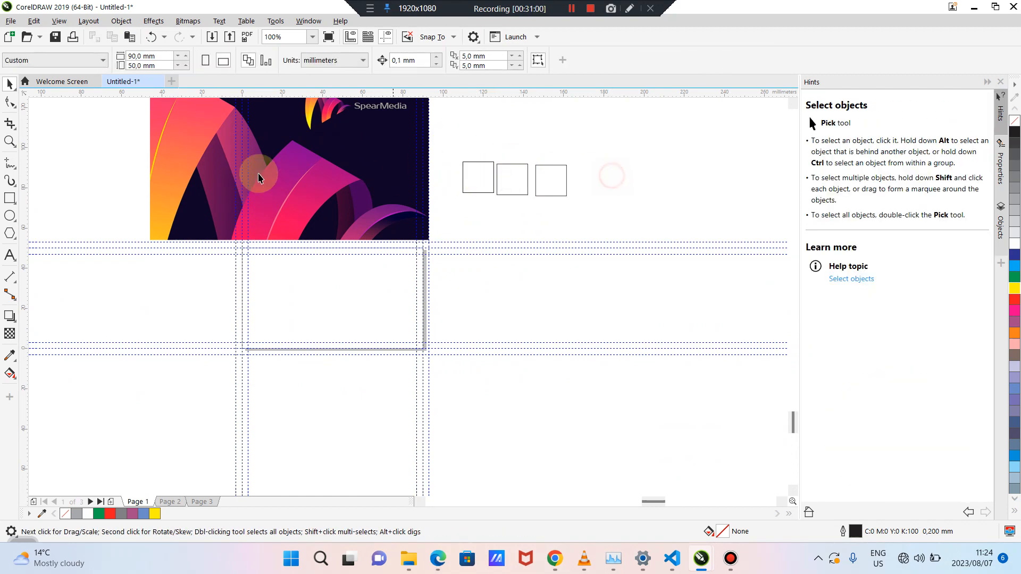
Fill the left square with dark navy sampled from the SpearMedia image
{"action": "double_click", "coordinate": [475, 178]}
{"action": "left_click", "coordinate": [10, 356]}
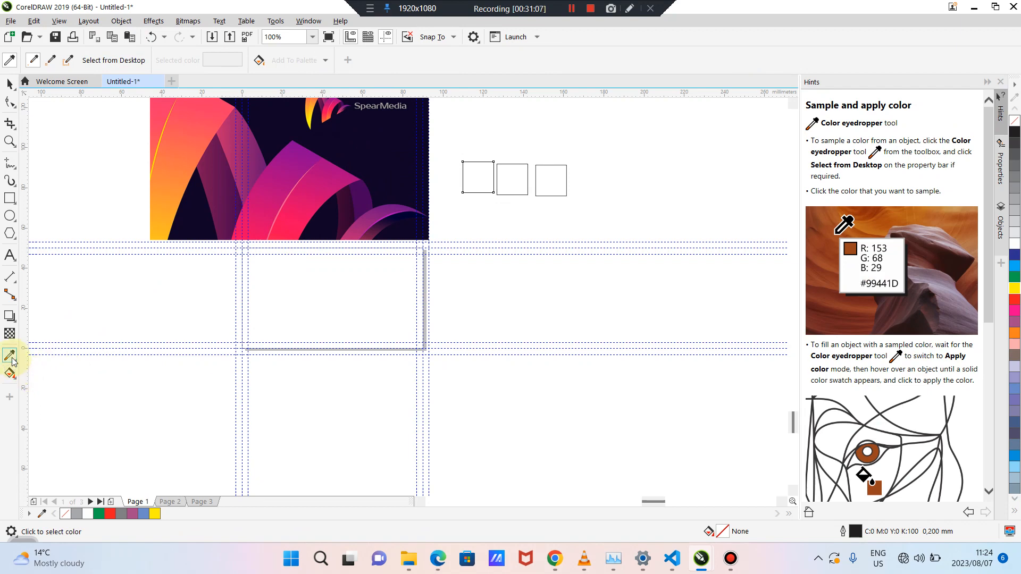
{"action": "left_click", "coordinate": [360, 158]}
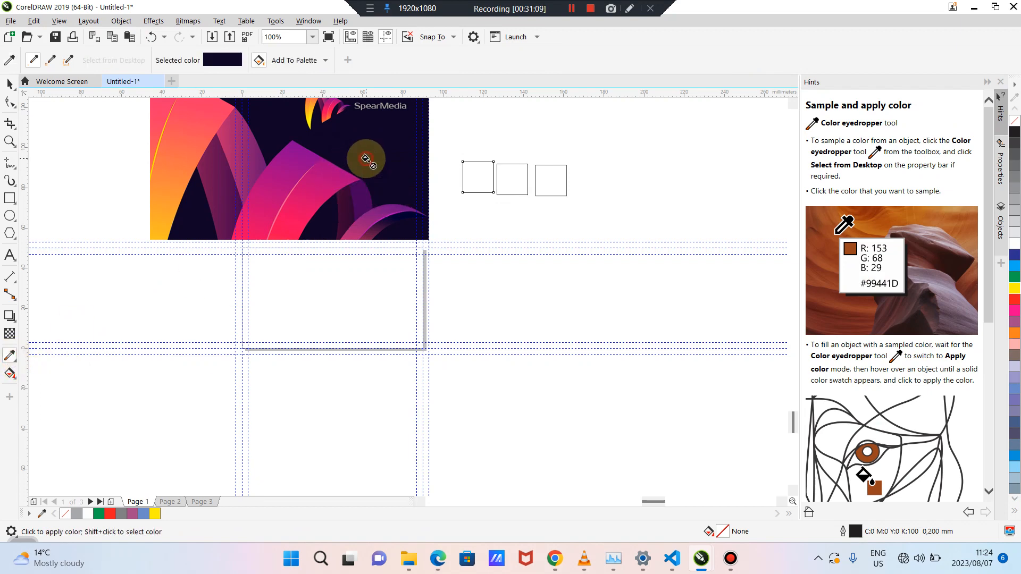
{"action": "left_click", "coordinate": [470, 171]}
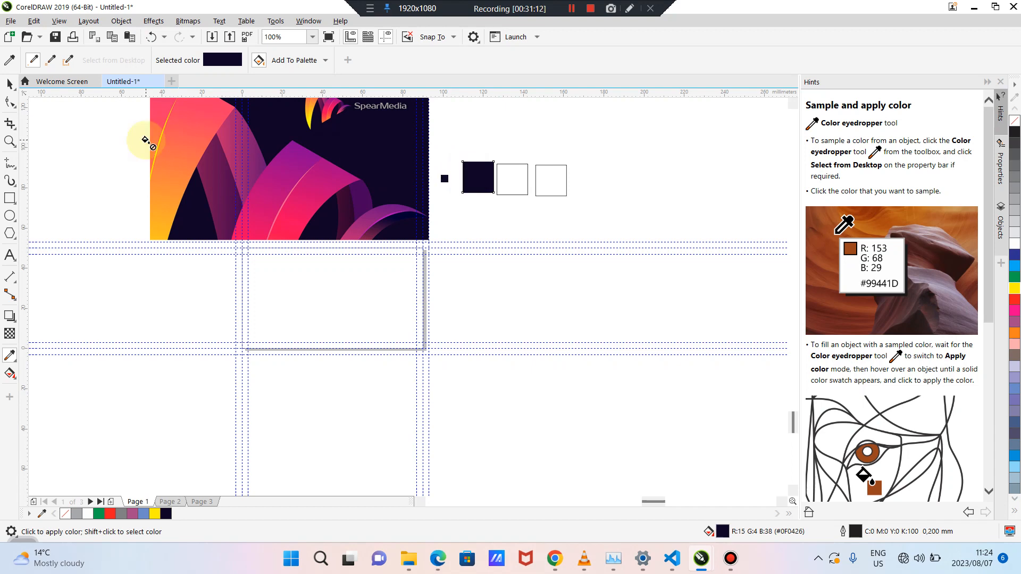
{"action": "left_click", "coordinate": [10, 83]}
{"action": "left_click", "coordinate": [584, 279]}
Fill the middle square with magenta sampled from the image
{"action": "left_click", "coordinate": [514, 179]}
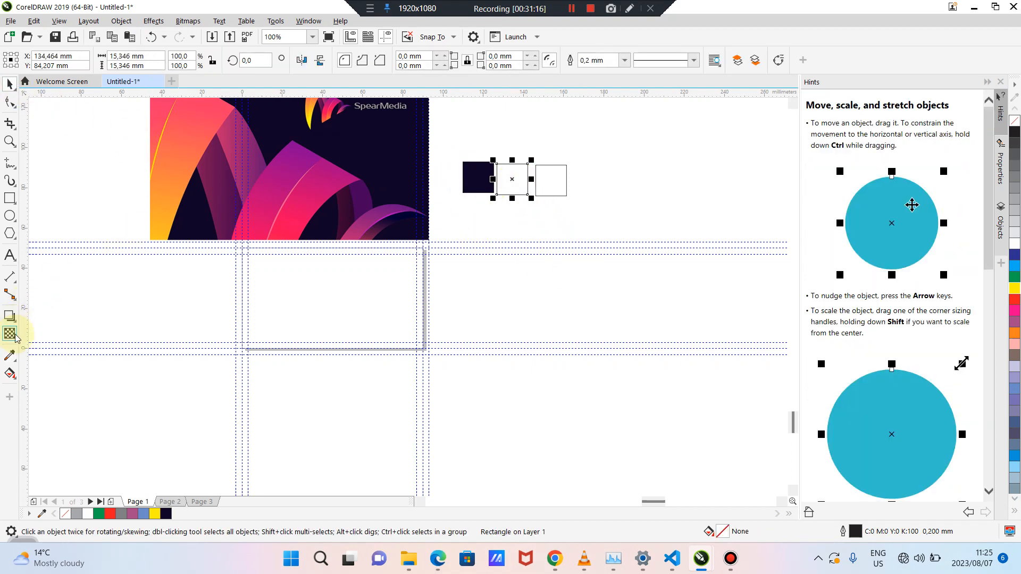
{"action": "left_click", "coordinate": [9, 355]}
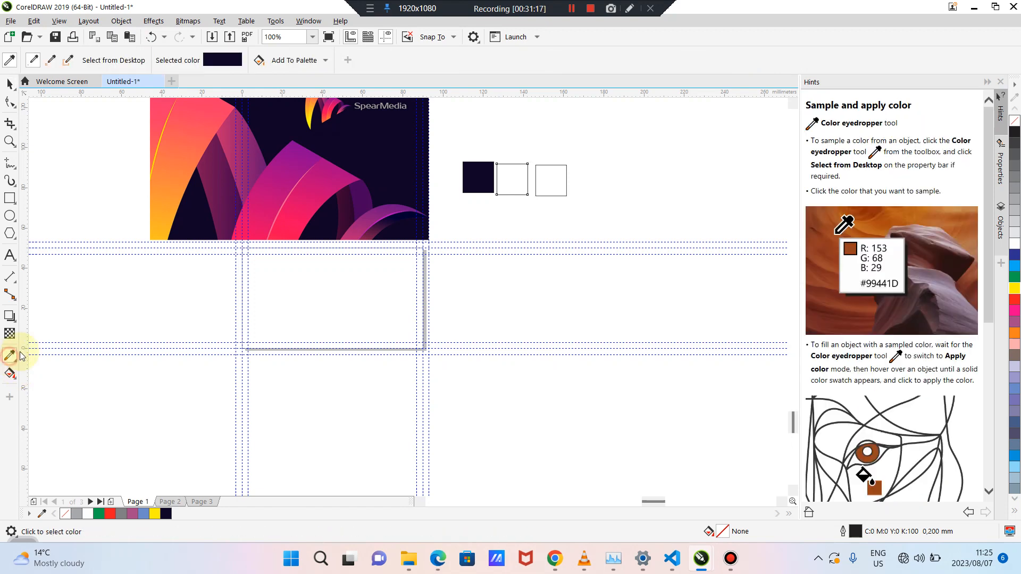
{"action": "left_click", "coordinate": [326, 175]}
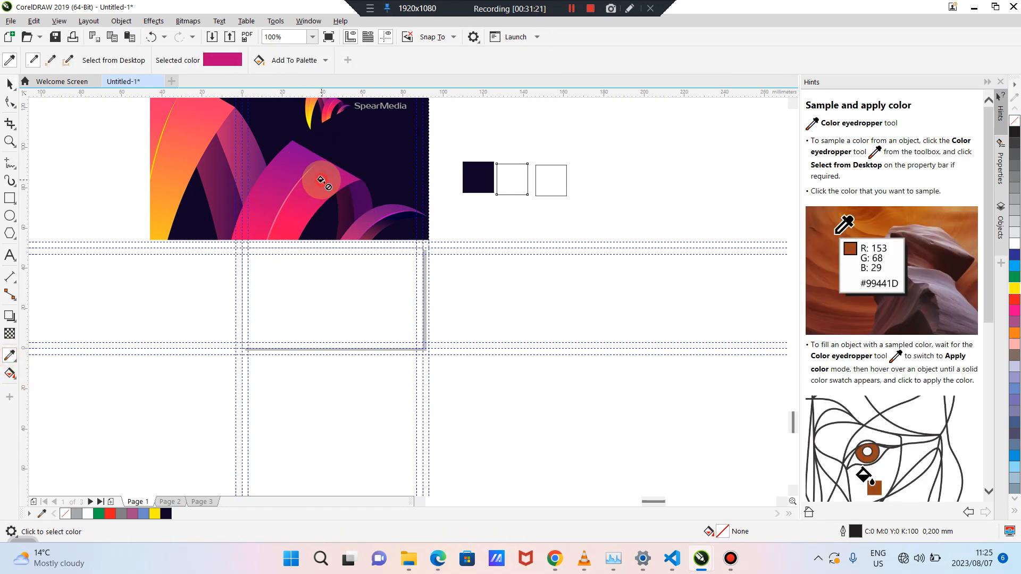
{"action": "left_click", "coordinate": [508, 177]}
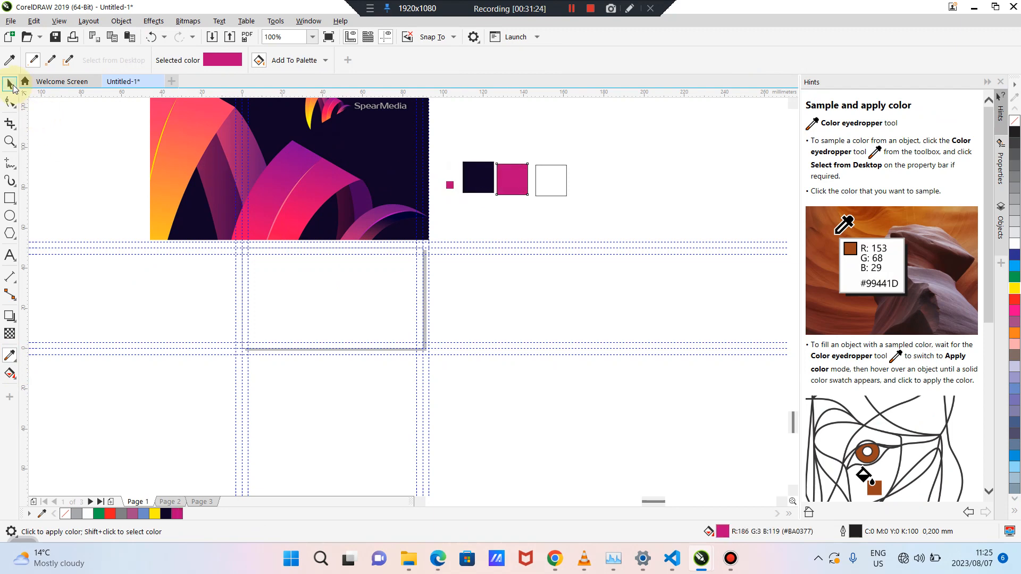
{"action": "left_click", "coordinate": [9, 84]}
Fill the last square with yellow sampled from the image's lower-left corner
{"action": "left_click", "coordinate": [544, 177]}
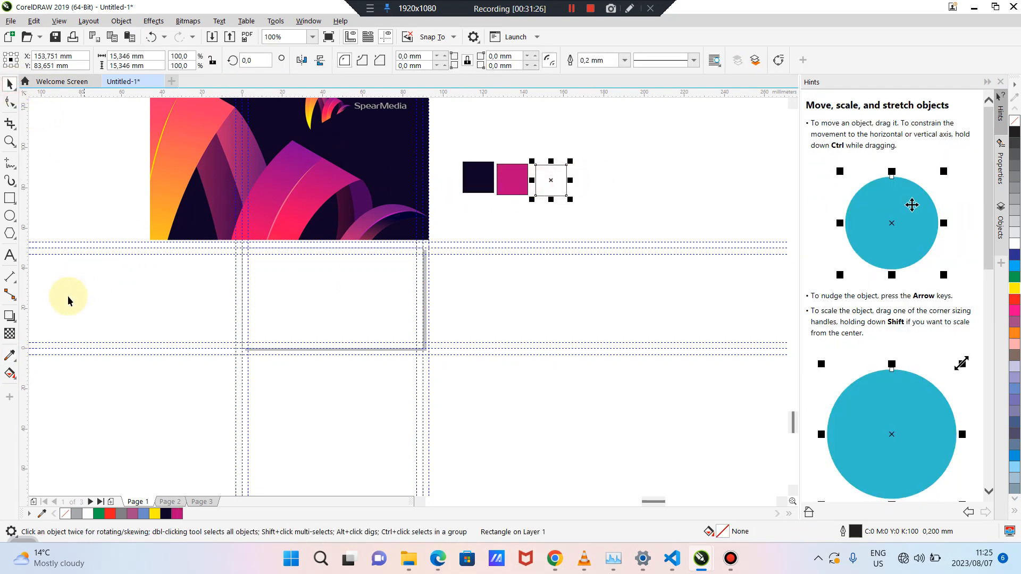
{"action": "left_click", "coordinate": [9, 355]}
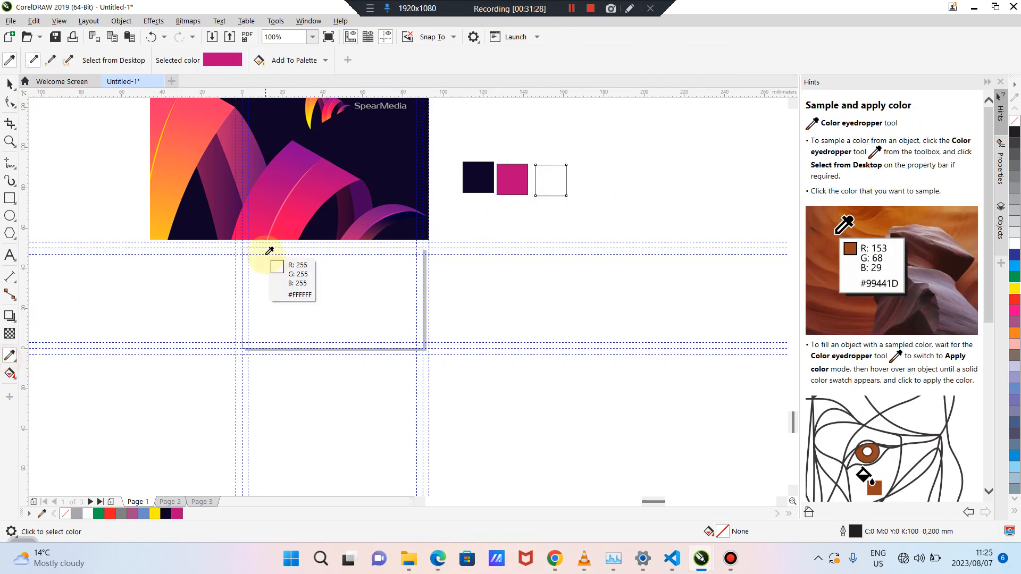
{"action": "left_click", "coordinate": [166, 233]}
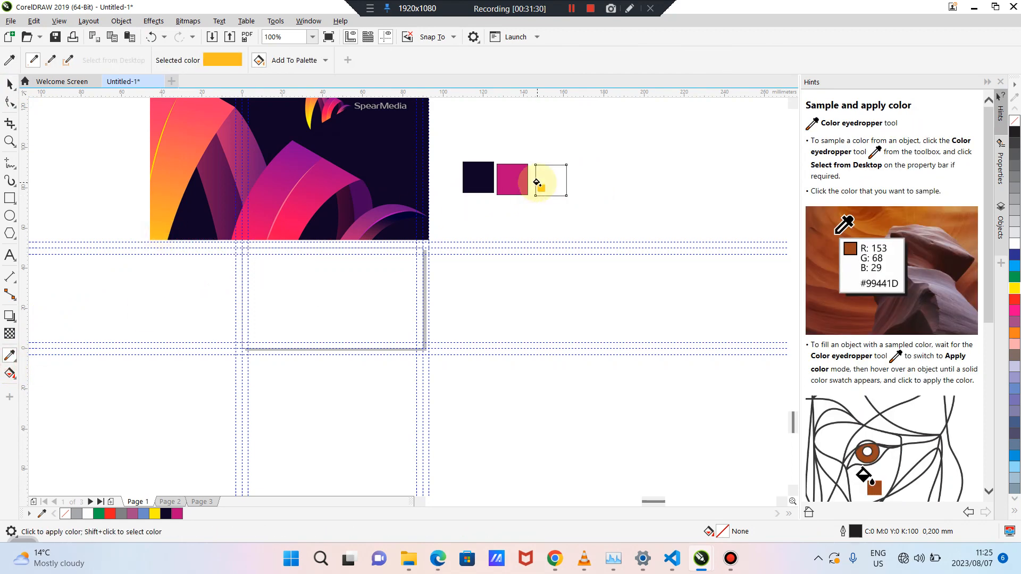
{"action": "left_click", "coordinate": [548, 182]}
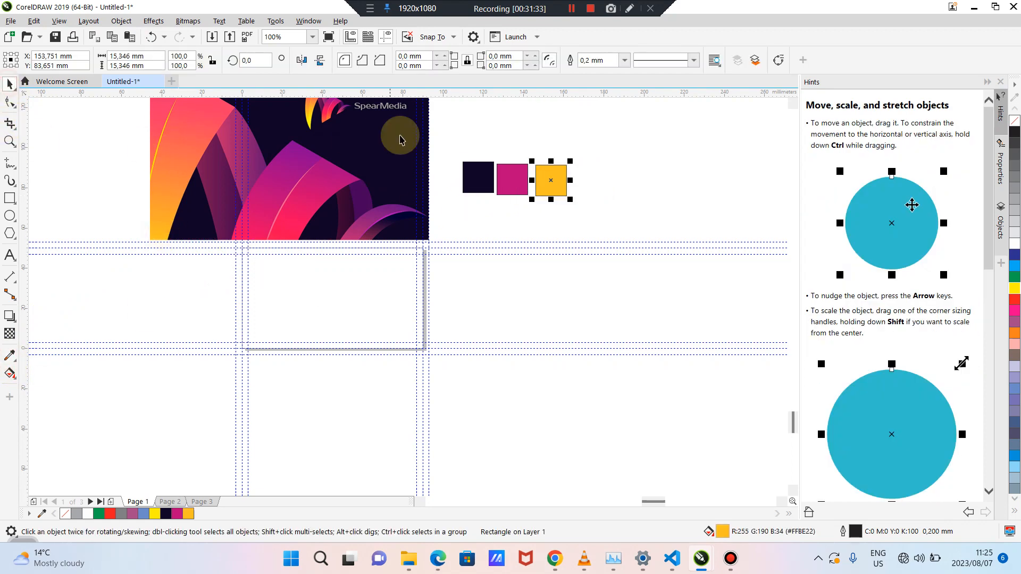
{"action": "left_click", "coordinate": [10, 84]}
{"action": "left_click_drag", "start_coordinate": [661, 143], "coordinate": [447, 236]}
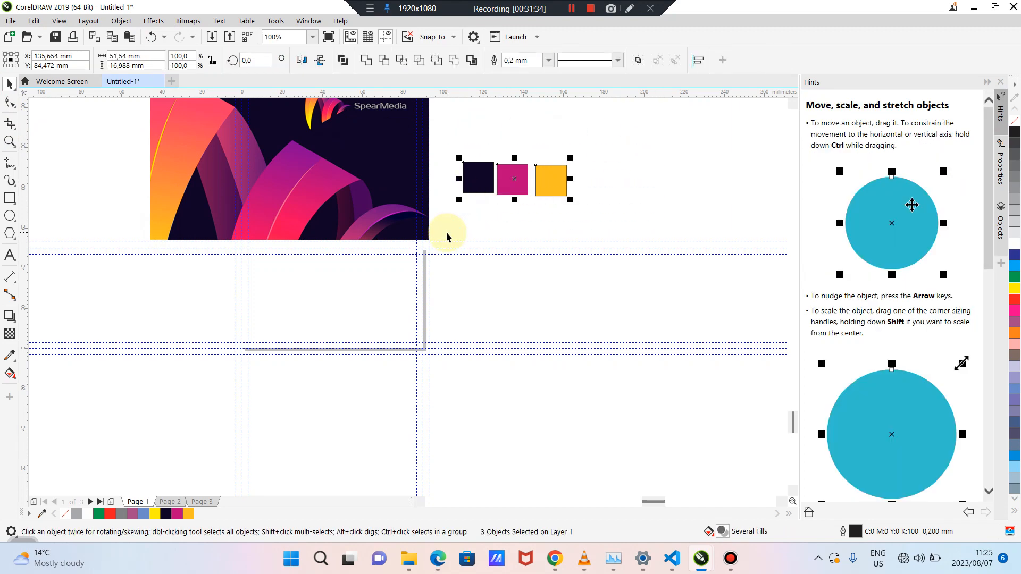
Top-align the three swatches without outlines, place them above the card, and move the image aside
{"action": "key", "text": "t"}
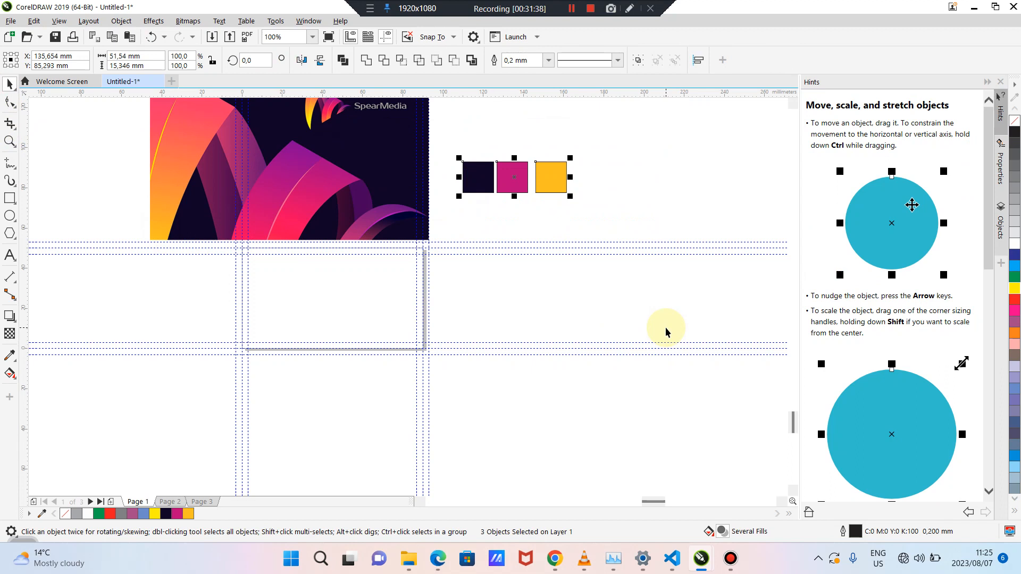
{"action": "right_click", "coordinate": [1016, 124]}
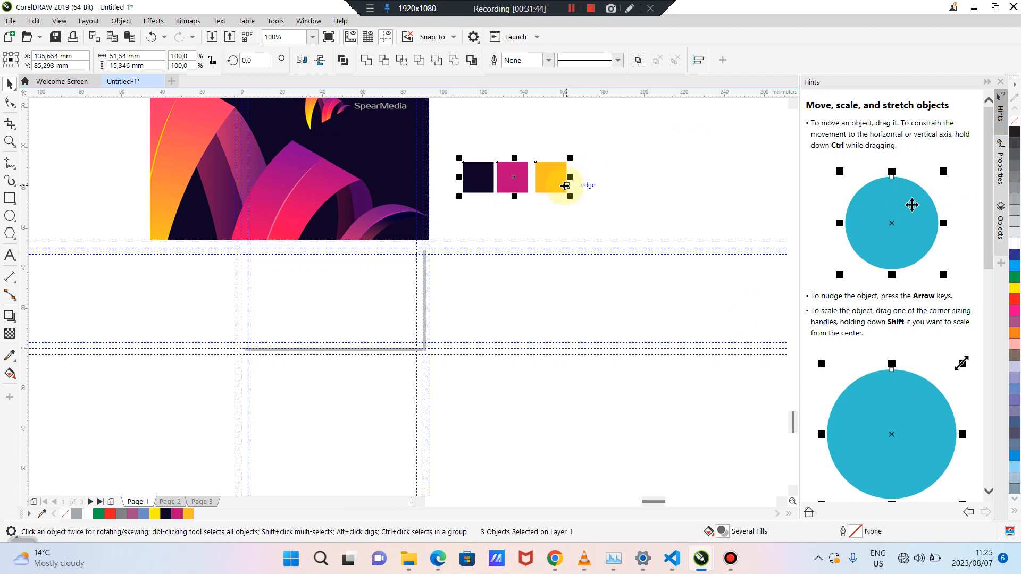
{"action": "left_click_drag", "start_coordinate": [368, 177], "coordinate": [103, 151]}
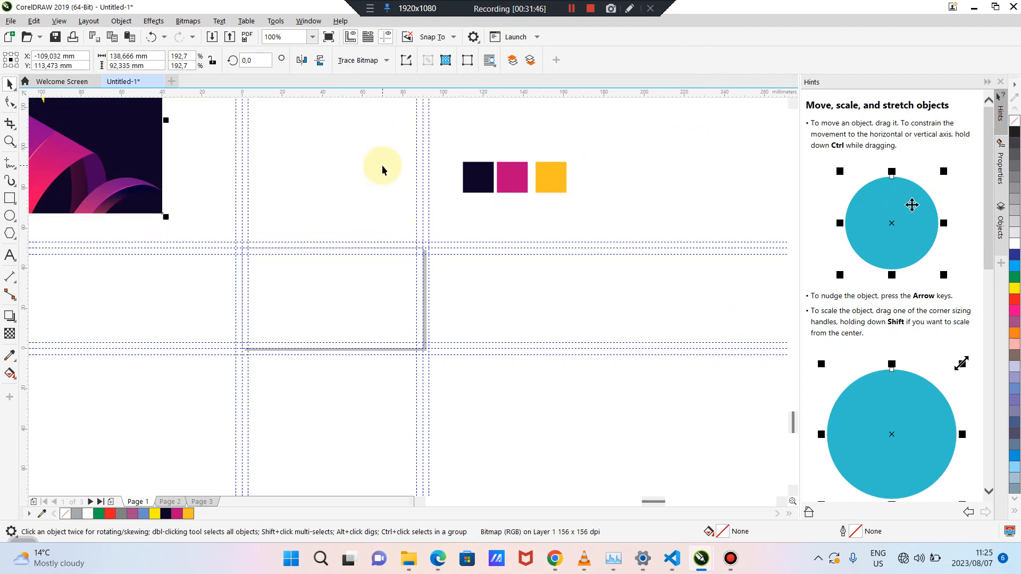
{"action": "left_click_drag", "start_coordinate": [447, 152], "coordinate": [351, 218]}
{"action": "left_click", "coordinate": [492, 304]}
{"action": "left_click", "coordinate": [349, 302]}
{"action": "scroll", "coordinate": [349, 298], "scroll_direction": "up", "scroll_amount": 2}
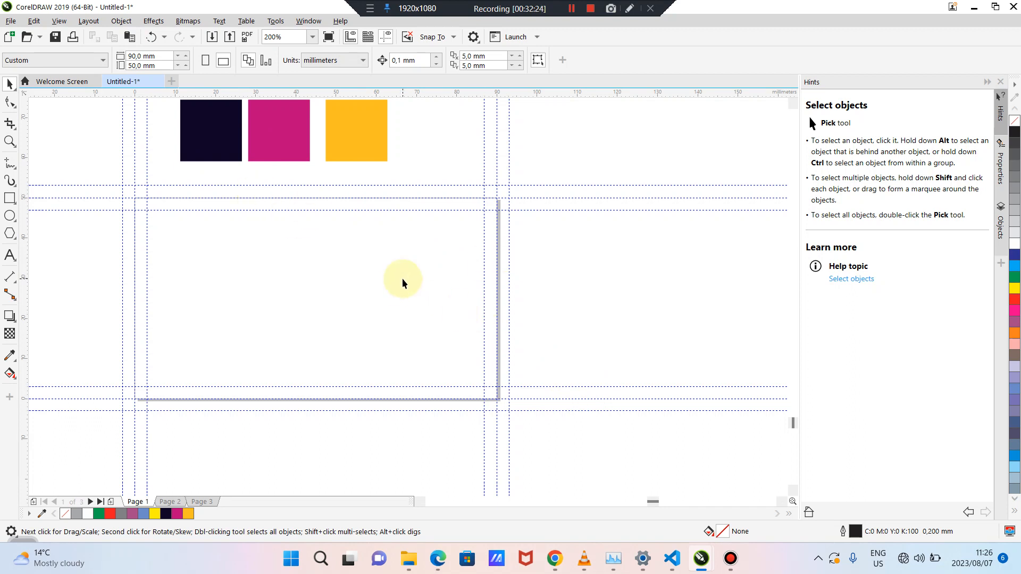
{"action": "scroll", "coordinate": [402, 279], "scroll_direction": "down", "scroll_amount": 2}
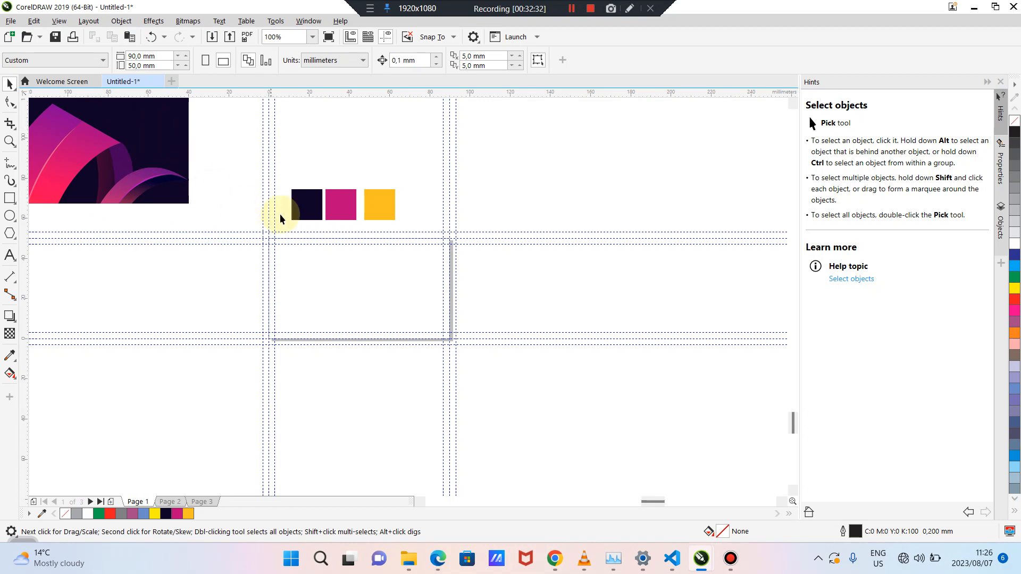
Select the navy, magenta and yellow colour swatches in turn
{"action": "left_click", "coordinate": [295, 212]}
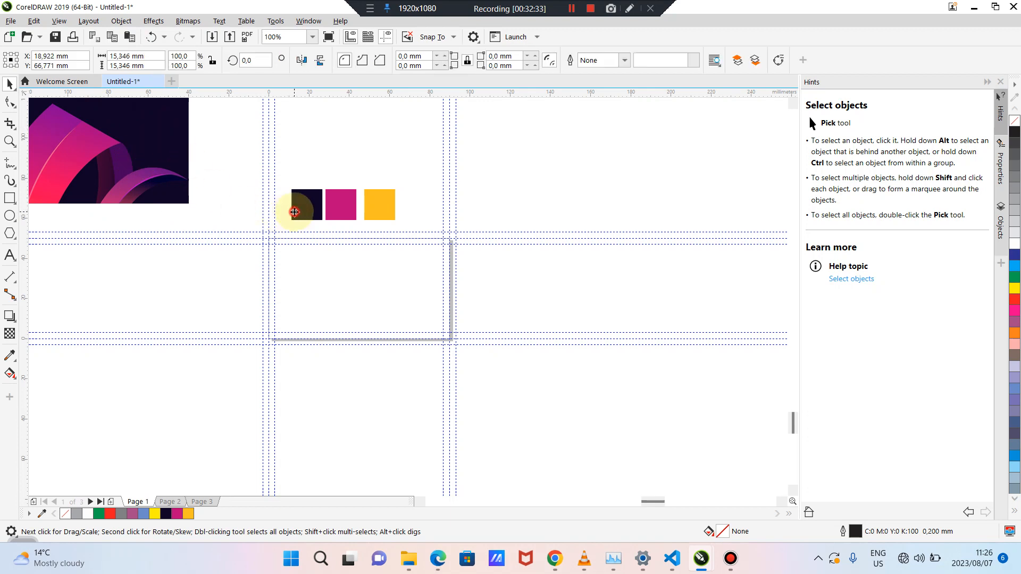
{"action": "left_click", "coordinate": [346, 212]}
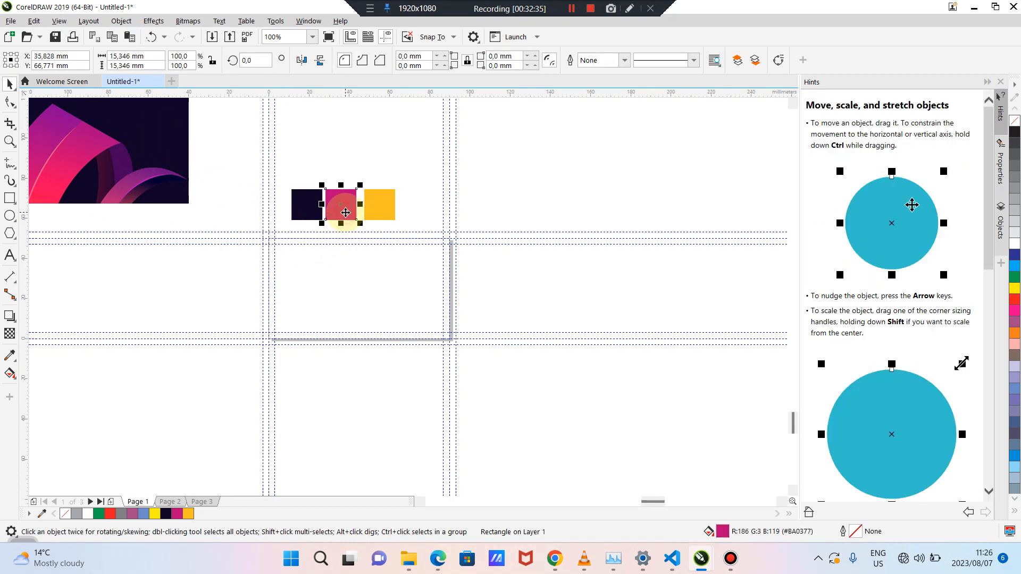
{"action": "left_click", "coordinate": [380, 209]}
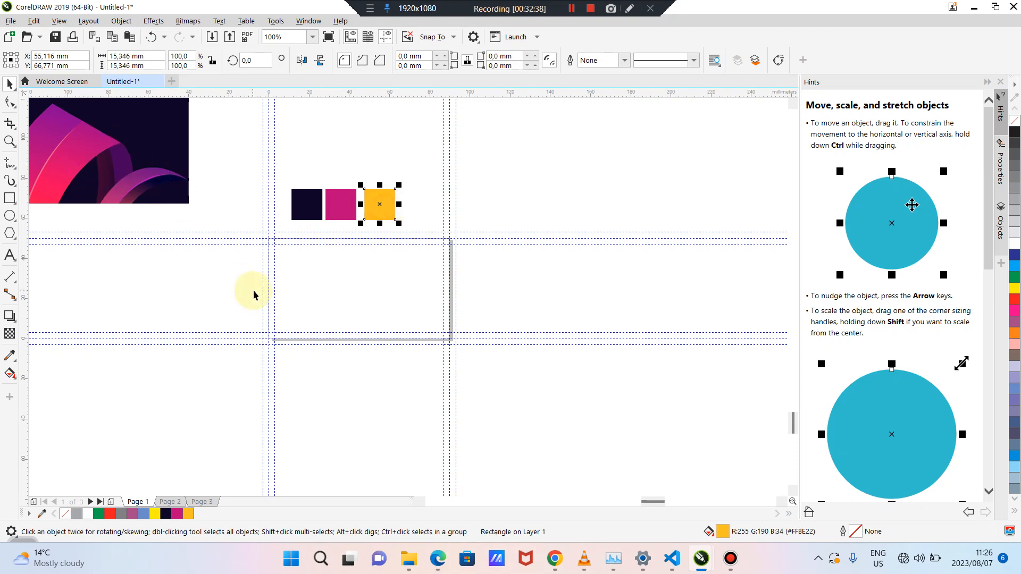
{"action": "scroll", "coordinate": [225, 278], "scroll_direction": "up", "scroll_amount": 1}
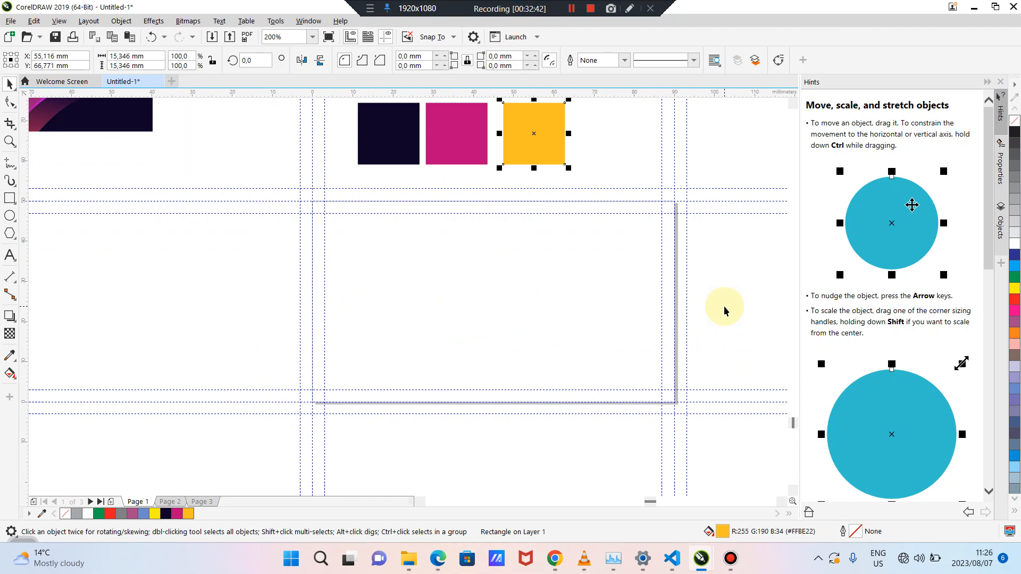
{"action": "scroll", "coordinate": [478, 276], "scroll_direction": "down", "scroll_amount": 1}
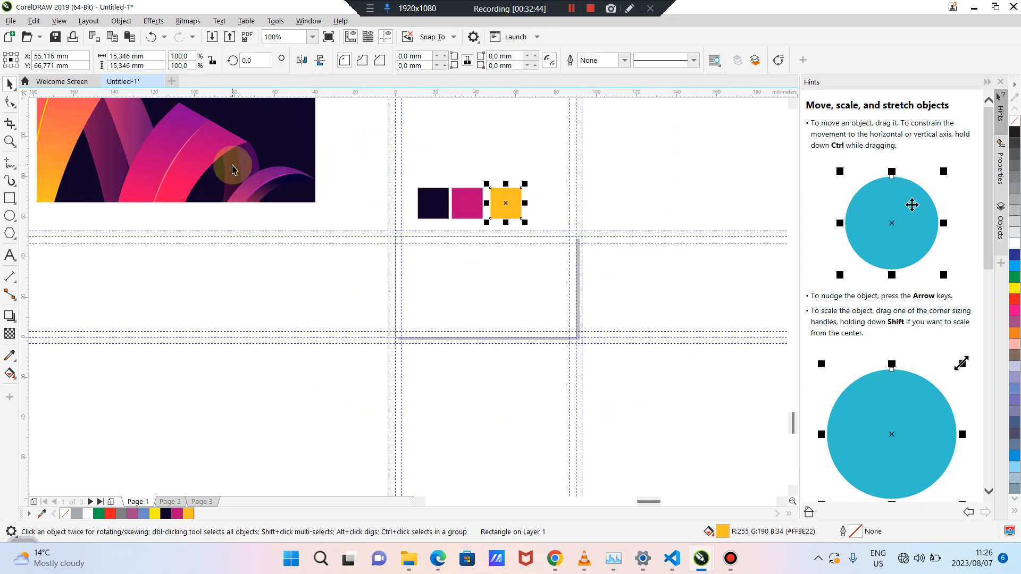
Move the SpearMedia reference image up and to the left, then marquee-select the three swatches
{"action": "left_click_drag", "start_coordinate": [233, 167], "coordinate": [257, 294]}
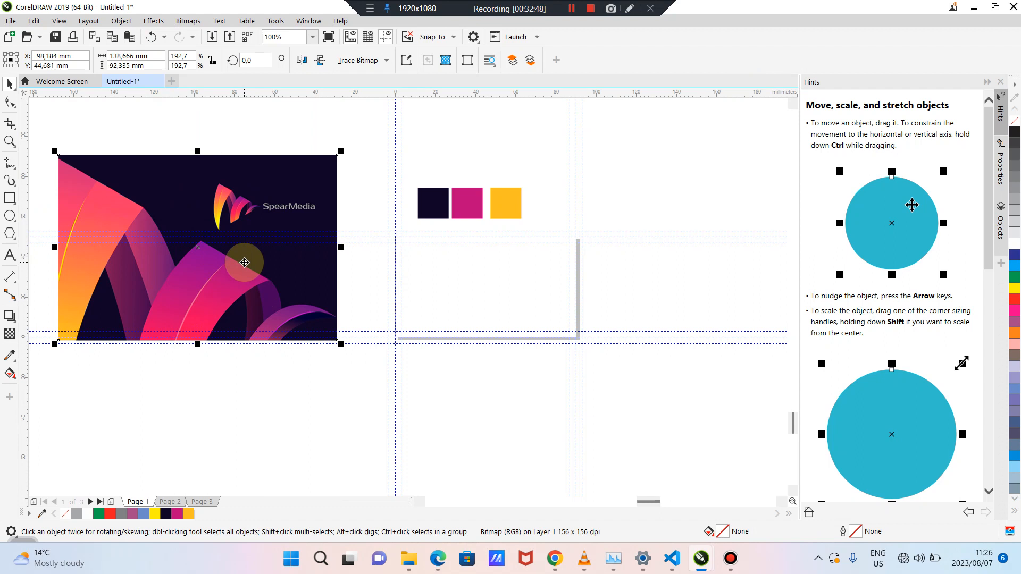
{"action": "left_click_drag", "start_coordinate": [283, 204], "coordinate": [252, 165]}
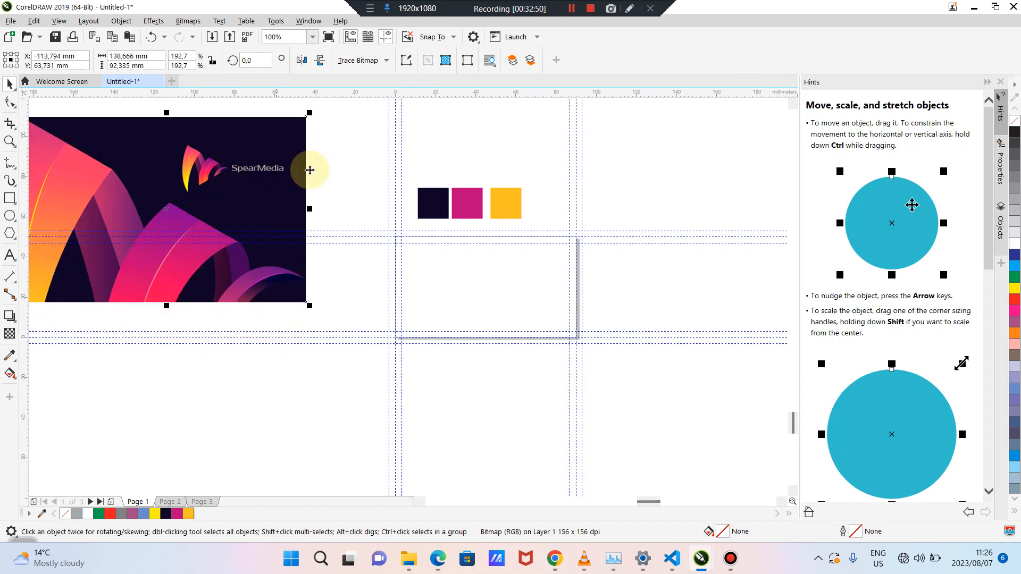
{"action": "left_click", "coordinate": [340, 173]}
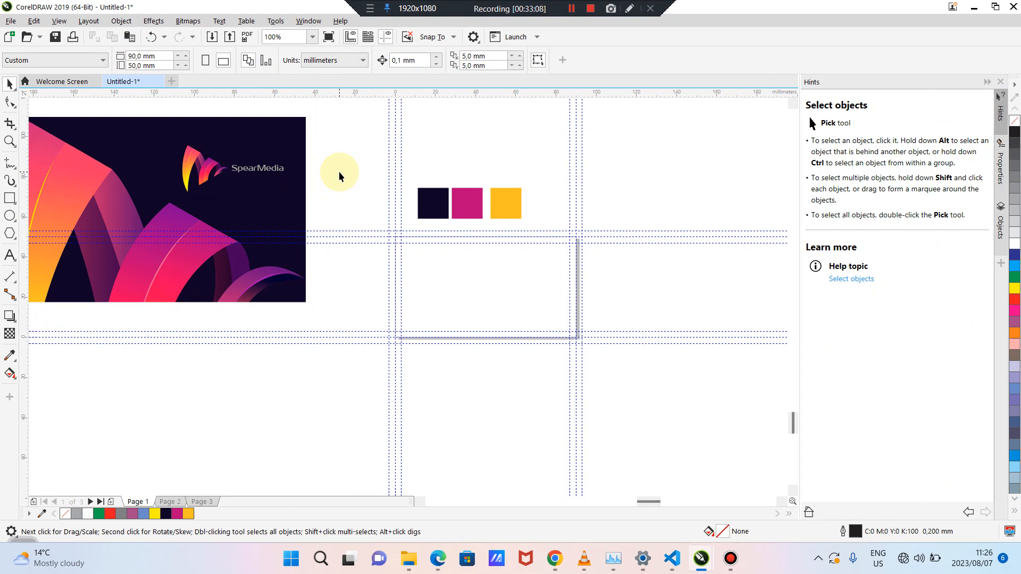
{"action": "left_click_drag", "start_coordinate": [358, 170], "coordinate": [513, 193]}
Create a 90 × 50 mm rectangle matching the card page with the Rectangle tool, then deselect it
{"action": "left_click", "coordinate": [637, 201]}
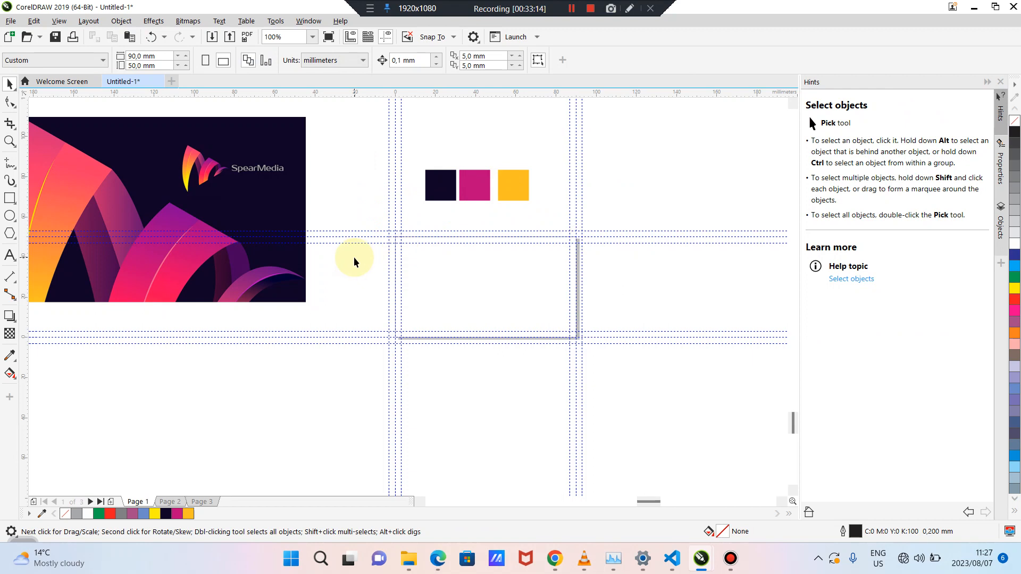
{"action": "double_click", "coordinate": [9, 198]}
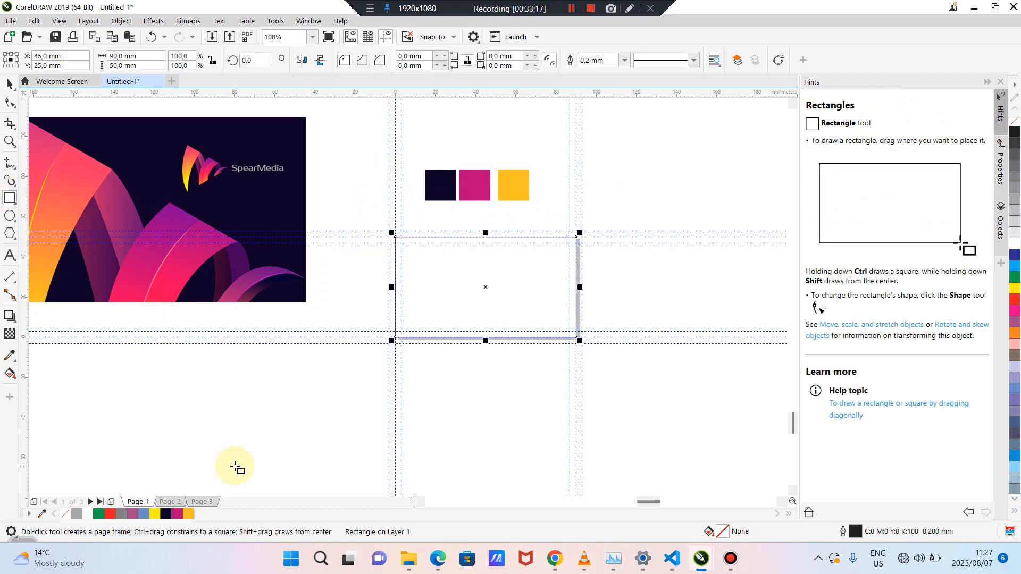
{"action": "left_click", "coordinate": [10, 84]}
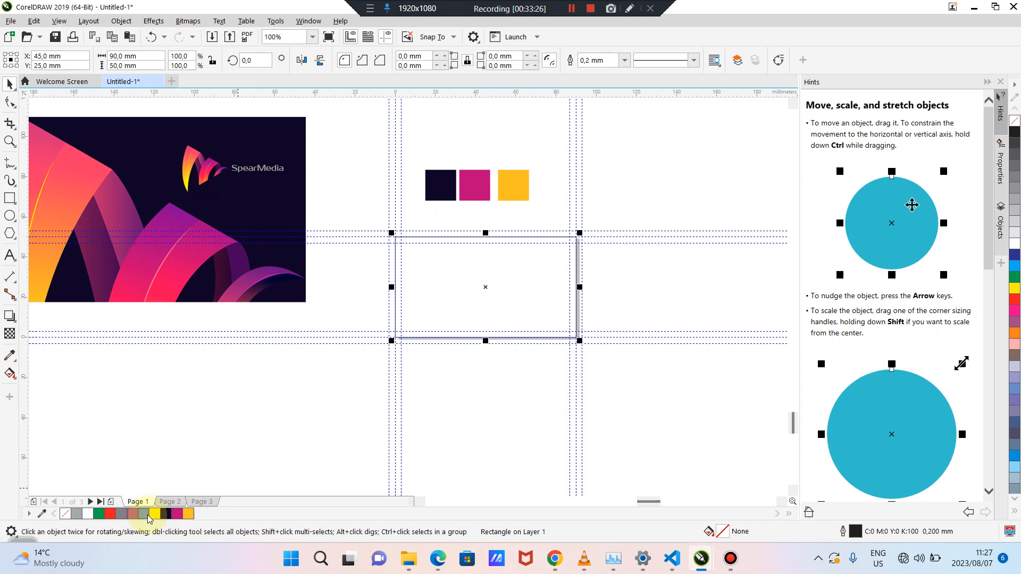
{"action": "left_click", "coordinate": [475, 427]}
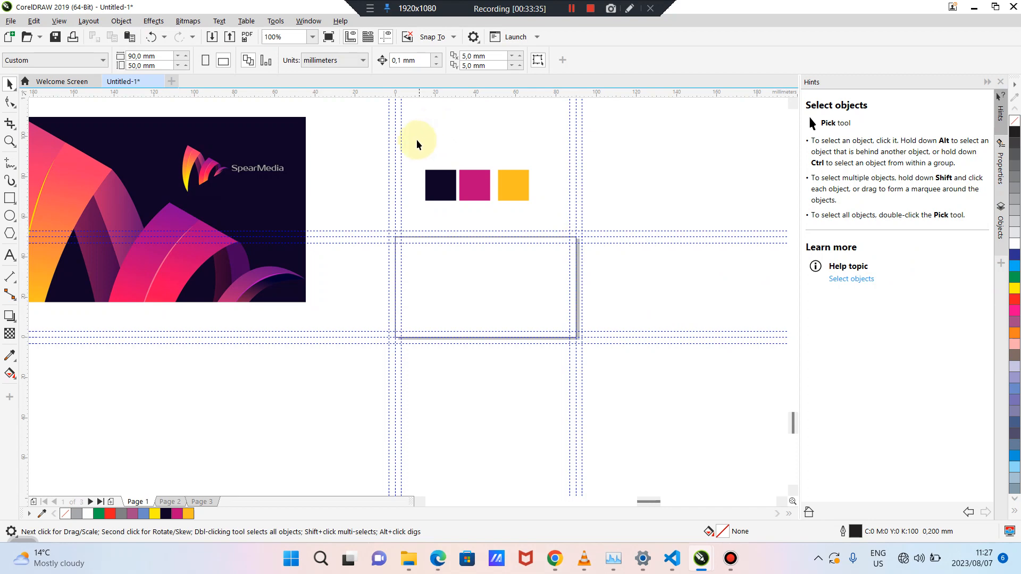
{"action": "left_click_drag", "start_coordinate": [417, 142], "coordinate": [575, 215]}
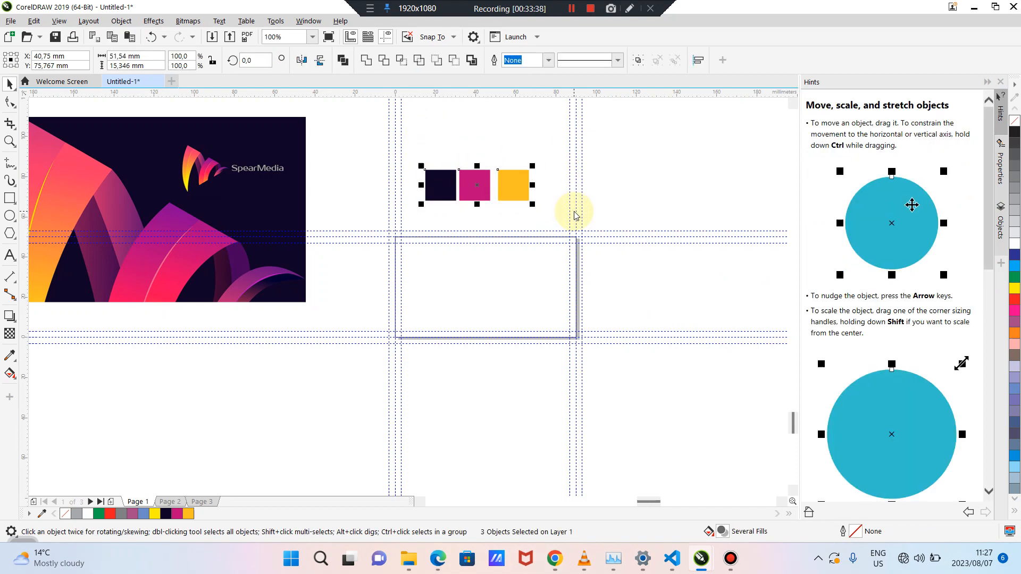
{"action": "left_click", "coordinate": [638, 186]}
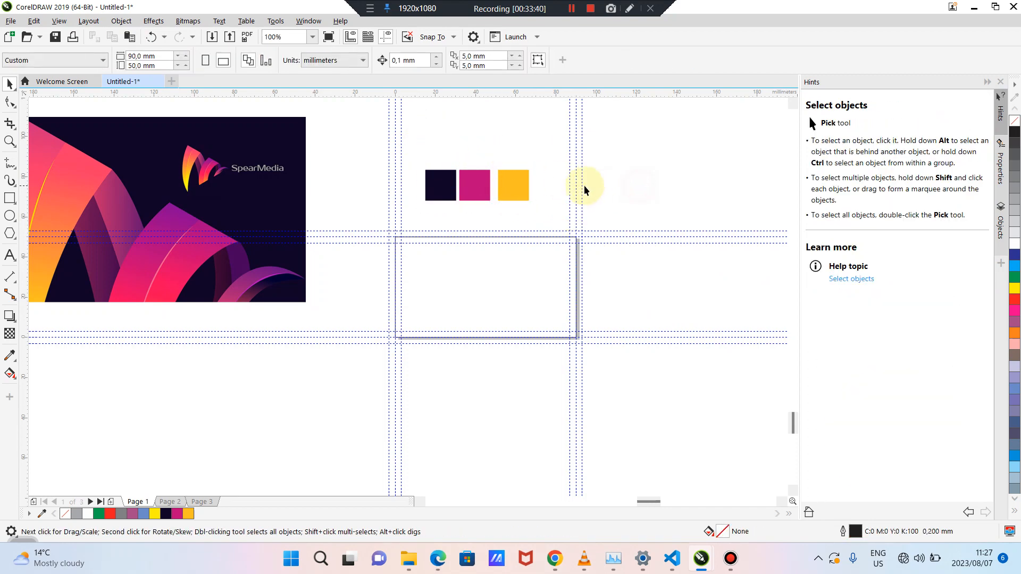
{"action": "double_click", "coordinate": [518, 184]}
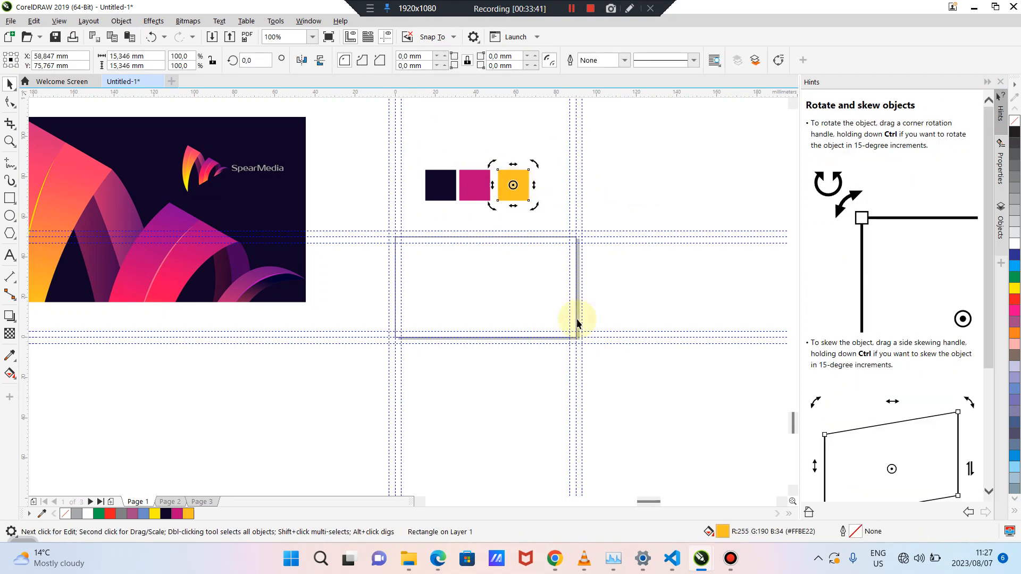
{"action": "double_click", "coordinate": [729, 535]}
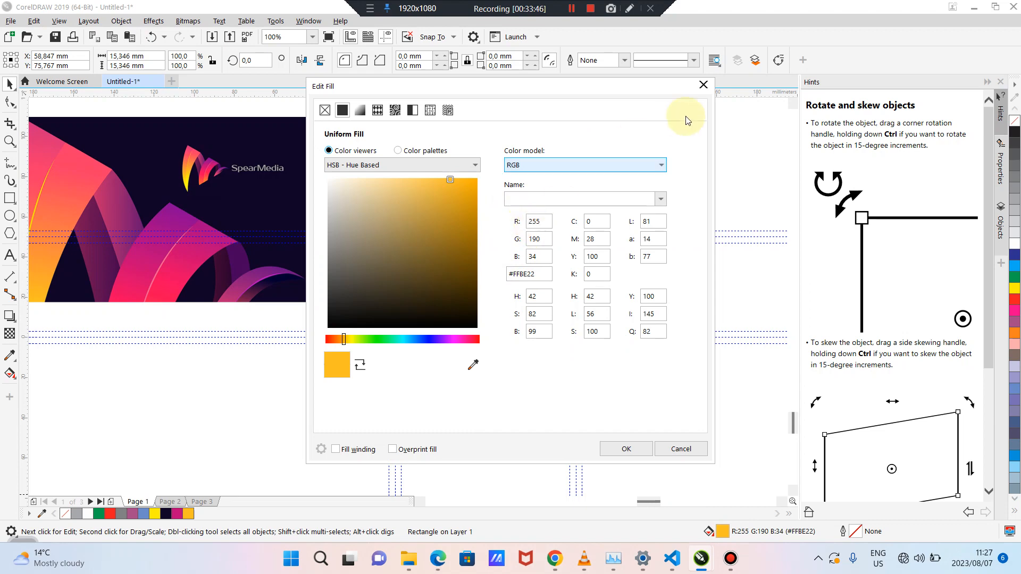
{"action": "left_click", "coordinate": [704, 86]}
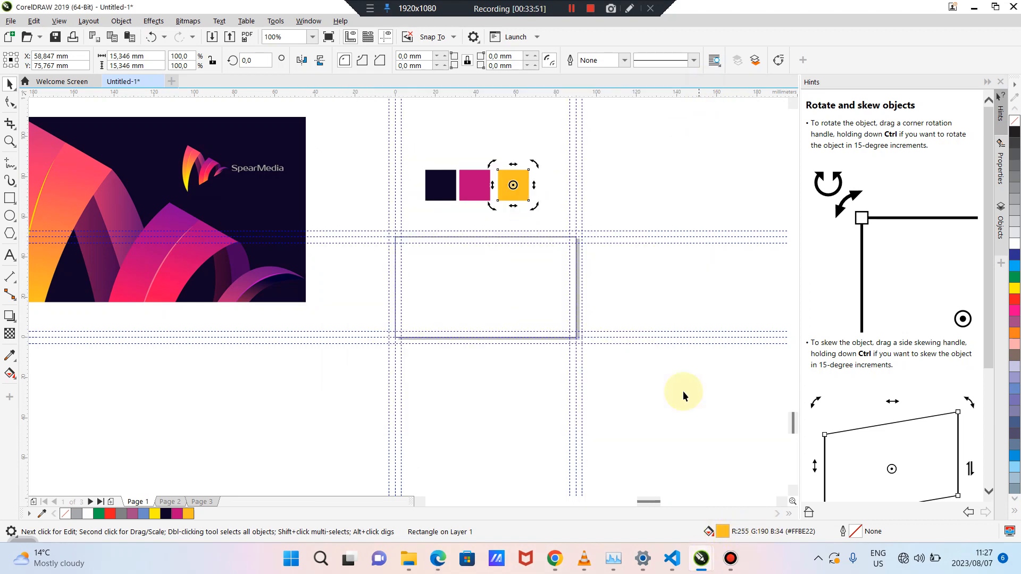
{"action": "left_click", "coordinate": [650, 284]}
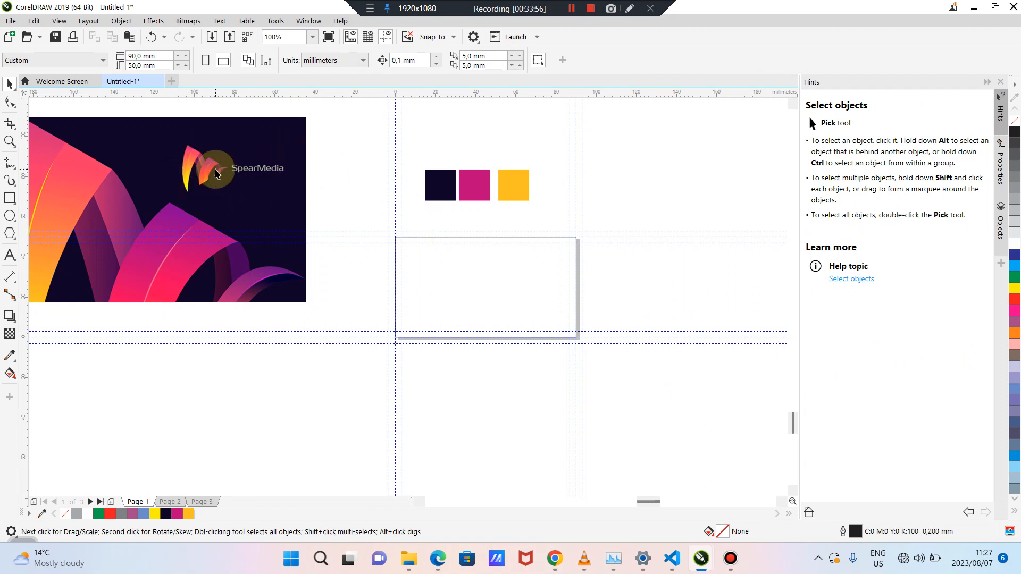
Move the navy, magenta and yellow swatches to the right of the card
{"action": "left_click_drag", "start_coordinate": [232, 169], "coordinate": [280, 178]}
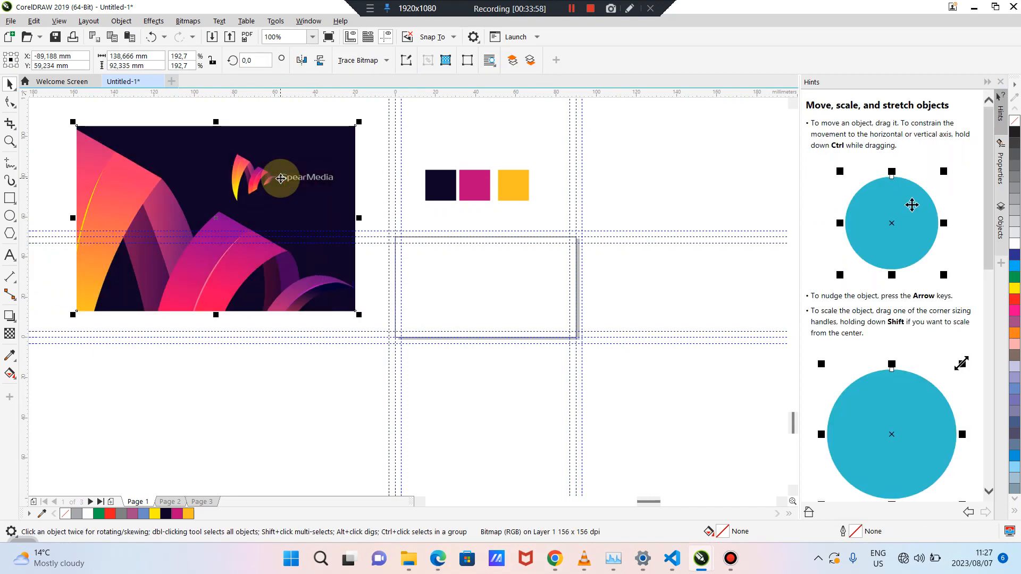
{"action": "left_click_drag", "start_coordinate": [552, 144], "coordinate": [419, 228]}
{"action": "left_click_drag", "start_coordinate": [483, 185], "coordinate": [673, 182]}
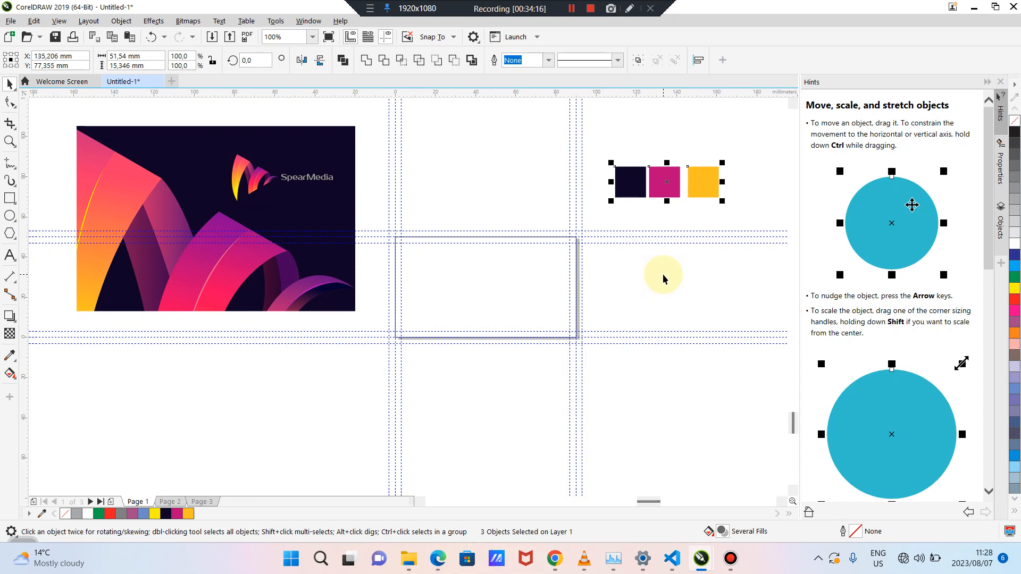
{"action": "left_click", "coordinate": [468, 203]}
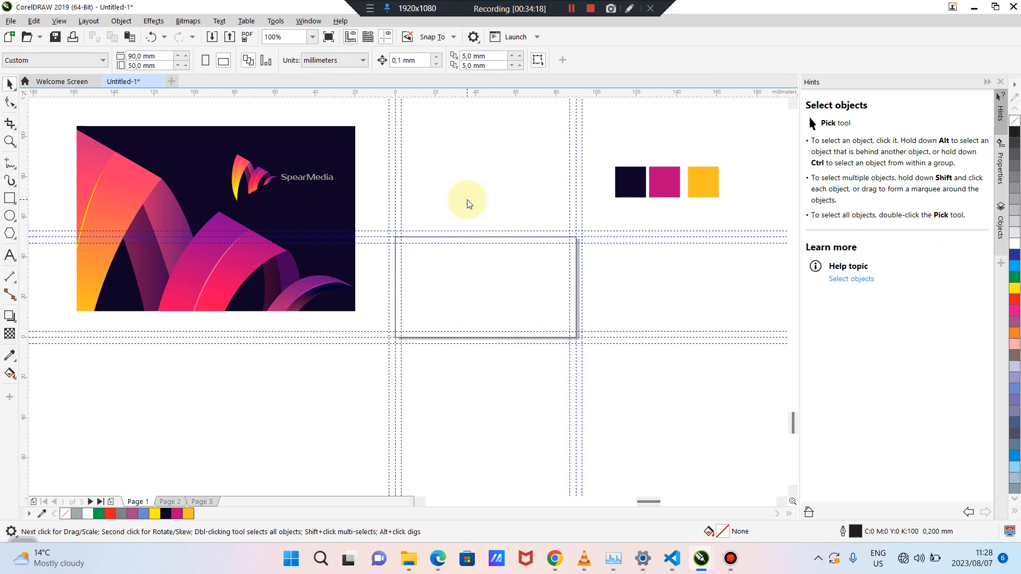
{"action": "left_click_drag", "start_coordinate": [597, 154], "coordinate": [745, 212]}
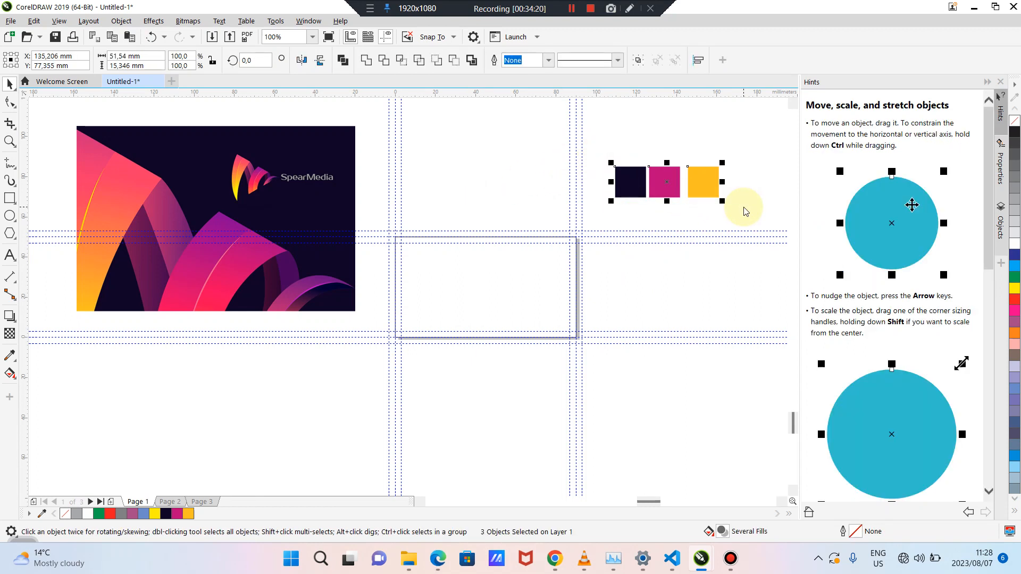
Drop a copy of the SpearMedia image below the original and select it
{"action": "left_click", "coordinate": [288, 168]}
{"action": "left_click", "coordinate": [475, 168]}
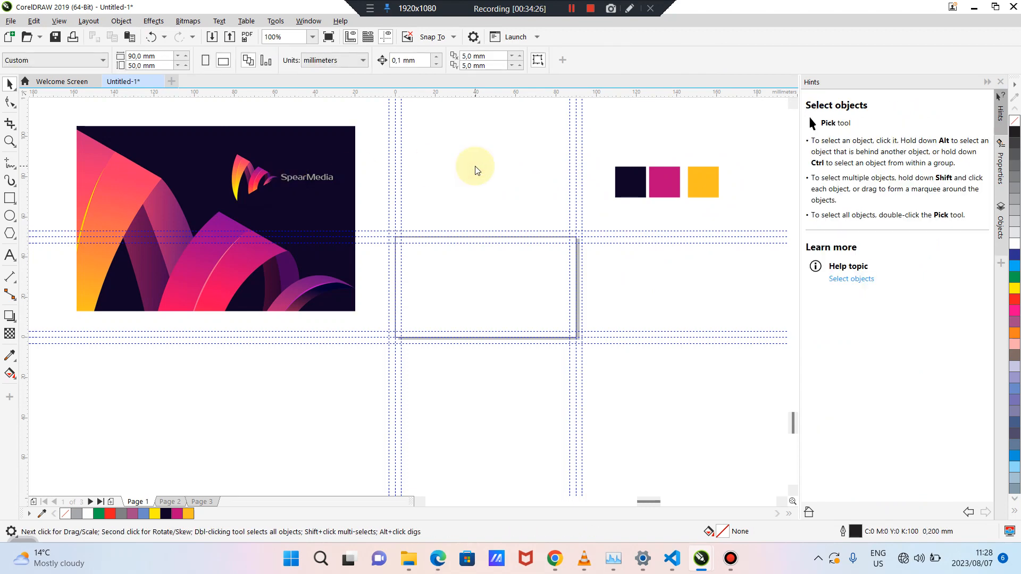
{"action": "left_click_drag", "start_coordinate": [317, 175], "coordinate": [288, 162]}
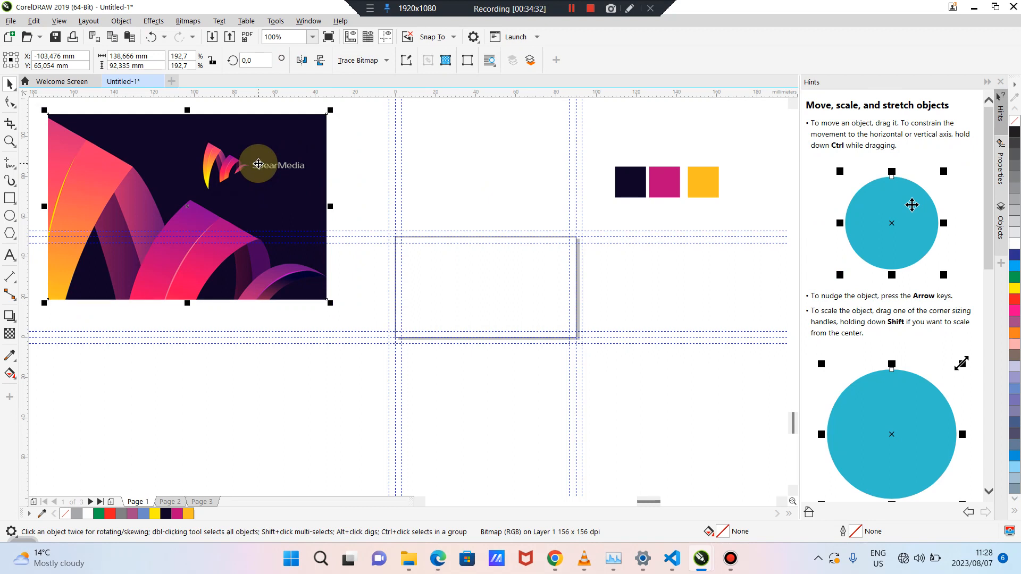
{"action": "left_click_drag", "start_coordinate": [258, 163], "coordinate": [291, 359]}
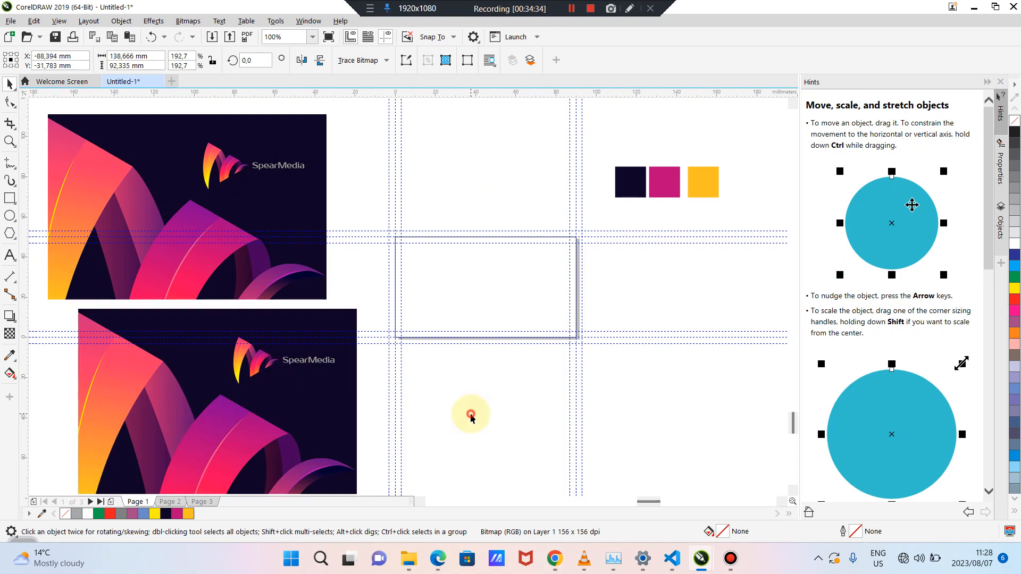
{"action": "left_click", "coordinate": [468, 413]}
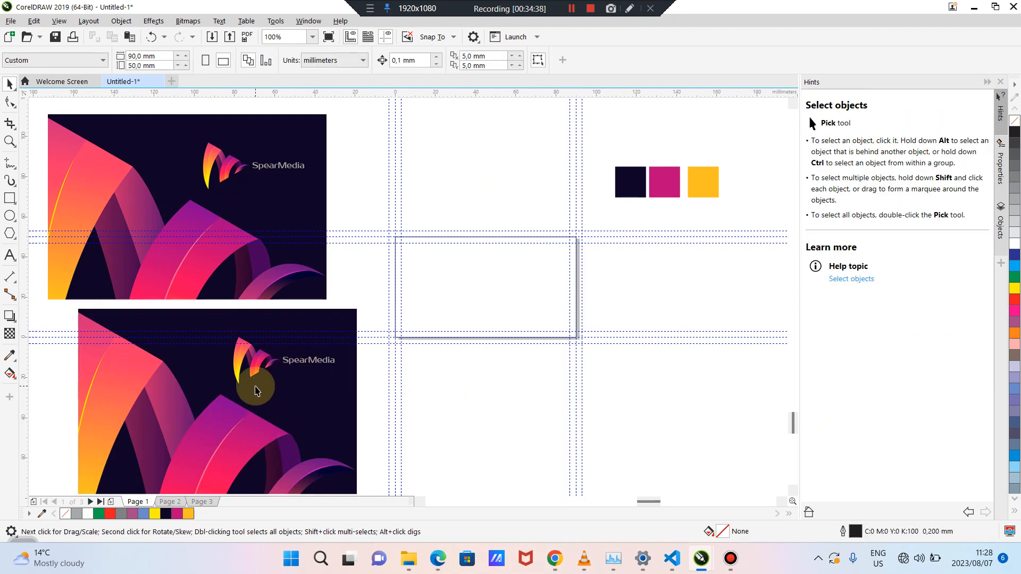
{"action": "left_click", "coordinate": [256, 387]}
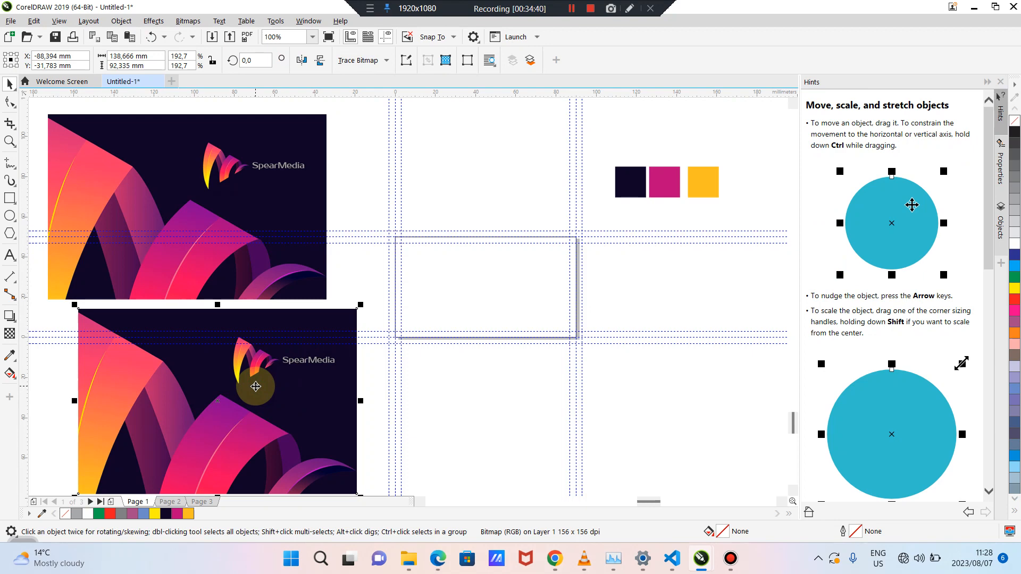
Convert the lower SpearMedia copy to a 300 dpi CMYK Color (32-bit) bitmap with Transparent background unchecked
{"action": "left_click", "coordinate": [191, 20]}
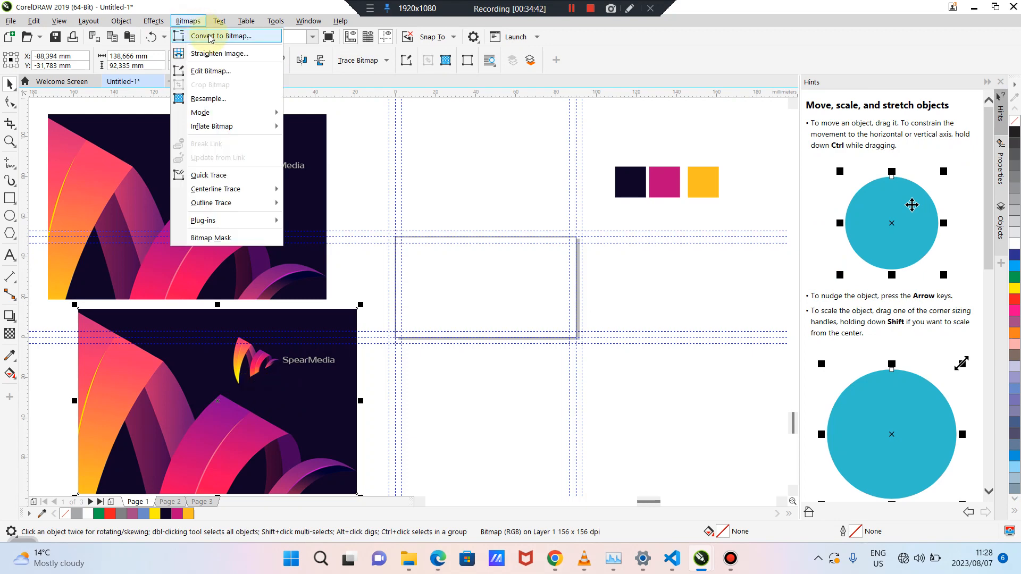
{"action": "left_click", "coordinate": [209, 37]}
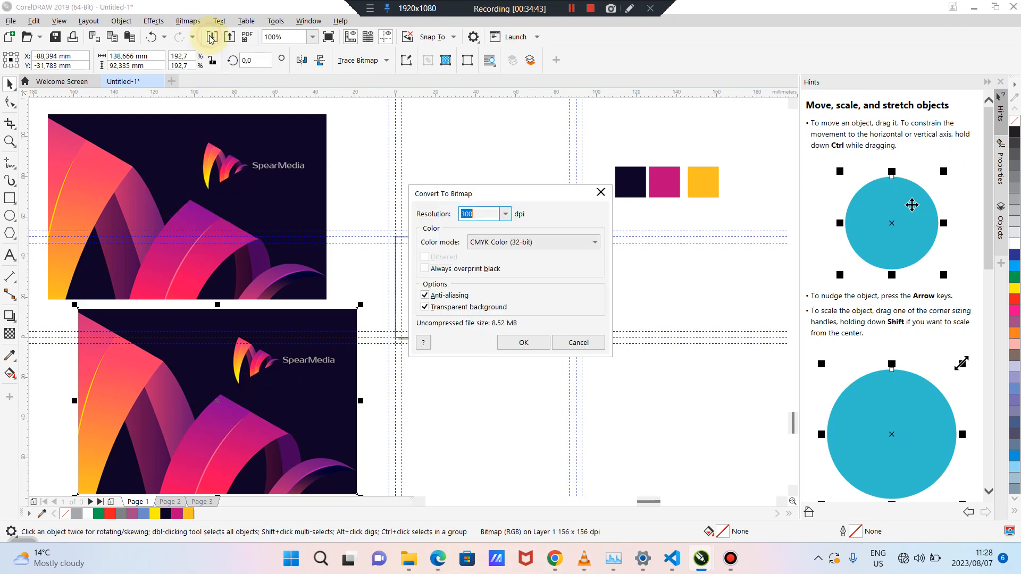
{"action": "left_click", "coordinate": [476, 246]}
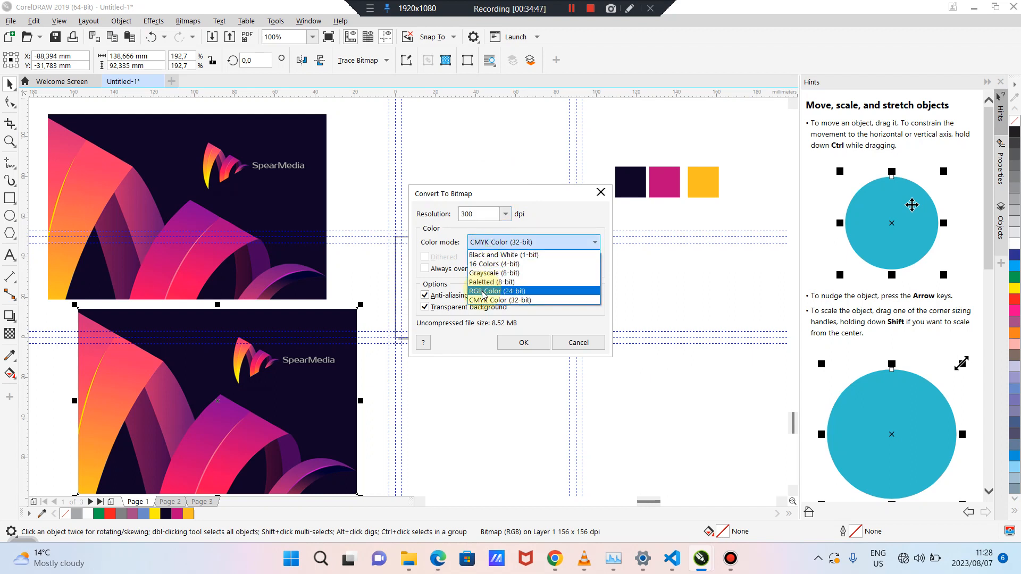
{"action": "left_click", "coordinate": [483, 292]}
{"action": "left_click", "coordinate": [527, 242]}
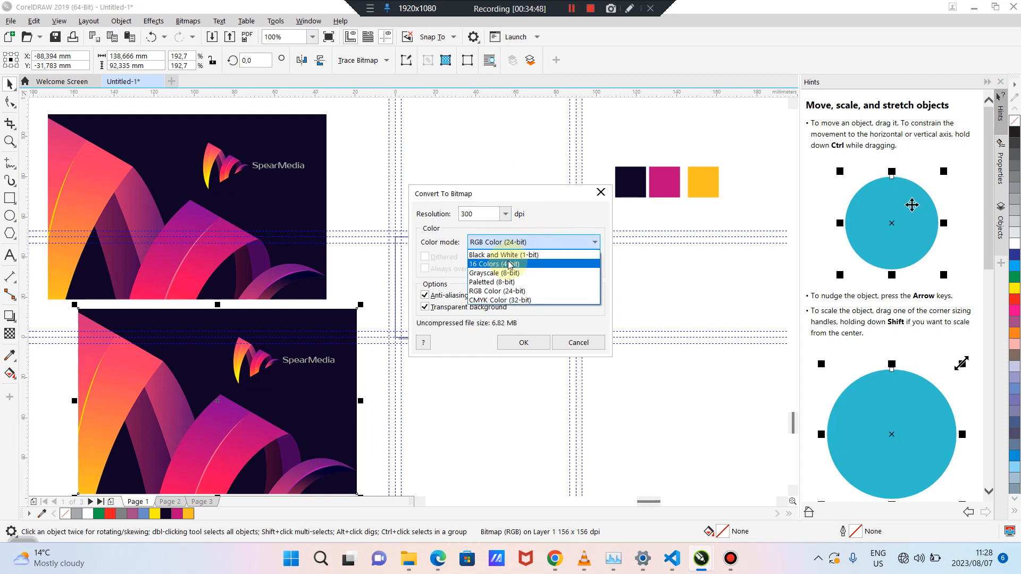
{"action": "left_click", "coordinate": [478, 301]}
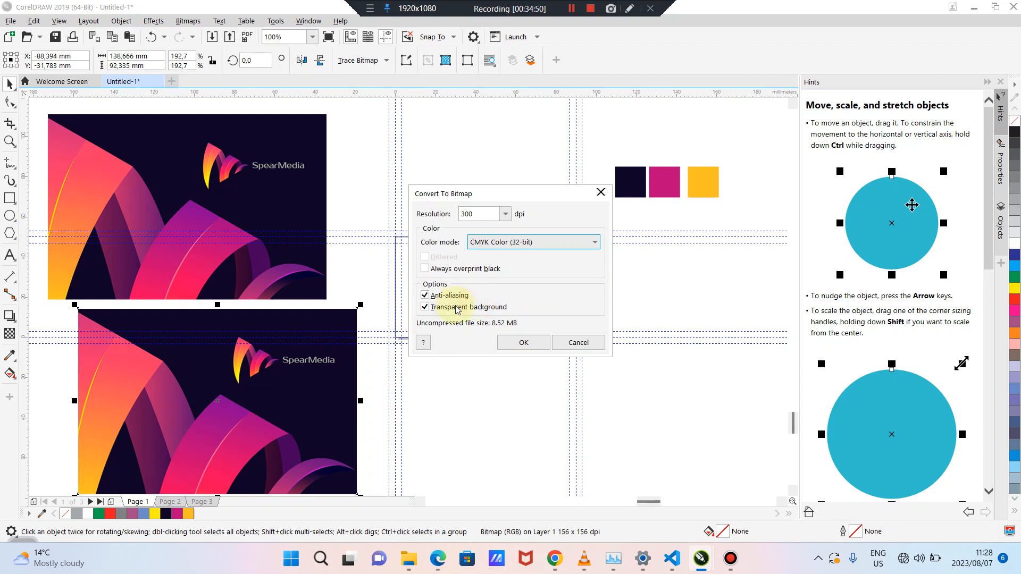
{"action": "left_click", "coordinate": [425, 307]}
{"action": "left_click", "coordinate": [525, 344]}
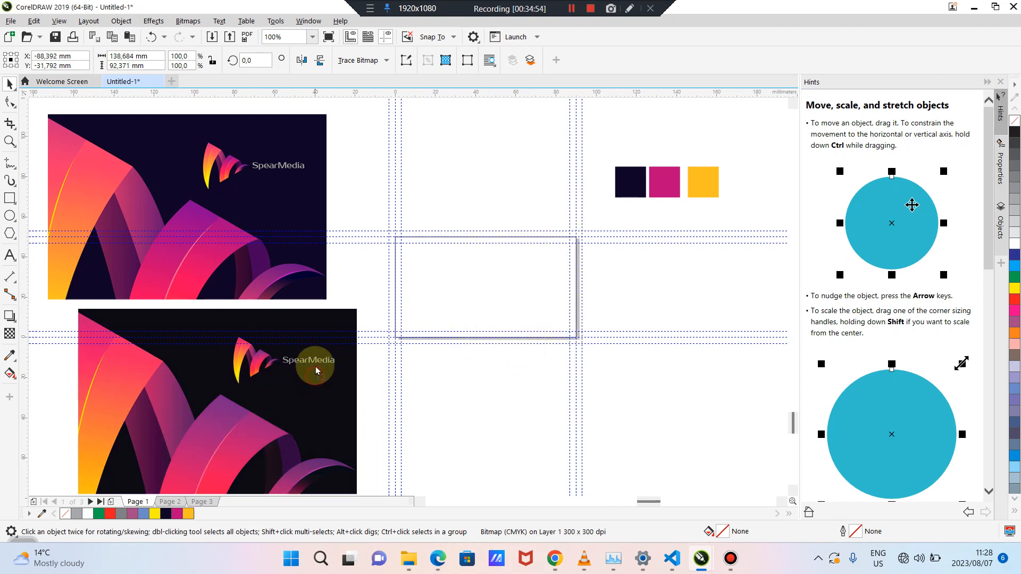
Reposition the lower SpearMedia image down and to the left
{"action": "left_click_drag", "start_coordinate": [315, 375], "coordinate": [314, 296]}
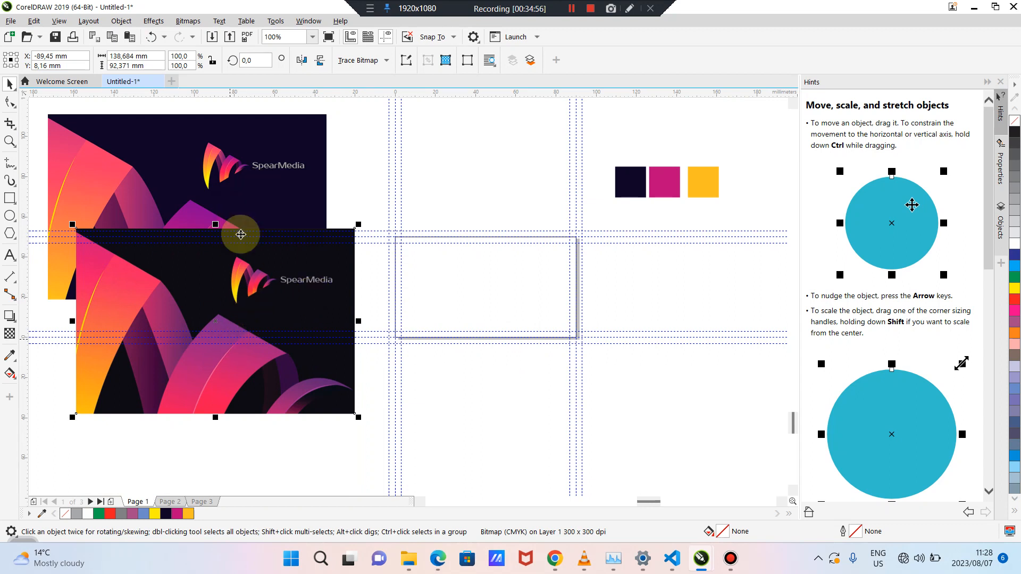
{"action": "left_click_drag", "start_coordinate": [246, 264], "coordinate": [253, 354]}
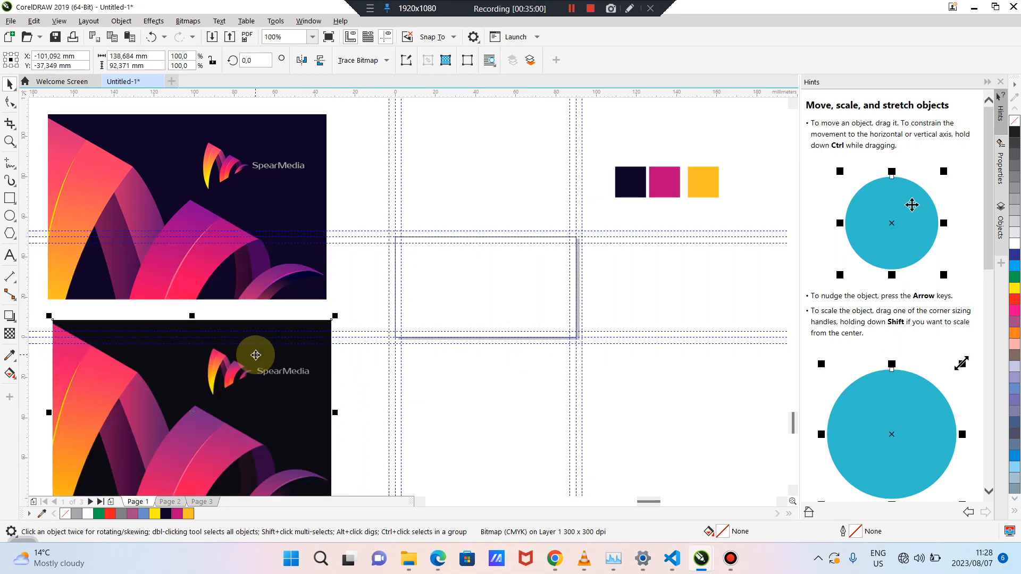
{"action": "left_click_drag", "start_coordinate": [218, 385], "coordinate": [255, 408]}
{"action": "left_click", "coordinate": [493, 418]}
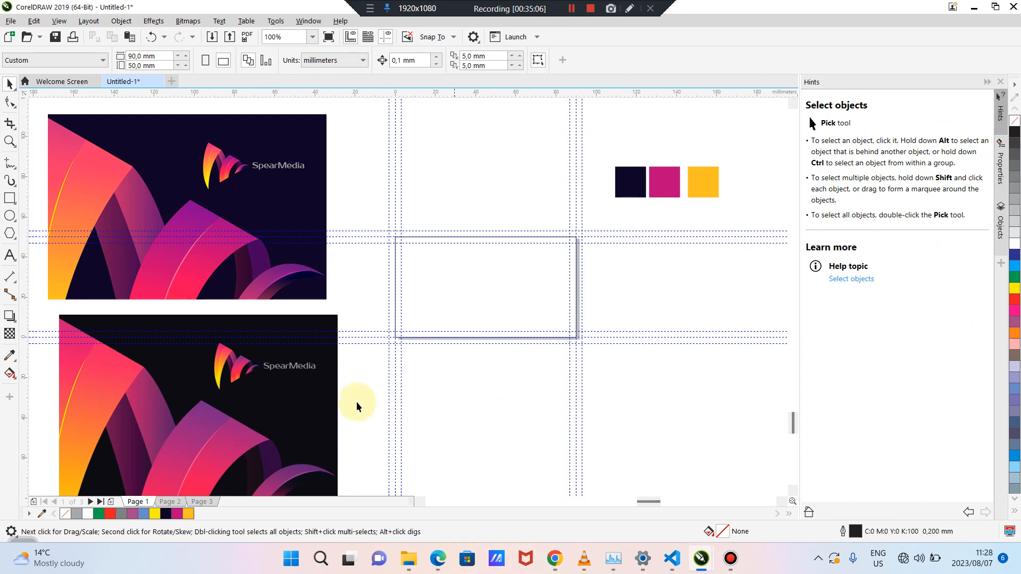
Duplicate the three colour swatches with Ctrl+D and place the copies above the card frame
{"action": "left_click_drag", "start_coordinate": [615, 158], "coordinate": [684, 221]}
{"action": "left_click", "coordinate": [611, 151]}
{"action": "left_click_drag", "start_coordinate": [611, 150], "coordinate": [719, 234]}
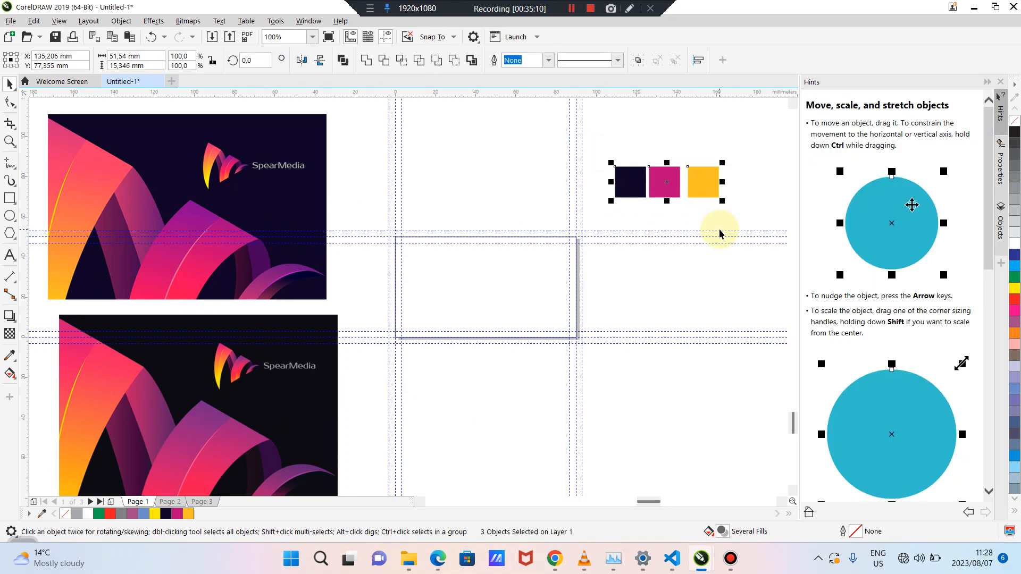
{"action": "key", "text": "ctrl+d"}
{"action": "left_click_drag", "start_coordinate": [682, 161], "coordinate": [484, 170]}
{"action": "left_click", "coordinate": [656, 273]}
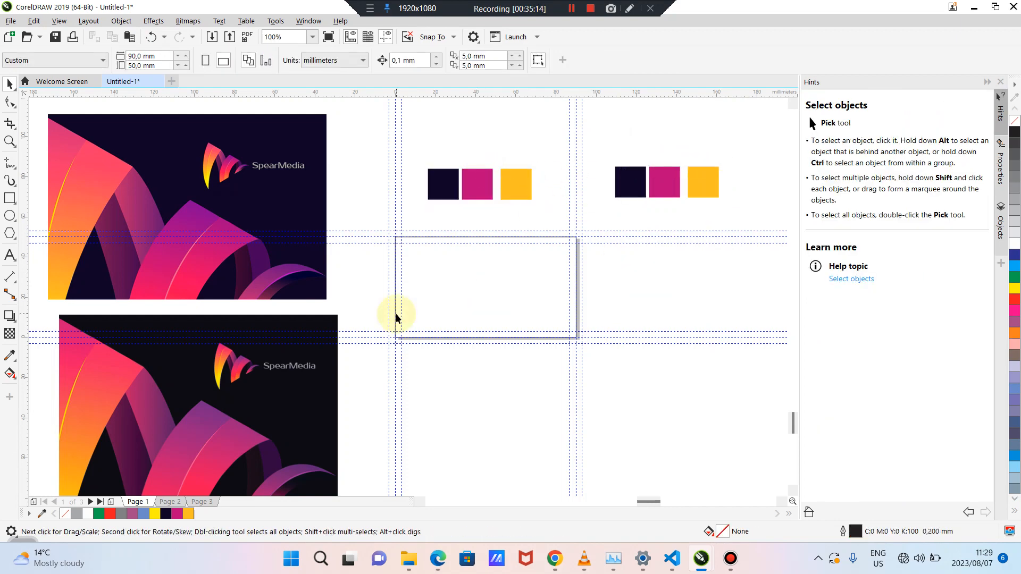
{"action": "left_click", "coordinate": [441, 182]}
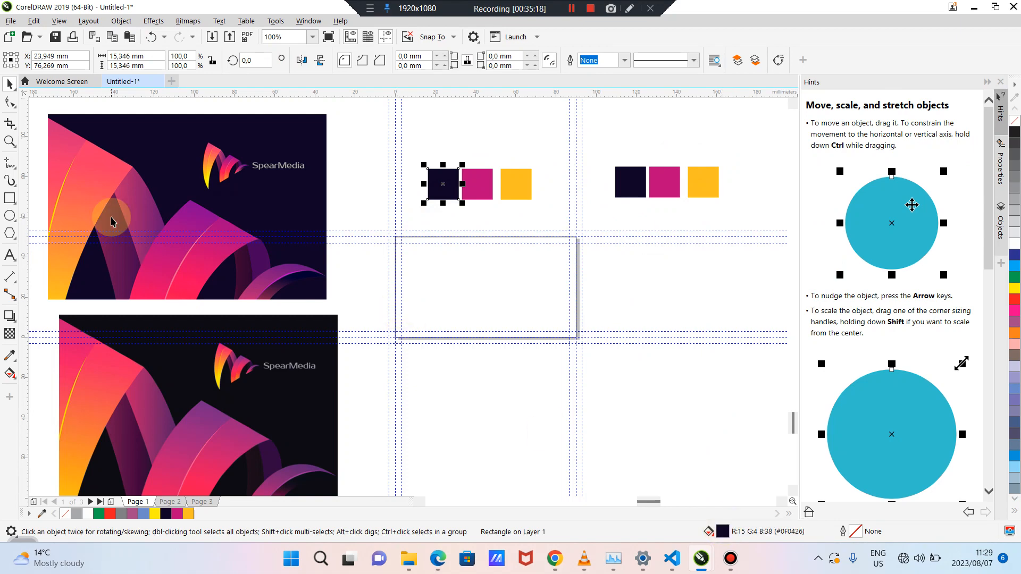
Fill the copied navy swatch with the dark sampled from the SpearMedia image
{"action": "left_click", "coordinate": [10, 356]}
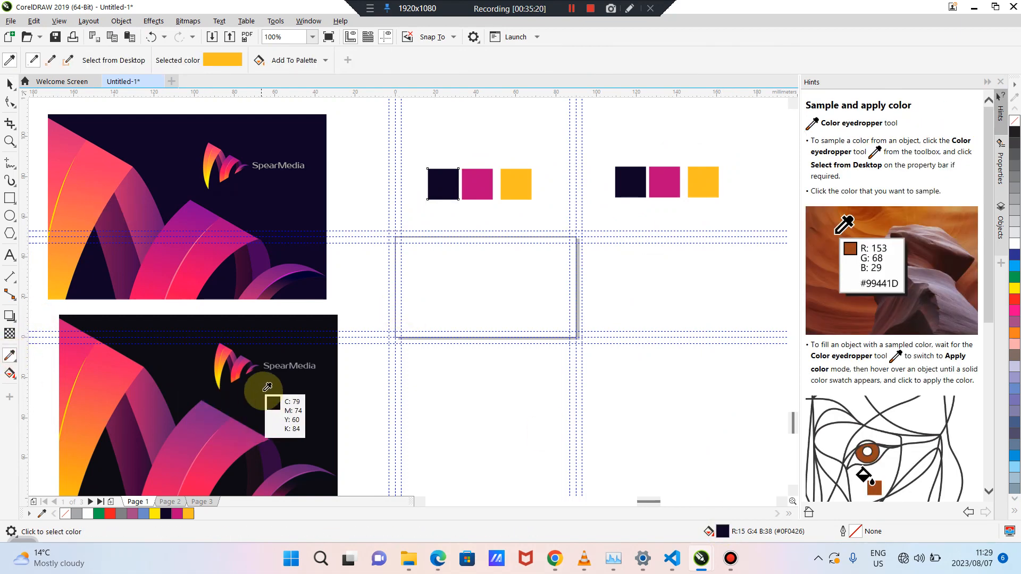
{"action": "left_click", "coordinate": [272, 396]}
{"action": "left_click", "coordinate": [434, 181]}
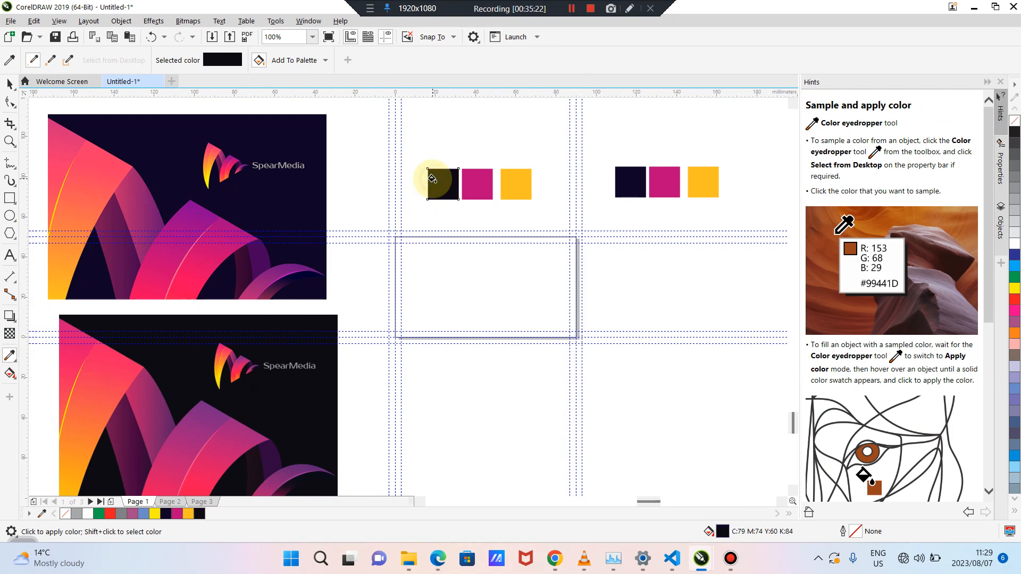
{"action": "left_click", "coordinate": [9, 85]}
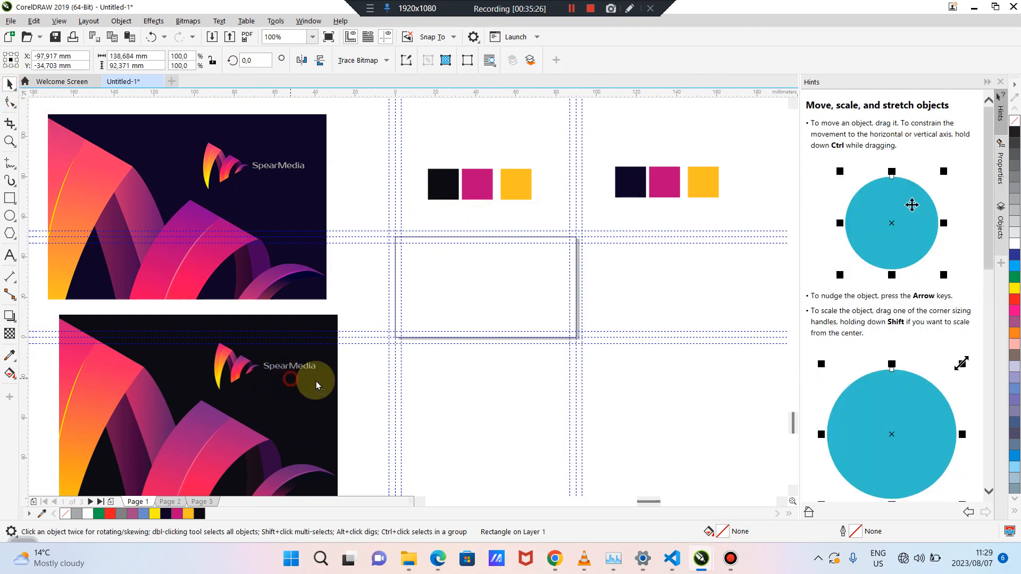
Fill the copied magenta swatch with the pink sampled from the image's ribbons
{"action": "left_click_drag", "start_coordinate": [291, 380], "coordinate": [370, 376]}
{"action": "left_click", "coordinate": [477, 189]}
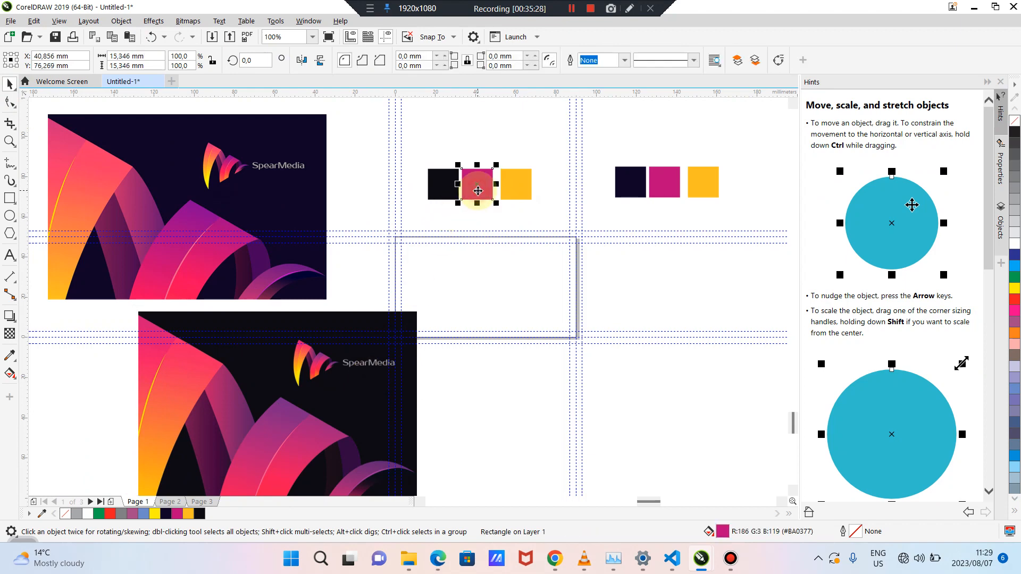
{"action": "left_click", "coordinate": [9, 353]}
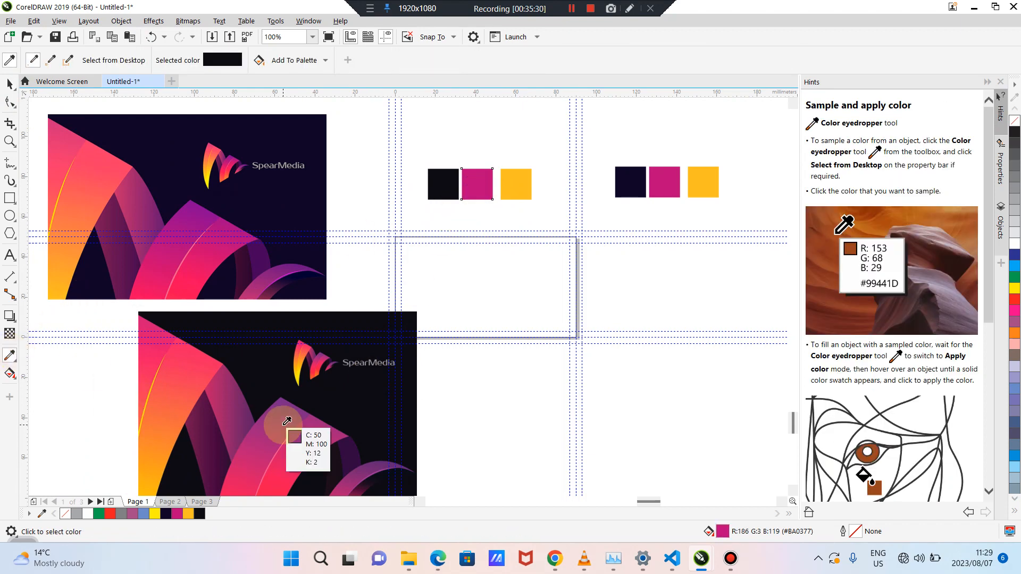
{"action": "left_click", "coordinate": [306, 440]}
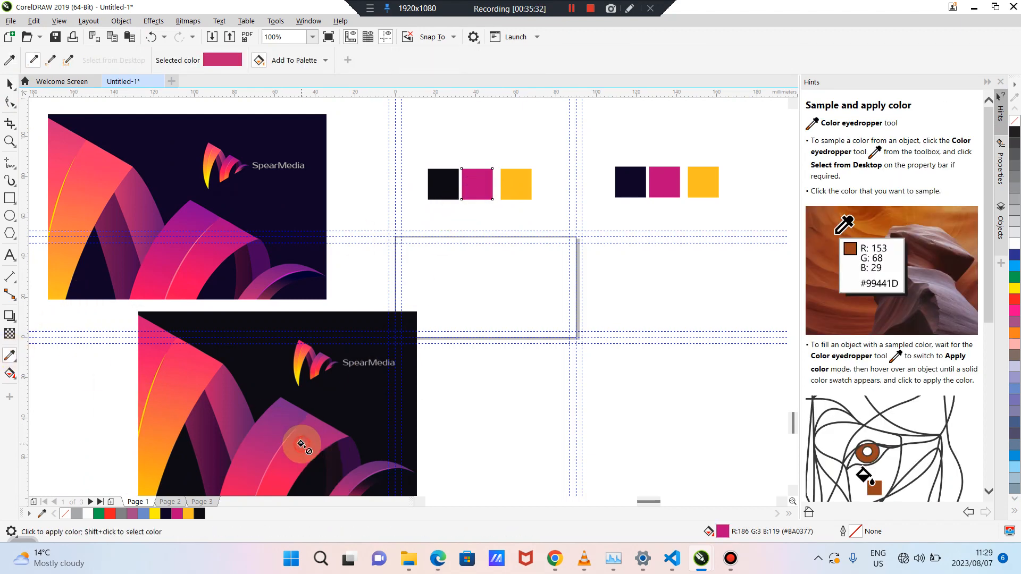
{"action": "left_click", "coordinate": [470, 182]}
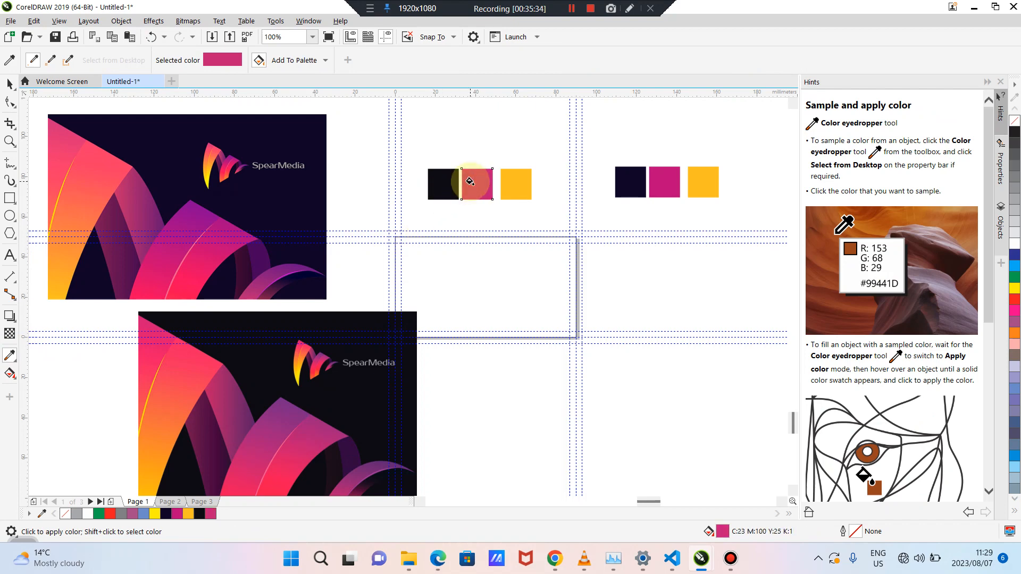
{"action": "left_click", "coordinate": [9, 84]}
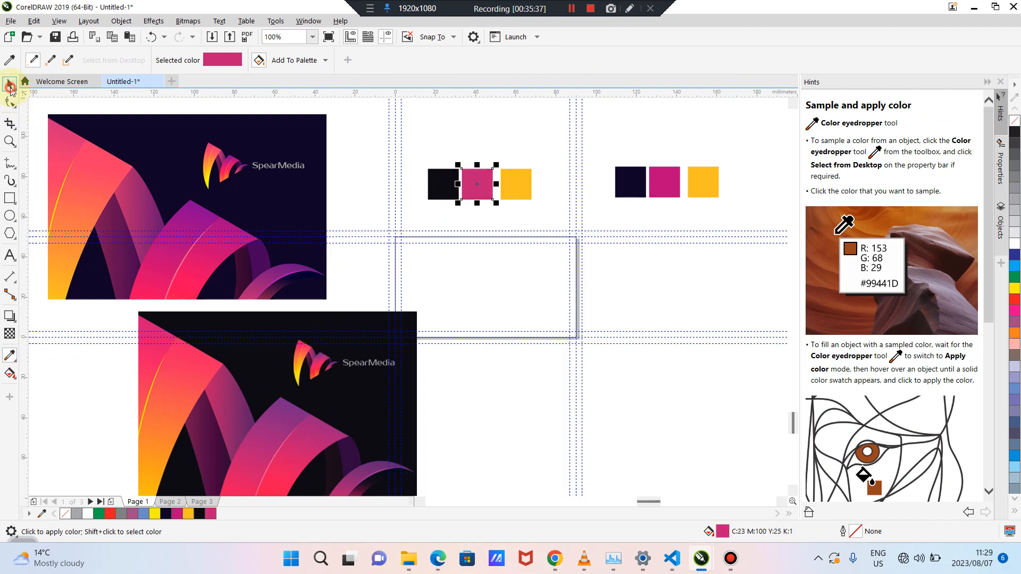
Fill the copied yellow swatch with the orange sampled from the image's lower-left corner
{"action": "left_click_drag", "start_coordinate": [222, 401], "coordinate": [285, 280]}
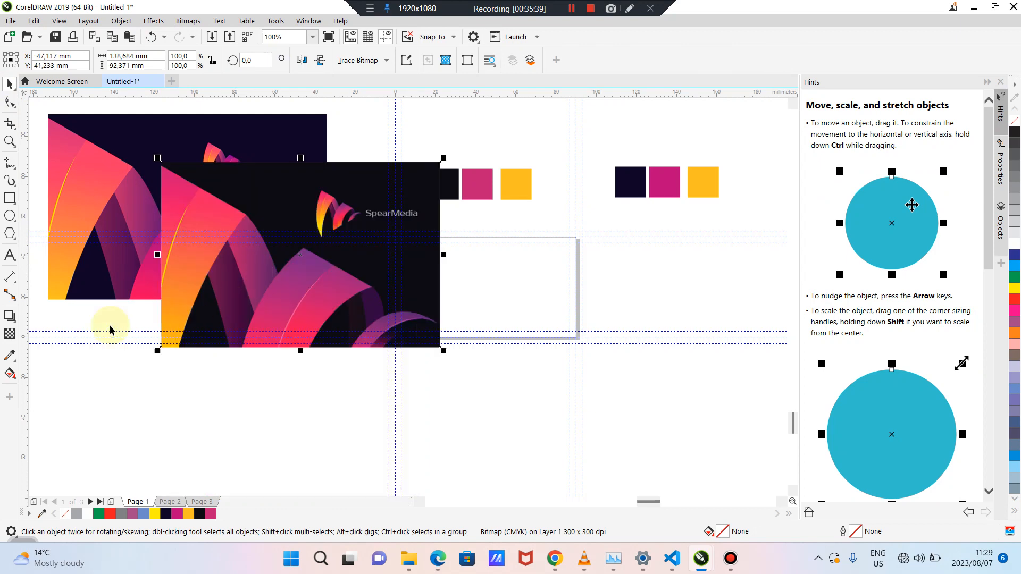
{"action": "left_click", "coordinate": [9, 355]}
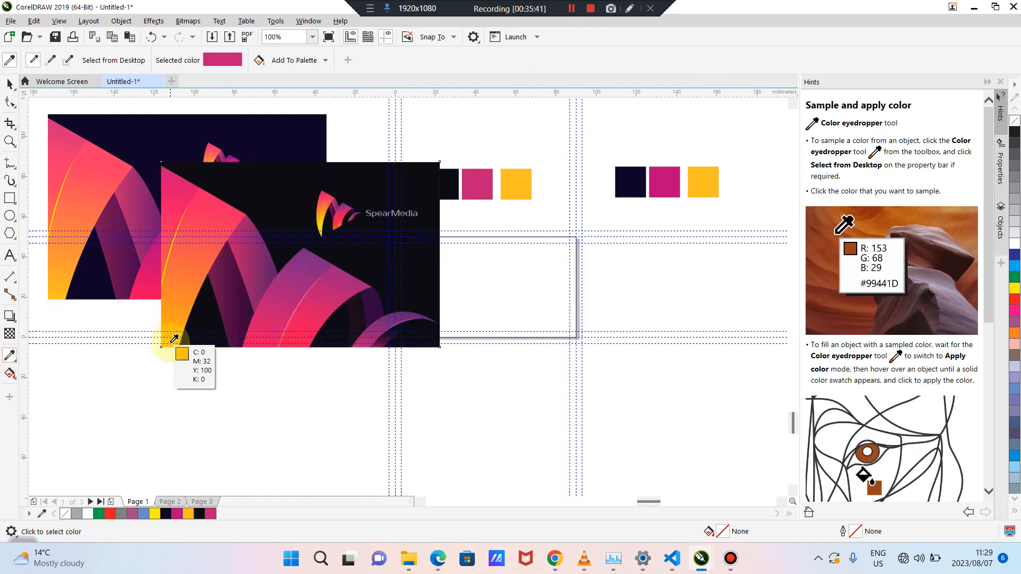
{"action": "left_click", "coordinate": [170, 341]}
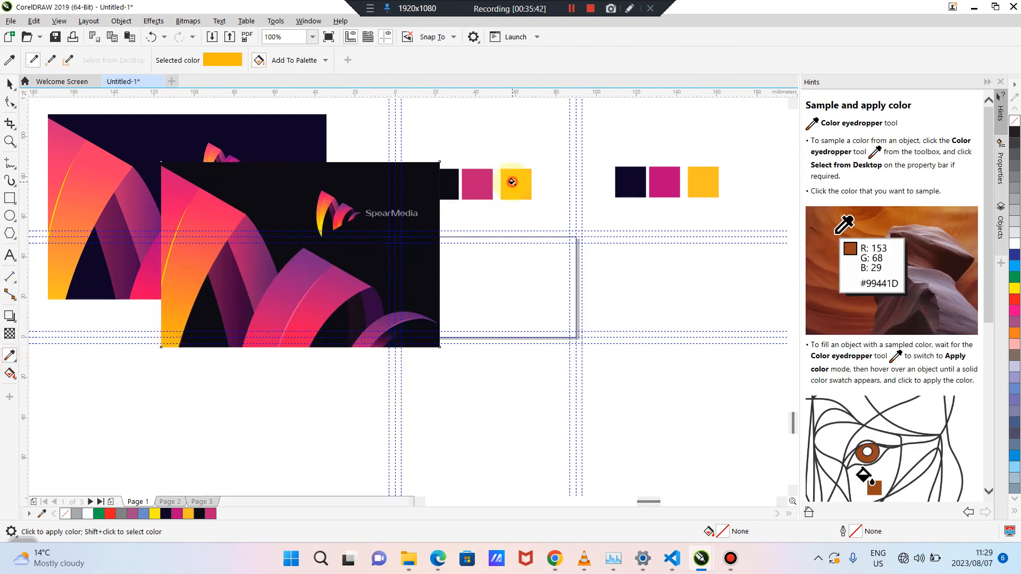
{"action": "left_click", "coordinate": [510, 183]}
{"action": "left_click", "coordinate": [8, 83]}
{"action": "double_click", "coordinate": [7, 82]}
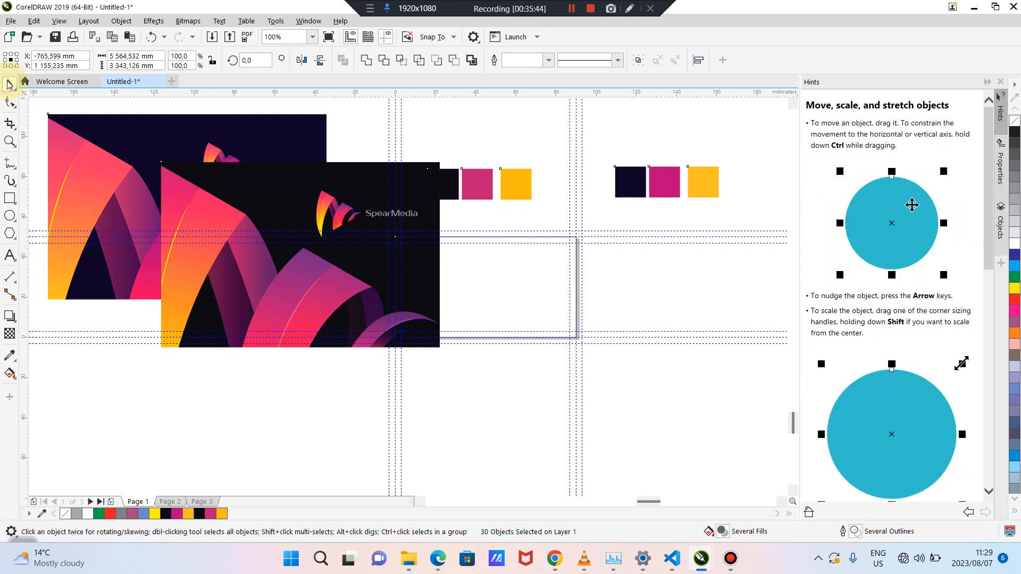
Undo an accidental move of all the selected objects
{"action": "left_click", "coordinate": [314, 216]}
{"action": "left_click_drag", "start_coordinate": [316, 211], "coordinate": [240, 332]}
{"action": "key", "text": "ctrl+z"}
{"action": "left_click", "coordinate": [292, 353]}
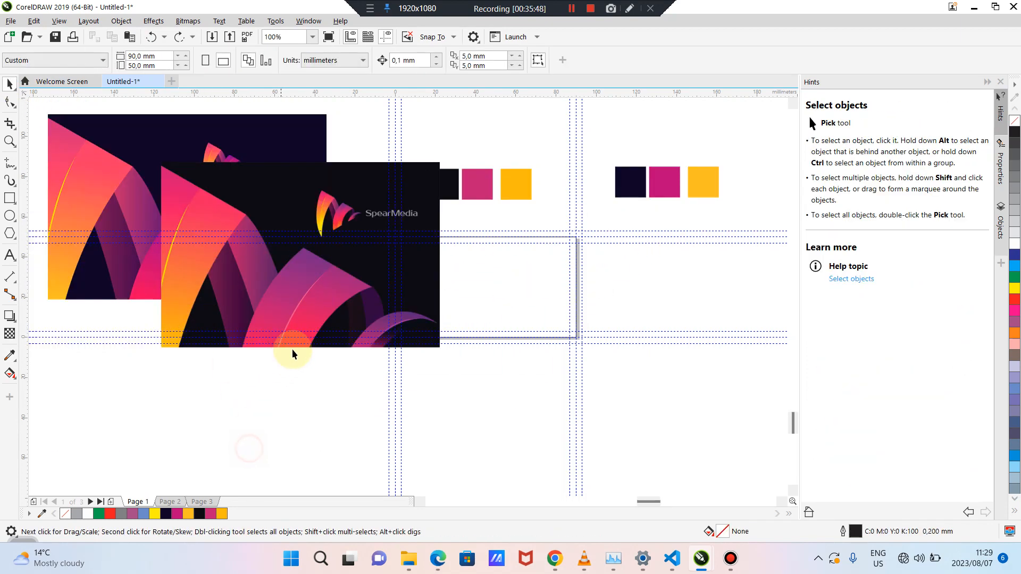
Drag the front SpearMedia image below and left of the upper one
{"action": "left_click_drag", "start_coordinate": [310, 308], "coordinate": [209, 429]}
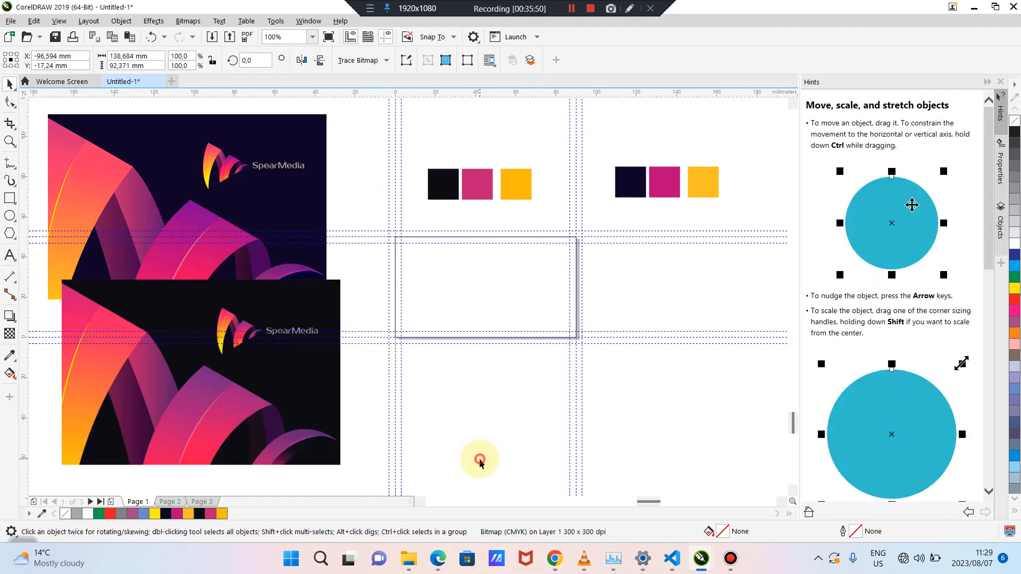
{"action": "left_click", "coordinate": [9, 355]}
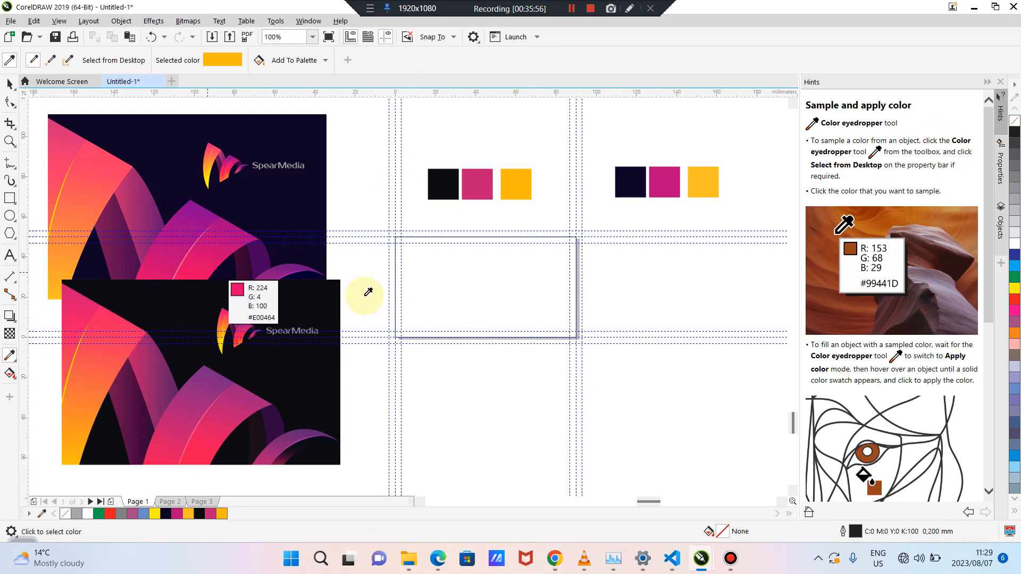
{"action": "left_click", "coordinate": [10, 83]}
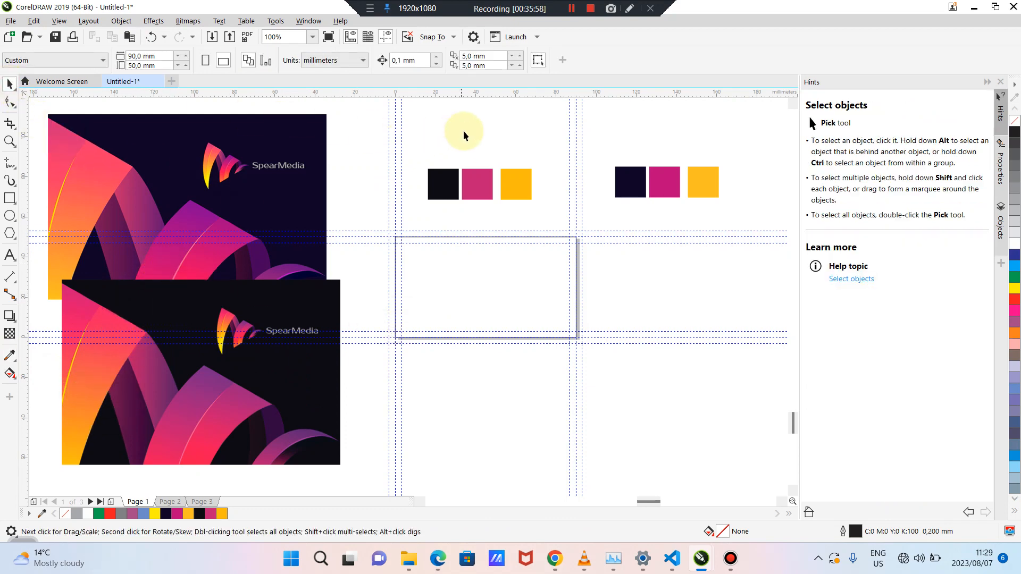
{"action": "scroll", "coordinate": [508, 168], "scroll_direction": "up", "scroll_amount": 1}
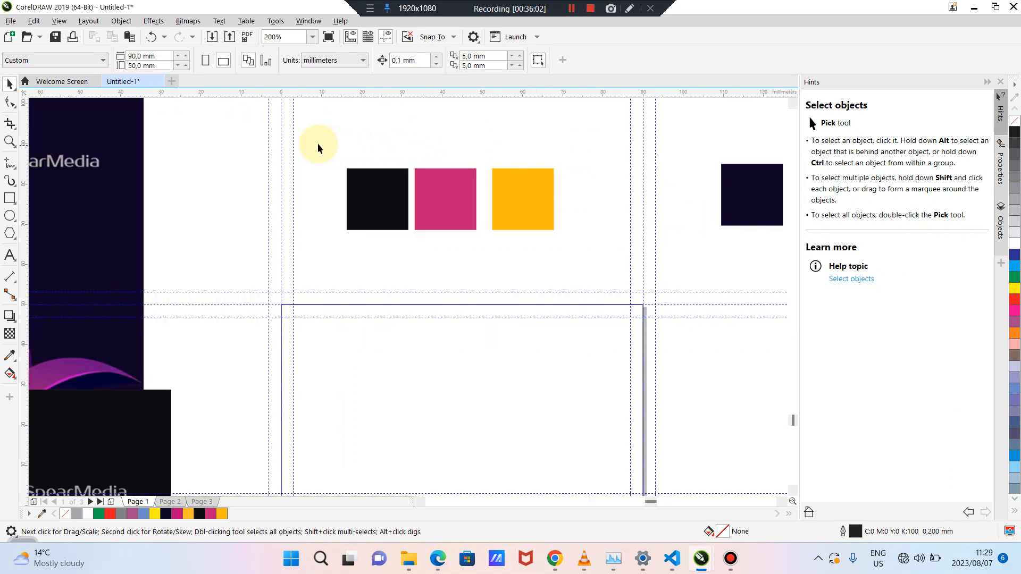
{"action": "left_click_drag", "start_coordinate": [317, 144], "coordinate": [544, 256]}
{"action": "left_click", "coordinate": [430, 256]}
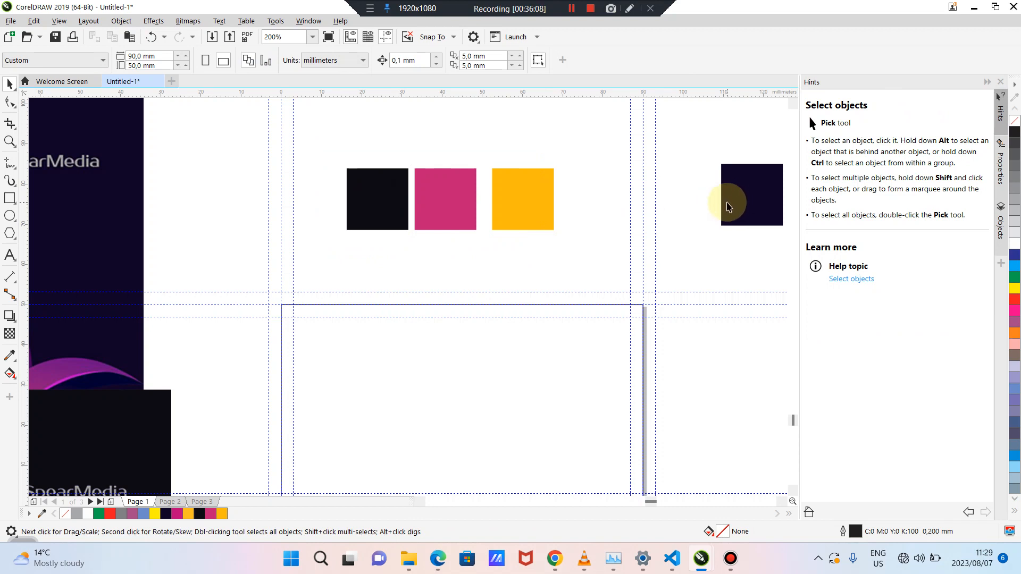
Nudge the lower SpearMedia image down beneath the upper one, left edges aligned
{"action": "scroll", "coordinate": [455, 223], "scroll_direction": "down", "scroll_amount": 1}
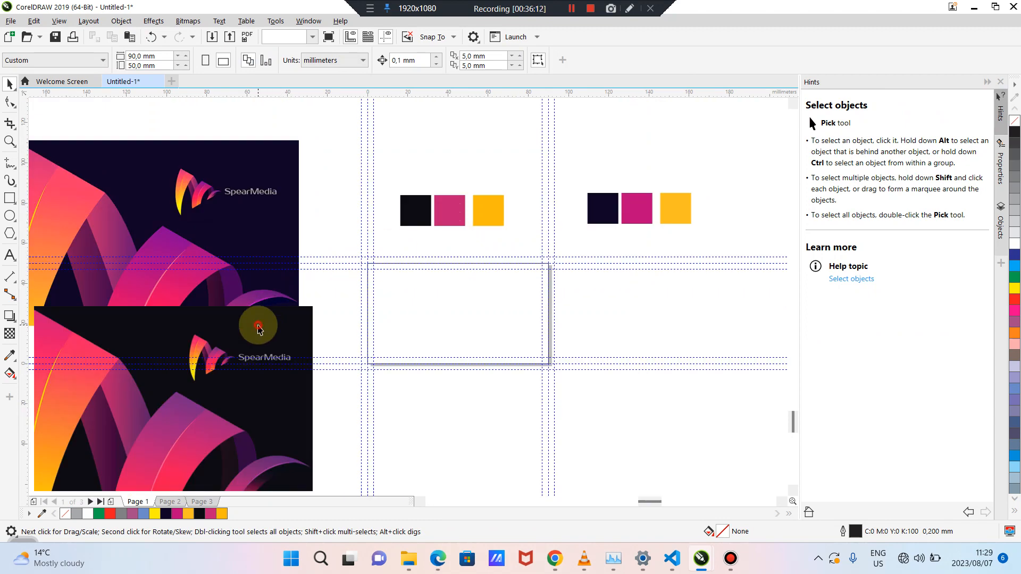
{"action": "mouse_move", "coordinate": [251, 326]}
{"action": "left_mouse_down"}
{"action": "mouse_move", "coordinate": [237, 371]}
{"action": "mouse_move", "coordinate": [238, 341]}
{"action": "left_mouse_up"}
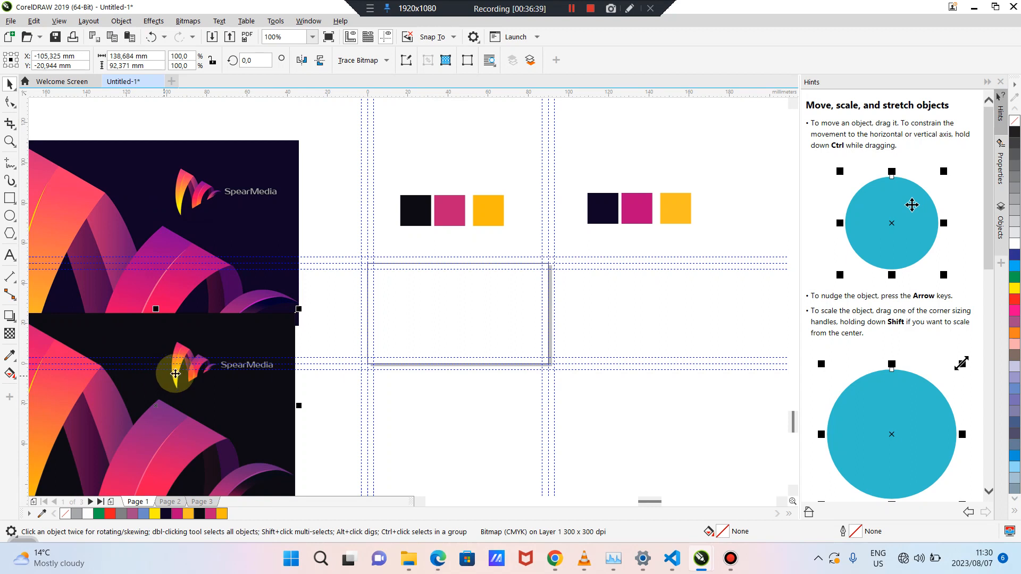
{"action": "mouse_move", "coordinate": [223, 337]}
{"action": "left_mouse_down"}
{"action": "mouse_move", "coordinate": [224, 392]}
{"action": "mouse_move", "coordinate": [242, 358]}
{"action": "mouse_move", "coordinate": [231, 347]}
{"action": "left_mouse_up"}
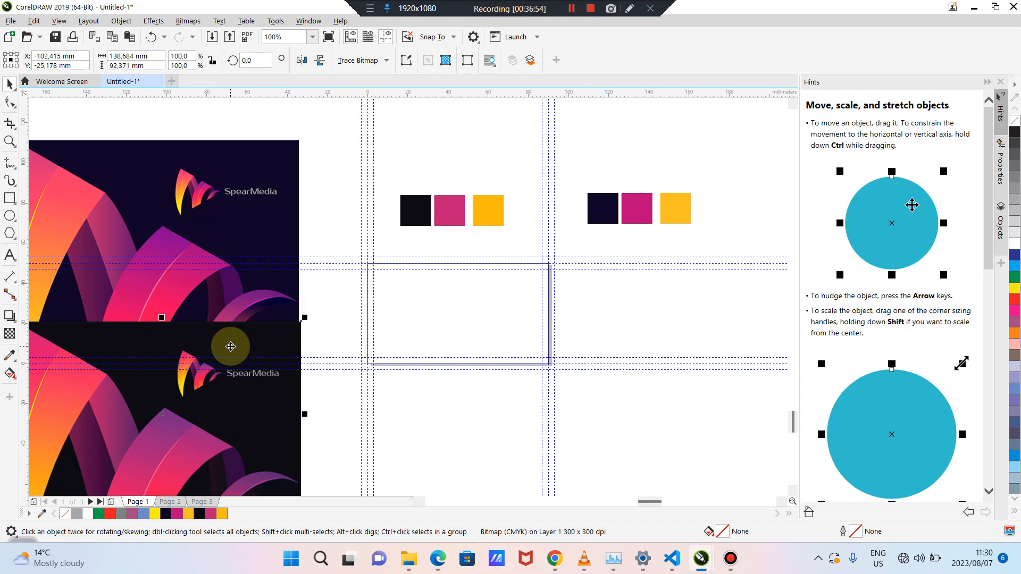
{"action": "left_click_drag", "start_coordinate": [399, 179], "coordinate": [520, 242]}
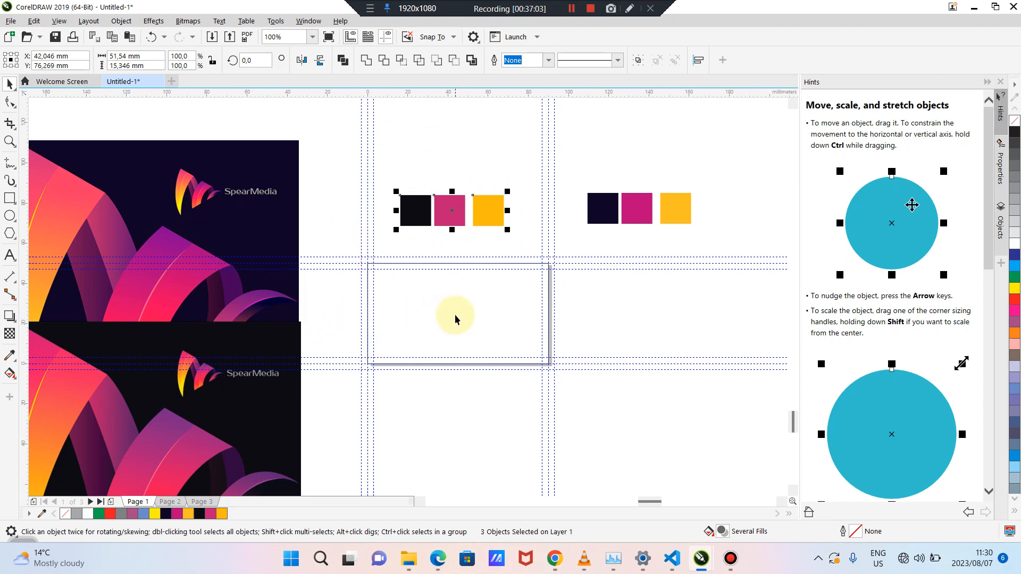
Fill the card rectangle with the black swatch's near-black (C79 M74 Y60 K84) and remove its outline
{"action": "left_click", "coordinate": [470, 314]}
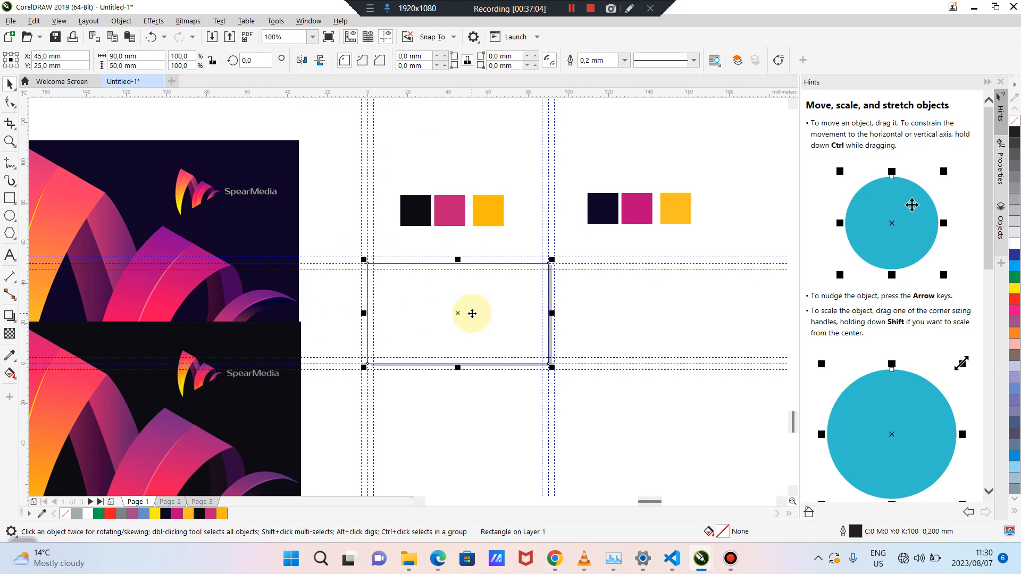
{"action": "left_click", "coordinate": [597, 308]}
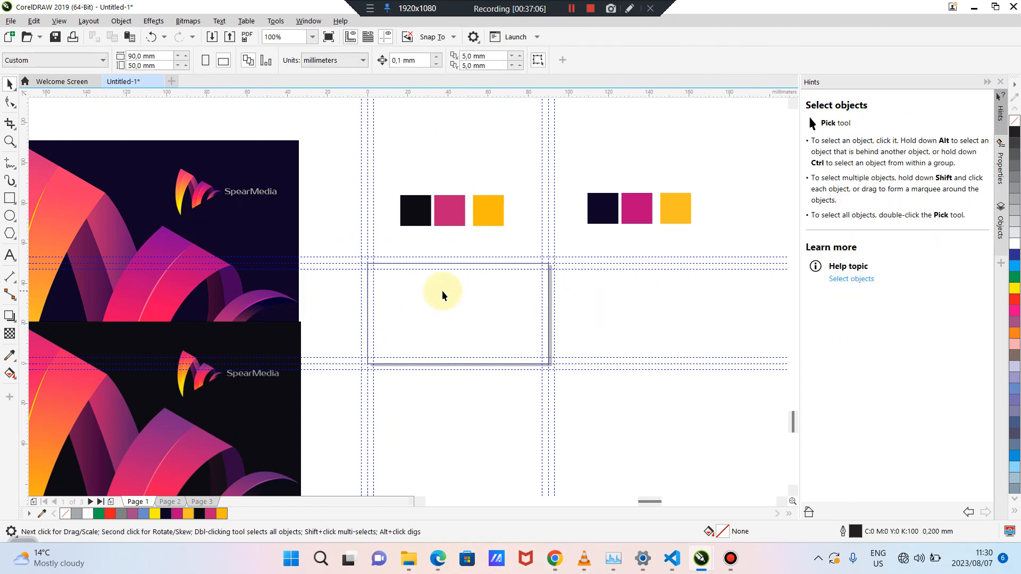
{"action": "left_click", "coordinate": [423, 292]}
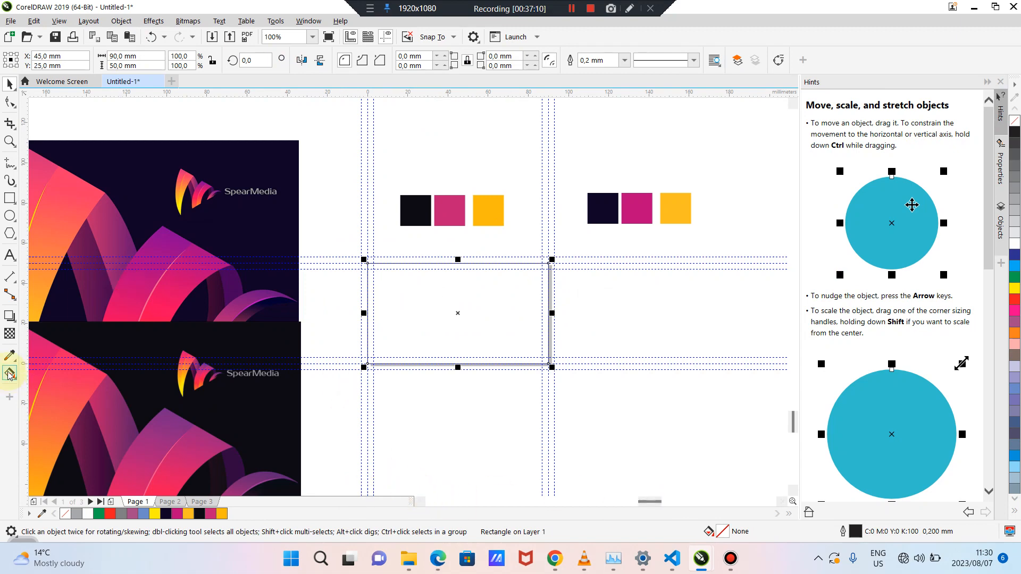
{"action": "left_click", "coordinate": [9, 354]}
{"action": "left_click", "coordinate": [417, 213]}
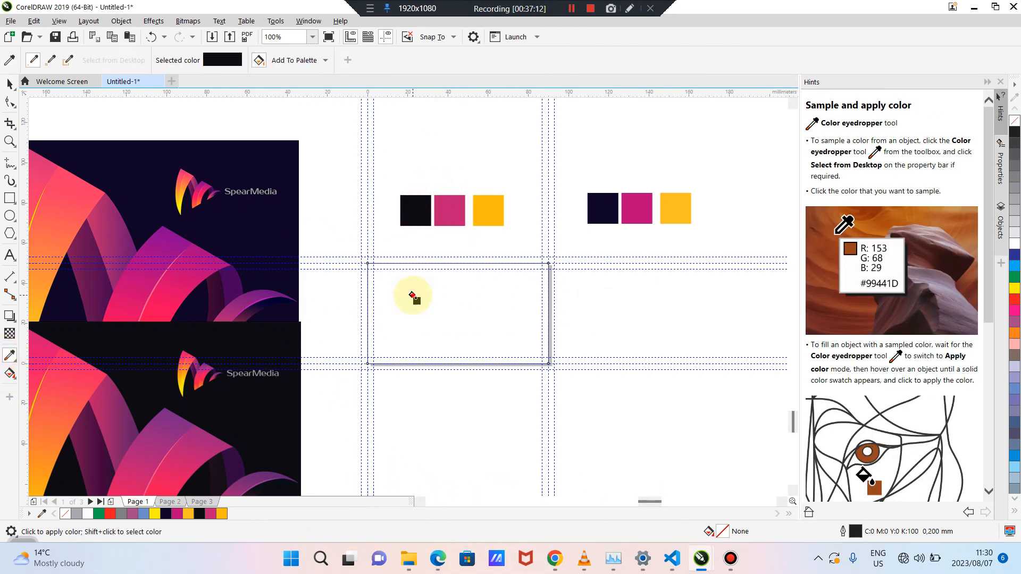
{"action": "left_click", "coordinate": [413, 294]}
{"action": "left_click", "coordinate": [10, 83]}
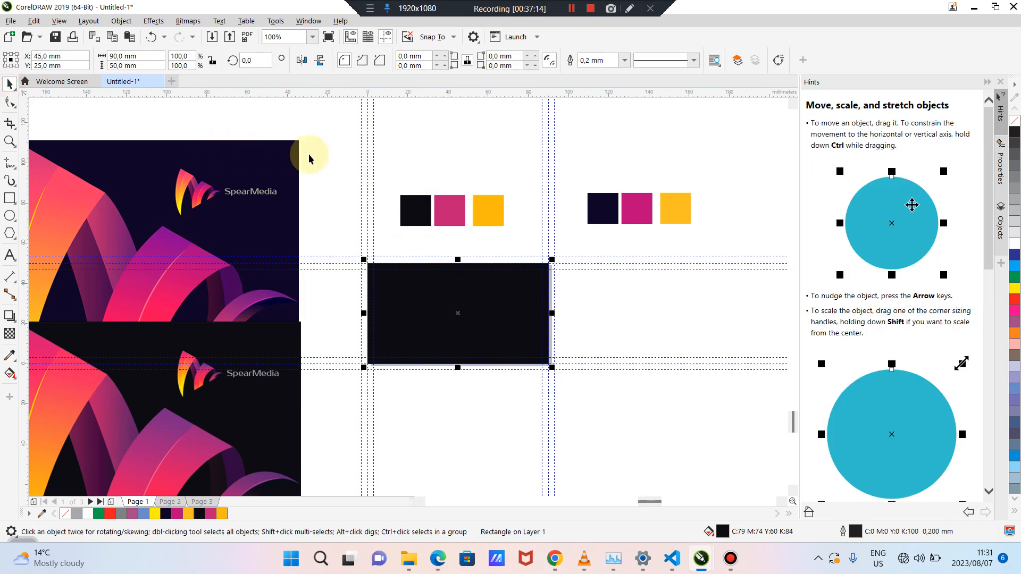
{"action": "left_click", "coordinate": [463, 299]}
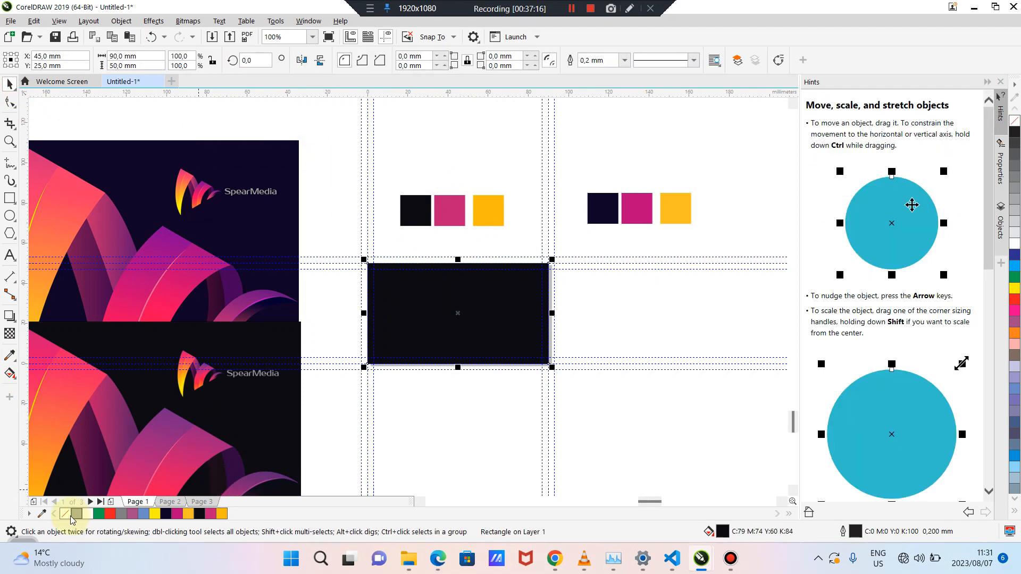
{"action": "right_click", "coordinate": [66, 515]}
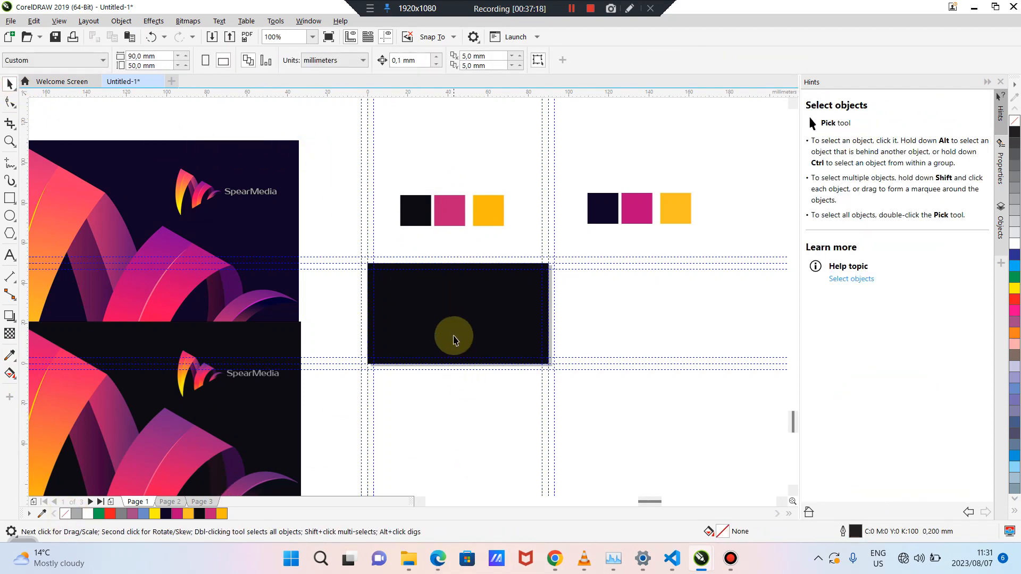
Stretch the dark rectangle's top, left, bottom and right edges outward to about 102.5 × 61.8 mm for bleed
{"action": "scroll", "coordinate": [455, 339], "scroll_direction": "up", "scroll_amount": 2}
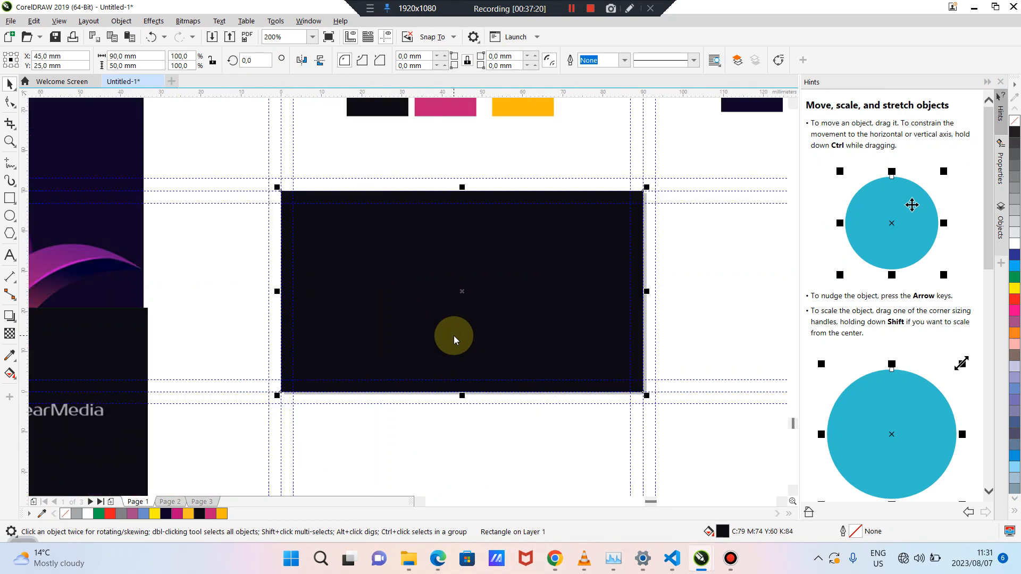
{"action": "left_click", "coordinate": [385, 166]}
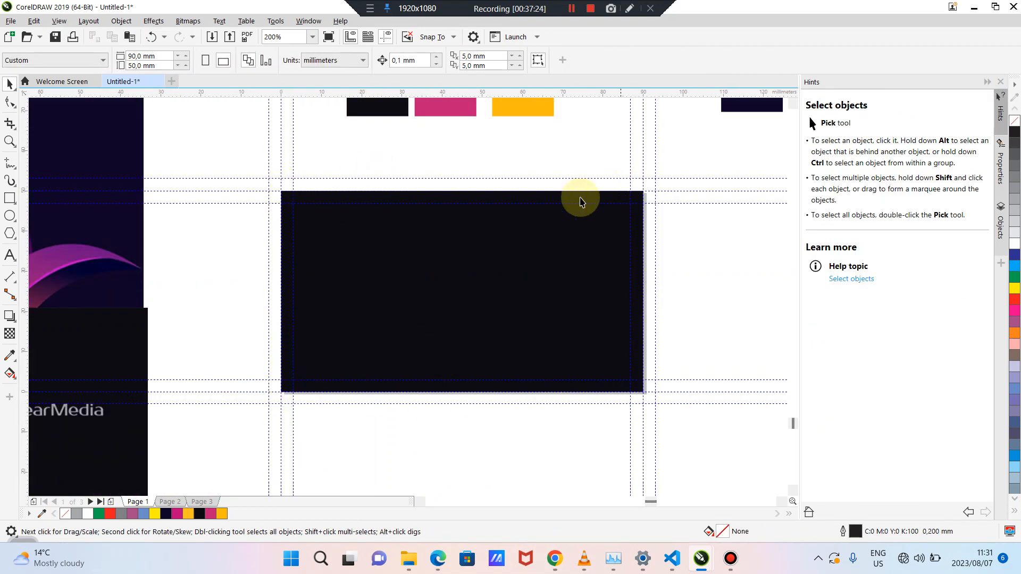
{"action": "left_click", "coordinate": [465, 262]}
{"action": "left_click", "coordinate": [464, 262]}
{"action": "left_click", "coordinate": [464, 262]}
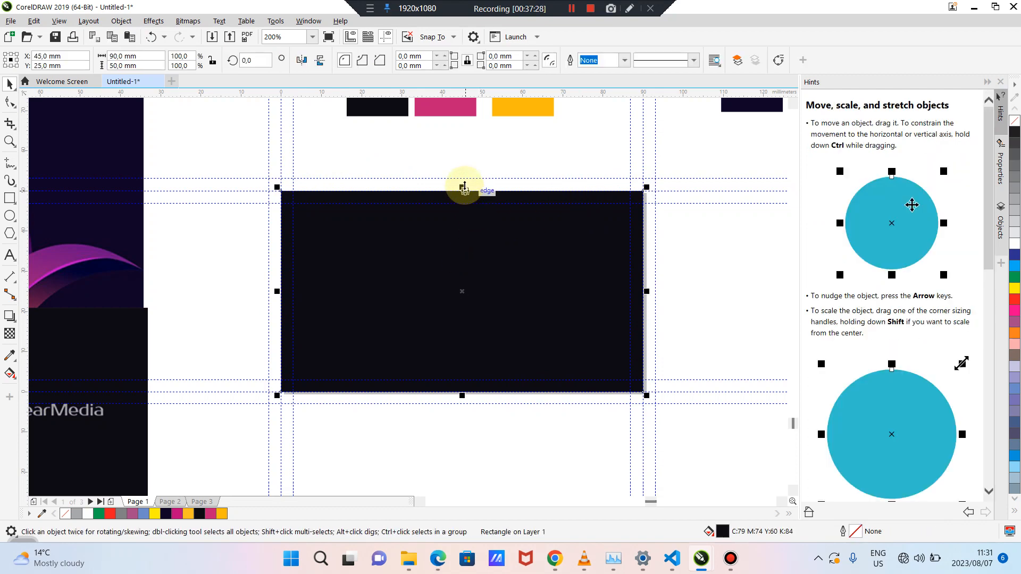
{"action": "left_click_drag", "start_coordinate": [465, 187], "coordinate": [465, 164]}
{"action": "left_click_drag", "start_coordinate": [277, 280], "coordinate": [256, 280]}
{"action": "left_click_drag", "start_coordinate": [450, 396], "coordinate": [462, 420]}
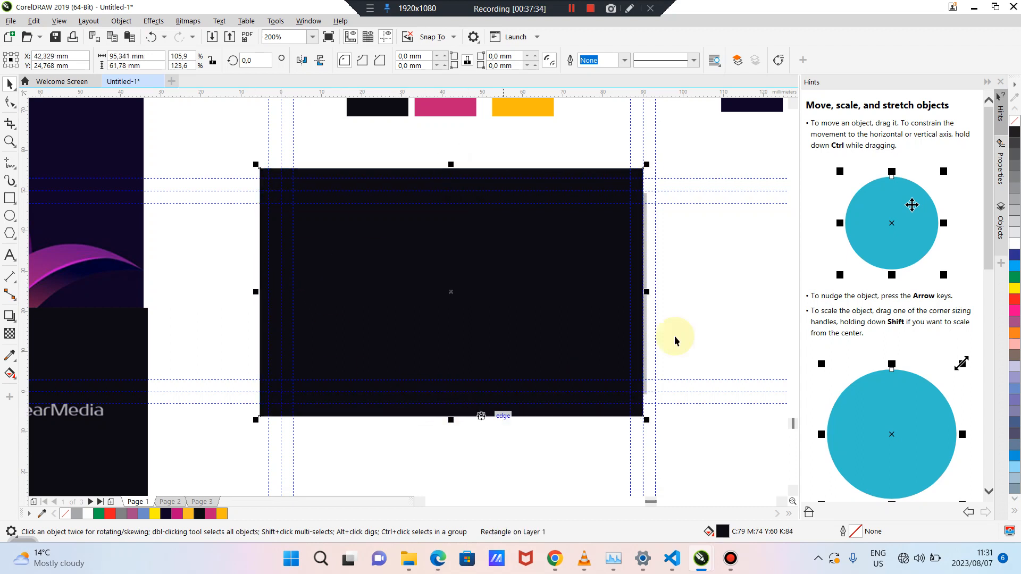
{"action": "left_click_drag", "start_coordinate": [645, 292], "coordinate": [672, 291]}
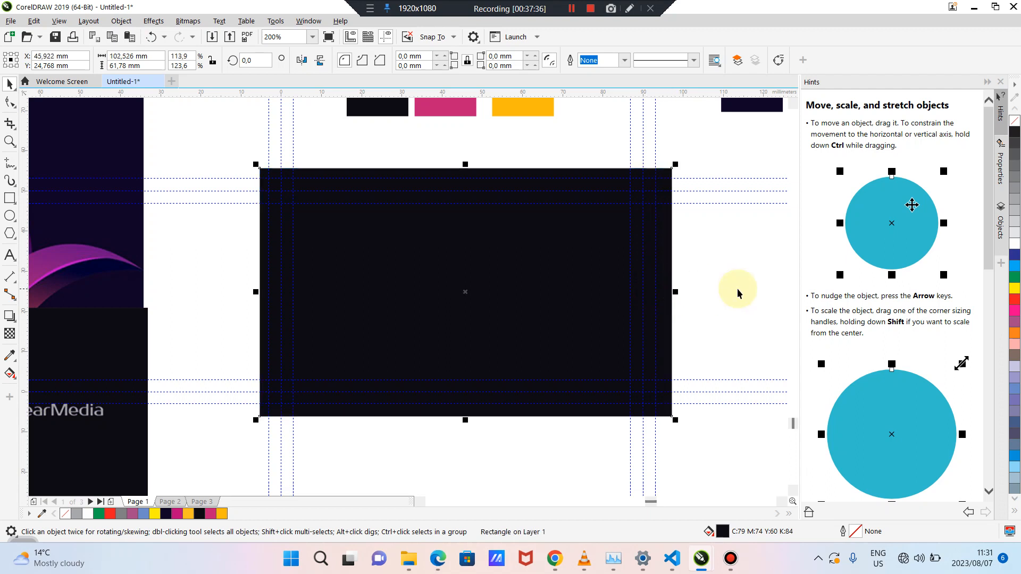
{"action": "left_click", "coordinate": [737, 291]}
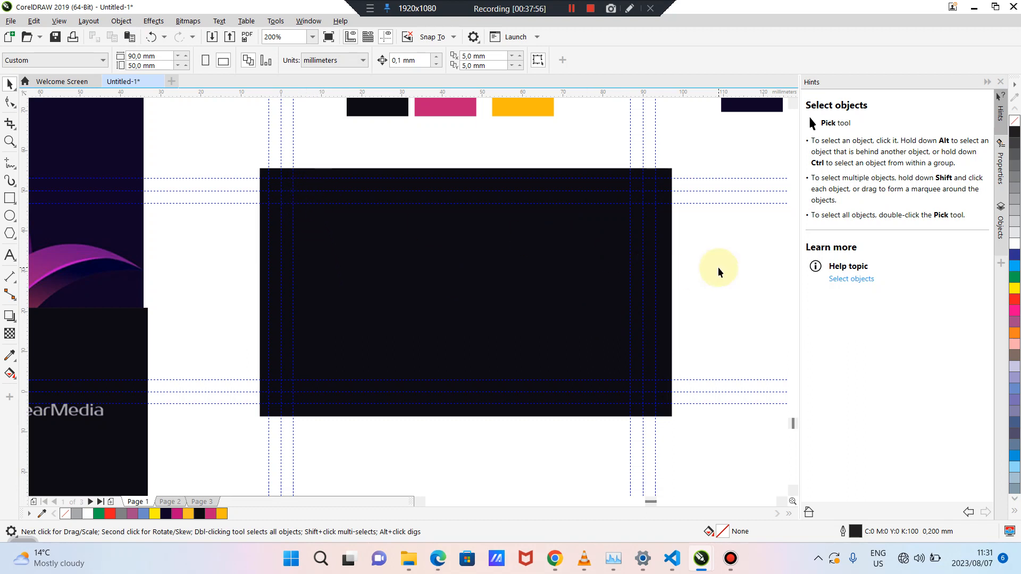
{"action": "scroll", "coordinate": [718, 267], "scroll_direction": "down", "scroll_amount": 2}
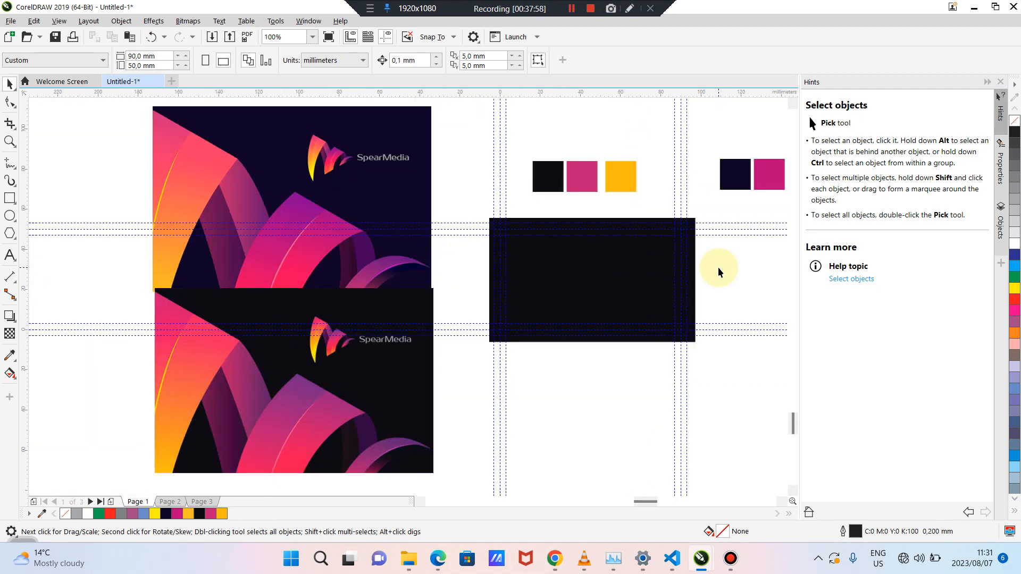
Move the upper SpearMedia reference image up and left, clear of the lower one, then select the dark rectangle
{"action": "left_click_drag", "start_coordinate": [656, 505], "coordinate": [661, 504]}
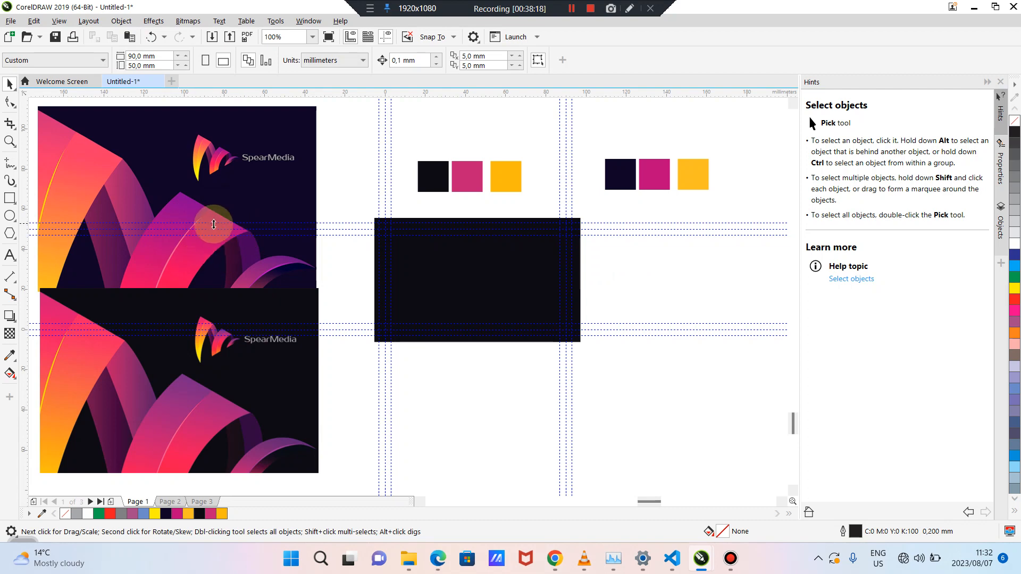
{"action": "left_click_drag", "start_coordinate": [214, 225], "coordinate": [208, 178]}
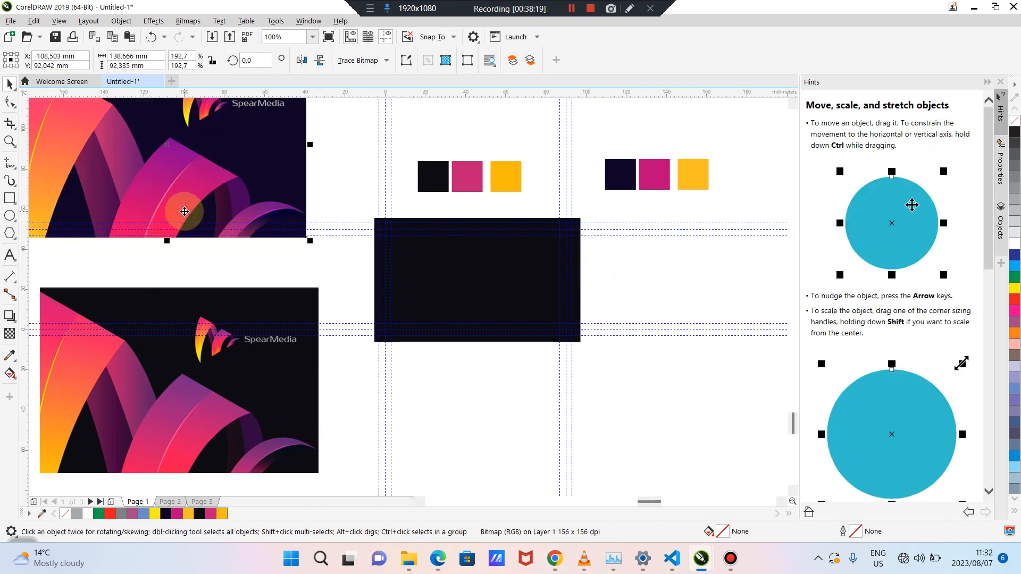
{"action": "left_click", "coordinate": [334, 315]}
{"action": "scroll", "coordinate": [509, 281], "scroll_direction": "up", "scroll_amount": 1}
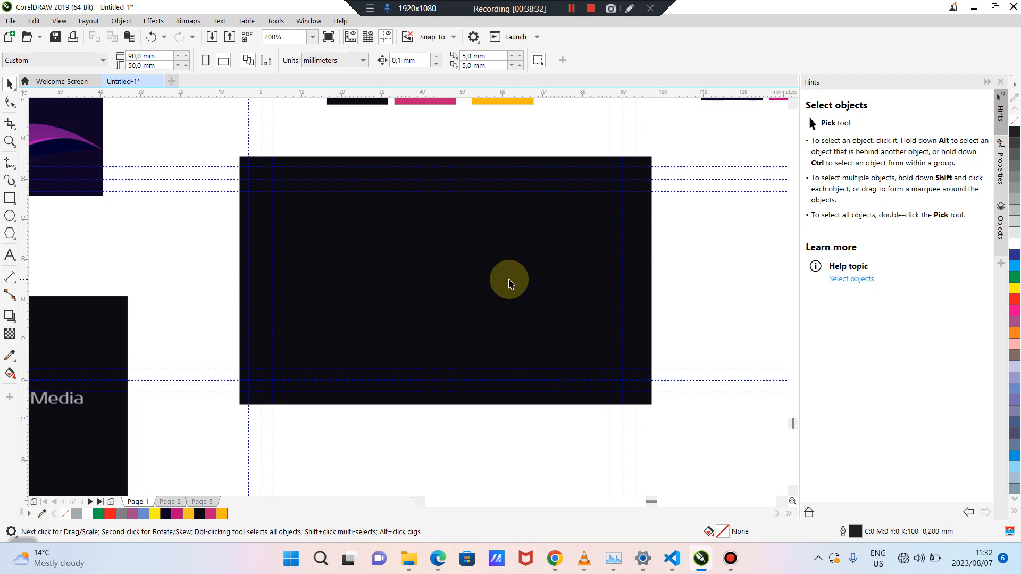
{"action": "scroll", "coordinate": [509, 283], "scroll_direction": "down", "scroll_amount": 2}
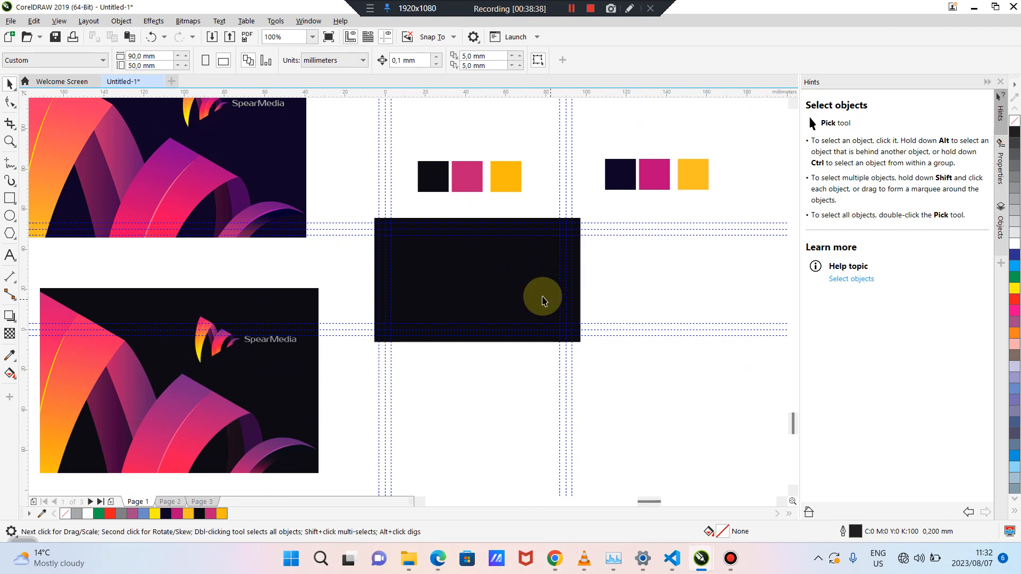
{"action": "left_click", "coordinate": [504, 265]}
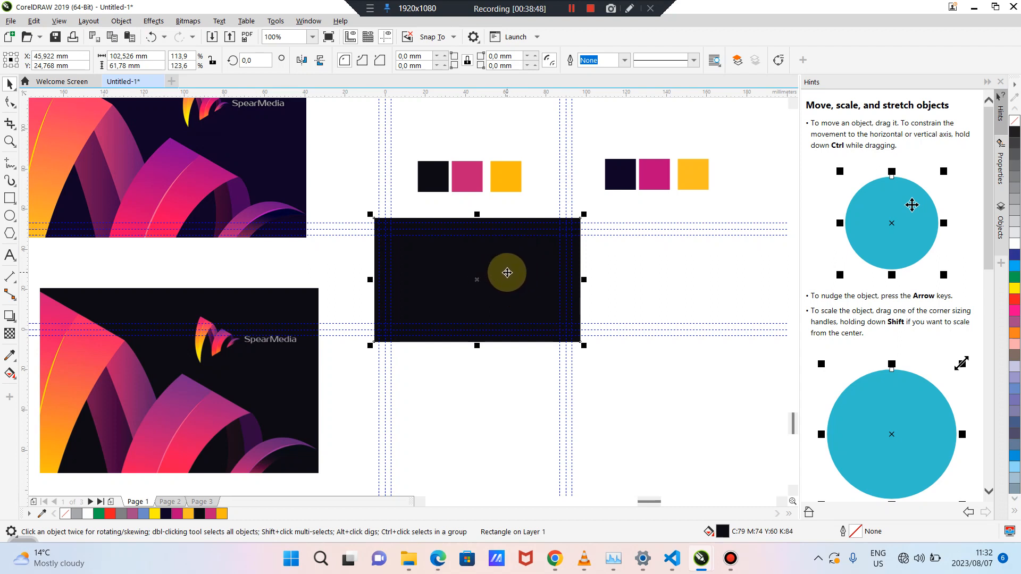
Place the black swatch over the navy swatch's lower-left in the right group, at about X 113.2, Y 69.5 mm
{"action": "left_click", "coordinate": [441, 184]}
{"action": "left_click_drag", "start_coordinate": [441, 184], "coordinate": [616, 196]}
{"action": "scroll", "coordinate": [635, 193], "scroll_direction": "up", "scroll_amount": 3}
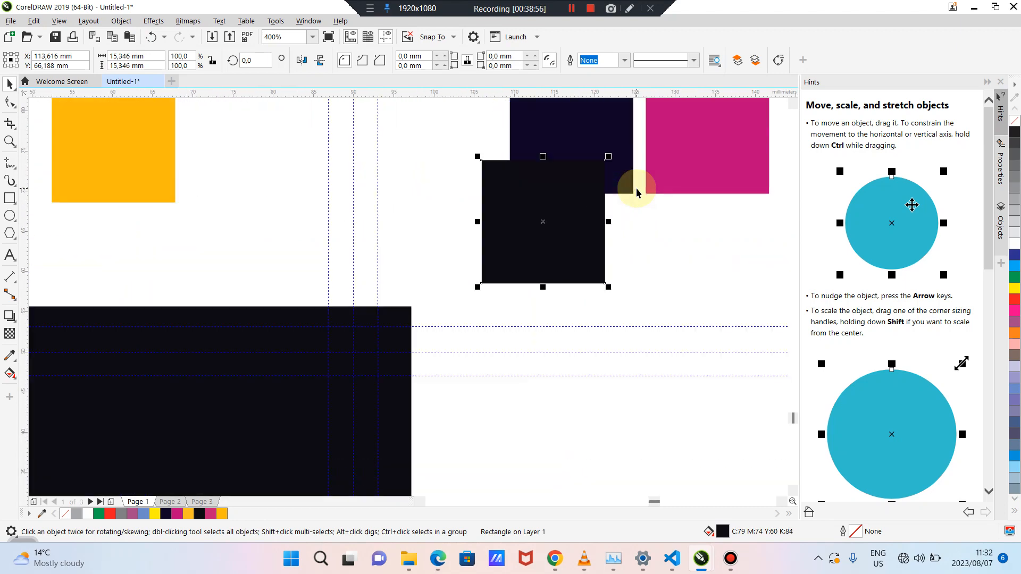
{"action": "scroll", "coordinate": [636, 193], "scroll_direction": "up", "scroll_amount": 1}
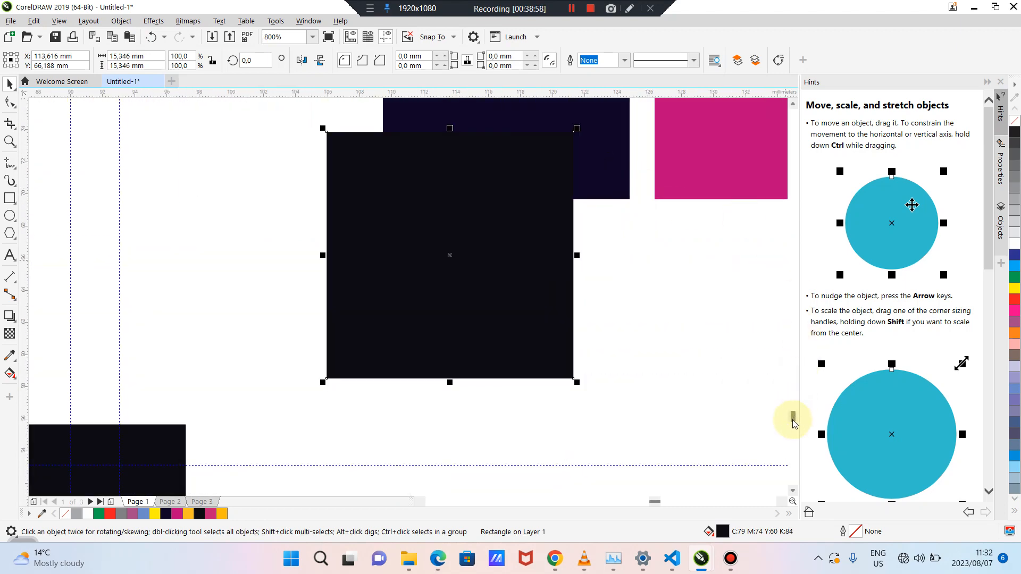
{"action": "scroll", "coordinate": [792, 423], "scroll_direction": "down", "scroll_amount": 2}
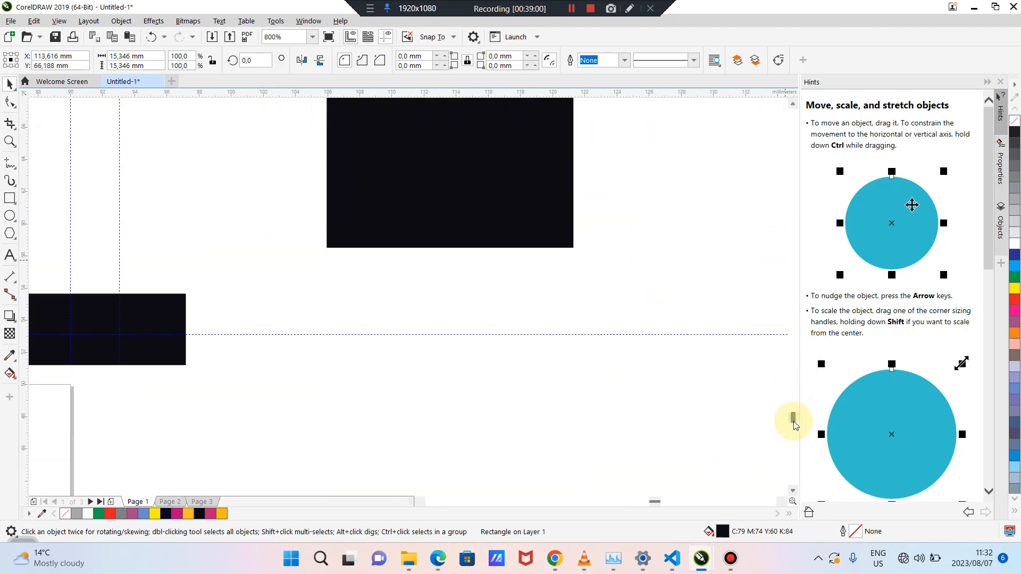
{"action": "scroll", "coordinate": [793, 423], "scroll_direction": "up", "scroll_amount": 3}
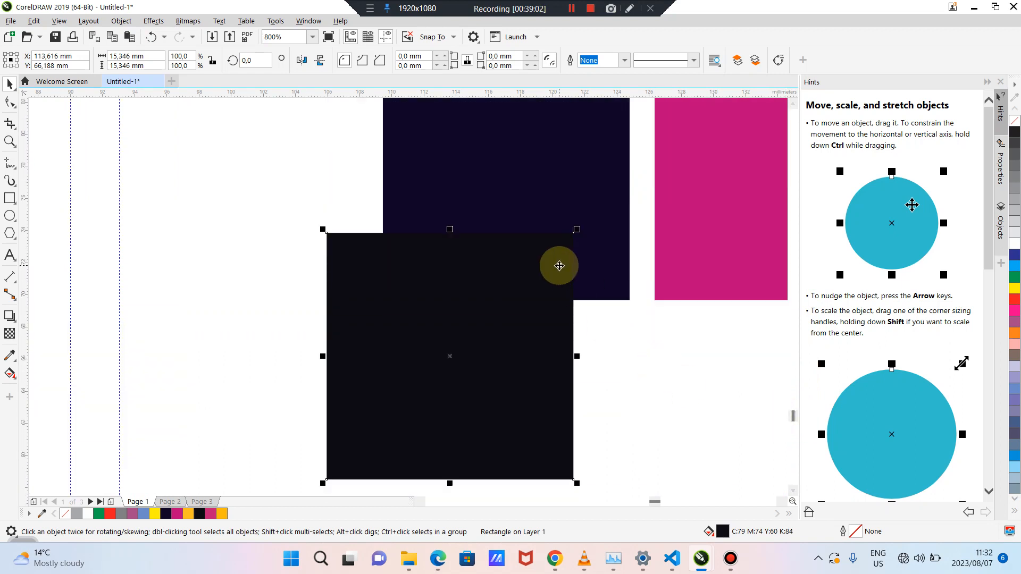
{"action": "left_click_drag", "start_coordinate": [551, 287], "coordinate": [544, 242]}
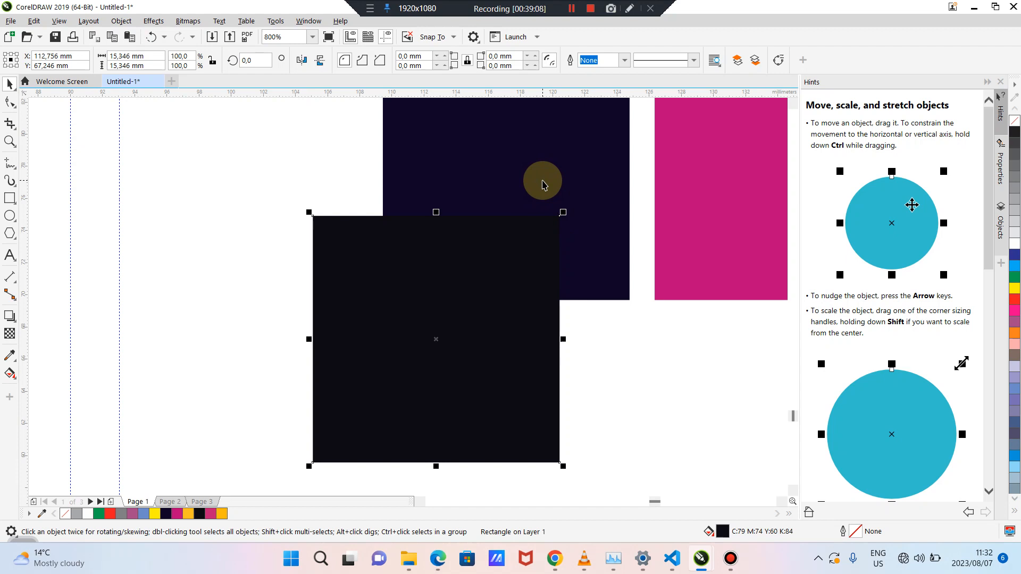
{"action": "left_click", "coordinate": [603, 390]}
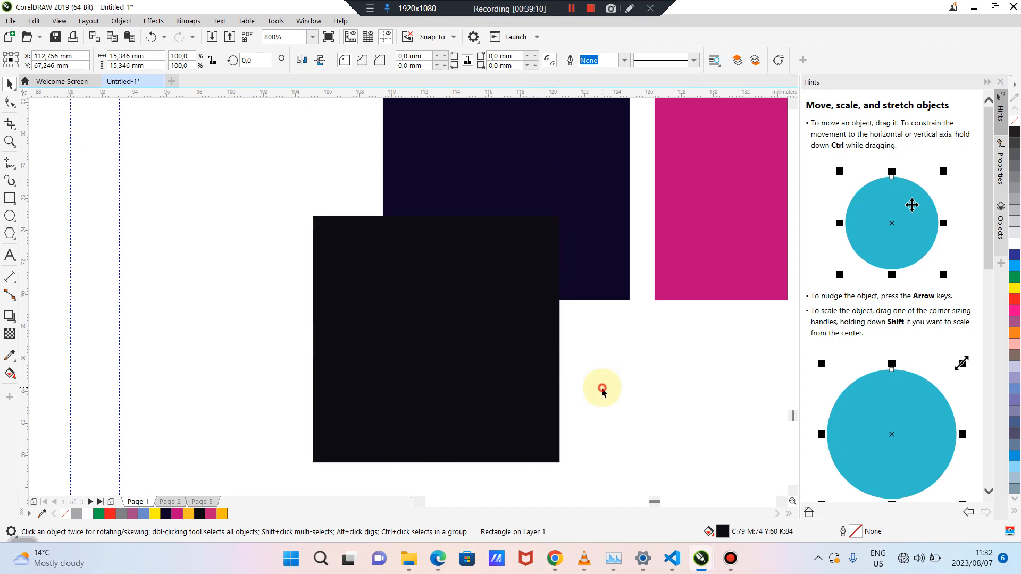
{"action": "left_click_drag", "start_coordinate": [526, 347], "coordinate": [527, 312]}
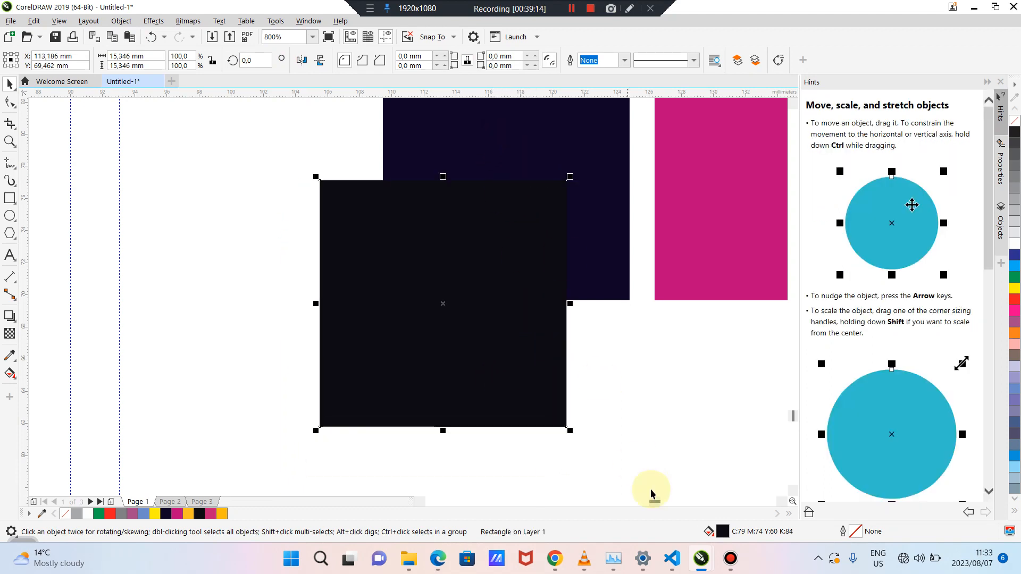
Open the black swatch's fill editor and push its colour brighter, more saturated and toward purple
{"action": "double_click", "coordinate": [722, 534]}
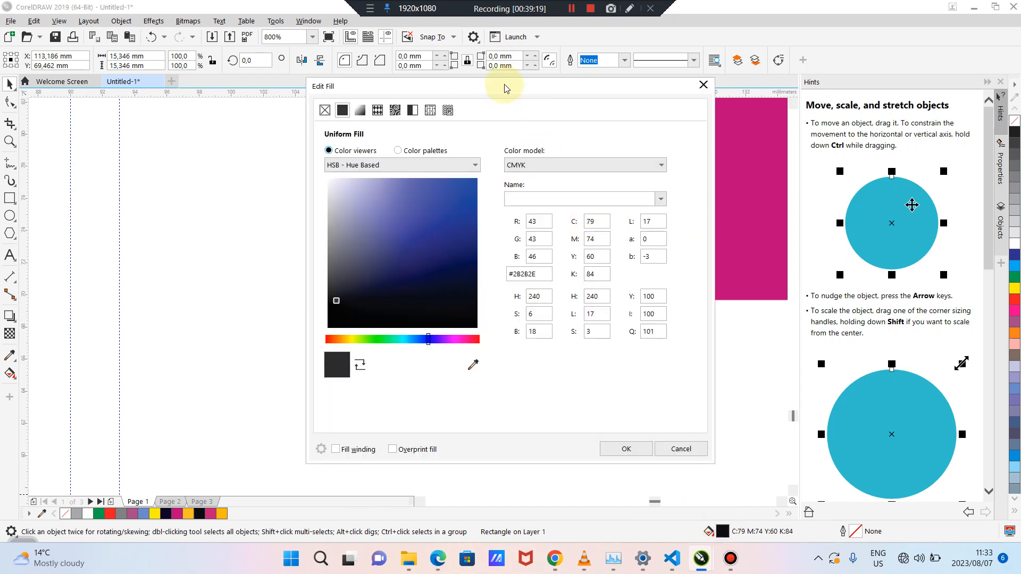
{"action": "left_click_drag", "start_coordinate": [505, 88], "coordinate": [851, 179]}
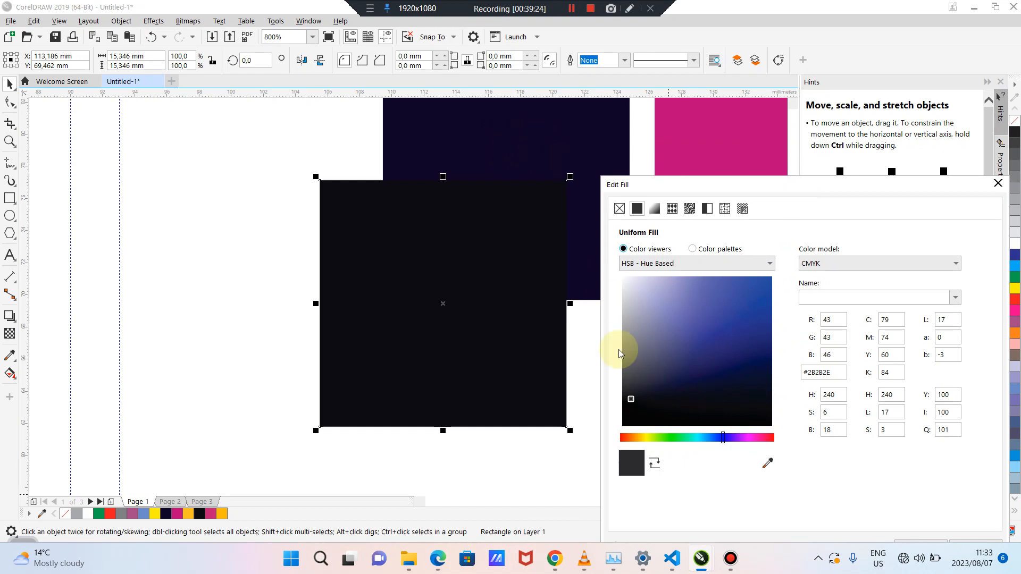
{"action": "mouse_move", "coordinate": [633, 400]}
{"action": "left_mouse_down"}
{"action": "mouse_move", "coordinate": [669, 400]}
{"action": "mouse_move", "coordinate": [684, 358]}
{"action": "mouse_move", "coordinate": [691, 395]}
{"action": "left_mouse_up"}
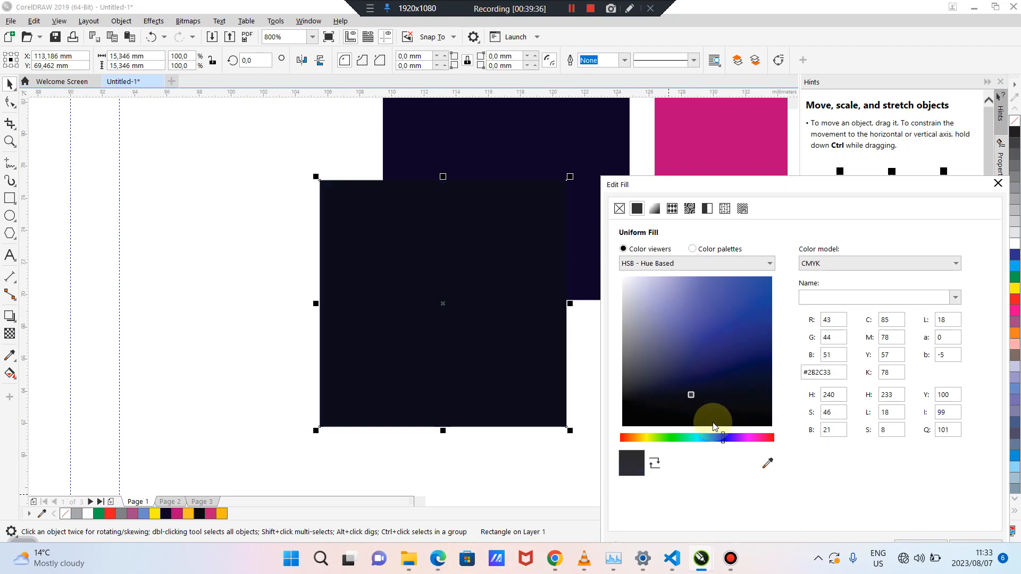
{"action": "left_click_drag", "start_coordinate": [725, 438], "coordinate": [739, 437]}
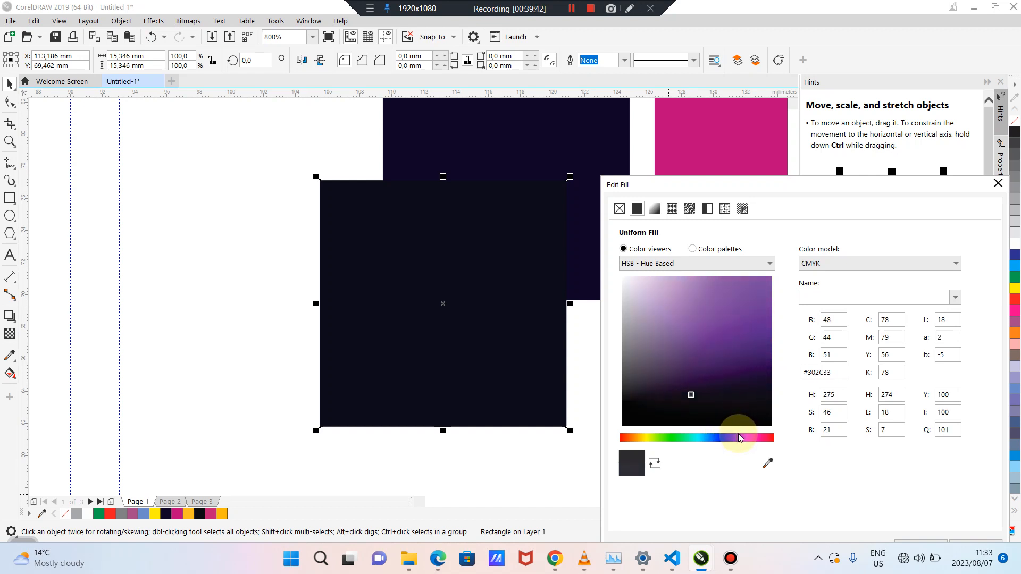
{"action": "left_click", "coordinate": [692, 396]}
{"action": "mouse_move", "coordinate": [693, 396]}
{"action": "left_mouse_down"}
{"action": "mouse_move", "coordinate": [704, 401]}
{"action": "mouse_move", "coordinate": [690, 379]}
{"action": "mouse_move", "coordinate": [700, 389]}
{"action": "left_mouse_up"}
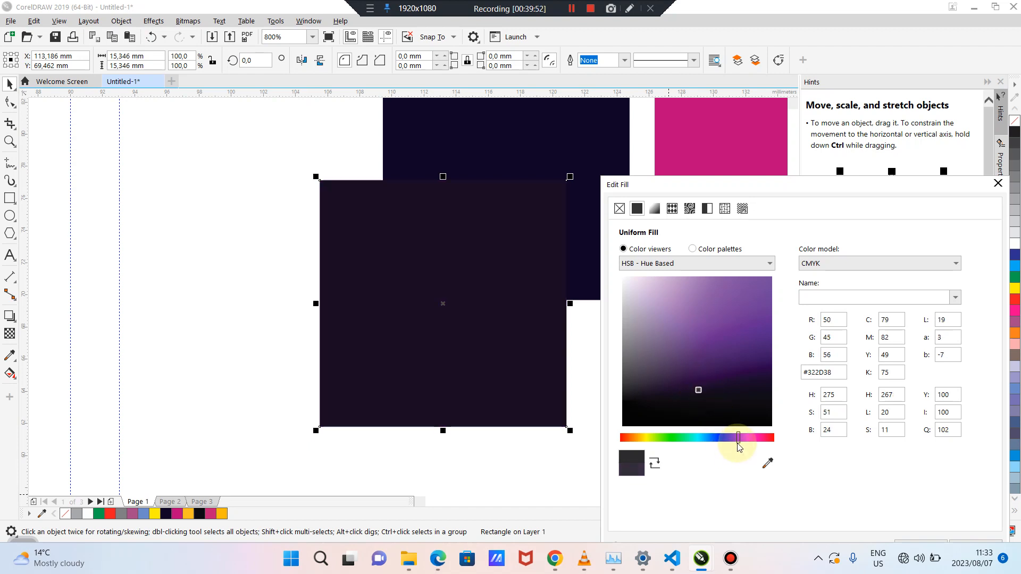
Fine-tune the swatch to deep navy-purple #2F2C3A (C83 M83 Y44 K74) and apply it
{"action": "left_click_drag", "start_coordinate": [739, 446], "coordinate": [736, 444]}
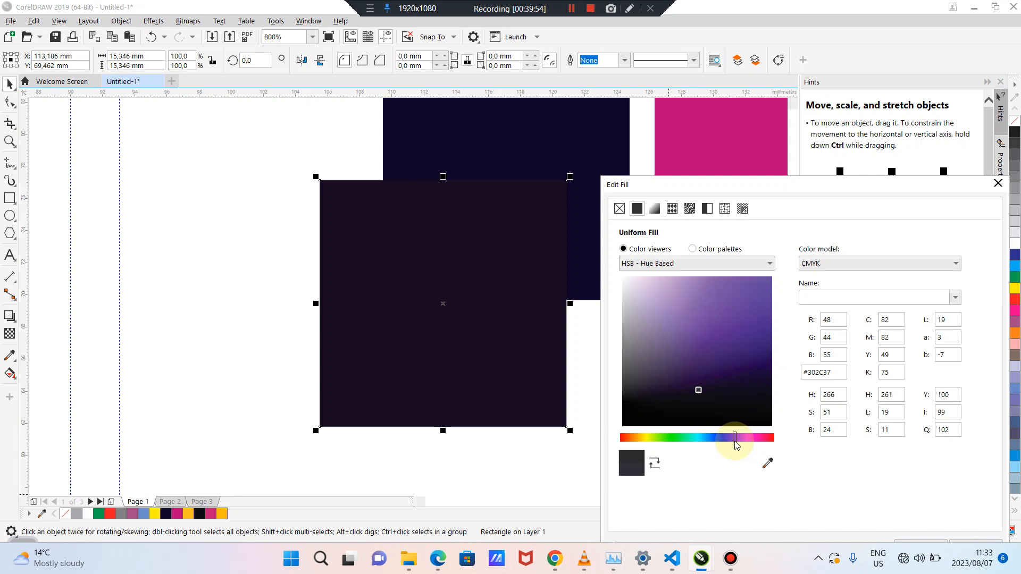
{"action": "mouse_move", "coordinate": [700, 392]}
{"action": "left_mouse_down"}
{"action": "mouse_move", "coordinate": [704, 383]}
{"action": "mouse_move", "coordinate": [717, 391]}
{"action": "left_mouse_up"}
{"action": "left_click_drag", "start_coordinate": [722, 386], "coordinate": [733, 390]}
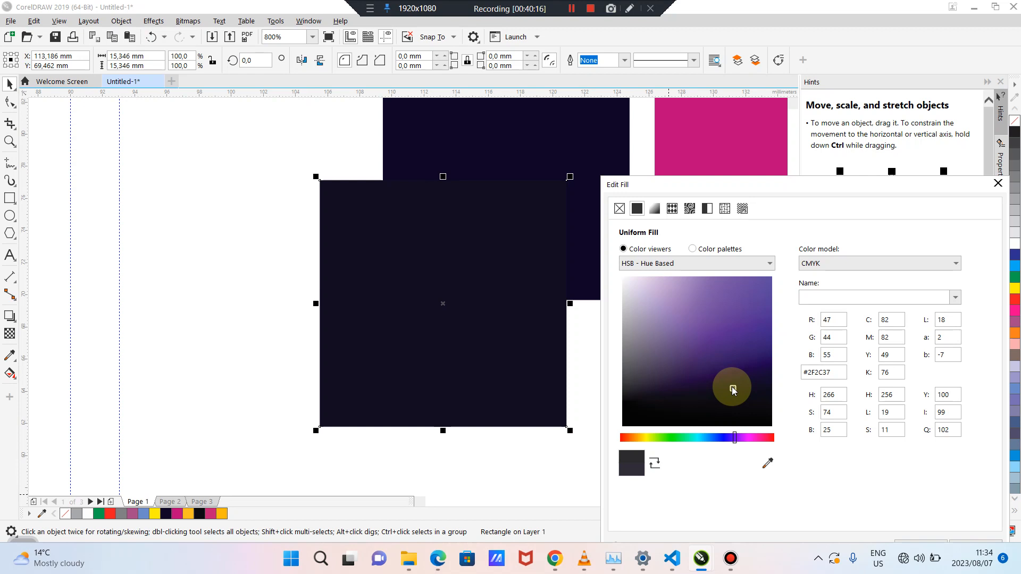
{"action": "left_click_drag", "start_coordinate": [732, 390], "coordinate": [732, 386]}
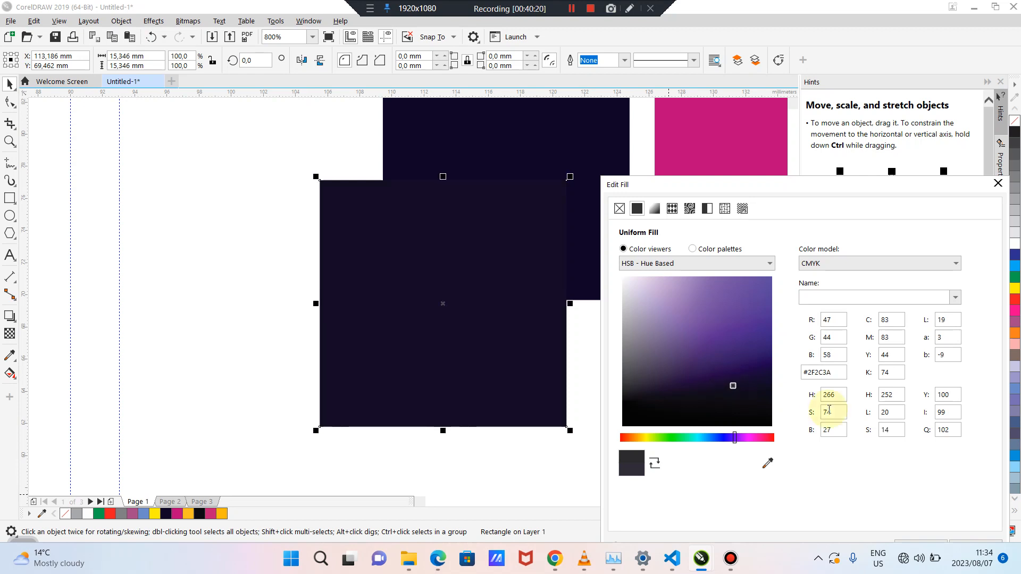
{"action": "left_click_drag", "start_coordinate": [823, 186], "coordinate": [731, 134]}
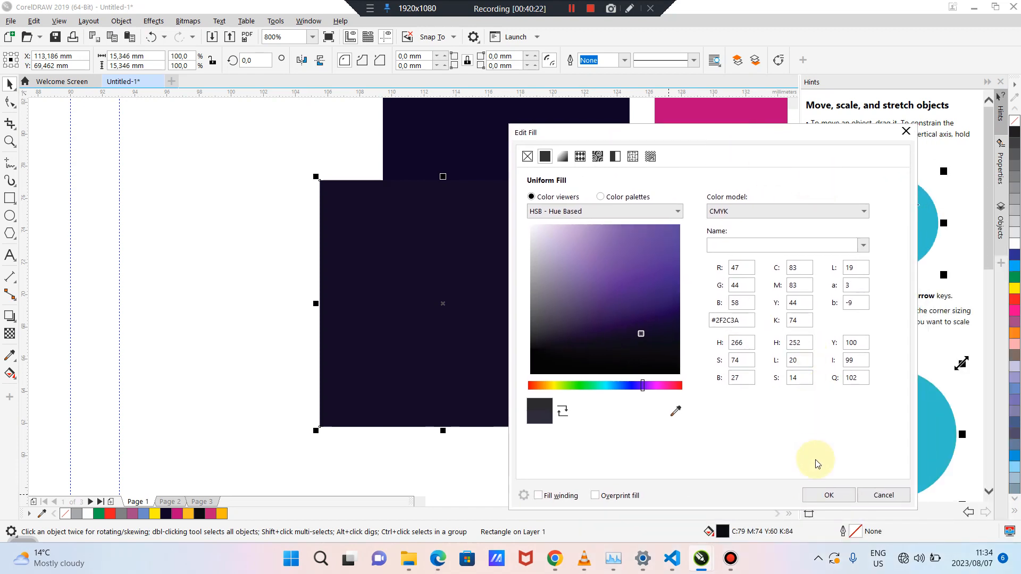
{"action": "left_click", "coordinate": [823, 495]}
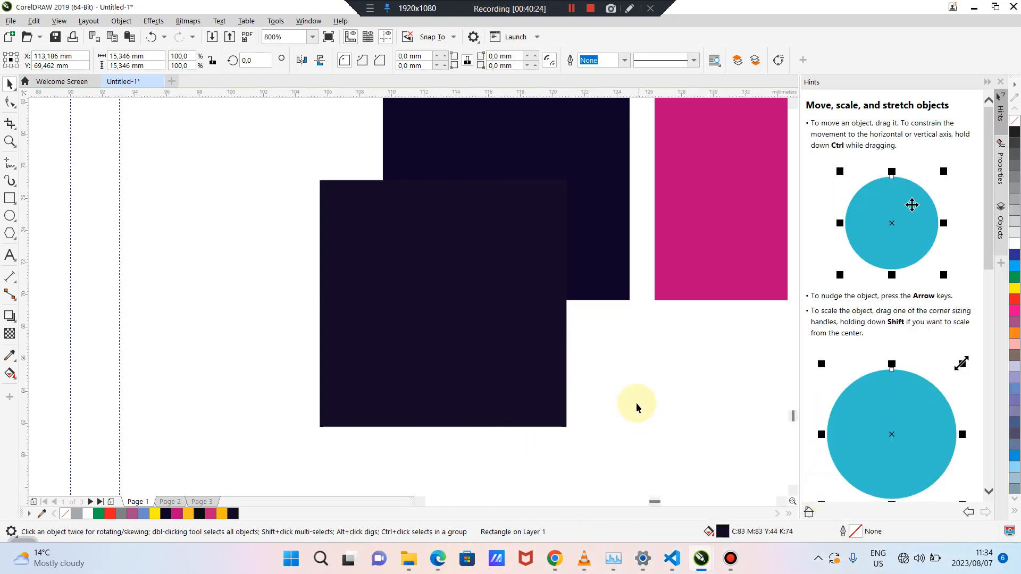
{"action": "left_click", "coordinate": [615, 395]}
Drag the navy square onto the card and centre it on the page with P
{"action": "left_click", "coordinate": [9, 355]}
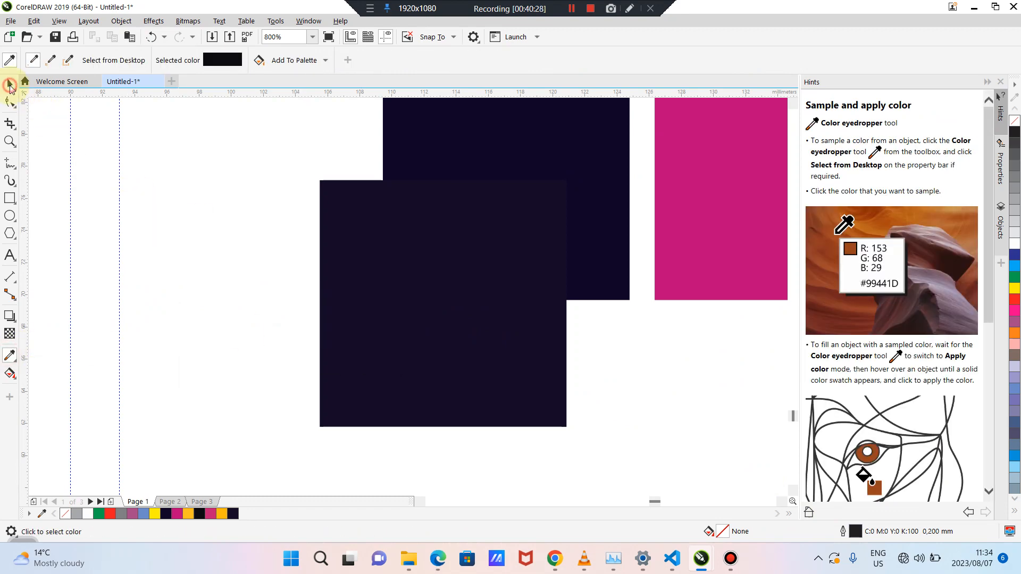
{"action": "key", "text": "space"}
{"action": "scroll", "coordinate": [182, 187], "scroll_direction": "down", "scroll_amount": 2}
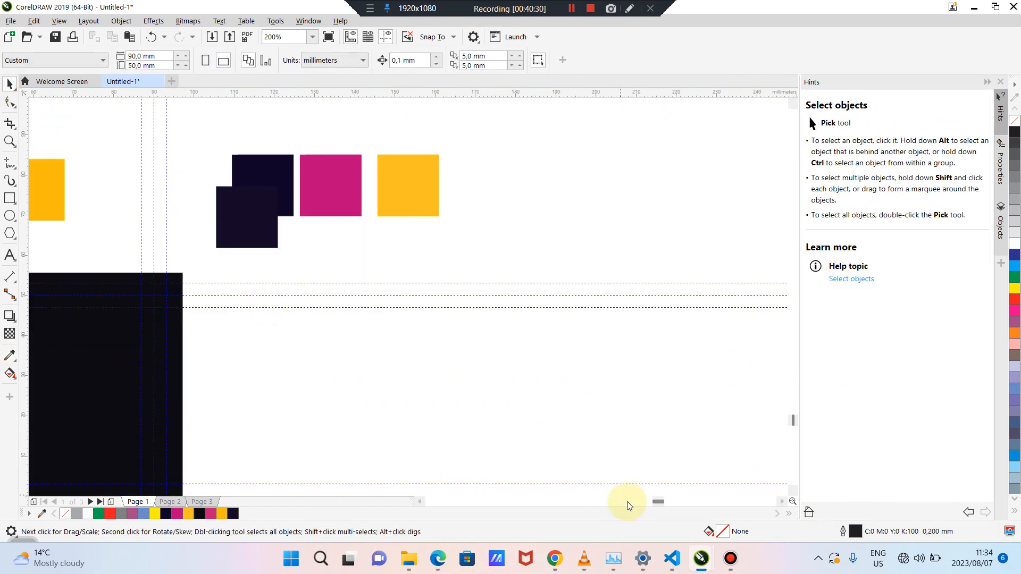
{"action": "left_click_drag", "start_coordinate": [657, 501], "coordinate": [653, 503]}
{"action": "left_click_drag", "start_coordinate": [590, 230], "coordinate": [483, 335]}
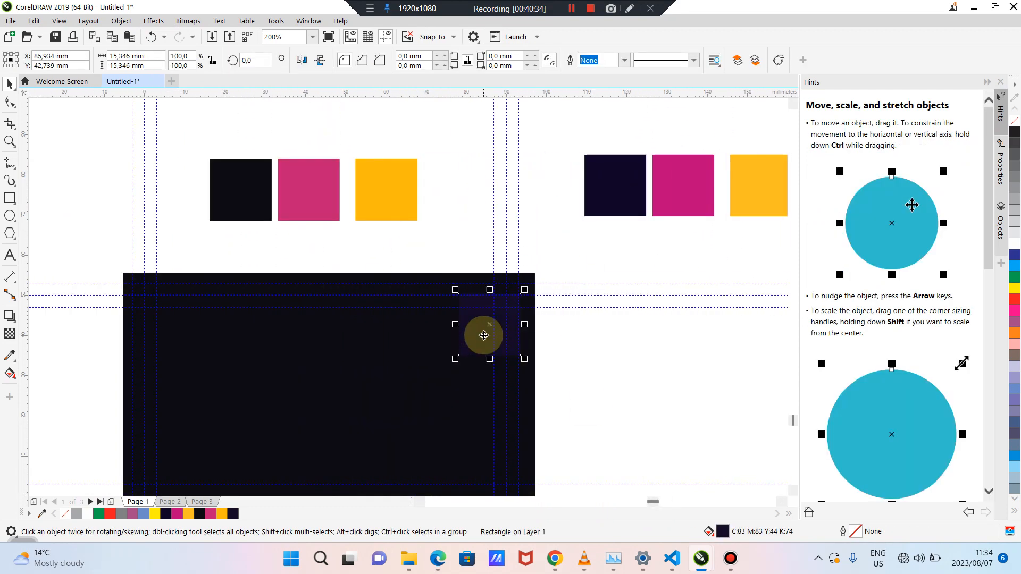
{"action": "left_click", "coordinate": [633, 388]}
{"action": "left_click", "coordinate": [485, 341]}
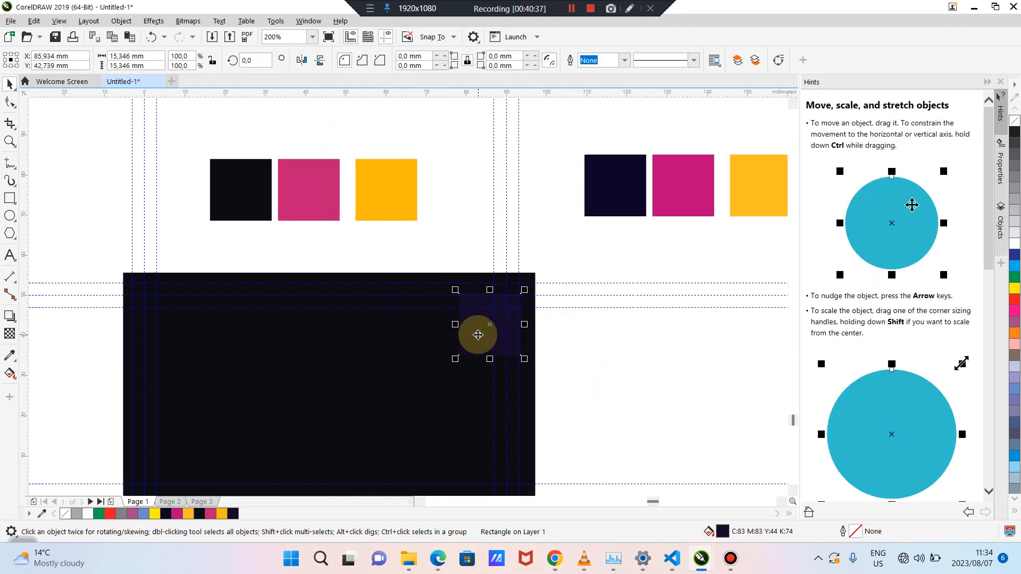
{"action": "key", "text": "p"}
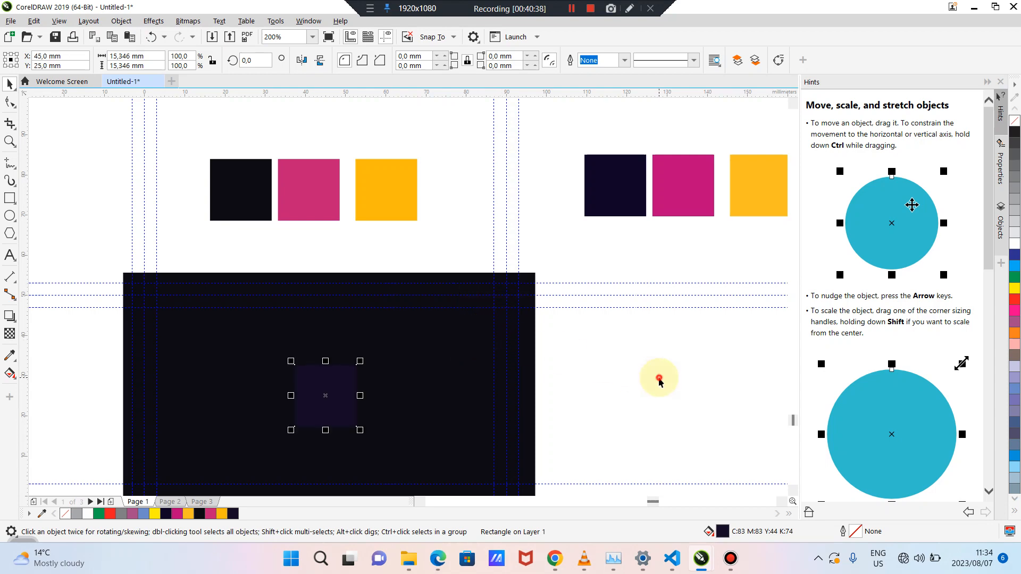
{"action": "left_click", "coordinate": [659, 376]}
Move the navy square off the card to its right, at about X 115.0, Y 36.2 mm
{"action": "left_click", "coordinate": [321, 396]}
{"action": "left_click", "coordinate": [413, 367]}
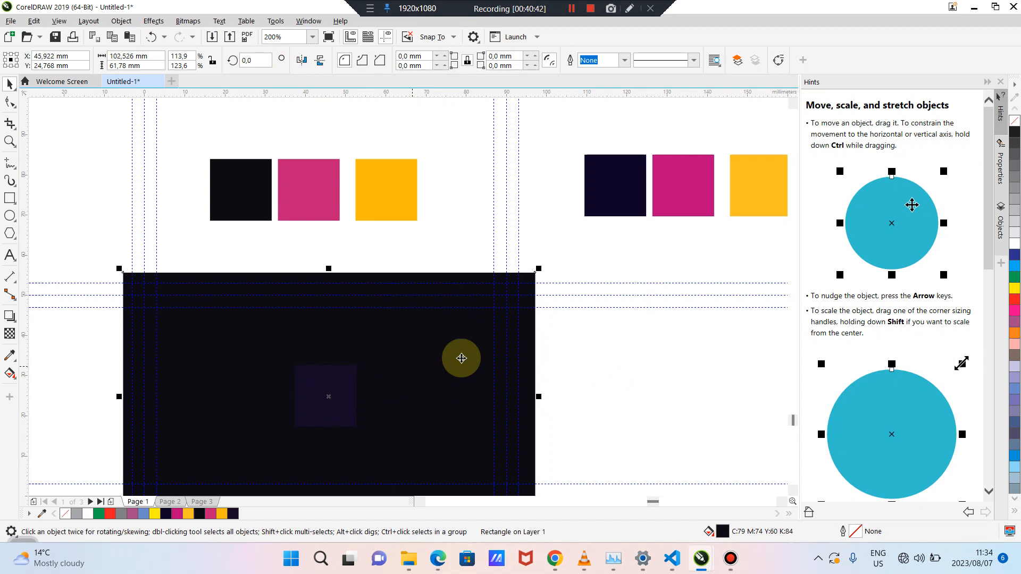
{"action": "left_click_drag", "start_coordinate": [793, 421], "coordinate": [793, 422]}
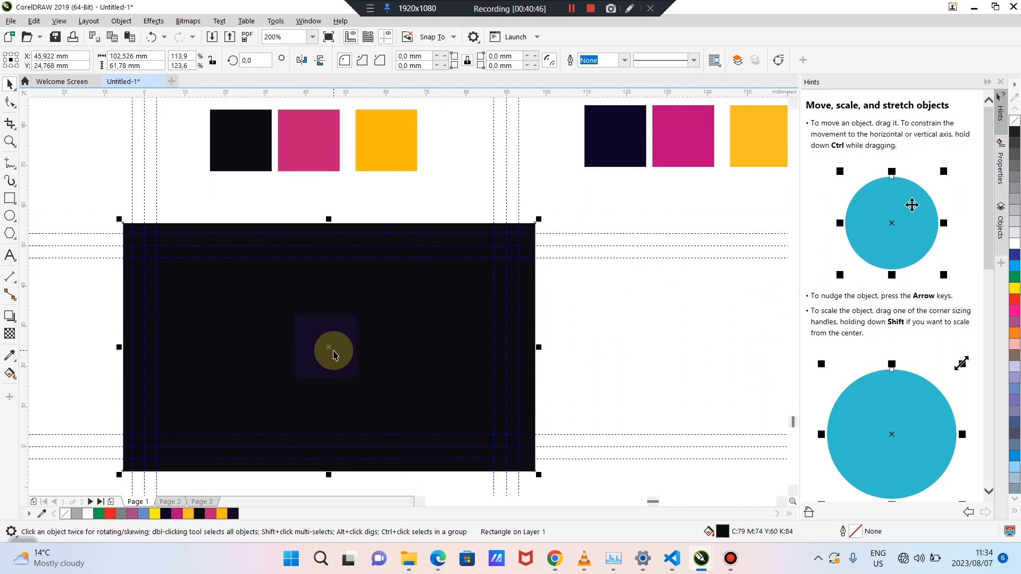
{"action": "left_click", "coordinate": [320, 334]}
{"action": "left_click_drag", "start_coordinate": [320, 334], "coordinate": [603, 289]}
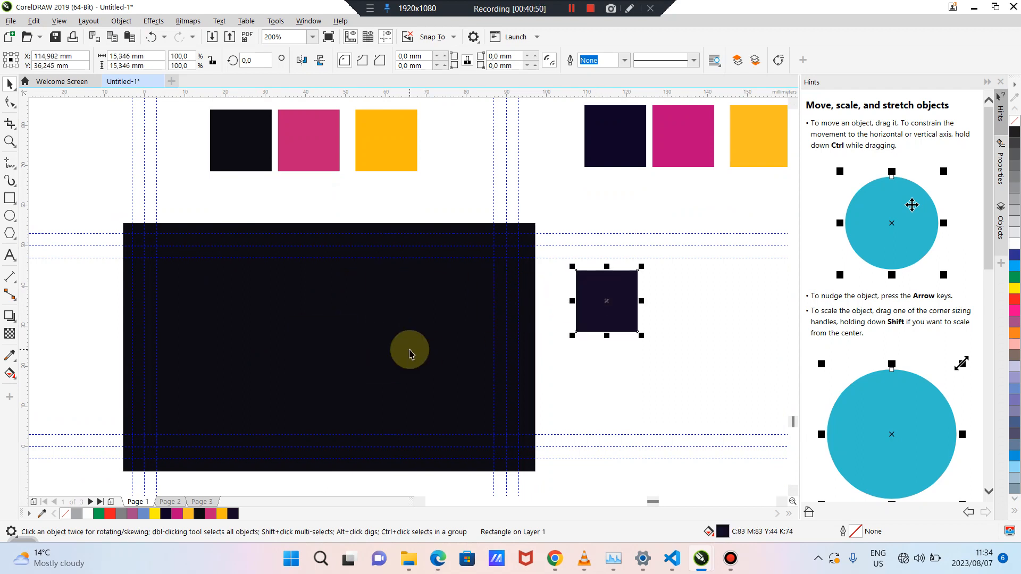
Fill the card with a lower-left to upper-right fountain, near-black into the navy square's C83 M83 Y44 K74
{"action": "left_click", "coordinate": [409, 350]}
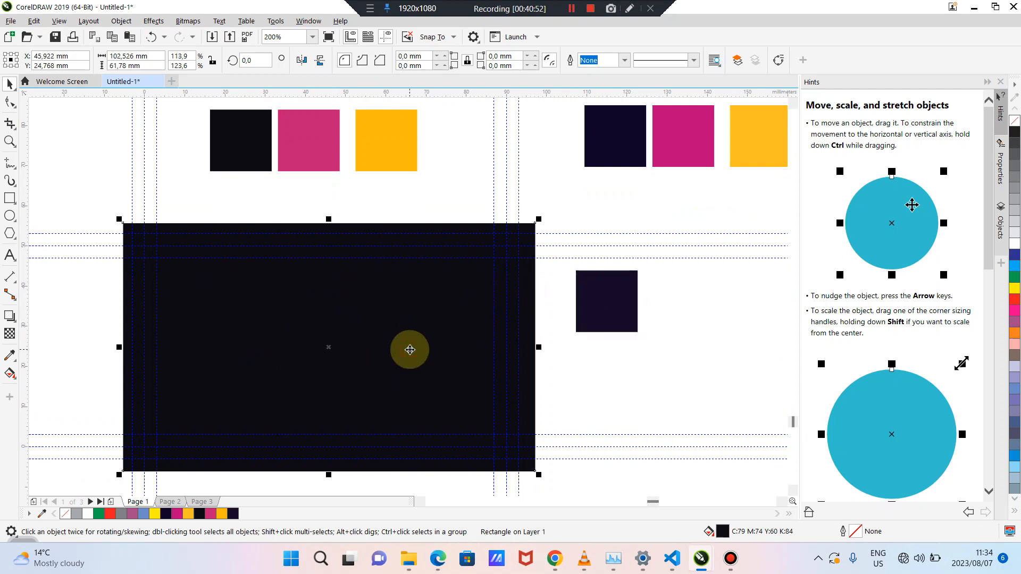
{"action": "left_click", "coordinate": [18, 382]}
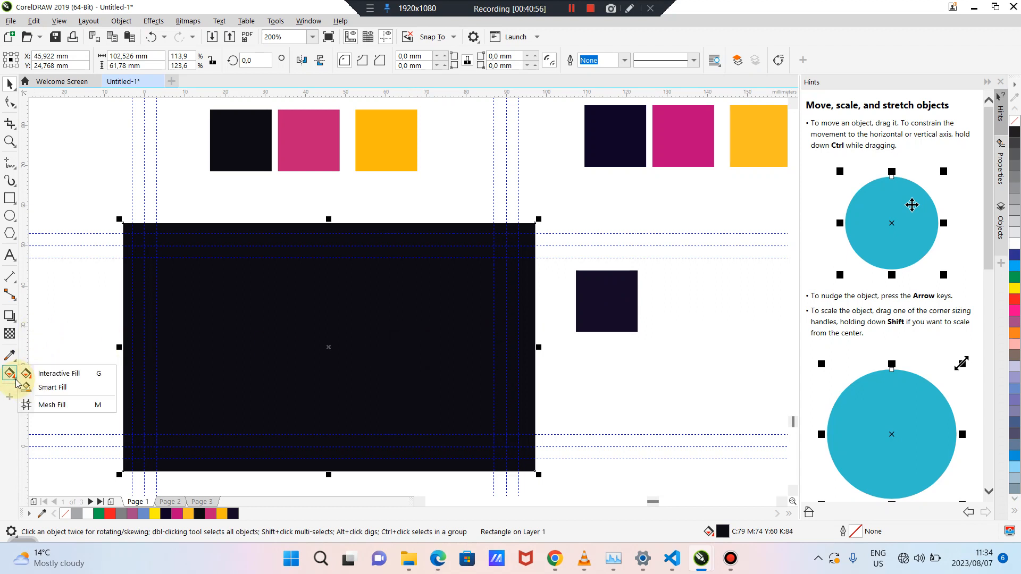
{"action": "left_click", "coordinate": [55, 374]}
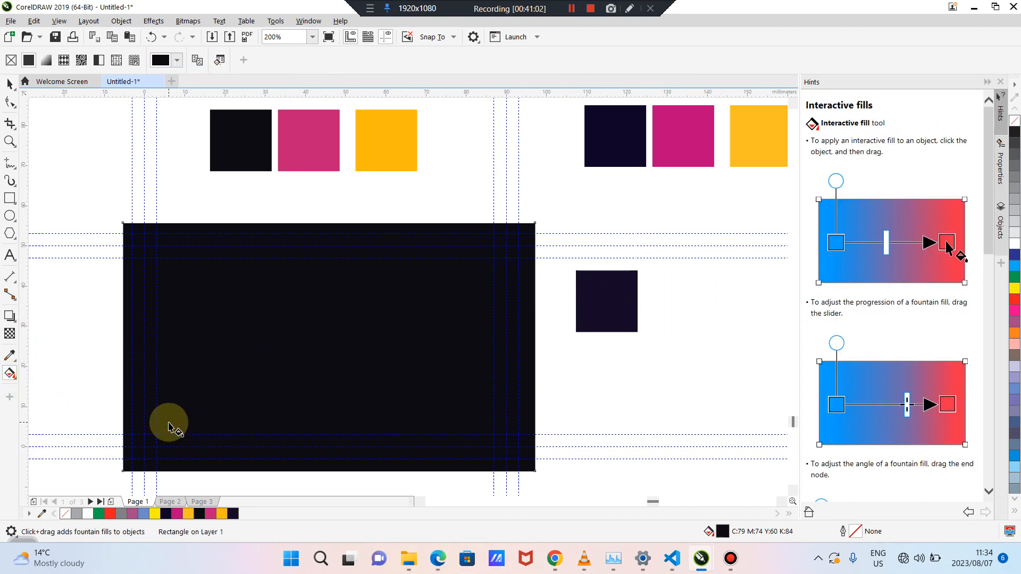
{"action": "left_click_drag", "start_coordinate": [168, 422], "coordinate": [476, 264]}
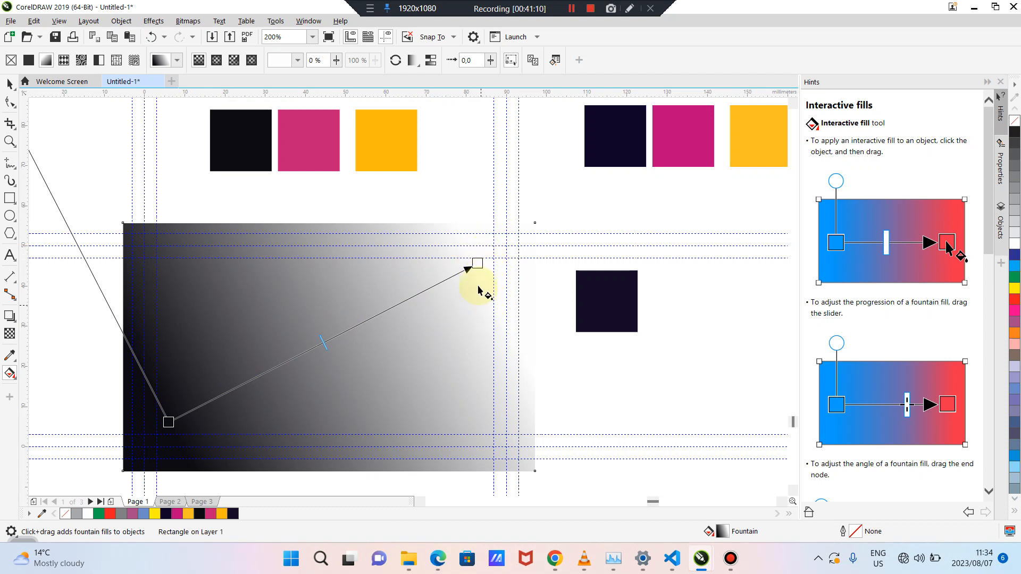
{"action": "left_click", "coordinate": [477, 263]}
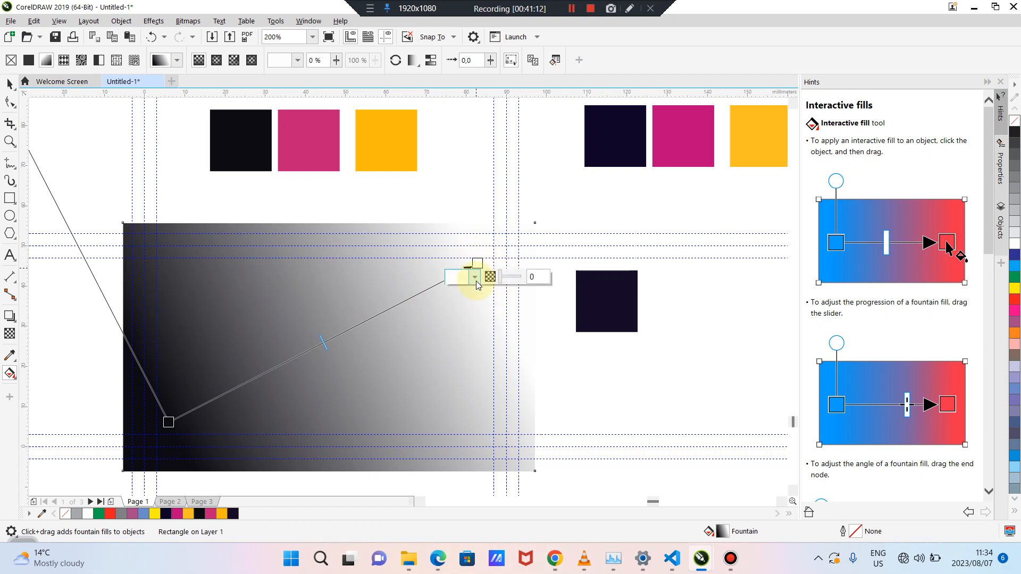
{"action": "left_click", "coordinate": [475, 277]}
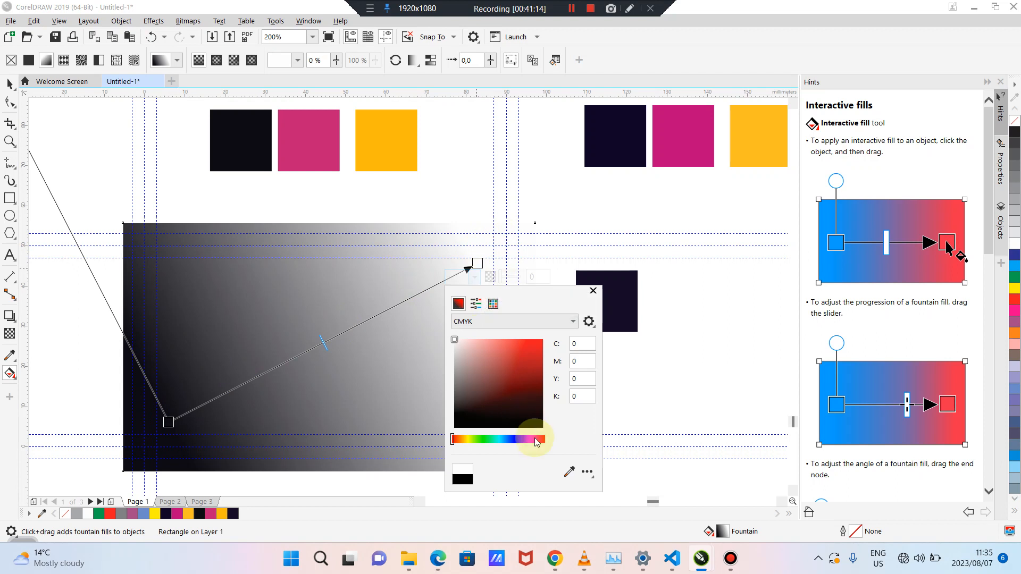
{"action": "left_click", "coordinate": [569, 471]}
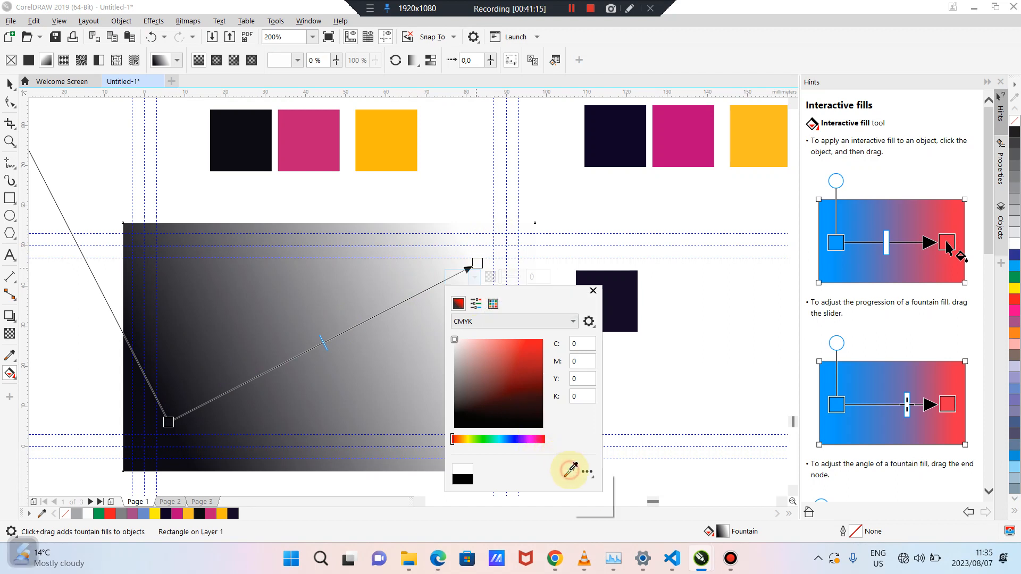
{"action": "left_click", "coordinate": [632, 319]}
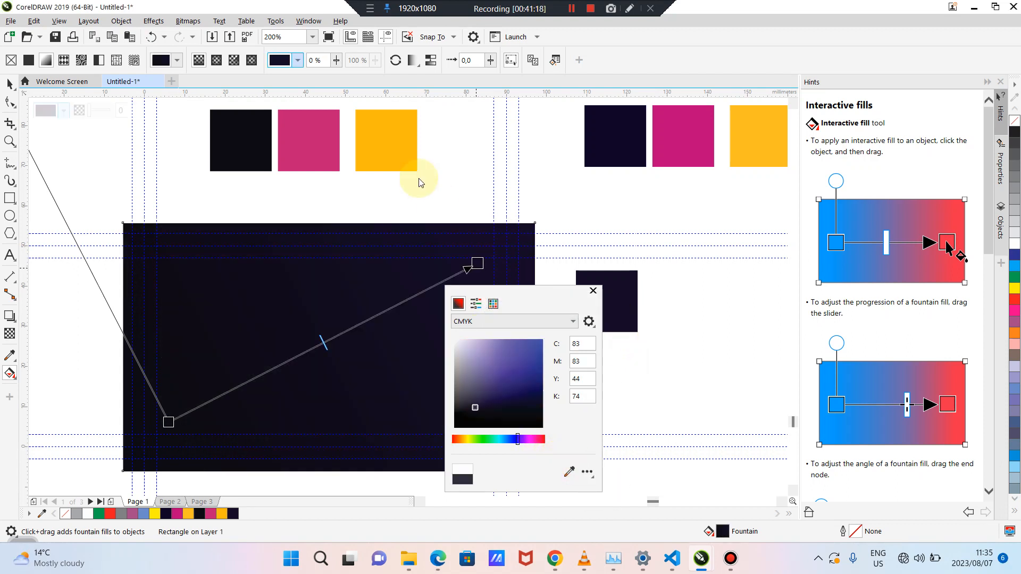
{"action": "left_click", "coordinate": [442, 181]}
{"action": "left_click", "coordinate": [441, 181]}
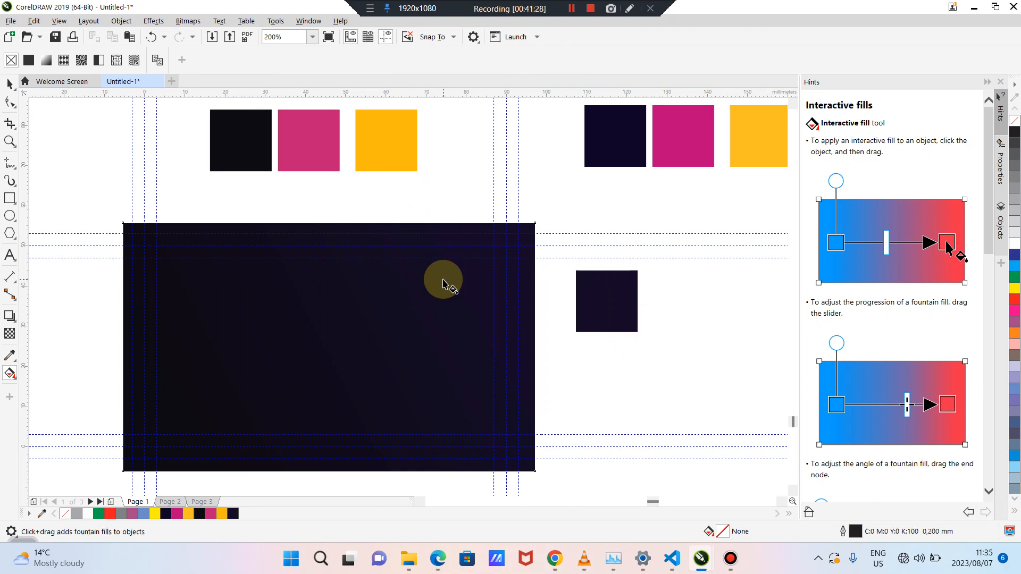
Re-angle the card's fountain fill to run from bottom middle up to top middle
{"action": "left_click", "coordinate": [426, 298]}
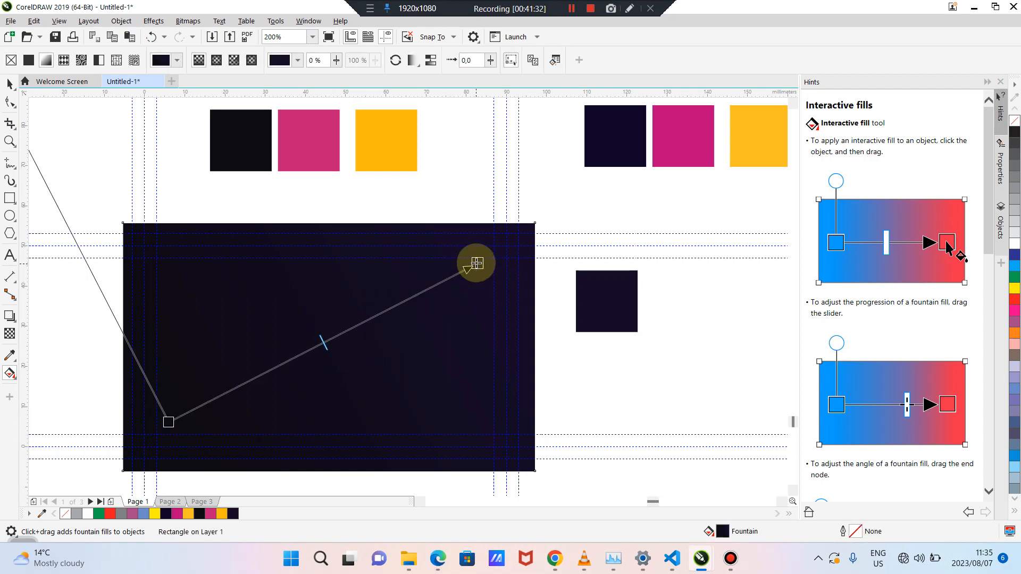
{"action": "left_click_drag", "start_coordinate": [477, 263], "coordinate": [313, 259]}
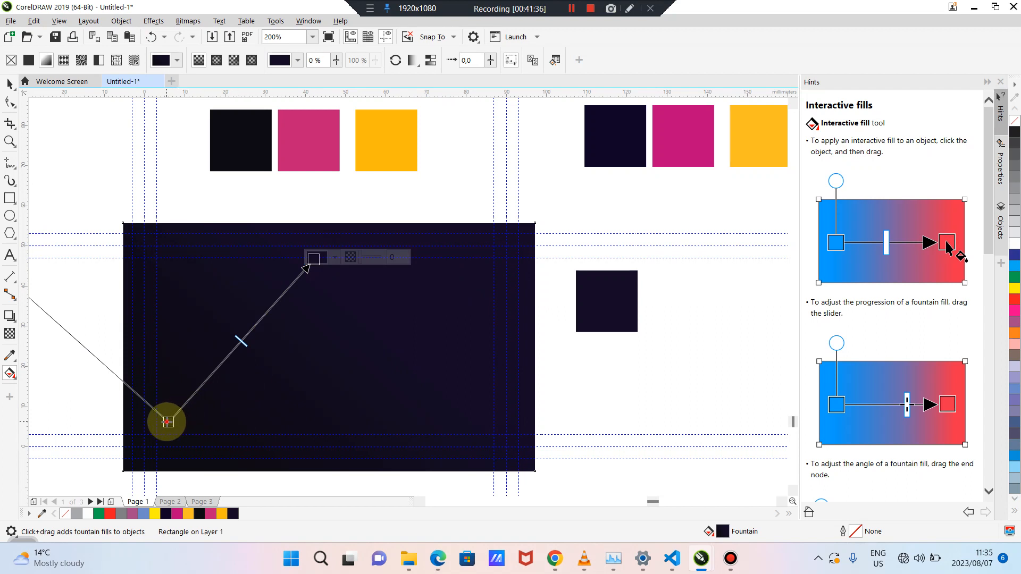
{"action": "left_click_drag", "start_coordinate": [168, 422], "coordinate": [311, 526]}
{"action": "left_click_drag", "start_coordinate": [313, 258], "coordinate": [312, 251]}
{"action": "left_click_drag", "start_coordinate": [310, 389], "coordinate": [311, 409]}
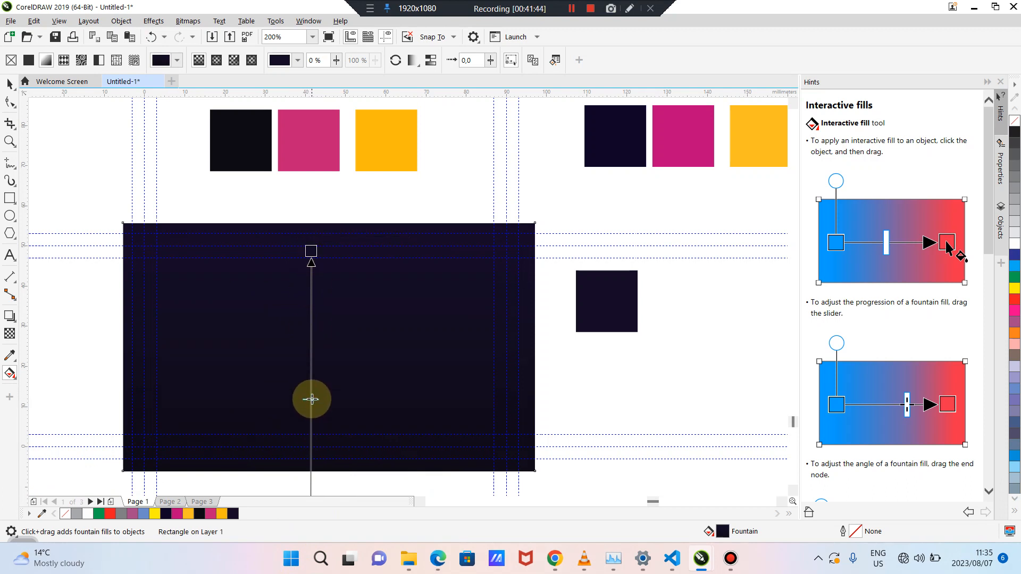
{"action": "left_click", "coordinate": [620, 392]}
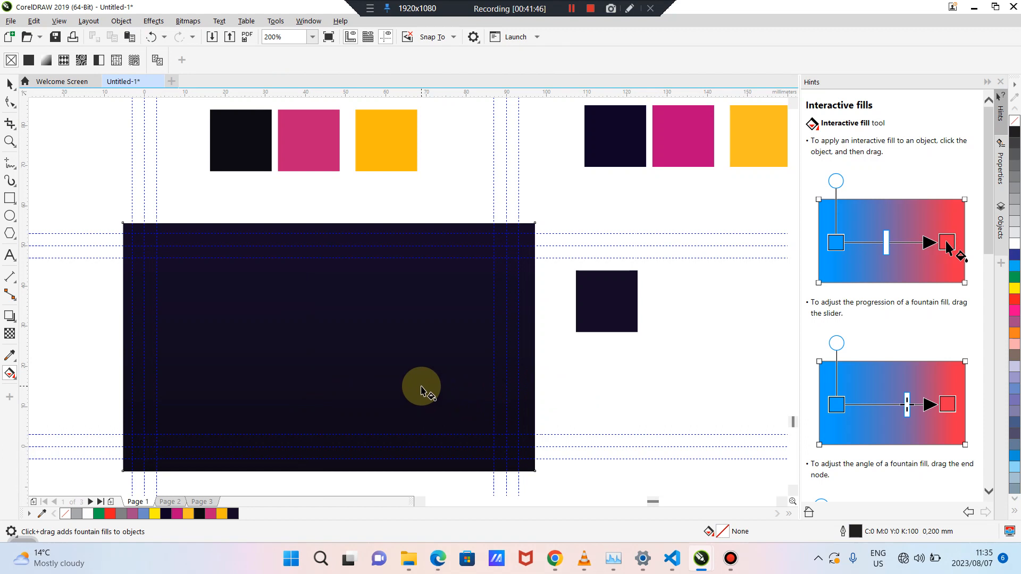
Tilt the gradient axis slightly and shift its start, midpoint and end to soften it
{"action": "scroll", "coordinate": [422, 388], "scroll_direction": "down", "scroll_amount": 2}
{"action": "left_click", "coordinate": [372, 366]}
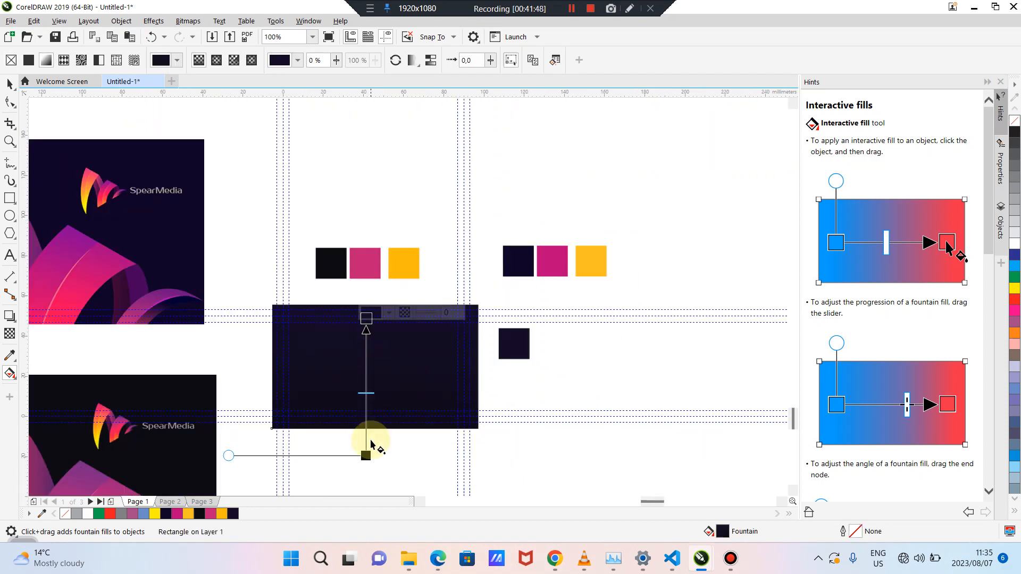
{"action": "left_click_drag", "start_coordinate": [366, 456], "coordinate": [412, 508]}
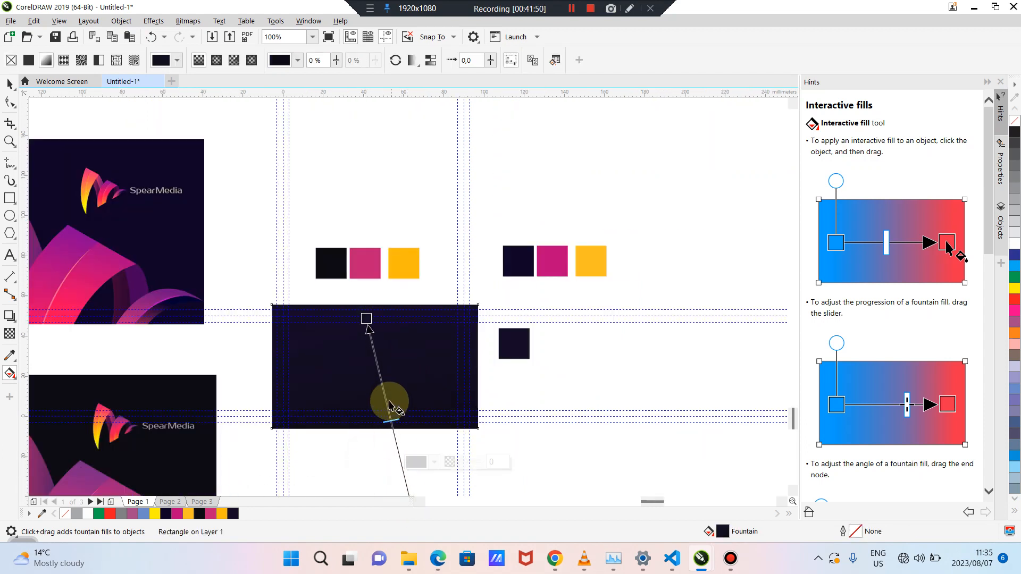
{"action": "left_click_drag", "start_coordinate": [390, 420], "coordinate": [384, 415]}
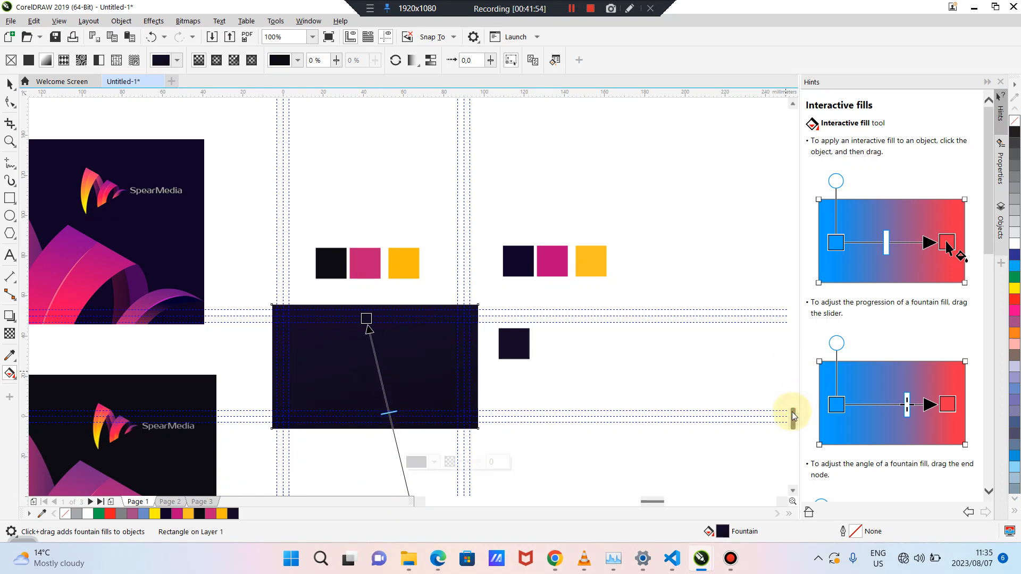
{"action": "left_click_drag", "start_coordinate": [793, 411], "coordinate": [793, 416]}
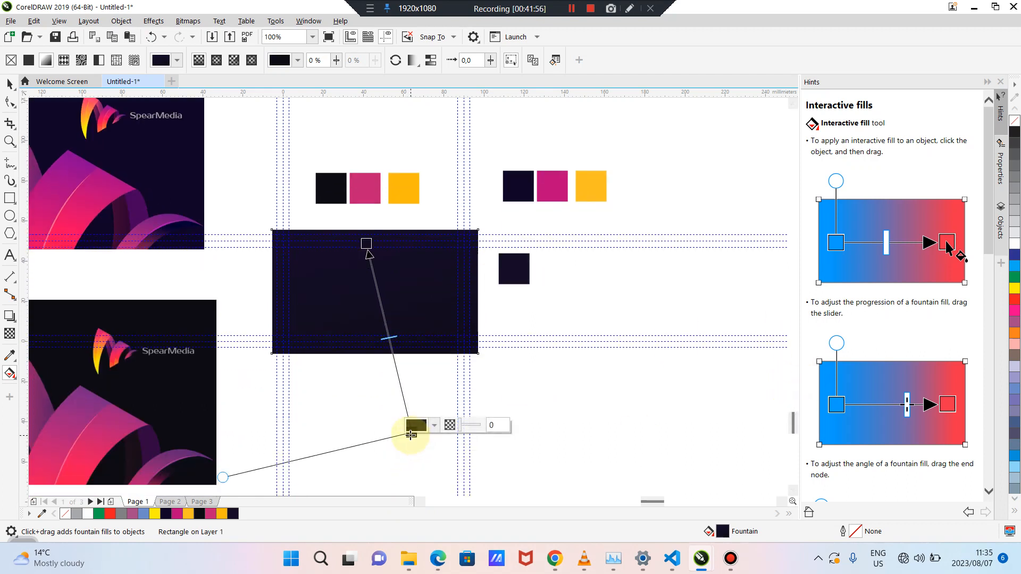
{"action": "left_click_drag", "start_coordinate": [412, 432], "coordinate": [427, 459]}
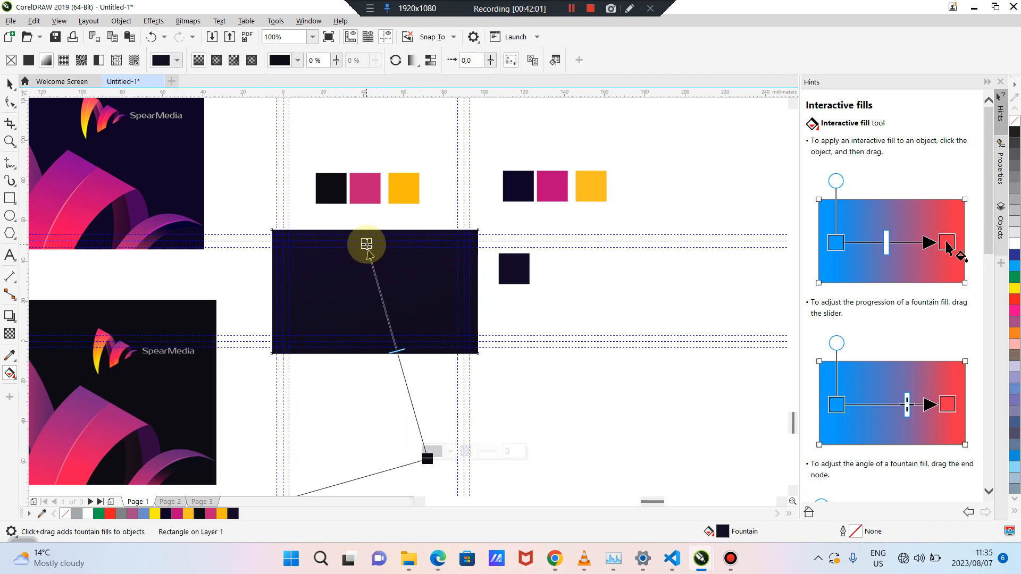
{"action": "left_click_drag", "start_coordinate": [367, 244], "coordinate": [370, 263]}
{"action": "left_click", "coordinate": [542, 296]}
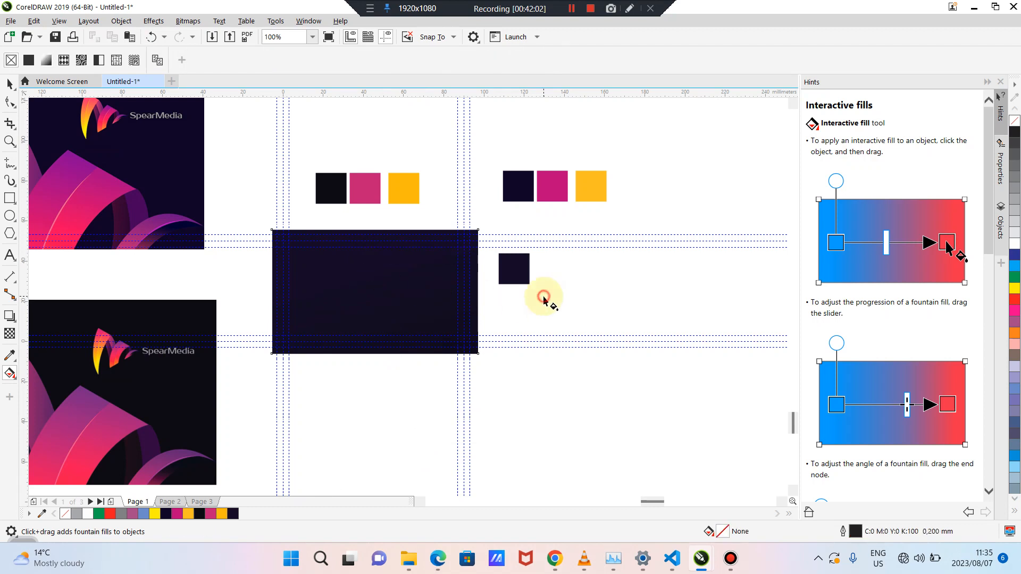
Pull the gradient's end point up and left and check the subtle dark background
{"action": "scroll", "coordinate": [285, 303], "scroll_direction": "up", "scroll_amount": 2}
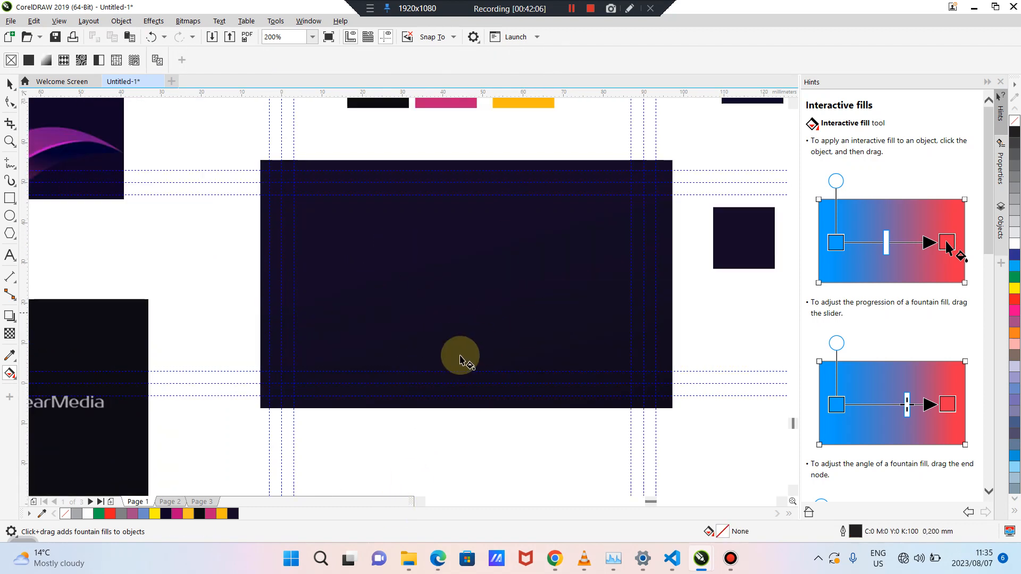
{"action": "left_click", "coordinate": [524, 351]}
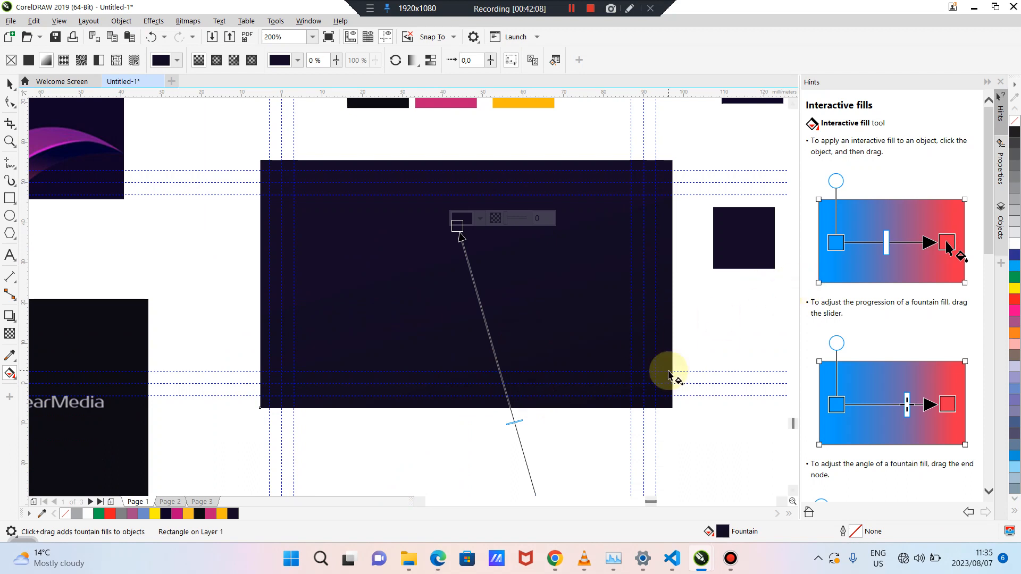
{"action": "scroll", "coordinate": [675, 373], "scroll_direction": "down", "scroll_amount": 2}
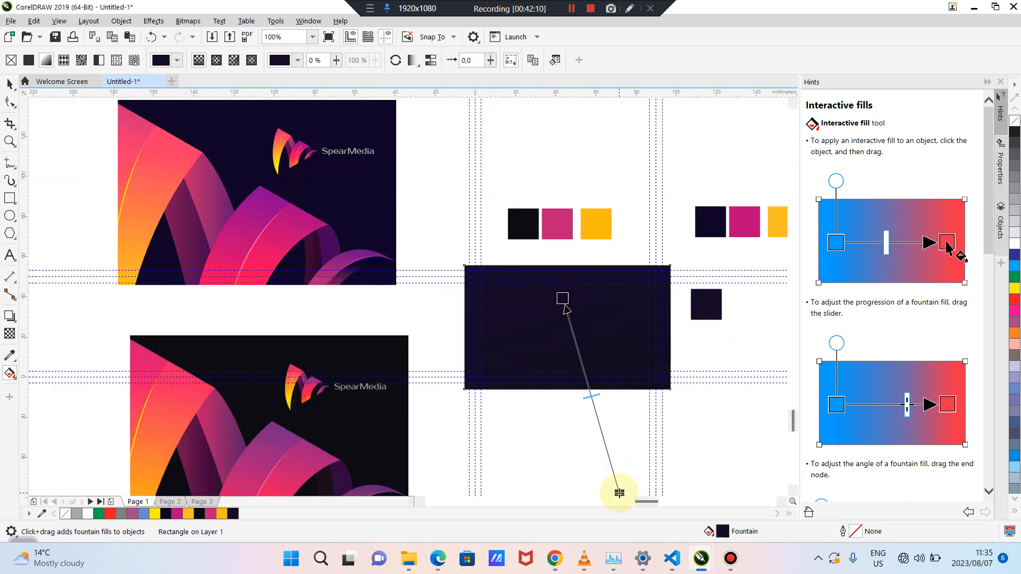
{"action": "left_click_drag", "start_coordinate": [620, 493], "coordinate": [607, 473]}
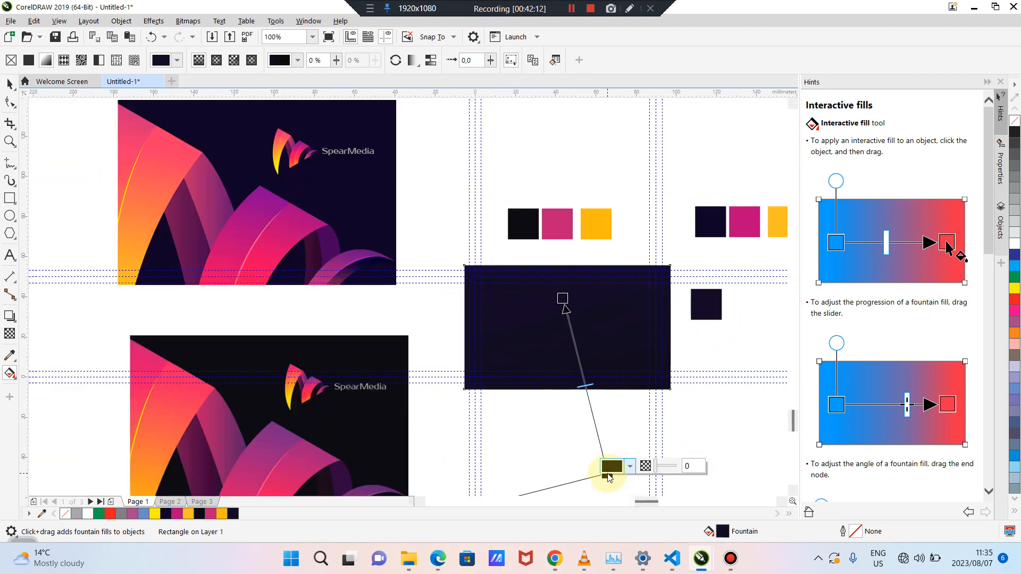
{"action": "left_click", "coordinate": [738, 413]}
{"action": "scroll", "coordinate": [681, 383], "scroll_direction": "up", "scroll_amount": 2}
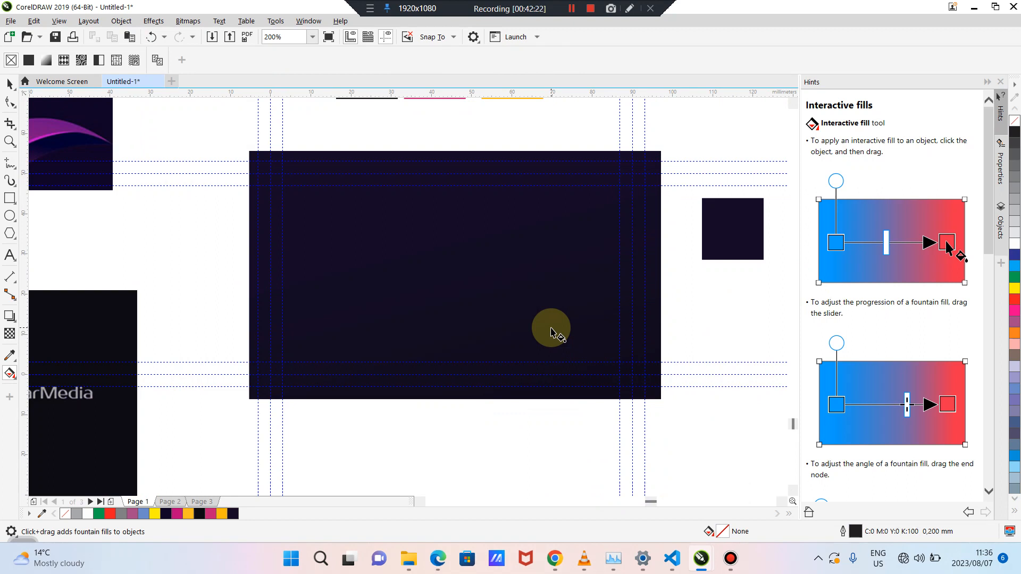
{"action": "scroll", "coordinate": [551, 334], "scroll_direction": "down", "scroll_amount": 2}
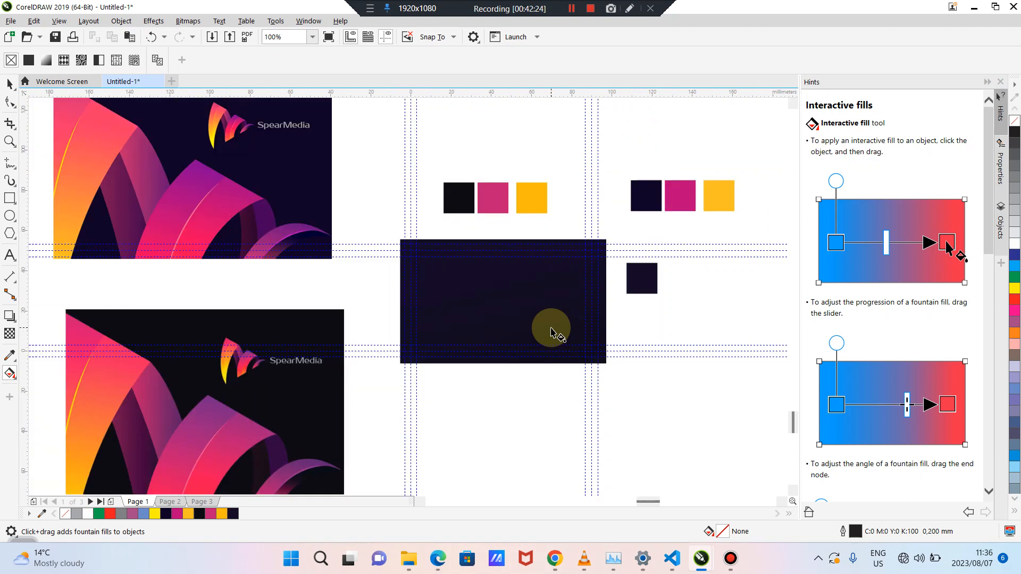
{"action": "left_click", "coordinate": [644, 397]}
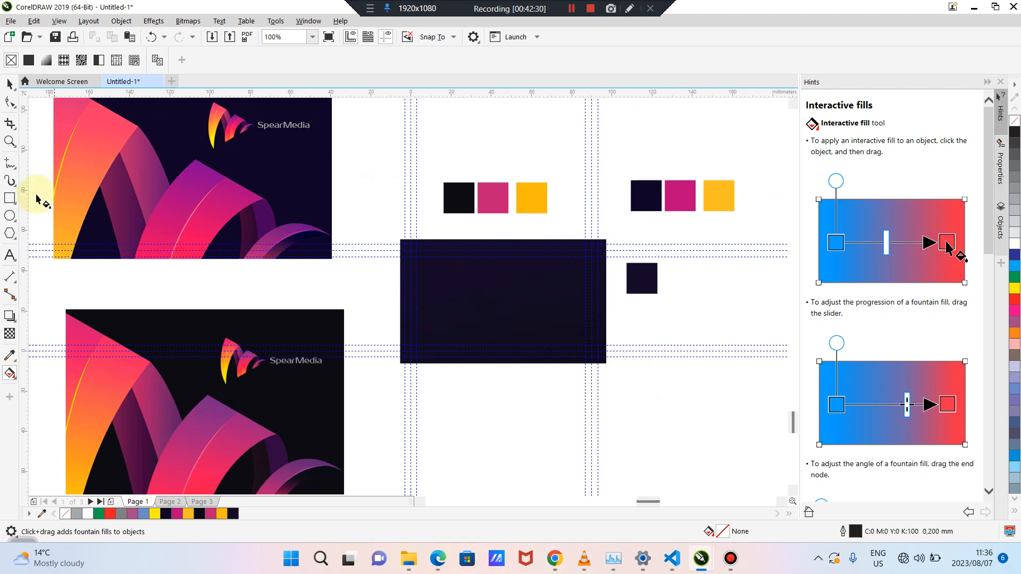
{"action": "left_click", "coordinate": [9, 253]}
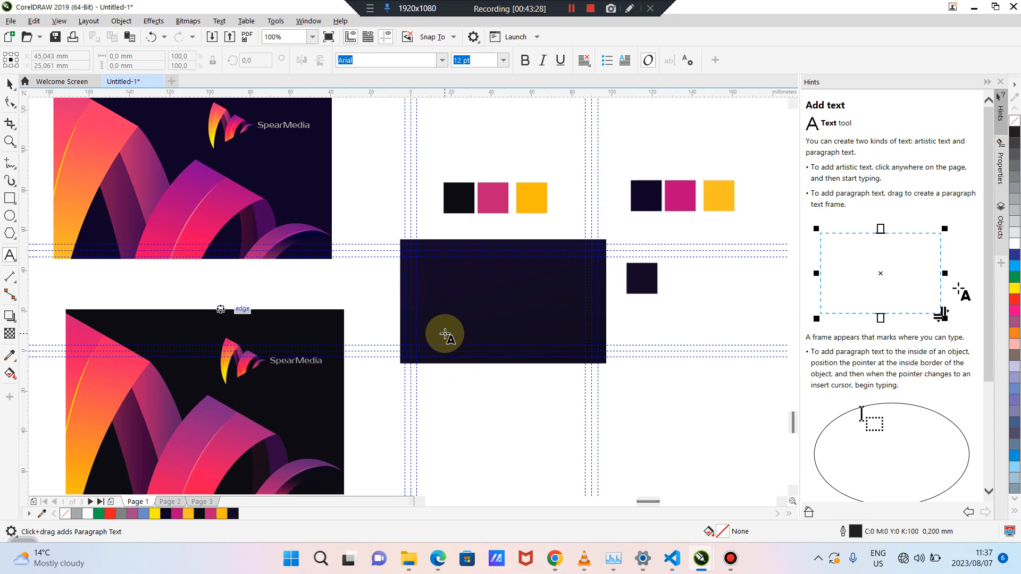
Add the text MATTHEW in Arial 24 pt on the card
{"action": "left_click", "coordinate": [449, 306]}
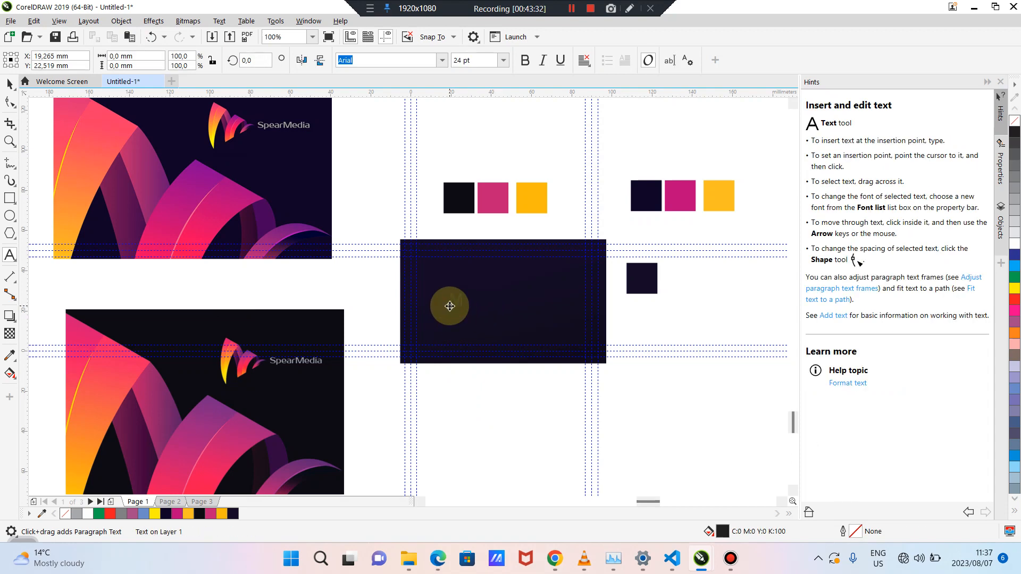
{"action": "type", "text": "Matthew"}
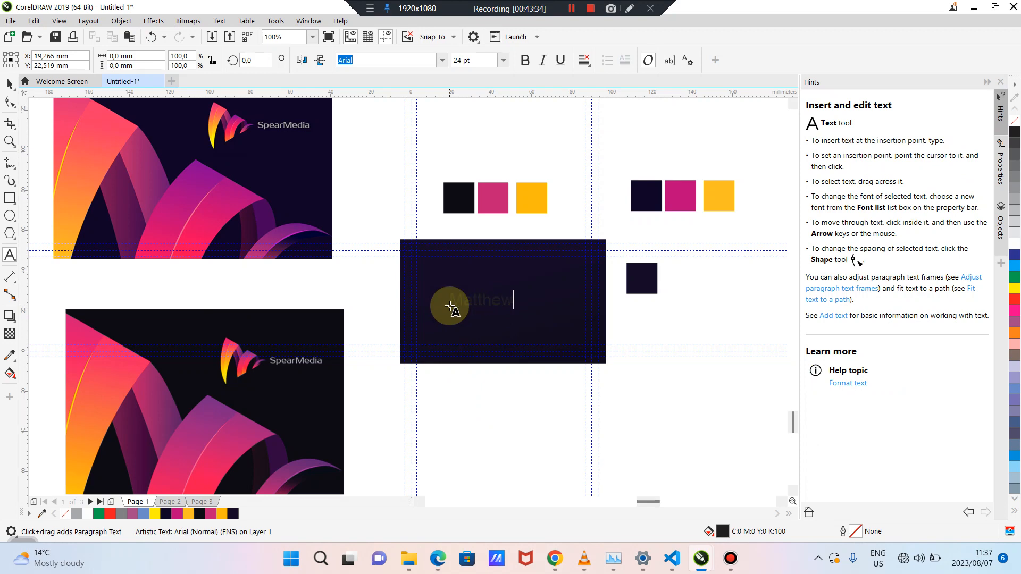
{"action": "key", "text": "BackSpace"}
{"action": "key", "text": "BackSpace"}
{"action": "key", "text": "BackSpace"}
{"action": "key", "text": "BackSpace"}
{"action": "key", "text": "BackSpace"}
{"action": "key", "text": "BackSpace"}
{"action": "type", "text": "MATTHEW"}
{"action": "left_click", "coordinate": [10, 83]}
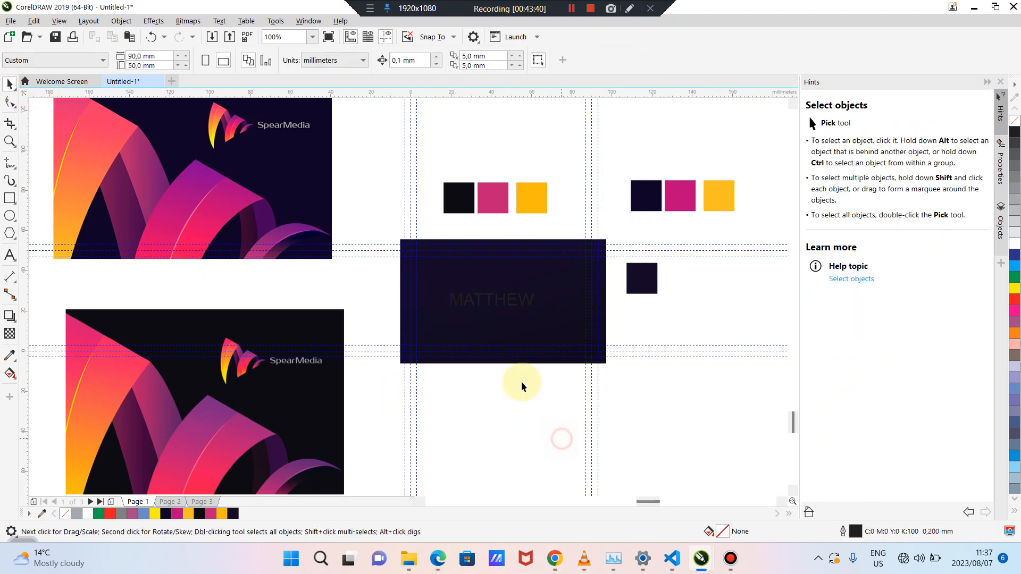
Move MATTHEW to the card's top-left and fill it white
{"action": "scroll", "coordinate": [509, 365], "scroll_direction": "up", "scroll_amount": 1}
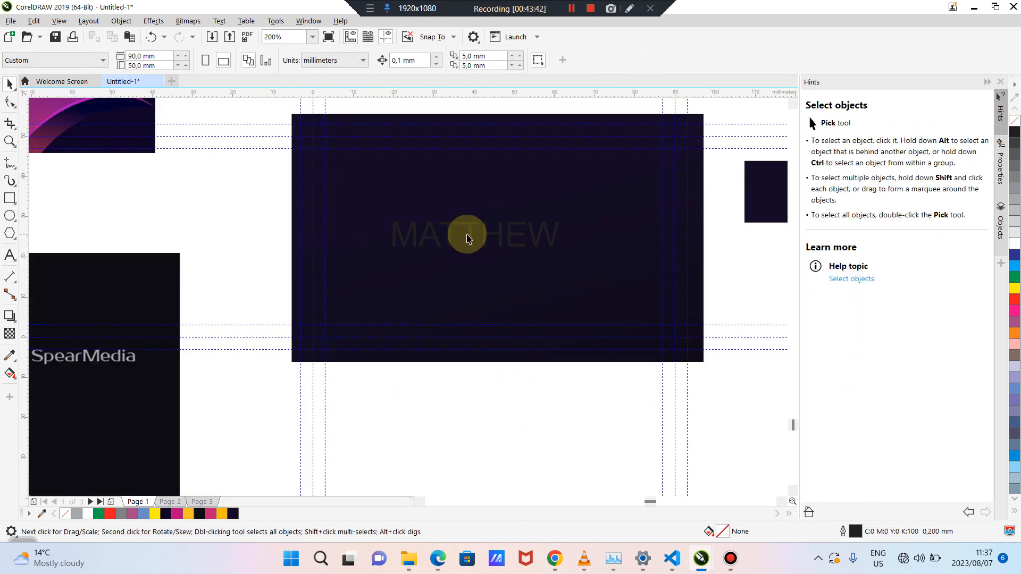
{"action": "left_click", "coordinate": [468, 235]}
{"action": "double_click", "coordinate": [469, 235]}
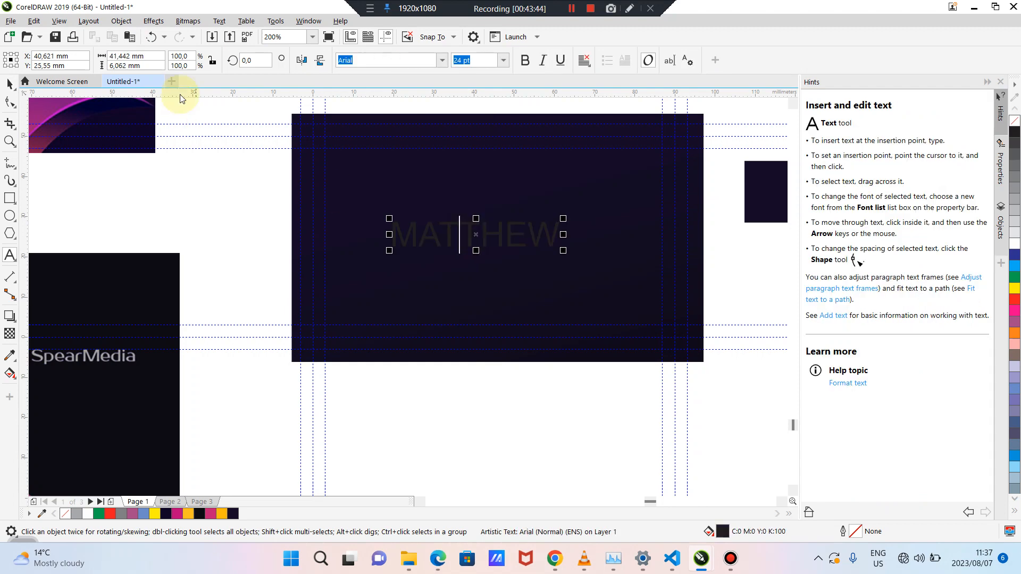
{"action": "left_click", "coordinate": [10, 84]}
{"action": "left_click", "coordinate": [64, 175]}
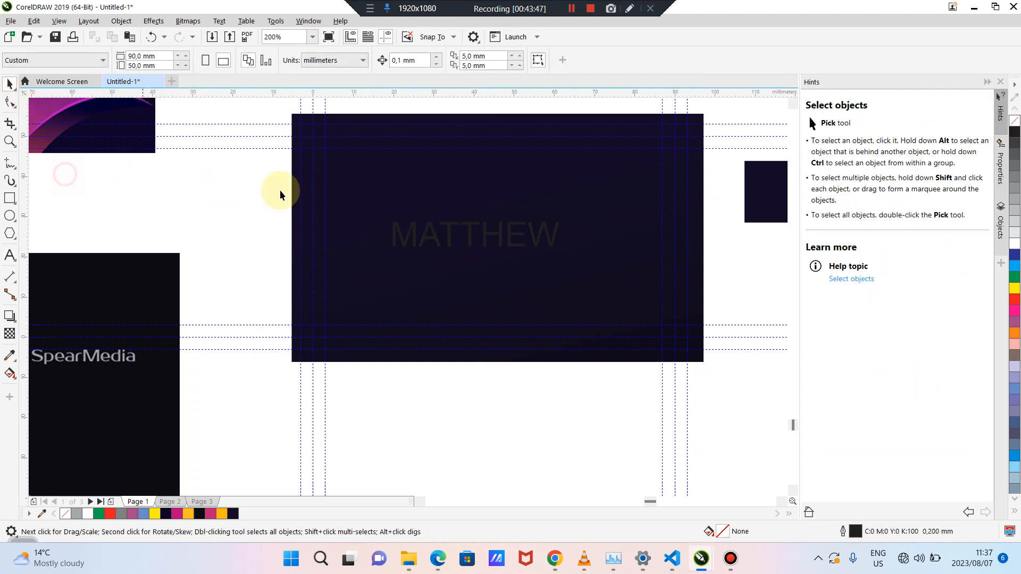
{"action": "left_click", "coordinate": [434, 239]}
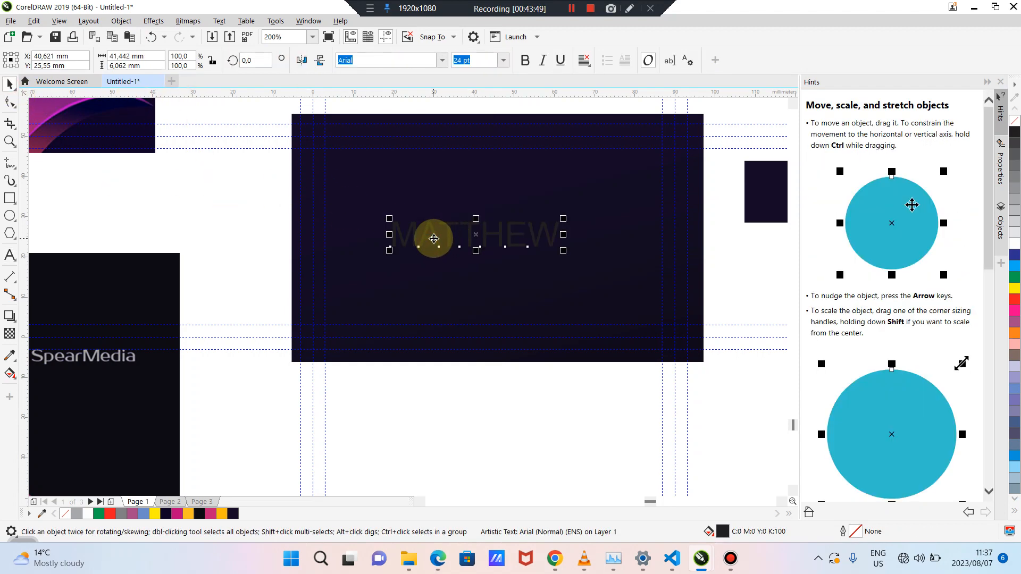
{"action": "left_click_drag", "start_coordinate": [434, 239], "coordinate": [370, 171]}
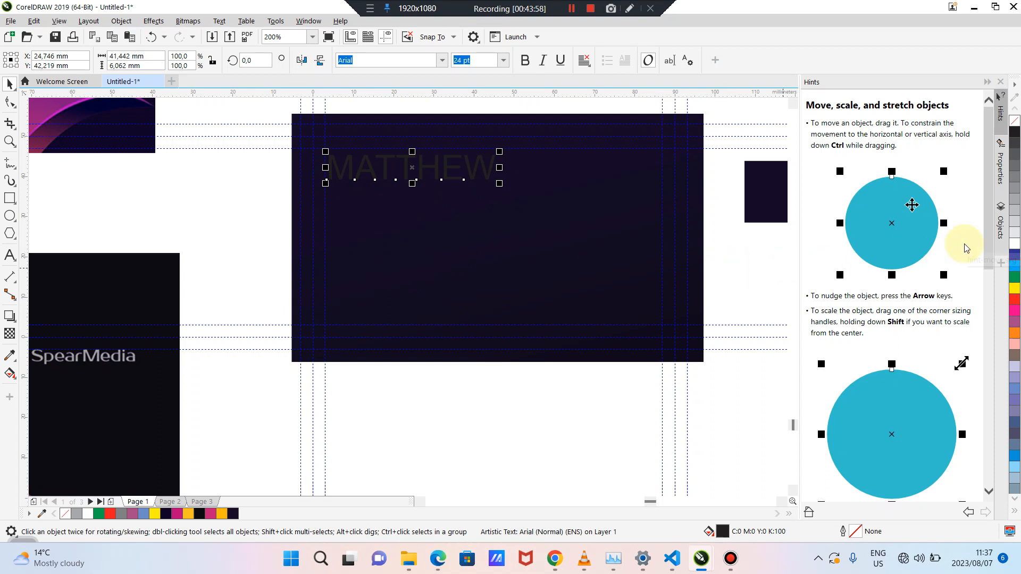
{"action": "left_click", "coordinate": [1014, 244]}
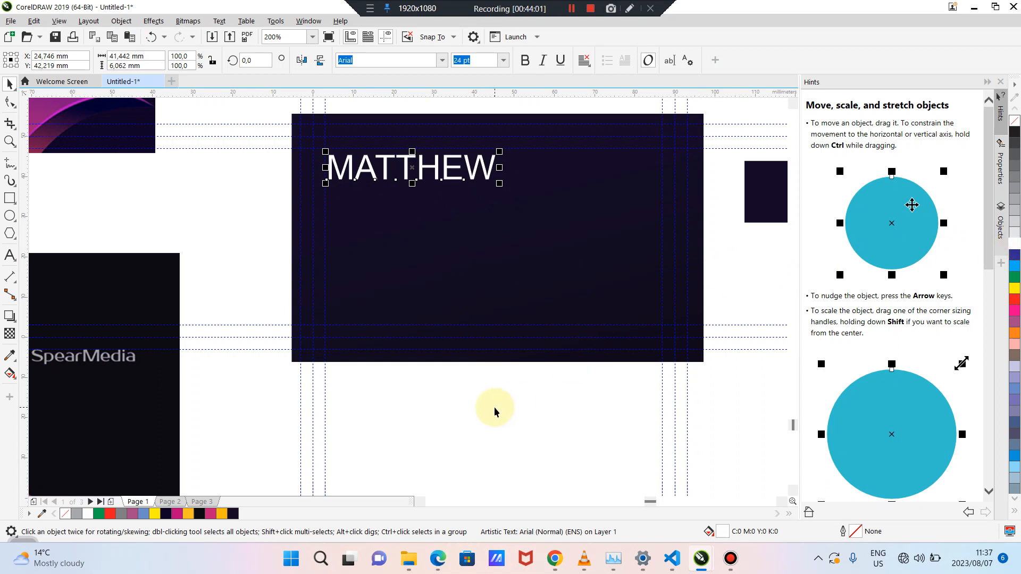
Dismiss the Brightness/Contrast dialog, bold MATTHEW, and nudge it slightly up and left
{"action": "key", "text": "ctrl+b"}
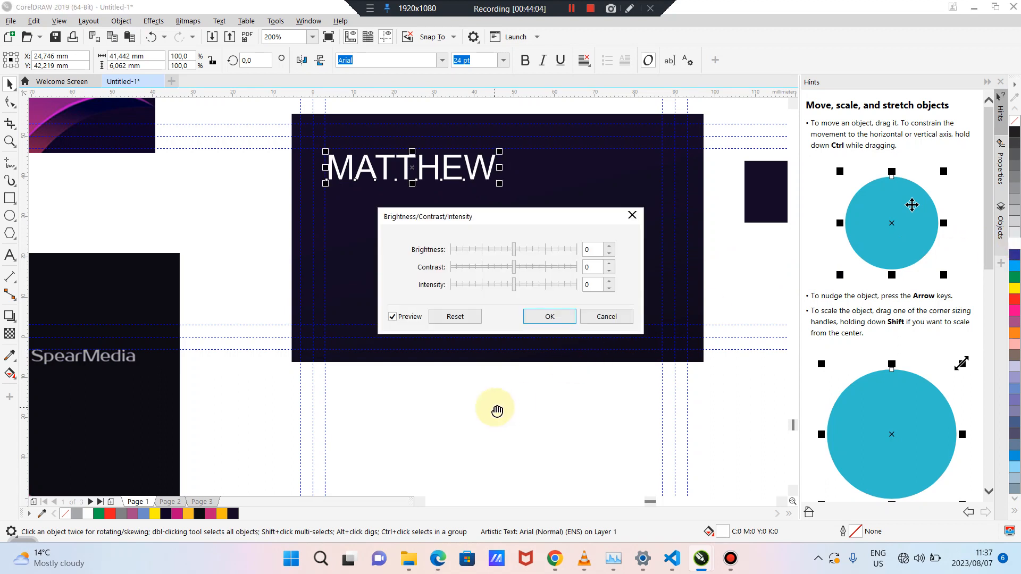
{"action": "left_click", "coordinate": [604, 318]}
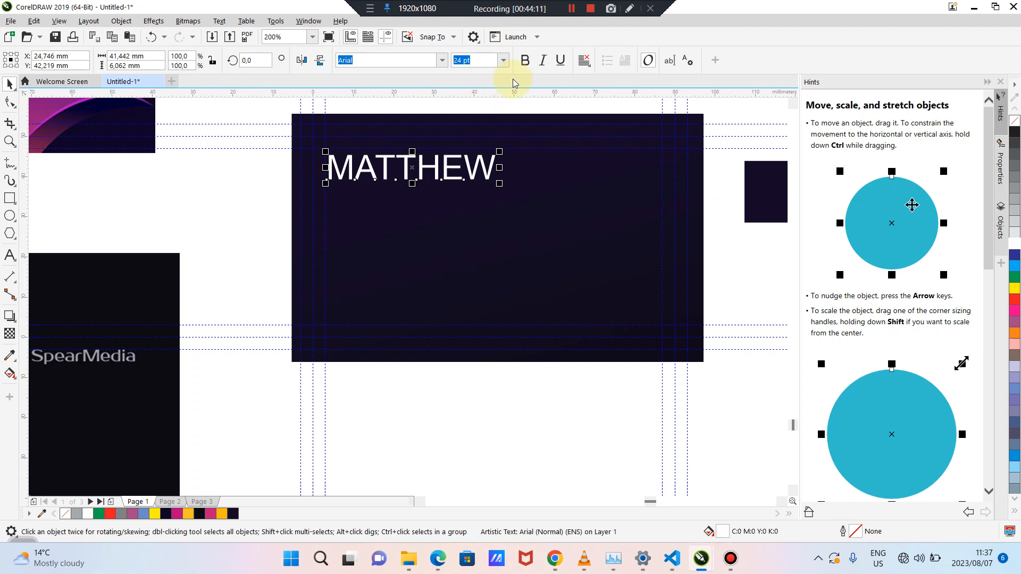
{"action": "left_click", "coordinate": [525, 60]}
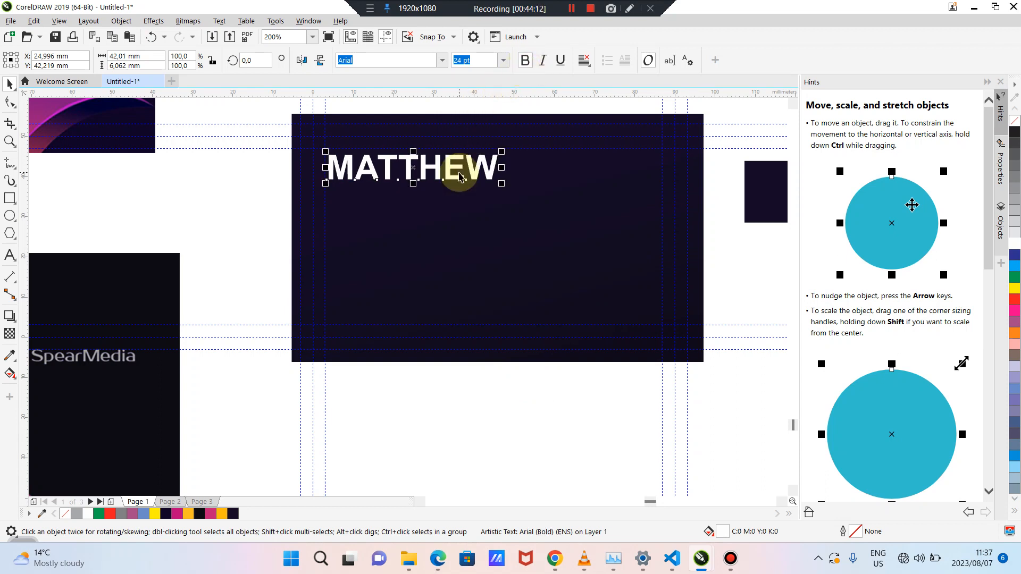
{"action": "scroll", "coordinate": [461, 177], "scroll_direction": "up", "scroll_amount": 2}
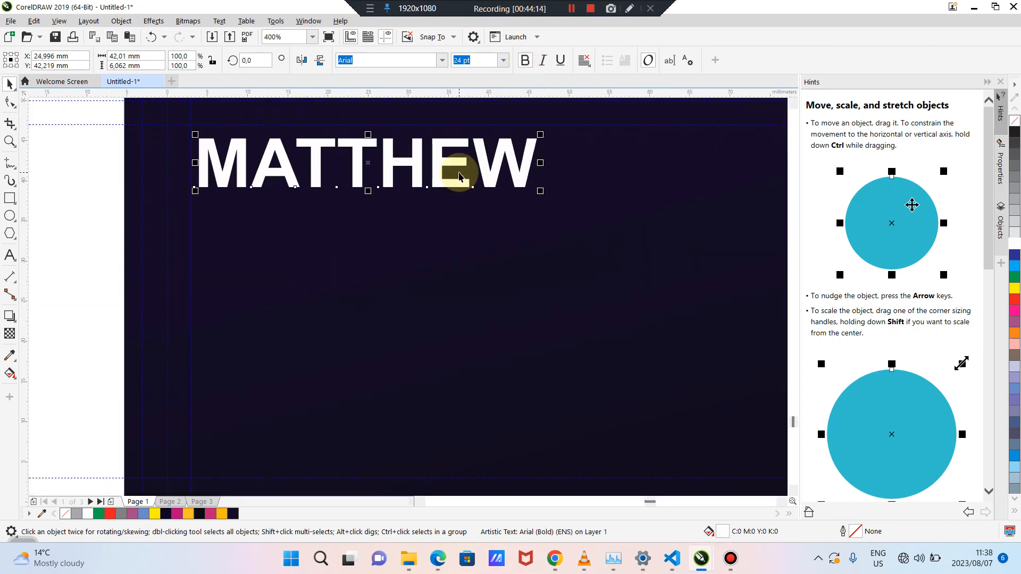
{"action": "left_click_drag", "start_coordinate": [416, 170], "coordinate": [410, 155]}
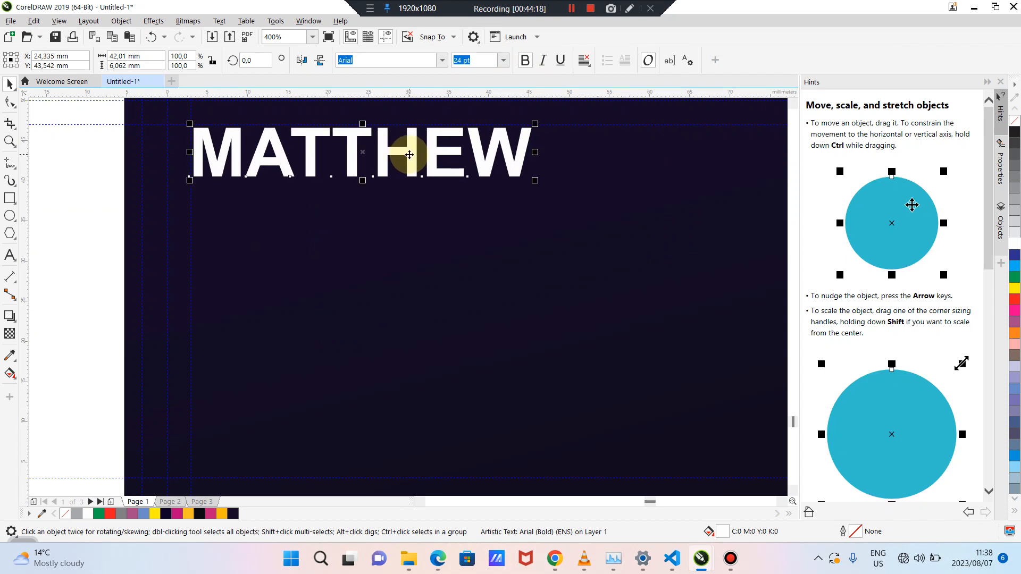
{"action": "left_click", "coordinate": [399, 266]}
{"action": "scroll", "coordinate": [398, 266], "scroll_direction": "down", "scroll_amount": 2}
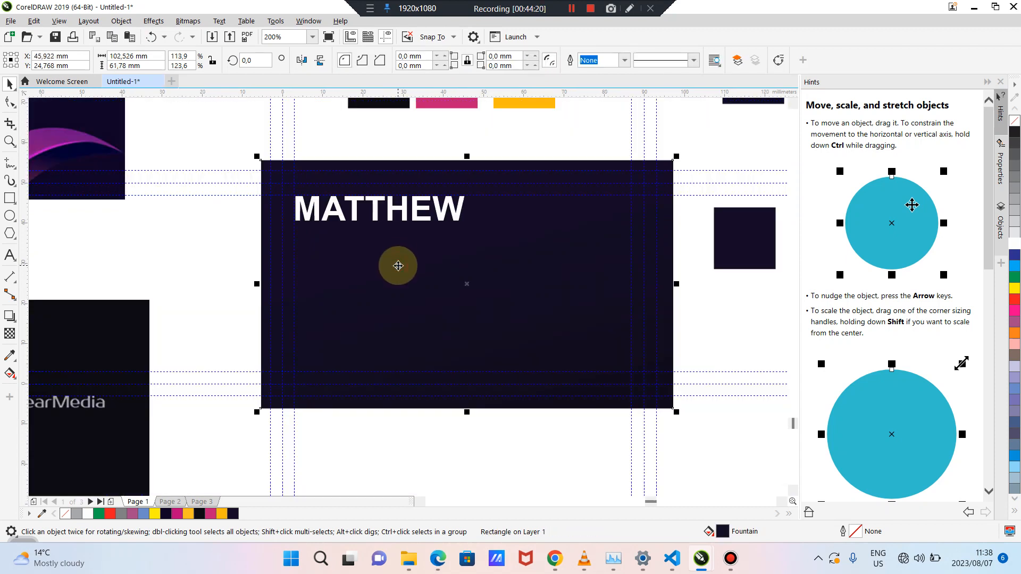
{"action": "left_click", "coordinate": [222, 255]}
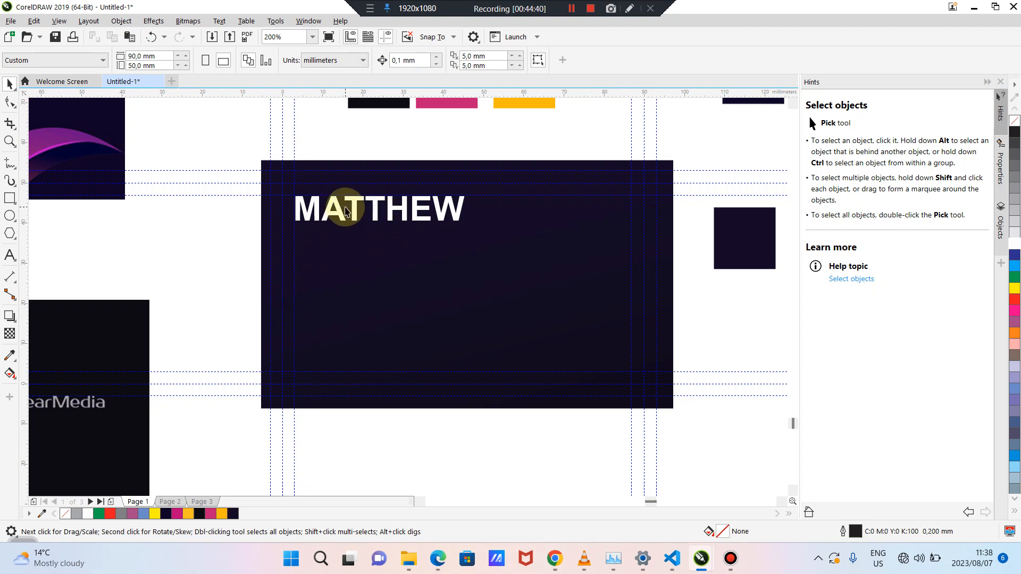
{"action": "scroll", "coordinate": [346, 211], "scroll_direction": "up", "scroll_amount": 2}
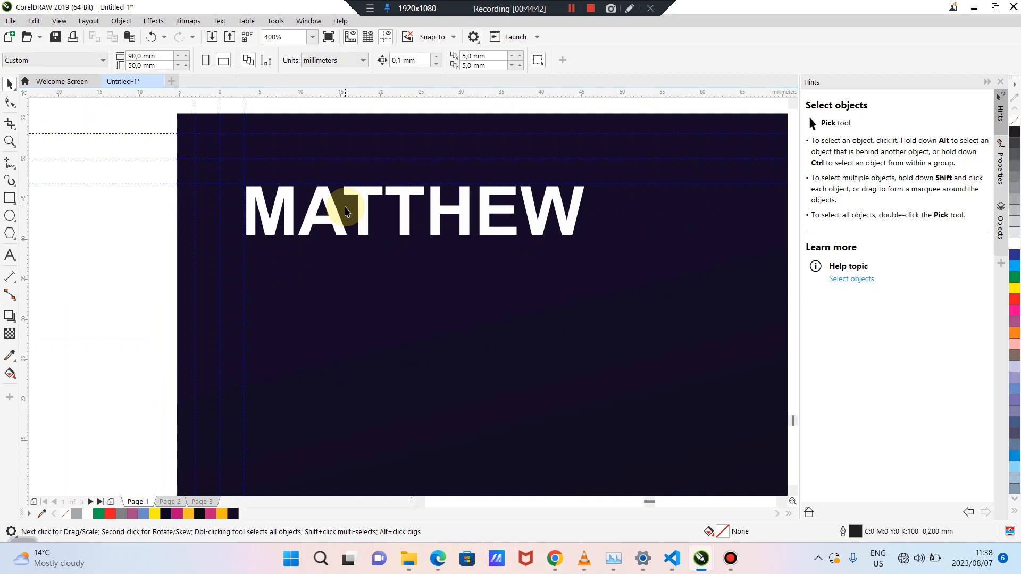
{"action": "left_click", "coordinate": [183, 237]}
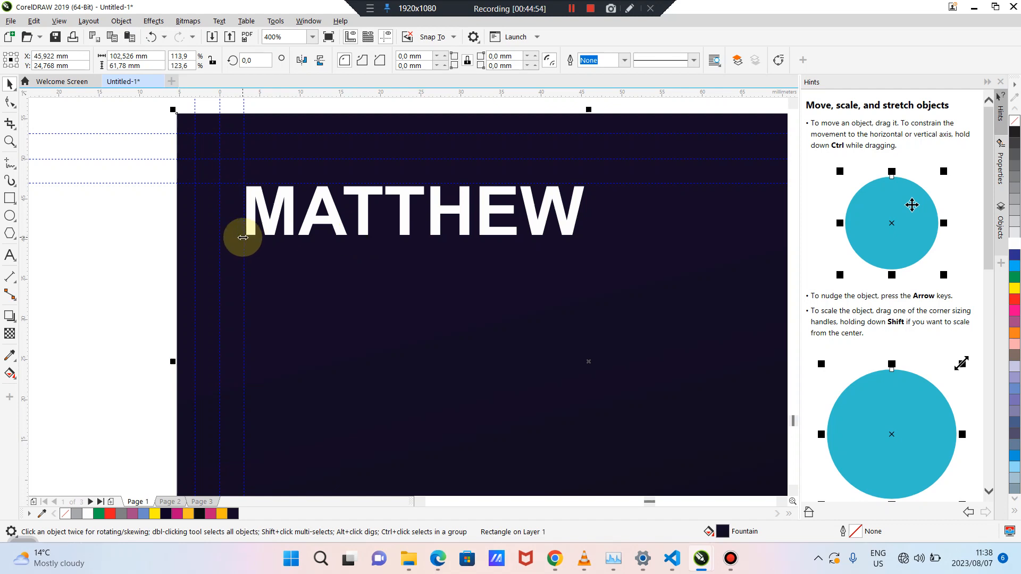
{"action": "left_click", "coordinate": [119, 242]}
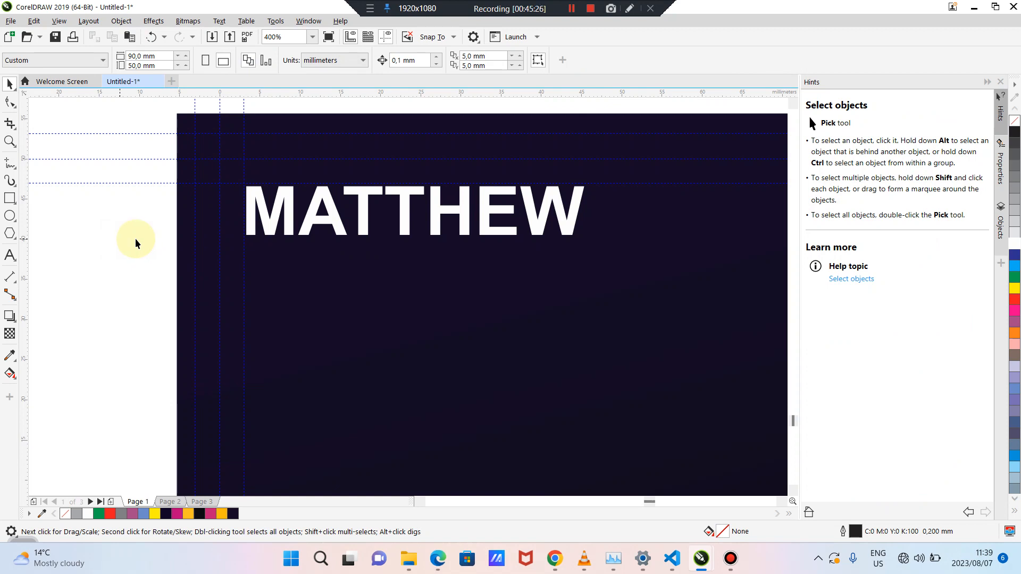
Try deleting the E from MATTHEW, then undo the deletion
{"action": "double_click", "coordinate": [490, 215]}
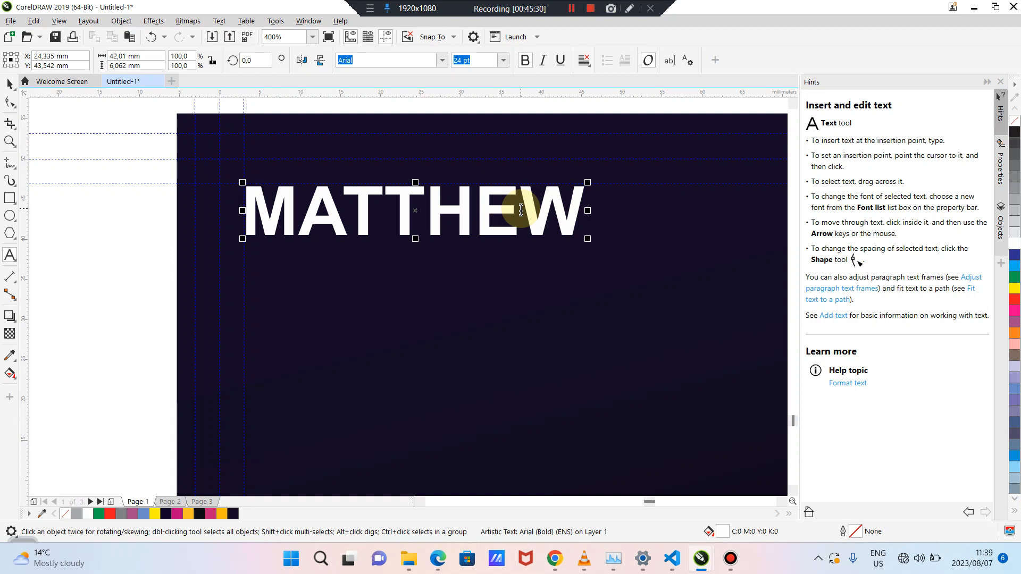
{"action": "left_click_drag", "start_coordinate": [521, 211], "coordinate": [487, 209]}
{"action": "key", "text": "BackSpace"}
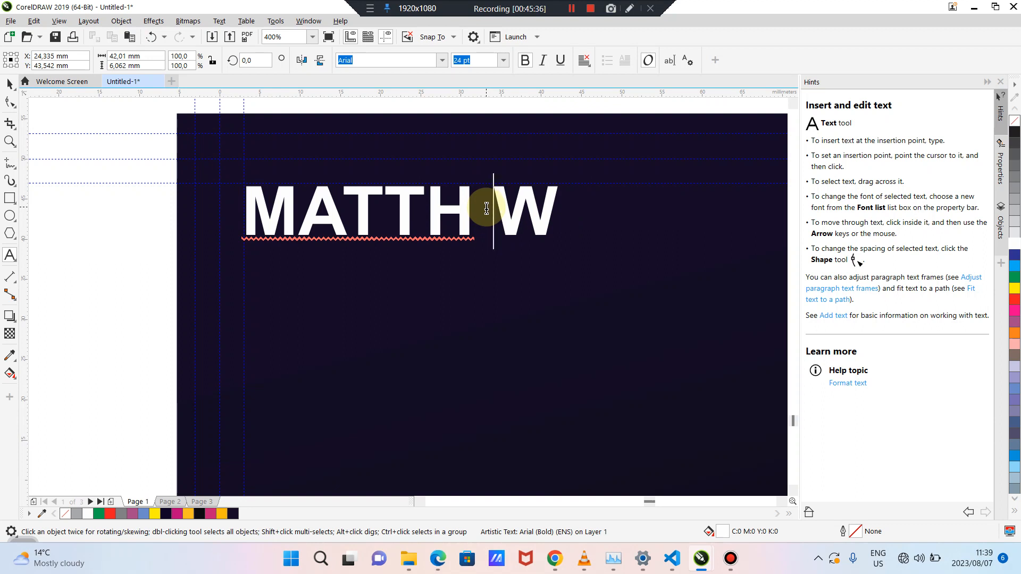
{"action": "key", "text": "ctrl+z"}
{"action": "key", "text": "ctrl+z"}
{"action": "left_click", "coordinate": [109, 244]}
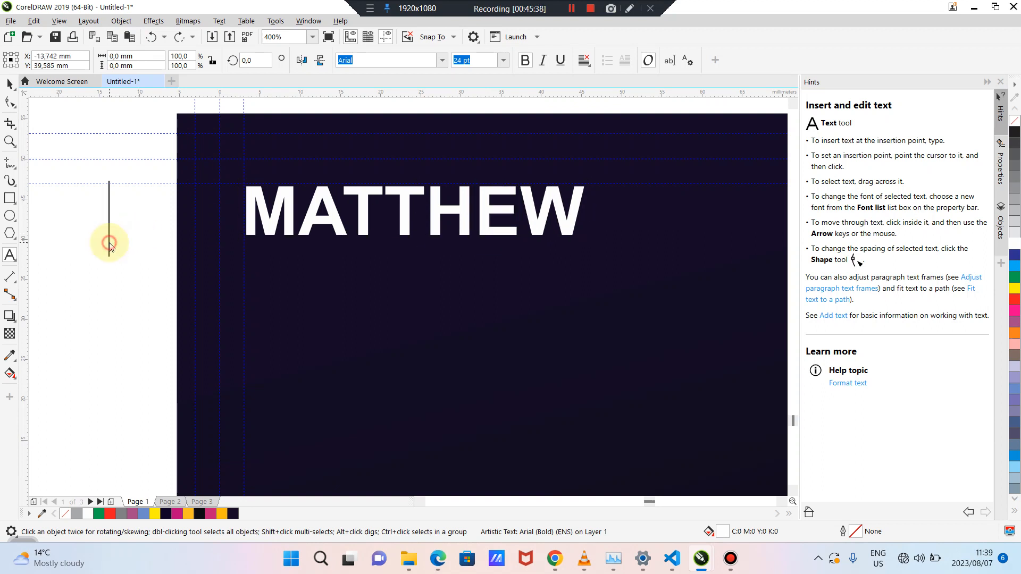
{"action": "left_click", "coordinate": [10, 84]}
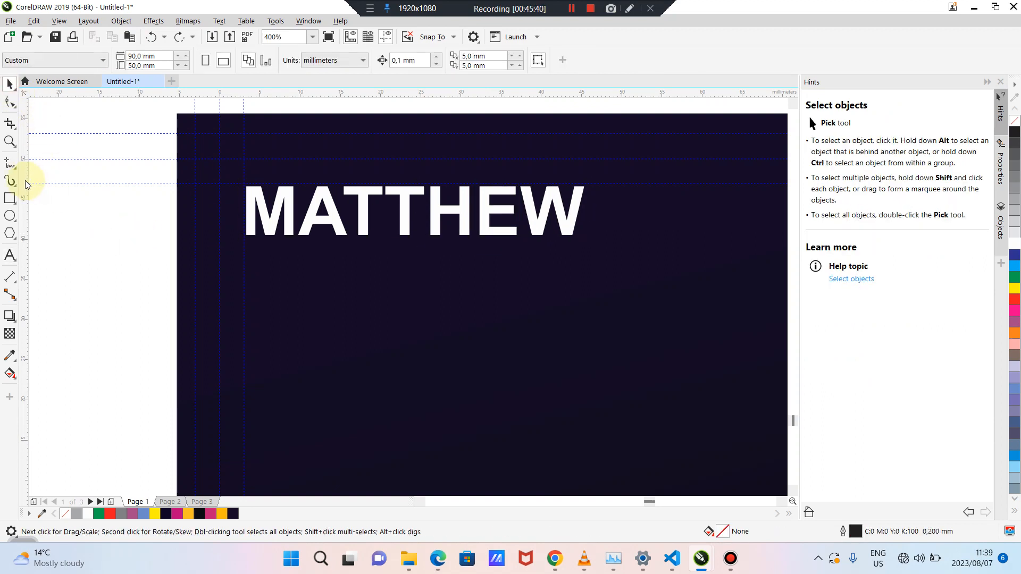
Drag four vertical guidelines from the ruler to frame the letter E
{"action": "left_click_drag", "start_coordinate": [26, 185], "coordinate": [516, 242]}
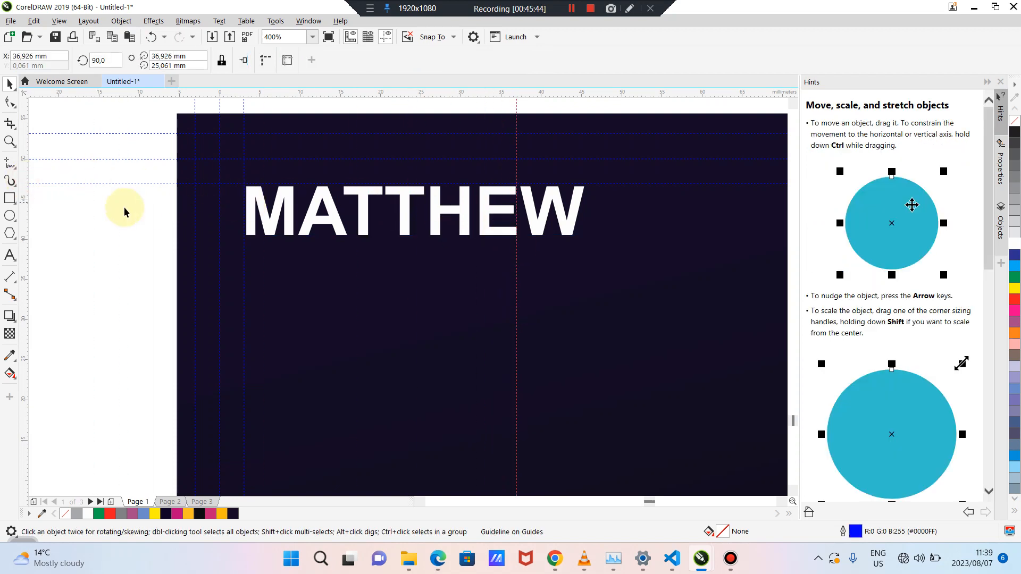
{"action": "left_click_drag", "start_coordinate": [25, 197], "coordinate": [481, 234]}
{"action": "left_click_drag", "start_coordinate": [24, 178], "coordinate": [469, 251]}
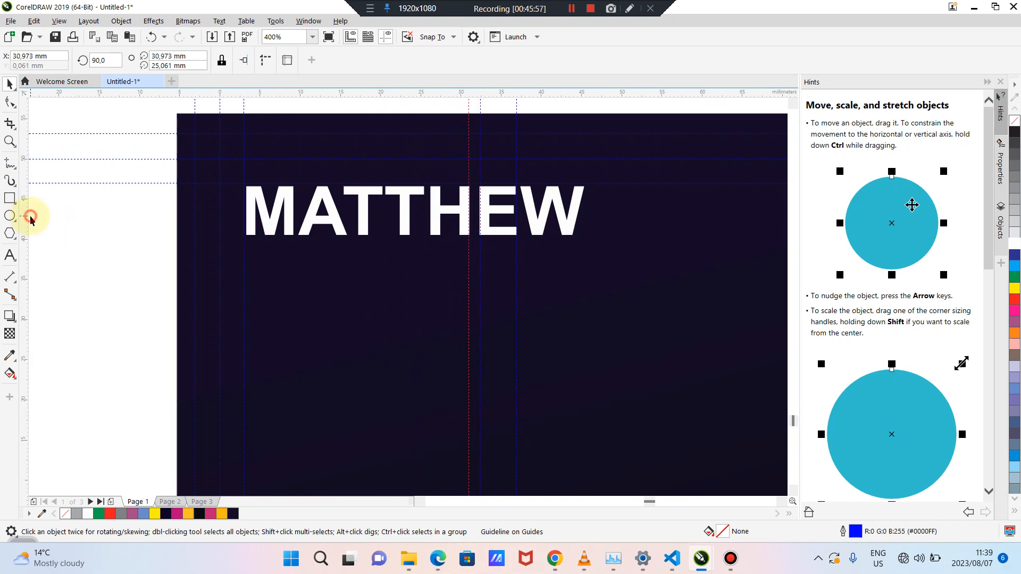
{"action": "left_click", "coordinate": [29, 220]}
{"action": "left_click_drag", "start_coordinate": [26, 217], "coordinate": [521, 264]}
{"action": "left_click", "coordinate": [520, 263]}
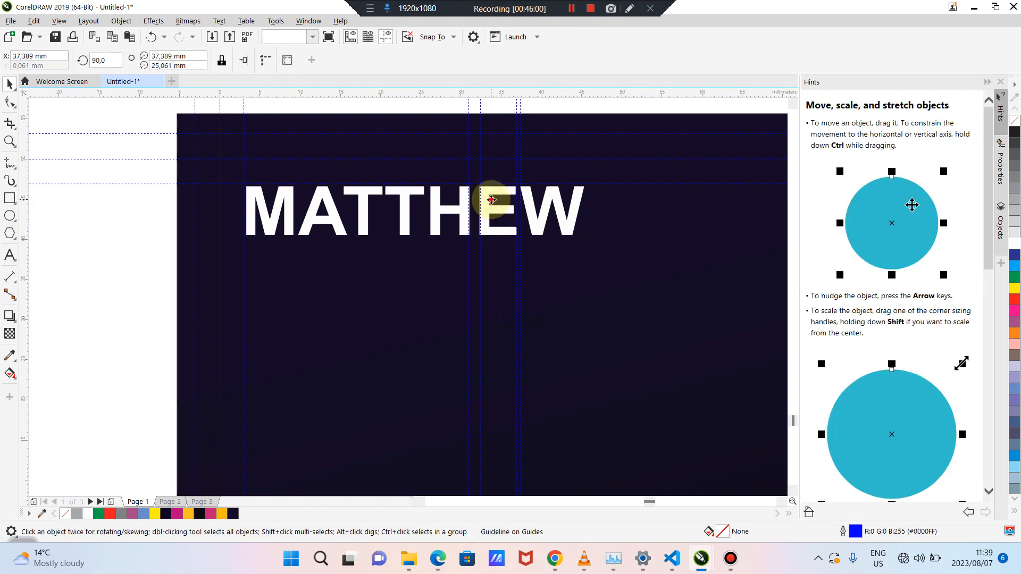
Delete the E from MATTHEW and duplicate the gapped text
{"action": "left_click", "coordinate": [500, 213]}
{"action": "double_click", "coordinate": [500, 212]}
{"action": "left_click_drag", "start_coordinate": [519, 212], "coordinate": [483, 212]}
{"action": "key", "text": "Delete"}
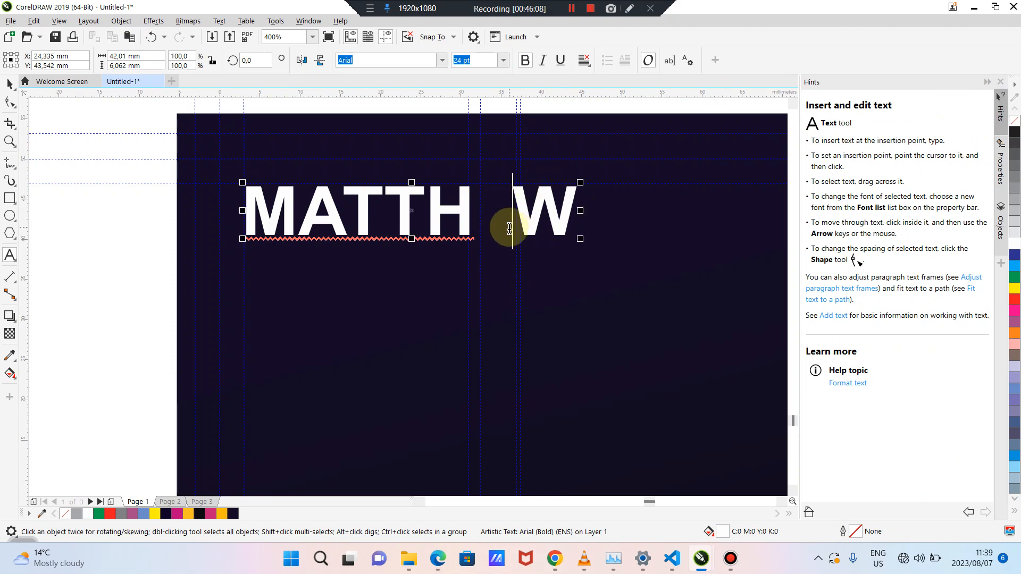
{"action": "left_click", "coordinate": [9, 84]}
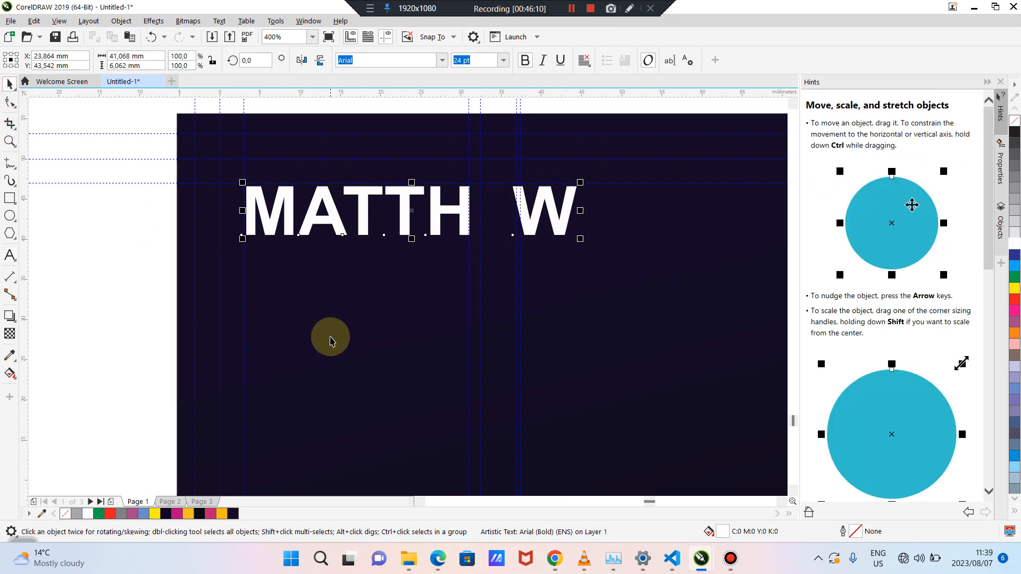
{"action": "left_click", "coordinate": [140, 306]}
{"action": "left_click", "coordinate": [246, 227]}
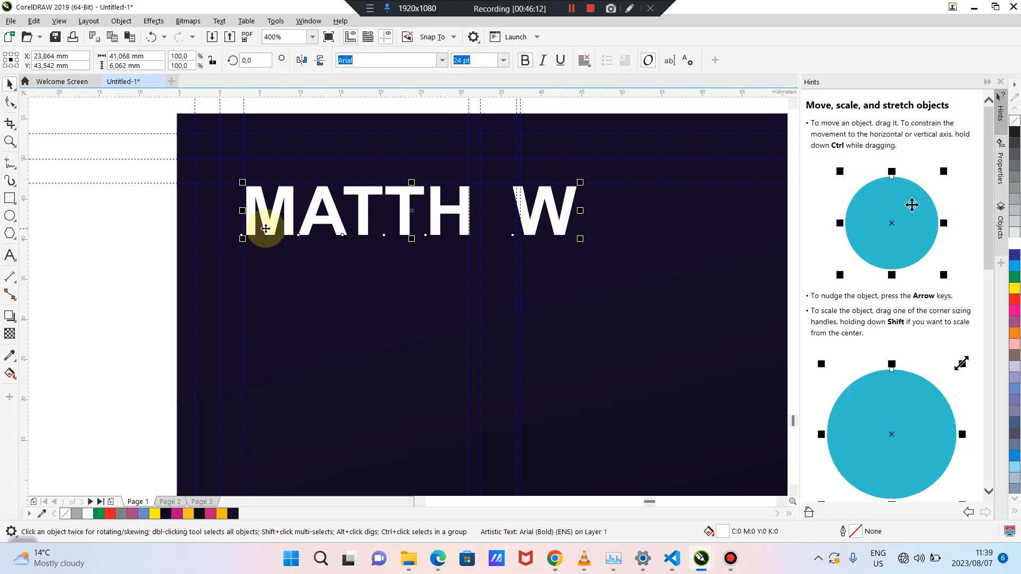
{"action": "key", "text": "ctrl+d"}
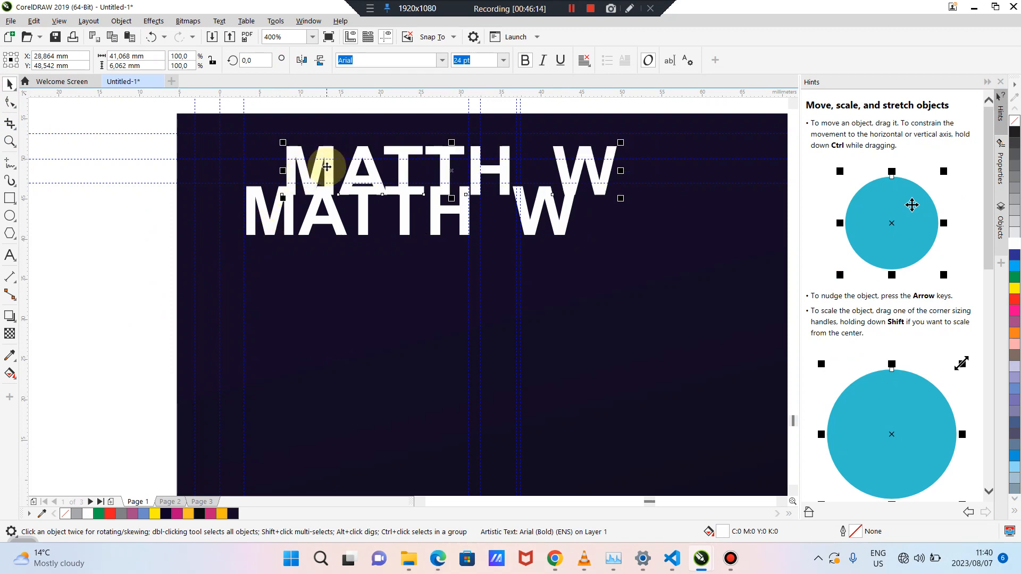
Move the copy below the original and change its text to a single E
{"action": "left_click_drag", "start_coordinate": [326, 169], "coordinate": [319, 336]}
{"action": "double_click", "coordinate": [319, 335]}
{"action": "key", "text": "ctrl+a"}
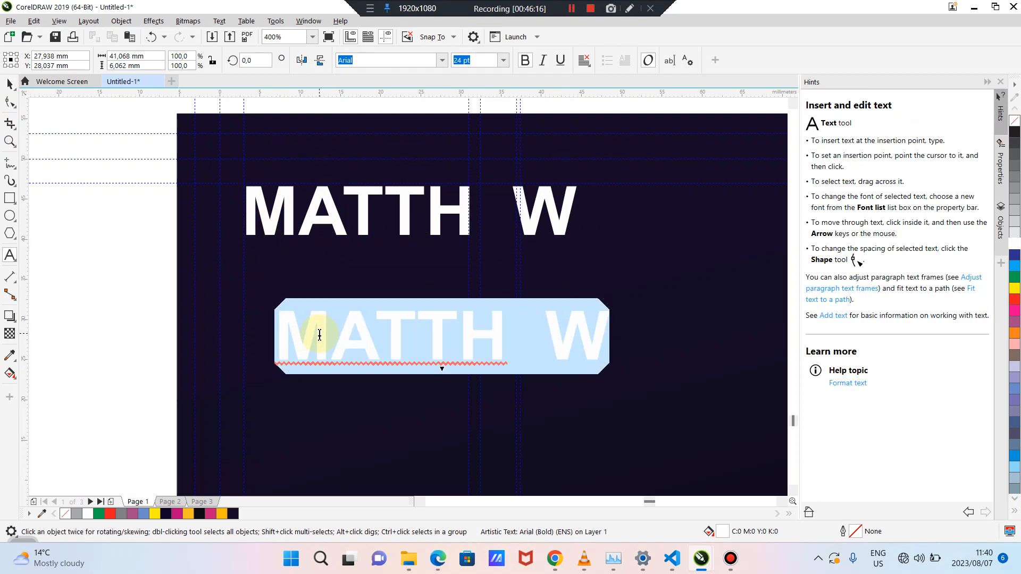
{"action": "type", "text": "E"}
{"action": "key", "text": "ctrl+space"}
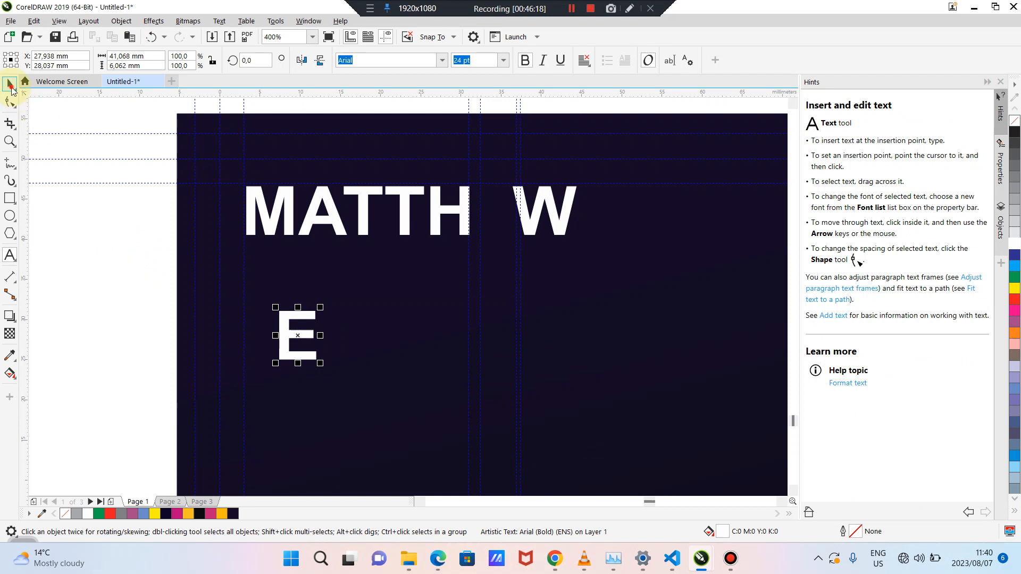
{"action": "left_click", "coordinate": [104, 291]}
{"action": "scroll", "coordinate": [240, 327], "scroll_direction": "up", "scroll_amount": 1}
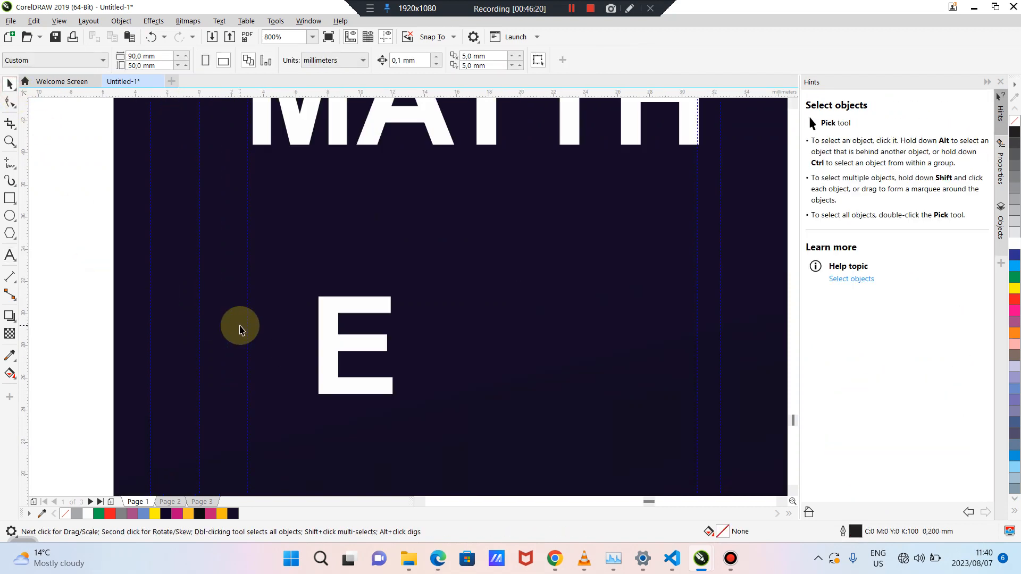
{"action": "scroll", "coordinate": [354, 341], "scroll_direction": "up", "scroll_amount": 1}
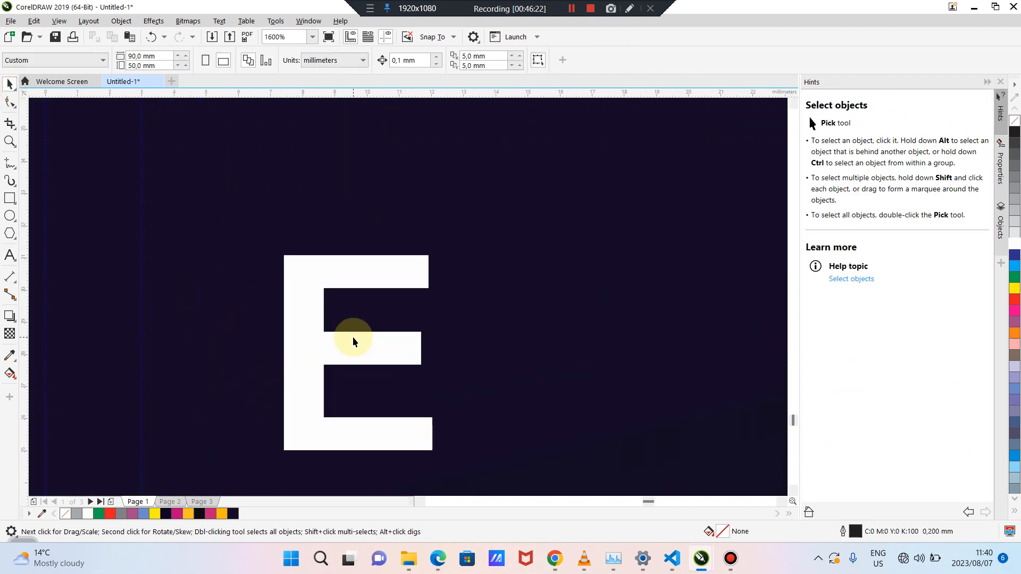
{"action": "scroll", "coordinate": [354, 340], "scroll_direction": "up", "scroll_amount": 1}
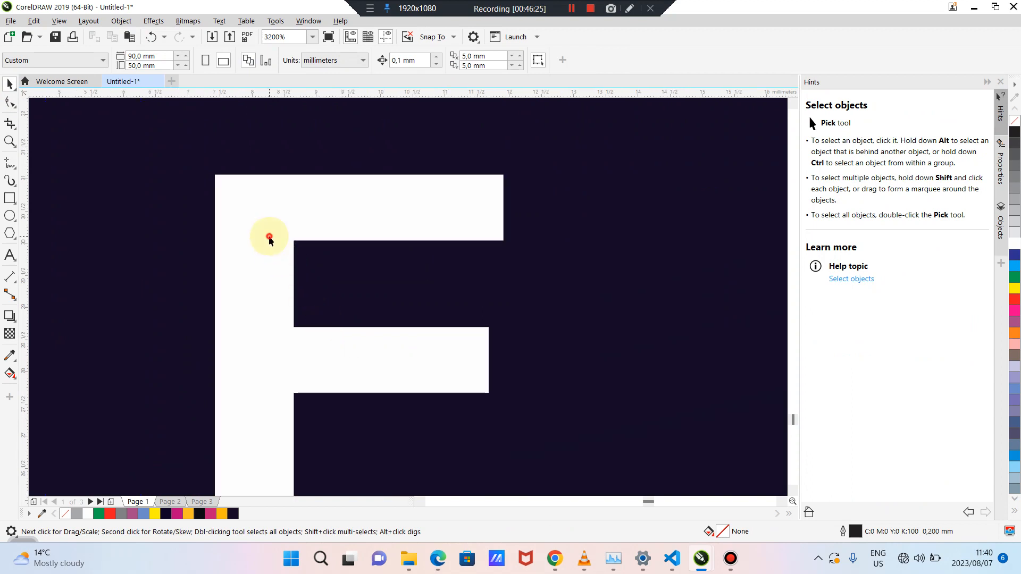
{"action": "left_click_drag", "start_coordinate": [269, 235], "coordinate": [326, 212]}
Draw a rectangle covering the top bar of the E
{"action": "left_click", "coordinate": [10, 197]}
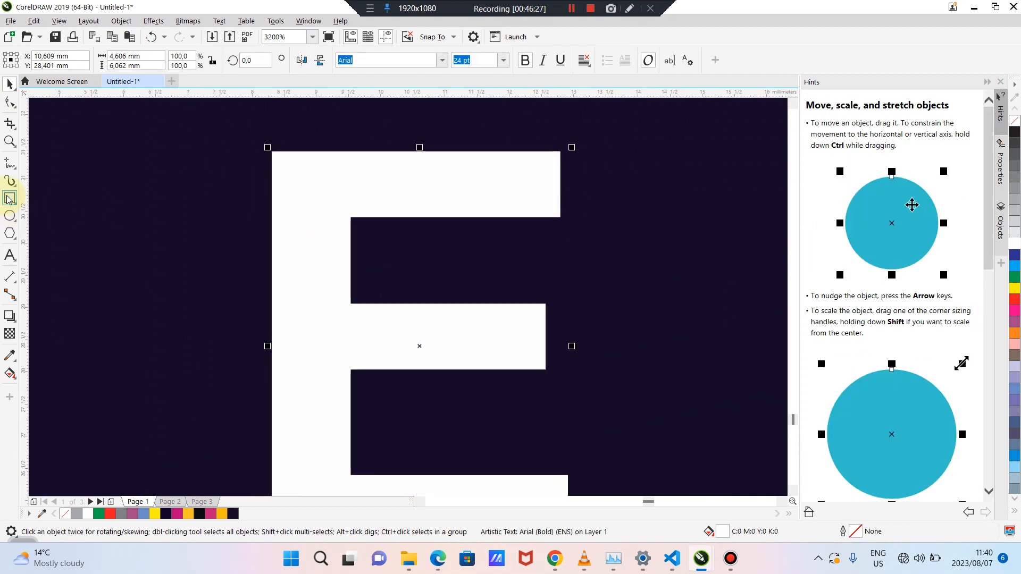
{"action": "left_click", "coordinate": [155, 514]}
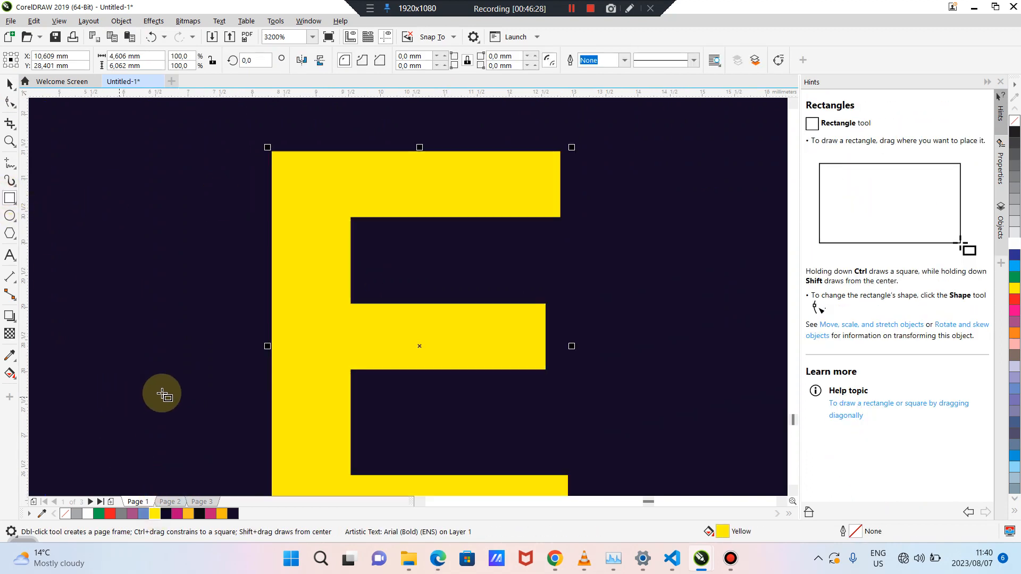
{"action": "key", "text": "ctrl+z"}
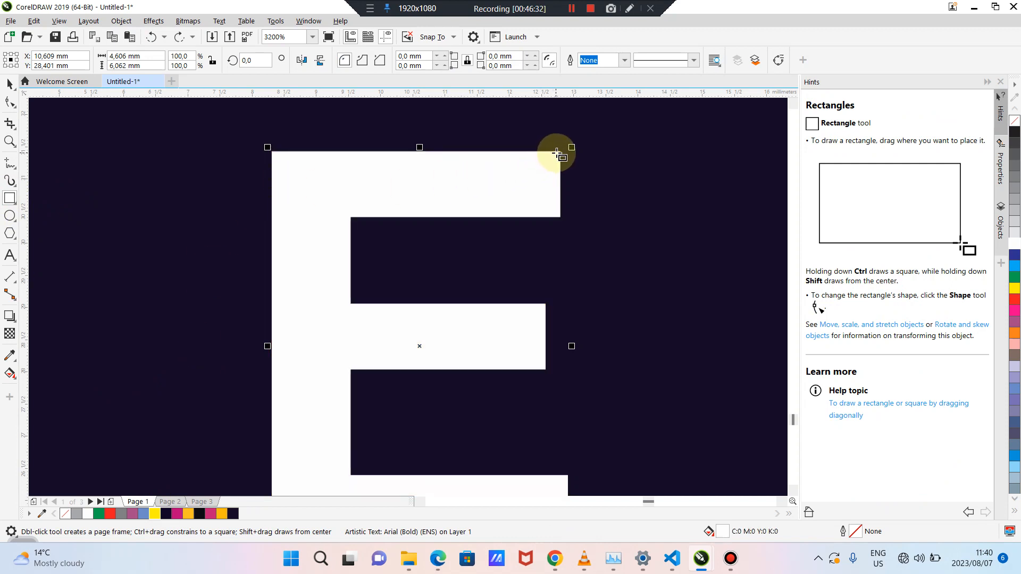
{"action": "left_click_drag", "start_coordinate": [558, 152], "coordinate": [272, 218]}
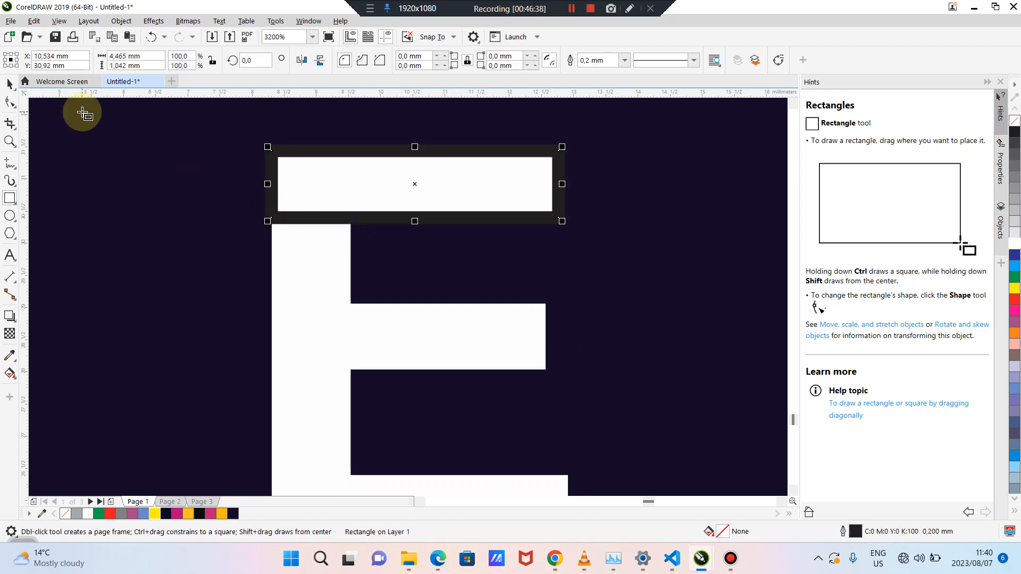
Give the rectangle a red fill and no outline, after trying other colours
{"action": "left_click", "coordinate": [9, 84]}
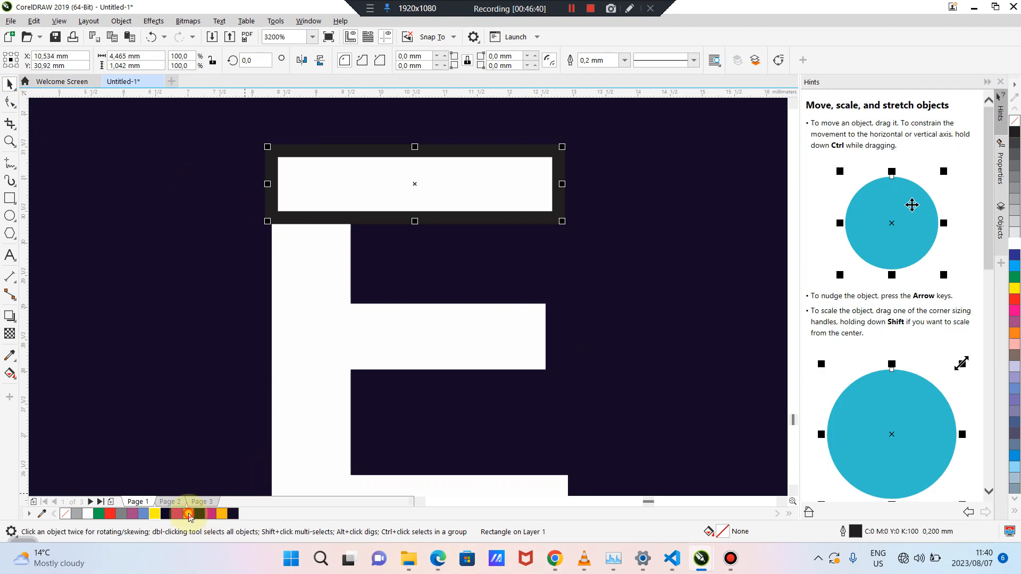
{"action": "left_click", "coordinate": [188, 513]}
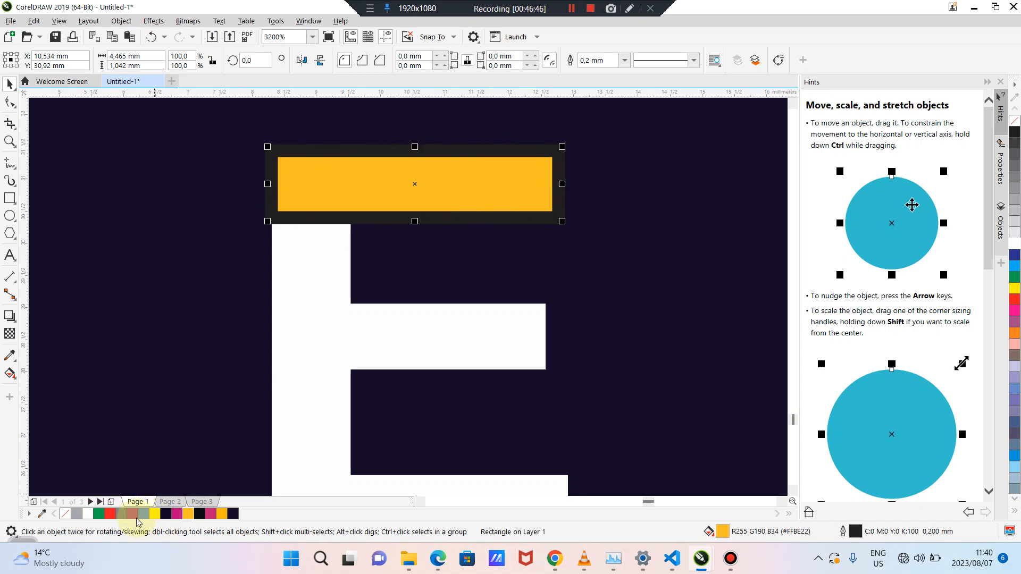
{"action": "left_click", "coordinate": [167, 515]}
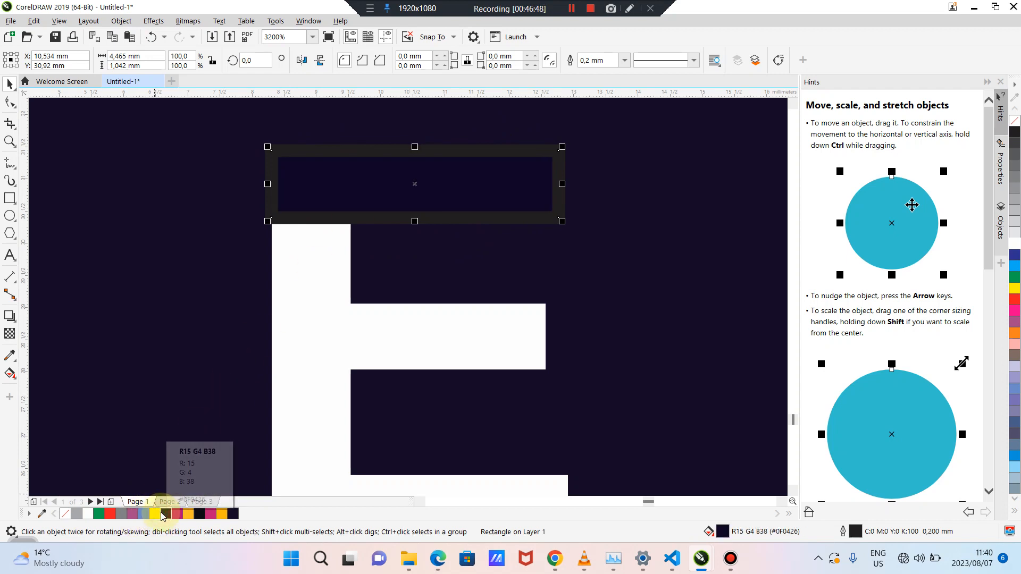
{"action": "left_click", "coordinate": [179, 514]}
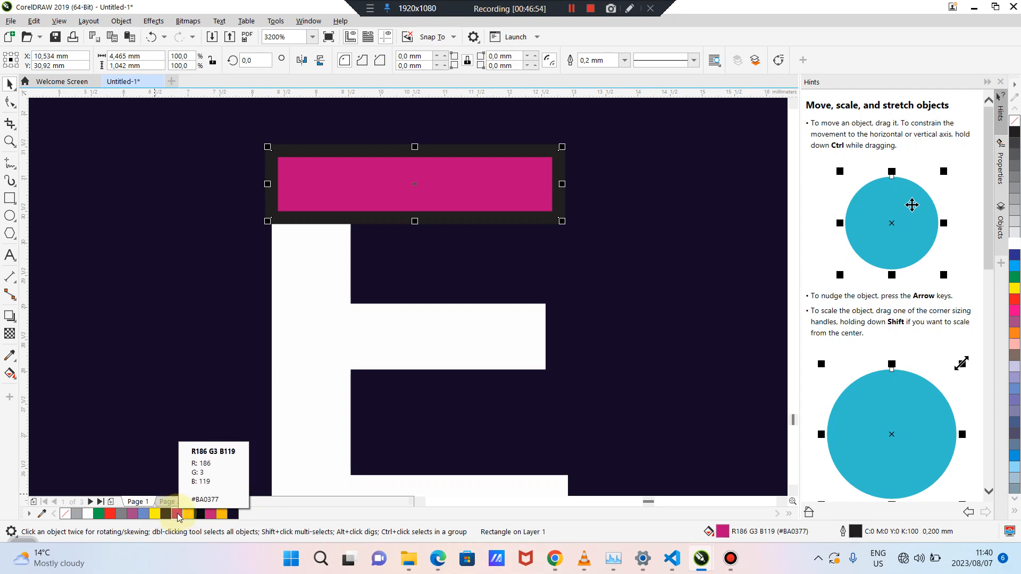
{"action": "right_click", "coordinate": [177, 514]}
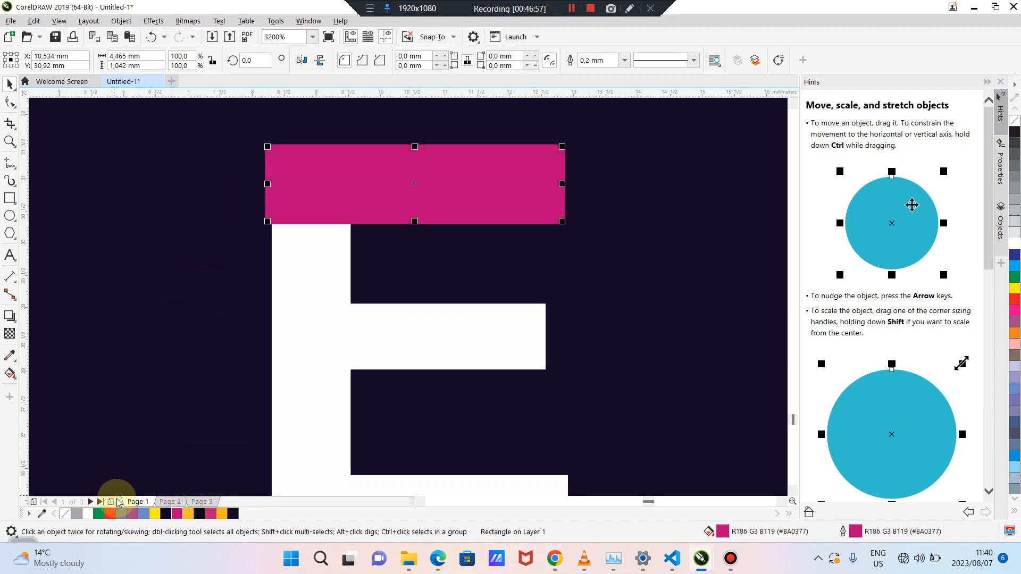
{"action": "right_click", "coordinate": [156, 515]}
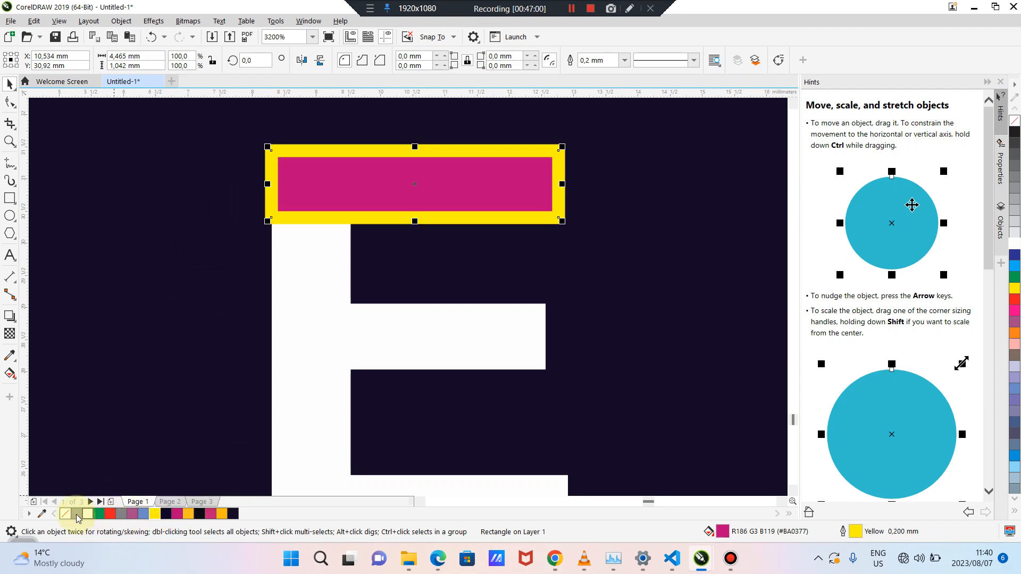
{"action": "left_click", "coordinate": [66, 514]}
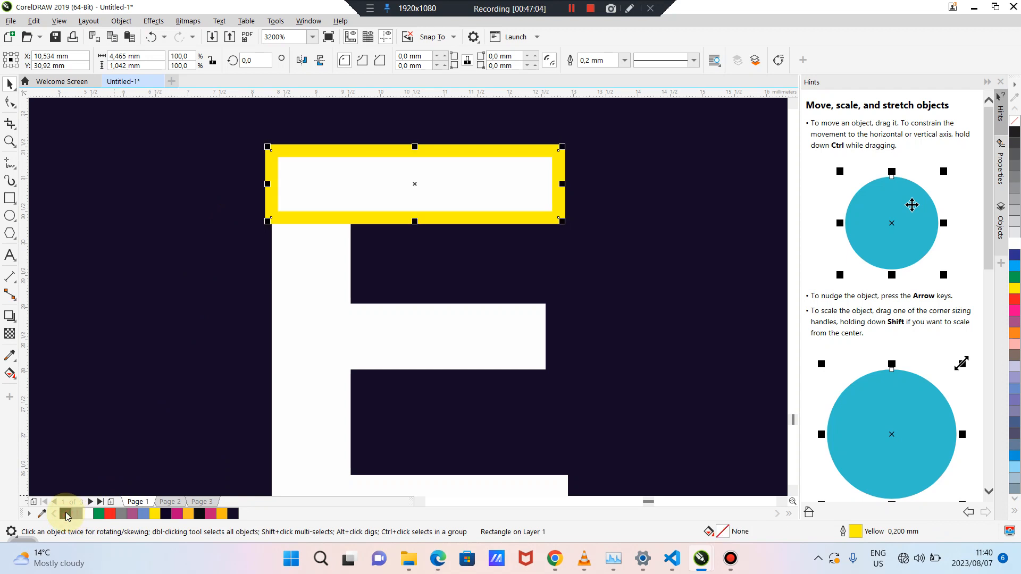
{"action": "right_click", "coordinate": [66, 514]}
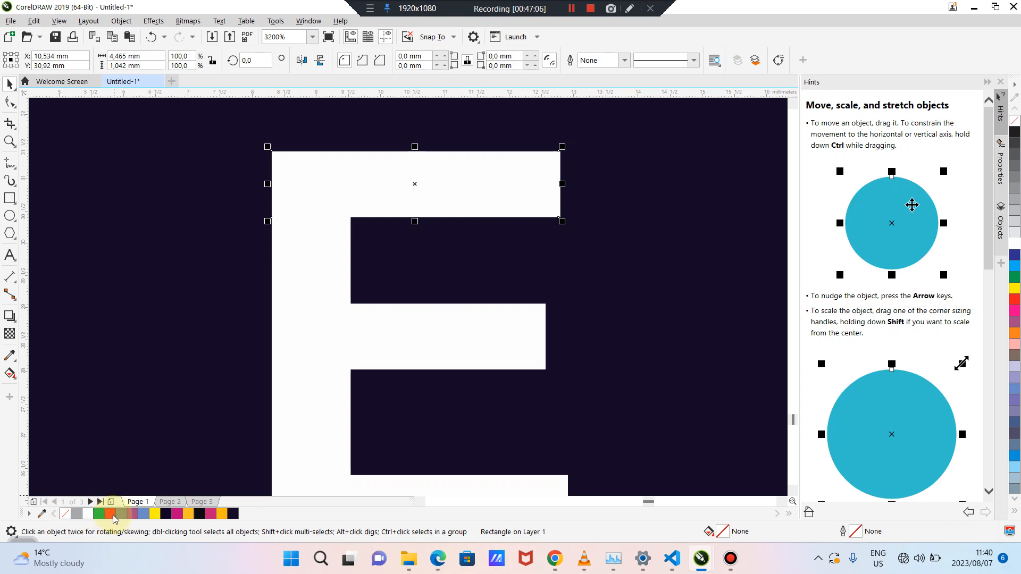
{"action": "left_click", "coordinate": [110, 514]}
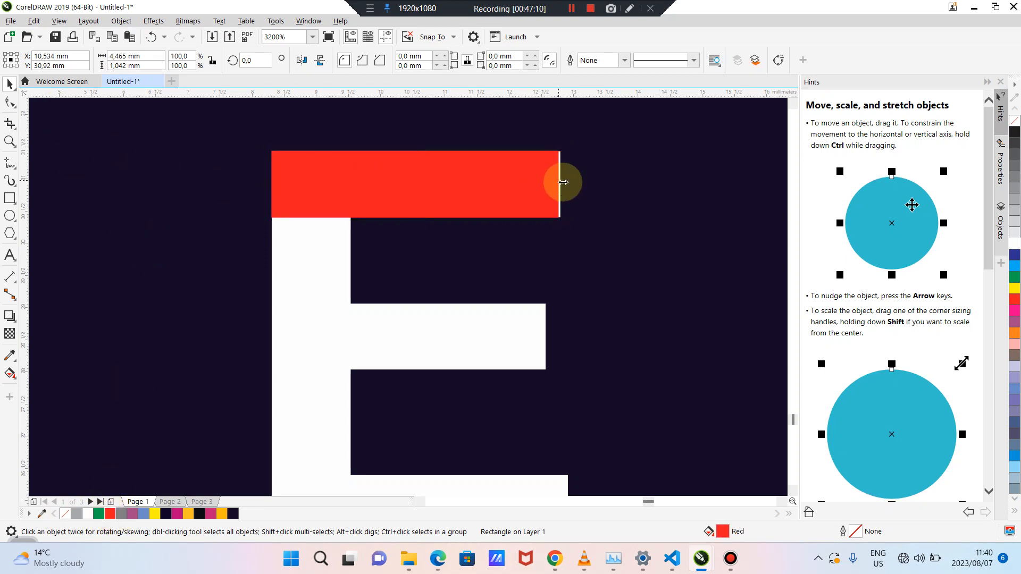
{"action": "scroll", "coordinate": [562, 180], "scroll_direction": "up", "scroll_amount": 1}
Widen the red bar slightly and position a red bar at the E's bottom stroke
{"action": "left_click_drag", "start_coordinate": [559, 188], "coordinate": [565, 188]}
{"action": "scroll", "coordinate": [466, 193], "scroll_direction": "down", "scroll_amount": 1}
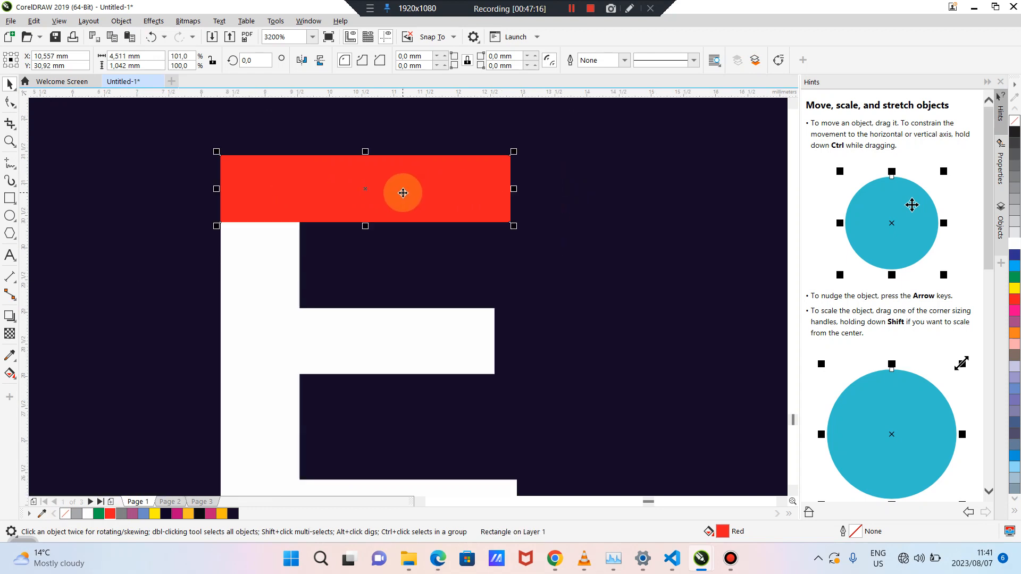
{"action": "left_click_drag", "start_coordinate": [403, 193], "coordinate": [360, 241]}
{"action": "key", "text": "ctrl+z"}
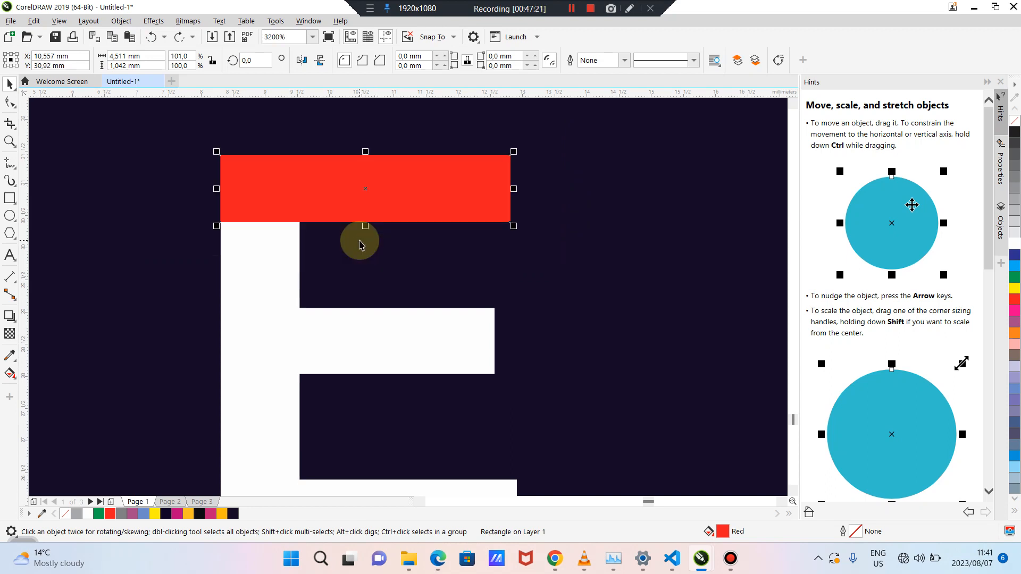
{"action": "left_click_drag", "start_coordinate": [339, 186], "coordinate": [312, 486]}
{"action": "key", "text": "Down"}
{"action": "key", "text": "Down"}
{"action": "key", "text": "Down"}
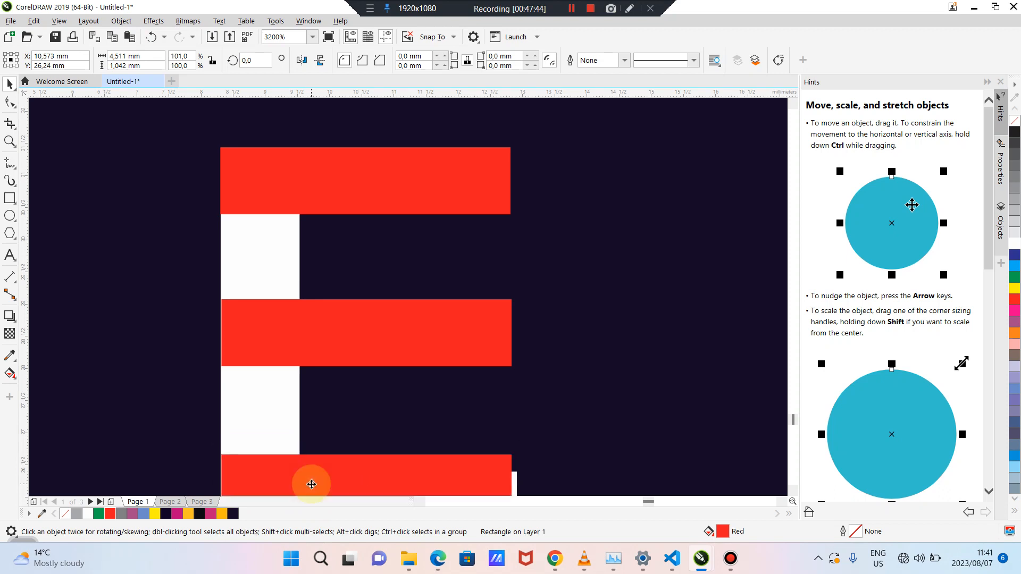
{"action": "key", "text": "Down"}
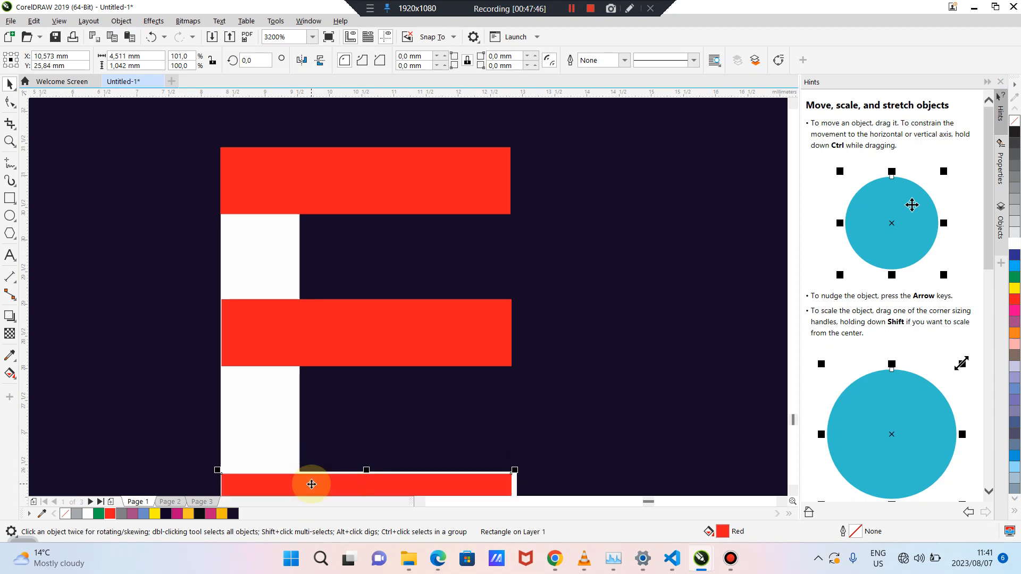
{"action": "scroll", "coordinate": [513, 335], "scroll_direction": "down", "scroll_amount": 1}
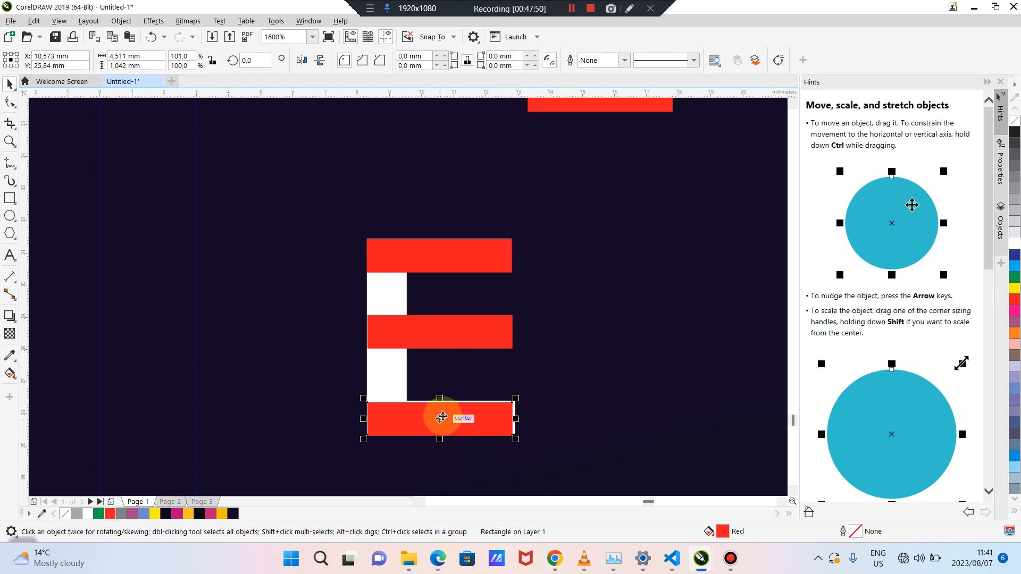
Left-align the three red bars, move them beside the E, and group them
{"action": "left_click", "coordinate": [423, 332]}
{"action": "left_click", "coordinate": [416, 418]}
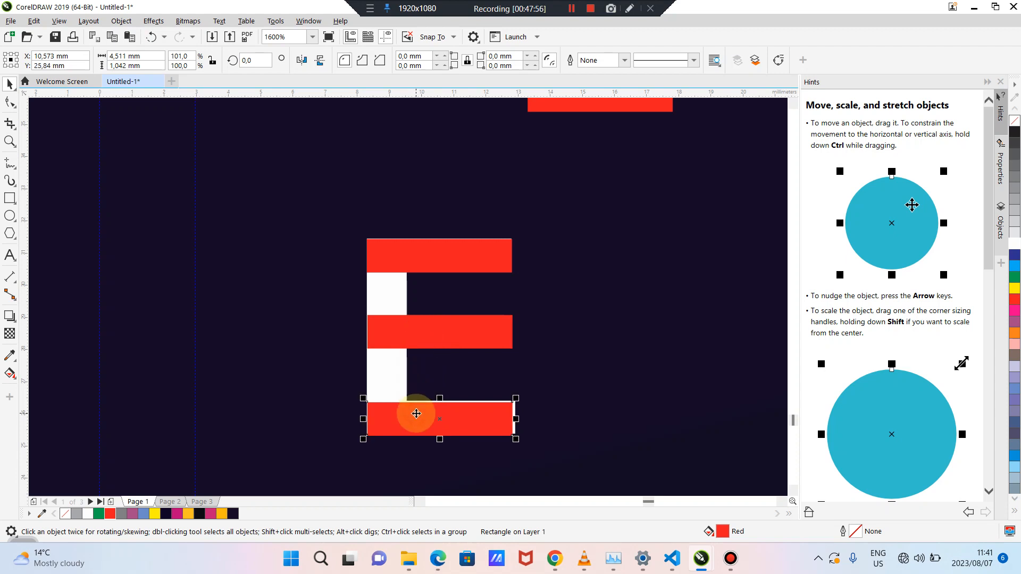
{"action": "left_click", "coordinate": [415, 333], "text": "shift"}
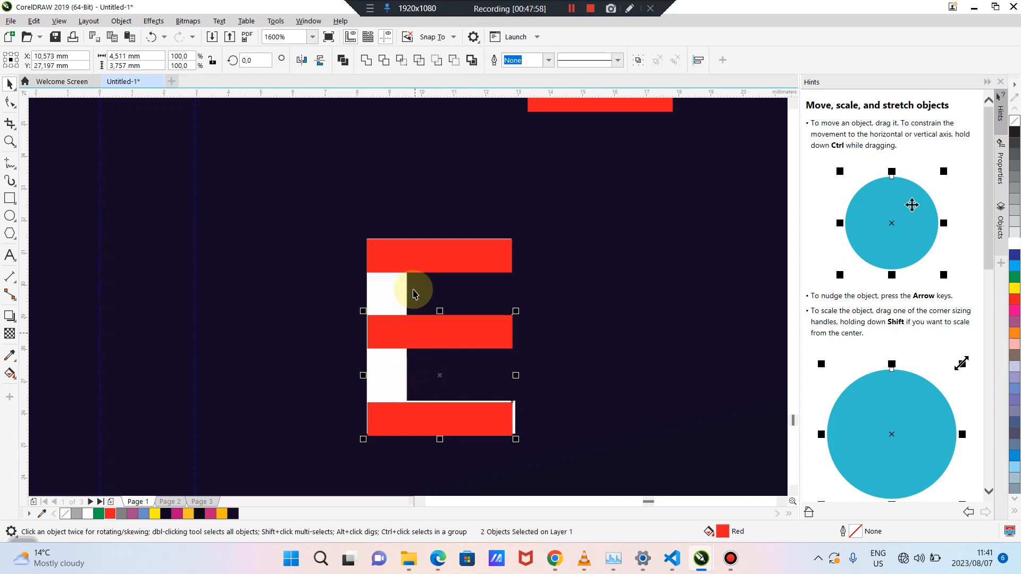
{"action": "left_click", "coordinate": [417, 256], "text": "shift"}
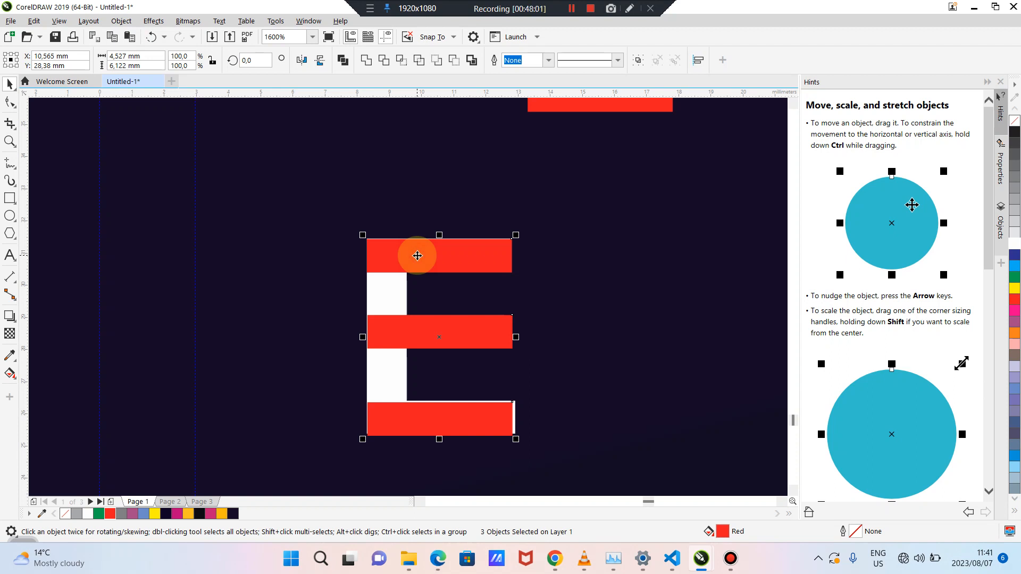
{"action": "key", "text": "c"}
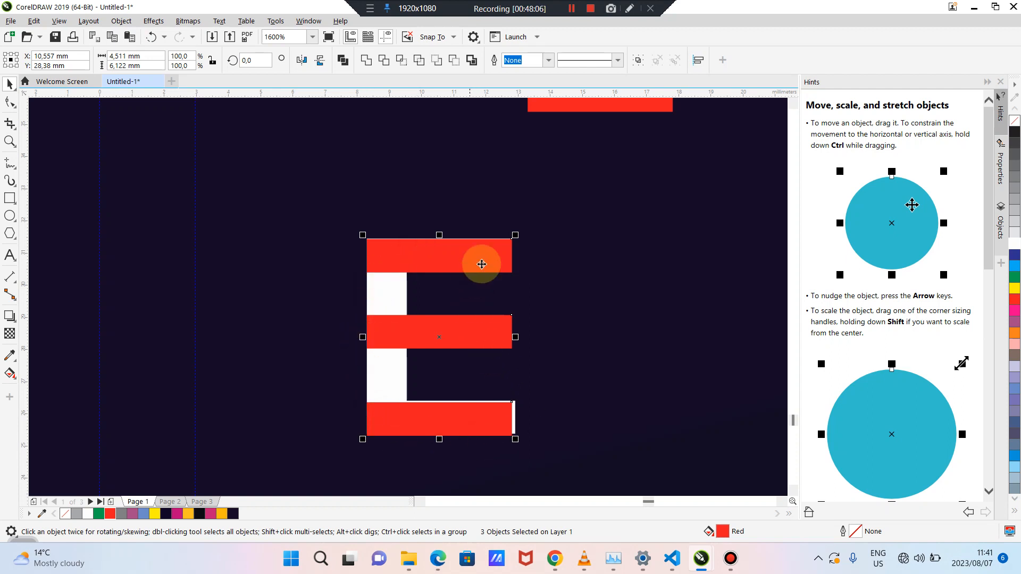
{"action": "left_click_drag", "start_coordinate": [482, 264], "coordinate": [664, 239]}
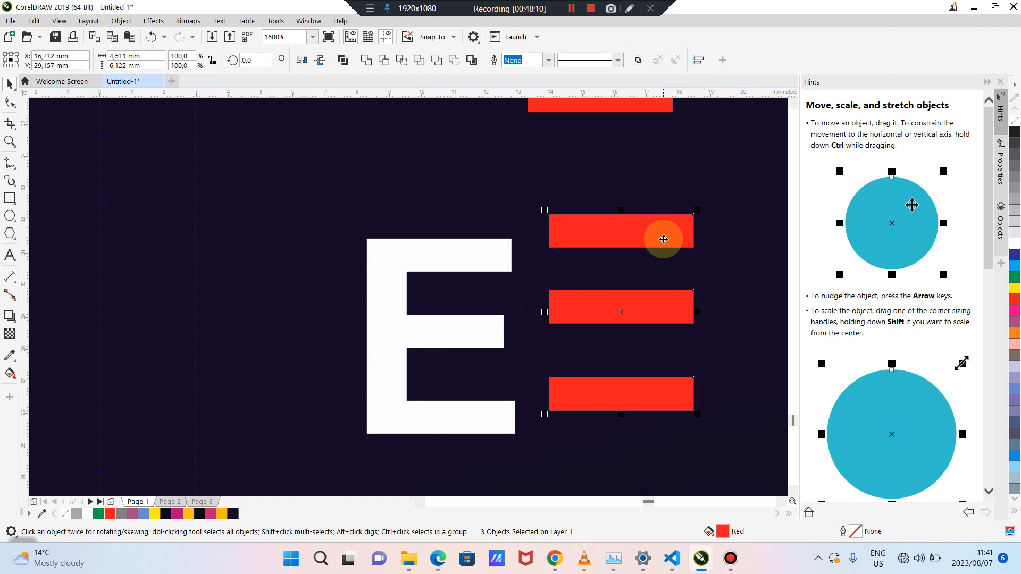
{"action": "key", "text": "ctrl+g"}
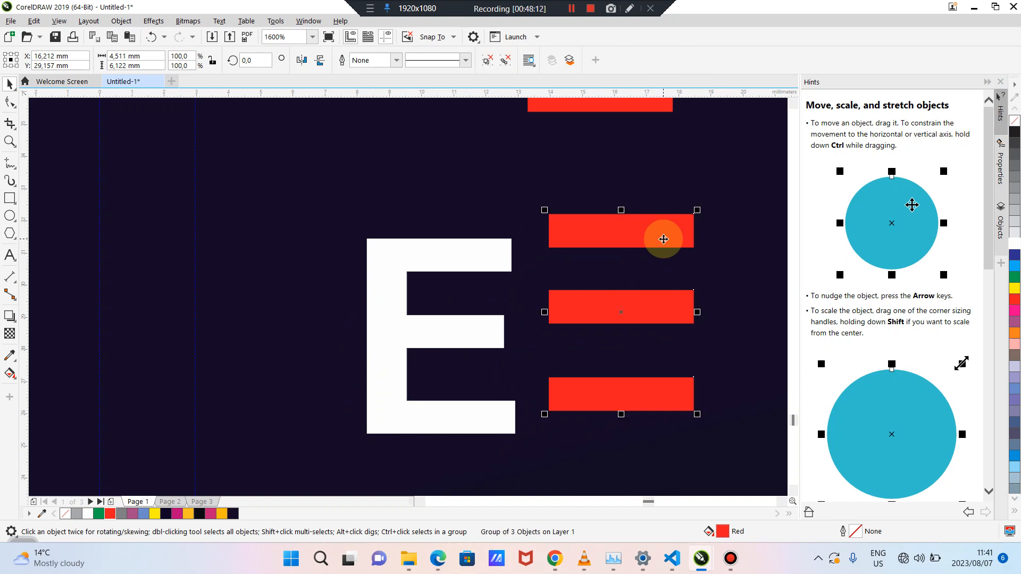
Delete the standalone white E and select the stray red bar above
{"action": "scroll", "coordinate": [664, 239], "scroll_direction": "down", "scroll_amount": 2}
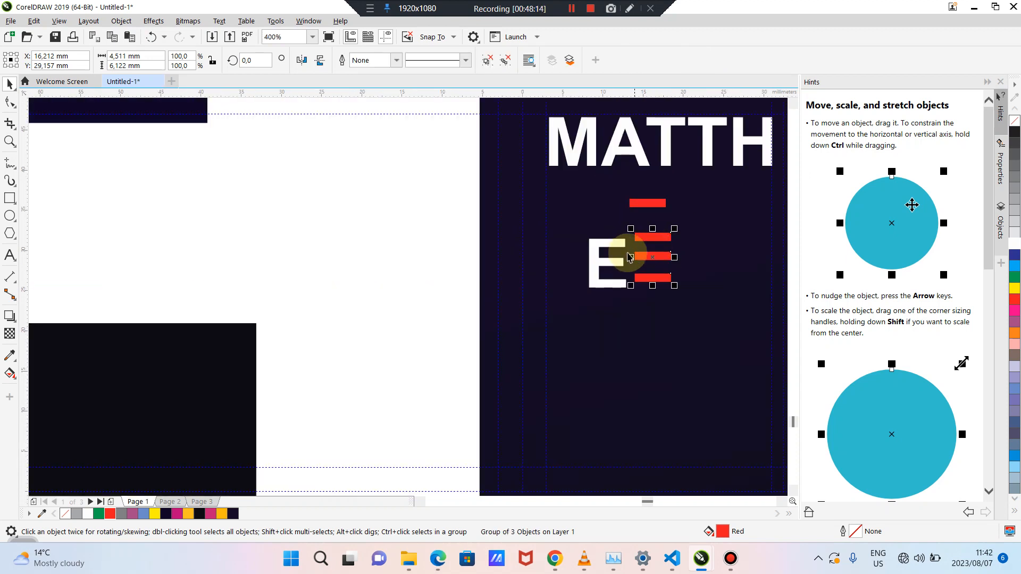
{"action": "left_click", "coordinate": [605, 249]}
{"action": "key", "text": "Delete"}
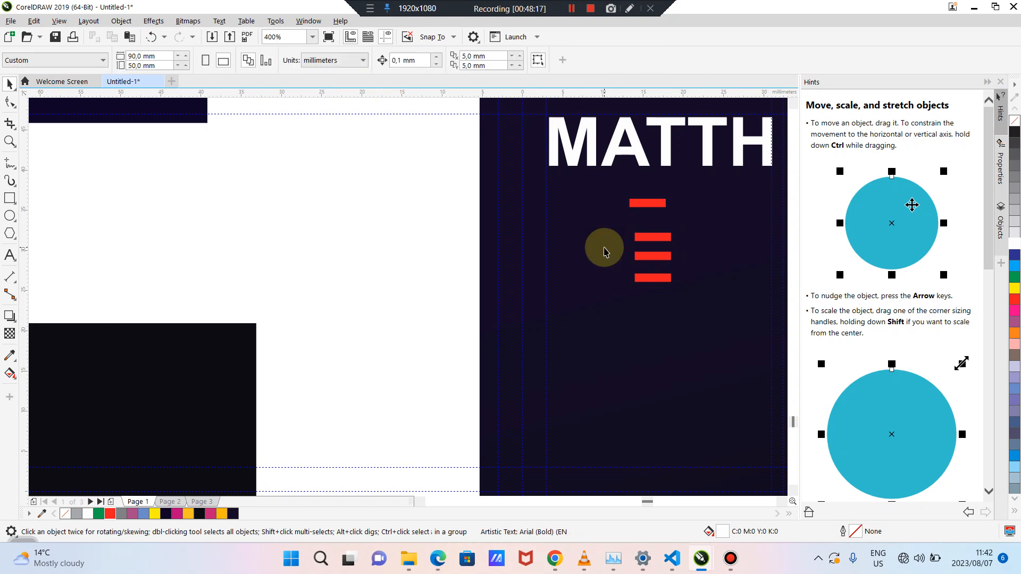
{"action": "left_click", "coordinate": [648, 208]}
Delete the stray red bar and drop the grouped bars into the gap between H and W
{"action": "key", "text": "Delete"}
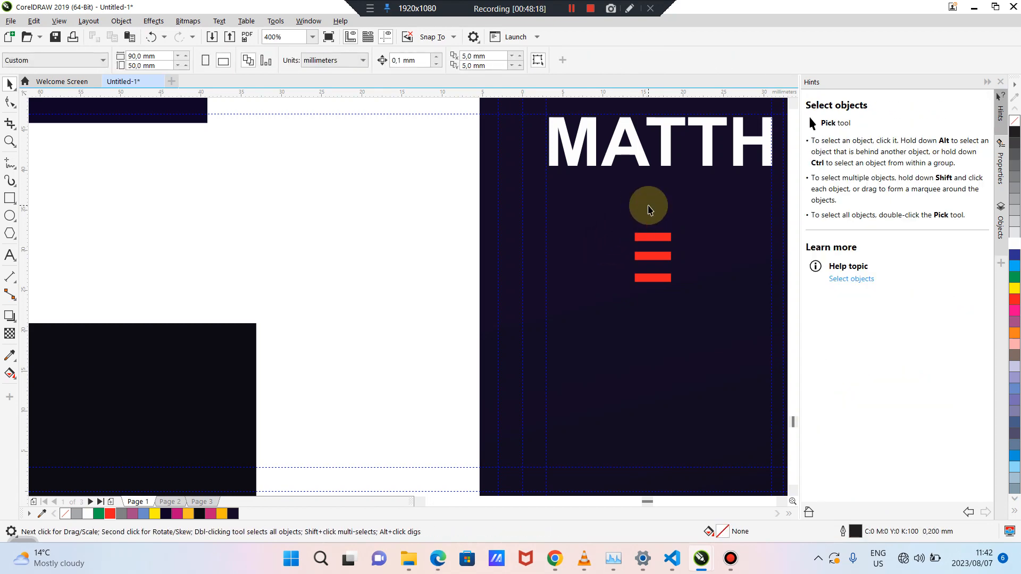
{"action": "left_click_drag", "start_coordinate": [653, 510], "coordinate": [650, 502]}
{"action": "left_click_drag", "start_coordinate": [378, 263], "coordinate": [521, 148]}
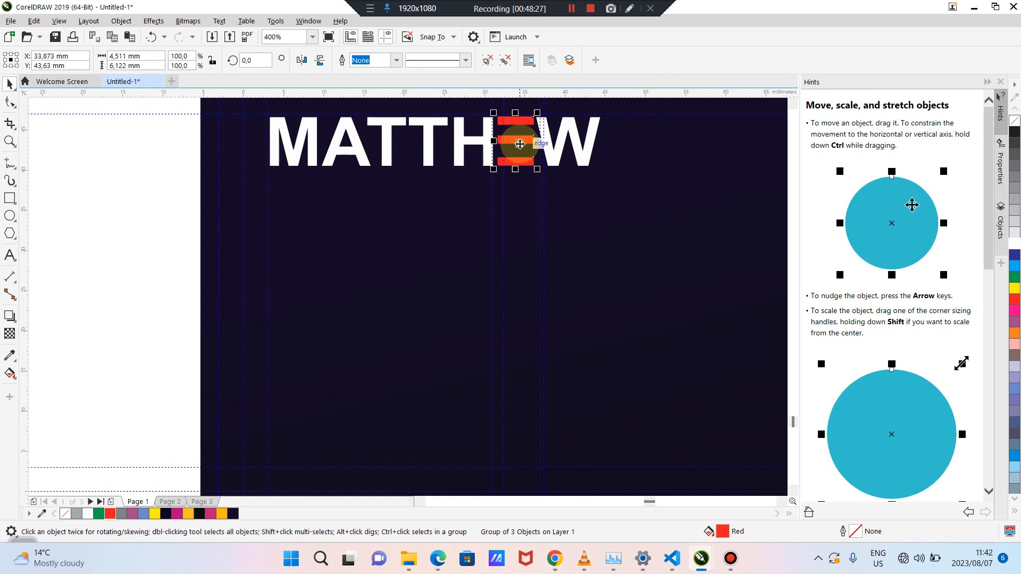
{"action": "left_click", "coordinate": [139, 211]}
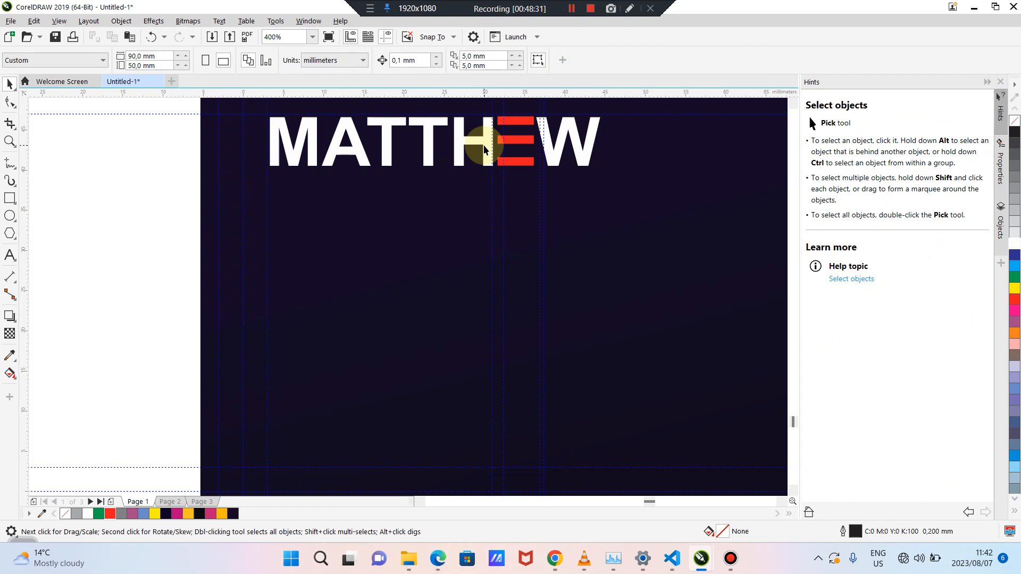
Zoom in on the H and E and draw a thin rectangle, about 0.744 × 2.613 mm, beside the H
{"action": "scroll", "coordinate": [484, 149], "scroll_direction": "up", "scroll_amount": 2}
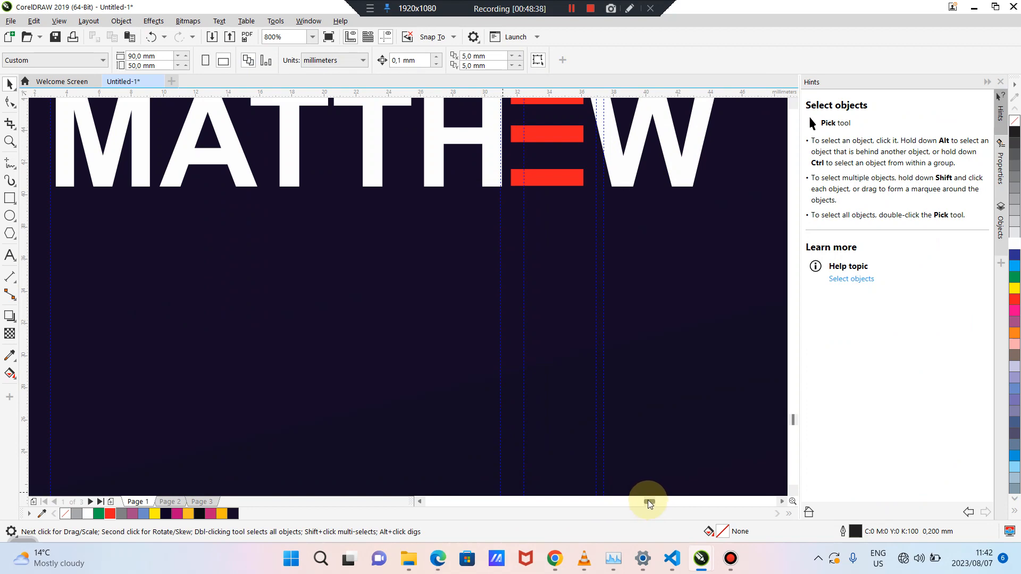
{"action": "left_click_drag", "start_coordinate": [649, 502], "coordinate": [648, 500]}
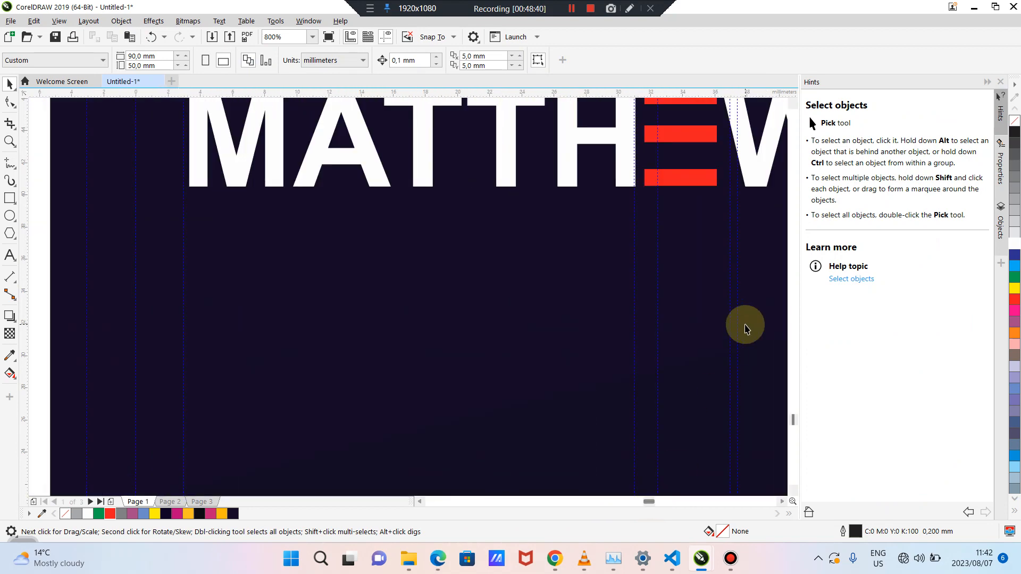
{"action": "scroll", "coordinate": [626, 373], "scroll_direction": "down", "scroll_amount": 2}
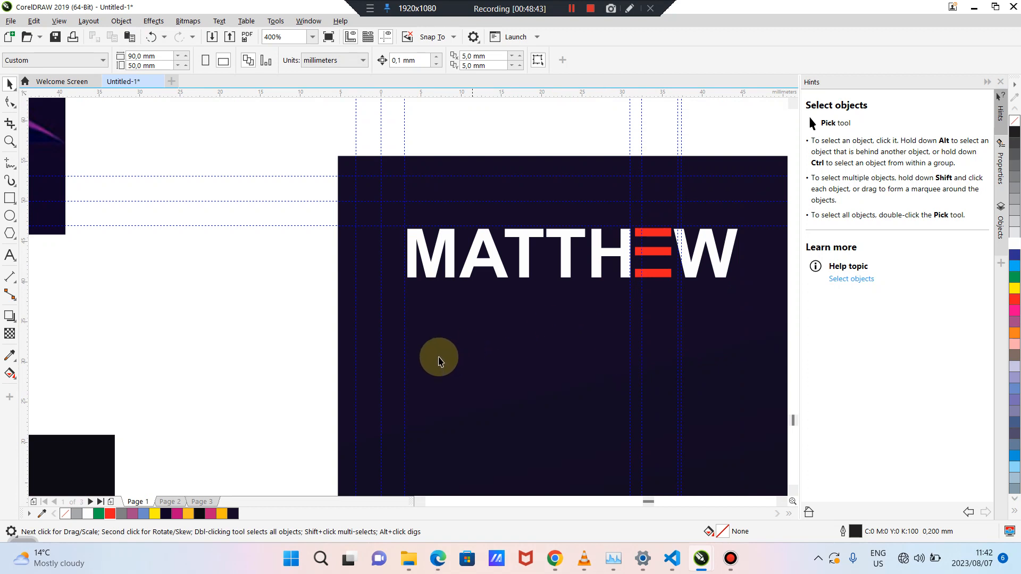
{"action": "left_click", "coordinate": [9, 141]}
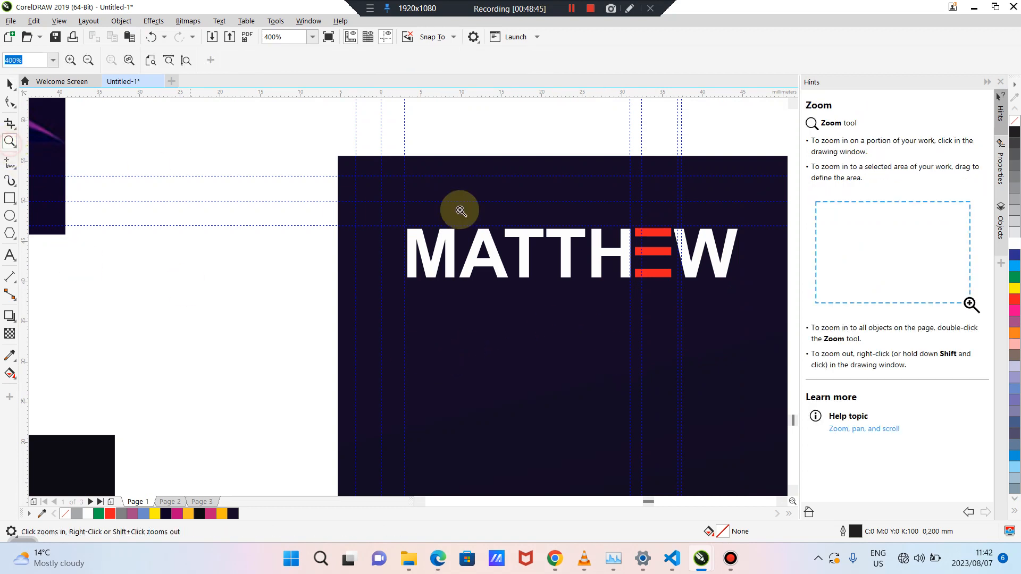
{"action": "left_click", "coordinate": [671, 249]}
{"action": "left_click", "coordinate": [406, 335]}
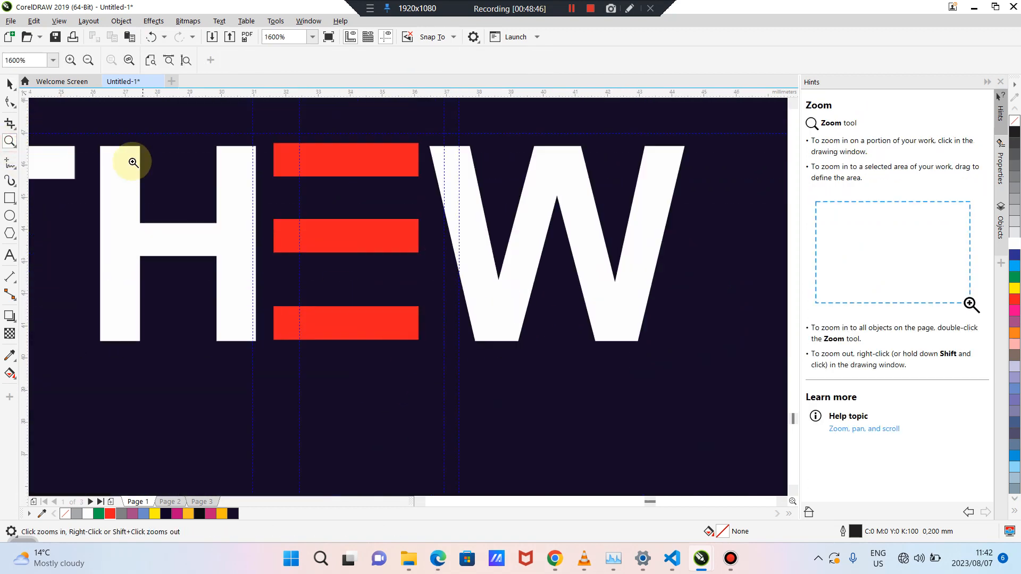
{"action": "left_click", "coordinate": [9, 84]}
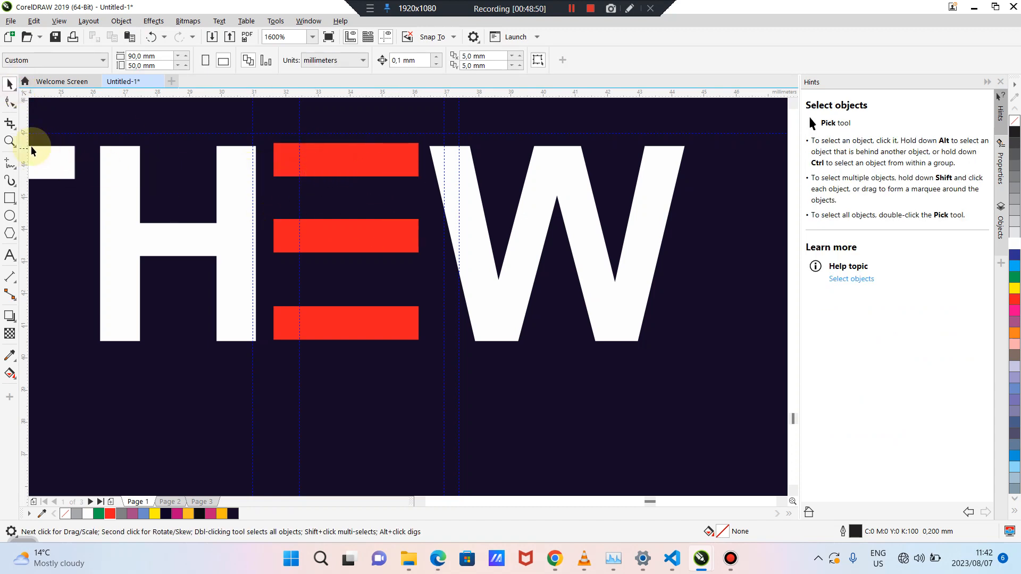
{"action": "left_click", "coordinate": [9, 199]}
{"action": "left_click_drag", "start_coordinate": [80, 120], "coordinate": [108, 207]}
{"action": "left_click", "coordinate": [9, 84]}
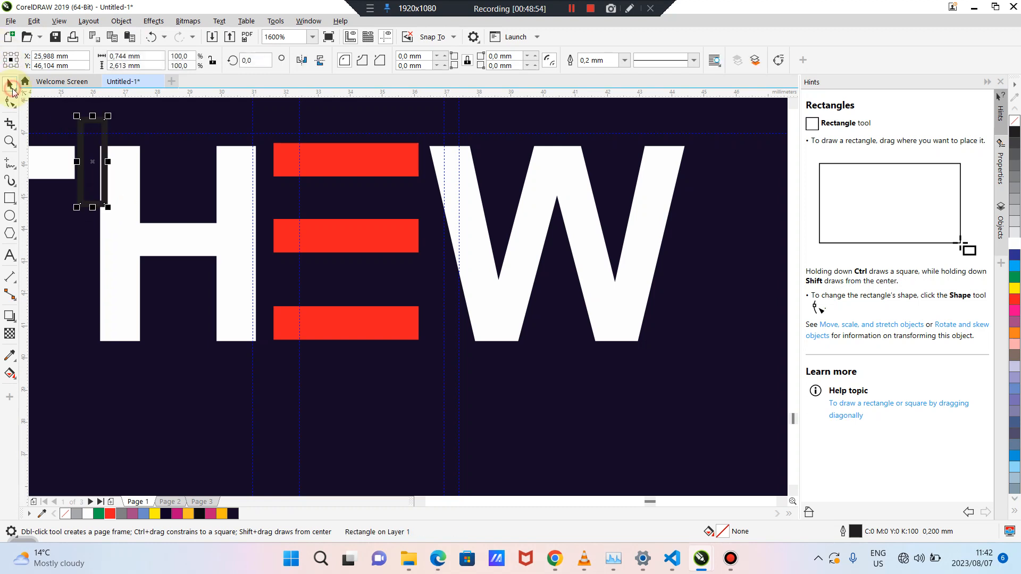
Move the small rectangle into the H and shift the W character further right
{"action": "left_click_drag", "start_coordinate": [85, 154], "coordinate": [166, 202]}
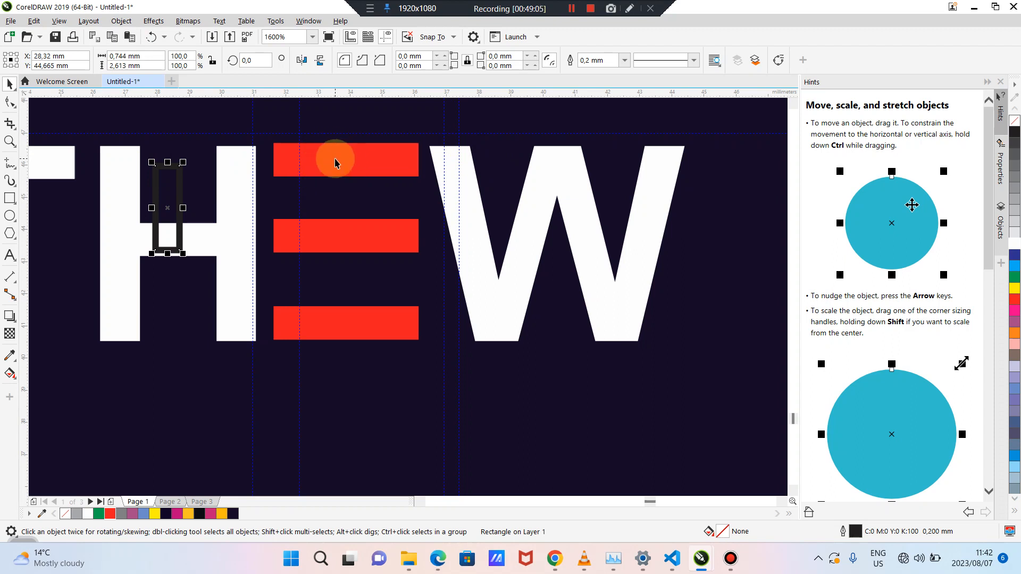
{"action": "left_click", "coordinate": [483, 218]}
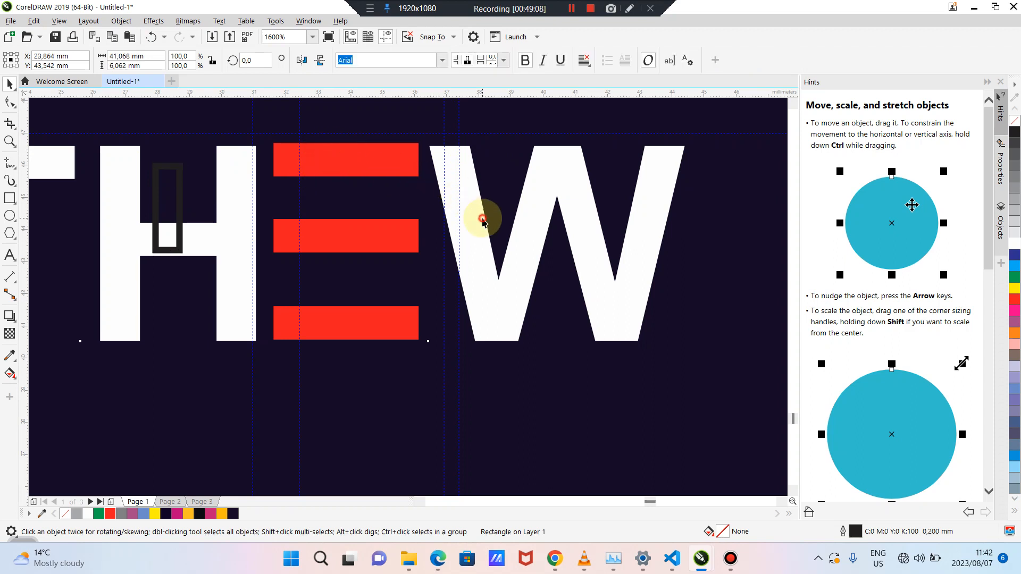
{"action": "left_click", "coordinate": [11, 104]}
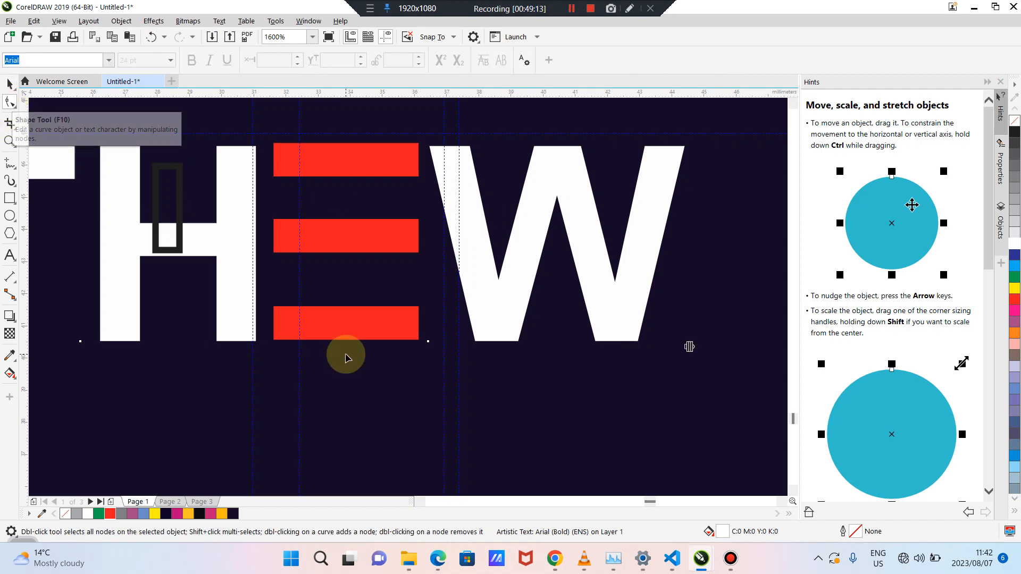
{"action": "left_click", "coordinate": [428, 343]}
{"action": "left_click_drag", "start_coordinate": [430, 345], "coordinate": [461, 341]}
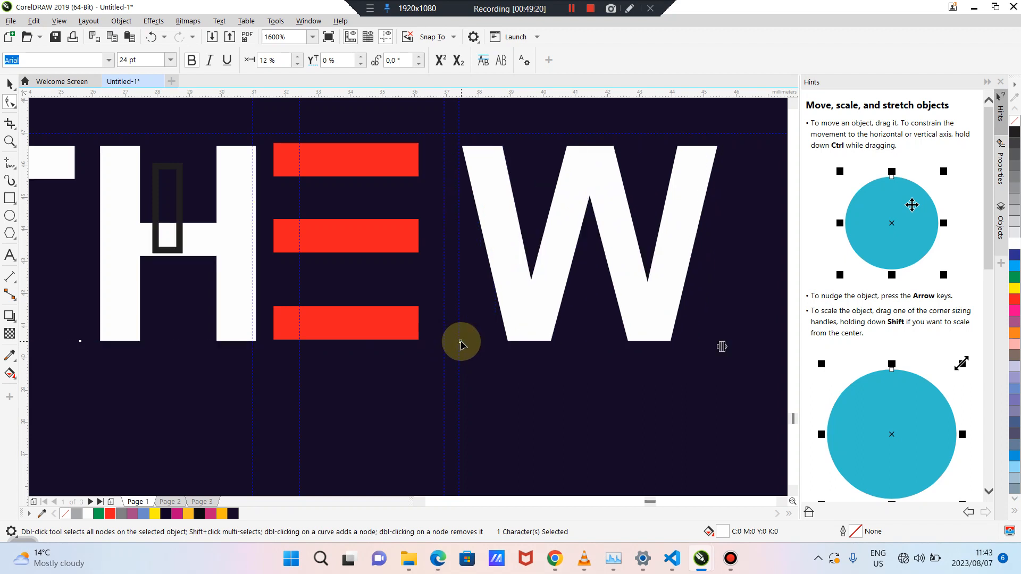
{"action": "left_click", "coordinate": [359, 232]}
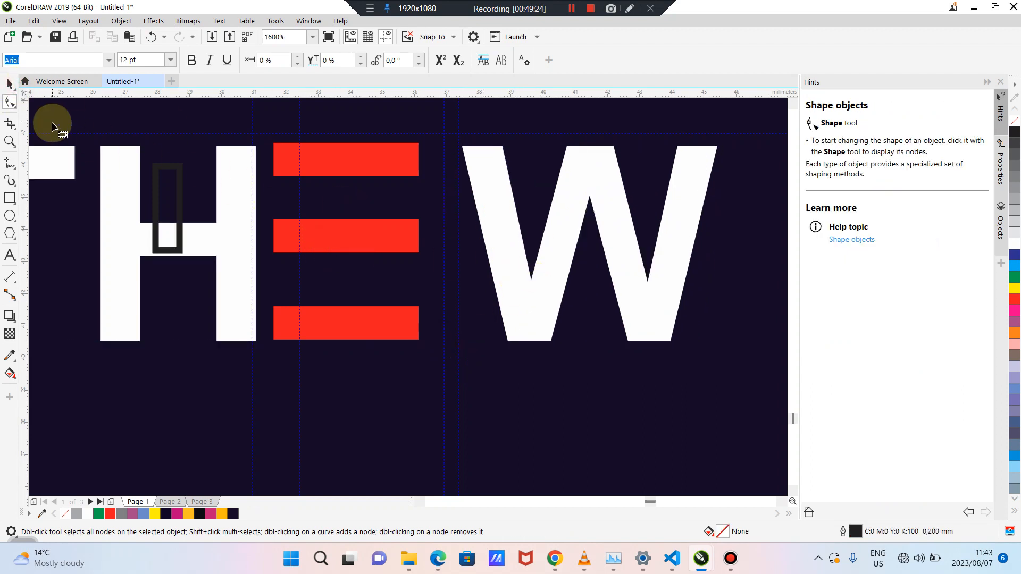
Shift the red-bar E group right so it sits evenly between H and W
{"action": "left_click", "coordinate": [10, 85]}
{"action": "left_click", "coordinate": [335, 238]}
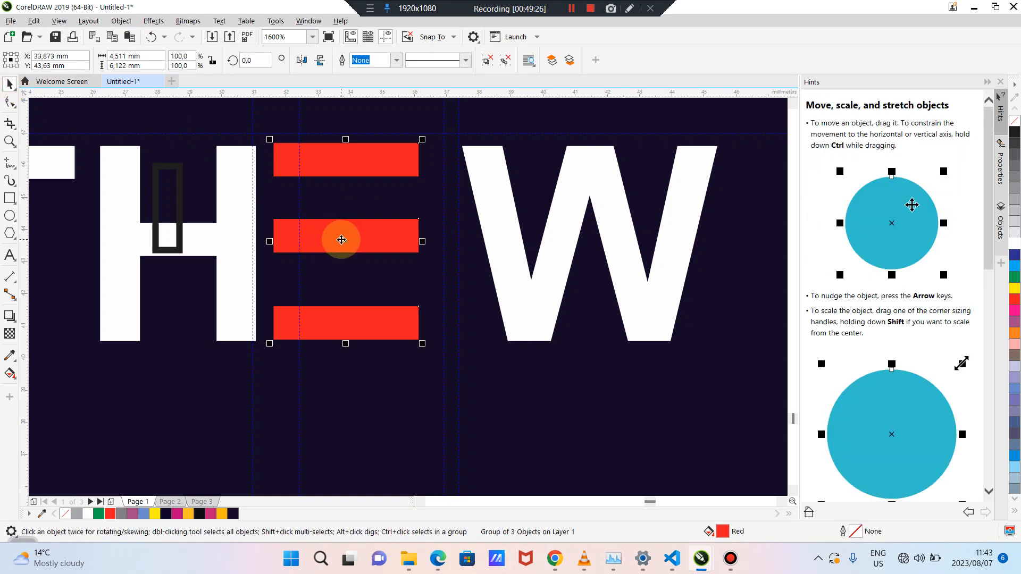
{"action": "left_click_drag", "start_coordinate": [341, 240], "coordinate": [366, 238]}
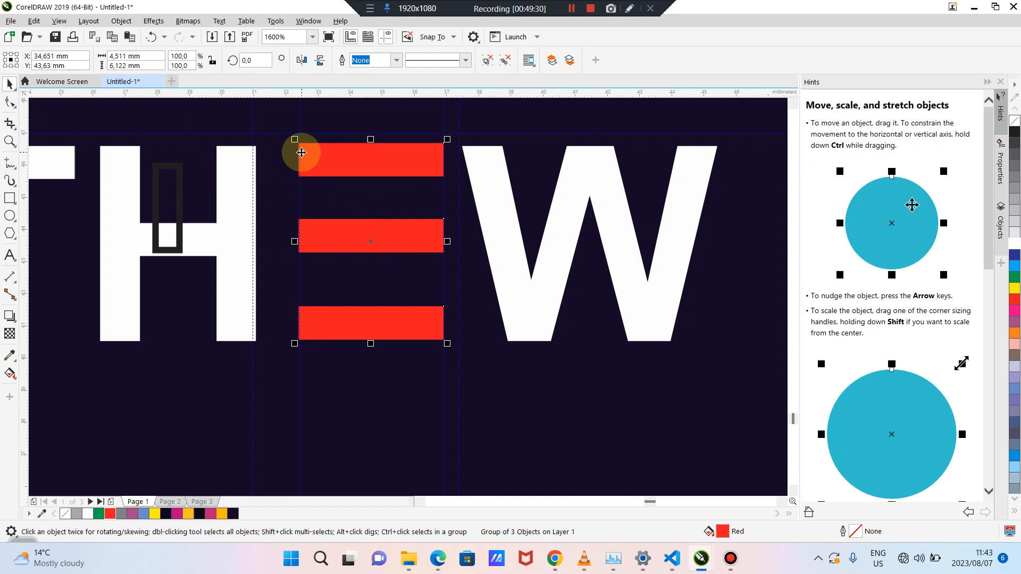
{"action": "left_click", "coordinate": [179, 211]}
{"action": "key", "text": "Escape"}
{"action": "scroll", "coordinate": [179, 213], "scroll_direction": "down", "scroll_amount": 4}
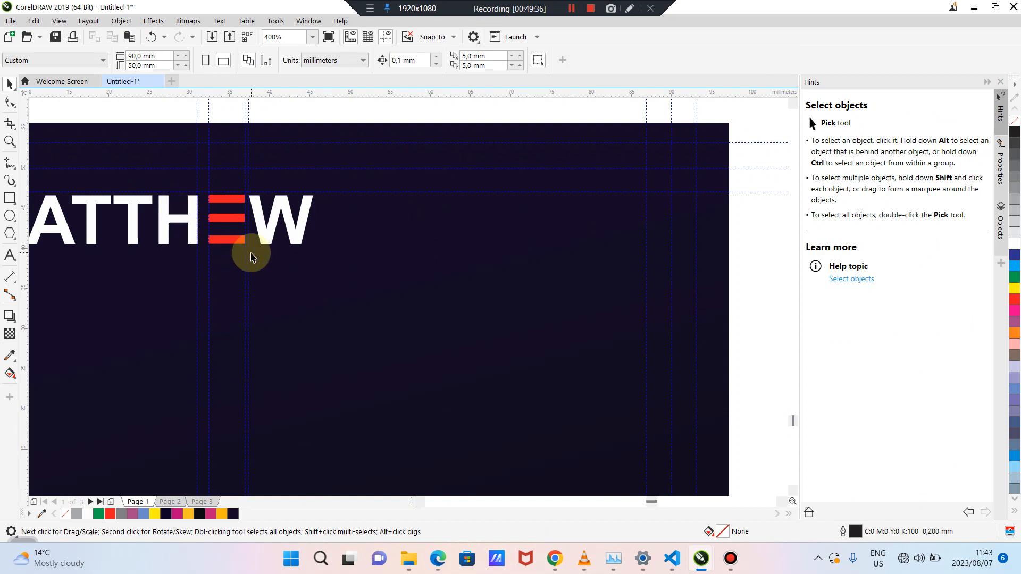
{"action": "left_click", "coordinate": [10, 141]}
{"action": "right_click", "coordinate": [153, 212]}
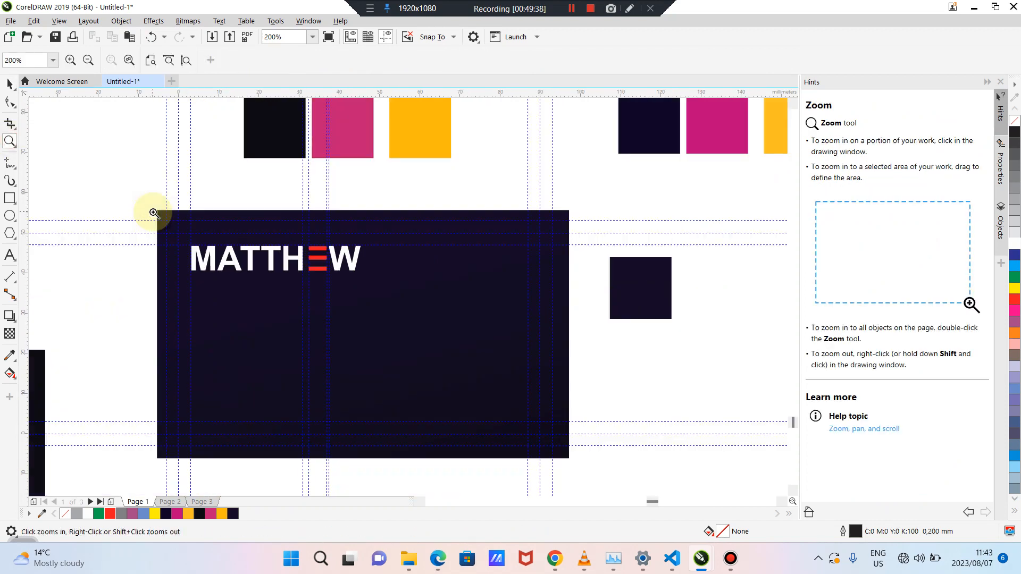
{"action": "left_click", "coordinate": [247, 281]}
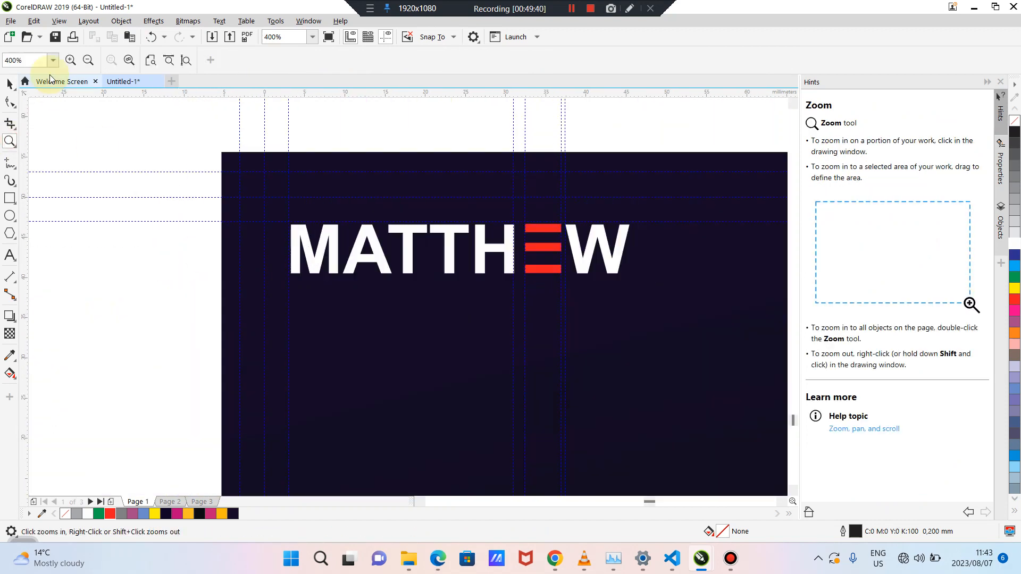
{"action": "left_click", "coordinate": [9, 84]}
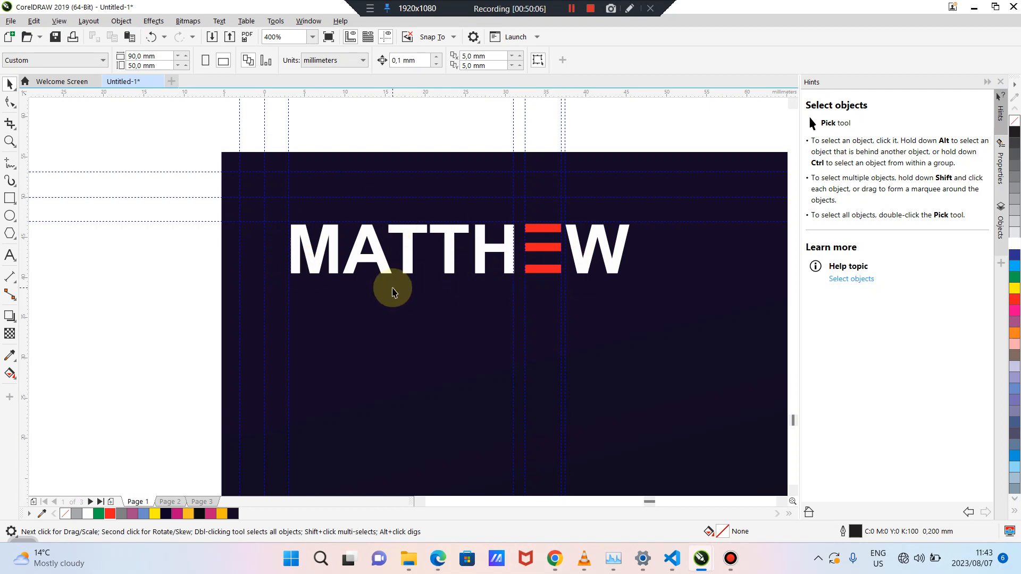
{"action": "scroll", "coordinate": [393, 291], "scroll_direction": "down", "scroll_amount": 2}
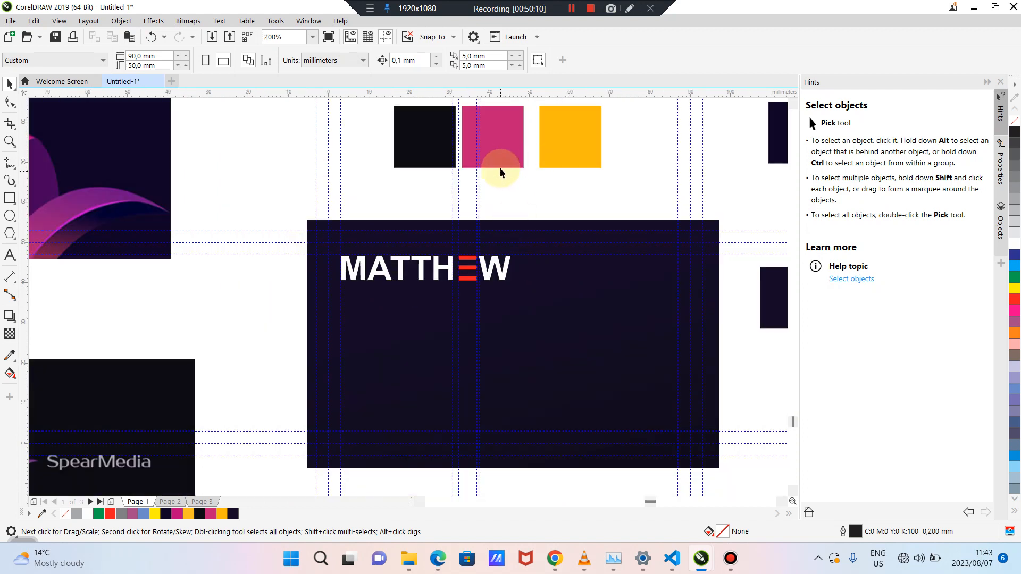
Delete the three stray vertical guidelines over the card
{"action": "left_click", "coordinate": [478, 207]}
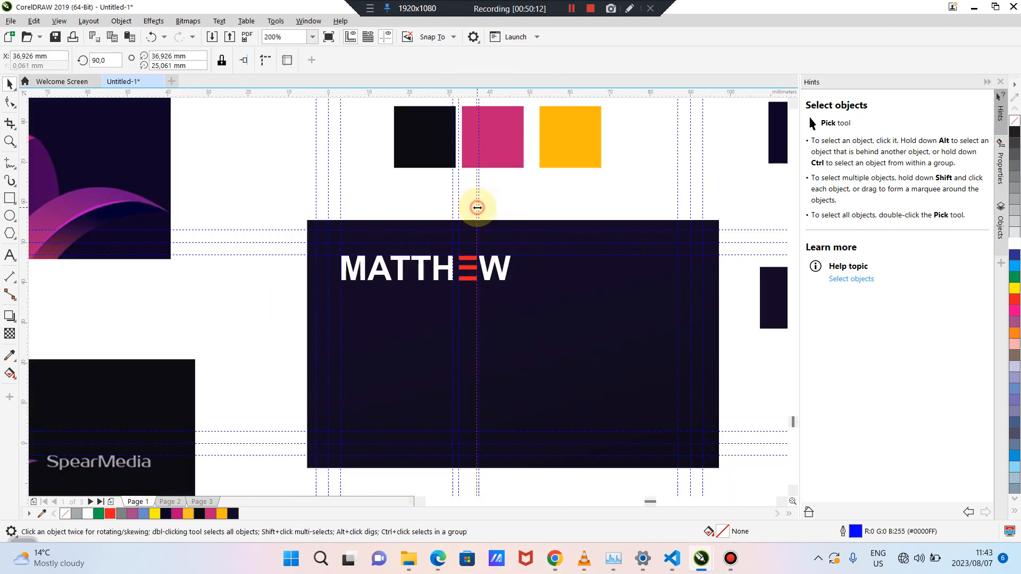
{"action": "key", "text": "Escape"}
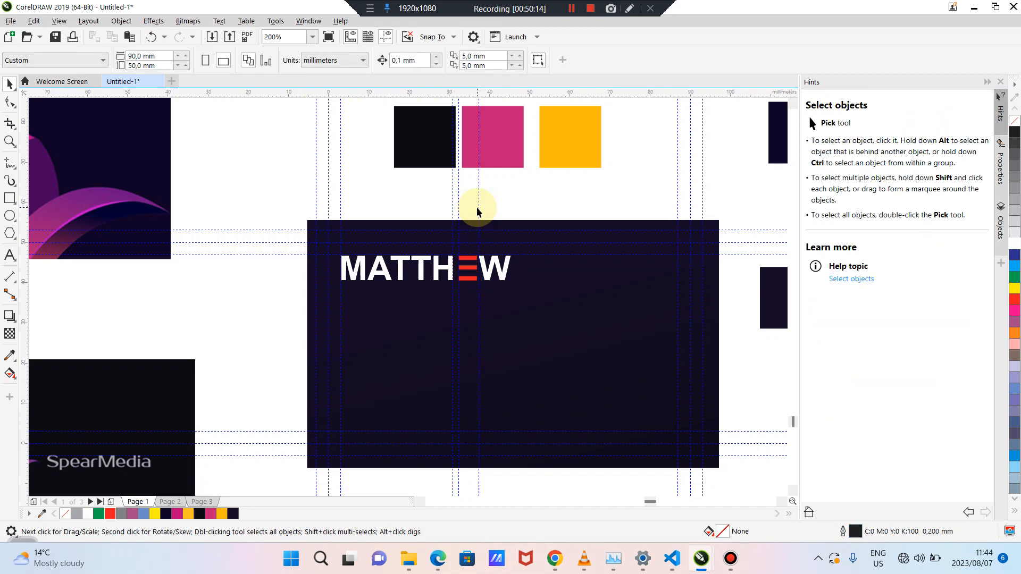
{"action": "left_click", "coordinate": [479, 208]}
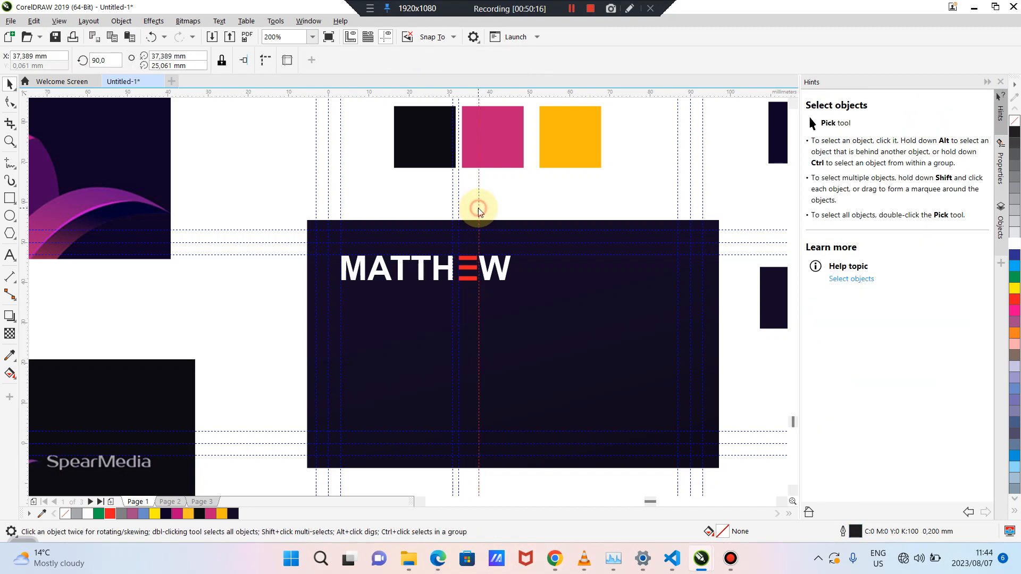
{"action": "key", "text": "Delete"}
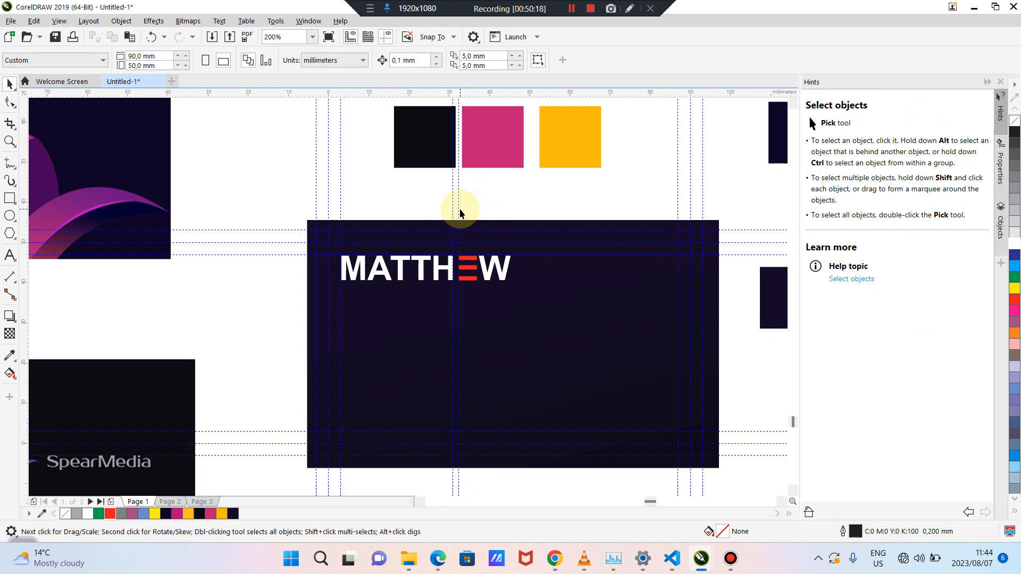
{"action": "left_click", "coordinate": [459, 211]}
{"action": "key", "text": "Delete"}
{"action": "left_click", "coordinate": [453, 209]}
{"action": "key", "text": "Delete"}
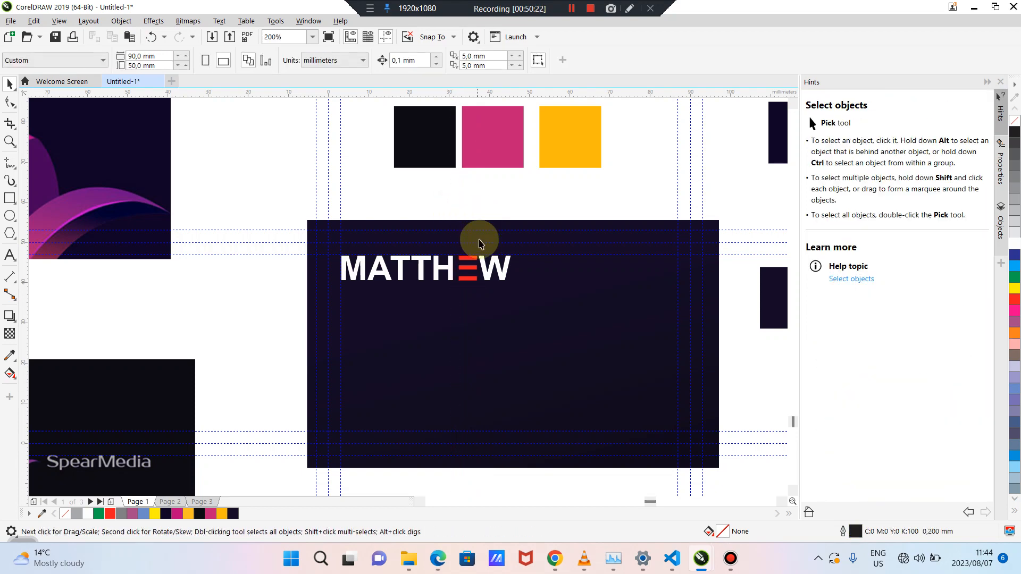
Recolour the three-bar E orange-yellow, after briefly trying magenta
{"action": "left_click", "coordinate": [470, 269]}
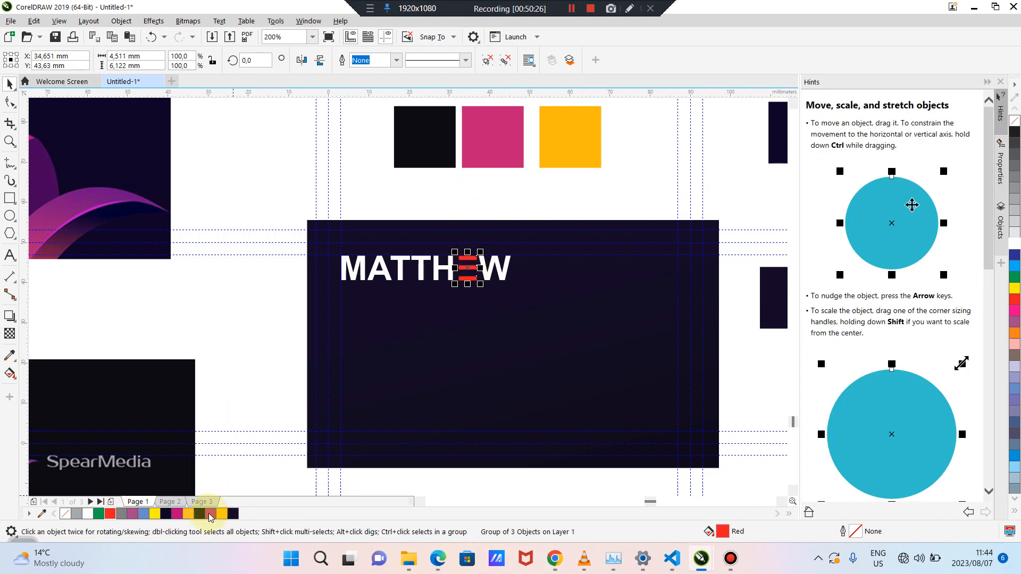
{"action": "left_click", "coordinate": [211, 515]}
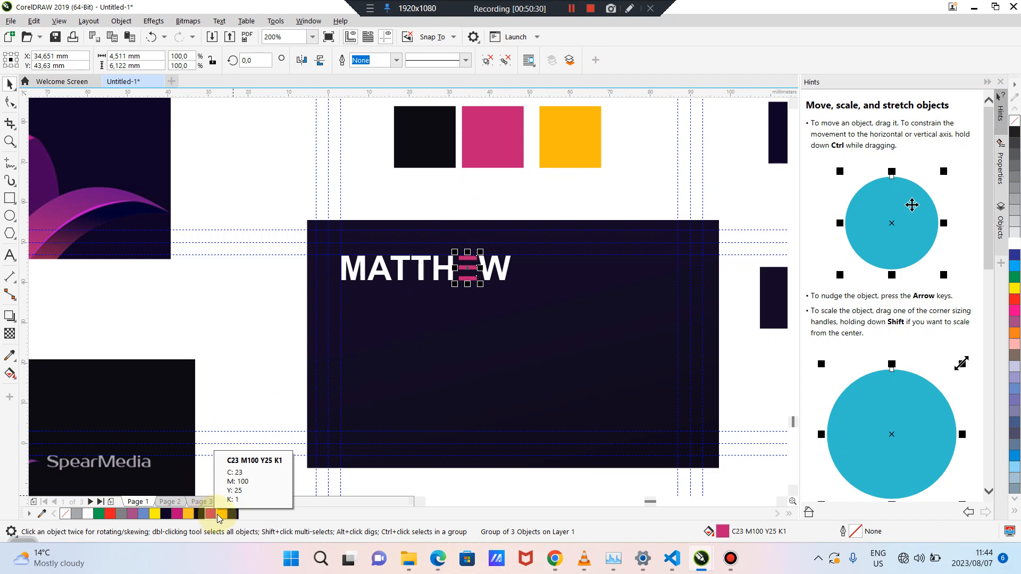
{"action": "left_click", "coordinate": [221, 515]}
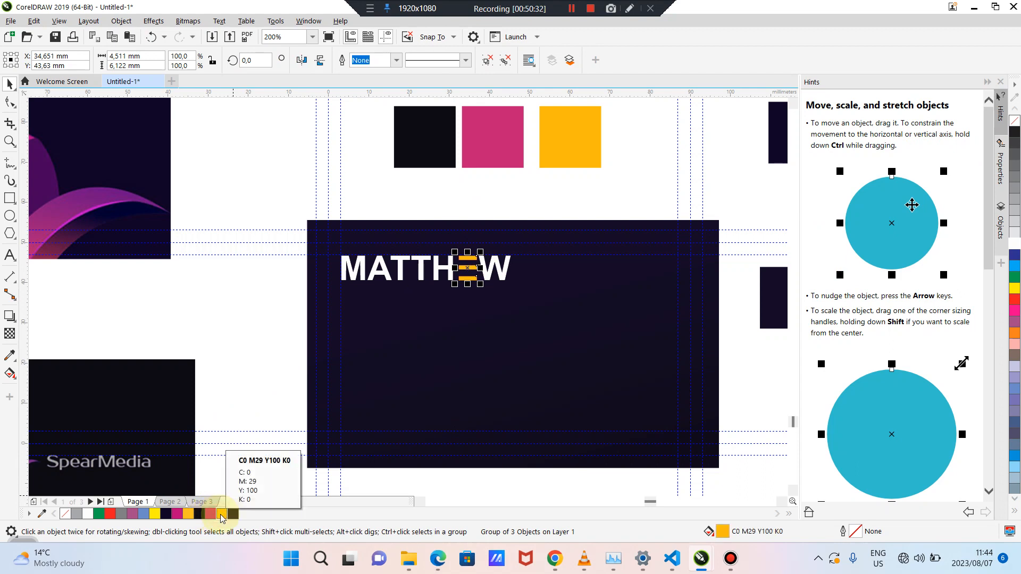
{"action": "left_click", "coordinate": [424, 292]}
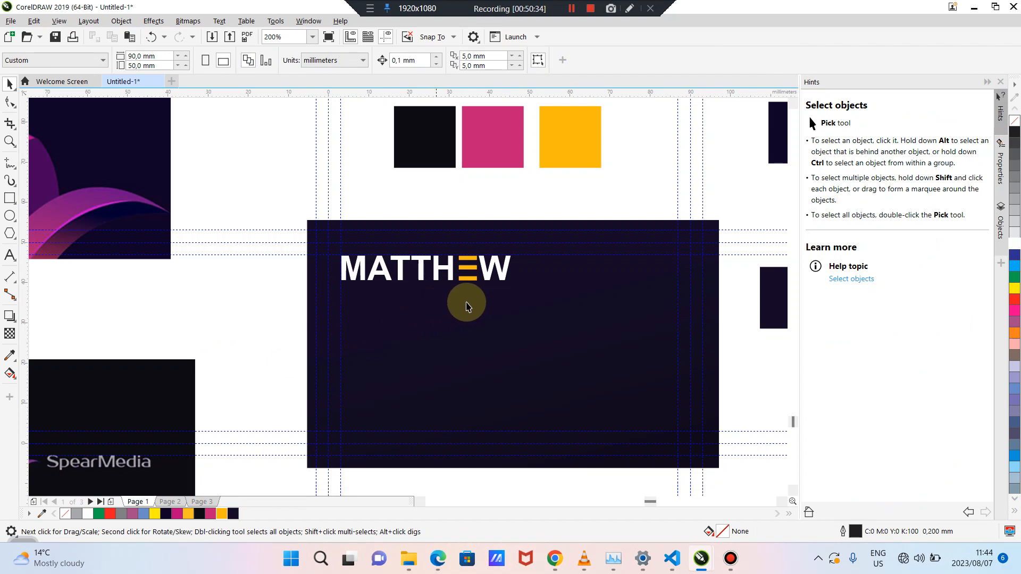
Nudge the orange-yellow E bars slightly left into line with the rest of MATTHEW
{"action": "scroll", "coordinate": [467, 307], "scroll_direction": "up", "scroll_amount": 4}
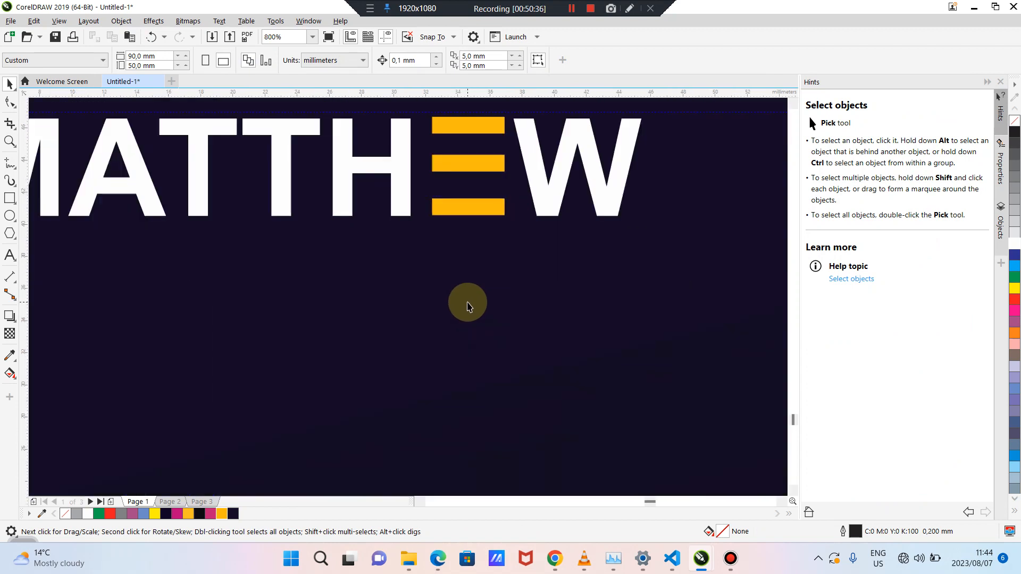
{"action": "left_click", "coordinate": [463, 160]}
{"action": "left_click_drag", "start_coordinate": [463, 160], "coordinate": [465, 161]}
{"action": "scroll", "coordinate": [464, 161], "scroll_direction": "down", "scroll_amount": 3}
{"action": "left_click", "coordinate": [247, 205]}
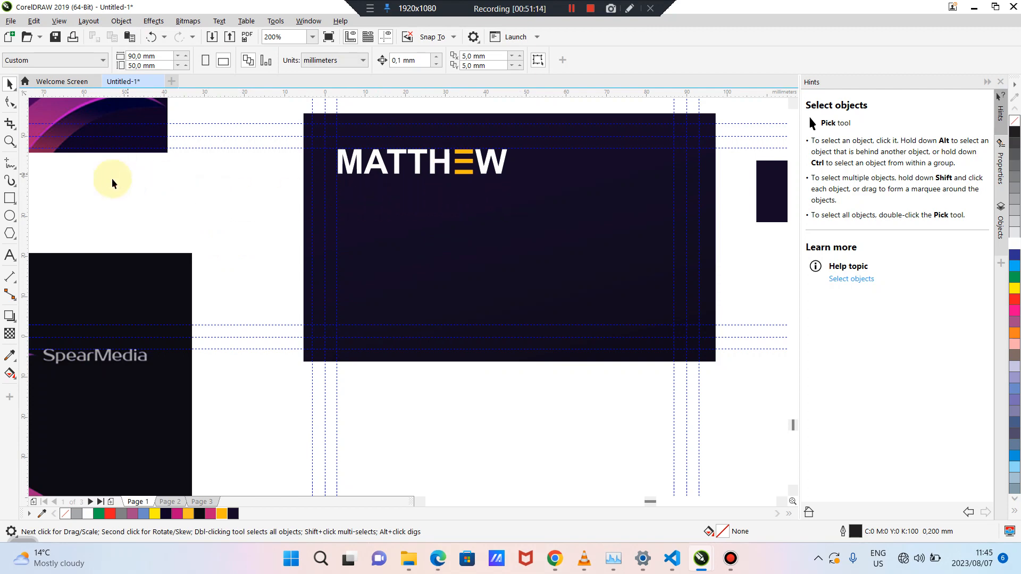
Add a text line reading THE BLUPMBER in Arial 24 pt on the card
{"action": "left_click", "coordinate": [10, 255]}
{"action": "left_click", "coordinate": [389, 271]}
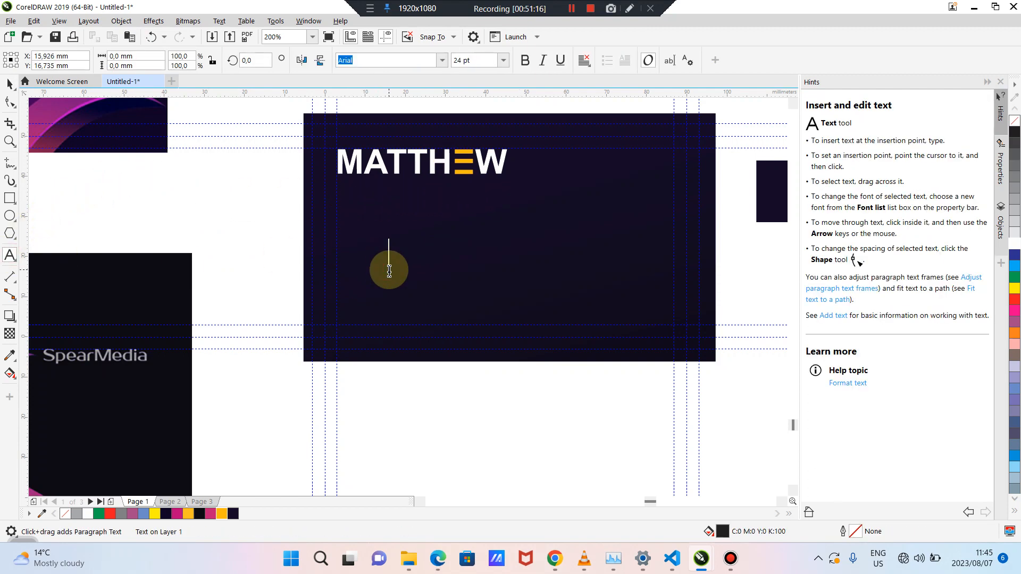
{"action": "type", "text": "Th"}
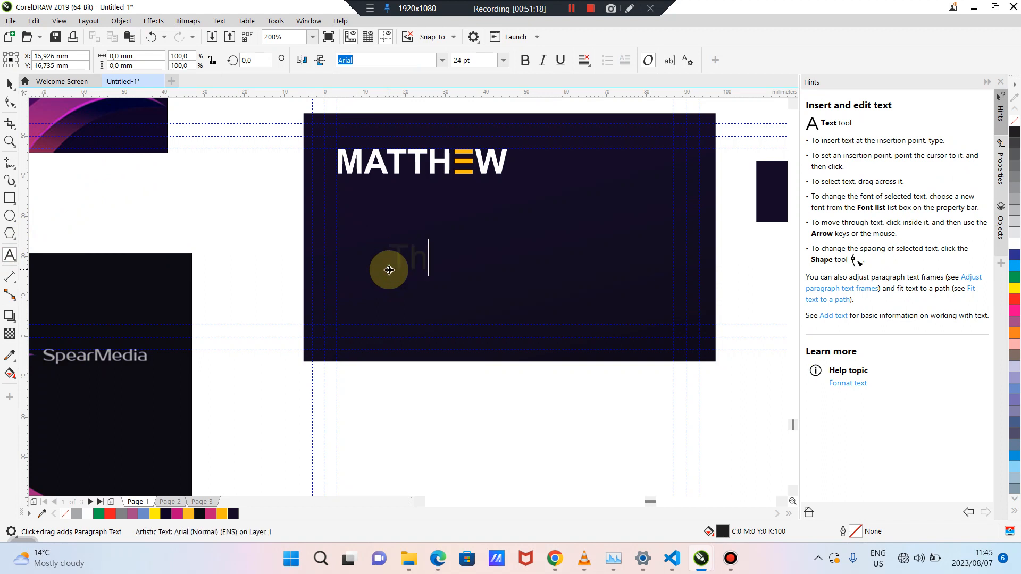
{"action": "key", "text": "BackSpace"}
{"action": "key", "text": "BackSpace"}
{"action": "type", "text": "THE B"}
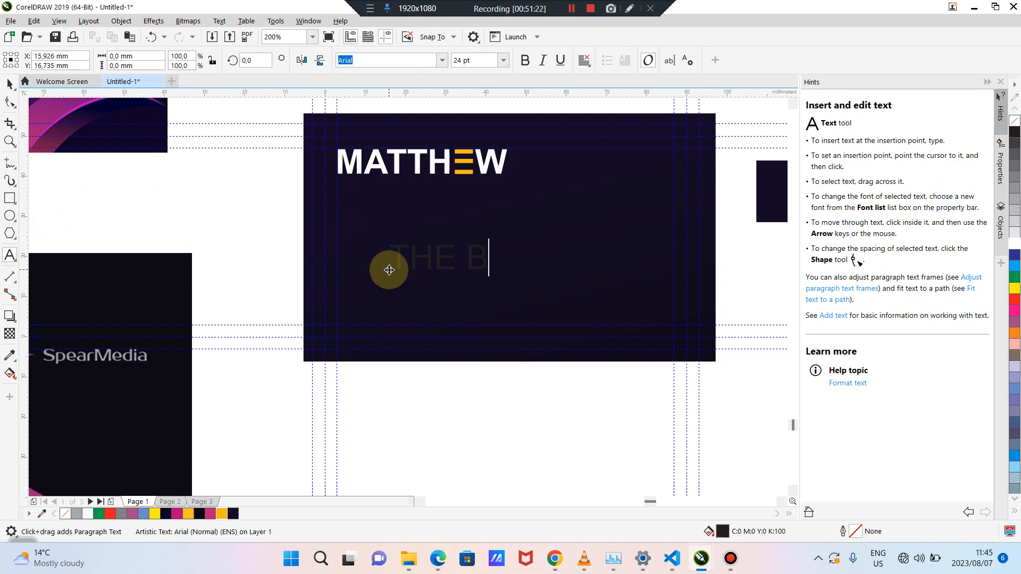
{"action": "type", "text": "LUPMBER"}
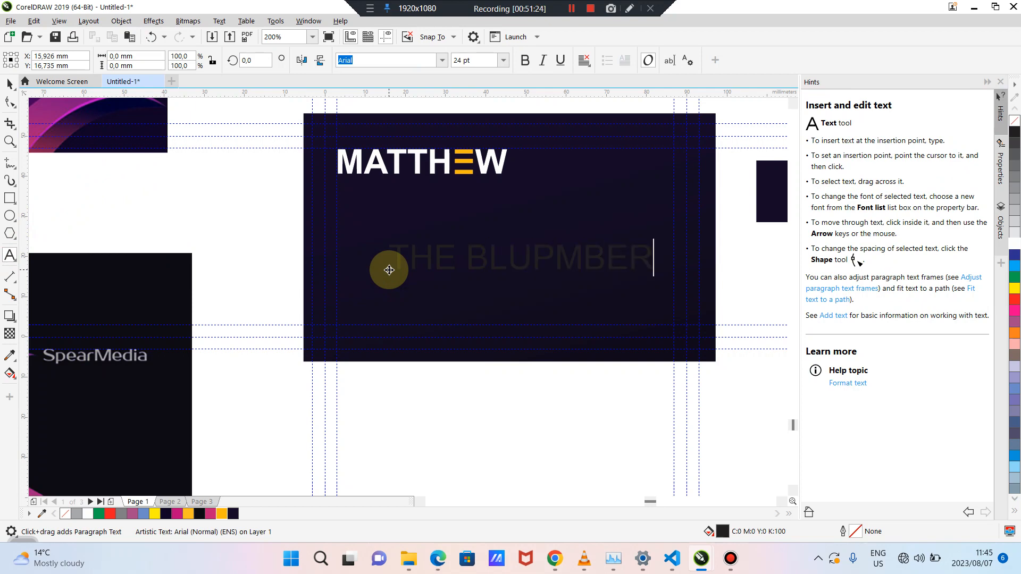
{"action": "left_click", "coordinate": [9, 85]}
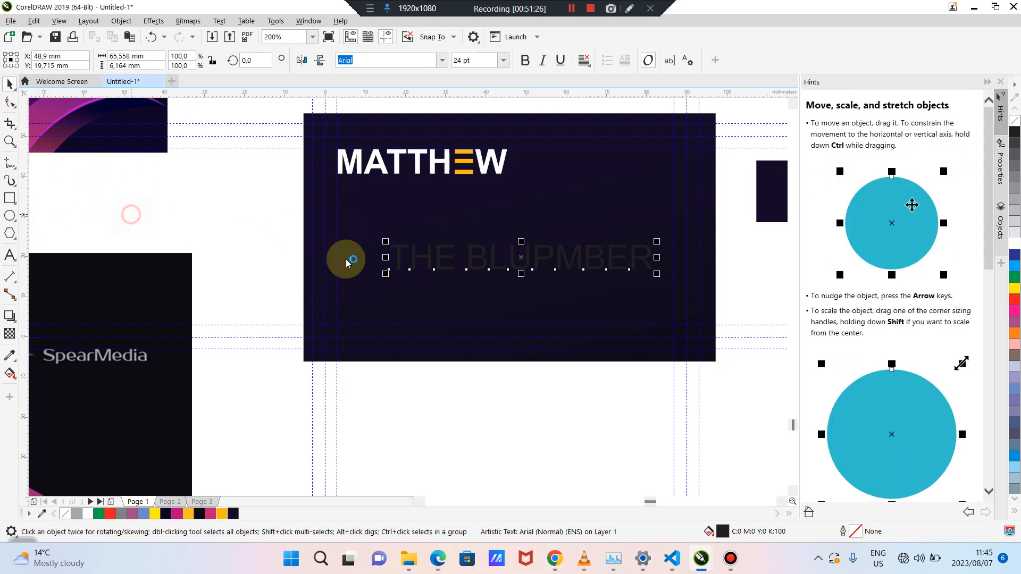
Colour the tagline pink, shrink it to about 5.6 pt, and place it under MATTHEW's left edge
{"action": "left_click", "coordinate": [222, 514]}
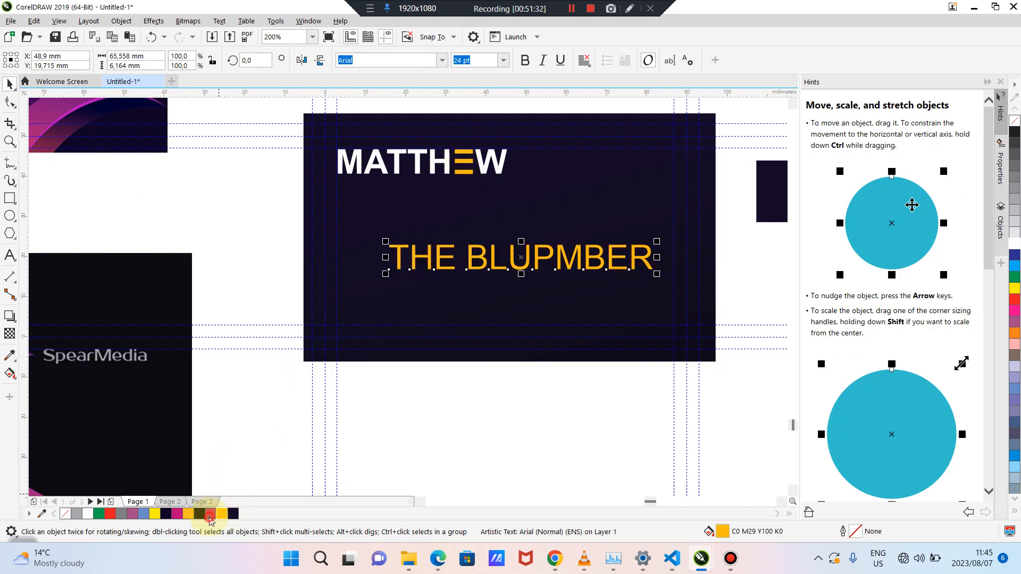
{"action": "left_click", "coordinate": [211, 514]}
{"action": "left_click", "coordinate": [421, 435]}
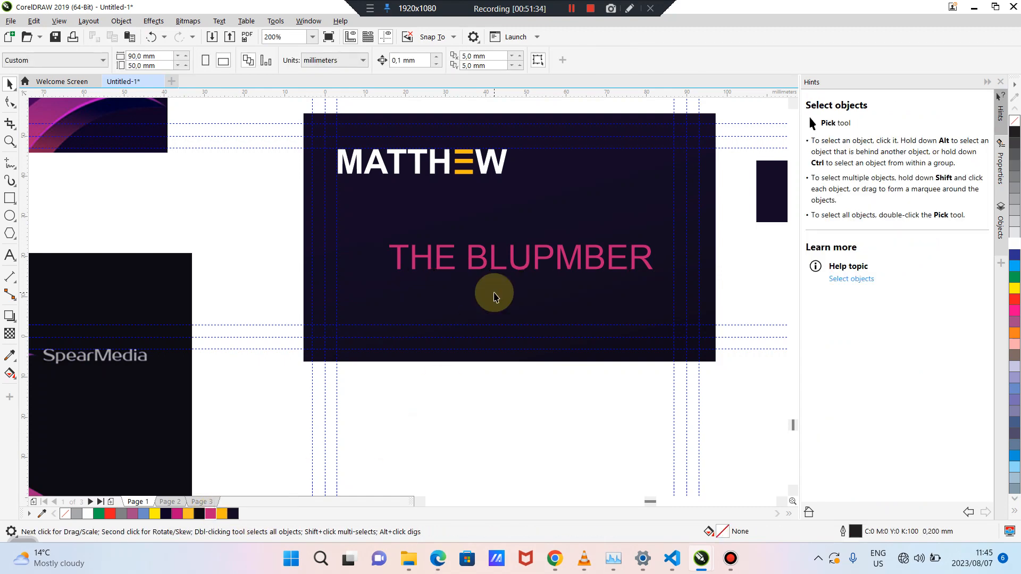
{"action": "left_click", "coordinate": [492, 266]}
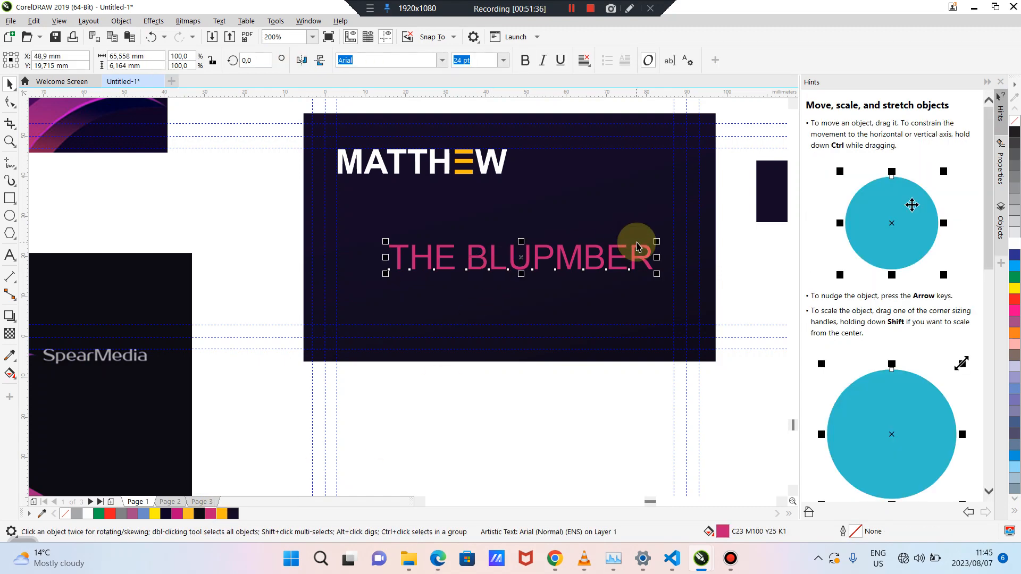
{"action": "left_click_drag", "start_coordinate": [657, 242], "coordinate": [627, 251]}
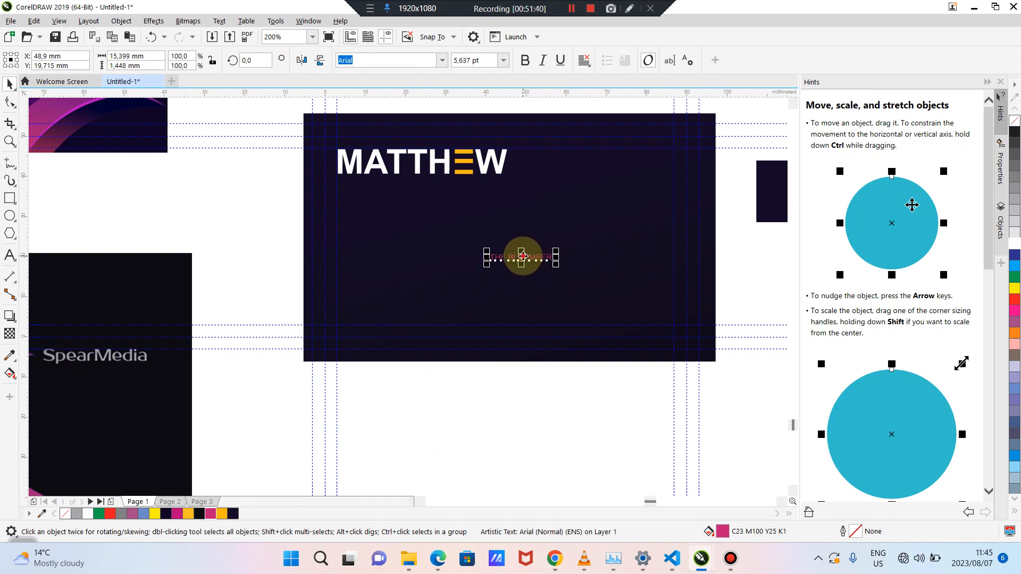
{"action": "left_click_drag", "start_coordinate": [522, 255], "coordinate": [368, 190]}
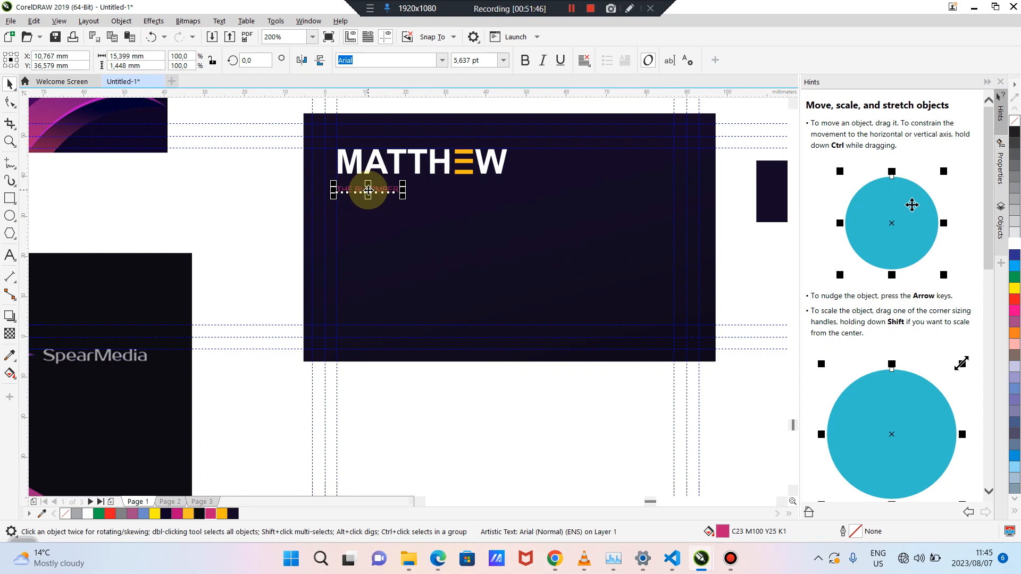
{"action": "left_click", "coordinate": [240, 200]}
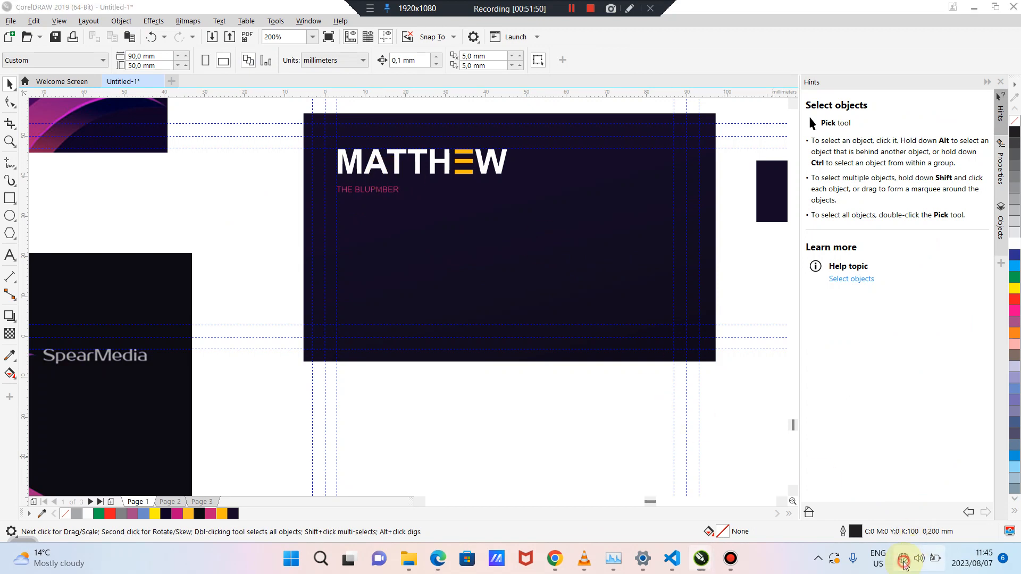
Start connecting to the top secured Wi-Fi network, then close the Wi-Fi panel
{"action": "left_click", "coordinate": [919, 559]}
{"action": "left_click", "coordinate": [839, 301]}
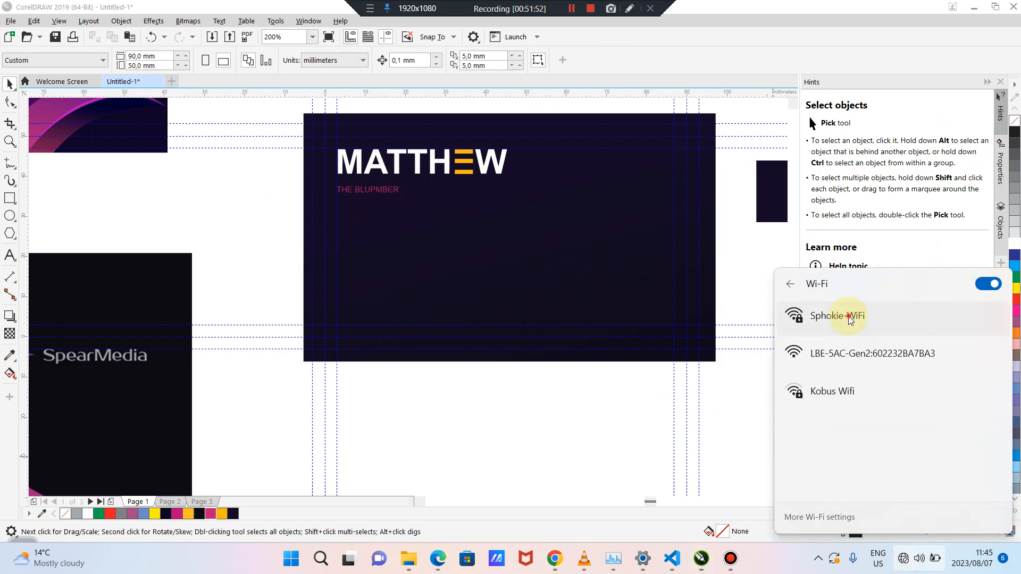
{"action": "left_click", "coordinate": [850, 317]}
{"action": "left_click", "coordinate": [927, 379]}
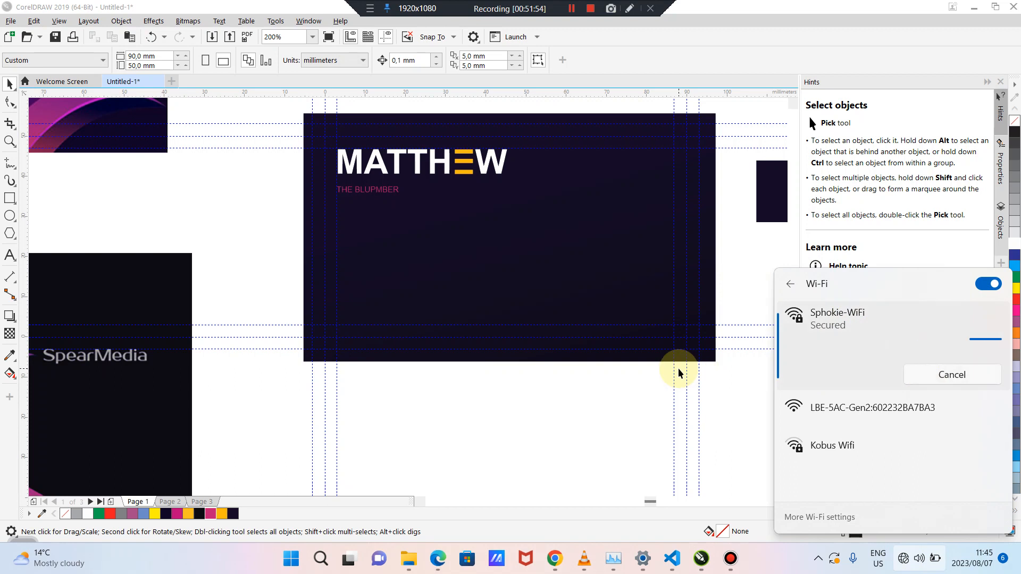
{"action": "left_click", "coordinate": [254, 208]}
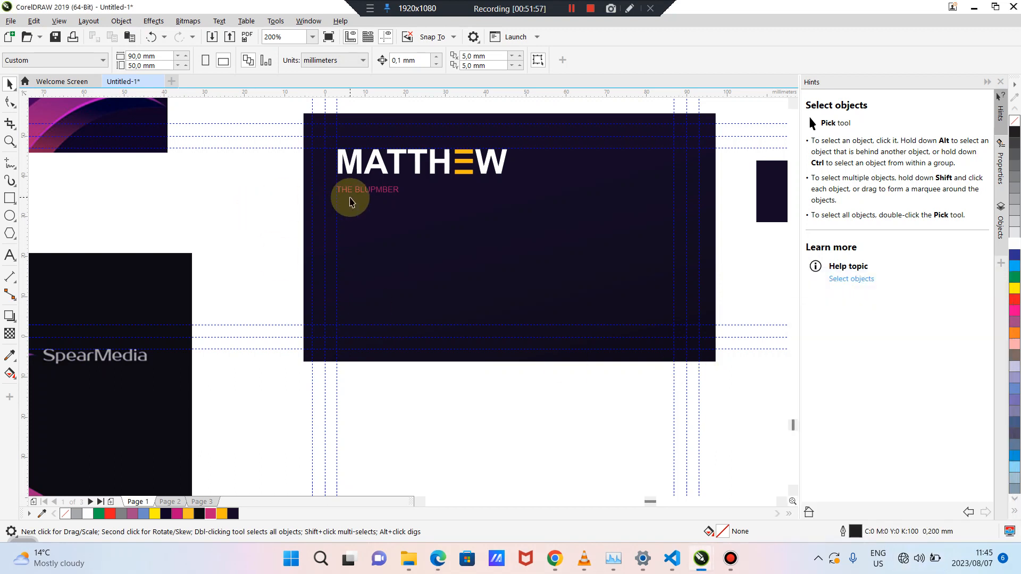
Fix the tagline typo so it reads THE PLUPMBER
{"action": "scroll", "coordinate": [349, 200], "scroll_direction": "up", "scroll_amount": 2}
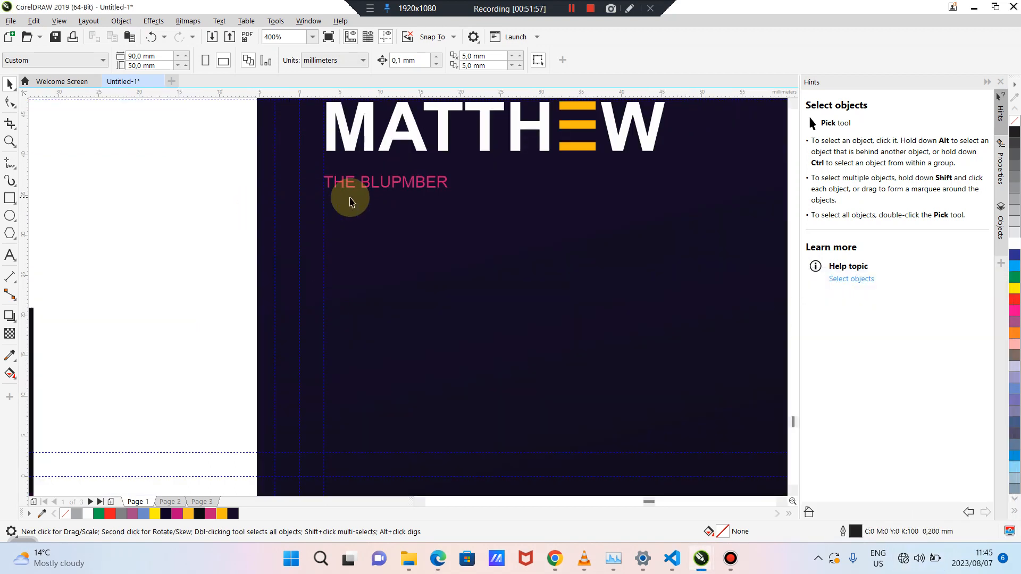
{"action": "left_click", "coordinate": [392, 190]}
{"action": "double_click", "coordinate": [398, 182]}
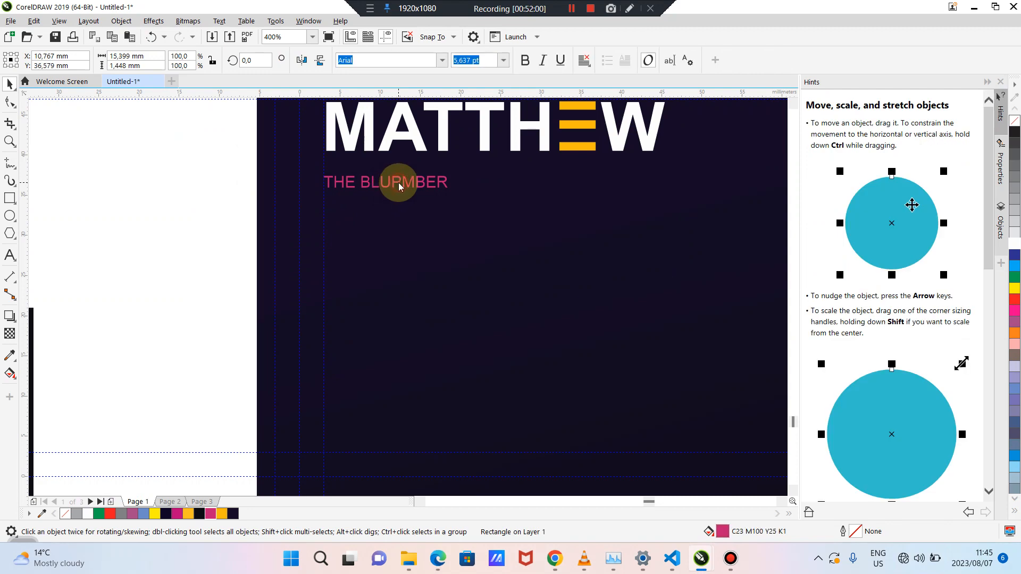
{"action": "left_click", "coordinate": [9, 83]}
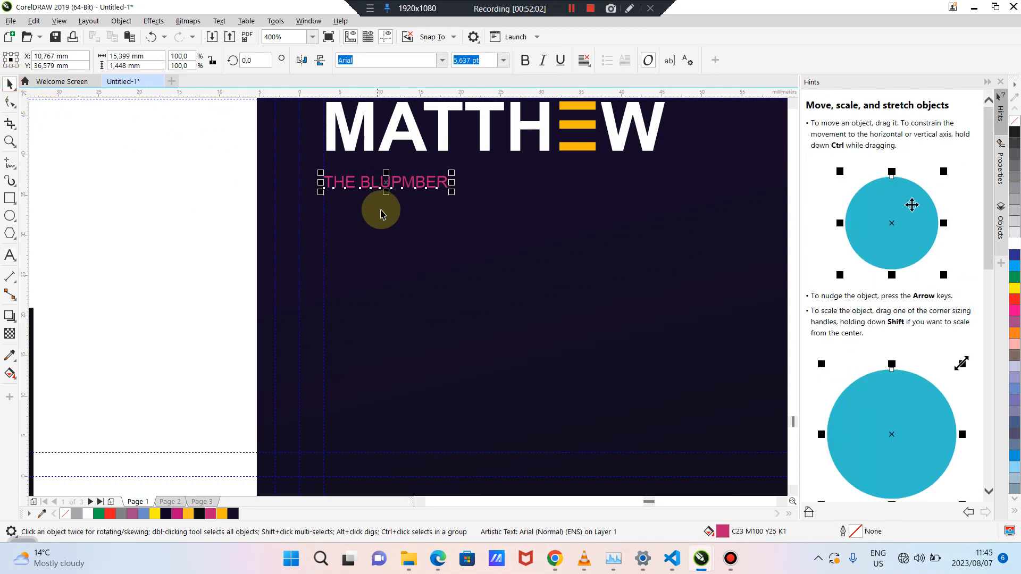
{"action": "double_click", "coordinate": [370, 183]}
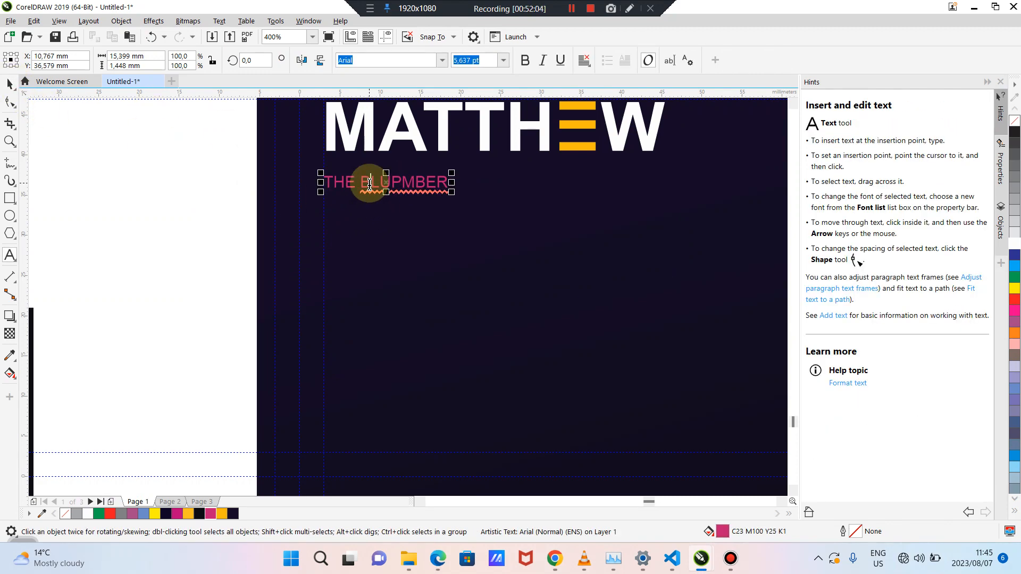
{"action": "key", "text": "BackSpace"}
{"action": "type", "text": "F"}
{"action": "key", "text": "BackSpace"}
{"action": "type", "text": "P"}
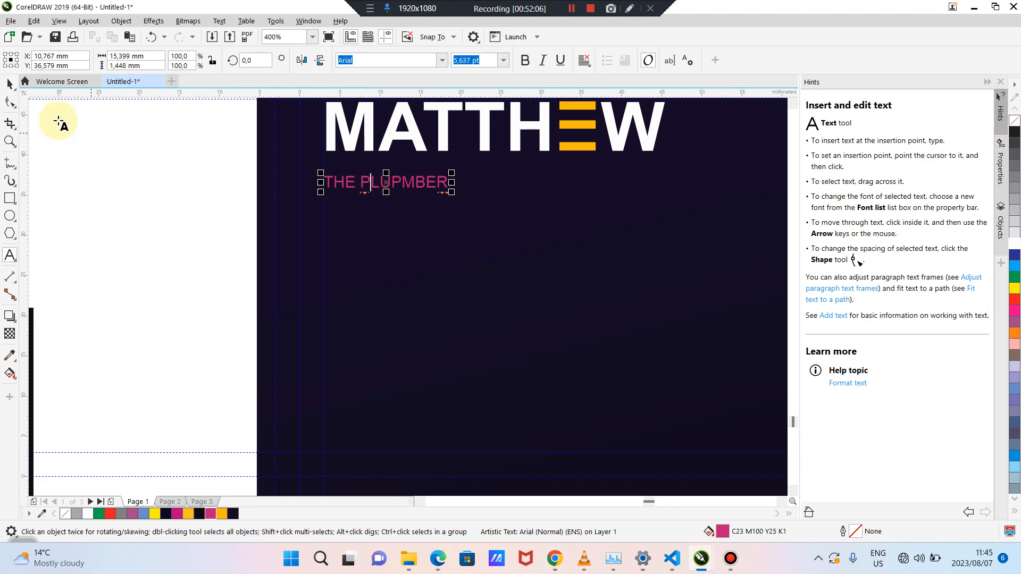
{"action": "left_click", "coordinate": [10, 83]}
Try widening the tagline's letter spacing with the Shape tool, then undo it
{"action": "left_click", "coordinate": [361, 182]}
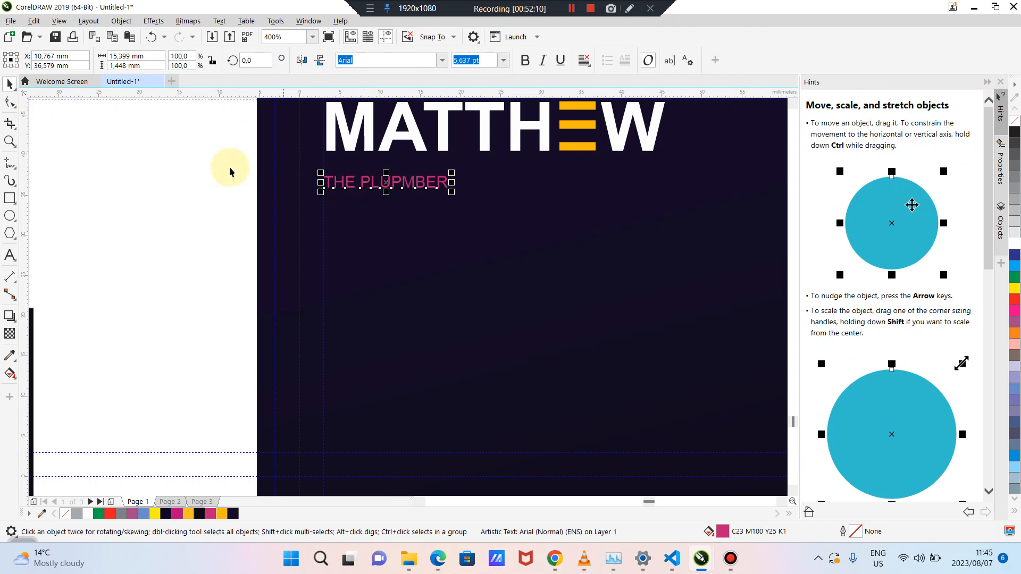
{"action": "left_click", "coordinate": [9, 101]}
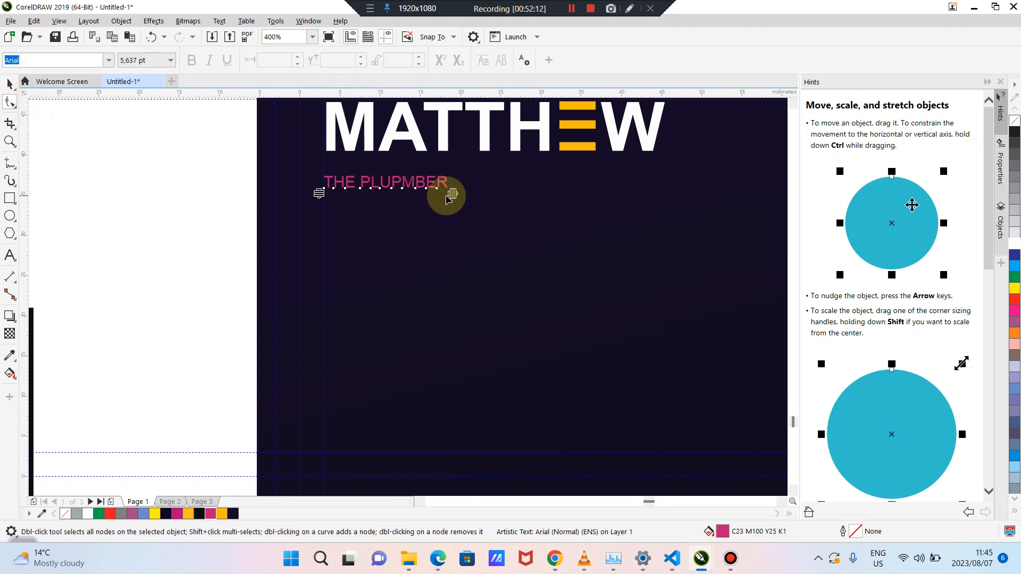
{"action": "left_click_drag", "start_coordinate": [454, 195], "coordinate": [649, 203]}
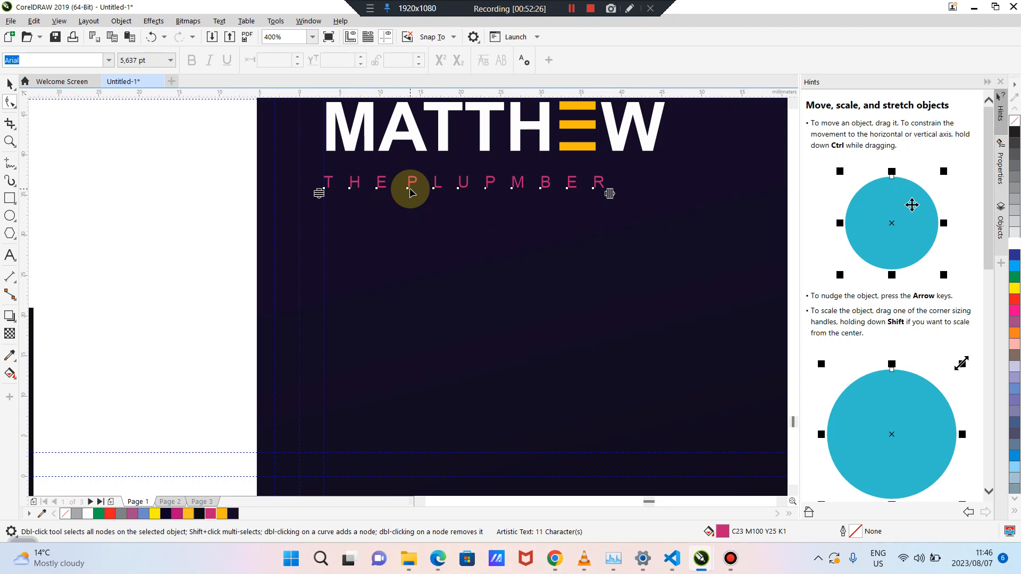
{"action": "key", "text": "ctrl+z"}
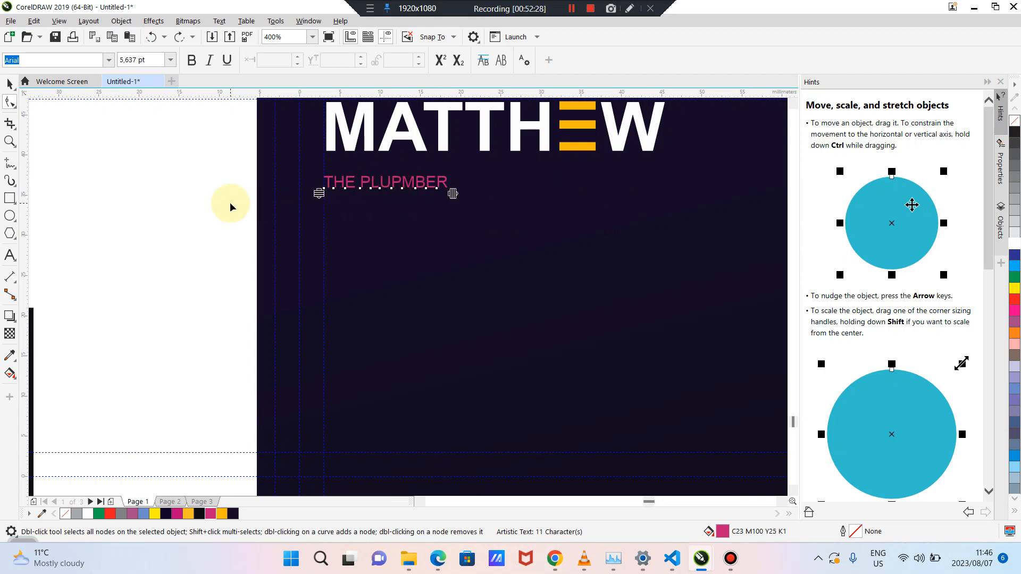
{"action": "key", "text": "space"}
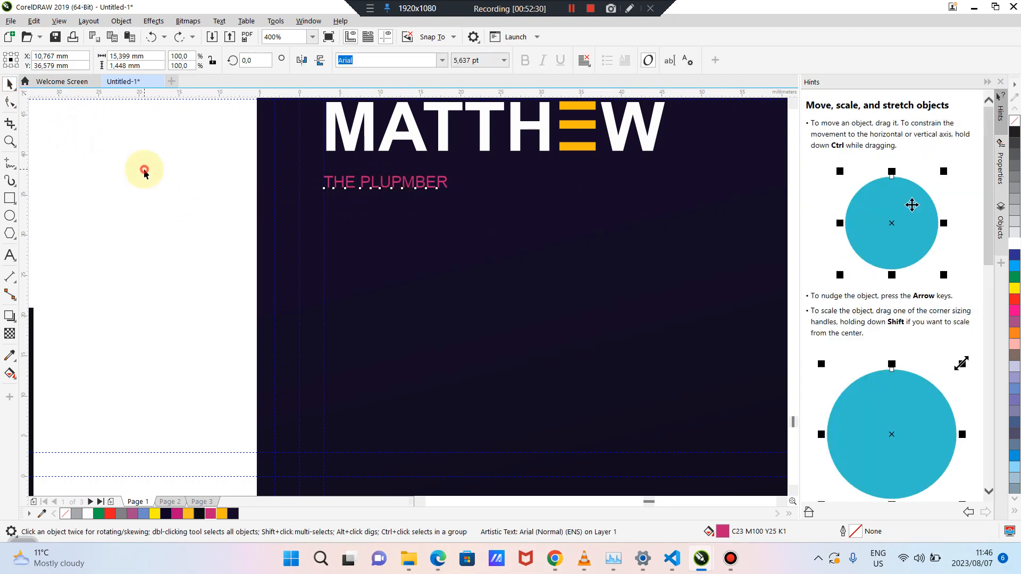
Delete the extra space before PLUPMBER in the tagline
{"action": "left_click", "coordinate": [141, 166]}
{"action": "double_click", "coordinate": [362, 182]}
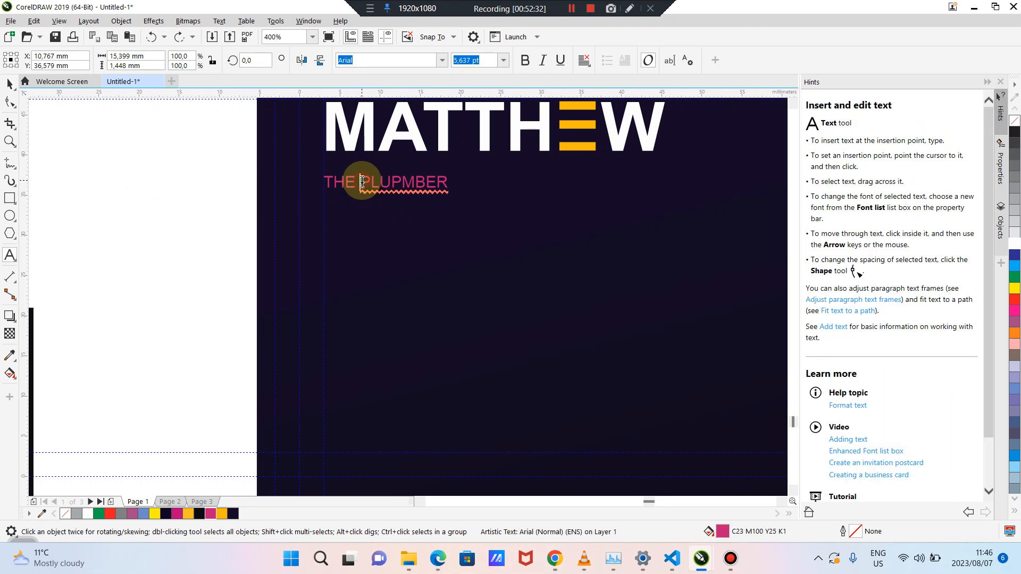
{"action": "key", "text": "BackSpace"}
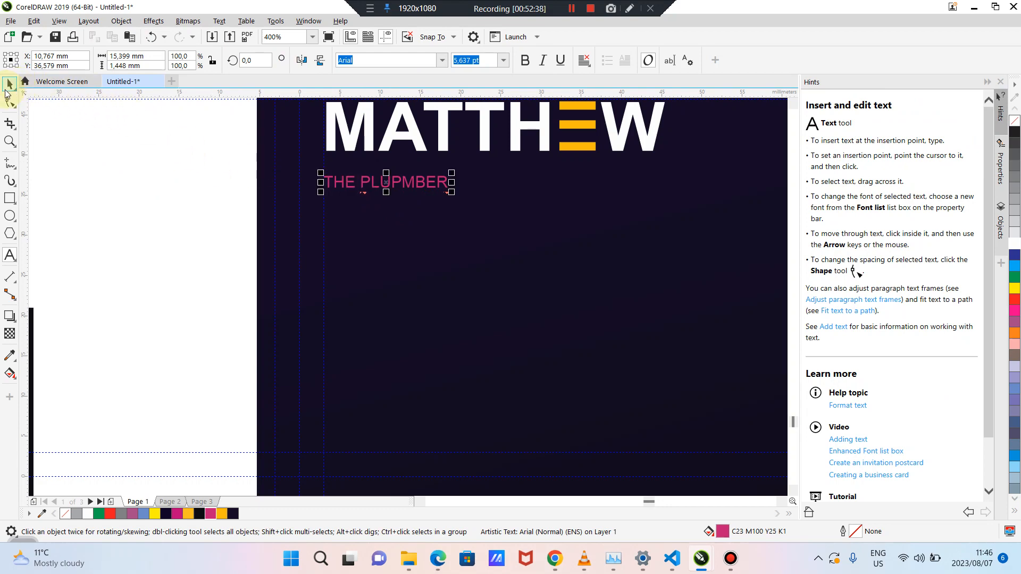
{"action": "left_click", "coordinate": [10, 85]}
{"action": "left_click", "coordinate": [89, 128]}
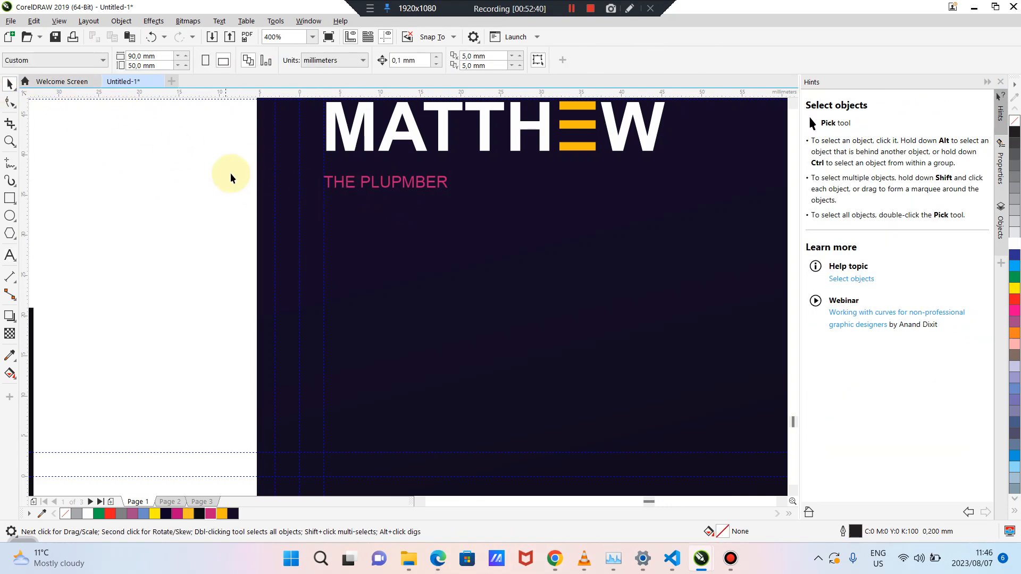
Spread the tagline's letters wide using the Shape tool's spacing handle
{"action": "left_click", "coordinate": [364, 186]}
{"action": "left_click", "coordinate": [10, 101]}
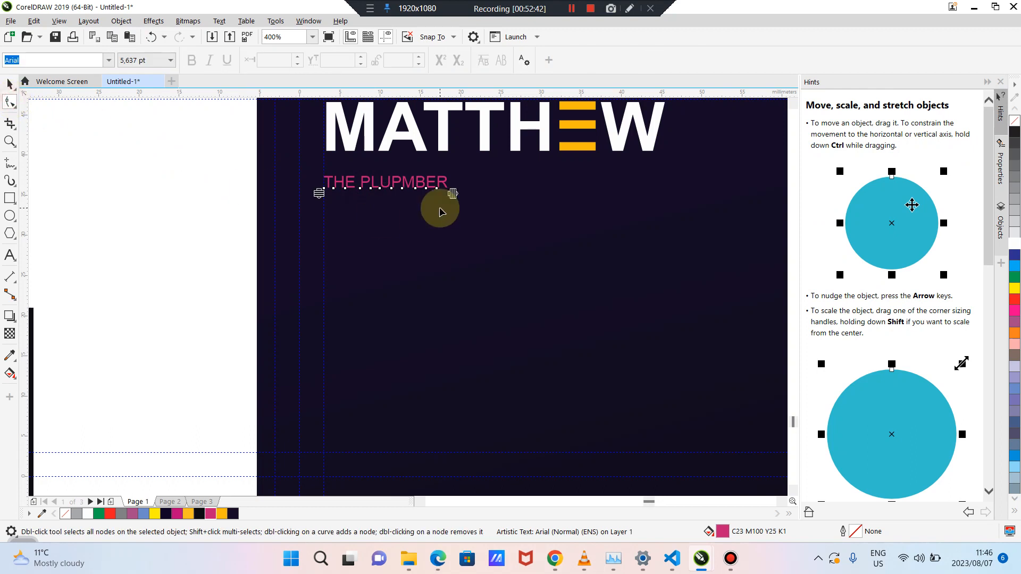
{"action": "left_click_drag", "start_coordinate": [453, 195], "coordinate": [658, 201]}
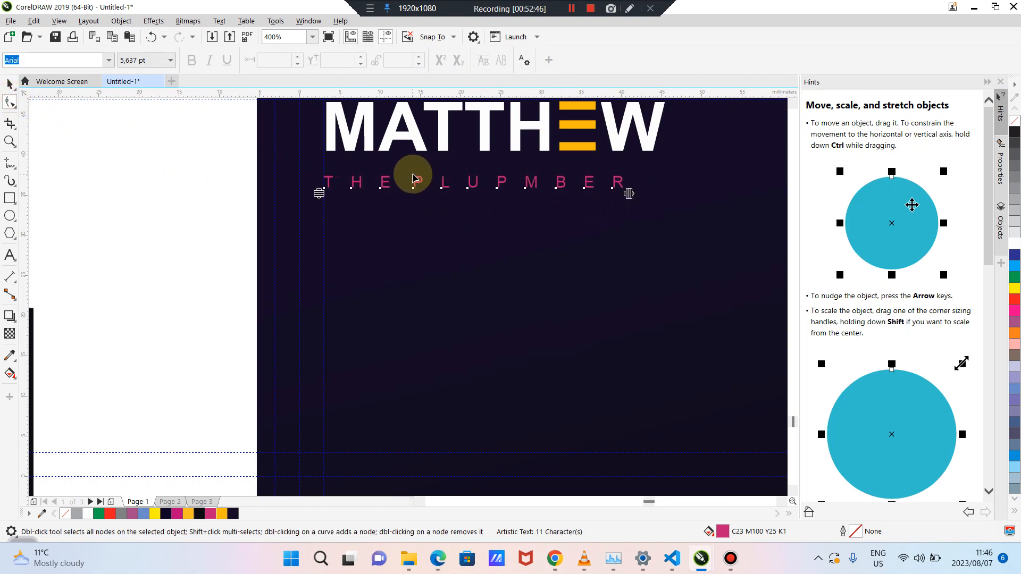
Briefly enter and exit tagline text editing, then close the document options
{"action": "left_click", "coordinate": [10, 84]}
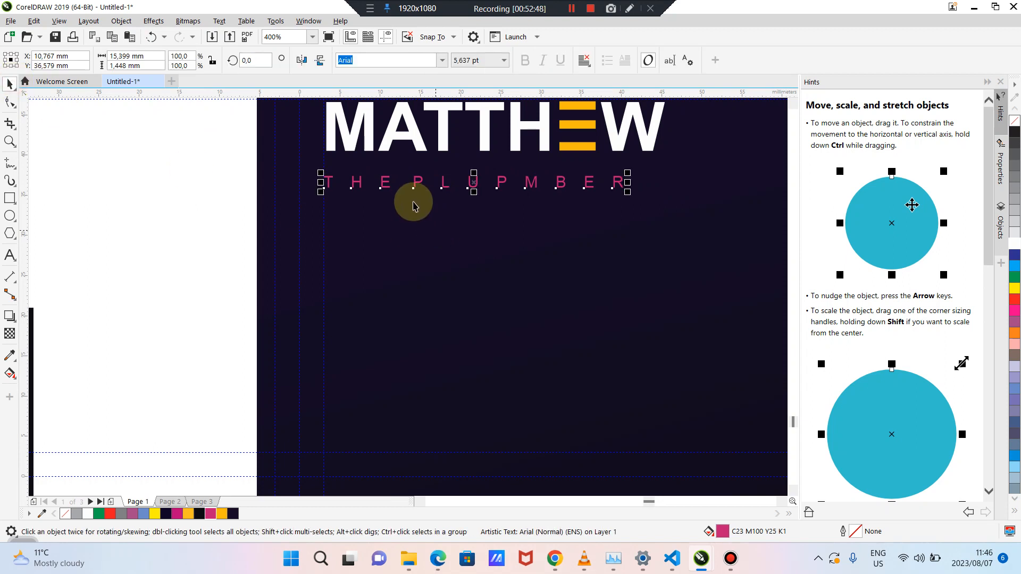
{"action": "double_click", "coordinate": [415, 184]}
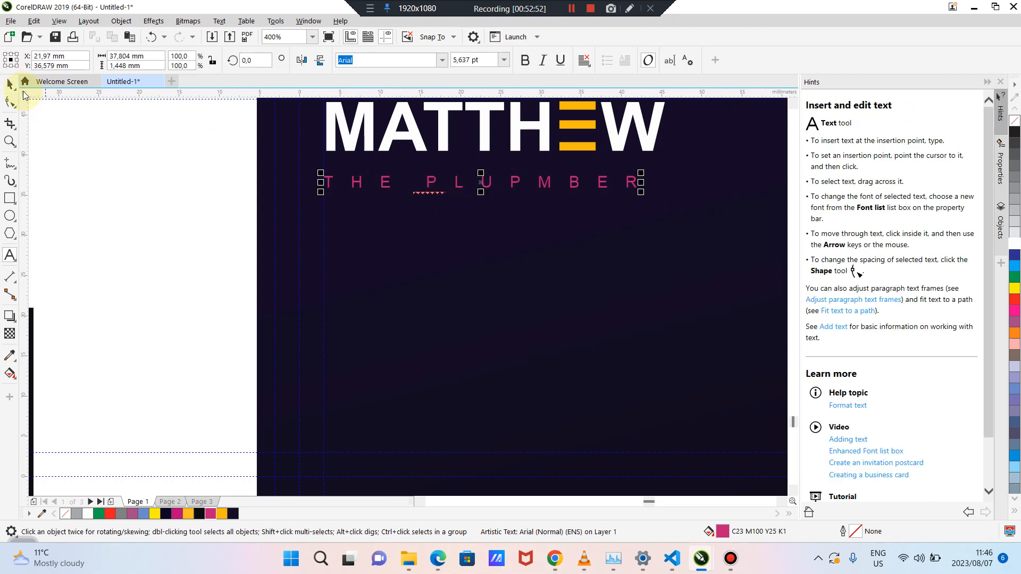
{"action": "left_click", "coordinate": [9, 84]}
{"action": "double_click", "coordinate": [133, 169]}
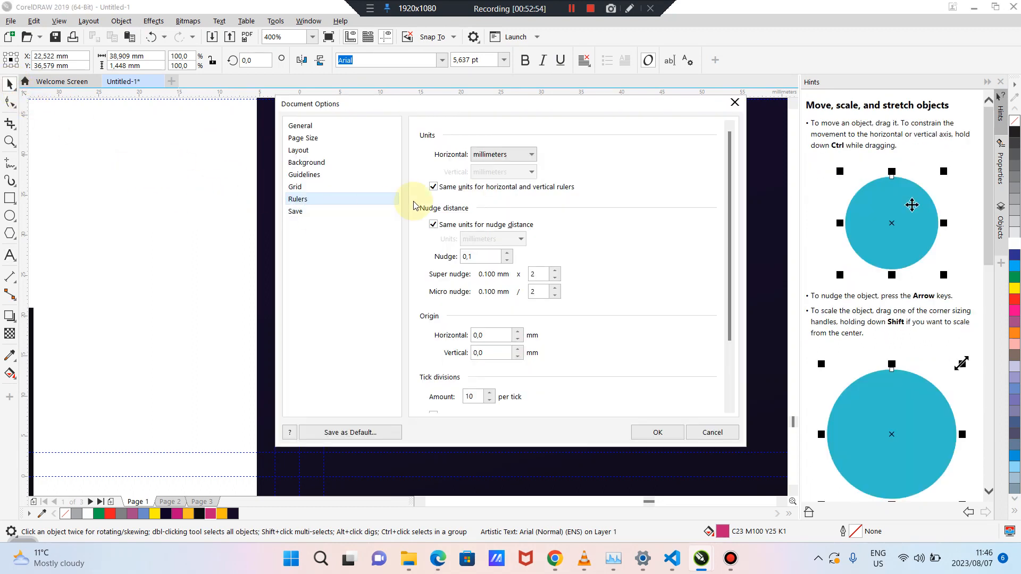
{"action": "left_click", "coordinate": [738, 104]}
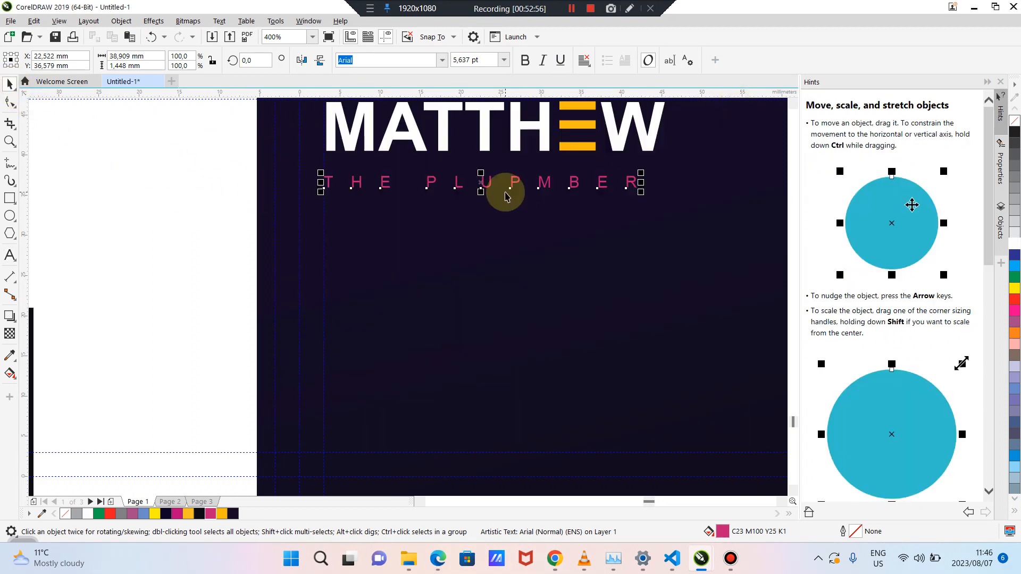
{"action": "left_click", "coordinate": [146, 220]}
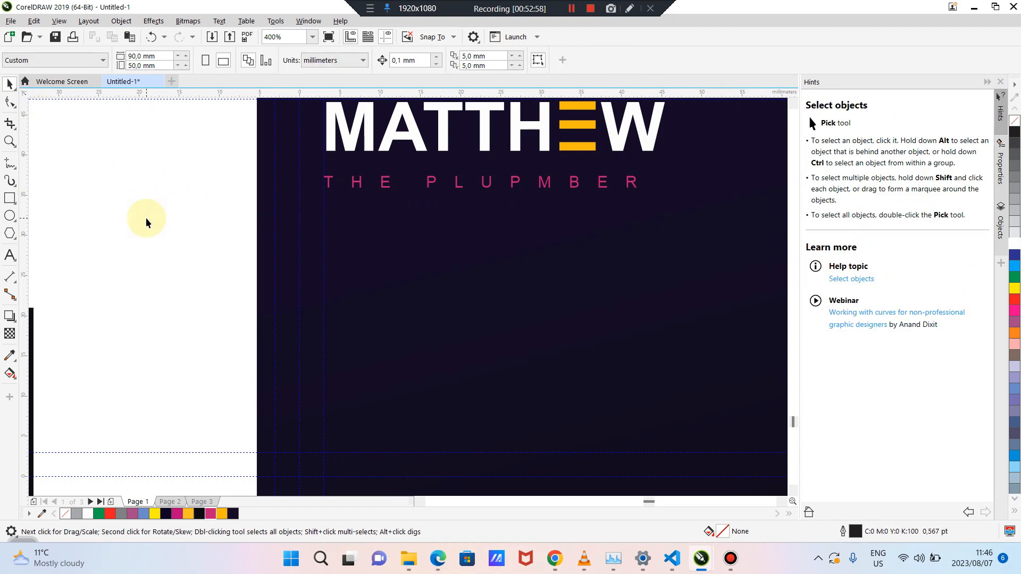
Rescale the tagline and move it so it spans just beneath MATTHEW
{"action": "left_click", "coordinate": [431, 184]}
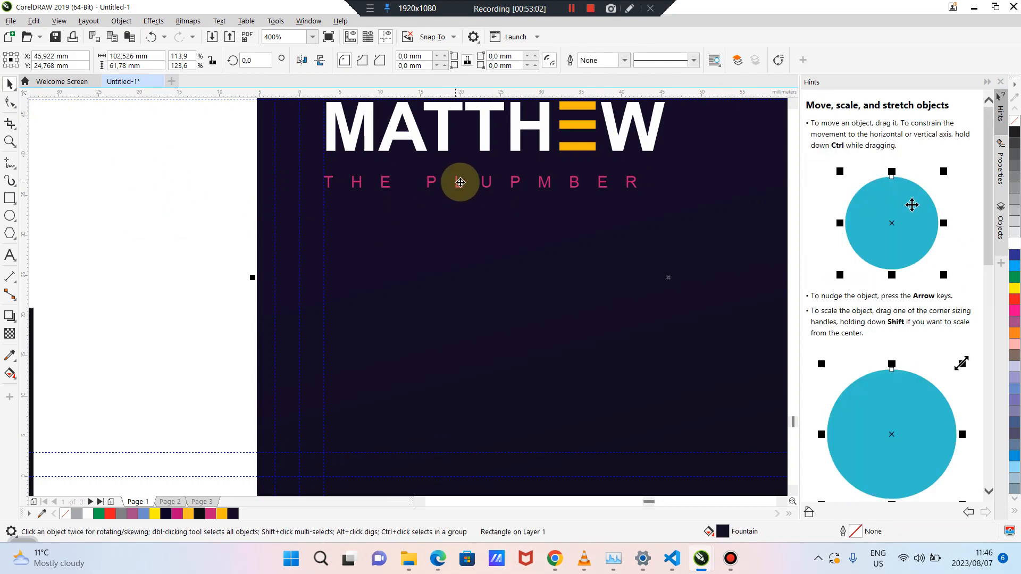
{"action": "left_click", "coordinate": [482, 182]}
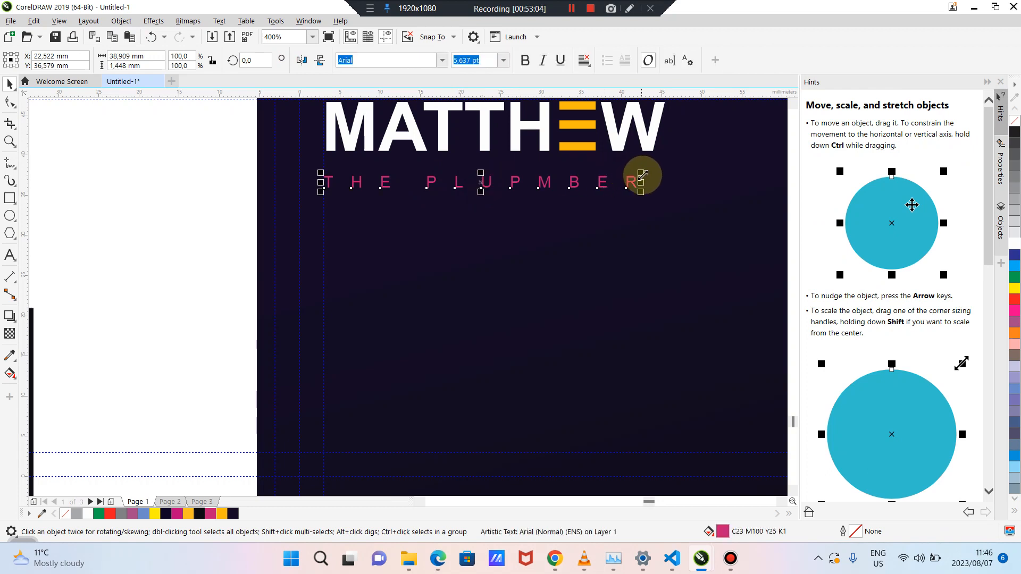
{"action": "left_click_drag", "start_coordinate": [644, 174], "coordinate": [633, 176]}
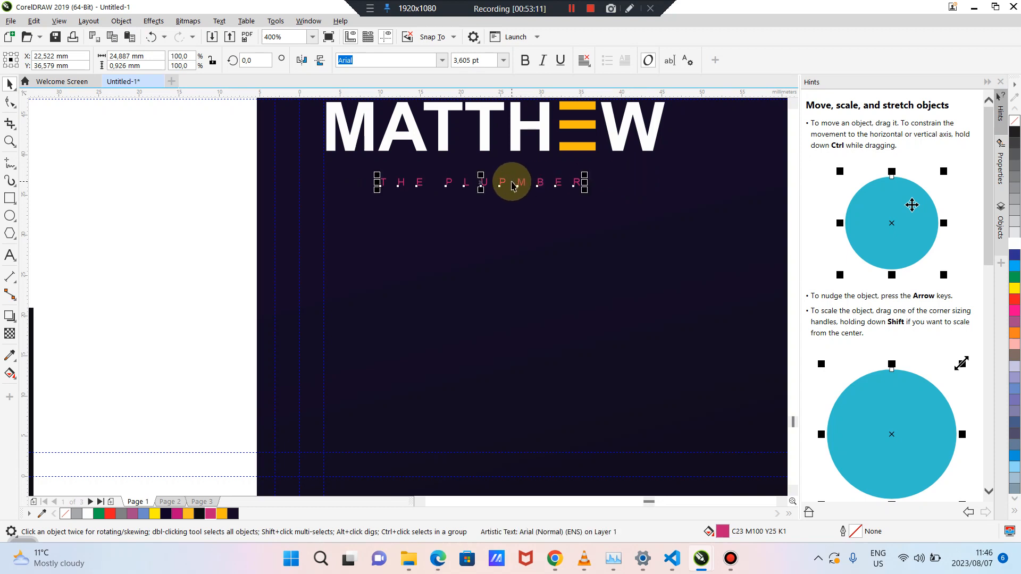
{"action": "left_click_drag", "start_coordinate": [503, 181], "coordinate": [495, 176]}
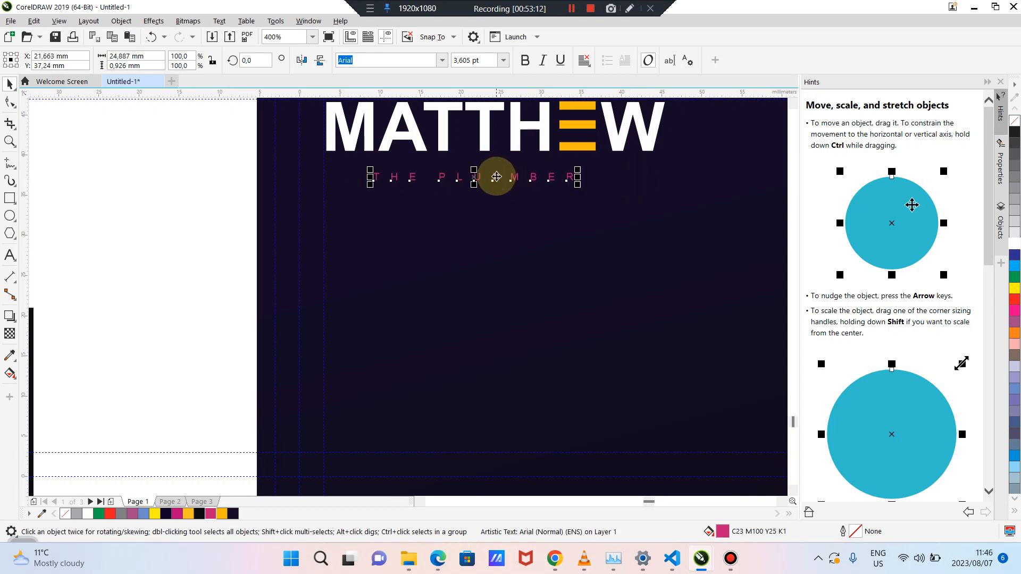
{"action": "left_click_drag", "start_coordinate": [580, 168], "coordinate": [608, 148]}
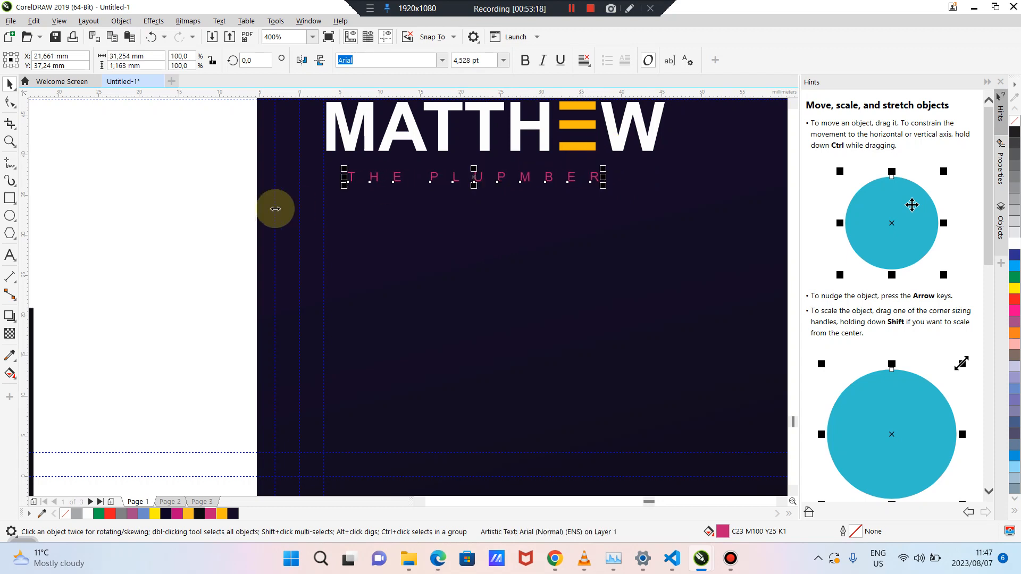
{"action": "left_click", "coordinate": [240, 213]}
{"action": "scroll", "coordinate": [355, 284], "scroll_direction": "down", "scroll_amount": 1}
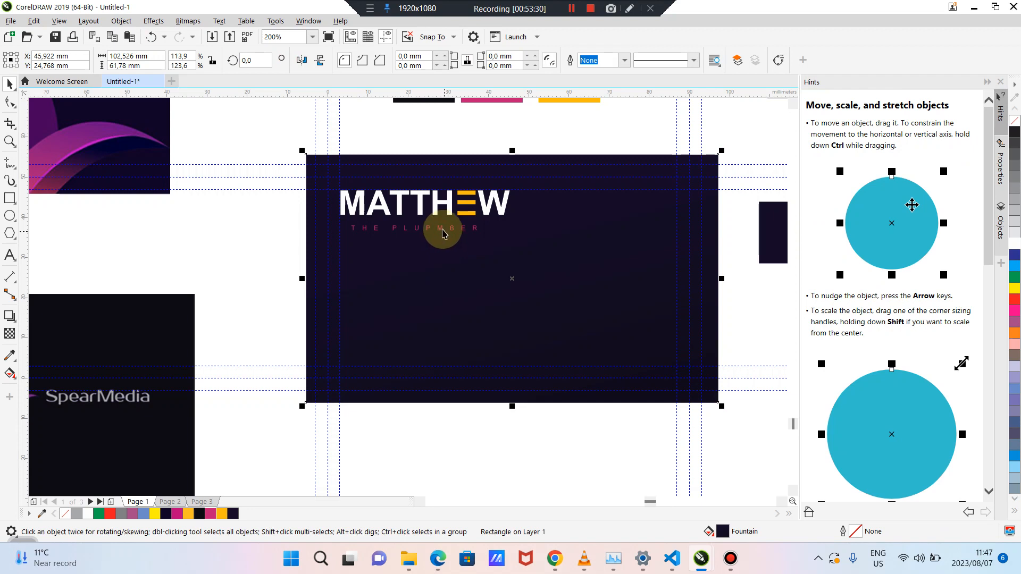
Fill the THE PLUPMBER tagline yellow-orange from the palette
{"action": "left_click", "coordinate": [443, 230]}
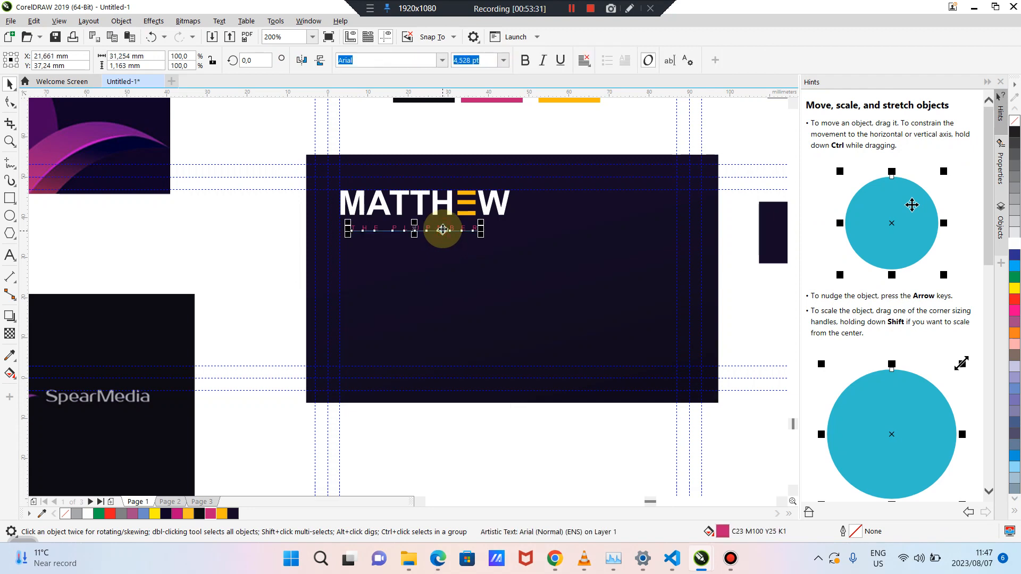
{"action": "left_click", "coordinate": [222, 514]}
{"action": "left_click", "coordinate": [253, 262]}
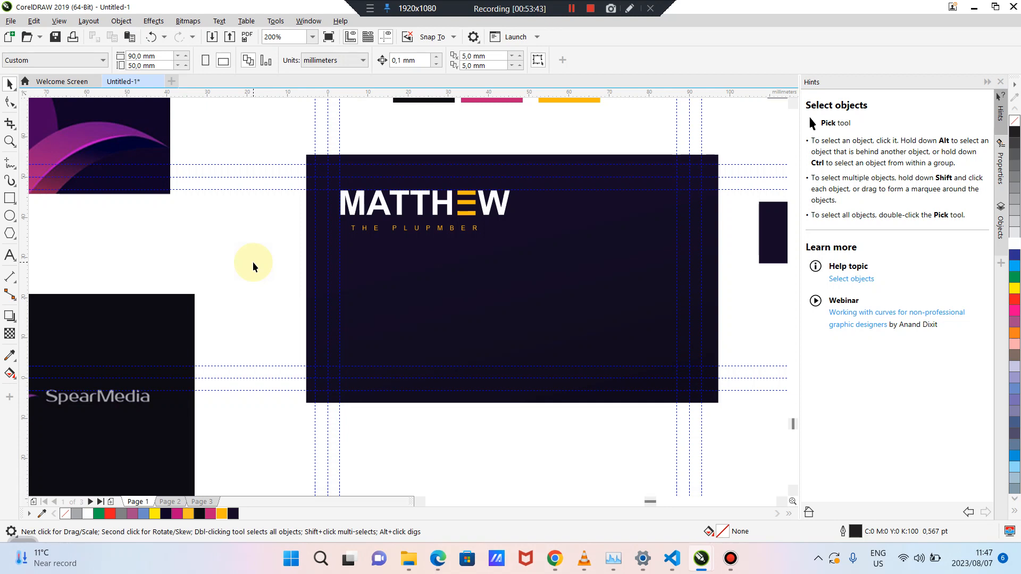
Reselect the tagline and the card's background rectangle to check them
{"action": "left_click", "coordinate": [445, 232]}
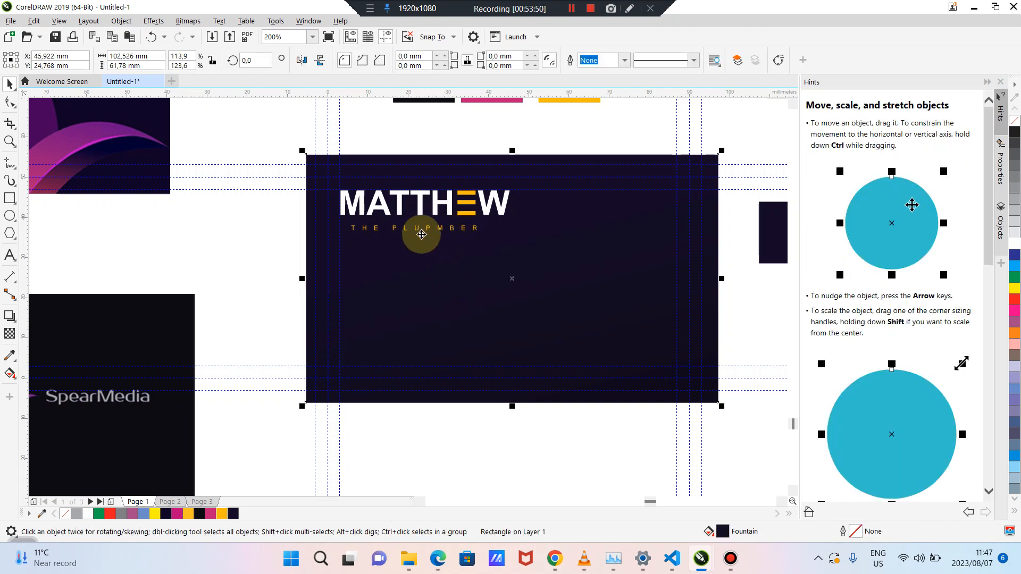
{"action": "left_click", "coordinate": [255, 228]}
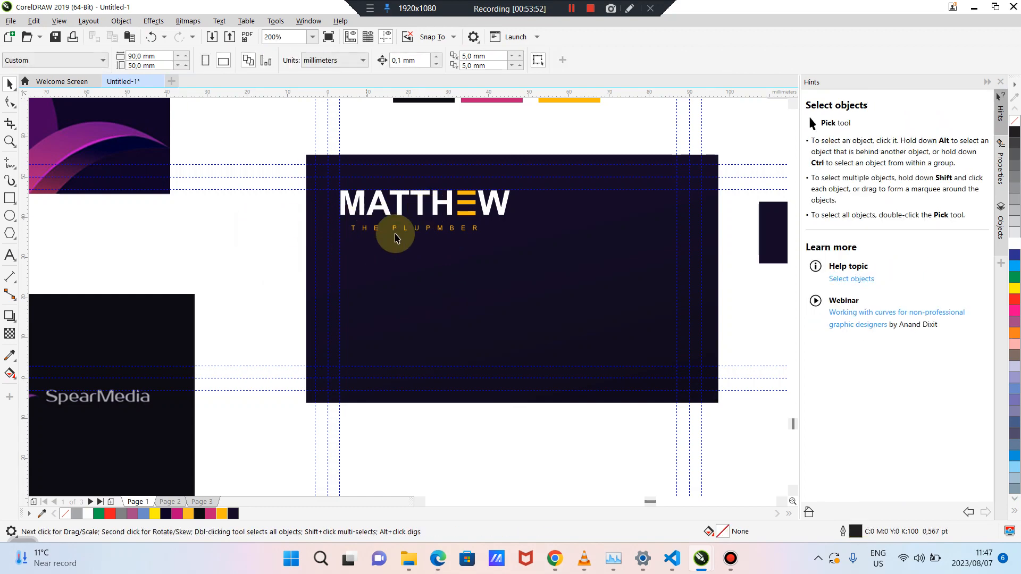
{"action": "left_click", "coordinate": [427, 229]}
{"action": "scroll", "coordinate": [427, 230], "scroll_direction": "up", "scroll_amount": 1}
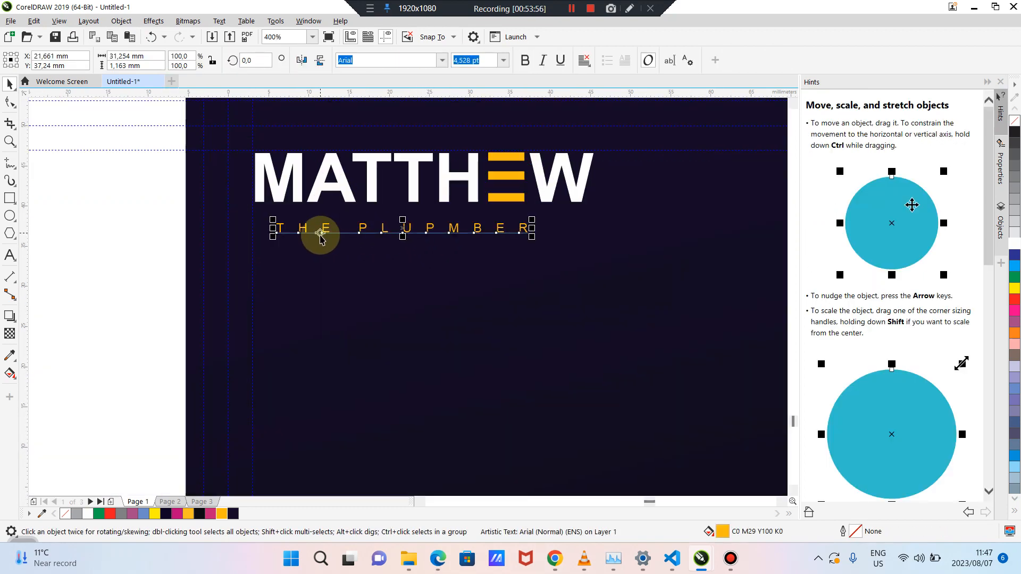
{"action": "left_click", "coordinate": [291, 230]}
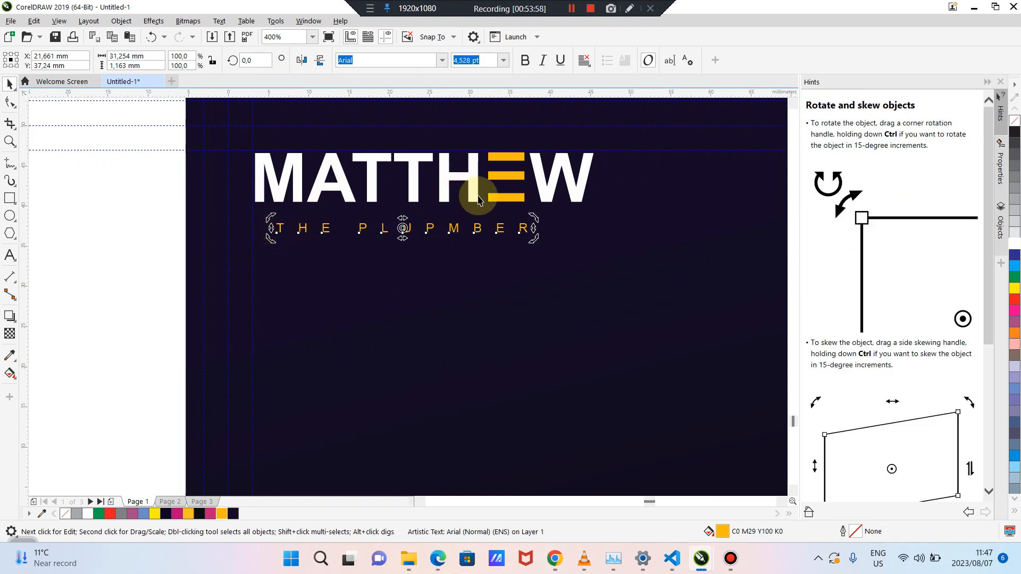
{"action": "left_click", "coordinate": [468, 230]}
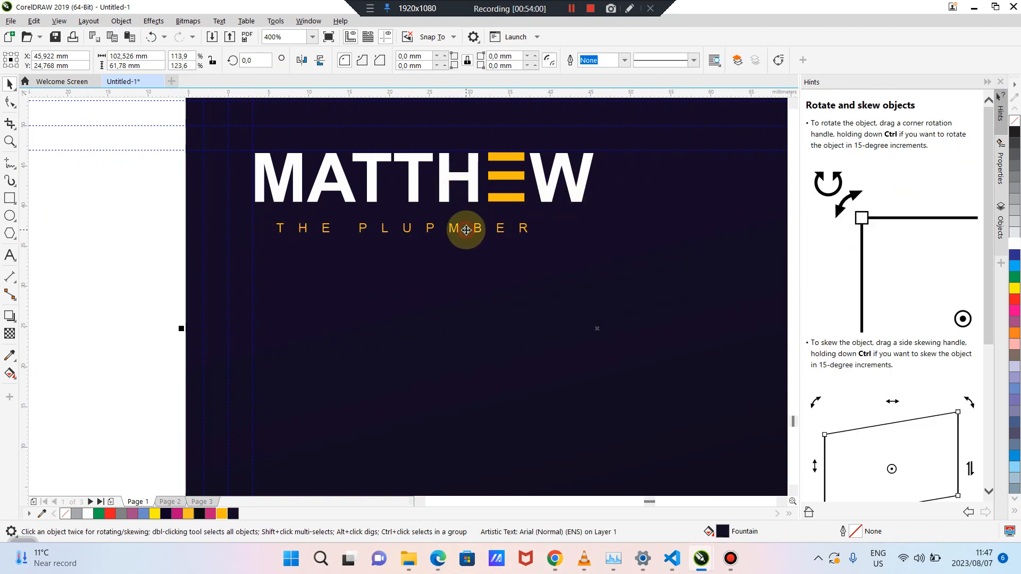
Group the MATTHEW letters with the yellow E bars
{"action": "left_click", "coordinate": [446, 177]}
{"action": "left_click_drag", "start_coordinate": [447, 177], "coordinate": [462, 193]}
{"action": "key", "text": "ctrl+z"}
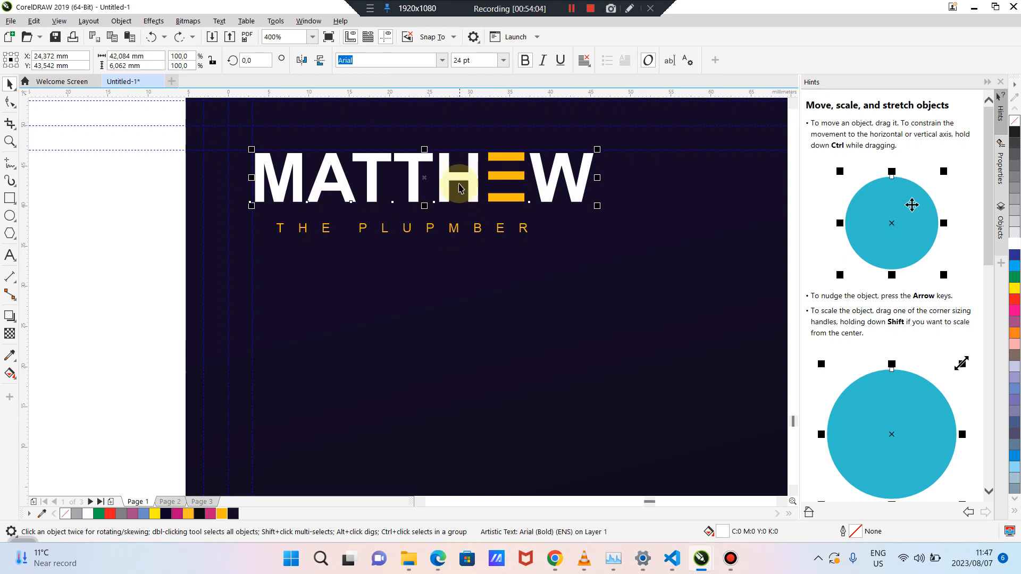
{"action": "left_click", "coordinate": [512, 180], "text": "shift"}
{"action": "right_click", "coordinate": [512, 179]}
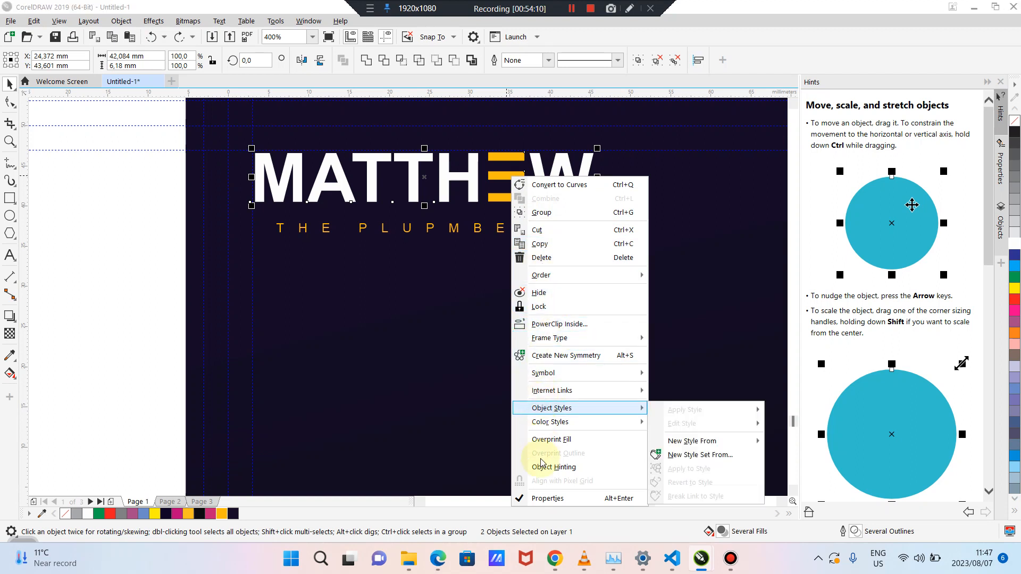
{"action": "mouse_move", "coordinate": [553, 369]}
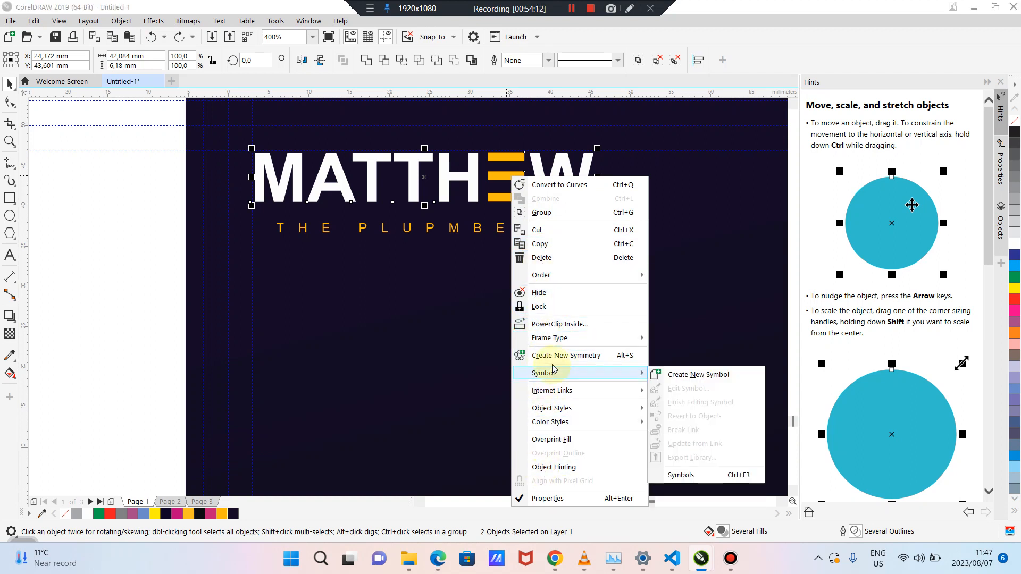
{"action": "left_click", "coordinate": [546, 219]}
Centre the tagline horizontally under the MATTHEW group
{"action": "left_click", "coordinate": [499, 227]}
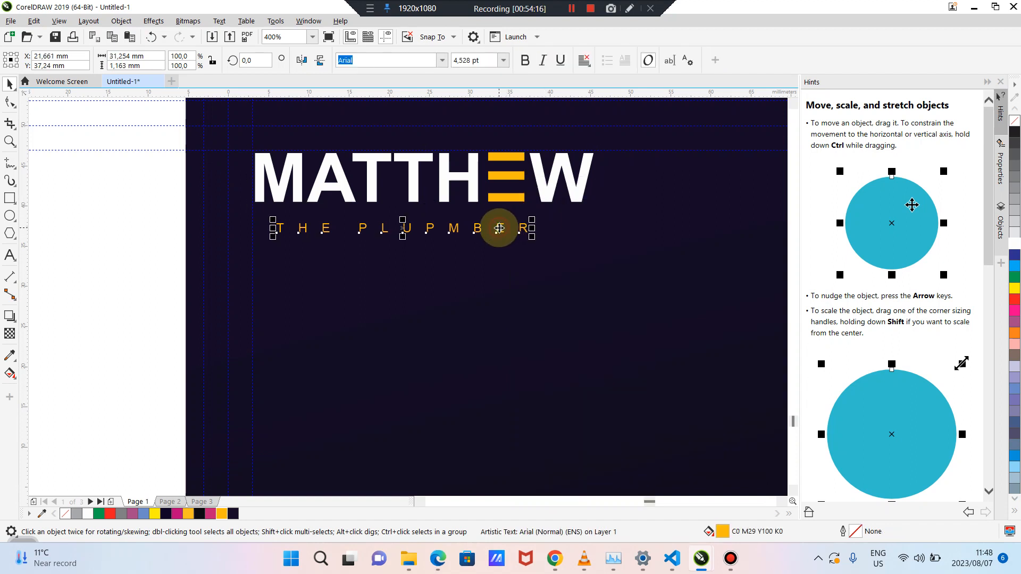
{"action": "left_click", "coordinate": [492, 194], "text": "shift"}
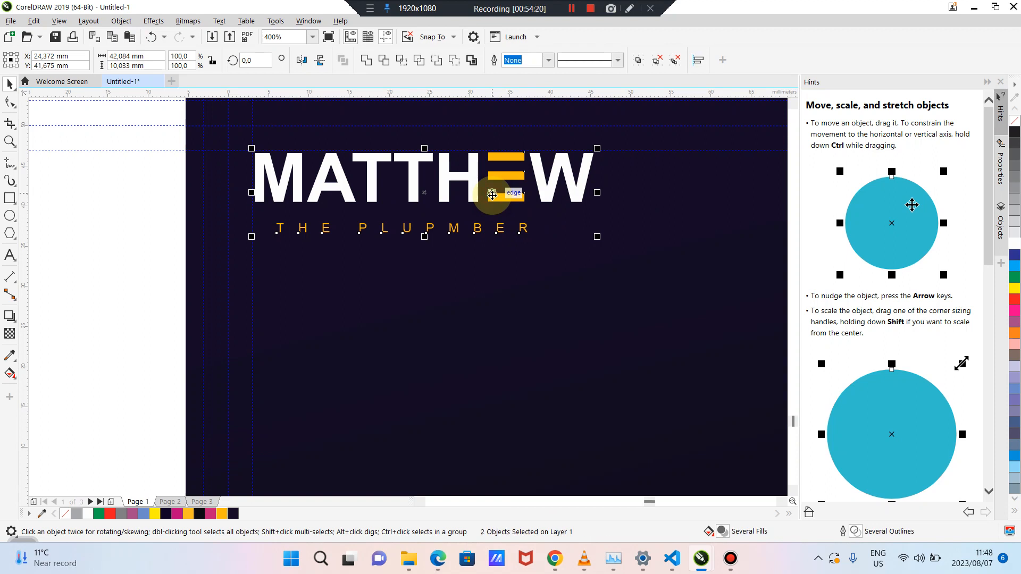
{"action": "key", "text": "e"}
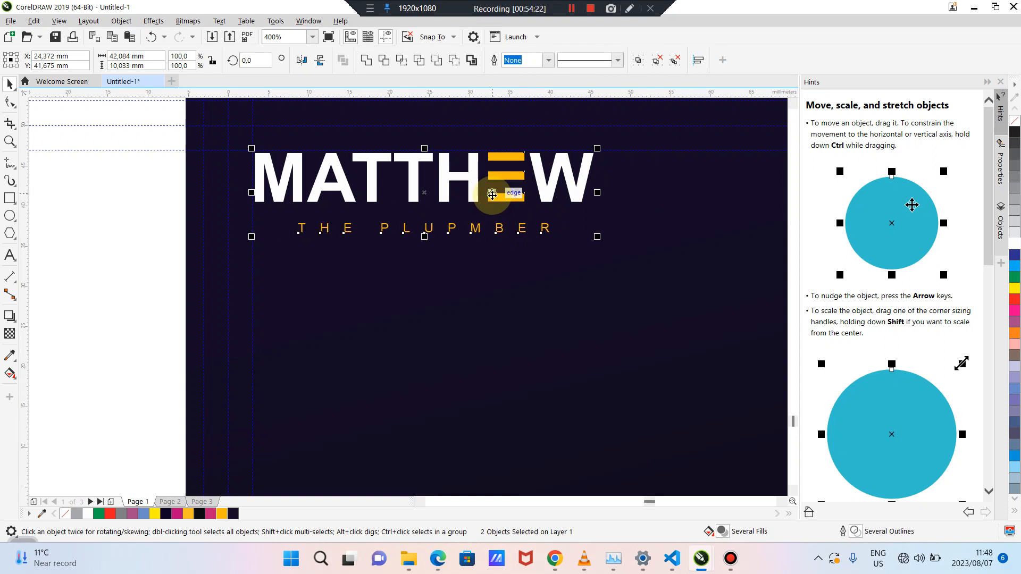
Group the MATTHEW wordmark and tagline into one object
{"action": "key", "text": "ctrl+g"}
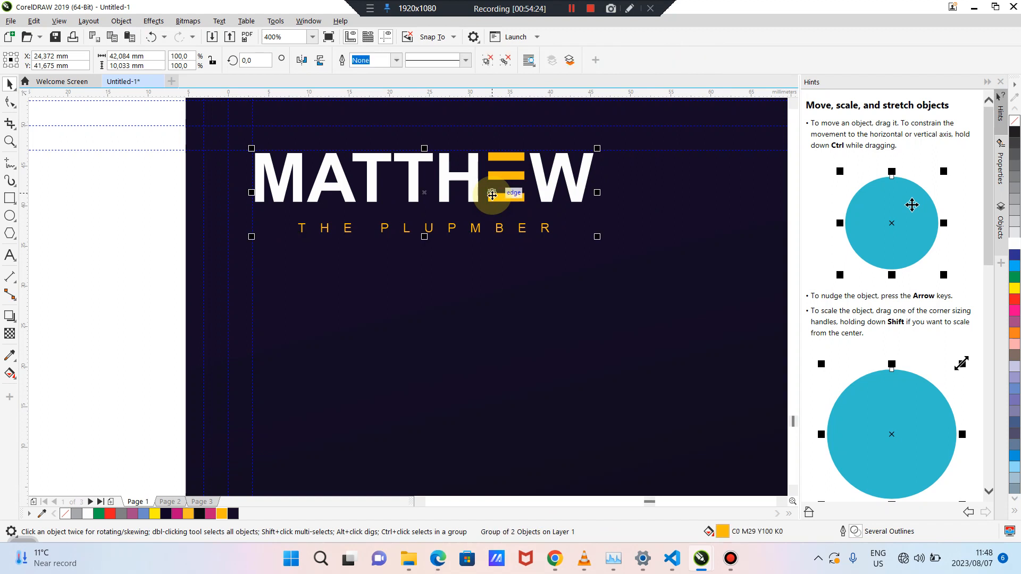
{"action": "left_click", "coordinate": [142, 212]}
{"action": "scroll", "coordinate": [341, 223], "scroll_direction": "down", "scroll_amount": 2}
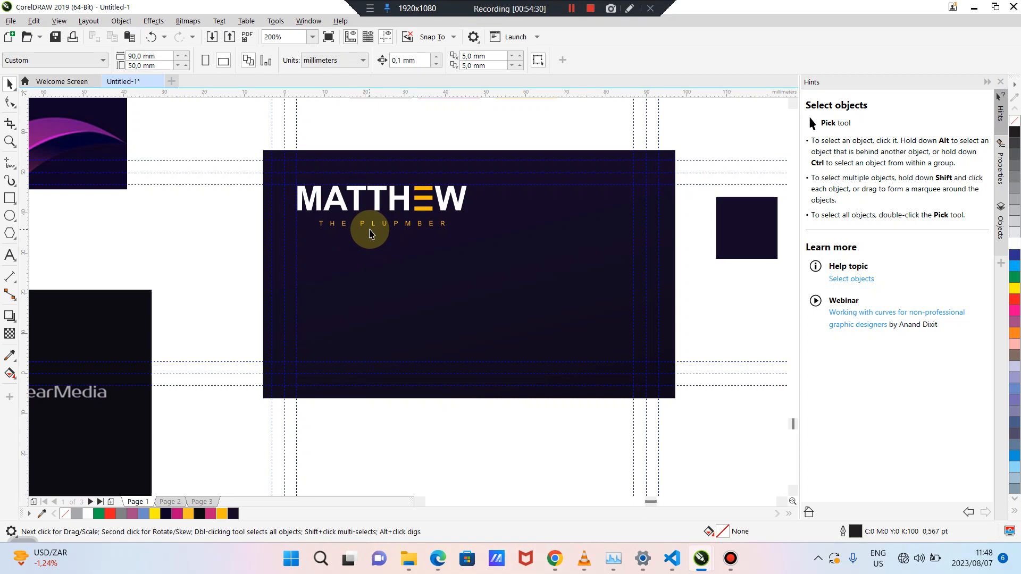
Centre the logo group on the card, undoing a trial move
{"action": "left_click", "coordinate": [379, 200]}
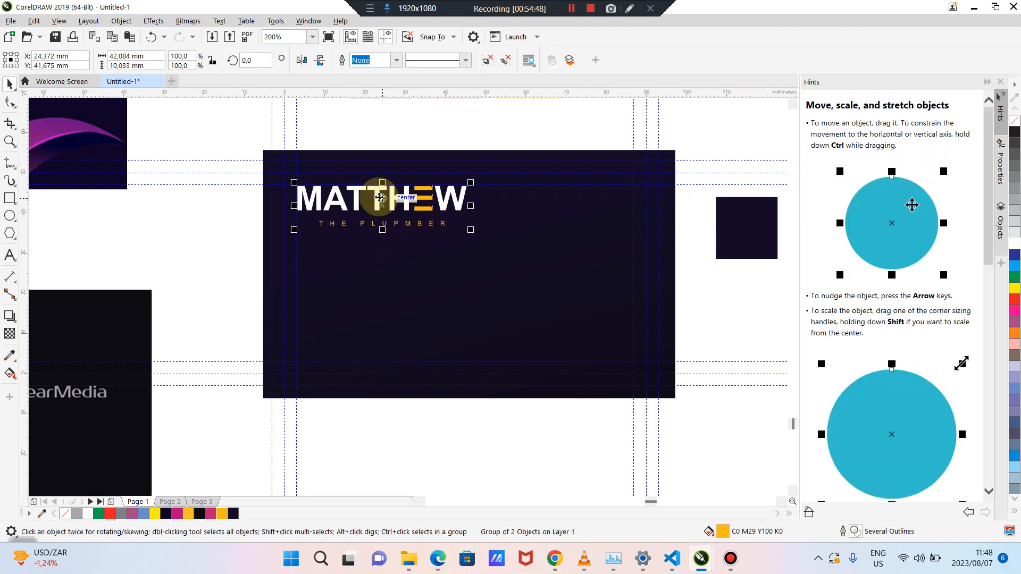
{"action": "key", "text": "p"}
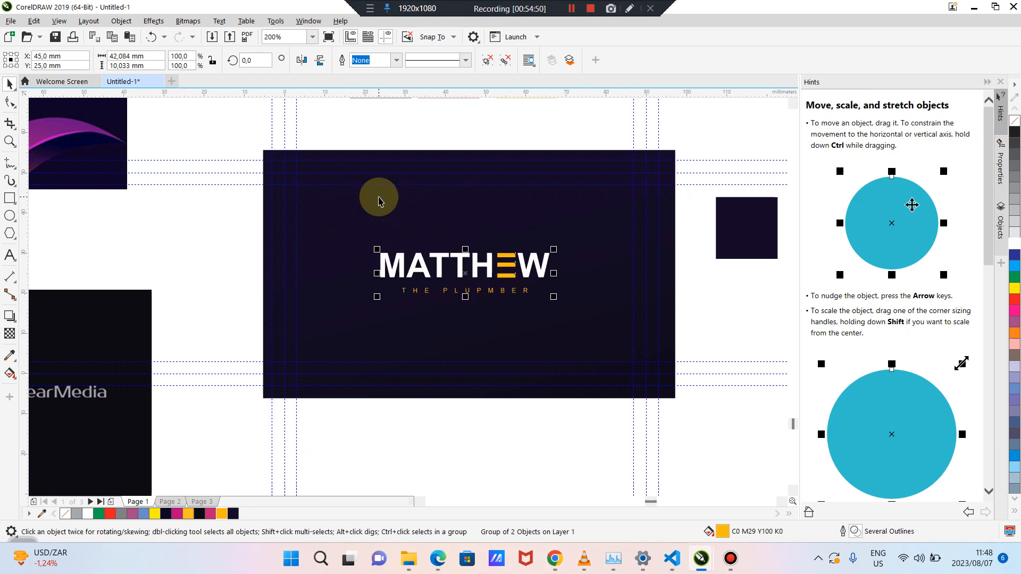
{"action": "left_click", "coordinate": [225, 231]}
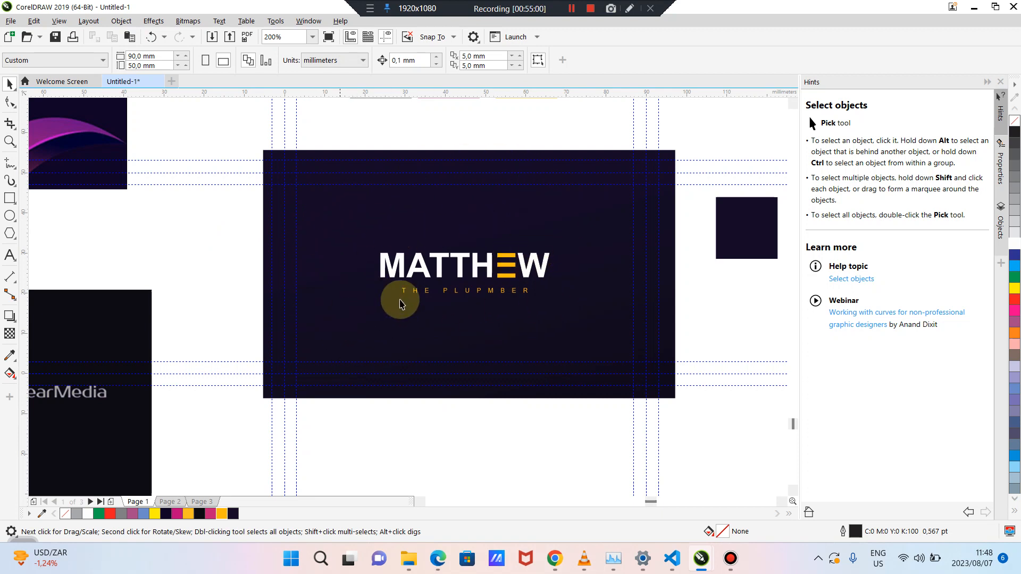
{"action": "left_click_drag", "start_coordinate": [444, 267], "coordinate": [356, 201]}
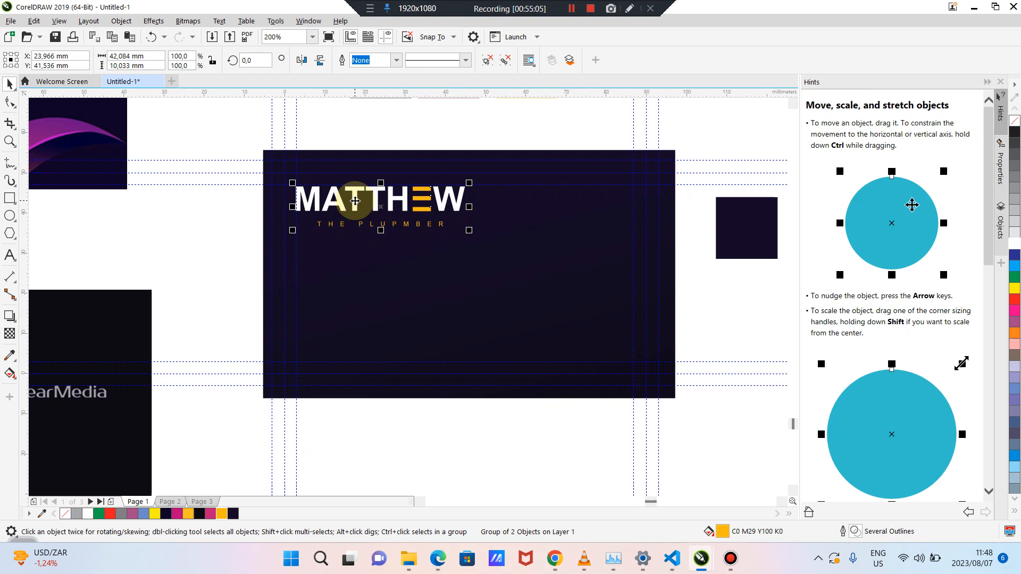
{"action": "key", "text": "ctrl+z"}
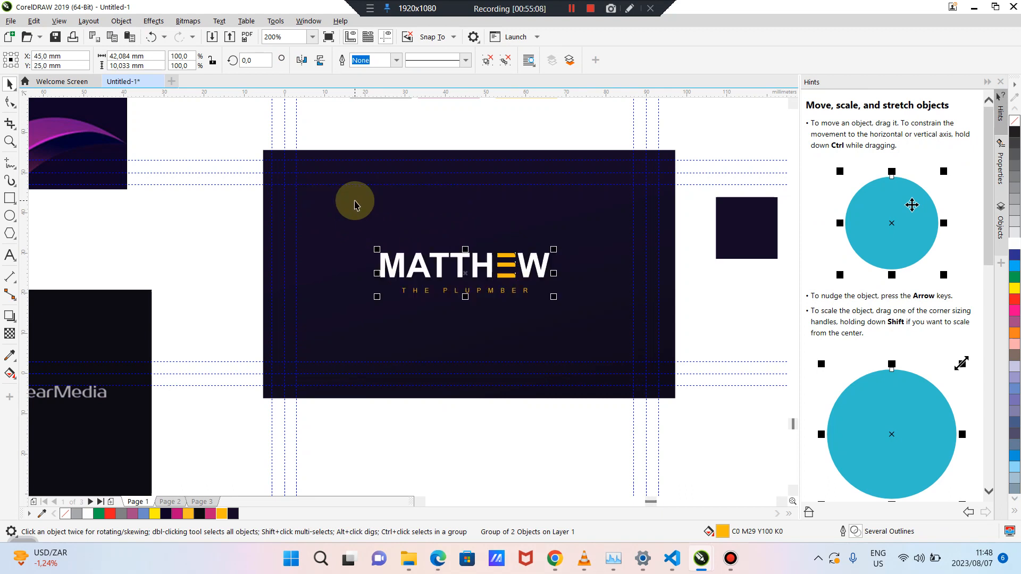
{"action": "left_click", "coordinate": [219, 240]}
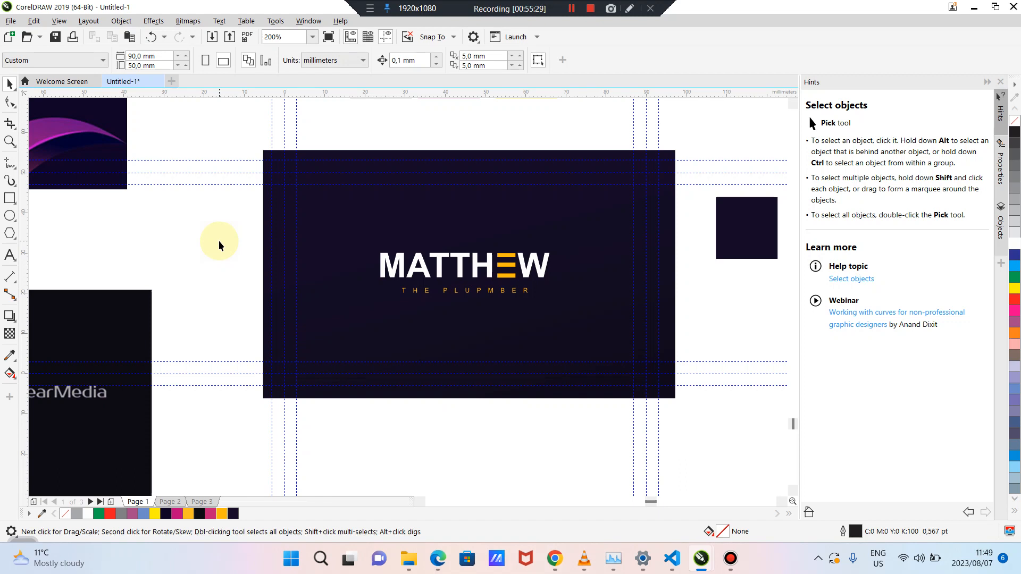
{"action": "left_click", "coordinate": [414, 273]}
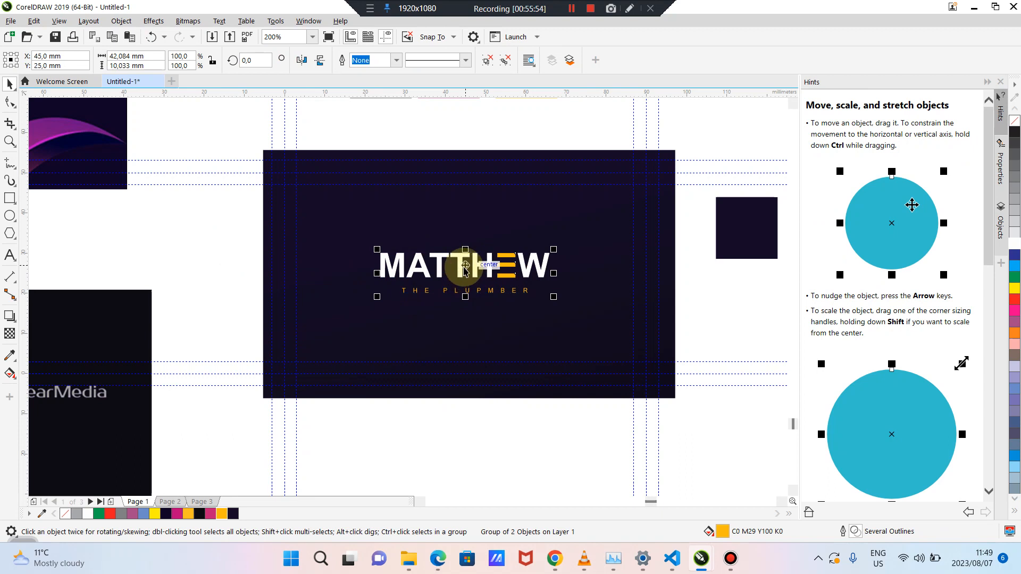
{"action": "left_click_drag", "start_coordinate": [465, 270], "coordinate": [473, 209]}
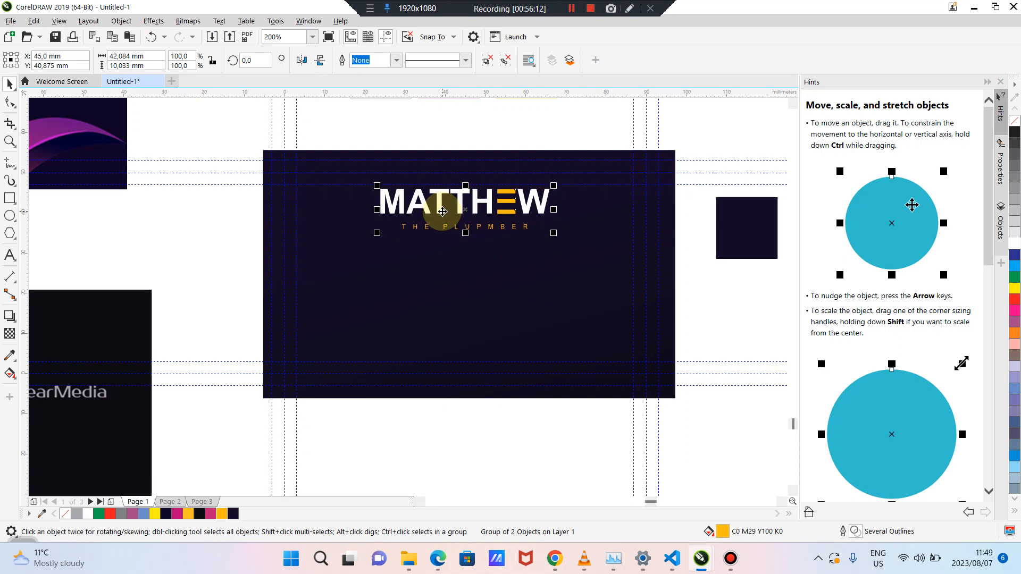
{"action": "left_click", "coordinate": [218, 228]}
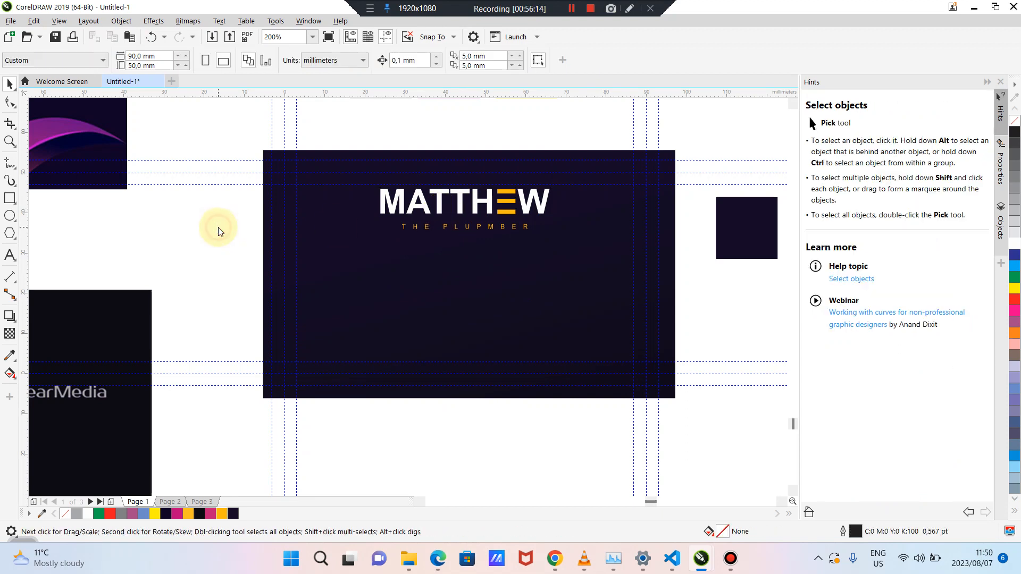
{"action": "left_click", "coordinate": [417, 209]}
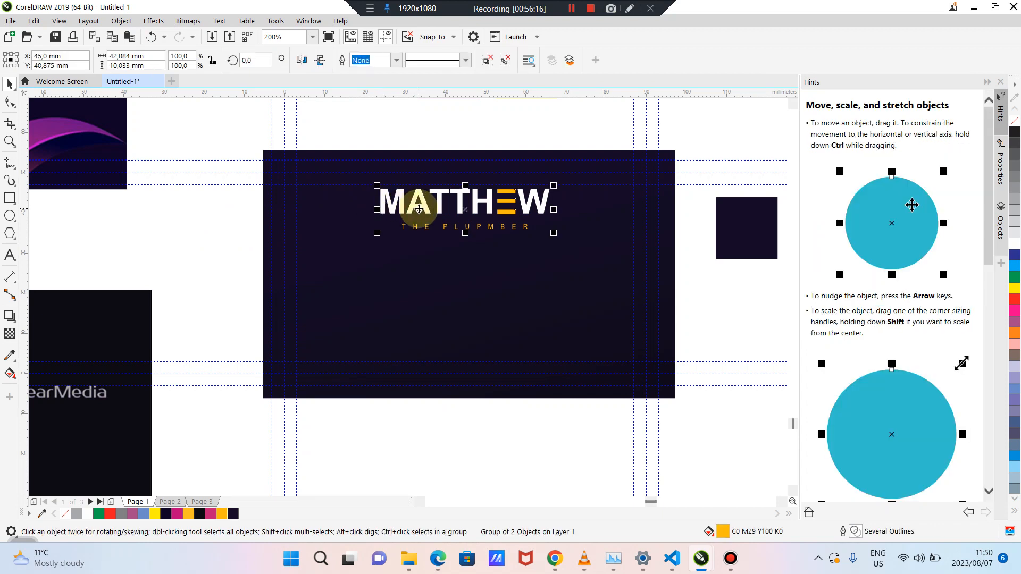
{"action": "left_click_drag", "start_coordinate": [419, 209], "coordinate": [419, 273]}
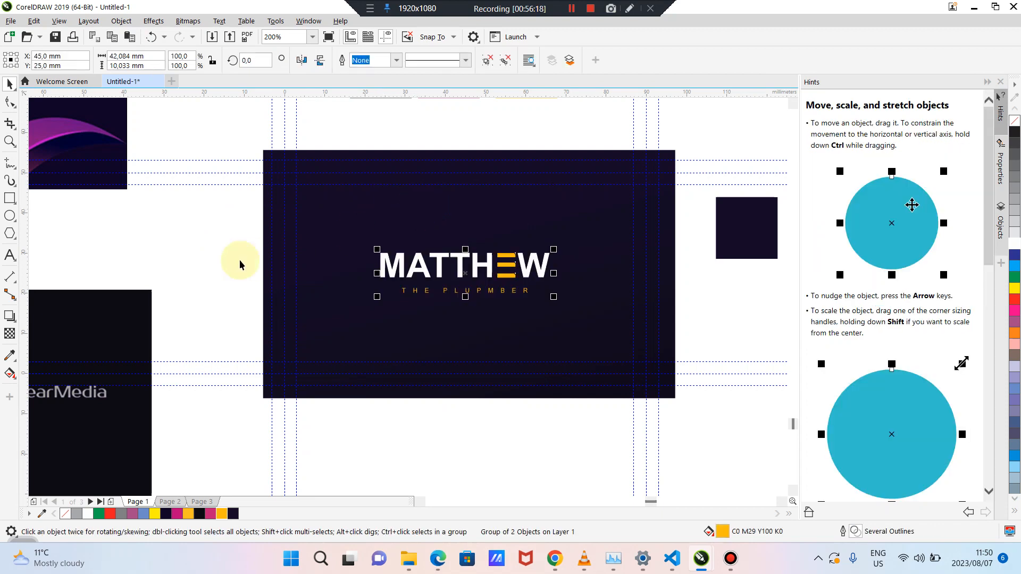
{"action": "left_click", "coordinate": [216, 259]}
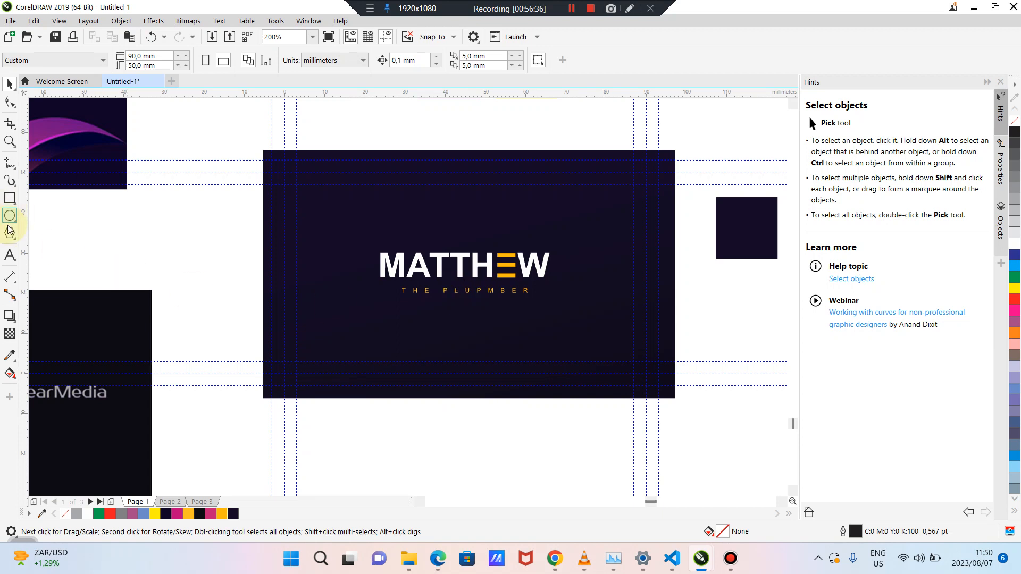
Add a phone-number text line below the logo on the card
{"action": "left_click", "coordinate": [9, 256]}
{"action": "left_click", "coordinate": [358, 343]}
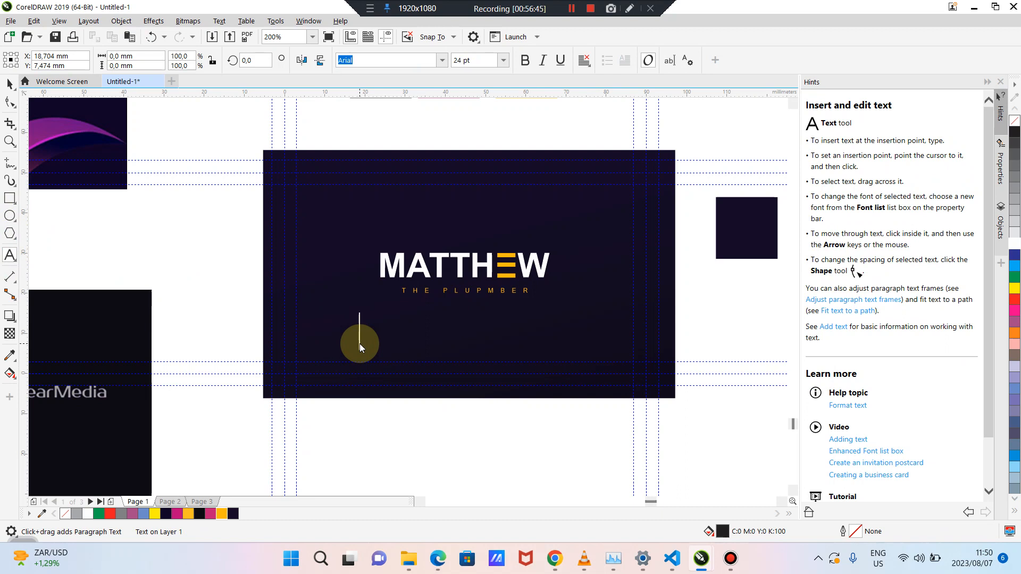
{"action": "type", "text": "mATTHEW"}
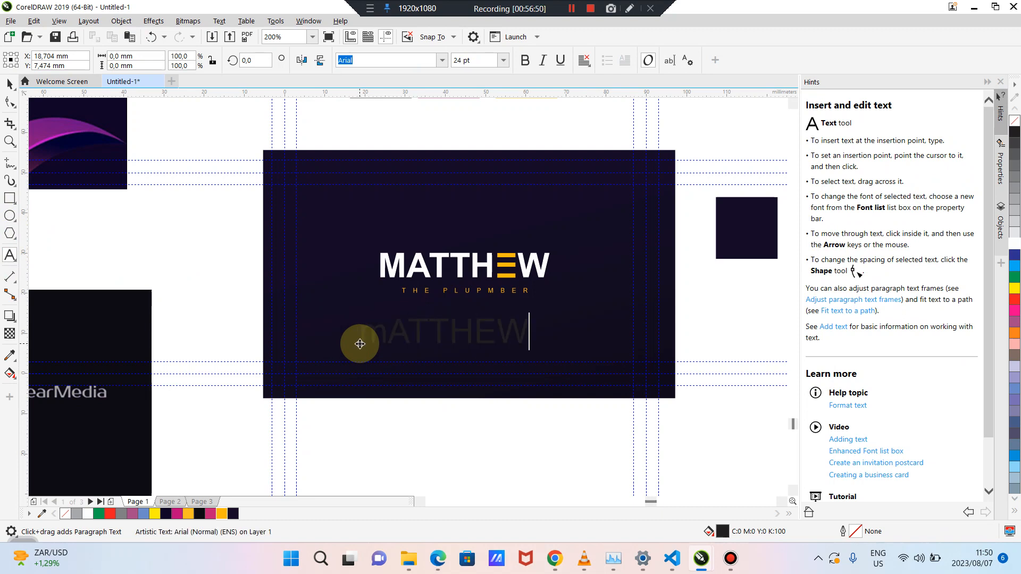
{"action": "key", "text": "BackSpace"}
{"action": "key", "text": "BackSpace"}
{"action": "key", "text": "BackSpace"}
{"action": "key", "text": "BackSpace"}
{"action": "key", "text": "BackSpace"}
{"action": "key", "text": "BackSpace"}
{"action": "key", "text": "BackSpace"}
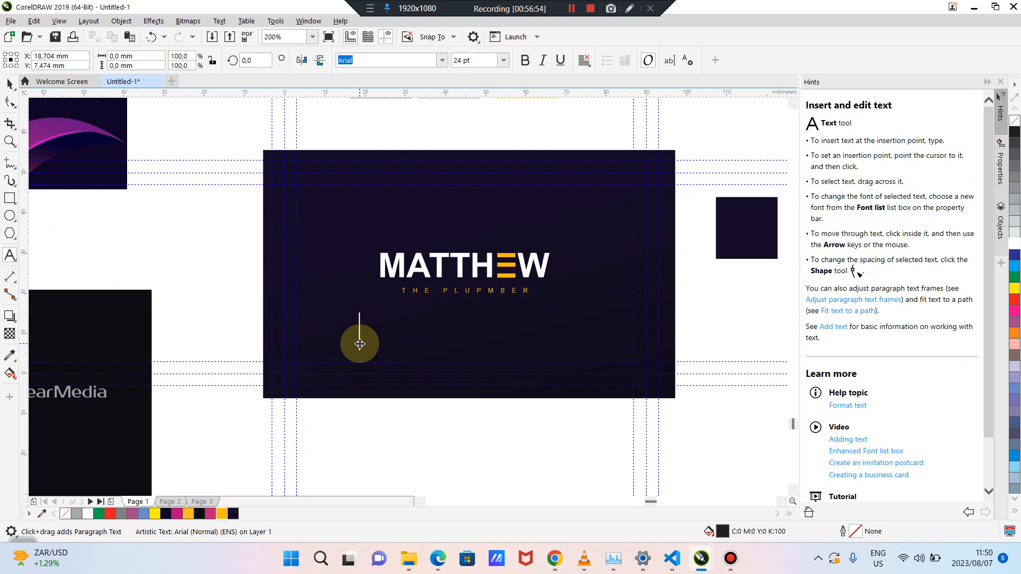
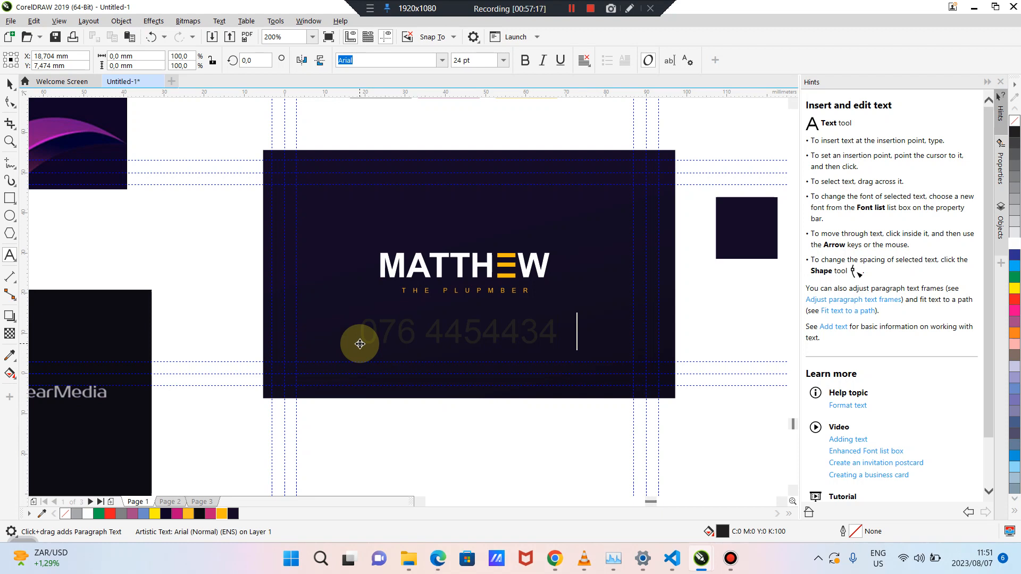
{"action": "left_click", "coordinate": [10, 84]}
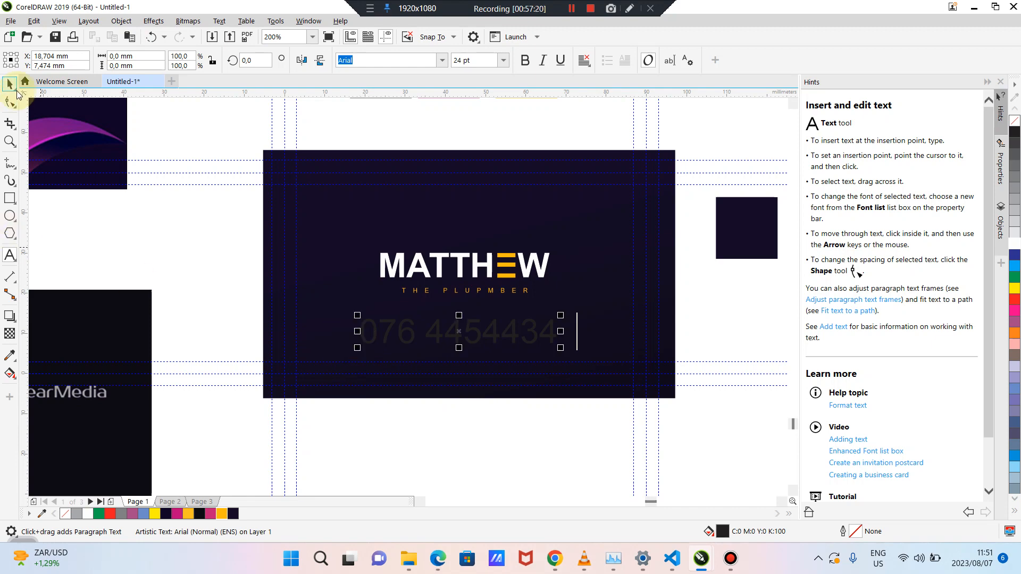
Shrink the phone-number text to about 7.5 pt and move it lower left
{"action": "left_click", "coordinate": [147, 245]}
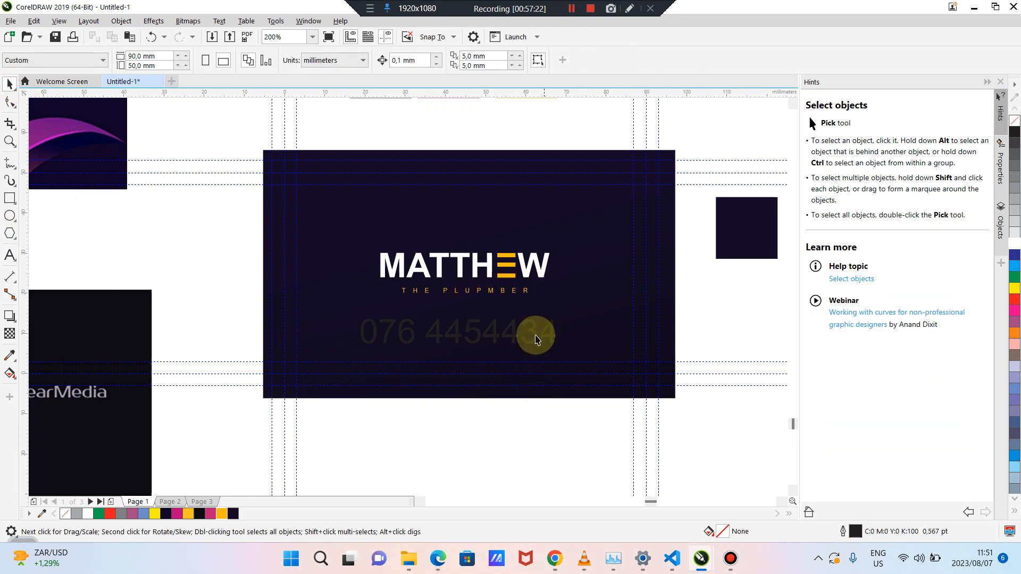
{"action": "left_click", "coordinate": [534, 332]}
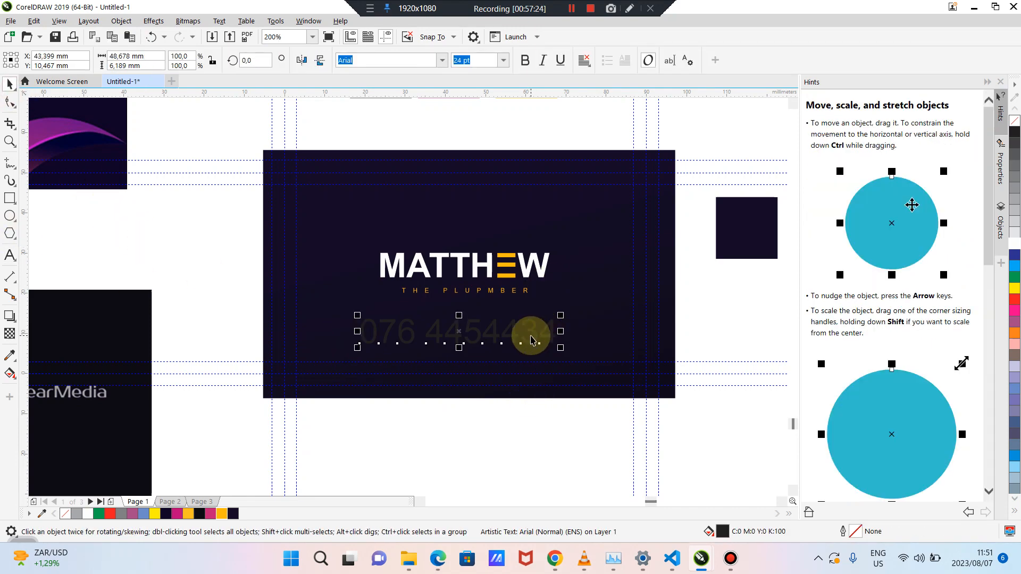
{"action": "scroll", "coordinate": [531, 339], "scroll_direction": "up", "scroll_amount": 1}
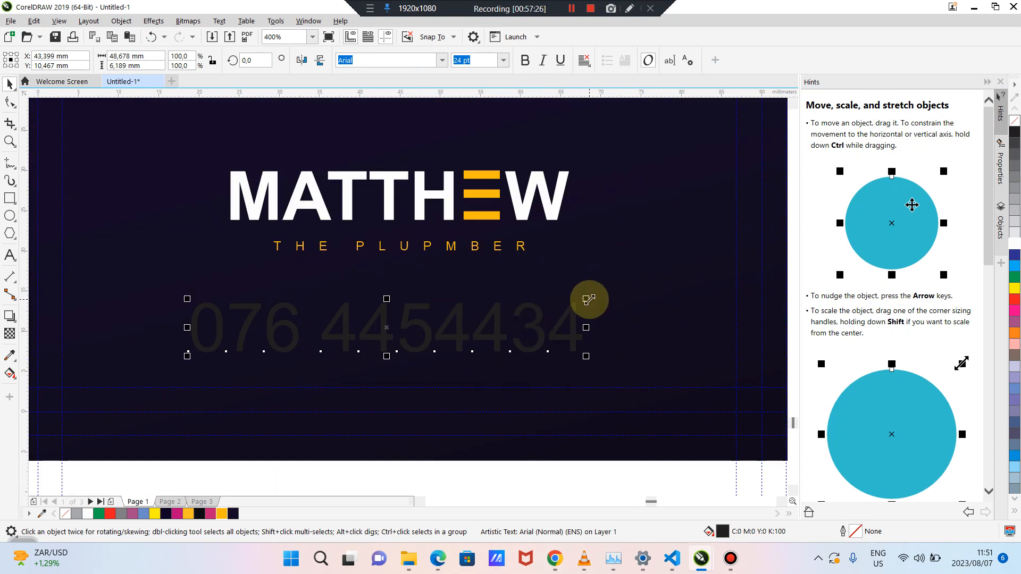
{"action": "left_click_drag", "start_coordinate": [587, 299], "coordinate": [543, 315]}
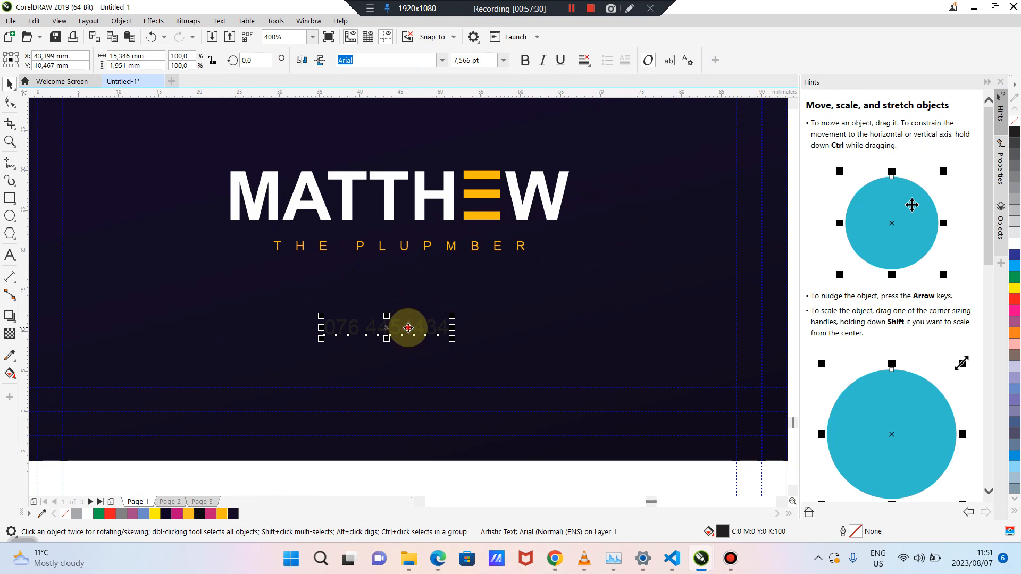
{"action": "left_click_drag", "start_coordinate": [399, 330], "coordinate": [192, 362]}
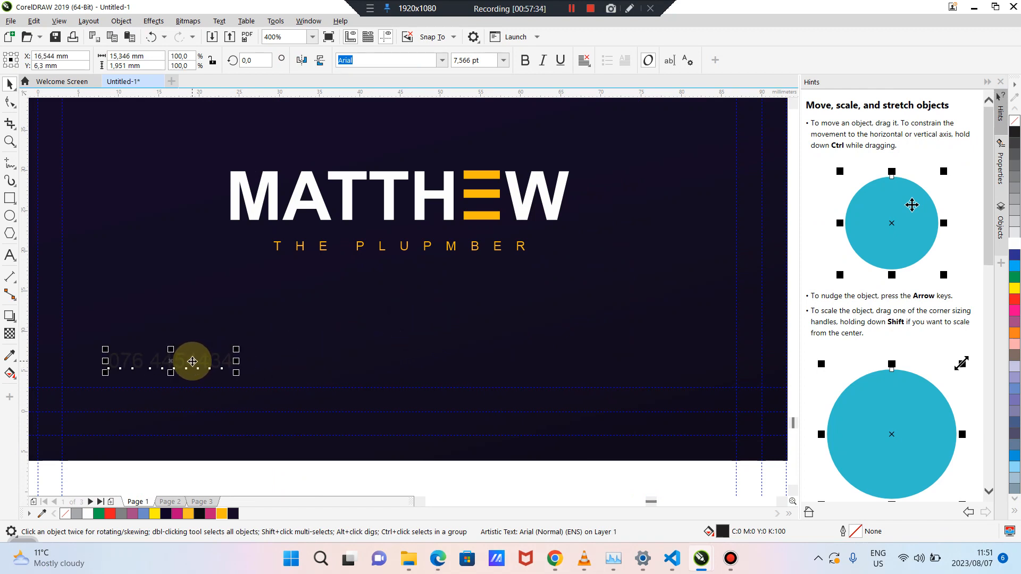
Append an e-mail address after the phone number and select the contact line
{"action": "double_click", "coordinate": [227, 362]}
{"action": "left_click", "coordinate": [232, 362]}
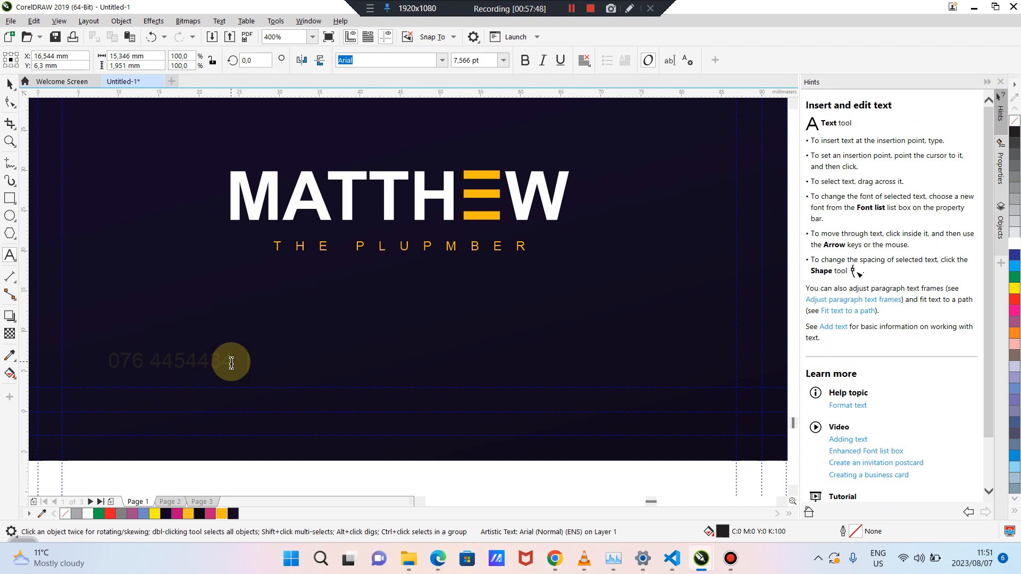
{"action": "type", "text": "MATTHEW"}
{"action": "key", "text": "BackSpace"}
{"action": "key", "text": "BackSpace"}
{"action": "key", "text": "BackSpace"}
{"action": "key", "text": "BackSpace"}
{"action": "key", "text": "BackSpace"}
{"action": "key", "text": "BackSpace"}
{"action": "key", "text": "BackSpace"}
{"action": "left_click", "coordinate": [10, 84]}
{"action": "left_click", "coordinate": [154, 194]}
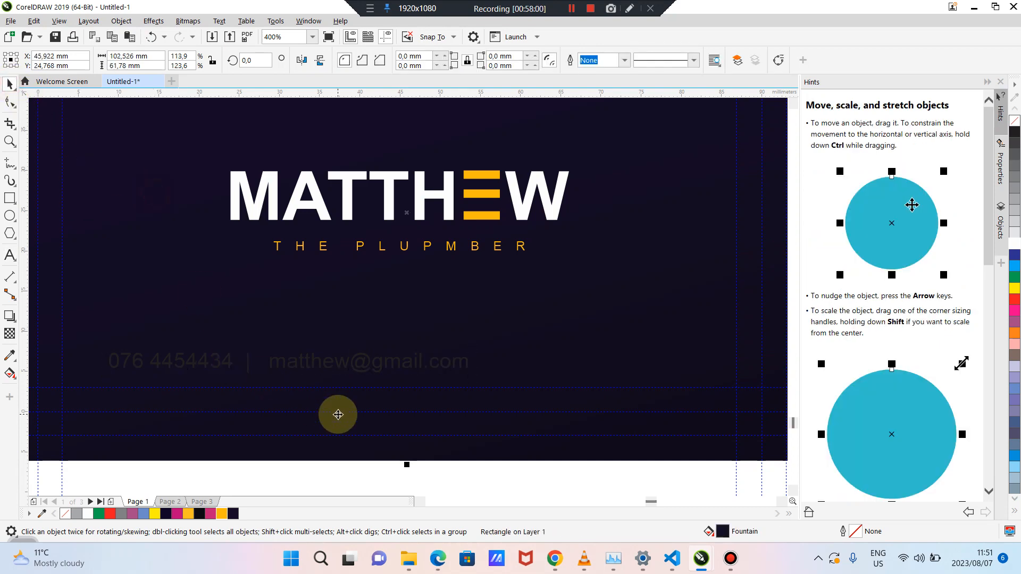
{"action": "left_click", "coordinate": [365, 467]}
{"action": "left_click", "coordinate": [353, 365]}
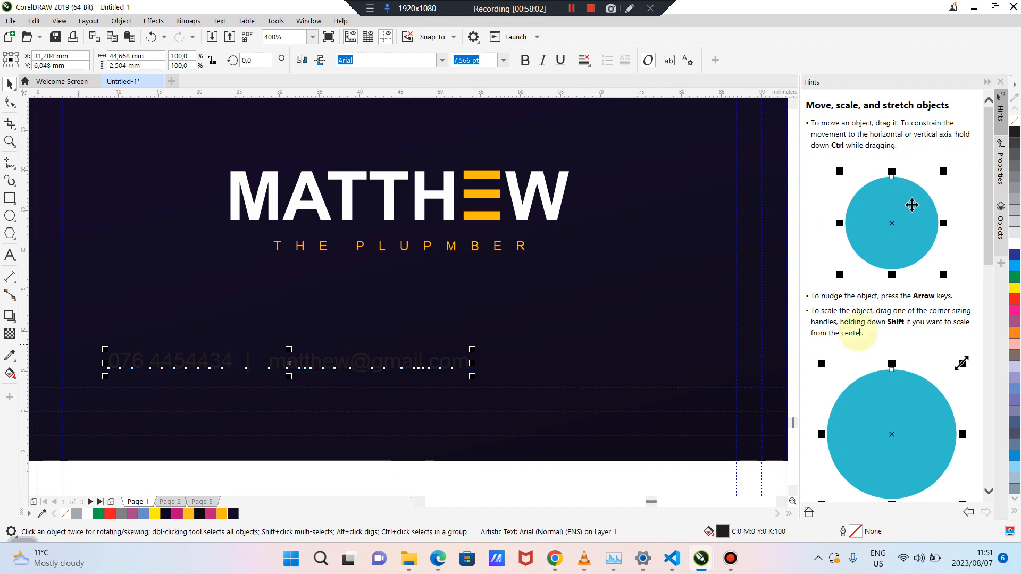
Make the contact line white, centre it on the page and drop it near the bottom
{"action": "left_click", "coordinate": [1015, 244]}
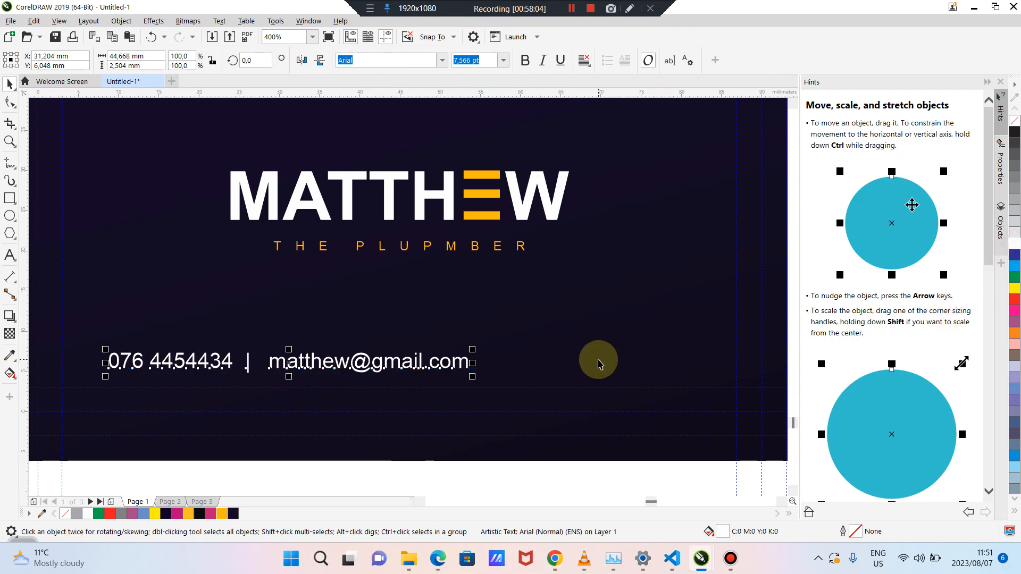
{"action": "key", "text": "p"}
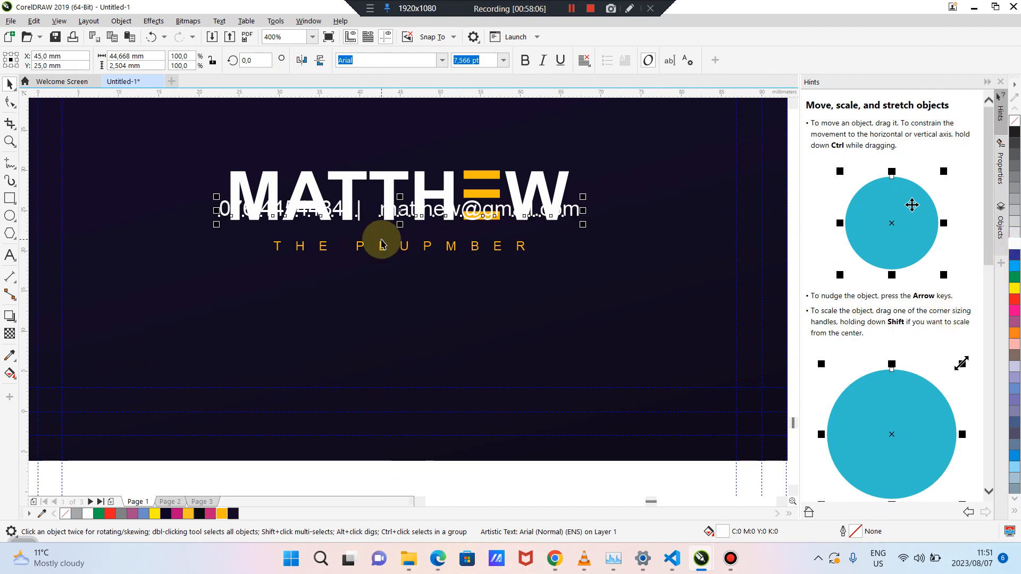
{"action": "left_click_drag", "start_coordinate": [405, 211], "coordinate": [412, 342]}
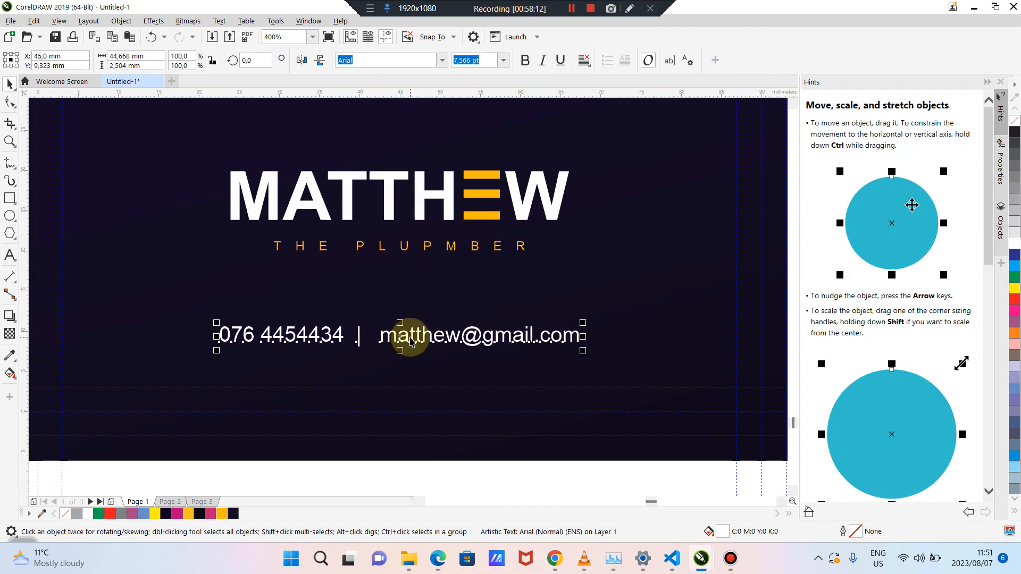
{"action": "scroll", "coordinate": [411, 342], "scroll_direction": "down", "scroll_amount": 1}
{"action": "left_click", "coordinate": [127, 267]}
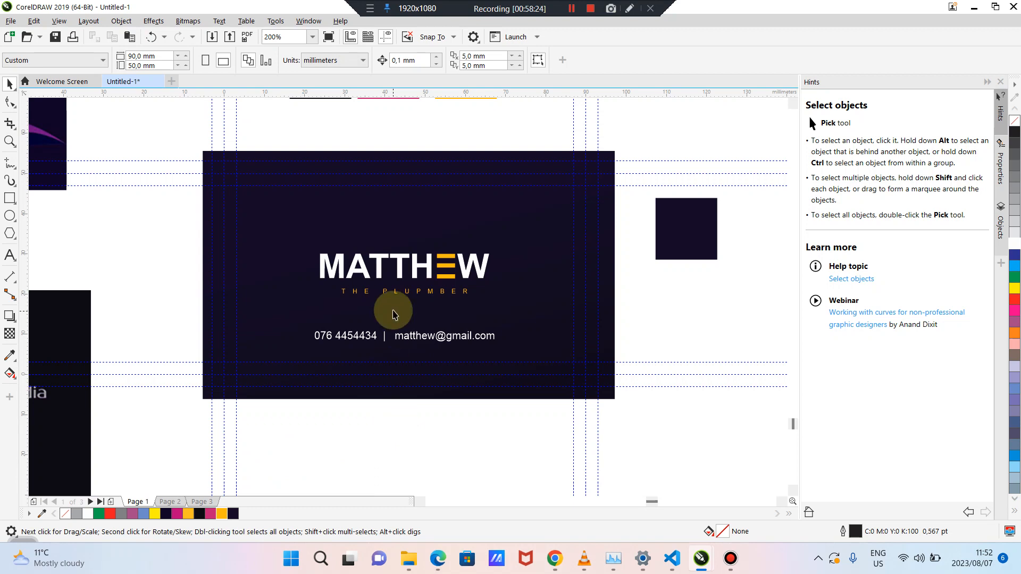
Scale up the MATTHEW and tagline group and drag it higher on the card
{"action": "left_click", "coordinate": [399, 274]}
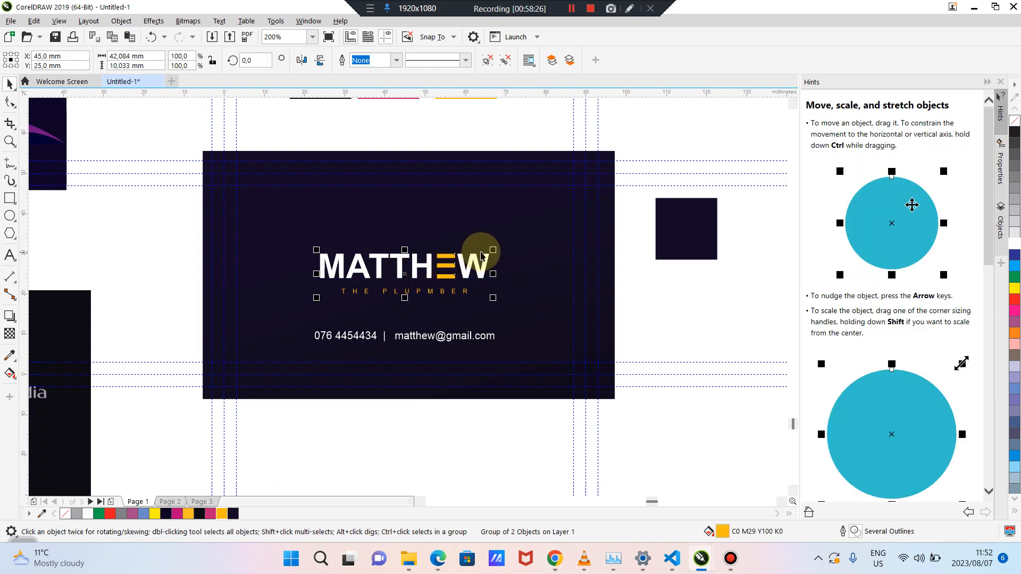
{"action": "left_click_drag", "start_coordinate": [494, 249], "coordinate": [509, 242]}
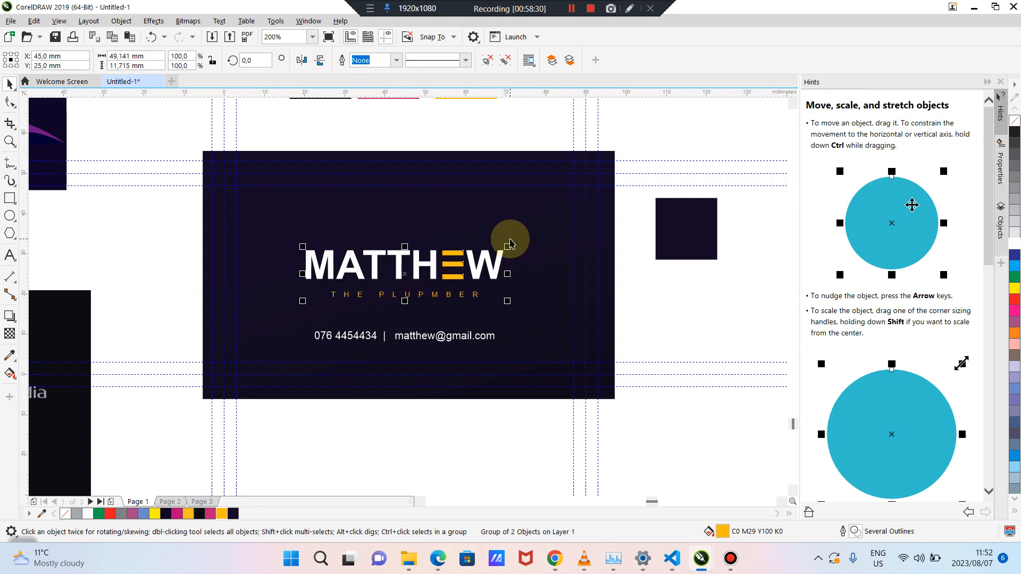
{"action": "left_click", "coordinate": [481, 449]}
{"action": "left_click", "coordinate": [430, 276]}
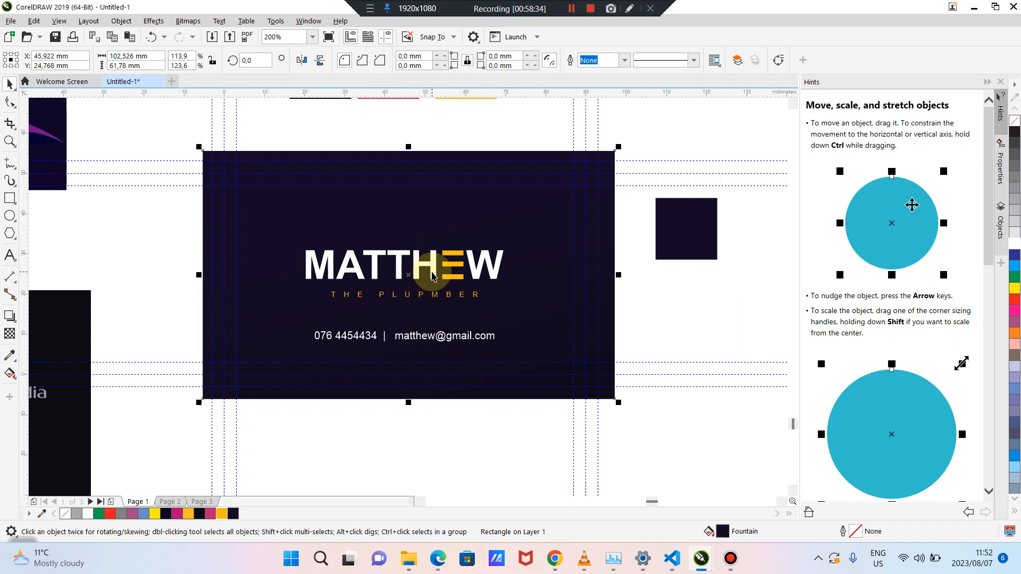
{"action": "left_click", "coordinate": [430, 276]}
{"action": "left_click_drag", "start_coordinate": [430, 274], "coordinate": [434, 259]}
{"action": "left_click", "coordinate": [461, 465]}
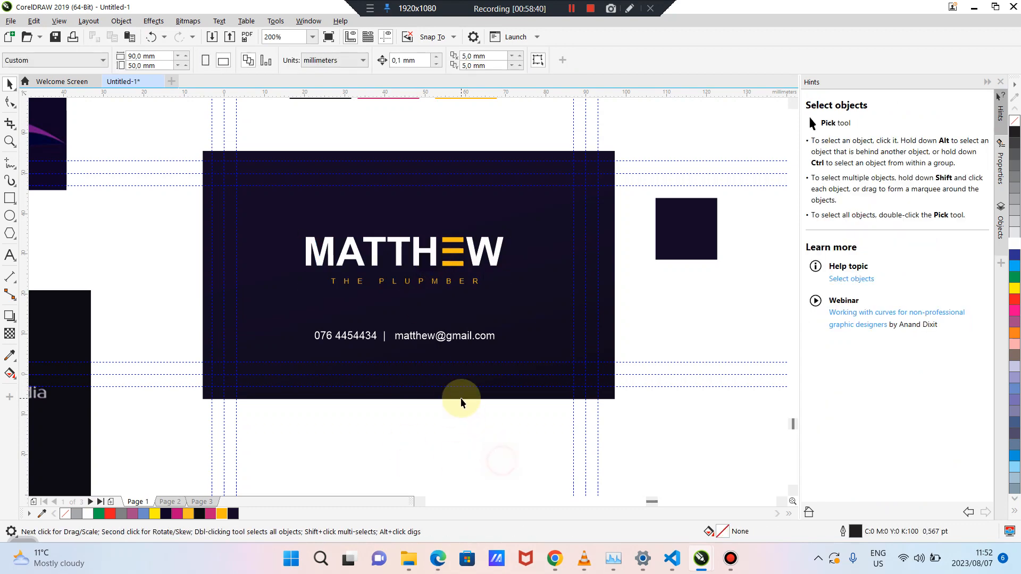
Try pink and orange fills on the contact line, then undo back to white
{"action": "left_click", "coordinate": [424, 337]}
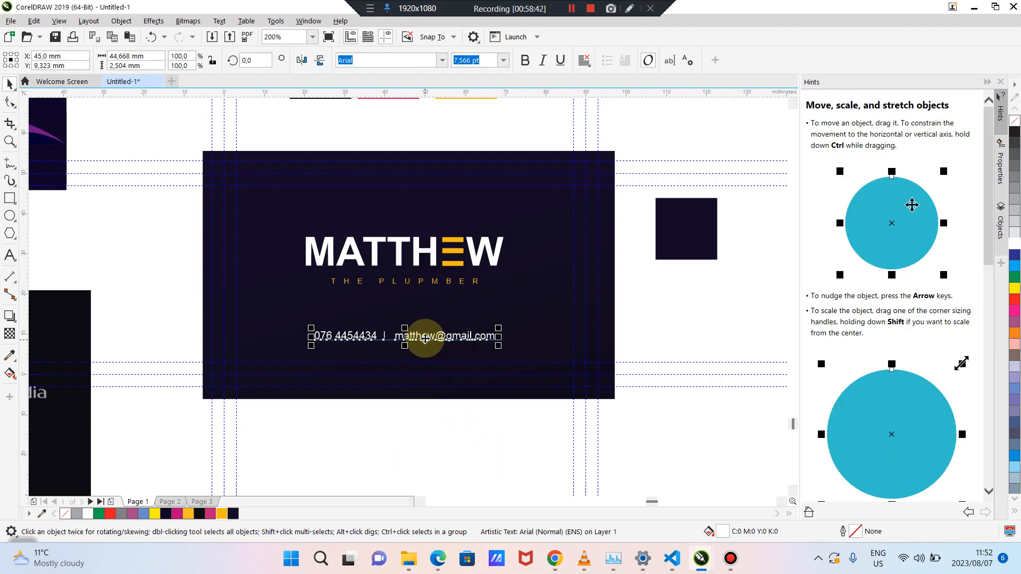
{"action": "left_click", "coordinate": [397, 260], "text": "shift"}
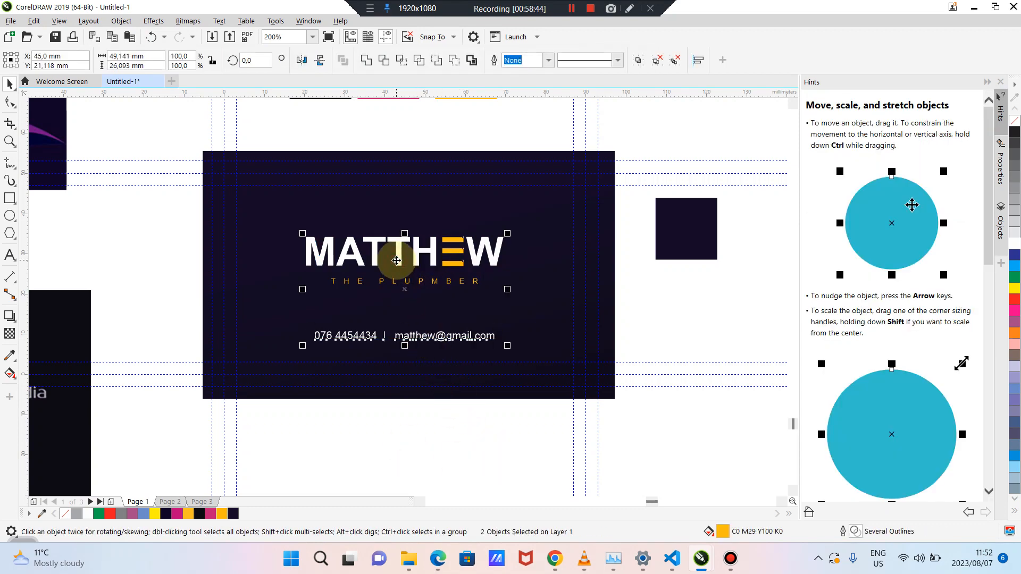
{"action": "left_click", "coordinate": [432, 440]}
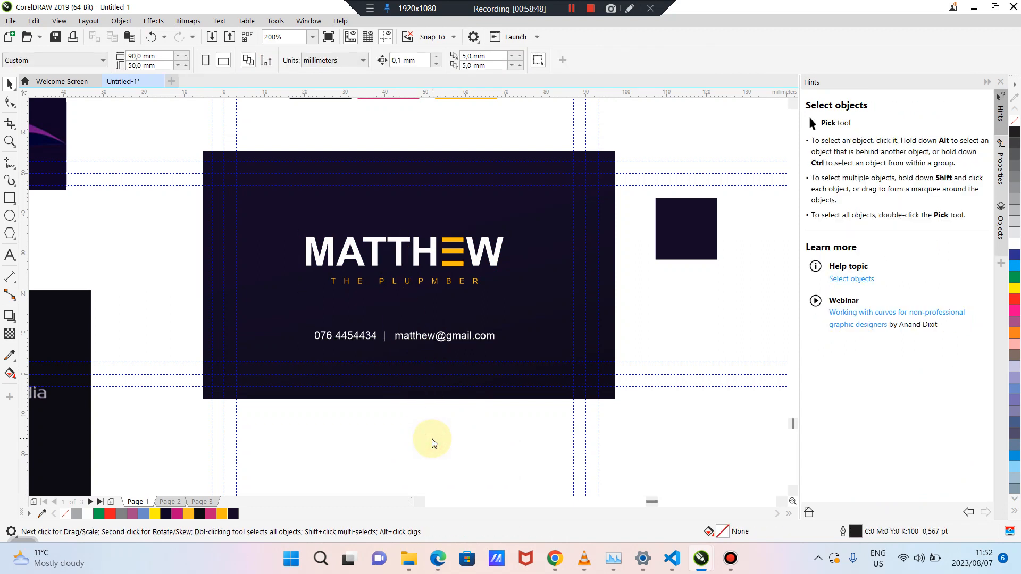
{"action": "left_click", "coordinate": [410, 337]}
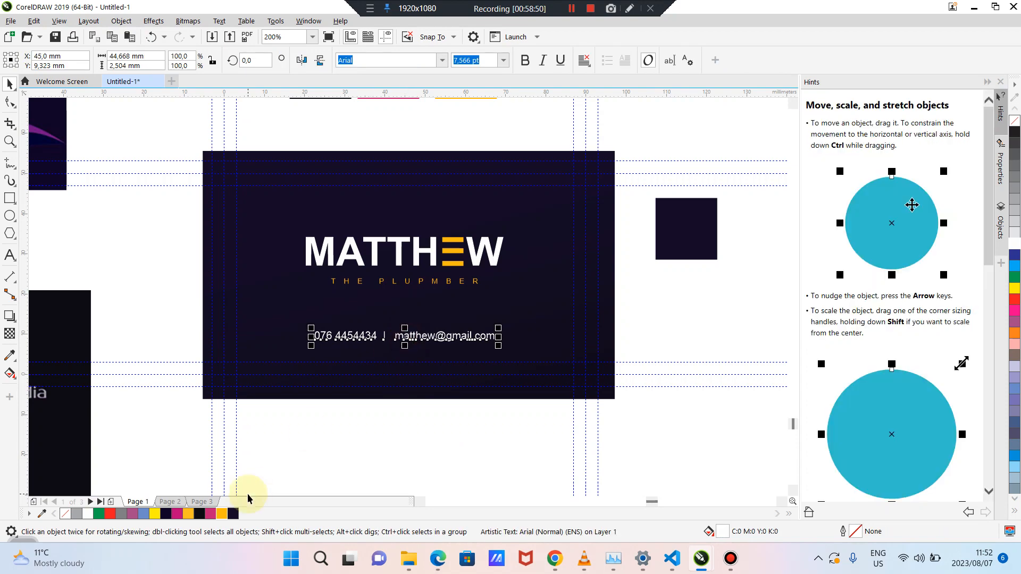
{"action": "left_click", "coordinate": [208, 514]}
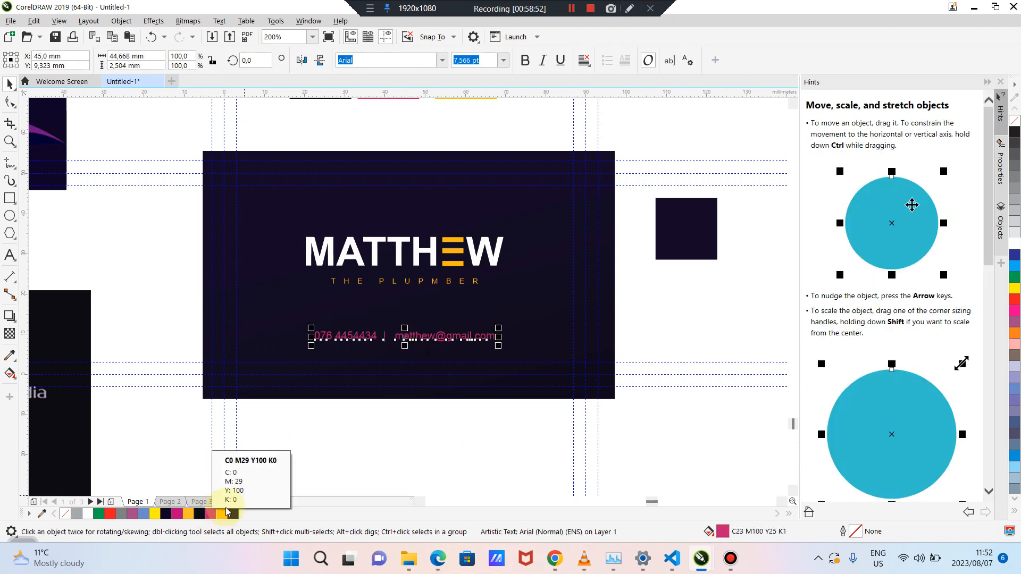
{"action": "left_click", "coordinate": [222, 515]}
{"action": "left_click", "coordinate": [465, 421]}
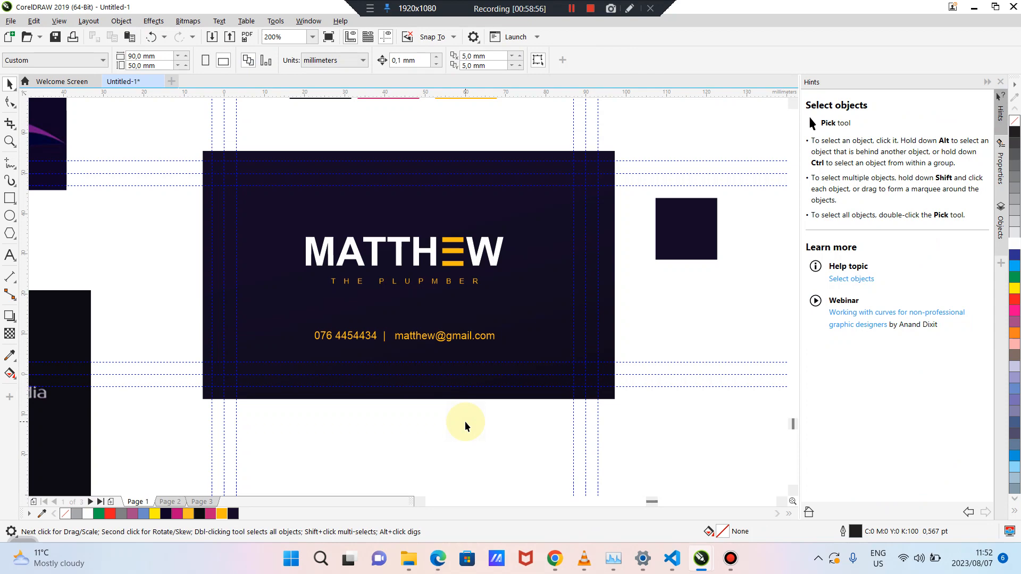
{"action": "key", "text": "ctrl+z"}
{"action": "key", "text": "ctrl+z"}
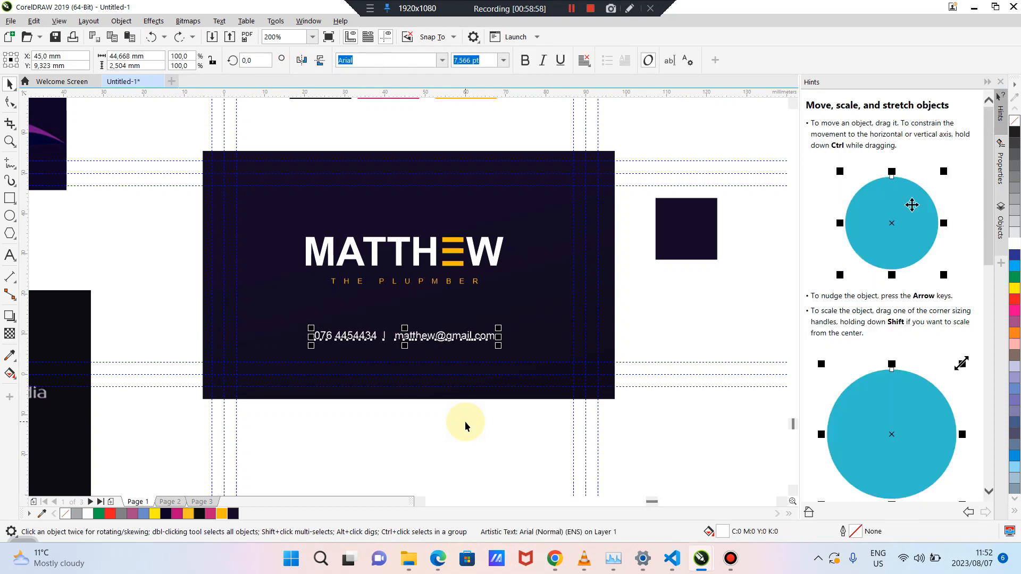
{"action": "left_click", "coordinate": [465, 422]}
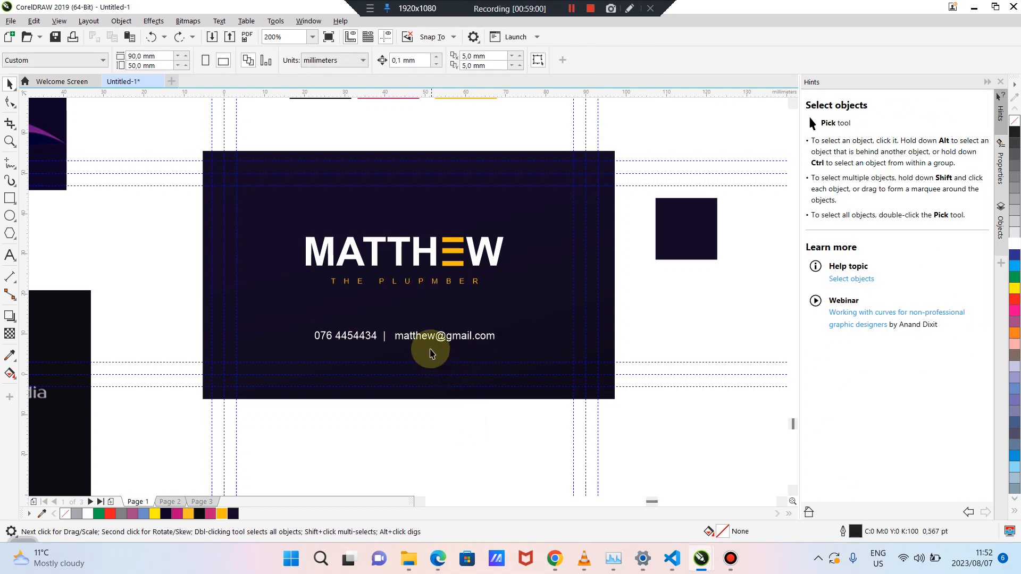
Fill the contact line with light grey C25 M23 Y22 (#C2BCBC) through Edit Fill
{"action": "left_click", "coordinate": [422, 339]}
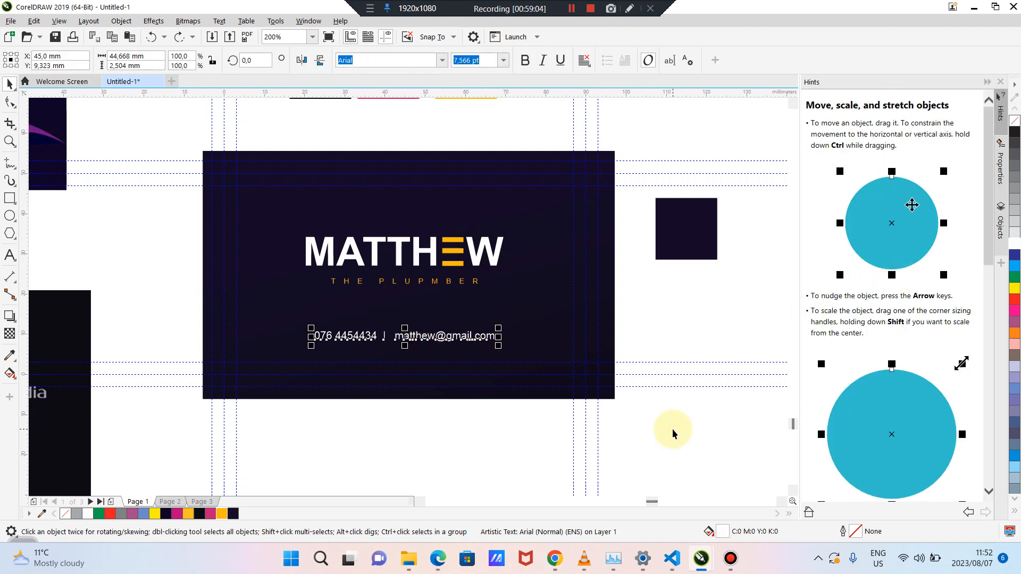
{"action": "double_click", "coordinate": [723, 534]}
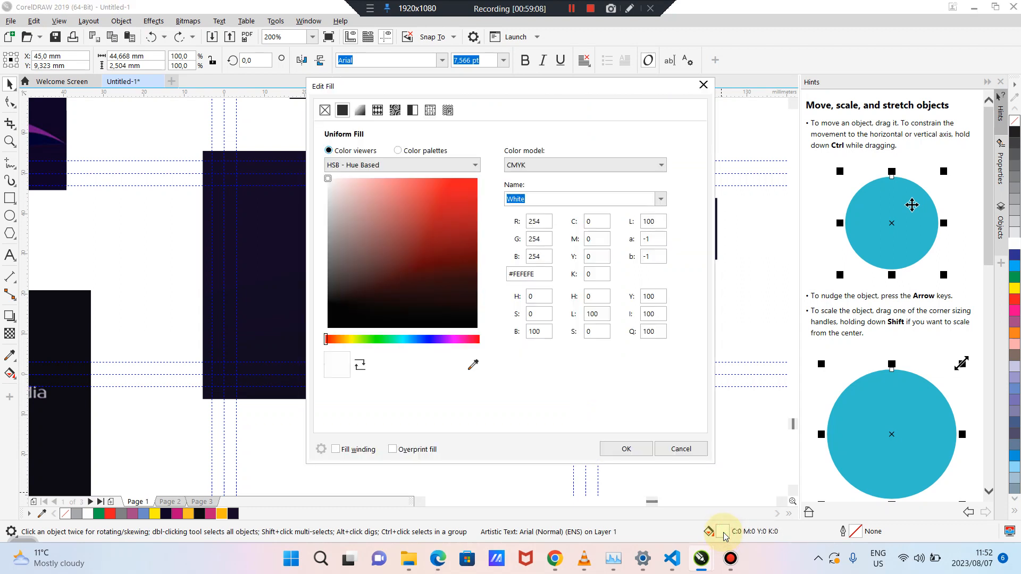
{"action": "left_click_drag", "start_coordinate": [435, 82], "coordinate": [661, 93]}
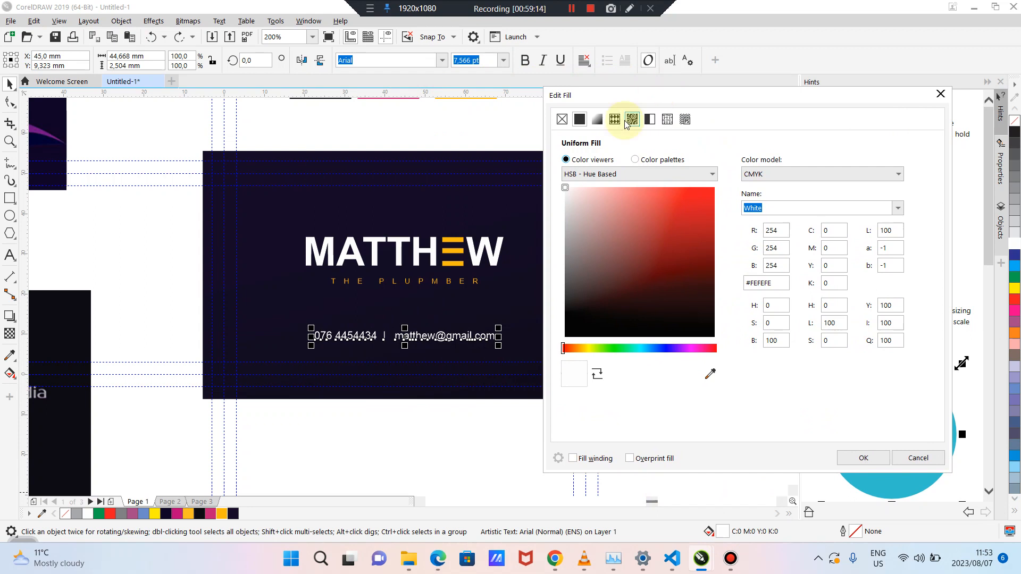
{"action": "left_click_drag", "start_coordinate": [567, 187], "coordinate": [571, 224]}
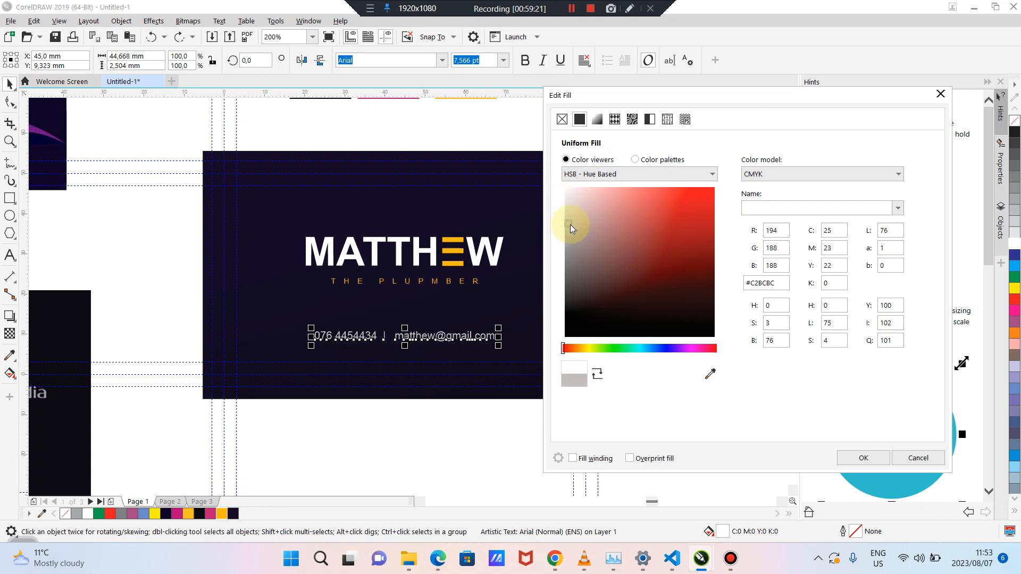
{"action": "left_click", "coordinate": [106, 245]}
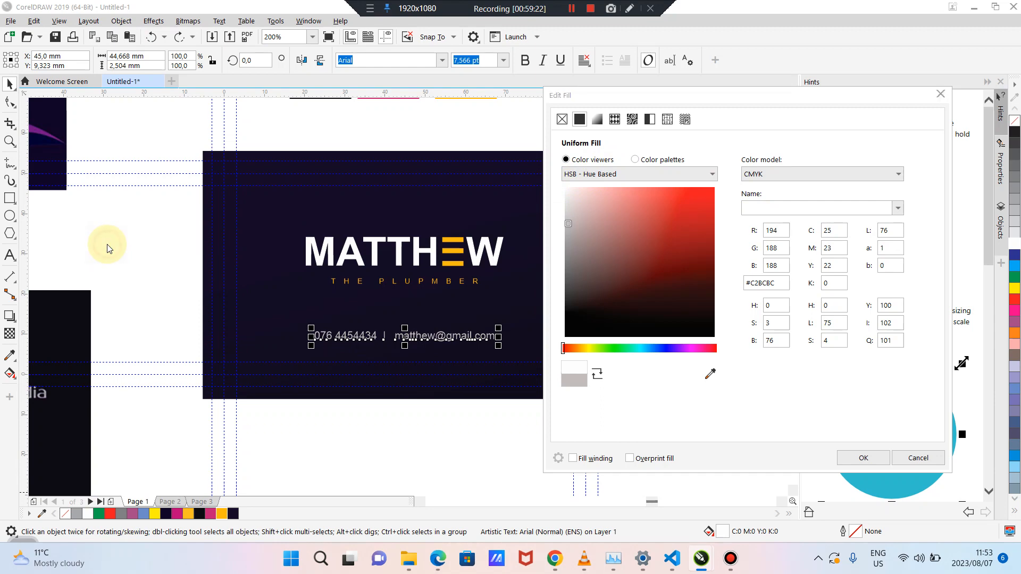
{"action": "left_click", "coordinate": [866, 458]}
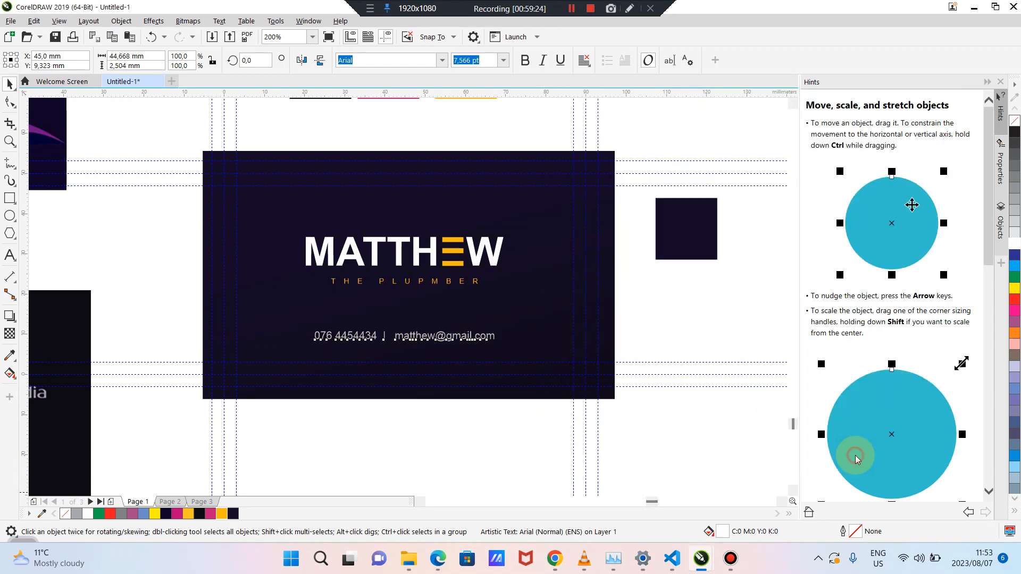
{"action": "left_click", "coordinate": [596, 455]}
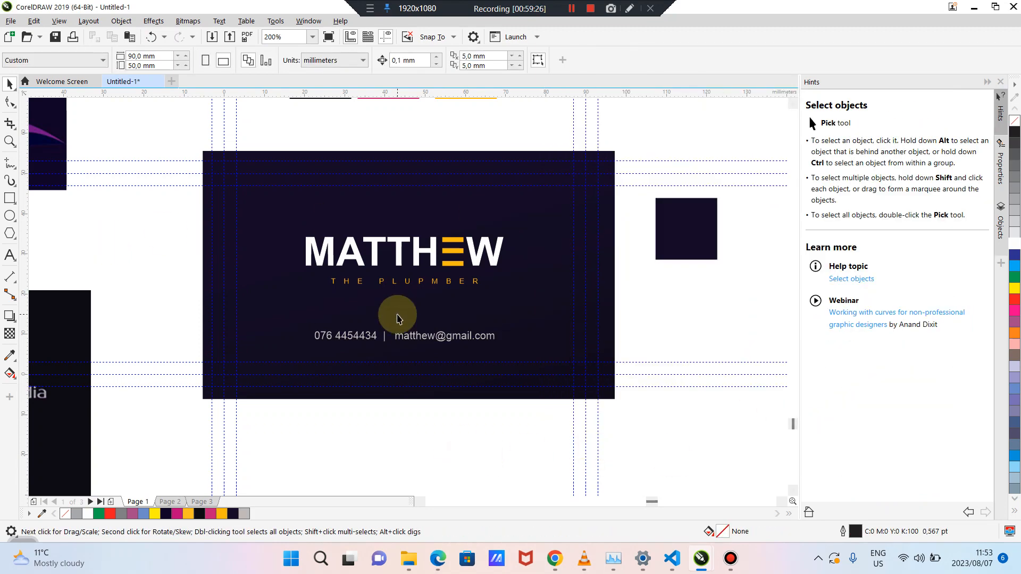
{"action": "left_click", "coordinate": [410, 335]}
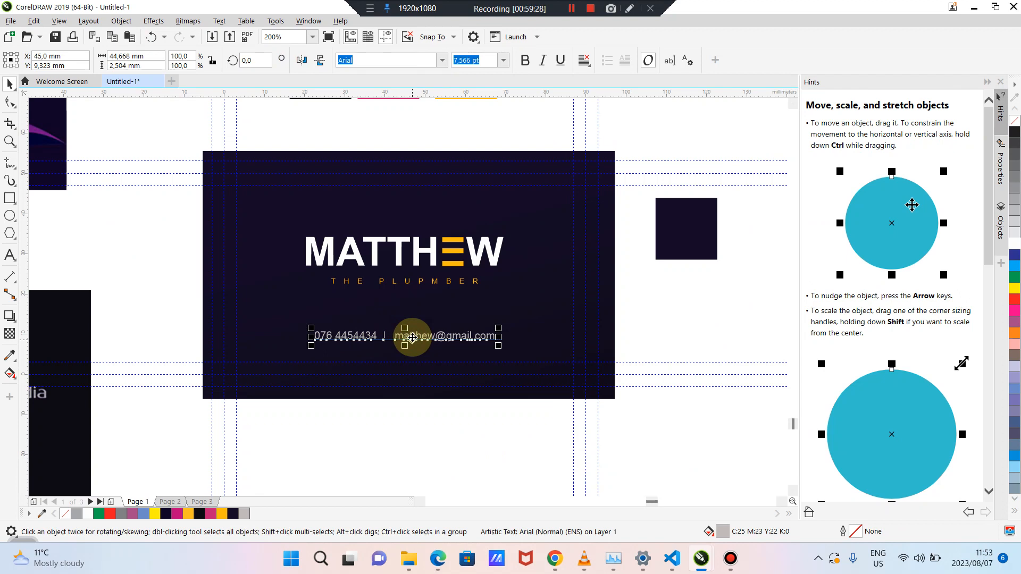
Lower the contact line close to the card's bottom edge, around Y 4.561 mm
{"action": "left_click", "coordinate": [410, 443]}
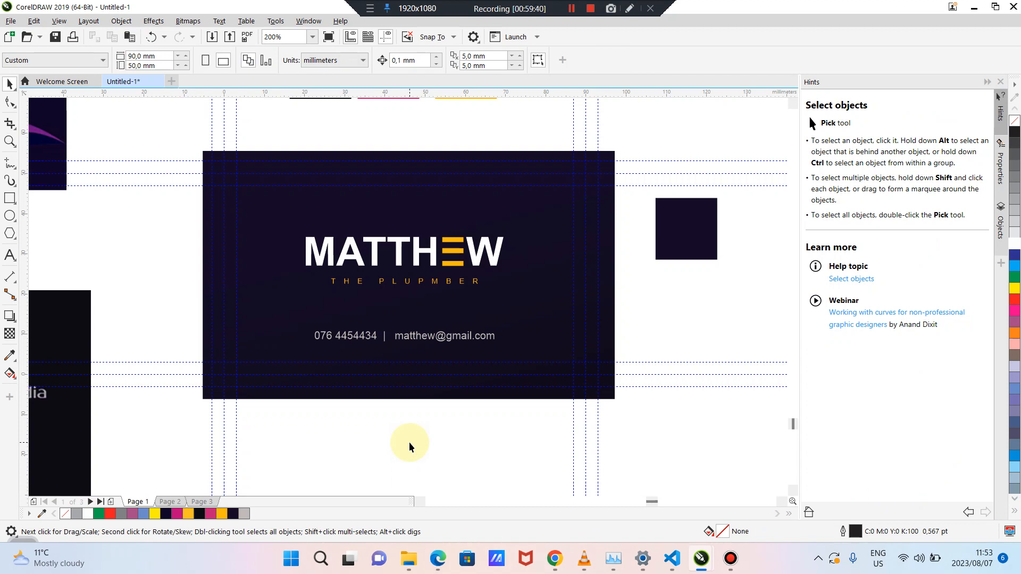
{"action": "left_click", "coordinate": [410, 339]}
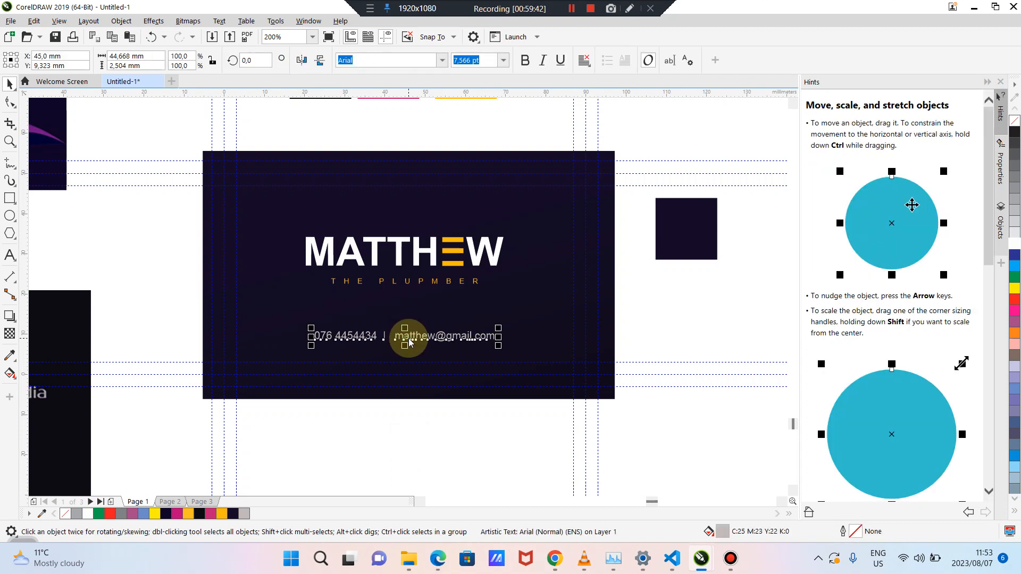
{"action": "scroll", "coordinate": [409, 342], "scroll_direction": "up", "scroll_amount": 2}
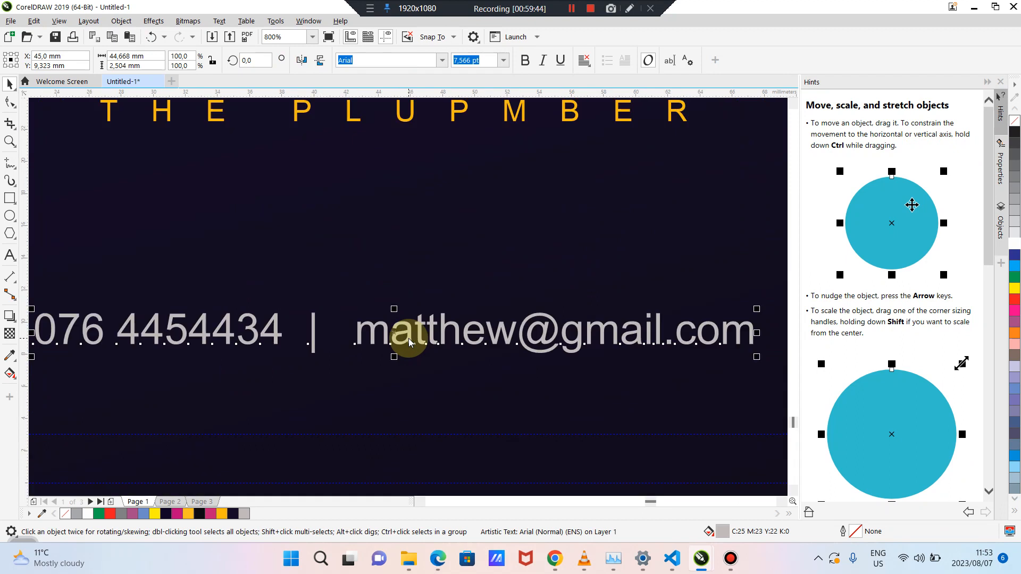
{"action": "scroll", "coordinate": [409, 342], "scroll_direction": "down", "scroll_amount": 1}
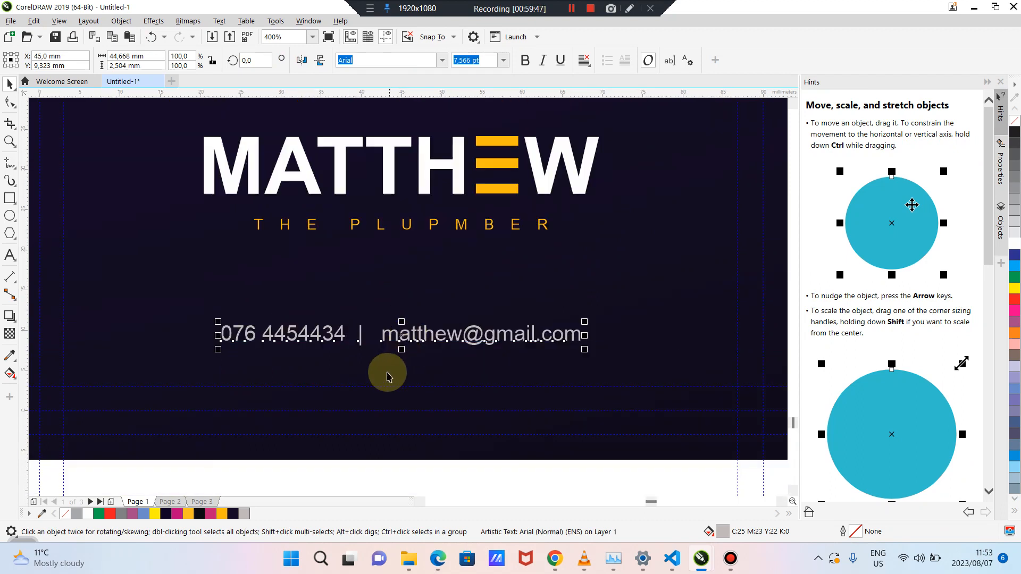
{"action": "left_click_drag", "start_coordinate": [401, 348], "coordinate": [410, 376]}
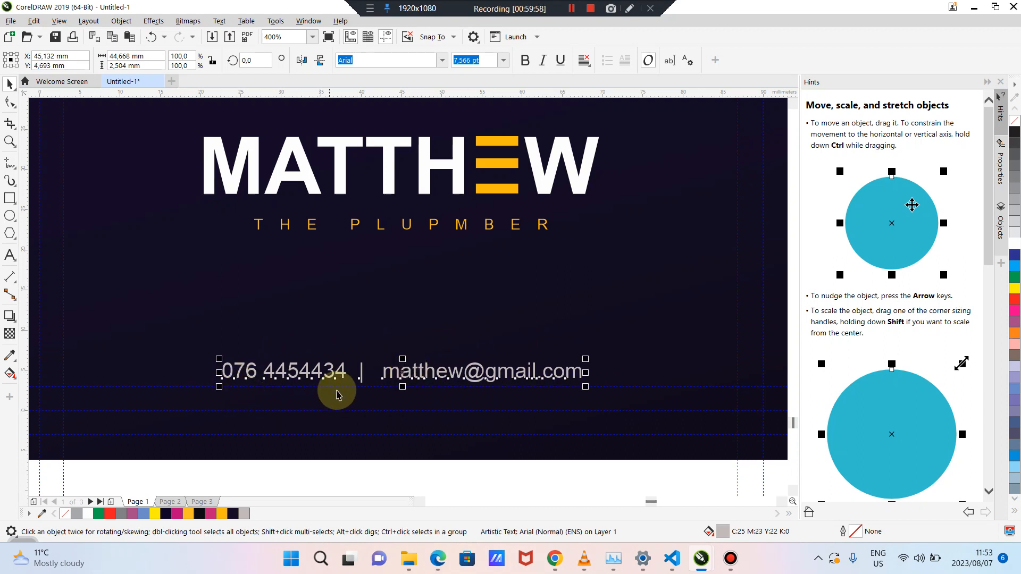
{"action": "mouse_move", "coordinate": [359, 370]}
{"action": "left_mouse_down"}
{"action": "mouse_move", "coordinate": [364, 381]}
{"action": "mouse_move", "coordinate": [361, 370]}
{"action": "left_mouse_up"}
{"action": "scroll", "coordinate": [380, 342], "scroll_direction": "down", "scroll_amount": 1}
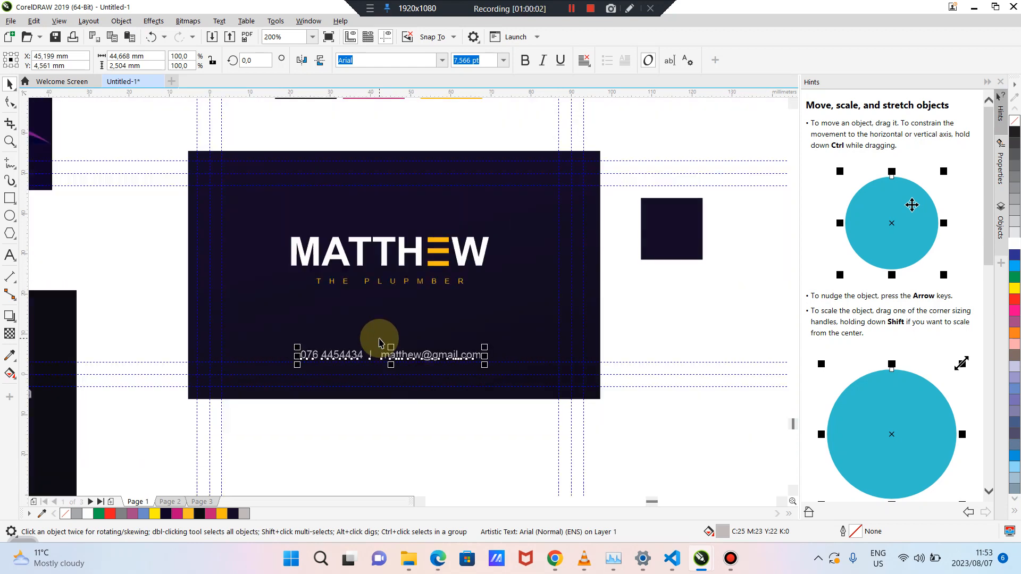
{"action": "left_click", "coordinate": [394, 466]}
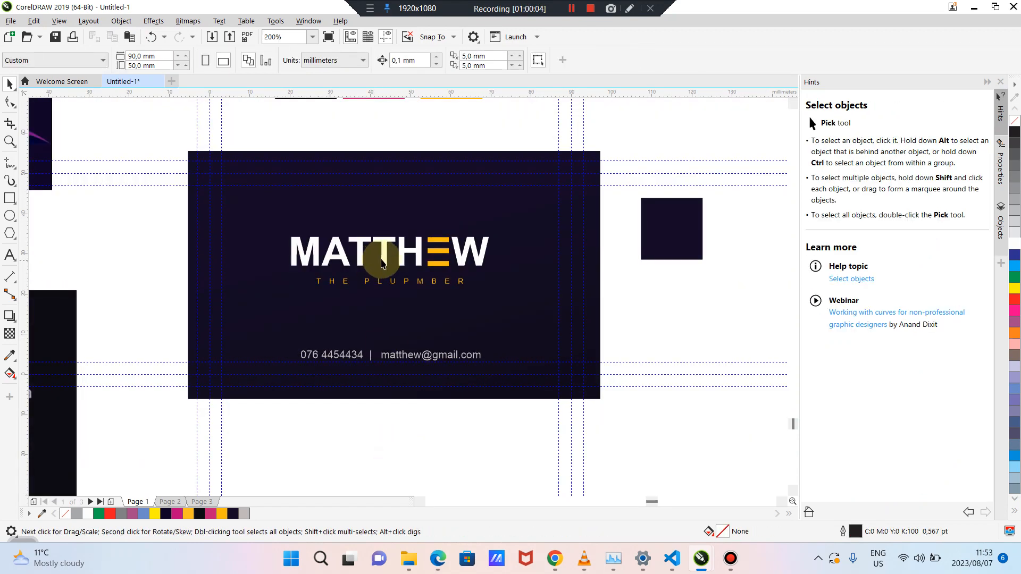
Drag the MATTHEW and tagline group up near the card's top, around Y 37.131 mm
{"action": "left_click", "coordinate": [387, 261]}
{"action": "left_click_drag", "start_coordinate": [387, 260], "coordinate": [392, 215]}
{"action": "left_click_drag", "start_coordinate": [391, 214], "coordinate": [391, 222]}
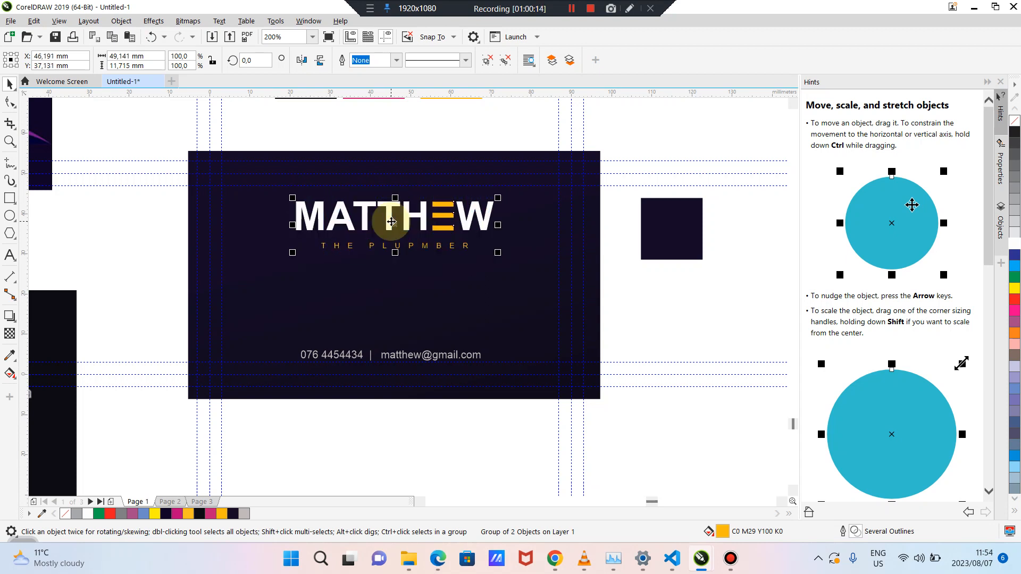
{"action": "left_click", "coordinate": [420, 432]}
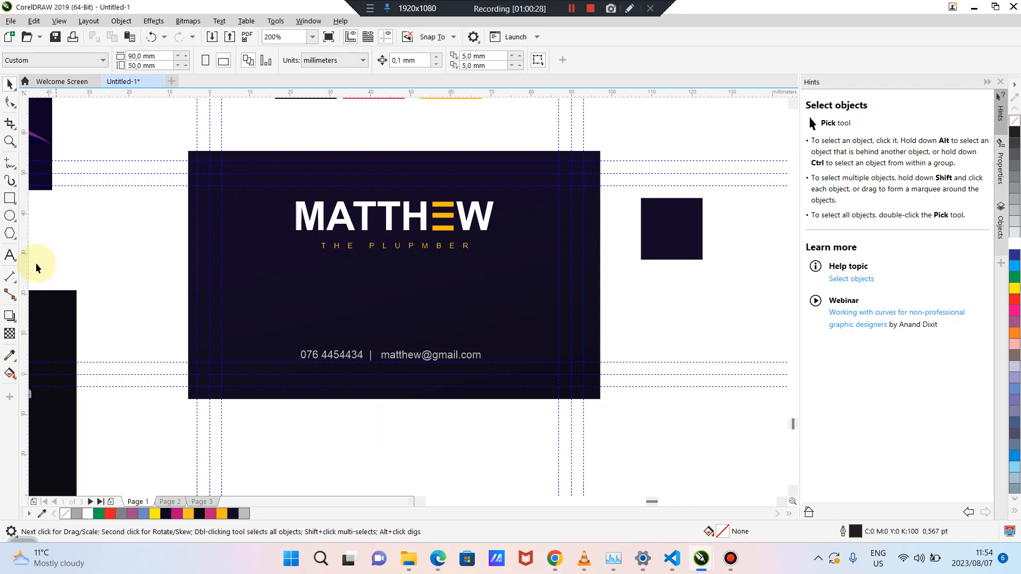
Add white 24 pt Arial text 'Best of the best' between the tagline and contact line
{"action": "left_click", "coordinate": [10, 255]}
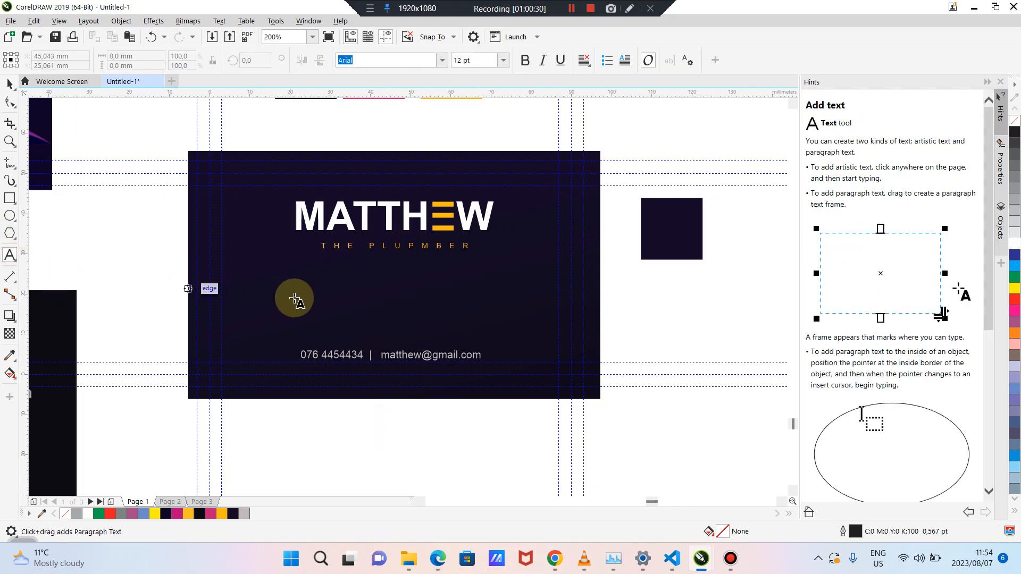
{"action": "left_click", "coordinate": [309, 296]}
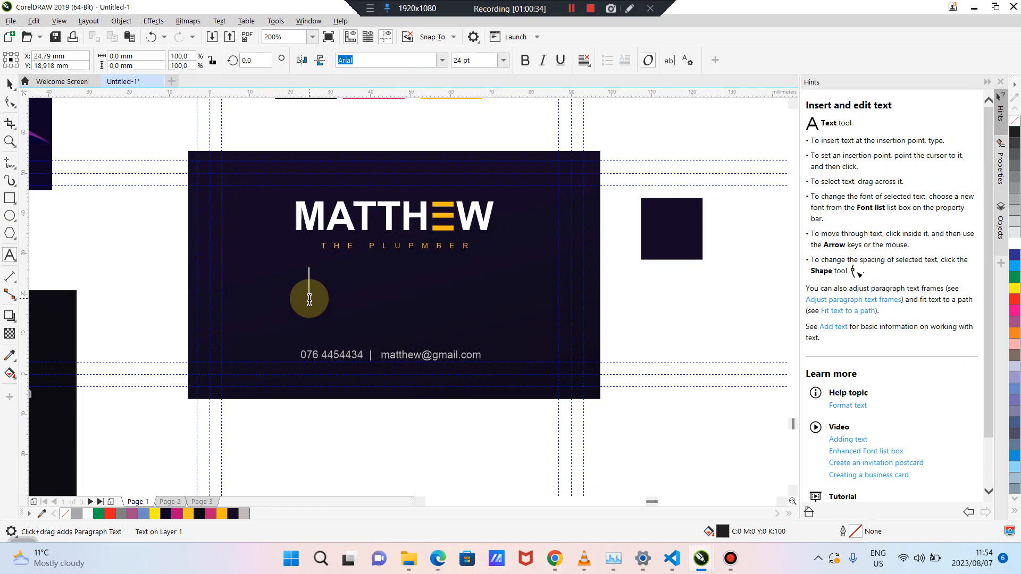
{"action": "type", "text": "Best"}
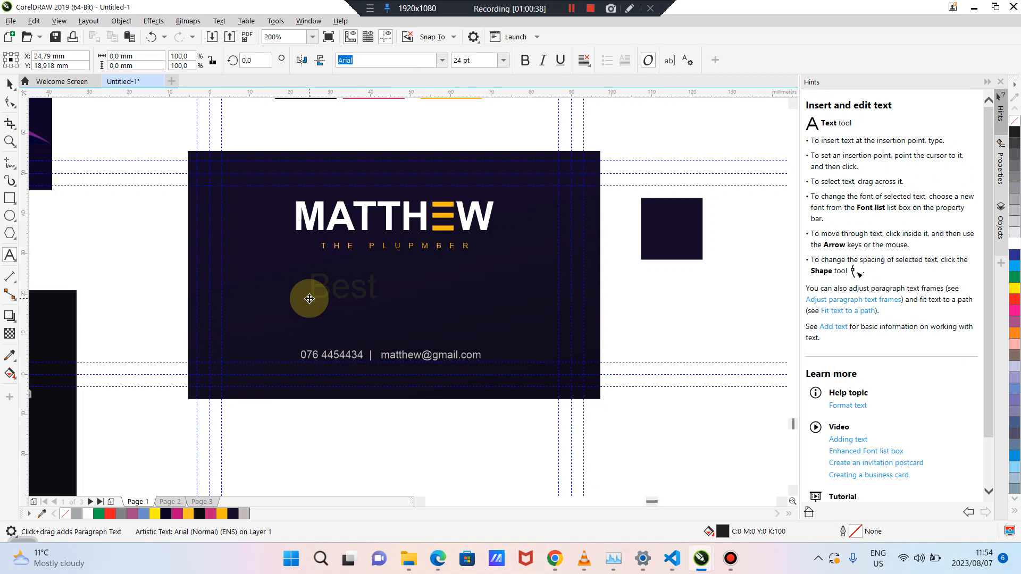
{"action": "type", "text": " of the best"}
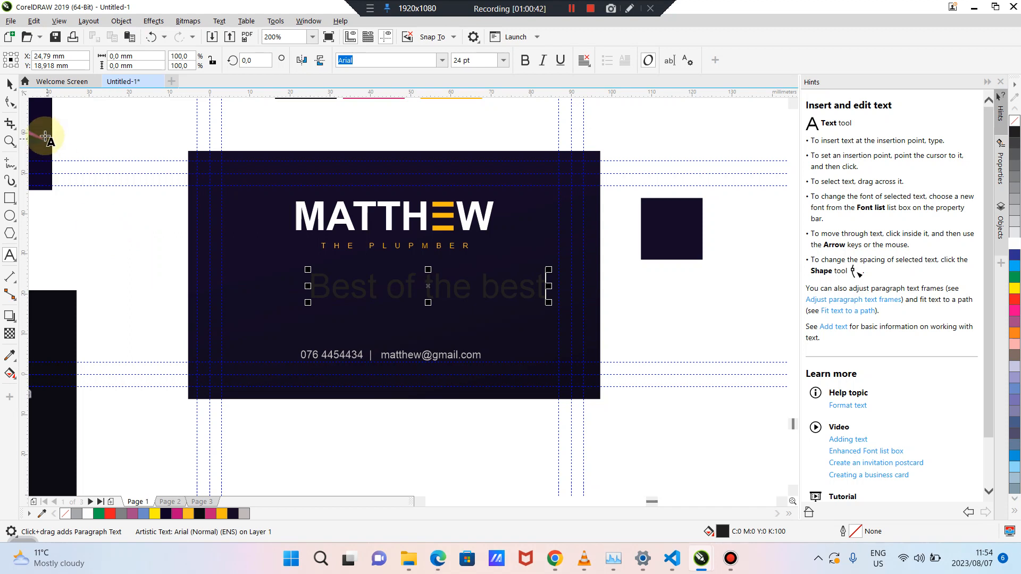
{"action": "left_click", "coordinate": [10, 84]}
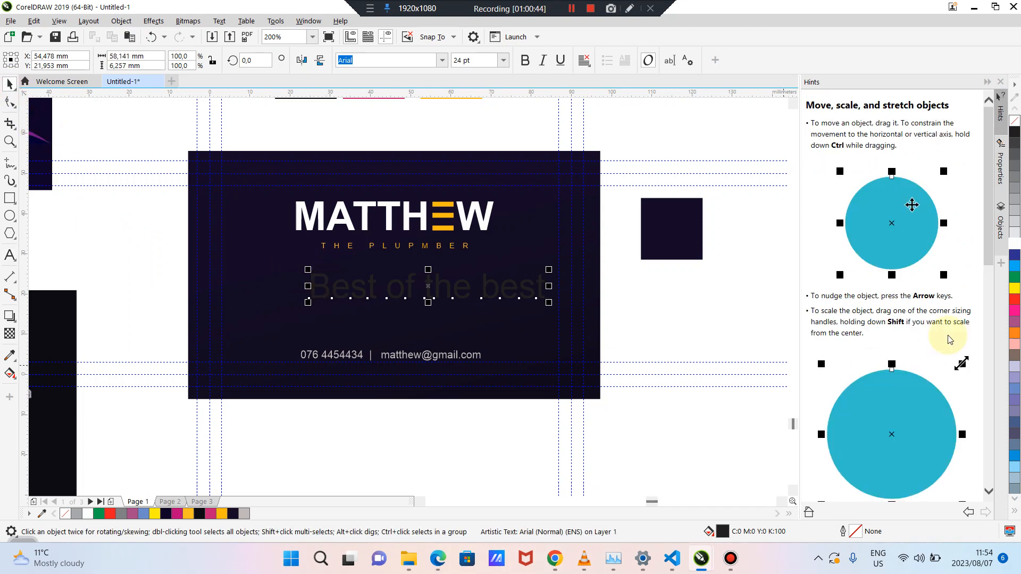
{"action": "left_click", "coordinate": [1015, 246]}
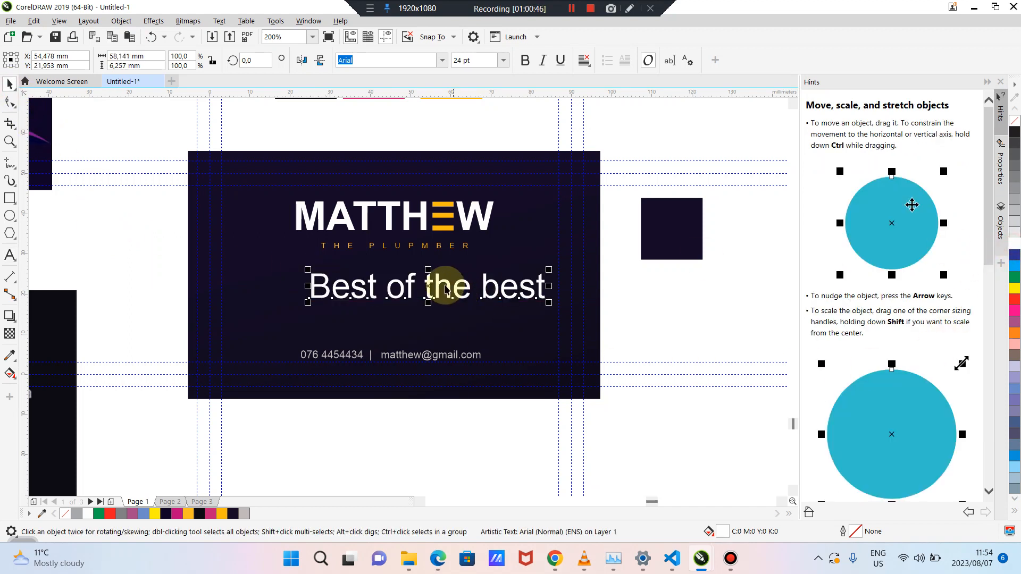
{"action": "left_click_drag", "start_coordinate": [433, 285], "coordinate": [406, 292]}
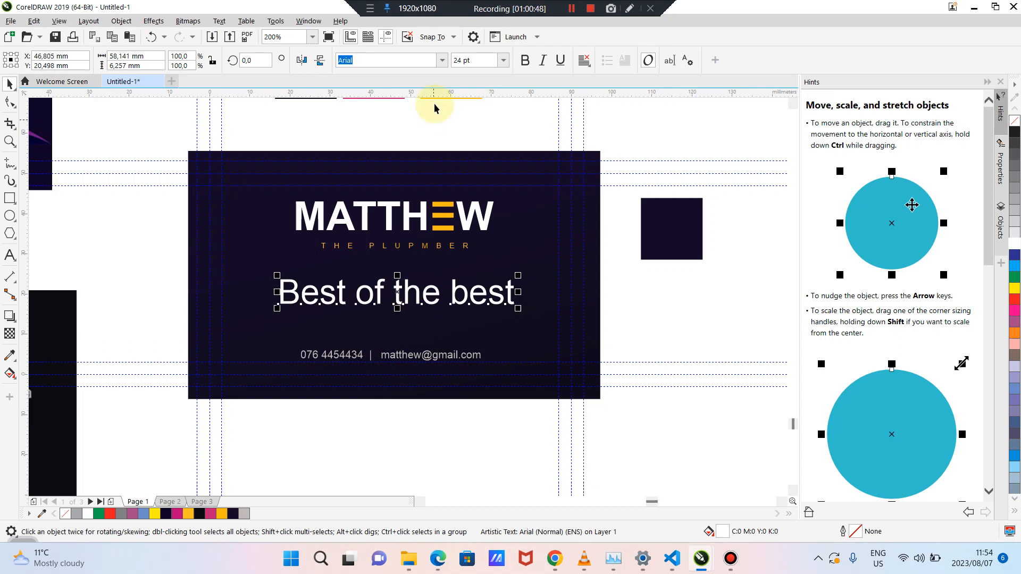
{"action": "left_click", "coordinate": [443, 60]}
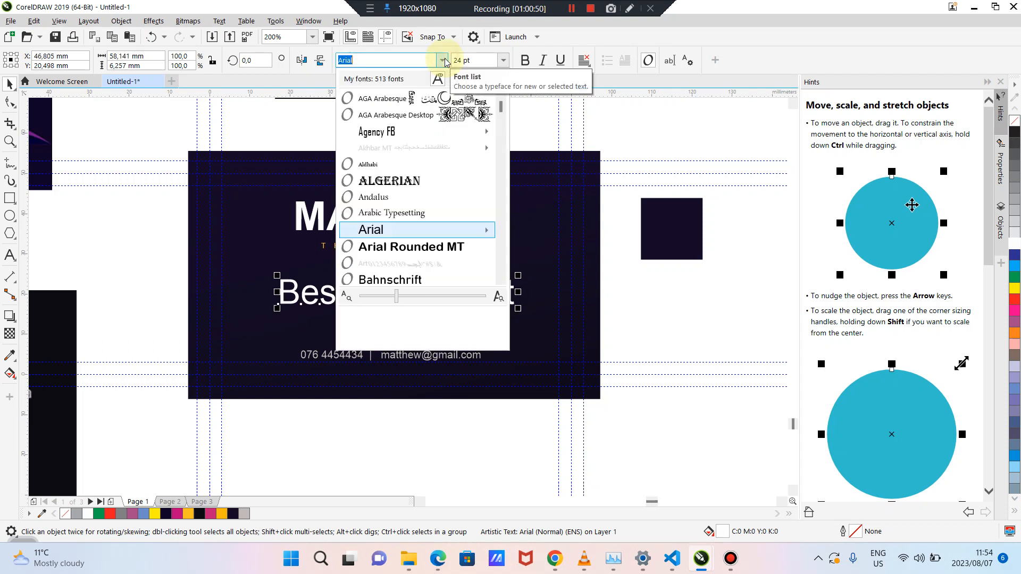
Try Edwardian Script ITC on the 'Best of the best' text and shift it slightly right
{"action": "scroll", "coordinate": [481, 205], "scroll_direction": "down", "scroll_amount": 2}
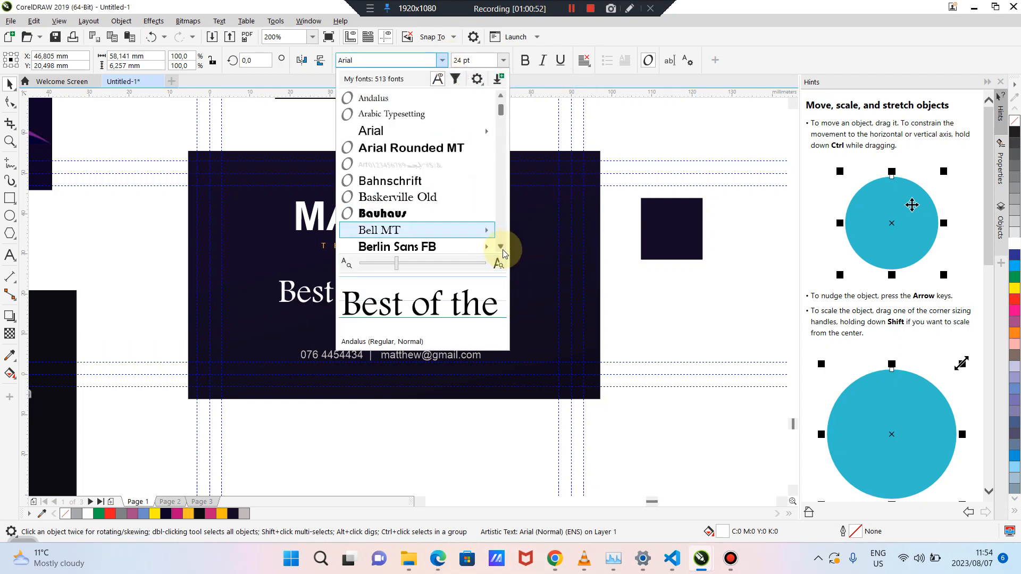
{"action": "left_click", "coordinate": [501, 249]}
{"action": "left_click", "coordinate": [501, 249]}
{"action": "left_click", "coordinate": [501, 249]}
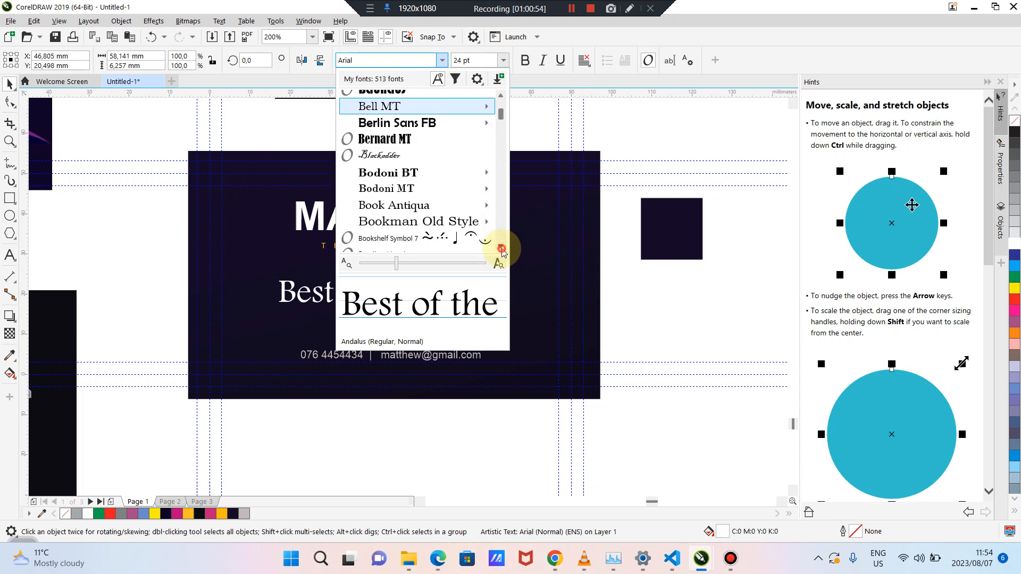
{"action": "left_click", "coordinate": [501, 248]}
{"action": "left_click", "coordinate": [501, 249]}
{"action": "left_click", "coordinate": [501, 249]}
{"action": "left_click", "coordinate": [501, 248]}
{"action": "left_click", "coordinate": [501, 249]}
{"action": "left_click", "coordinate": [501, 249]}
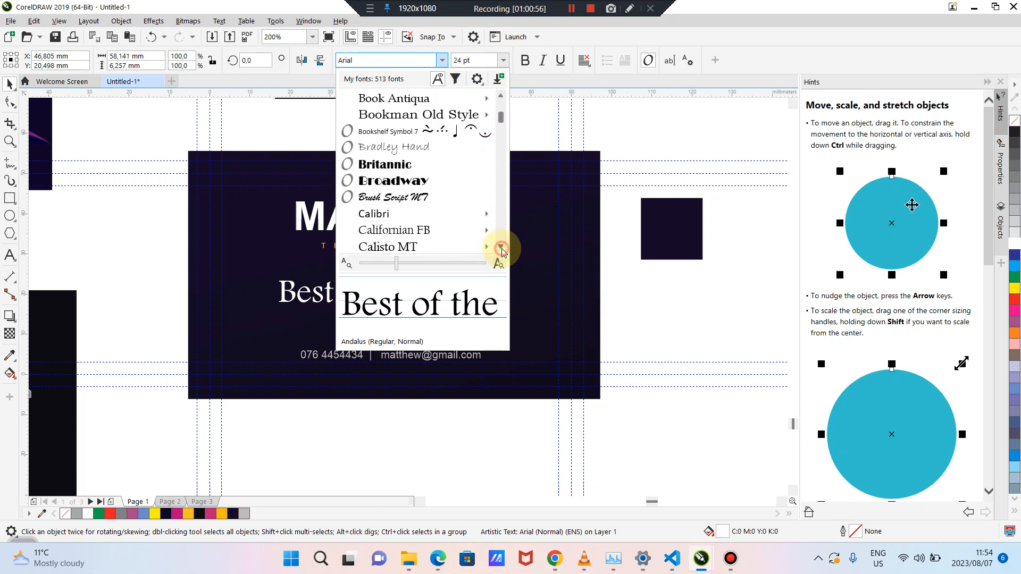
{"action": "left_click", "coordinate": [502, 249]}
{"action": "left_click", "coordinate": [501, 248]}
{"action": "left_click", "coordinate": [501, 249]}
{"action": "left_click", "coordinate": [501, 248]}
{"action": "left_click", "coordinate": [501, 249]}
{"action": "left_click", "coordinate": [501, 248]}
{"action": "left_click", "coordinate": [501, 249]}
{"action": "left_click", "coordinate": [501, 248]}
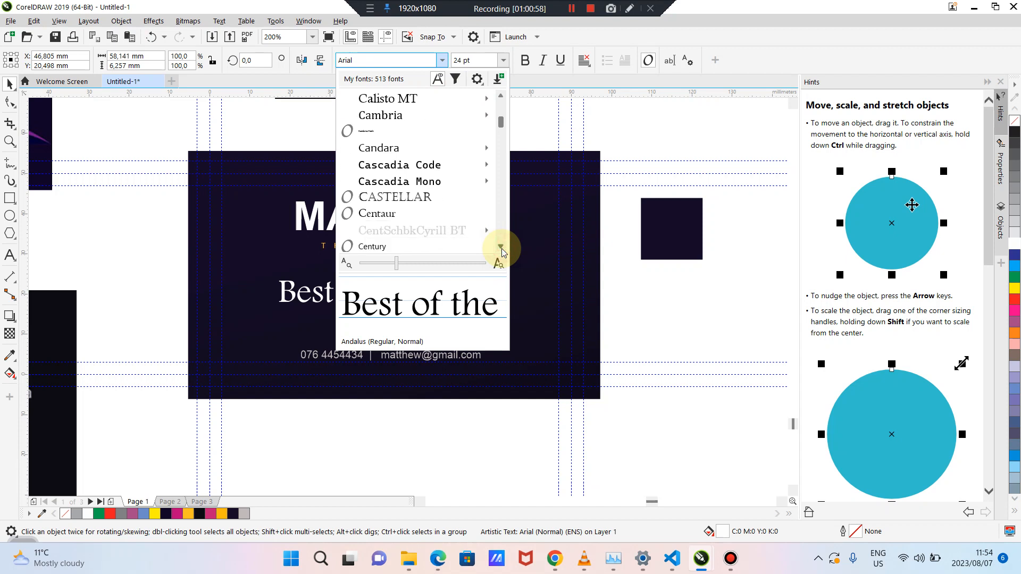
{"action": "left_click", "coordinate": [501, 248]}
{"action": "left_click", "coordinate": [501, 248]}
{"action": "left_click", "coordinate": [501, 248]}
{"action": "left_click", "coordinate": [501, 249]}
{"action": "left_click", "coordinate": [501, 248]}
{"action": "left_click", "coordinate": [501, 249]}
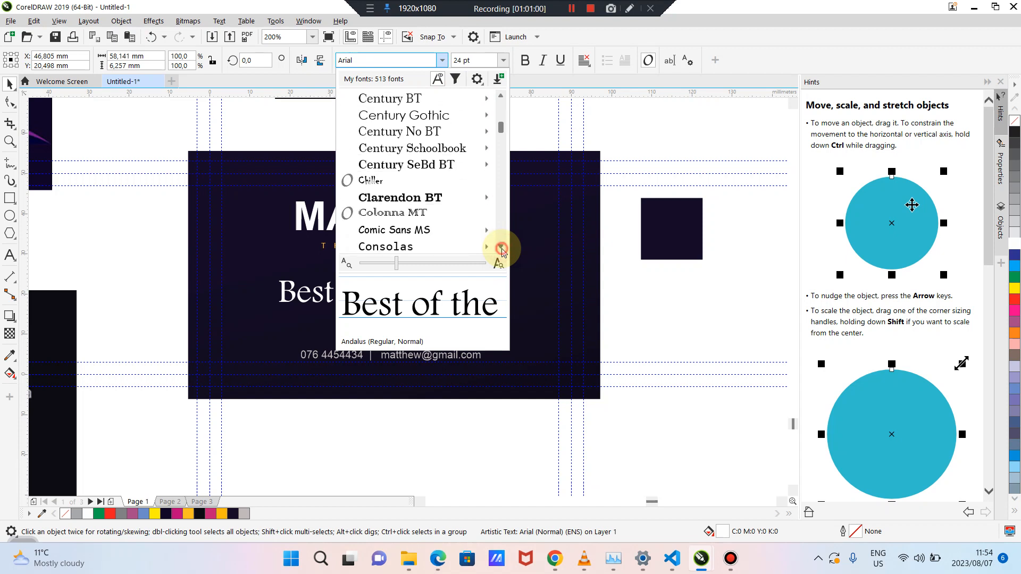
{"action": "left_click", "coordinate": [501, 249]}
{"action": "left_click", "coordinate": [501, 249]}
{"action": "left_click", "coordinate": [501, 249]}
{"action": "left_click", "coordinate": [501, 248]}
{"action": "left_click", "coordinate": [501, 248]}
{"action": "left_click", "coordinate": [501, 249]}
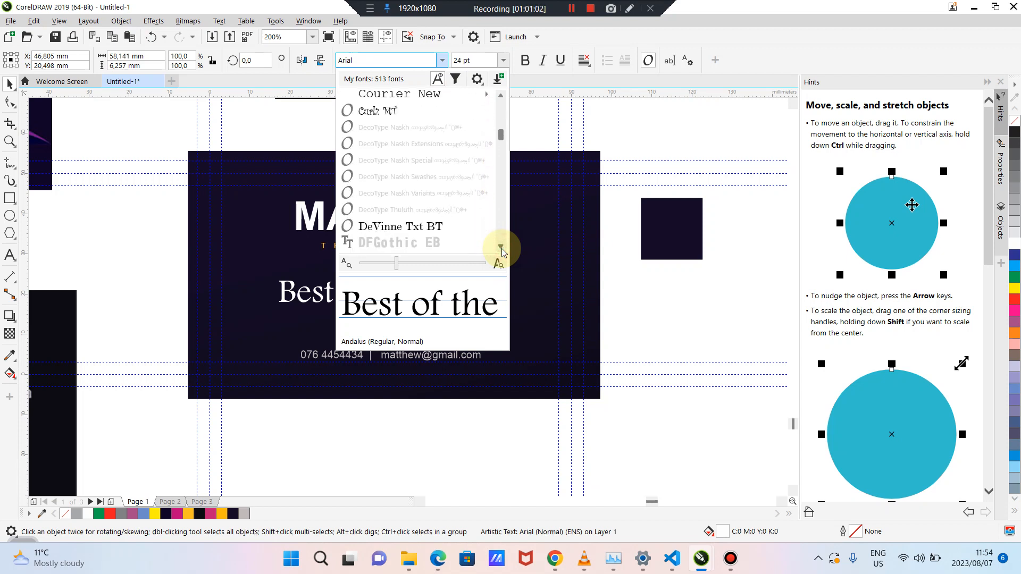
{"action": "left_click", "coordinate": [501, 249]}
{"action": "left_click", "coordinate": [501, 249]}
{"action": "left_click", "coordinate": [501, 249]}
{"action": "left_click", "coordinate": [501, 248]}
{"action": "left_click", "coordinate": [501, 248]}
{"action": "left_click", "coordinate": [501, 249]}
{"action": "left_click", "coordinate": [501, 248]}
{"action": "left_click", "coordinate": [501, 248]}
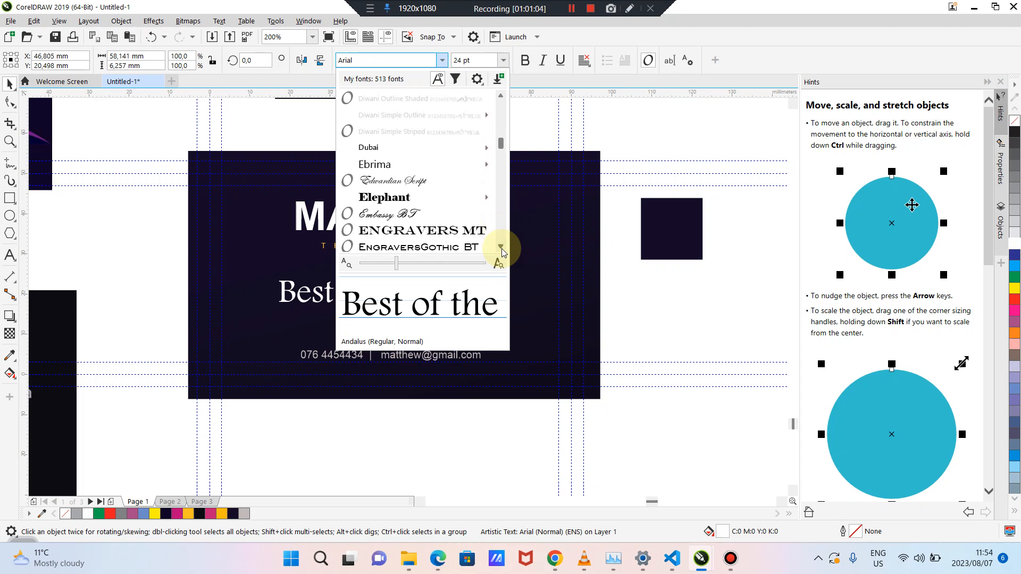
{"action": "left_click", "coordinate": [421, 180]}
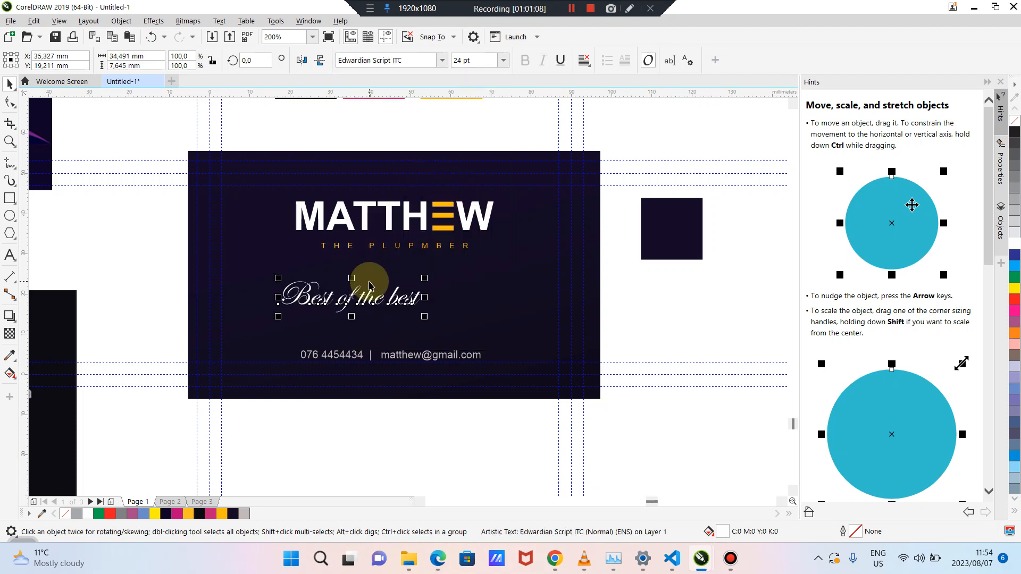
{"action": "left_click_drag", "start_coordinate": [353, 299], "coordinate": [385, 305]}
Switch the slogan's font to Freestyle Script
{"action": "left_click", "coordinate": [445, 60]}
{"action": "left_click", "coordinate": [444, 60]}
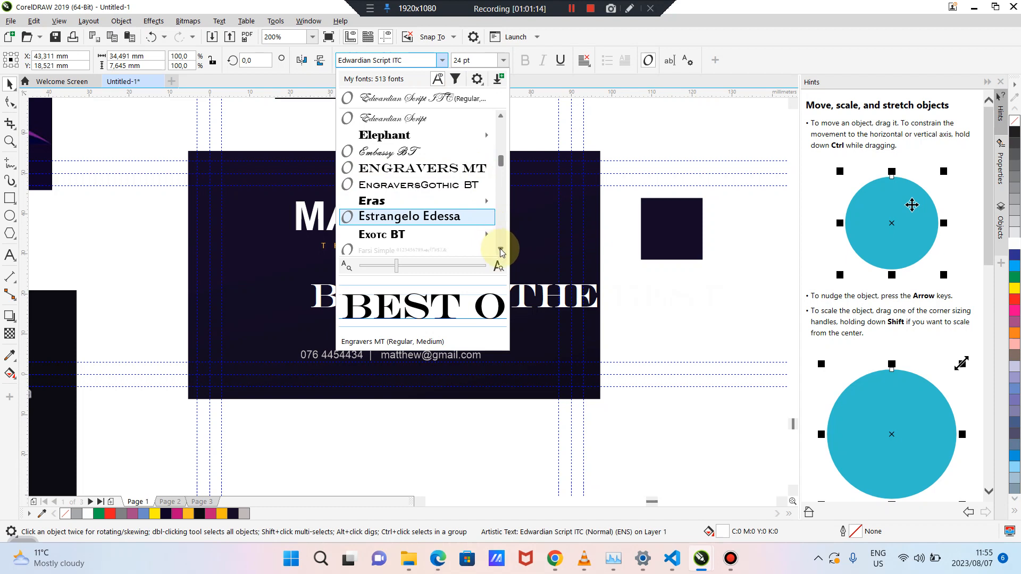
{"action": "left_click", "coordinate": [501, 249]}
{"action": "left_click_drag", "start_coordinate": [501, 252], "coordinate": [502, 251]}
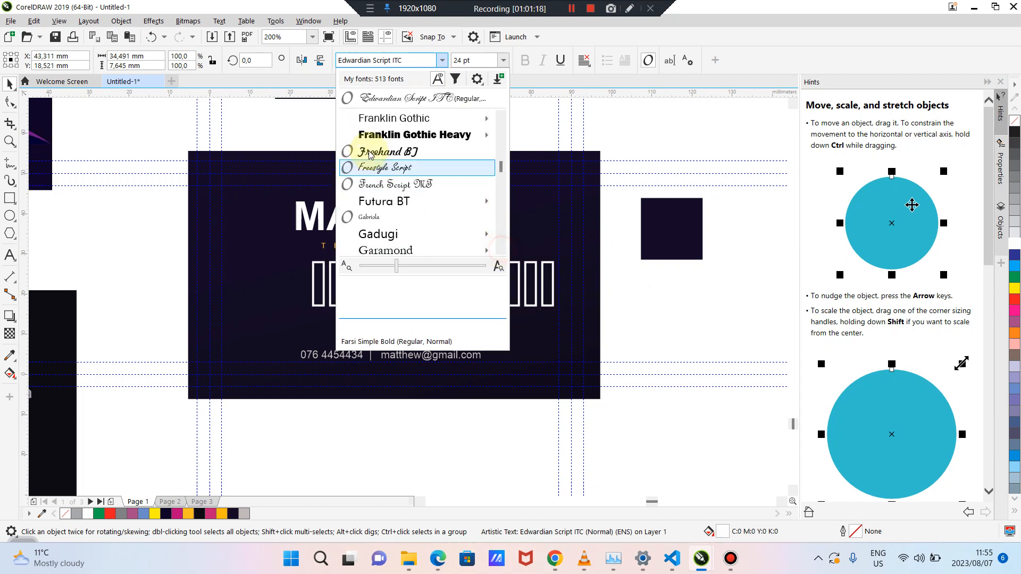
{"action": "left_click", "coordinate": [386, 167]}
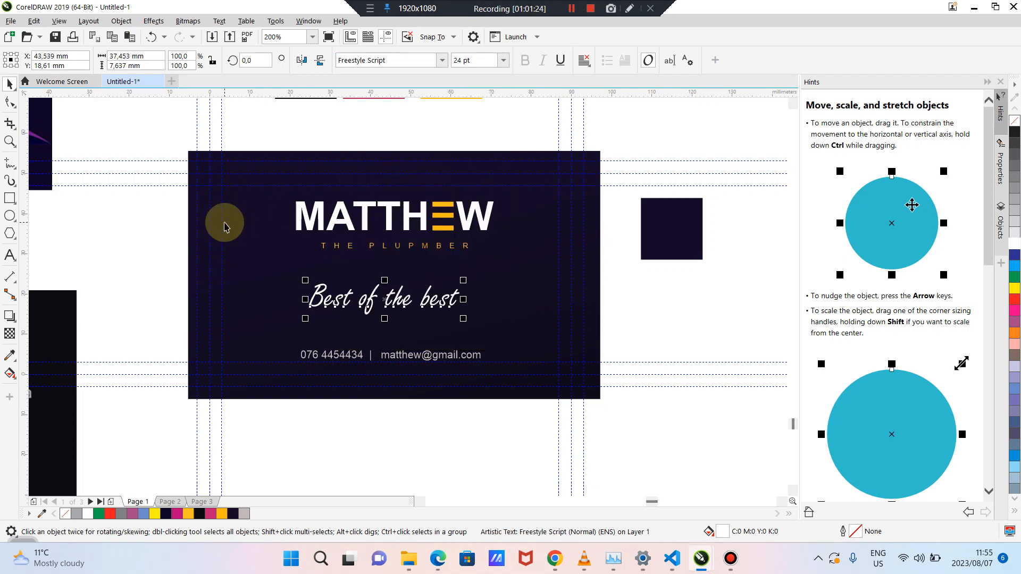
{"action": "left_click", "coordinate": [136, 245]}
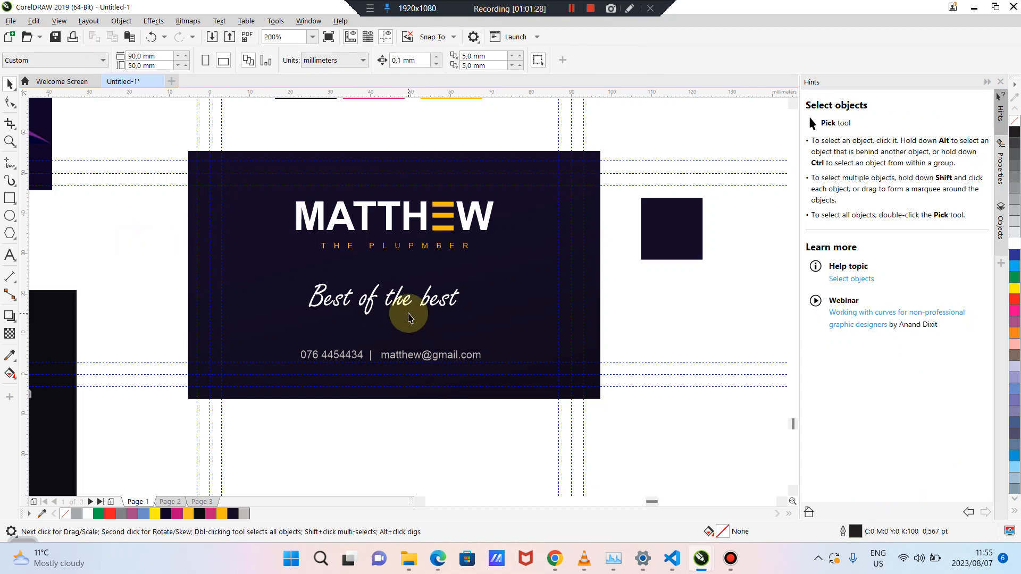
Move the contact line below the card and lower the MATTHEW logo group slightly
{"action": "left_click_drag", "start_coordinate": [406, 355], "coordinate": [516, 460]}
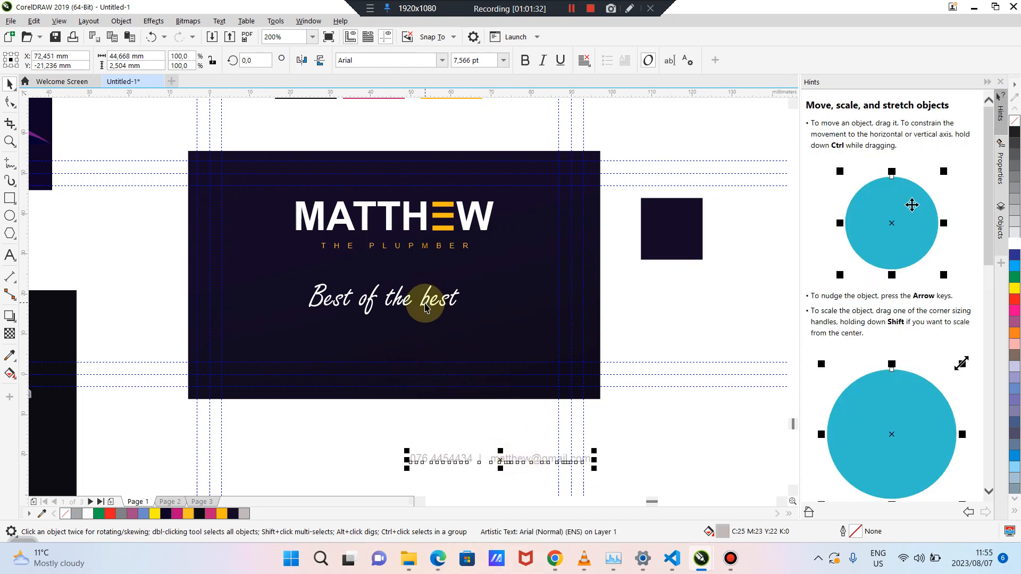
{"action": "left_click_drag", "start_coordinate": [408, 224], "coordinate": [409, 237]}
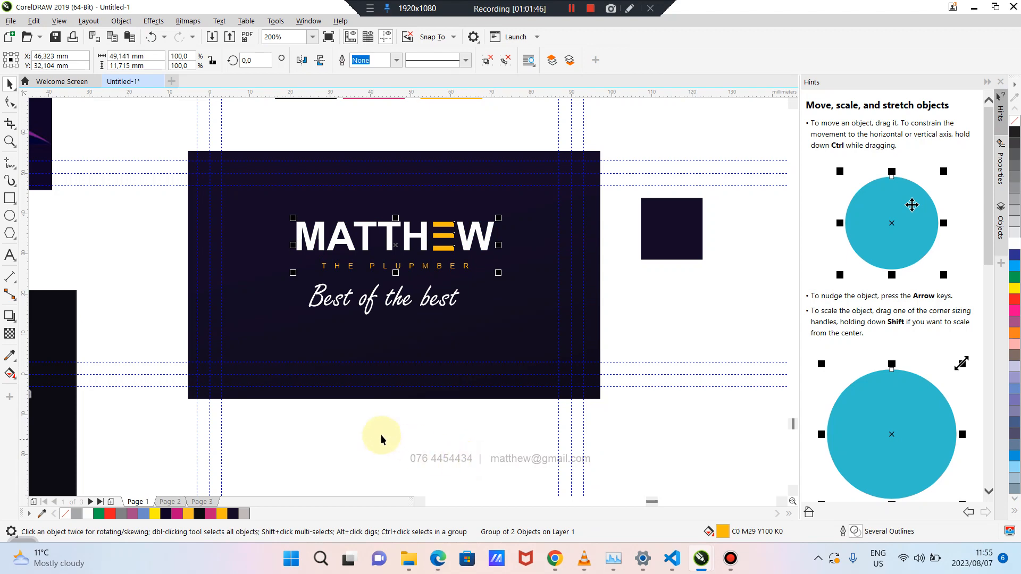
{"action": "left_click", "coordinate": [382, 410]}
{"action": "left_click", "coordinate": [398, 302]}
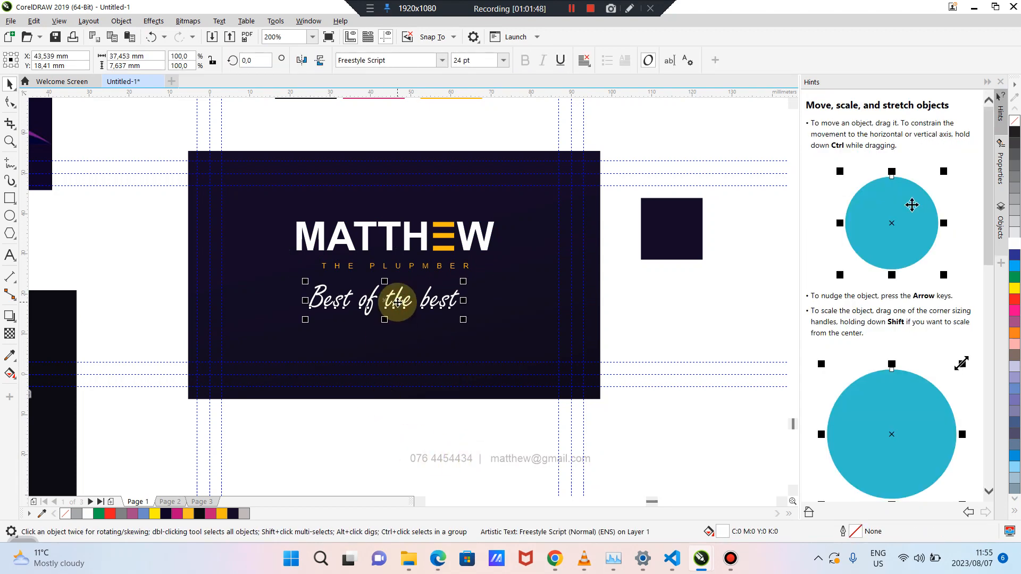
{"action": "left_click", "coordinate": [346, 448]}
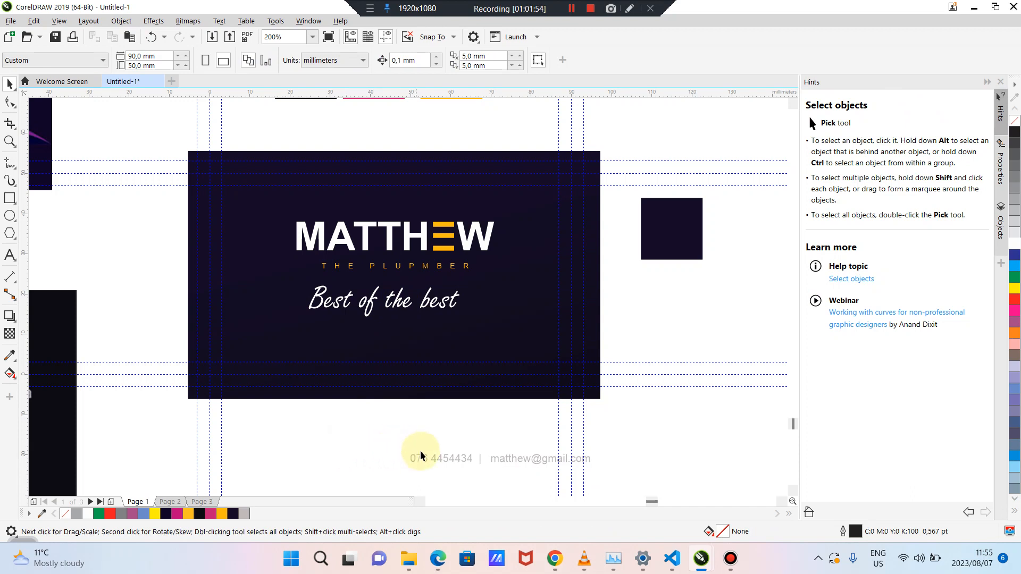
{"action": "left_click_drag", "start_coordinate": [429, 456], "coordinate": [361, 371]}
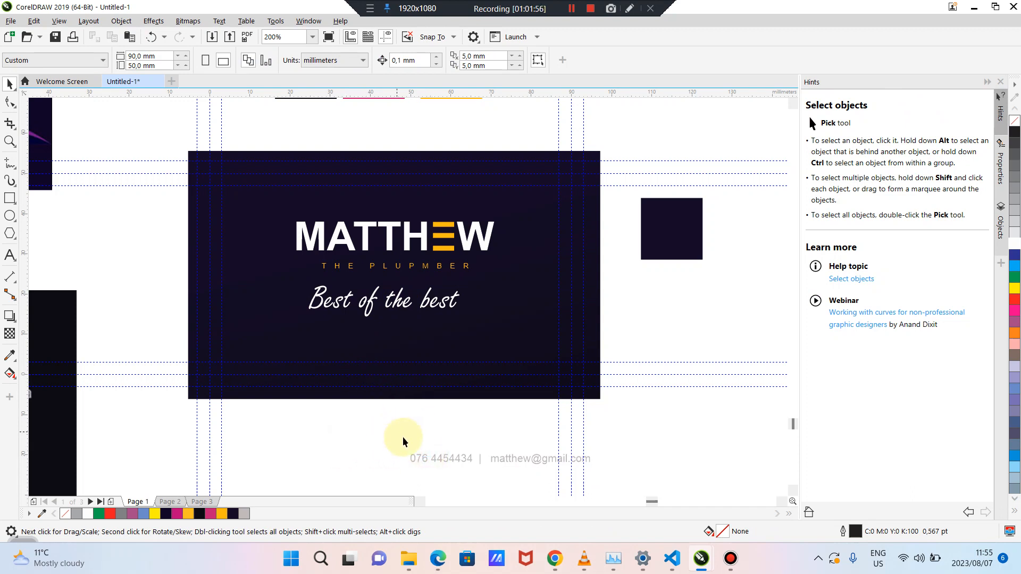